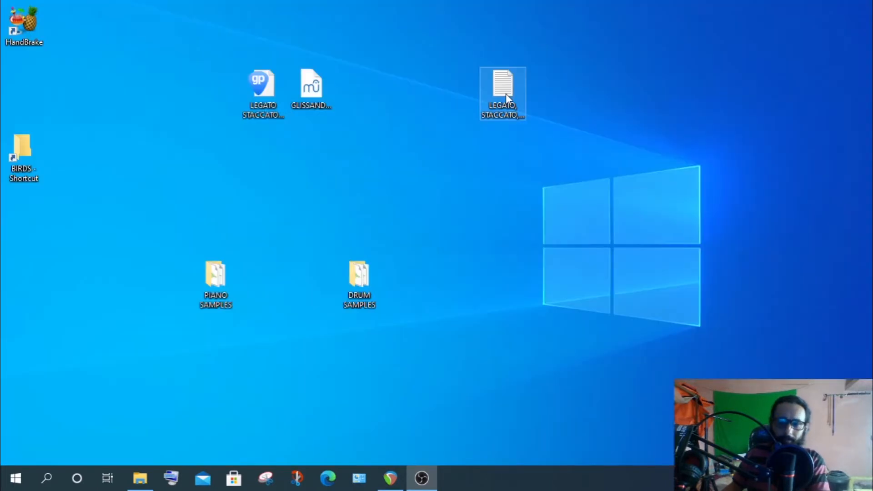
pyautogui.click(506, 94)
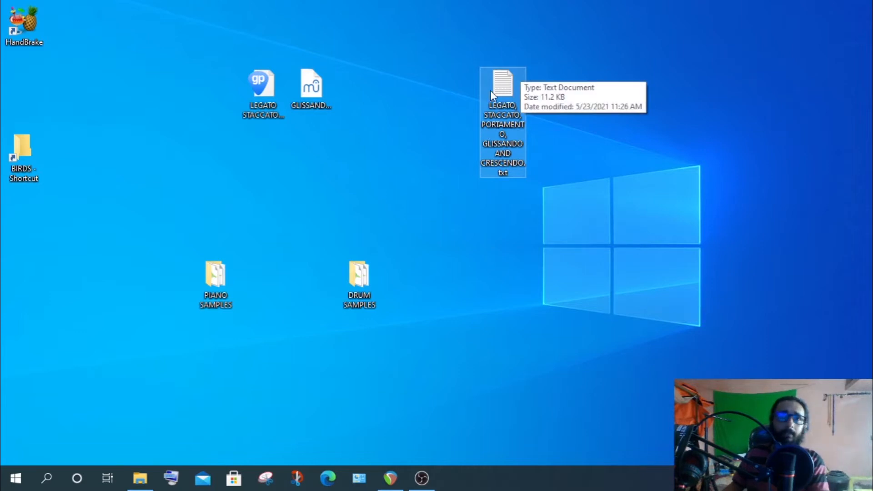
pyautogui.click(371, 157)
pyautogui.moveTo(384, 46); pyautogui.dragTo(200, 166)
pyautogui.click(303, 185)
pyautogui.moveTo(376, 49); pyautogui.dragTo(159, 179)
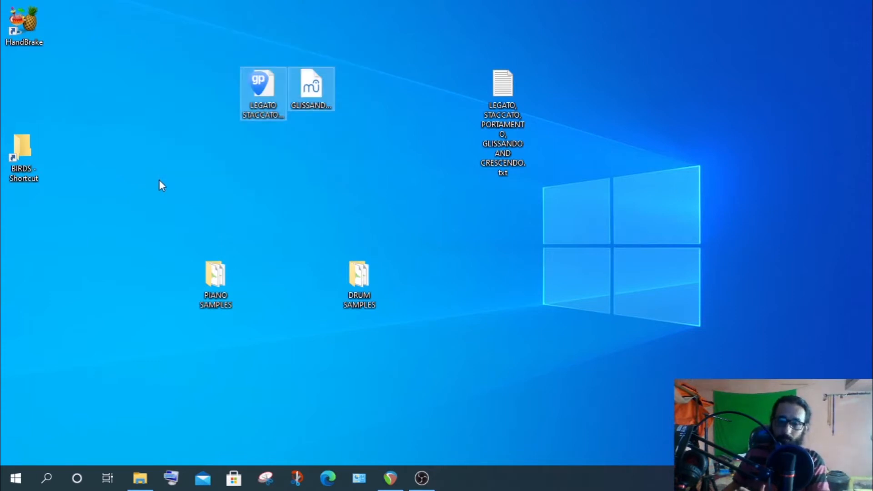
pyautogui.click(285, 177)
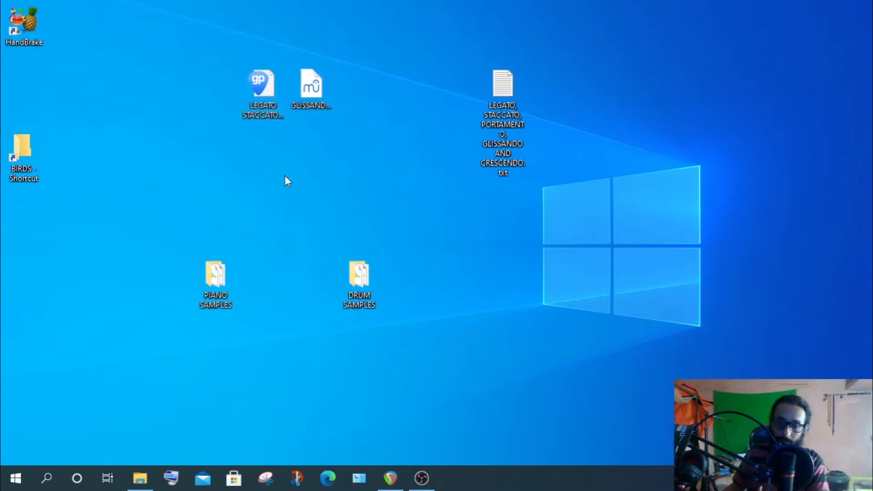
pyautogui.click(501, 101)
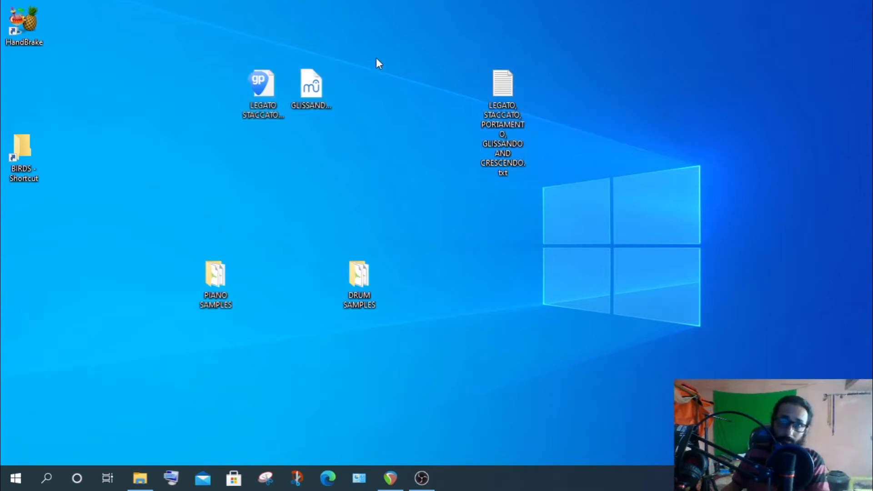
pyautogui.moveTo(376, 59); pyautogui.dragTo(285, 152)
pyautogui.click(509, 114)
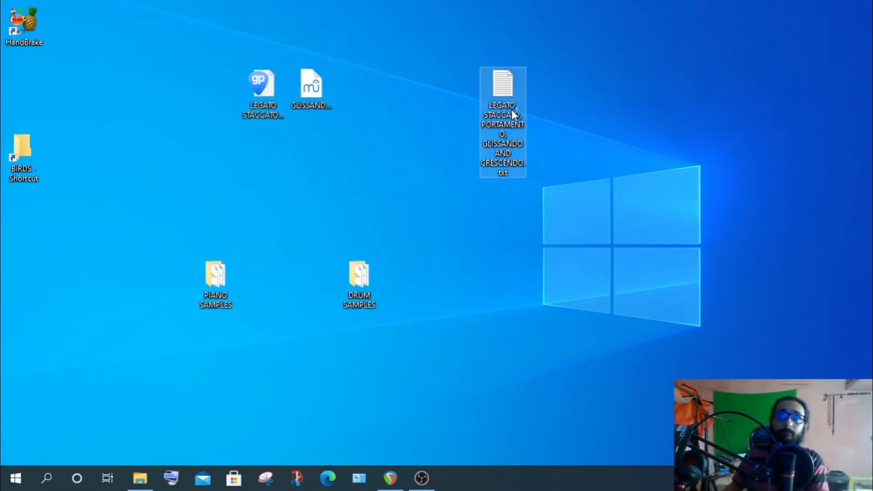
# Open the desktop text file "LEGATO, STACCATO, PORTAMENTO, GLISSANDO AND CRESCENDO.txt" in Notepad and maximize its window
pyautogui.doubleClick(511, 110)
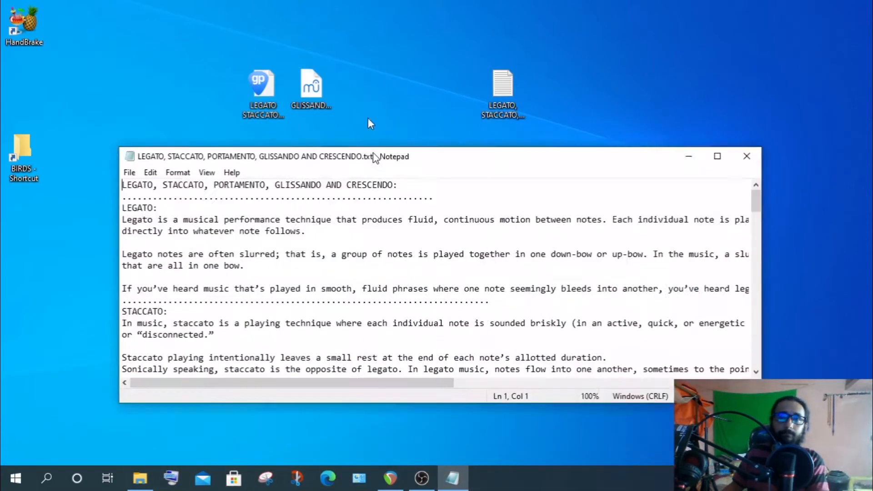
pyautogui.moveTo(374, 157); pyautogui.dragTo(366, 78)
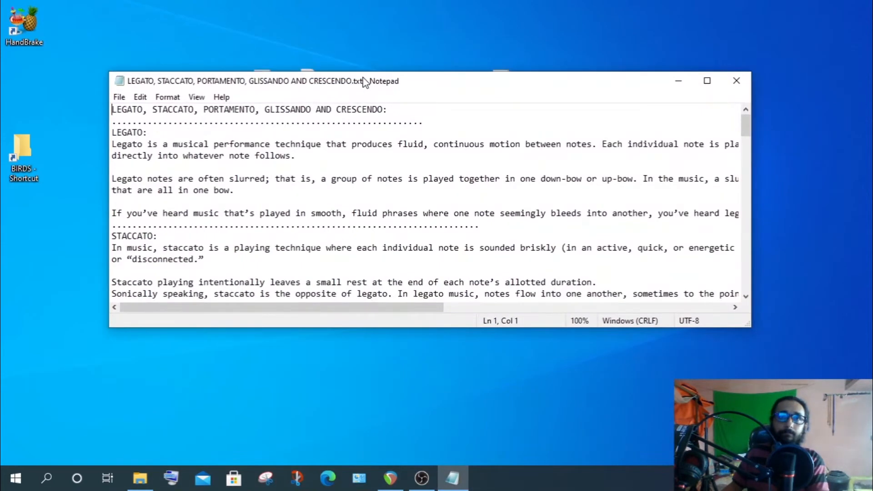
pyautogui.doubleClick(366, 78)
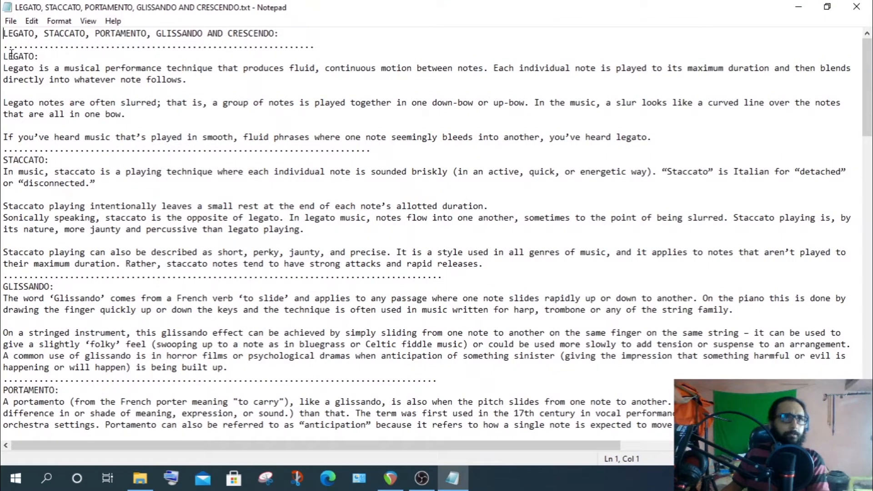
# Look through the technique definitions in the text file, highlighting the title line and its words Portamento and Glissando
pyautogui.moveTo(2, 33); pyautogui.dragTo(292, 32)
pyautogui.click(323, 32)
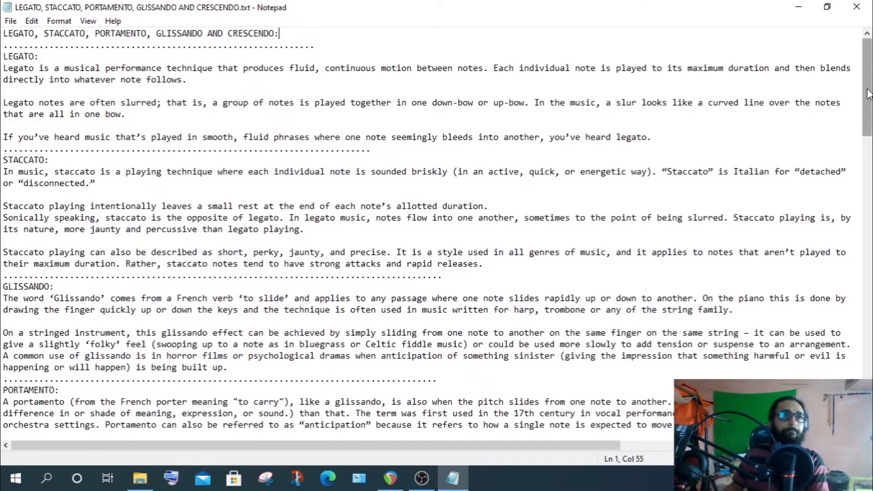
pyautogui.moveTo(867, 94); pyautogui.dragTo(870, 385)
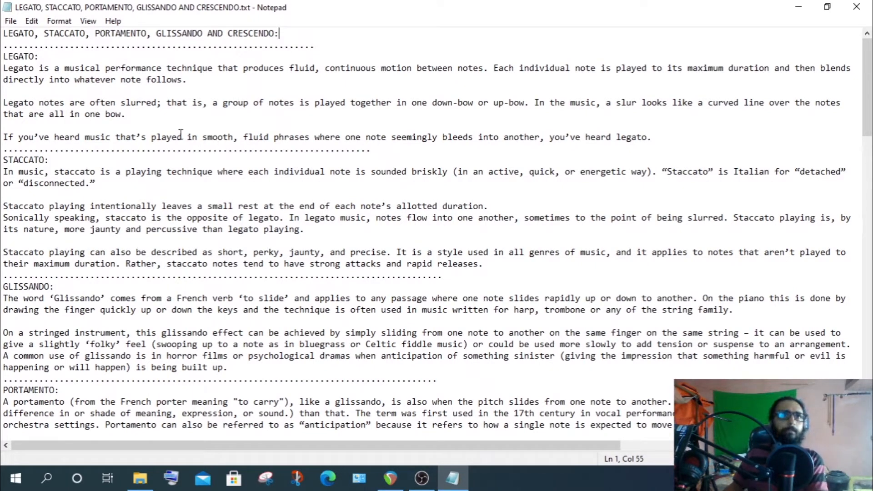
pyautogui.click(102, 33)
pyautogui.moveTo(101, 33); pyautogui.dragTo(203, 35)
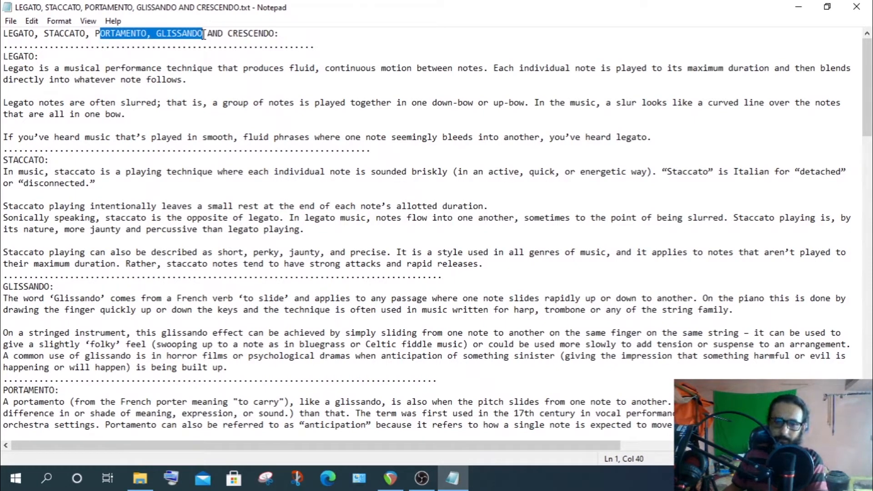
pyautogui.click(283, 286)
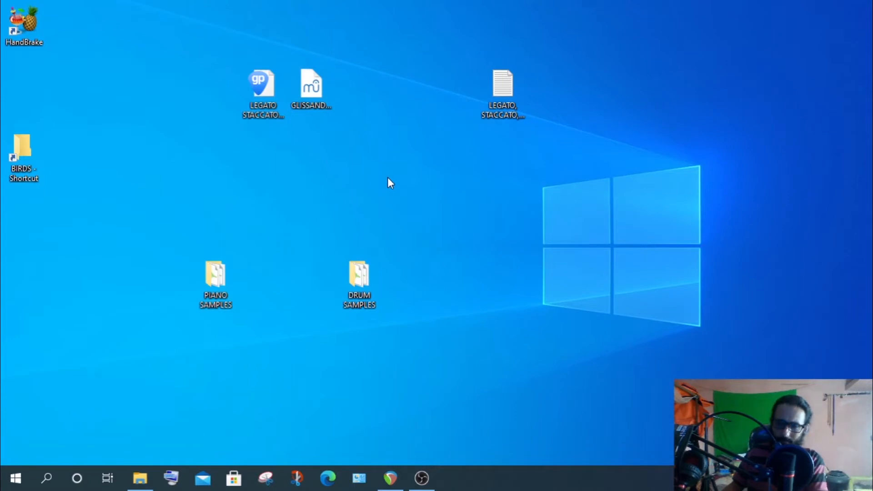
# Open the desktop file "LEGATO STACCATO GLISSANDO AND PORTAMENTO.gp" in the Guitar Pro 7 trial and maximize its window
pyautogui.click(262, 83)
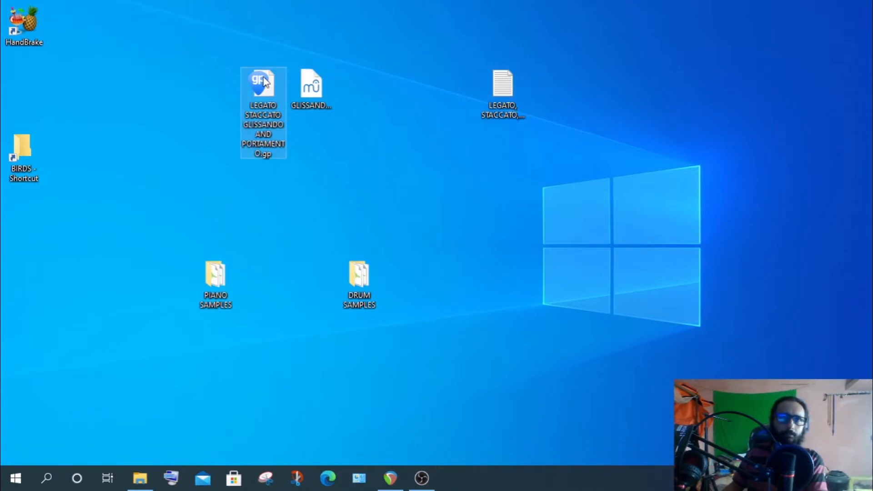
pyautogui.doubleClick(243, 132)
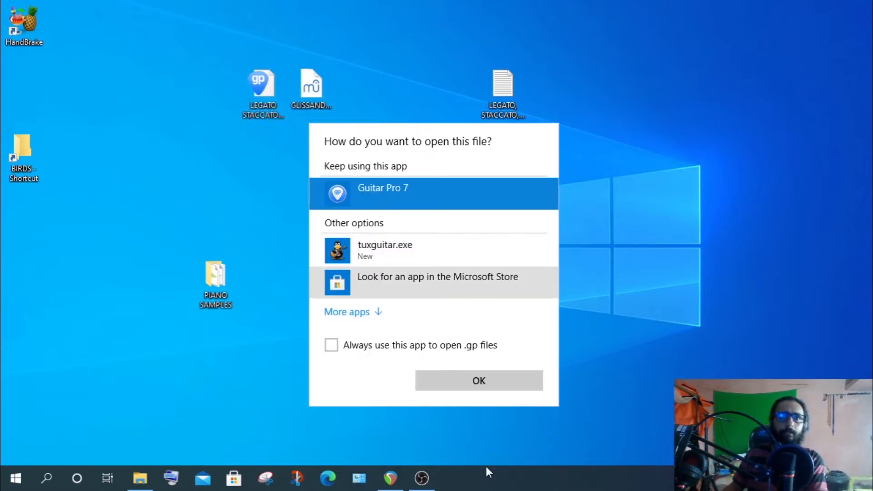
pyautogui.click(454, 387)
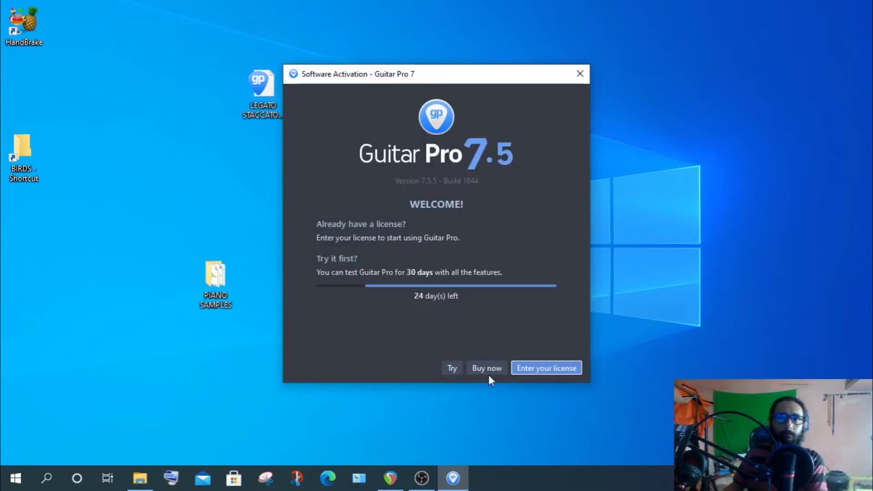
pyautogui.click(452, 367)
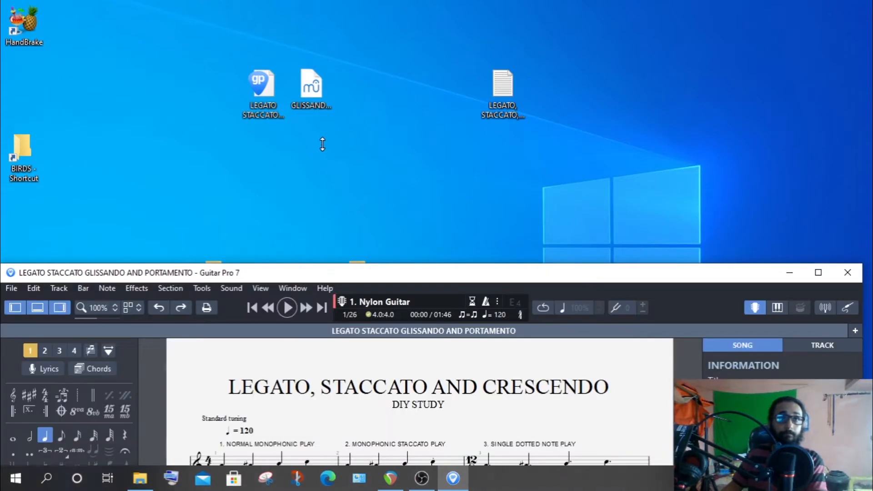
pyautogui.moveTo(322, 263); pyautogui.dragTo(322, 145)
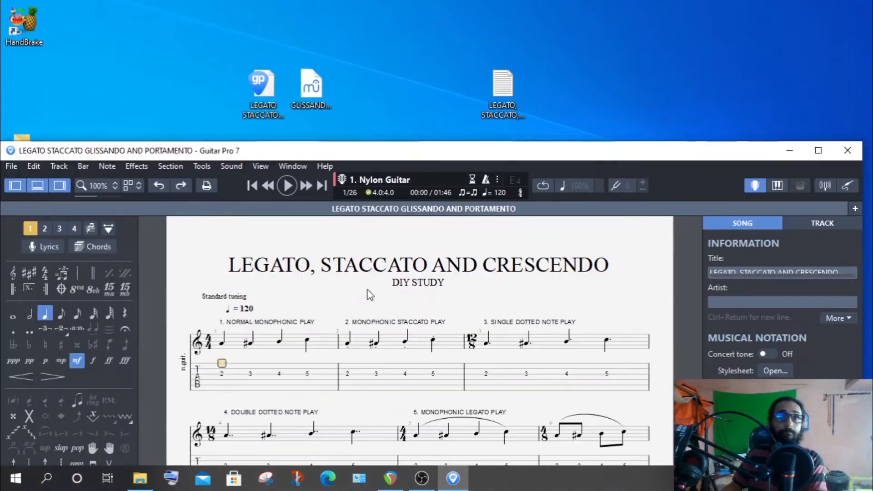
pyautogui.moveTo(403, 146); pyautogui.dragTo(408, 2)
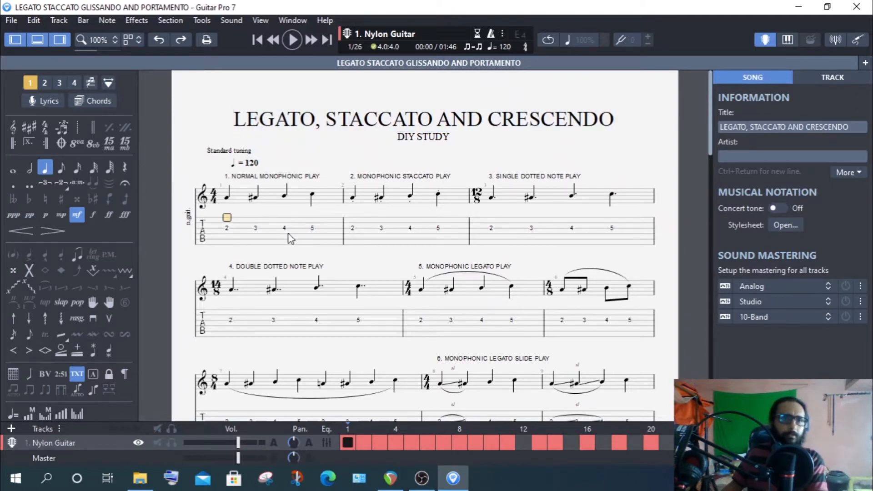
# Skim the whole score, then select the "Normal Monophonic Play" bar and play it back
pyautogui.scroll(-10, 439, 253)
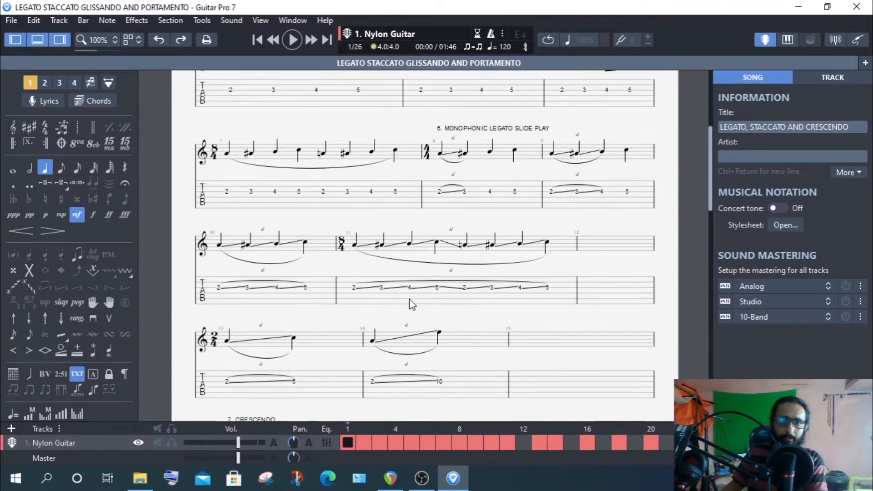
pyautogui.scroll(-5, 406, 307)
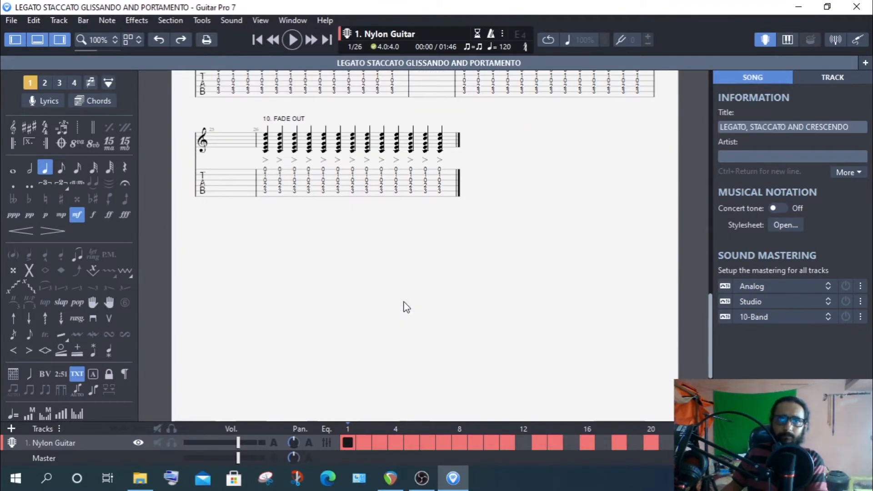
pyautogui.scroll(6, 406, 305)
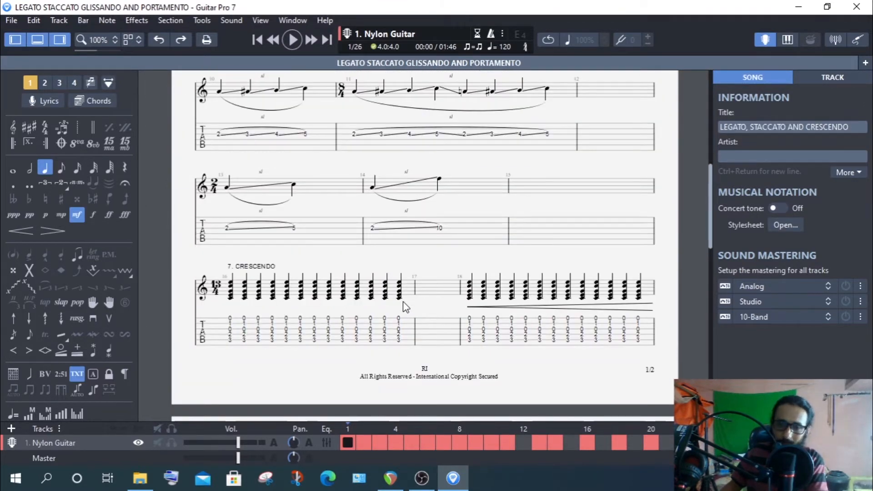
pyautogui.scroll(8, 352, 243)
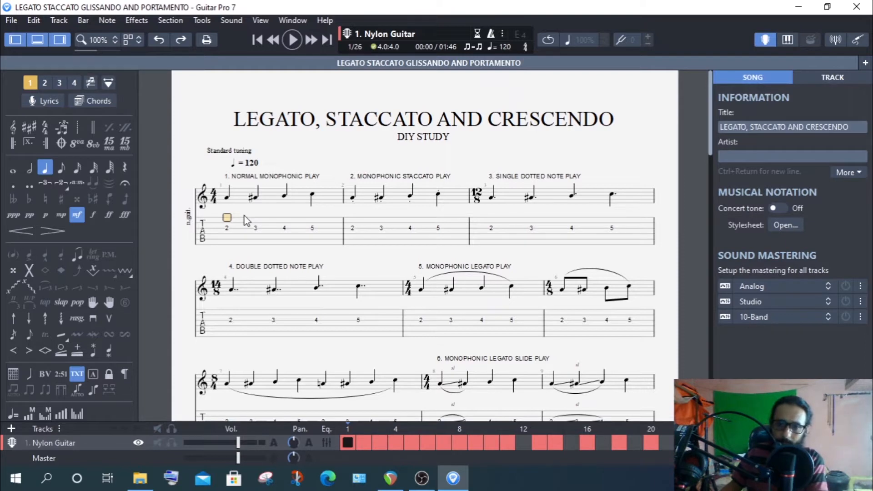
pyautogui.moveTo(218, 189); pyautogui.dragTo(344, 250)
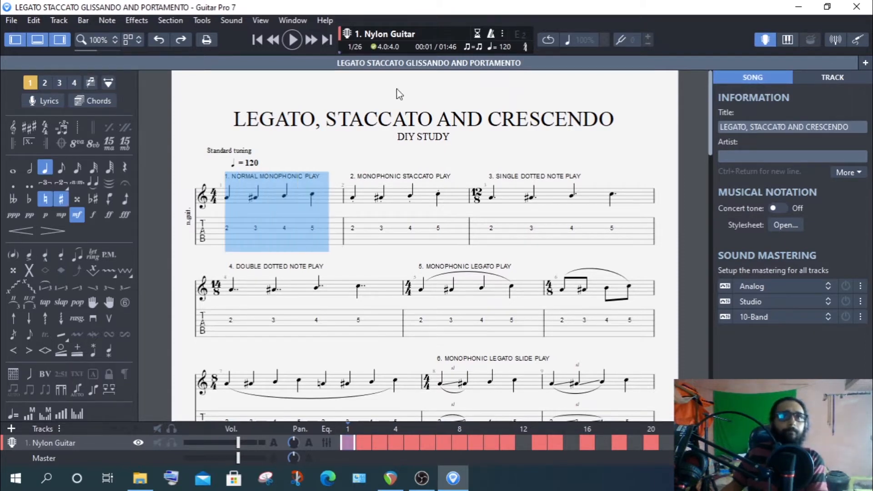
pyautogui.click(293, 40)
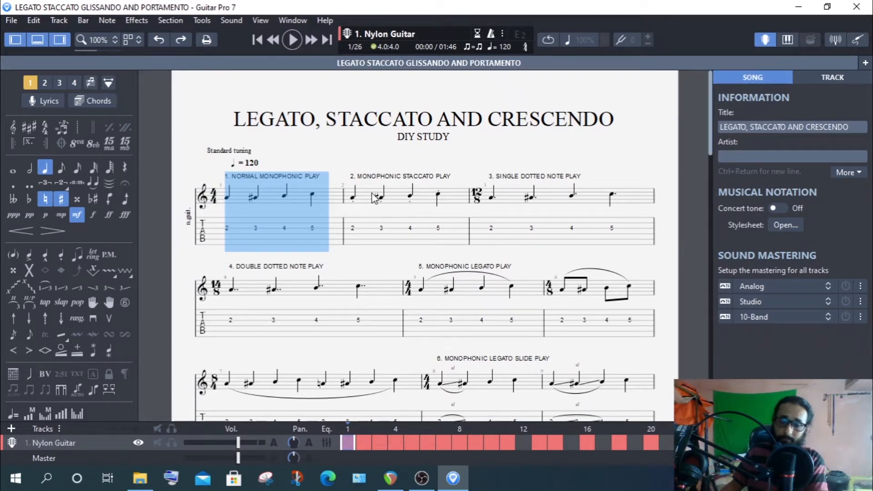
pyautogui.moveTo(218, 187); pyautogui.dragTo(320, 223)
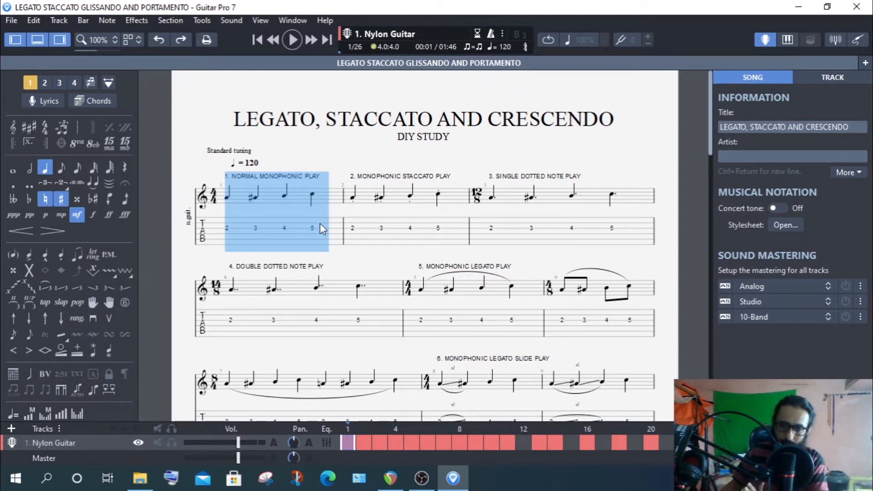
pyautogui.click(366, 226)
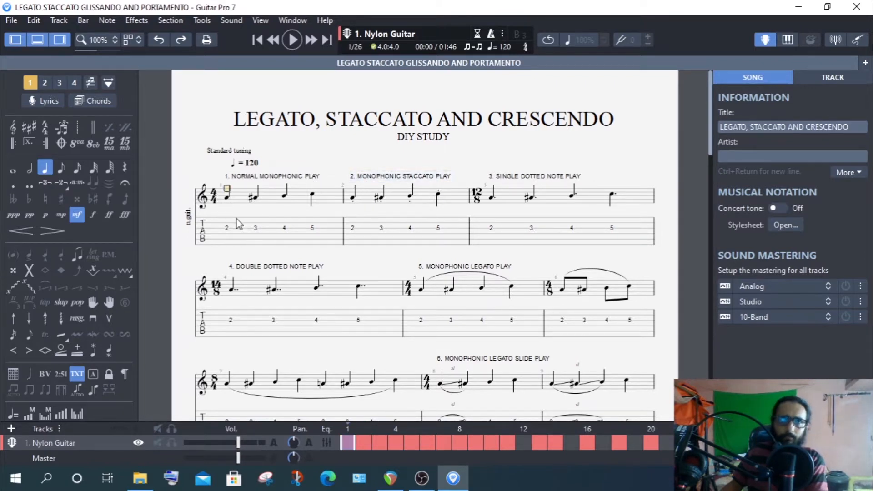
pyautogui.moveTo(236, 219); pyautogui.dragTo(320, 227)
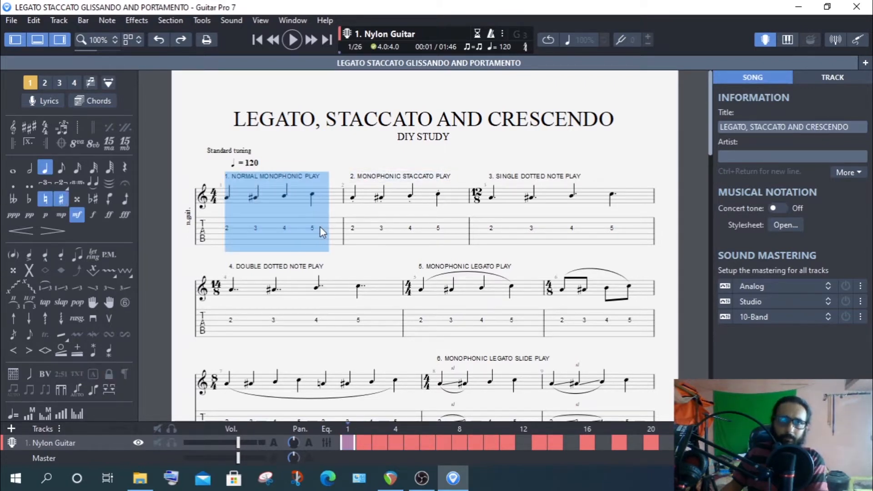
# Select the four notes of the "Monophonic Staccato Play" bar and play them back several times
pyautogui.click(374, 244)
pyautogui.click(354, 193)
pyautogui.moveTo(360, 214); pyautogui.dragTo(451, 214)
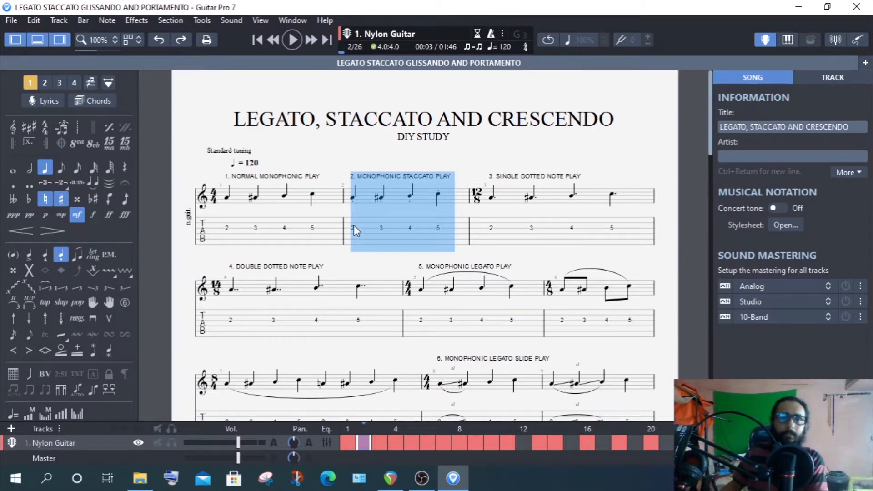
pyautogui.click(291, 40)
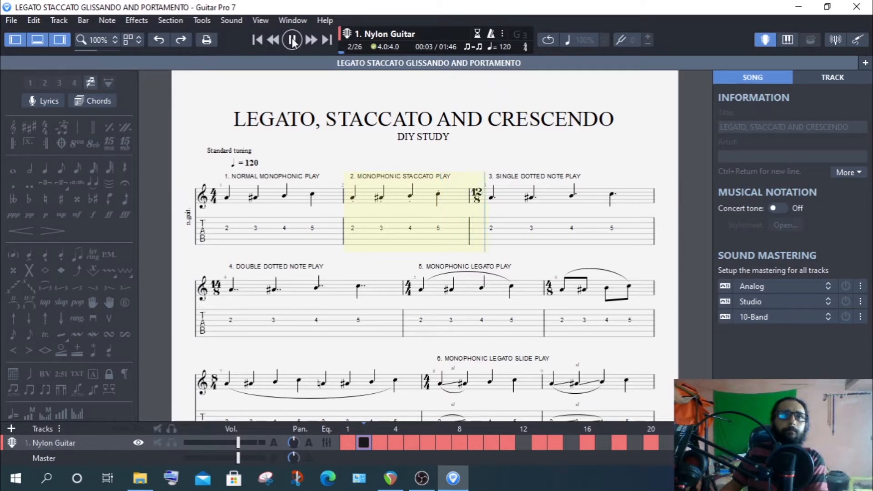
pyautogui.click(292, 40)
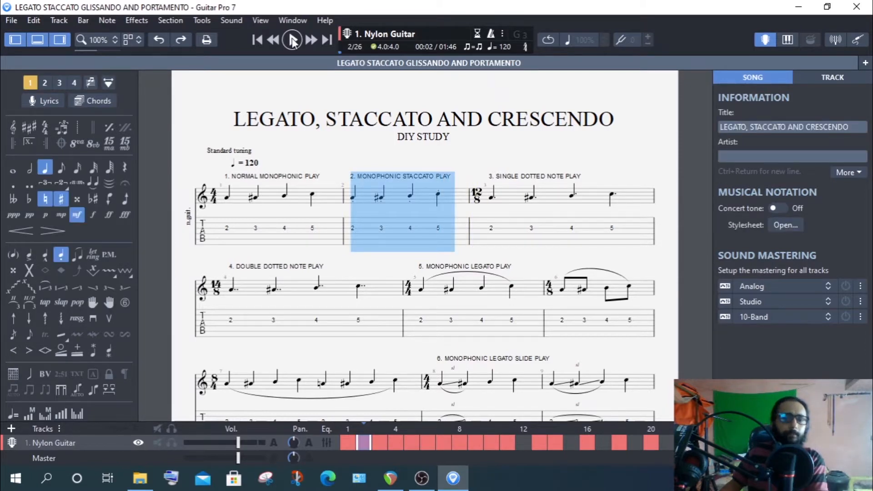
pyautogui.click(292, 40)
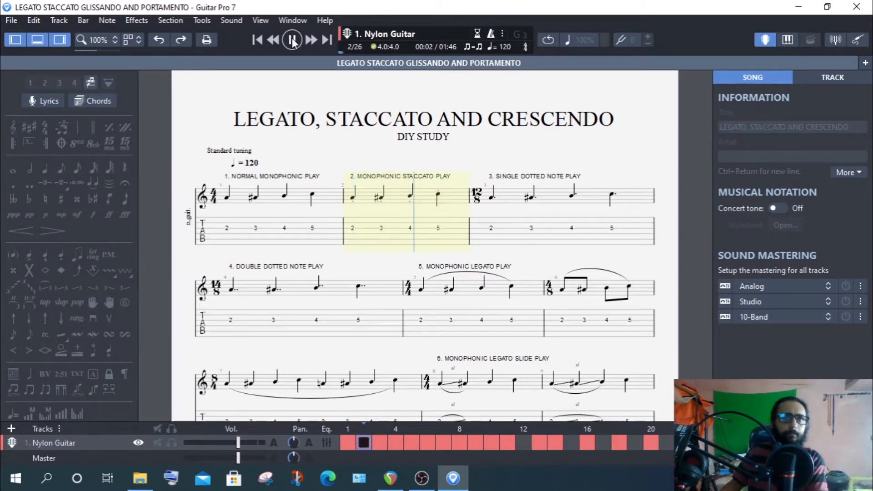
pyautogui.click(292, 41)
pyautogui.click(292, 41)
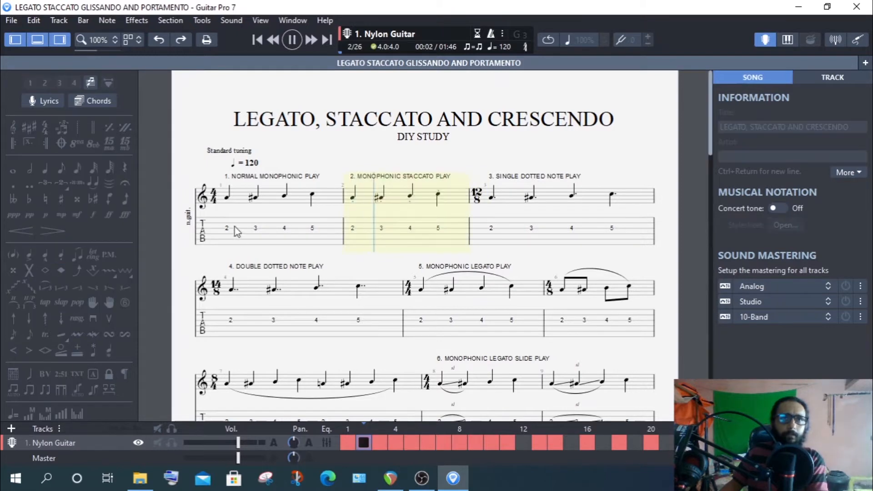
pyautogui.click(292, 41)
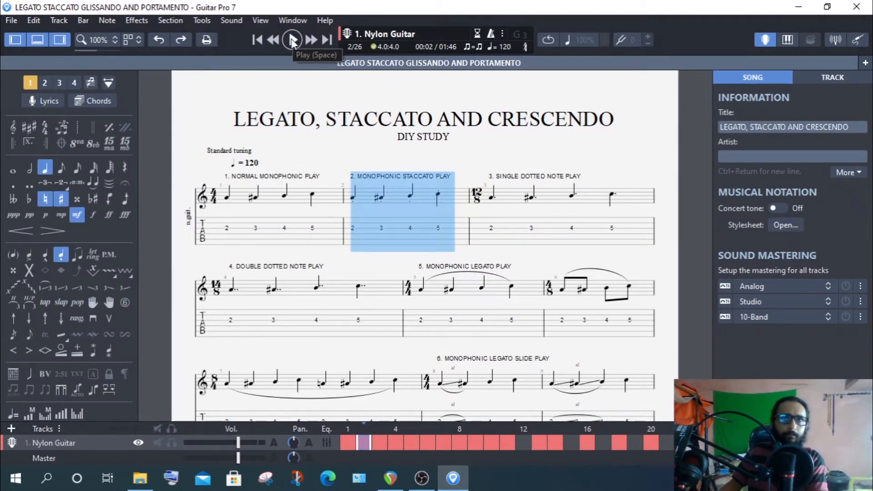
# Reselect the "Normal Monophonic Play" bar and play it again to compare it with the staccato bar
pyautogui.moveTo(226, 191); pyautogui.dragTo(320, 181)
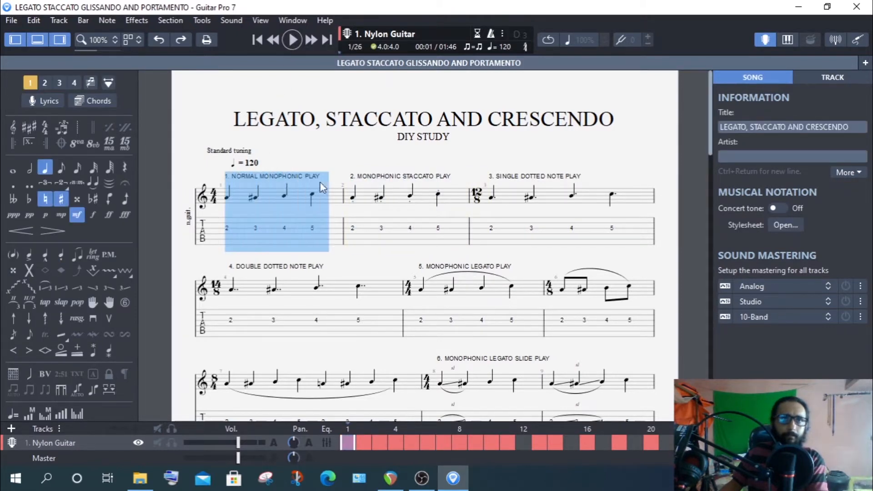
pyautogui.click(293, 39)
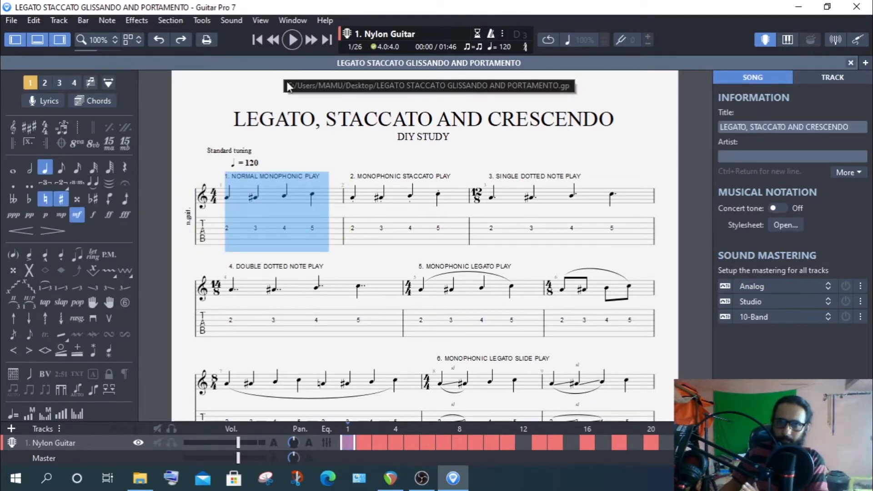
# Play the "Monophonic Staccato Play" bar again and point out its notes against the "Normal Monophonic Play" bar
pyautogui.moveTo(354, 196); pyautogui.dragTo(452, 195)
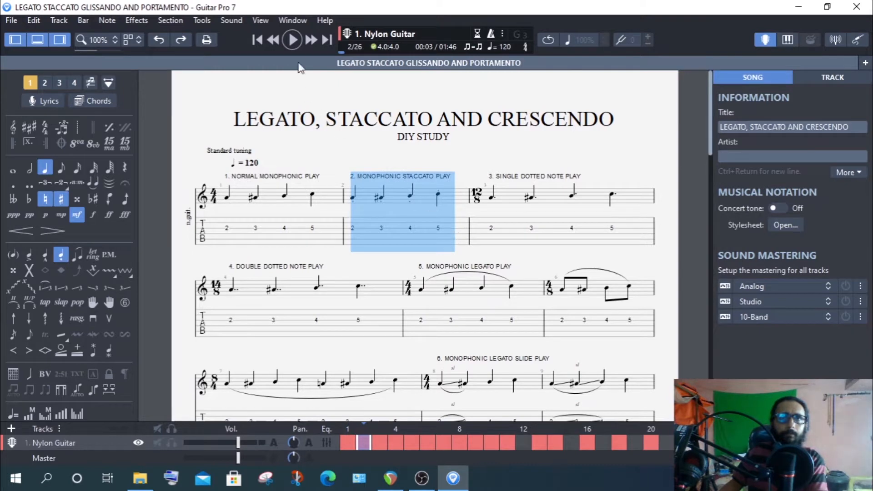
pyautogui.click(293, 40)
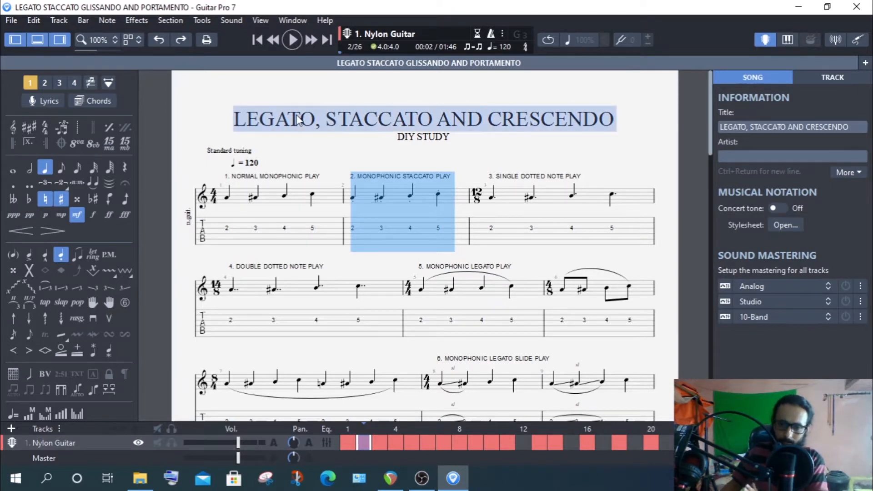
pyautogui.click(484, 216)
pyautogui.click(431, 235)
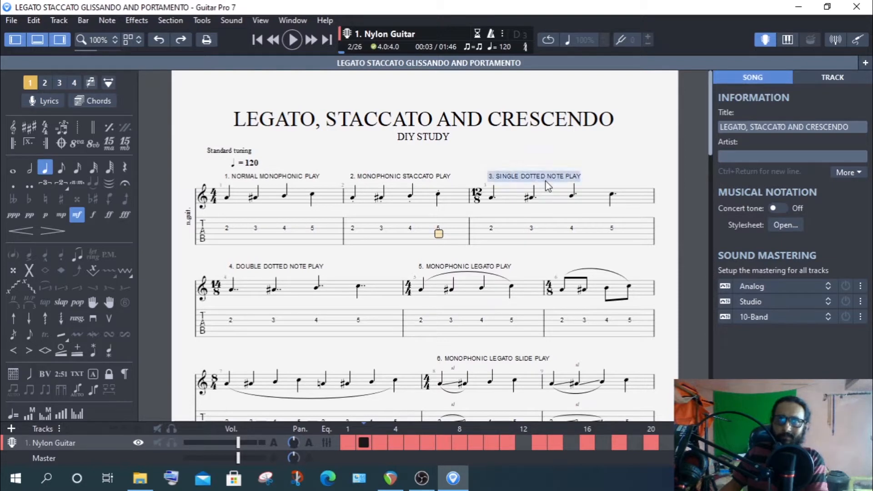
pyautogui.click(303, 173)
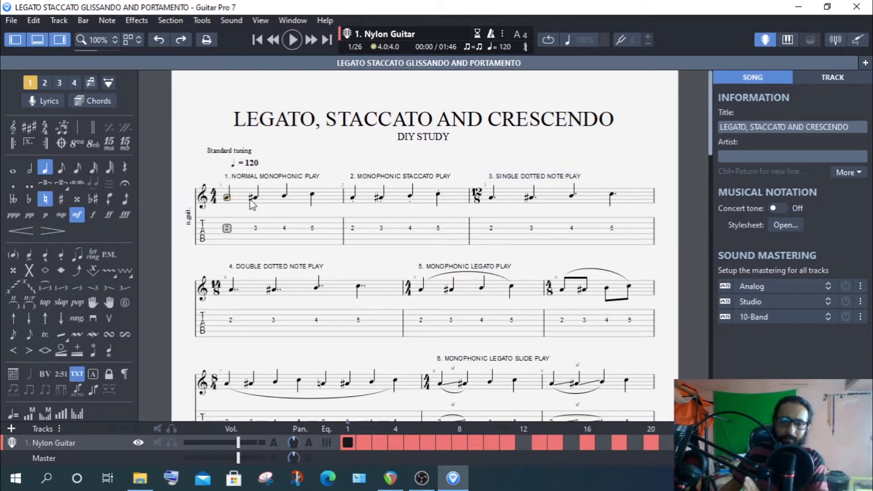
pyautogui.click(395, 237)
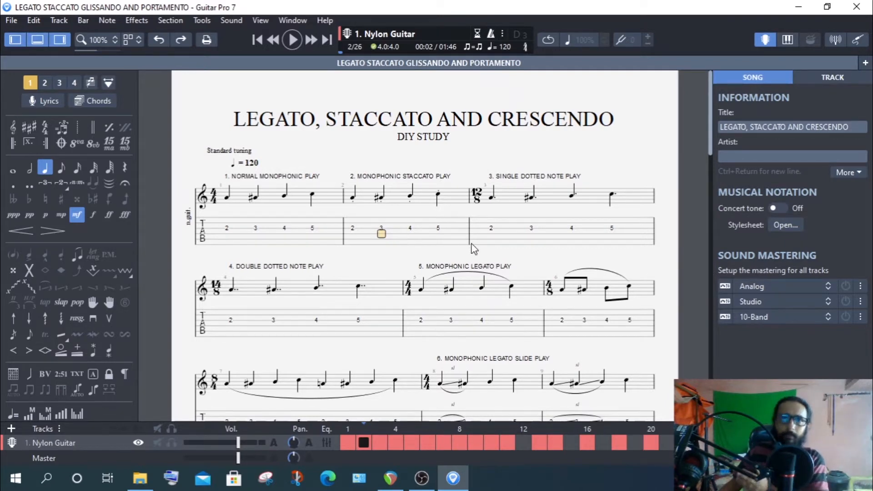
# Select the four notes of the "Single Dotted Note Play" bar and play them back
pyautogui.click(506, 233)
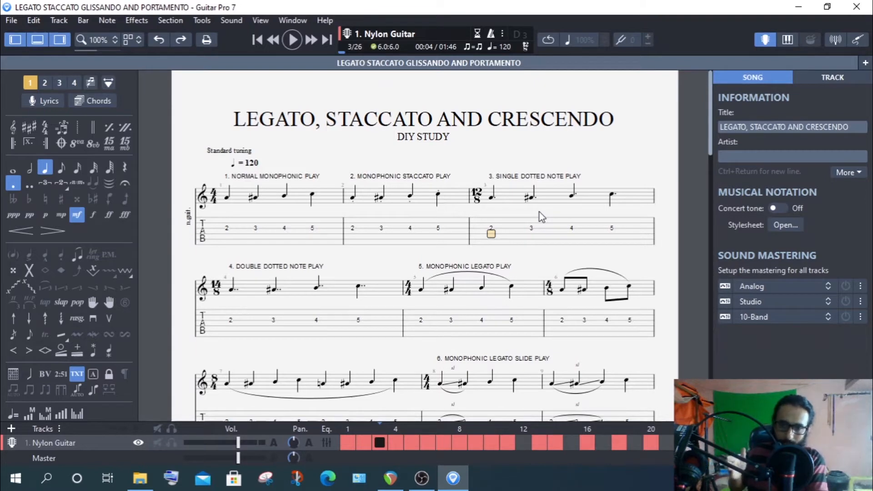
pyautogui.moveTo(486, 225); pyautogui.dragTo(634, 240)
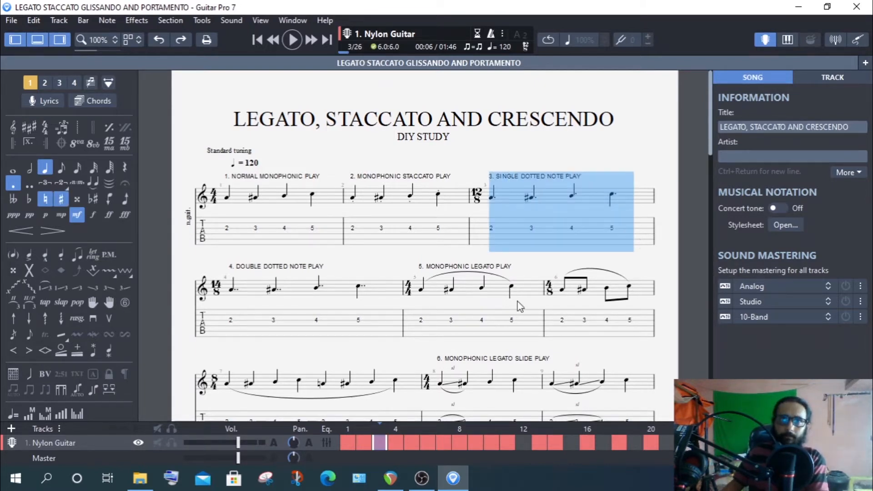
pyautogui.click(292, 40)
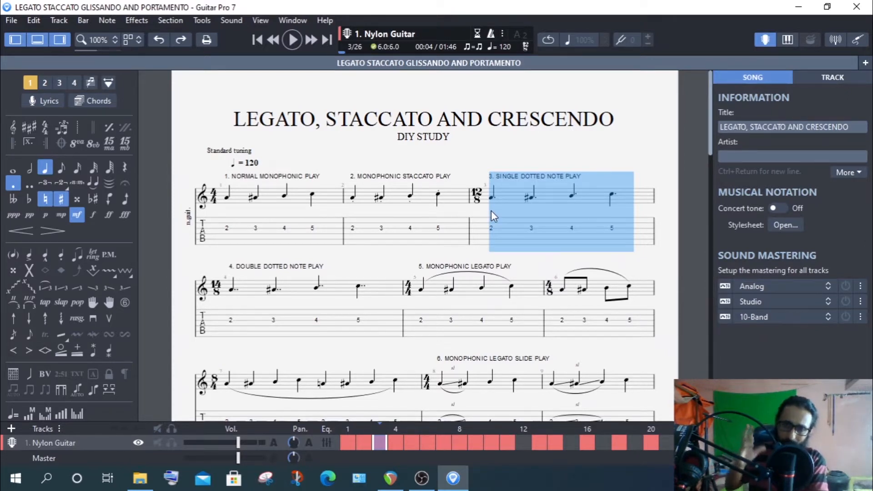
# Select the four notes of the "Double Dotted Note Play" bar, play them back and stop the playback
pyautogui.click(233, 286)
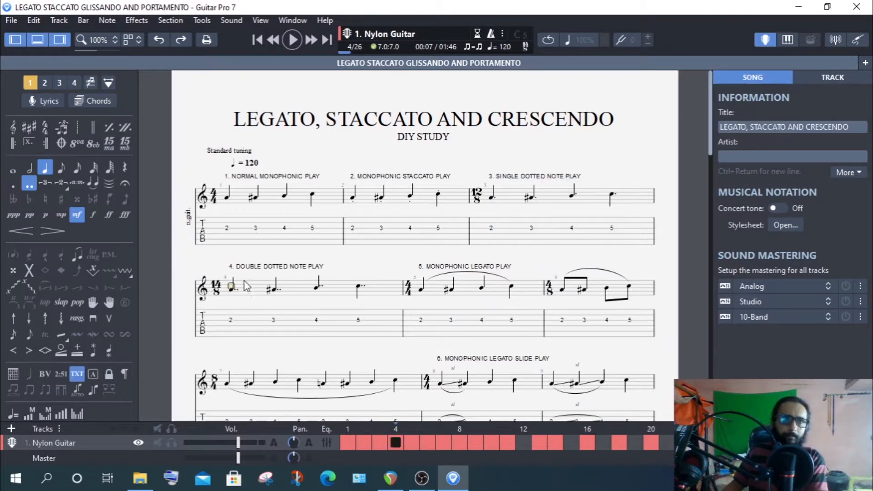
pyautogui.doubleClick(293, 308)
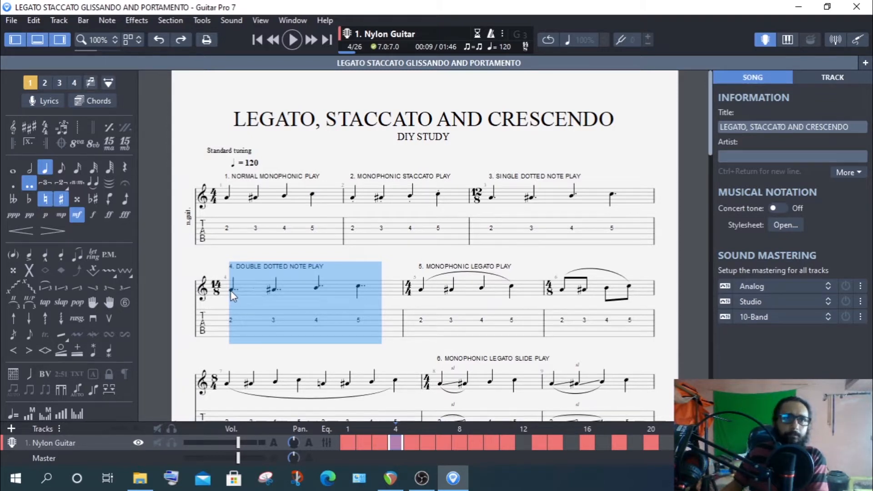
pyautogui.click(294, 40)
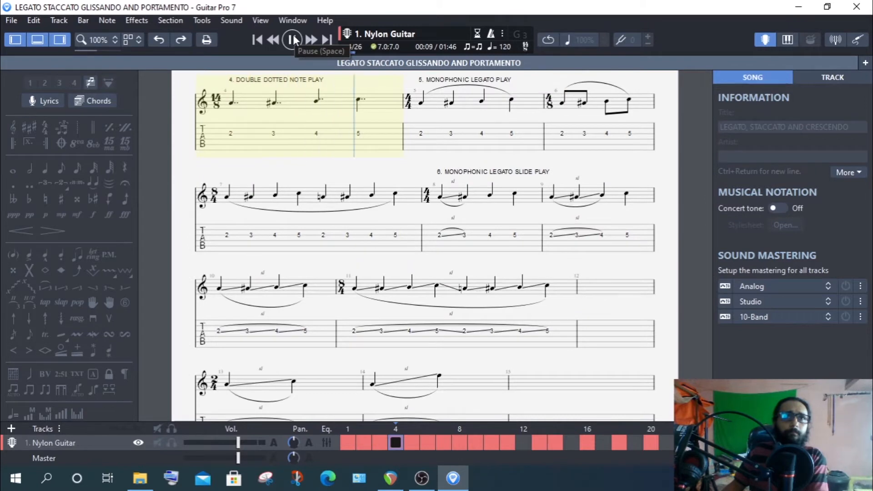
pyautogui.click(293, 40)
pyautogui.scroll(3, 438, 268)
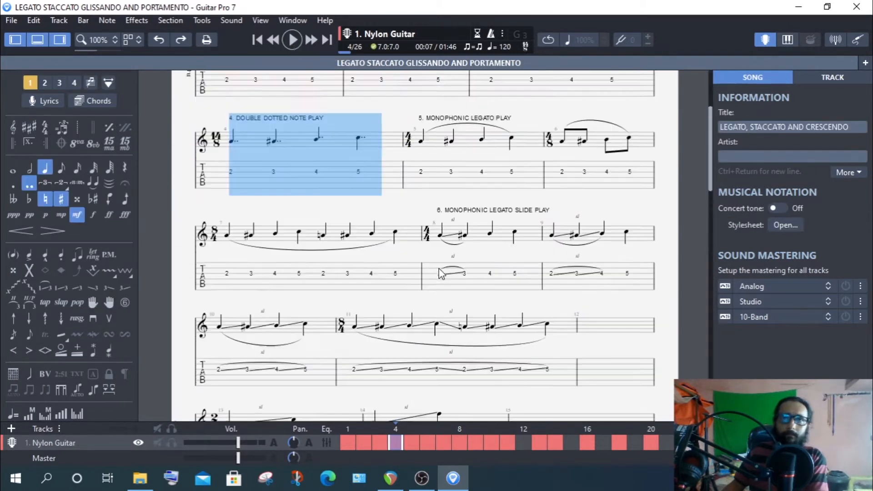
# Replay the "Single Dotted Note Play" bar, followed by the "Double Dotted Note Play" bar, to compare their note lengths
pyautogui.moveTo(491, 164); pyautogui.dragTo(625, 190)
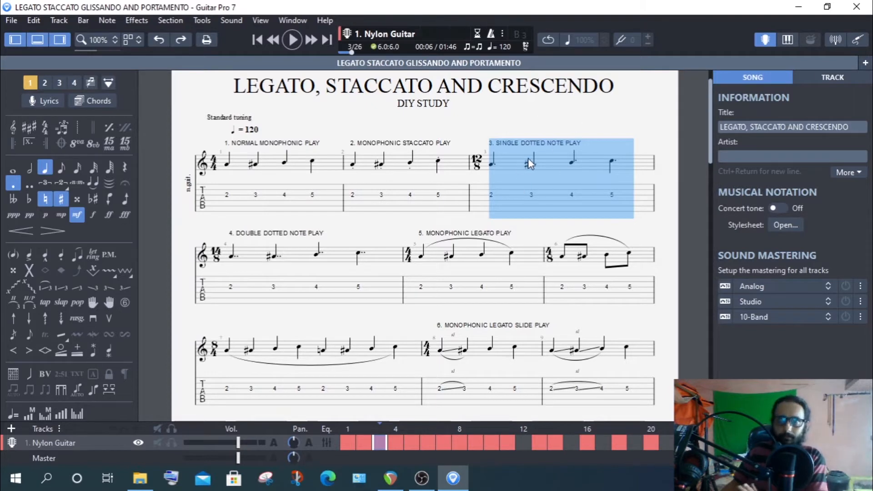
pyautogui.click(298, 43)
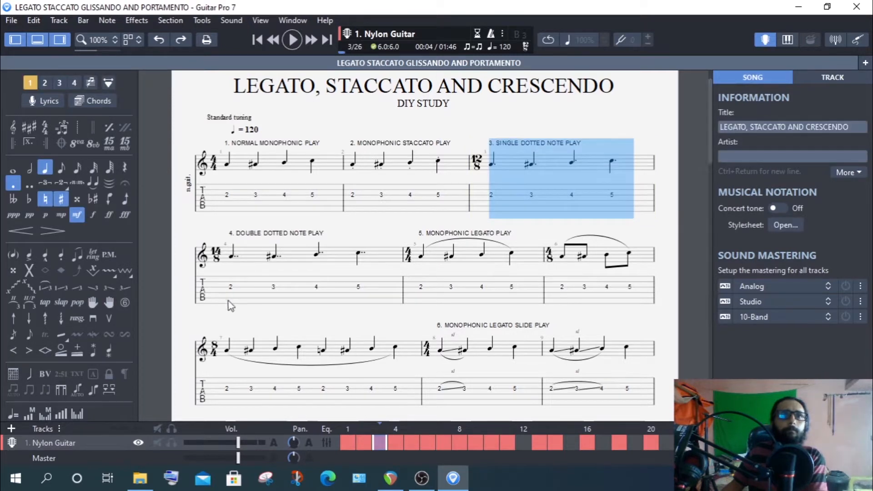
pyautogui.moveTo(228, 301); pyautogui.dragTo(357, 273)
pyautogui.click(291, 41)
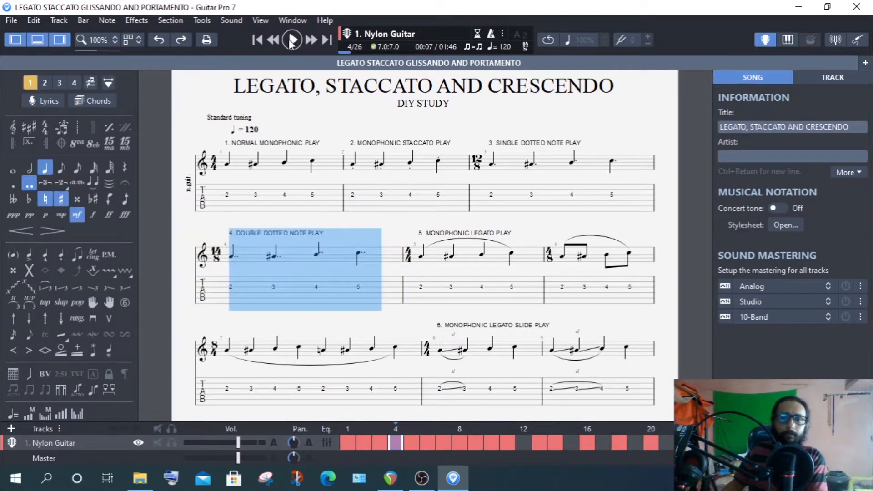
# Select the "Monophonic Legato Play" passage, bars 5 to 7, play it back and stop the playback
pyautogui.click(423, 277)
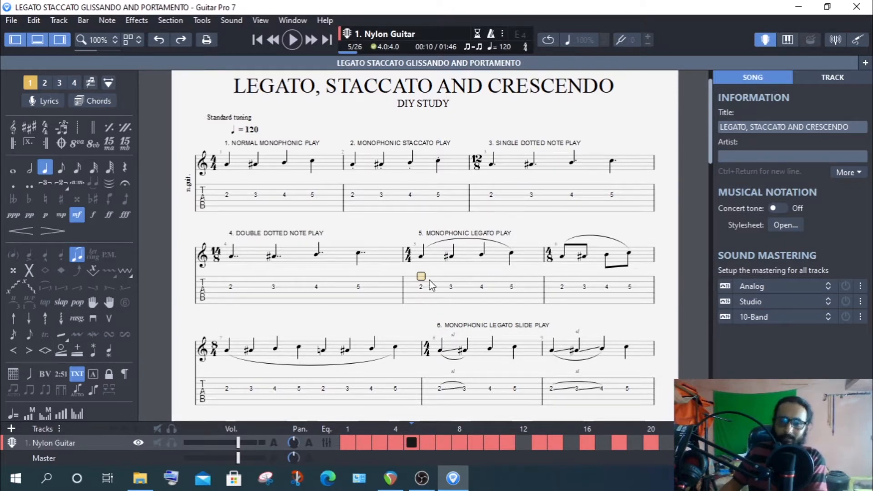
pyautogui.click(607, 275)
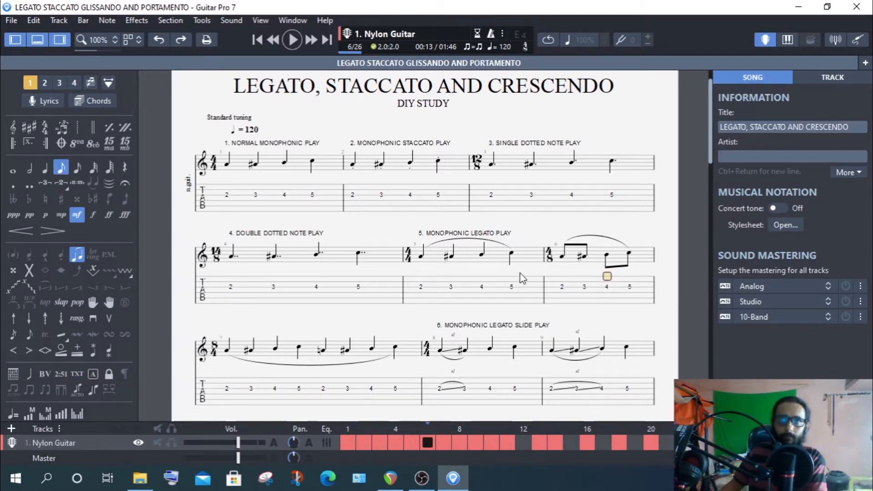
pyautogui.scroll(-1, 400, 317)
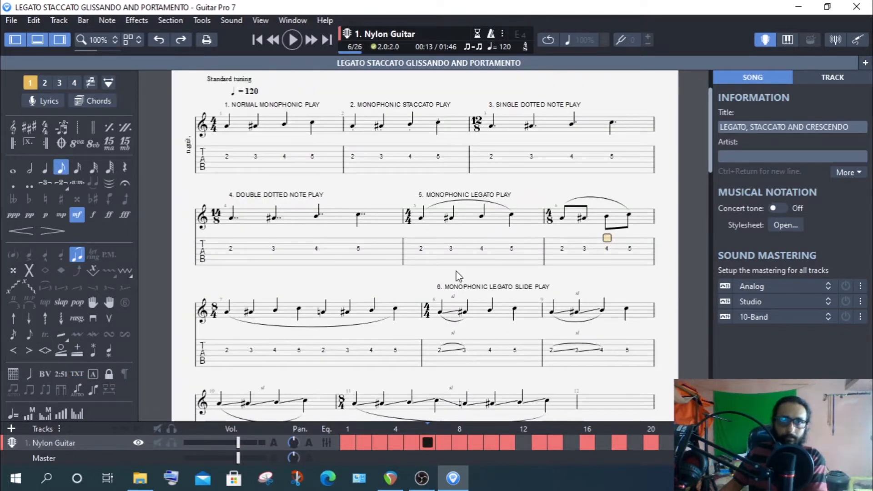
pyautogui.moveTo(423, 246); pyautogui.dragTo(395, 320)
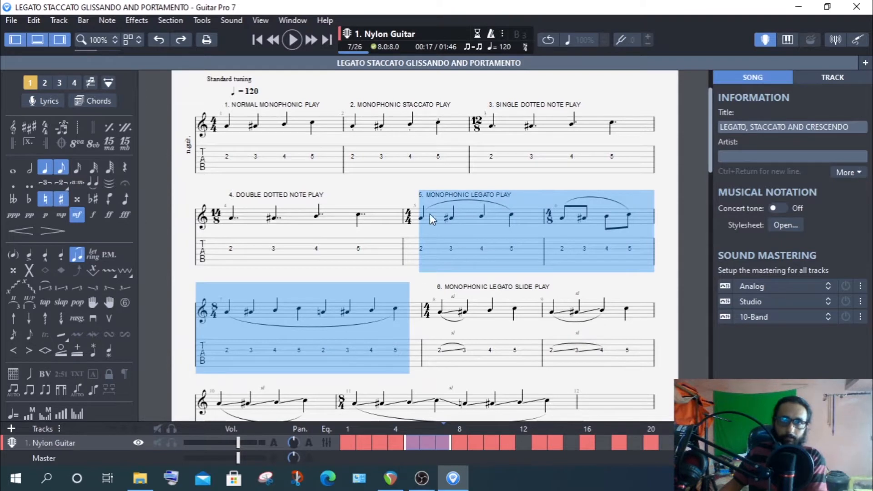
pyautogui.click(293, 41)
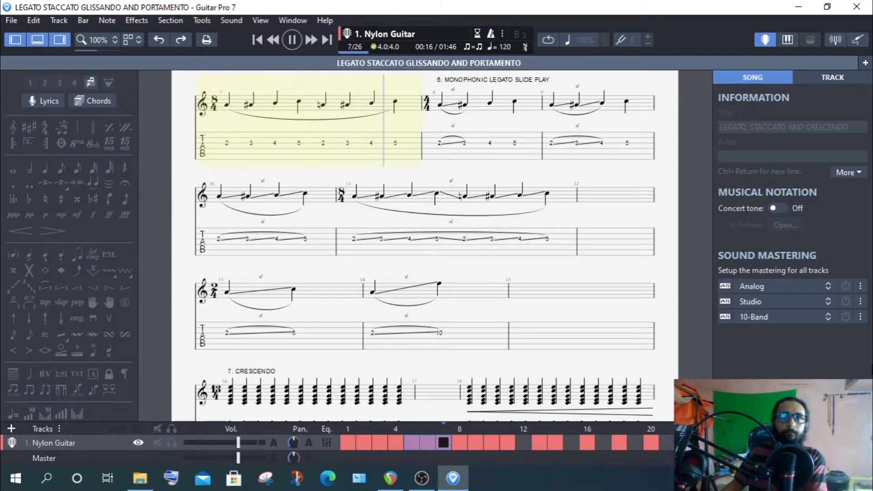
pyautogui.press('space')
pyautogui.scroll(1, 620, 180)
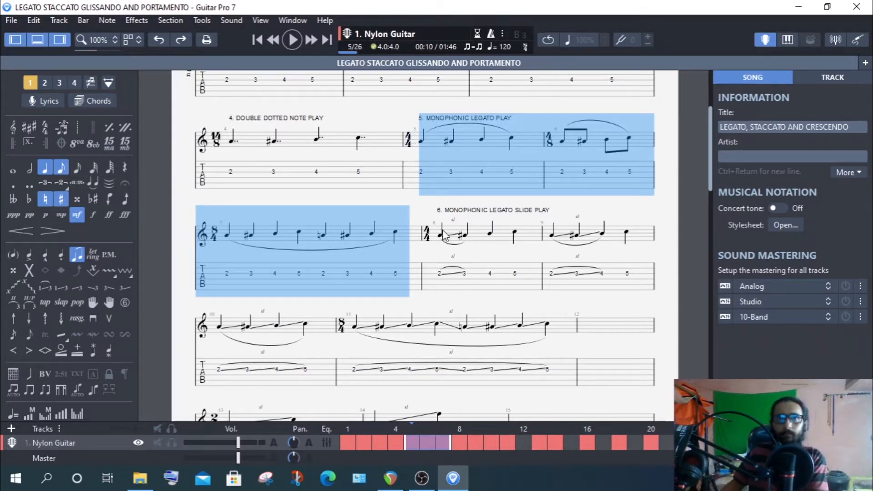
# Select the "Monophonic Legato Slide Play" passage, bars 8 to 11, play it back and review its slides
pyautogui.click(500, 254)
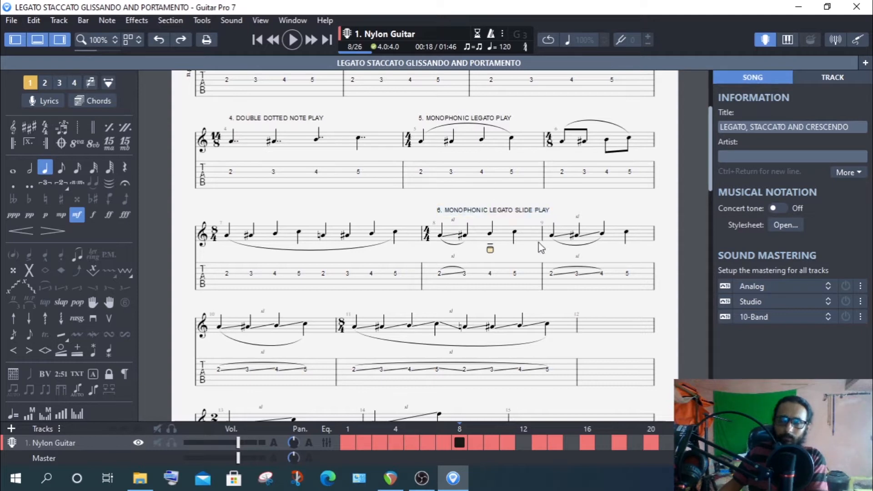
pyautogui.click(503, 216)
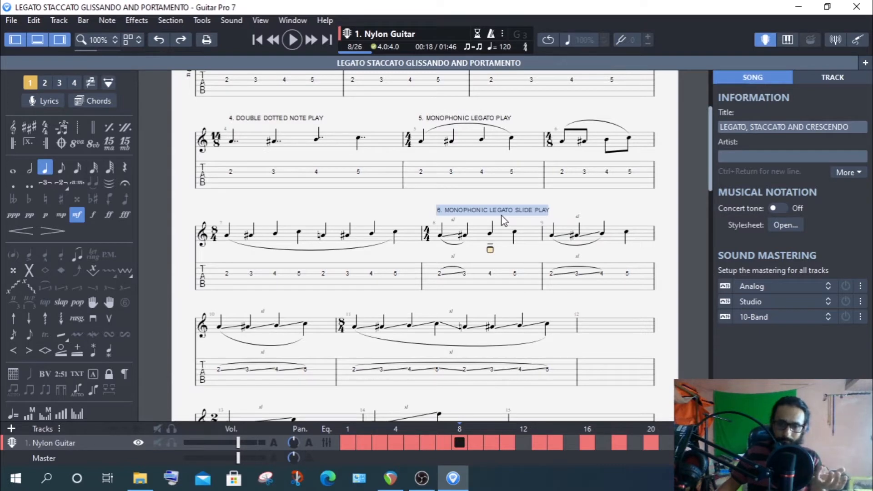
pyautogui.click(440, 273)
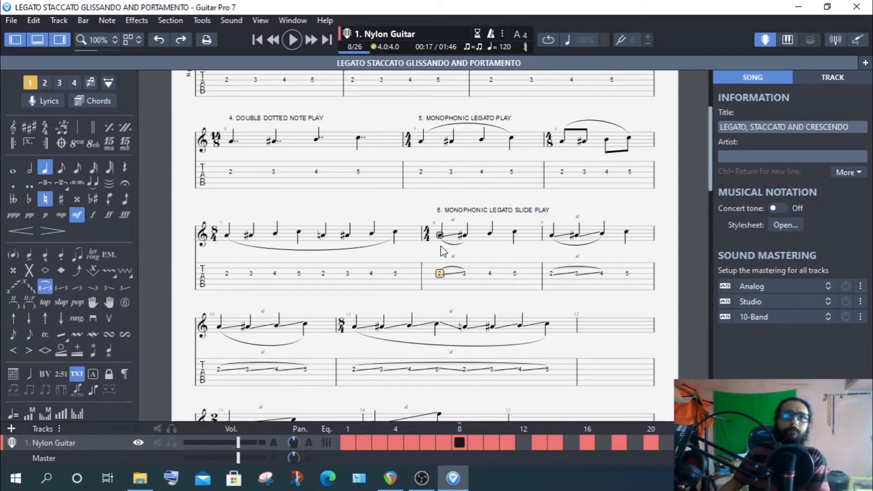
pyautogui.moveTo(441, 246); pyautogui.dragTo(560, 359)
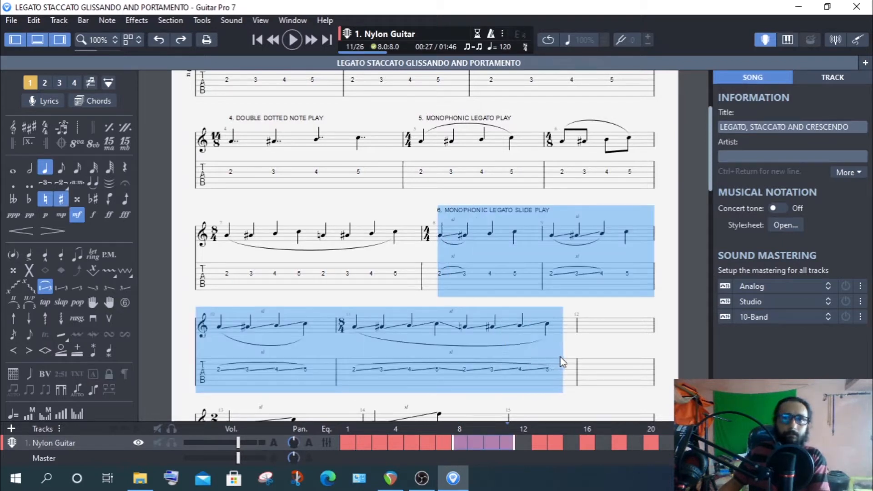
pyautogui.click(294, 39)
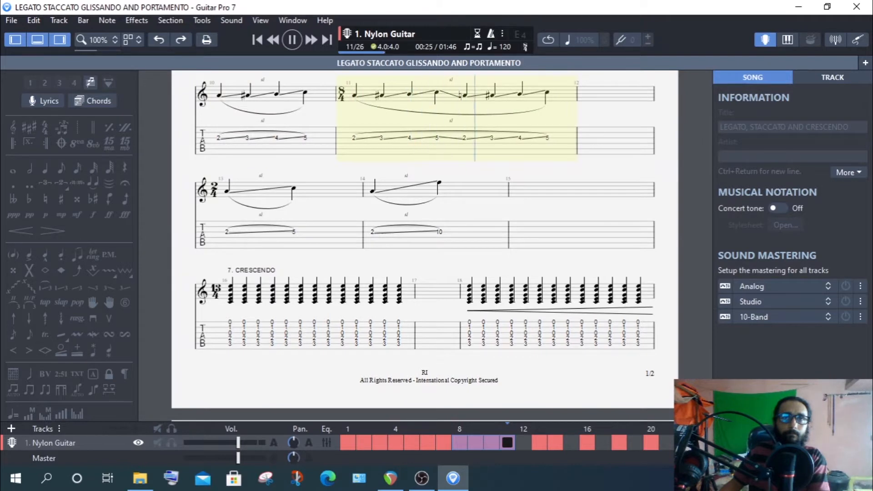
pyautogui.press('space')
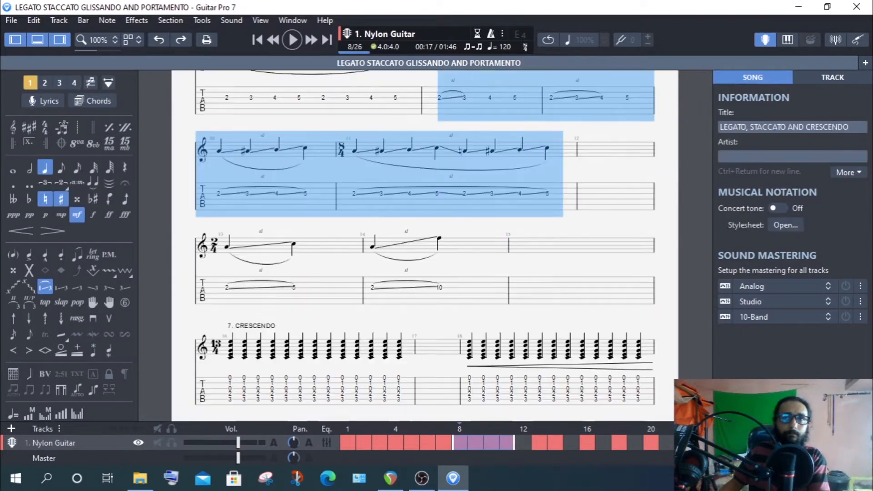
pyautogui.scroll(2, 667, 265)
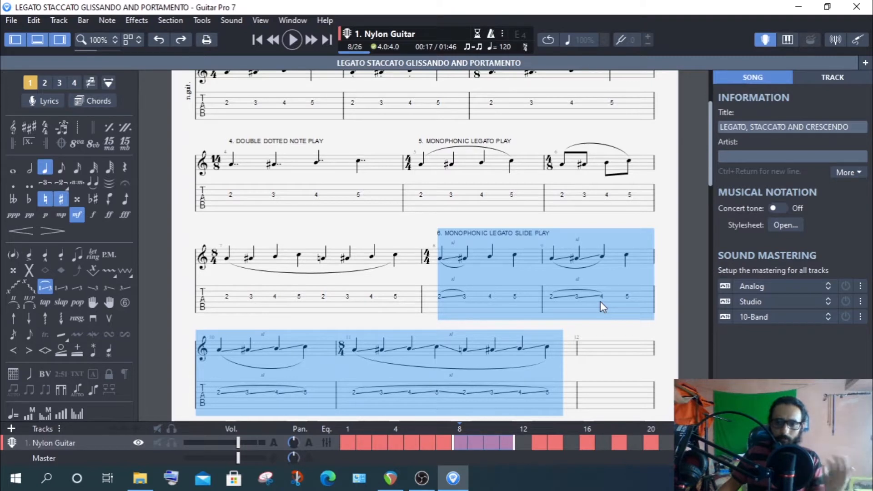
pyautogui.scroll(-1, 599, 301)
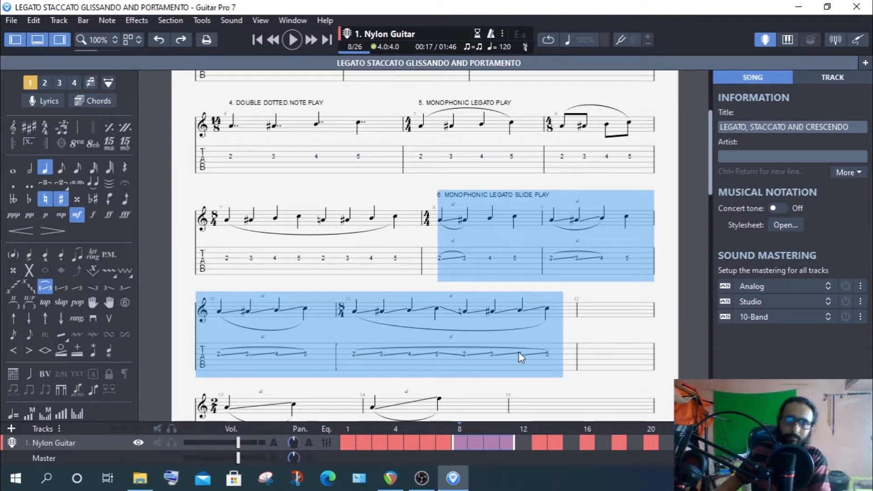
# Select only the eight slurred slide notes of bar 11 and play them back three times
pyautogui.click(376, 302)
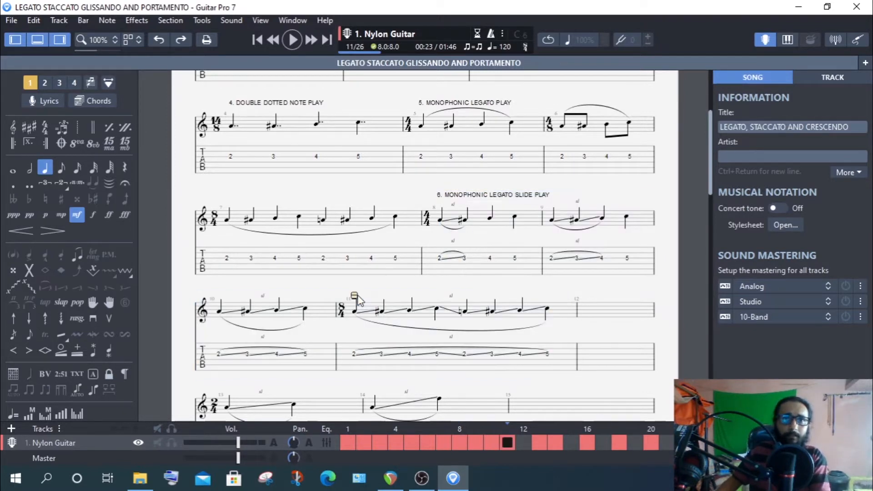
pyautogui.moveTo(364, 329); pyautogui.dragTo(551, 356)
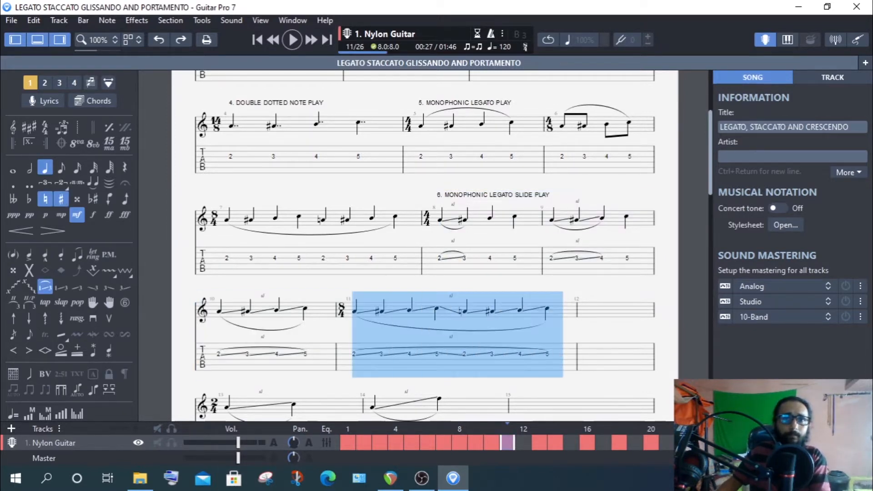
pyautogui.click(297, 38)
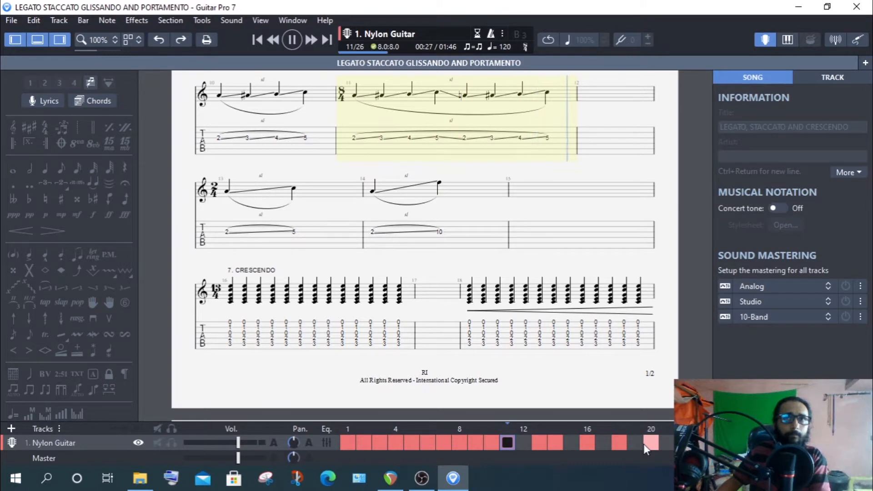
pyautogui.press('space')
pyautogui.click(293, 41)
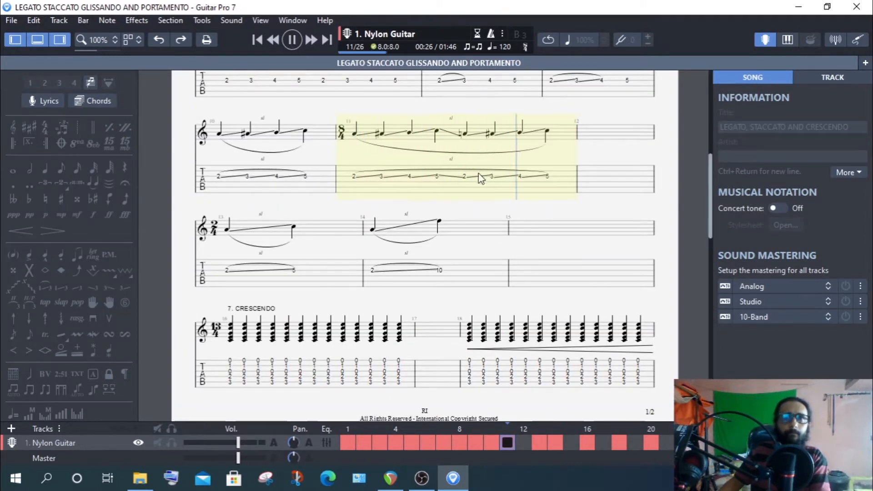
pyautogui.press('space')
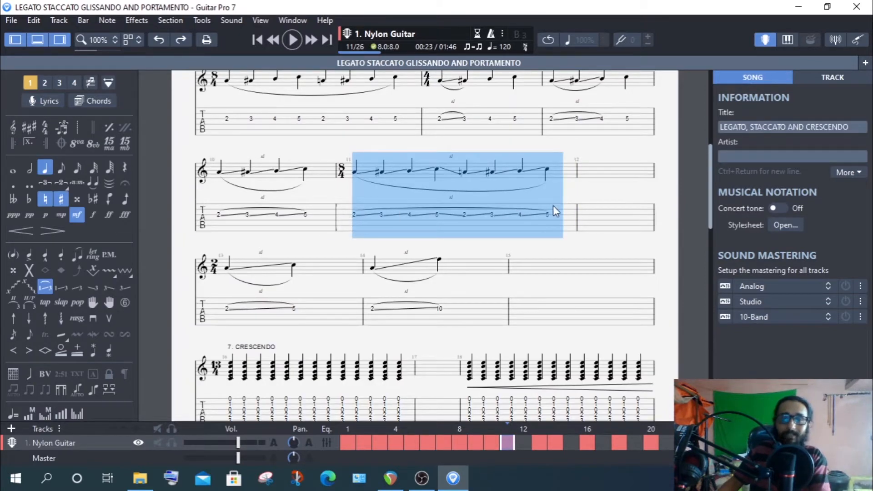
pyautogui.click(292, 40)
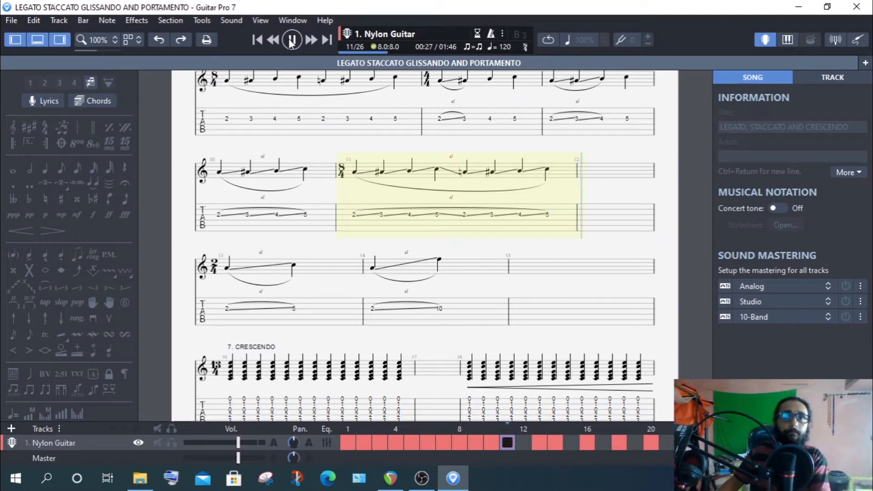
# Stop the bar 11 playback, play the two slide examples in bars 13 and 14, and stop the playback
pyautogui.click(292, 40)
pyautogui.scroll(-1, 532, 278)
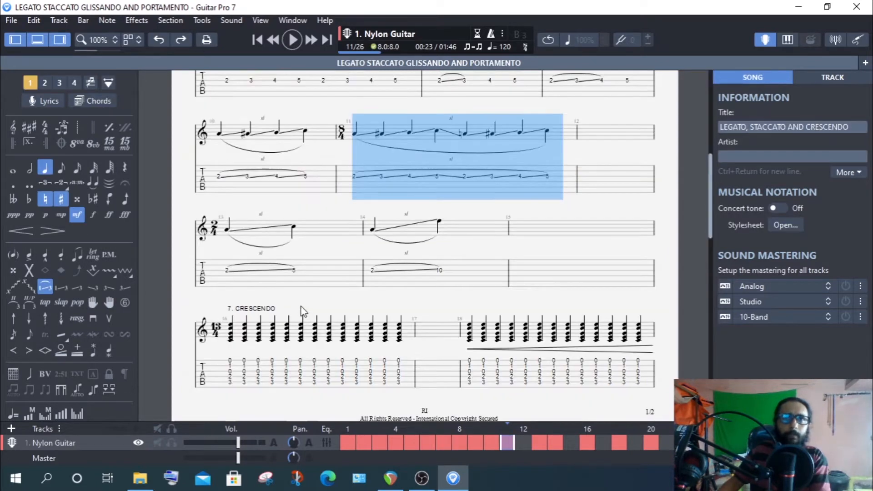
pyautogui.click(226, 270)
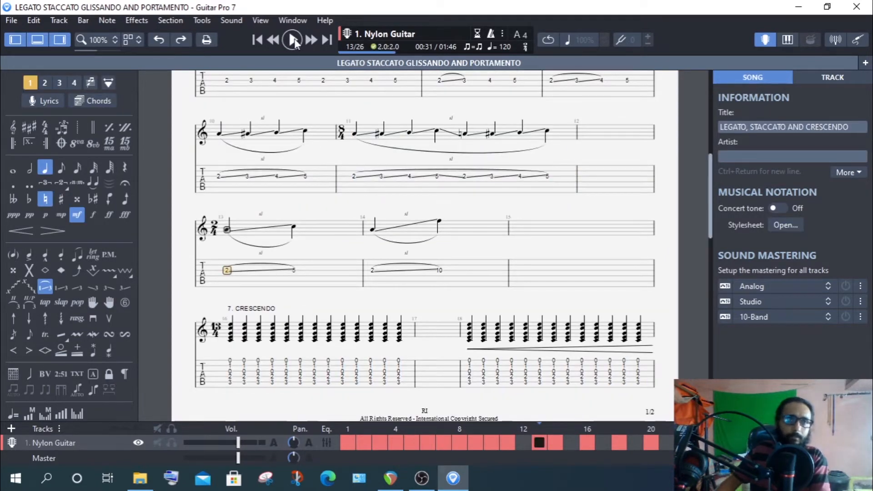
pyautogui.click(292, 40)
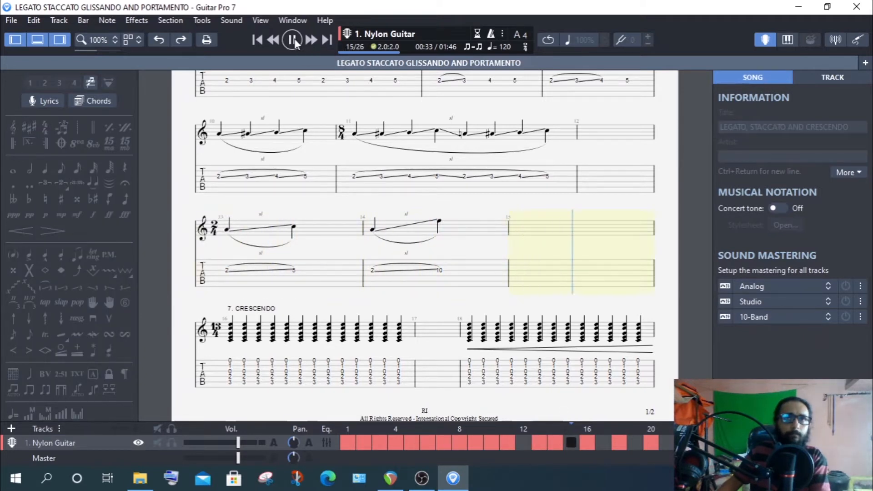
pyautogui.click(292, 40)
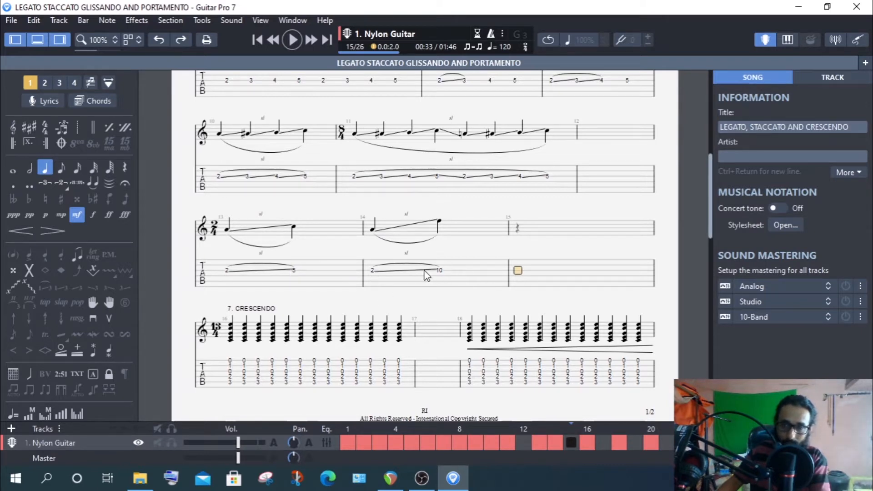
# Play back the "Crescendo" section's bar 16, which has no hairpin, and stop the playback
pyautogui.scroll(-3, 425, 275)
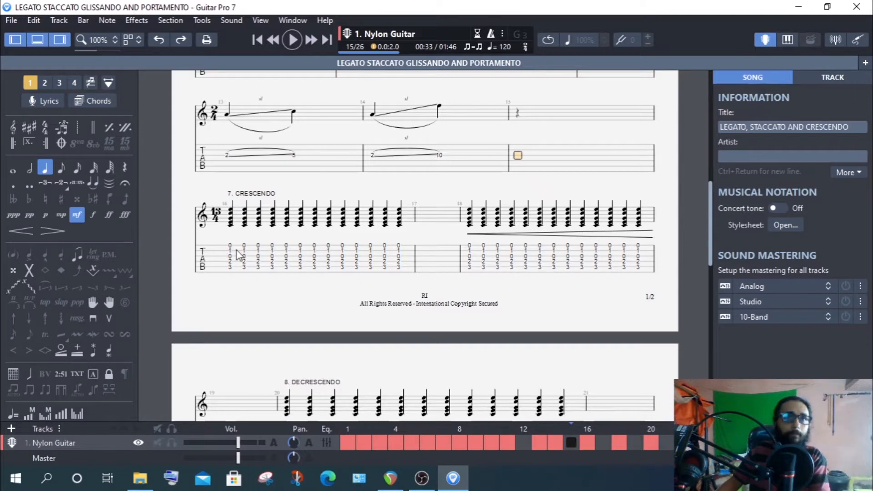
pyautogui.click(304, 268)
pyautogui.press('space')
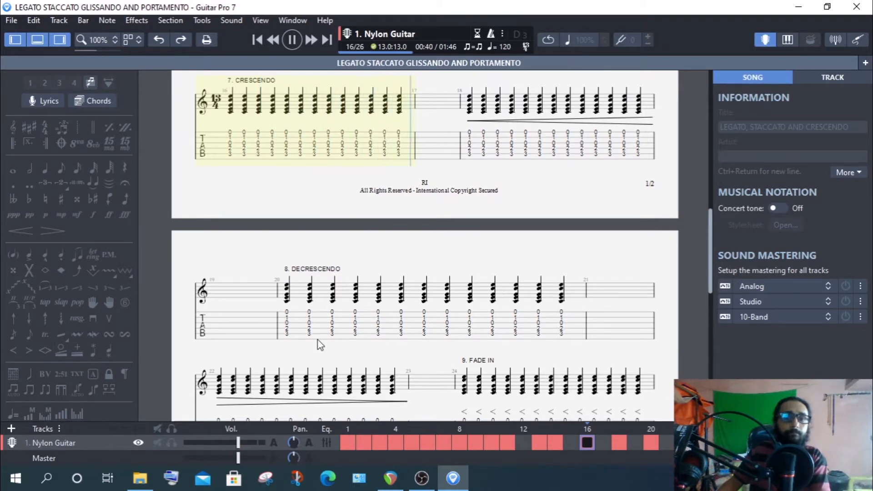
pyautogui.press('space')
# Select the thirteen chords above the crescendo hairpin in bar 18, play them back and stop the playback
pyautogui.moveTo(471, 115); pyautogui.dragTo(642, 148)
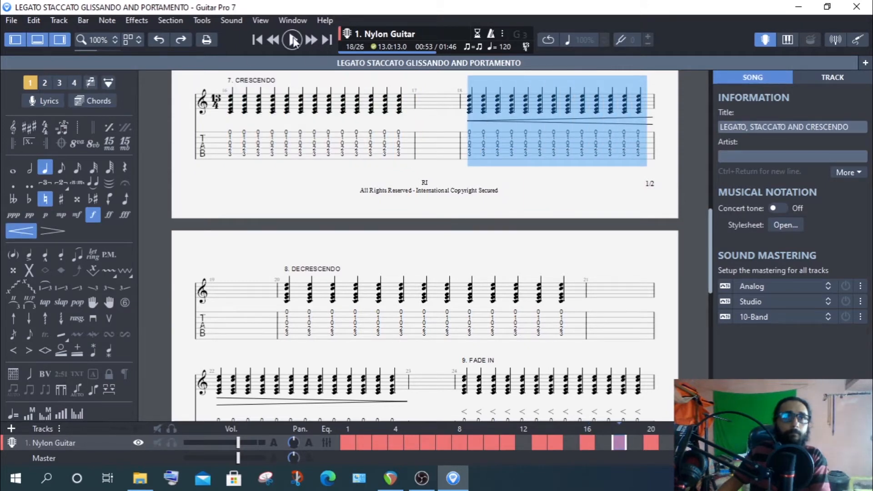
pyautogui.click(292, 41)
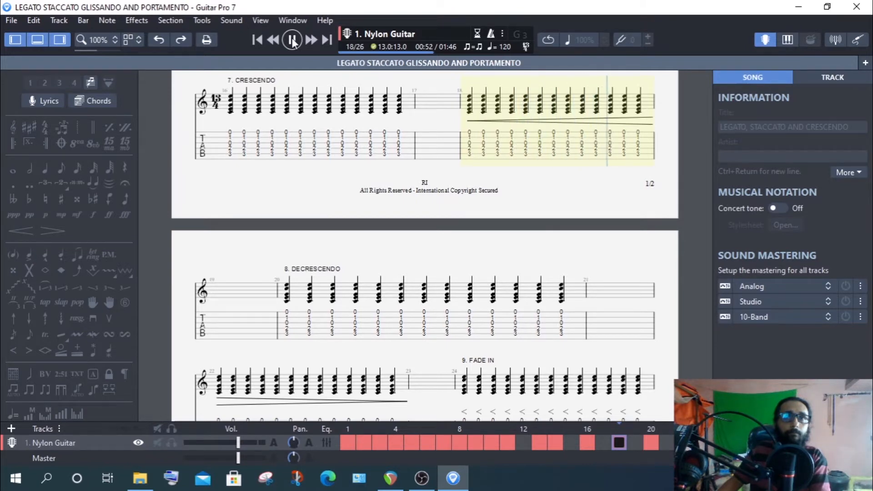
pyautogui.click(292, 40)
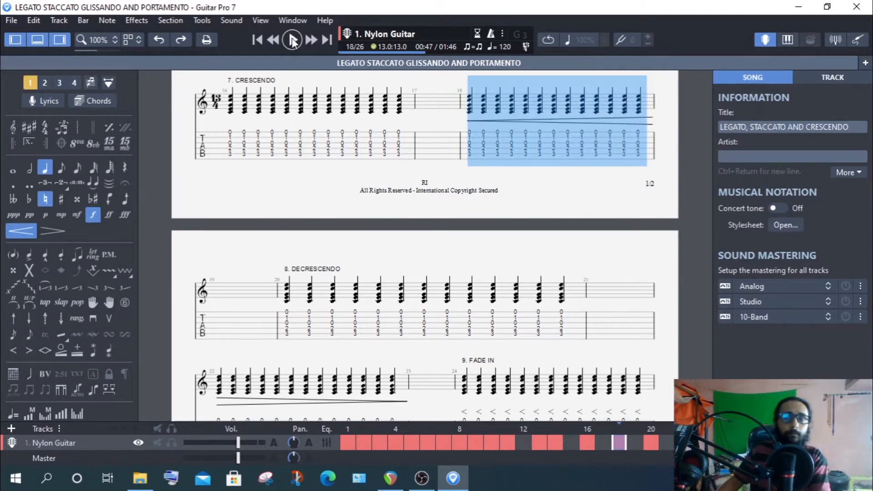
pyautogui.scroll(2, 520, 291)
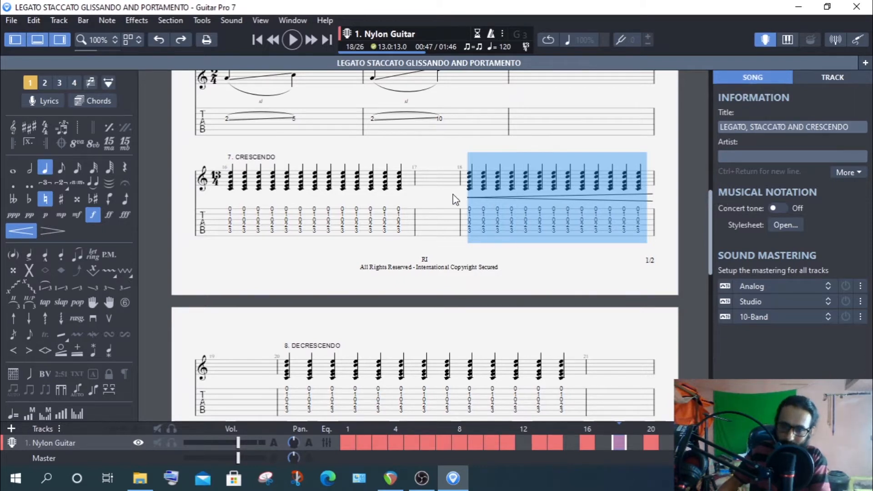
# Select and play the "Decrescendo" chords of bar 20, followed by the chords with the decrescendo hairpin in bar 22
pyautogui.scroll(-3, 339, 264)
pyautogui.scroll(-2, 339, 264)
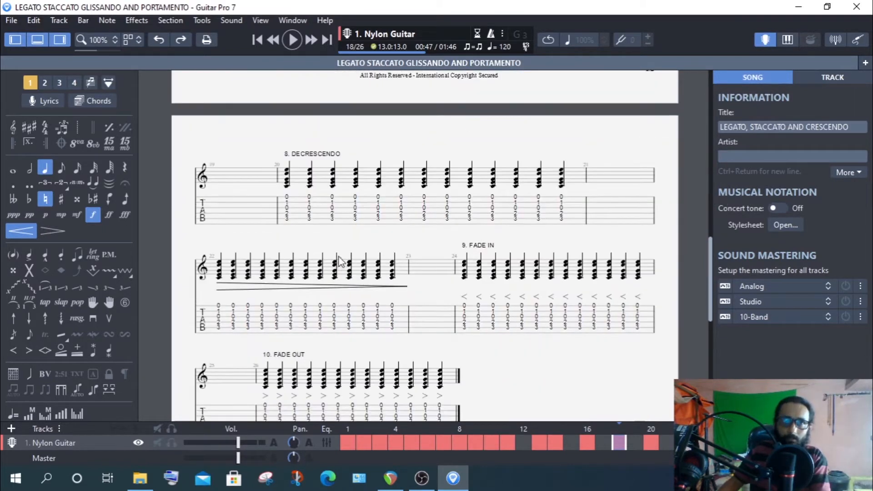
pyautogui.scroll(-1, 334, 203)
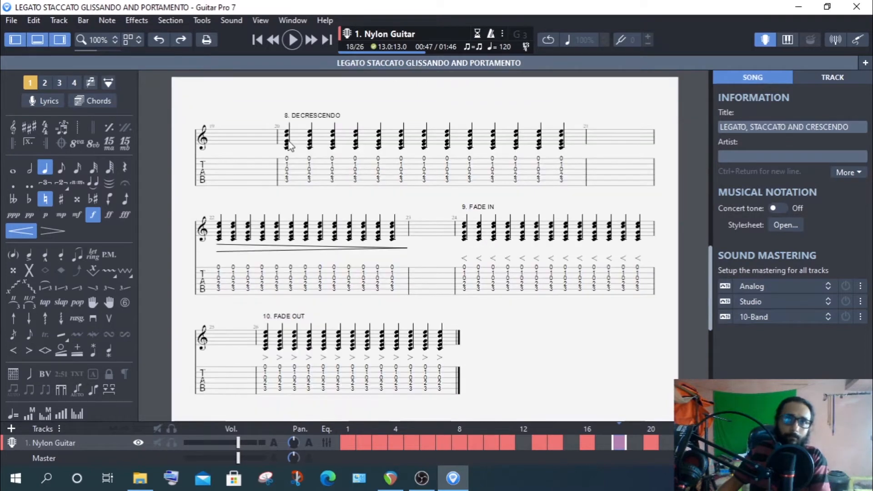
pyautogui.moveTo(288, 141); pyautogui.dragTo(573, 187)
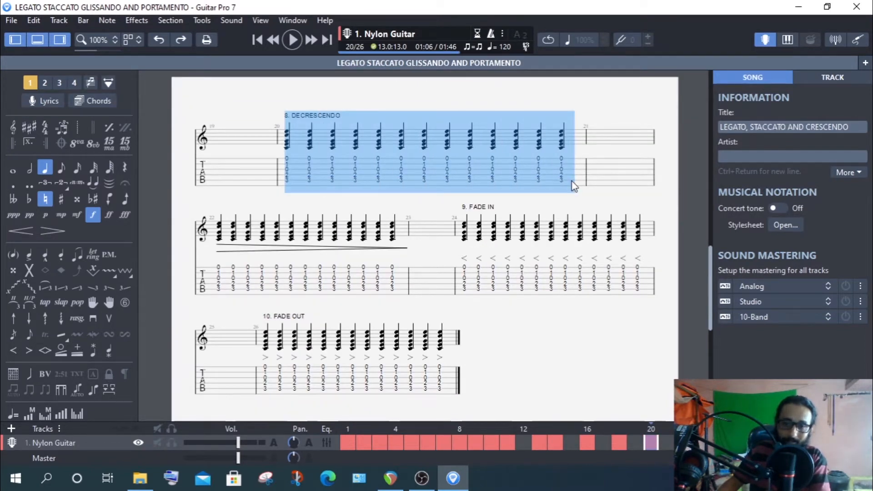
pyautogui.click(301, 39)
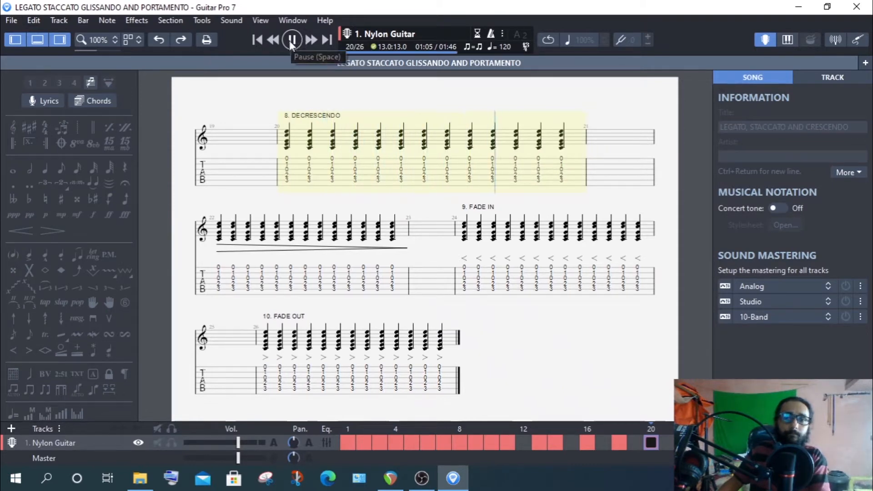
pyautogui.click(289, 42)
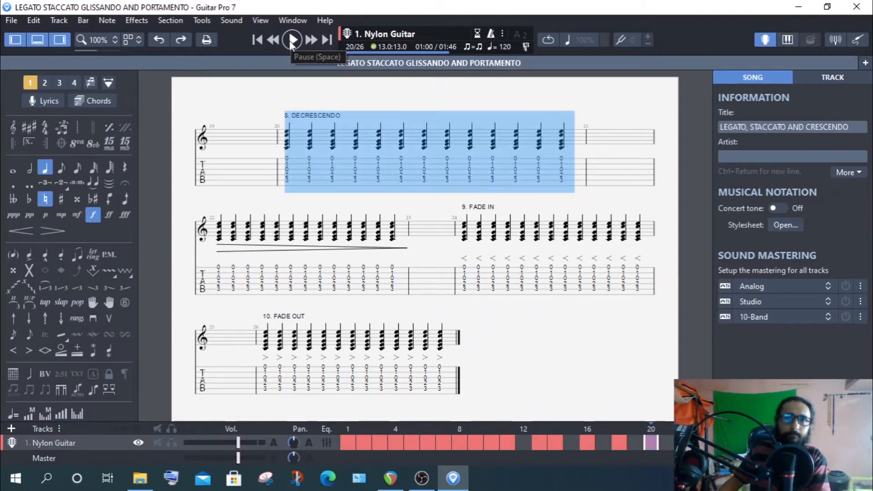
pyautogui.moveTo(222, 267); pyautogui.dragTo(400, 287)
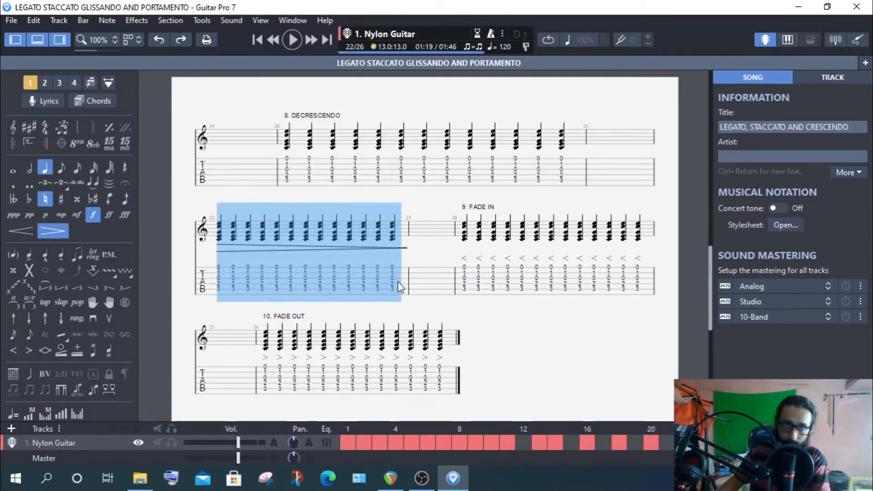
pyautogui.click(293, 40)
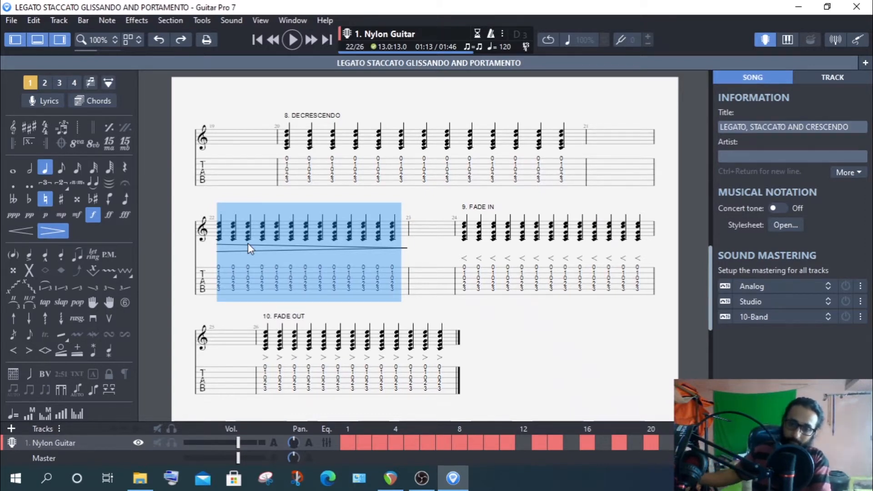
# Examine the fade marks on the chords of the "Fade In" bar 24 and the "Fade Out" bar 26
pyautogui.click(512, 272)
pyautogui.click(338, 366)
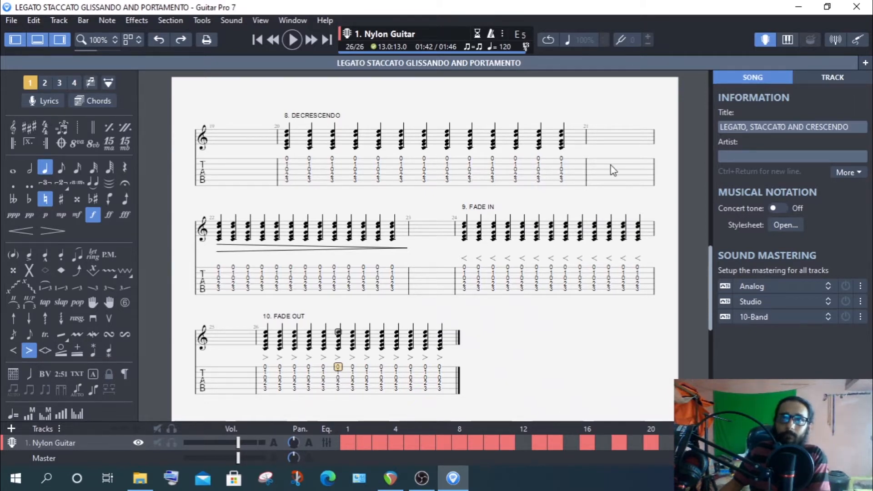
pyautogui.scroll(4, 610, 166)
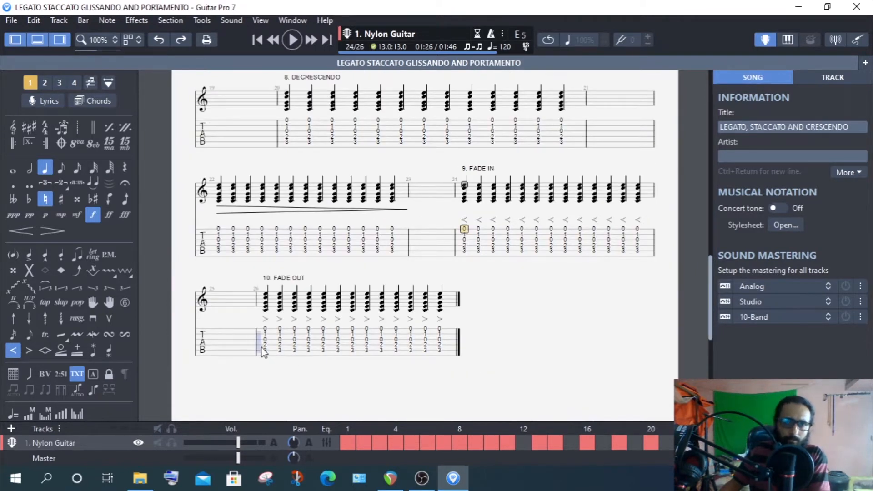
pyautogui.doubleClick(262, 347)
pyautogui.click(549, 359)
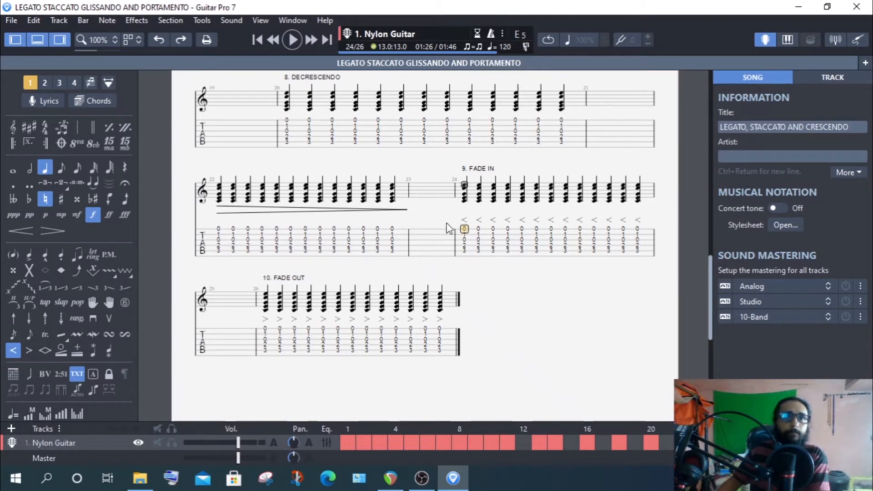
# Select the passage from the first "Fade In" chord to the last "Fade Out" chord, bars 24 to 26, and play it back
pyautogui.click(464, 239)
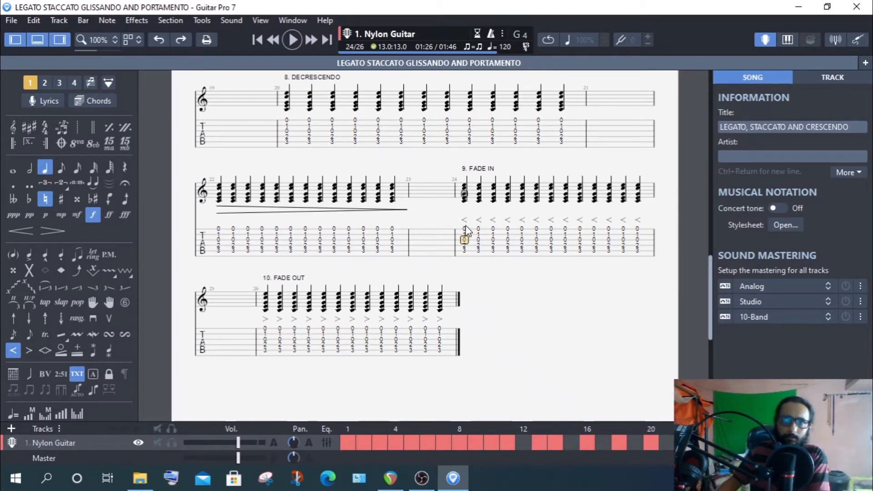
pyautogui.moveTo(466, 232); pyautogui.dragTo(445, 334)
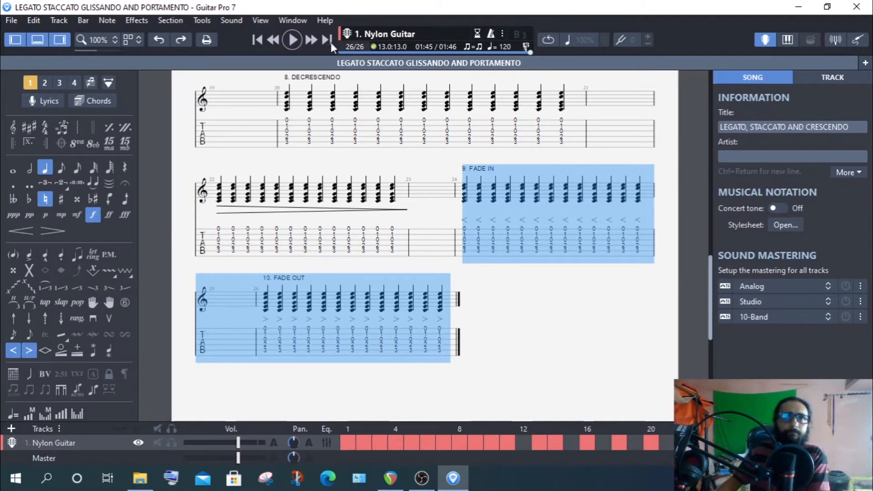
pyautogui.click(291, 39)
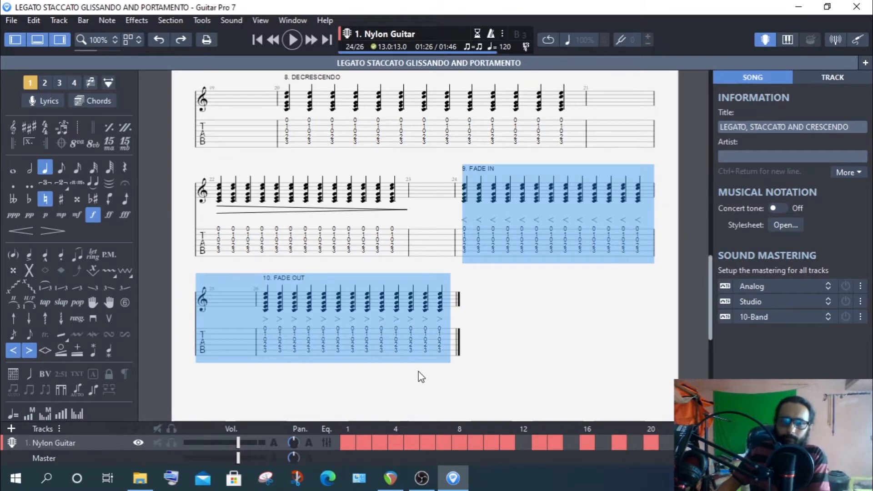
# Return to the beginning of the score, minimize Guitar Pro and open the GLISSANDO file from the desktop in MuseScore 3
pyautogui.moveTo(709, 321); pyautogui.dragTo(709, 136)
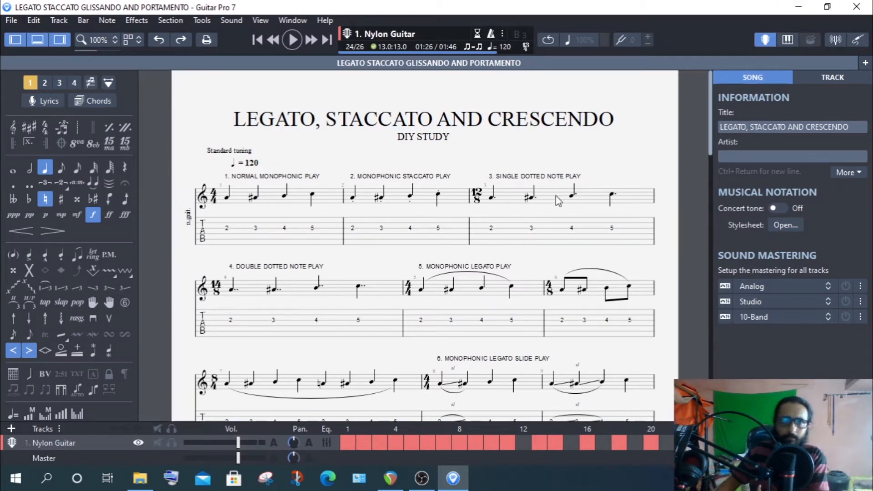
pyautogui.click(798, 8)
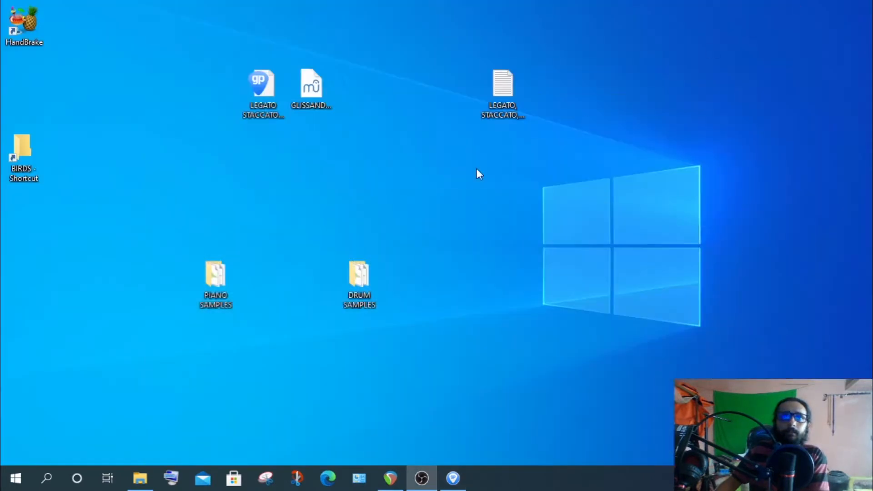
pyautogui.click(314, 89)
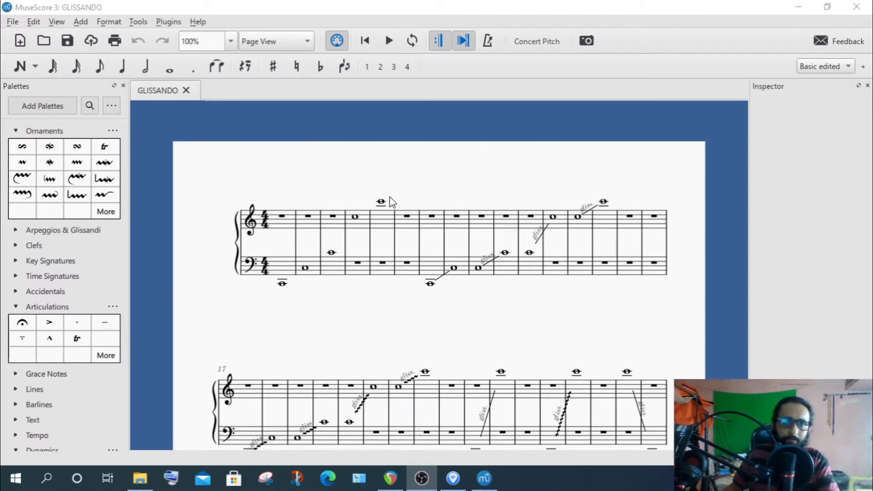
# Play the five ascending whole notes without glissando, starting from the first bass note in measure 1, and stop the playback
pyautogui.click(282, 284)
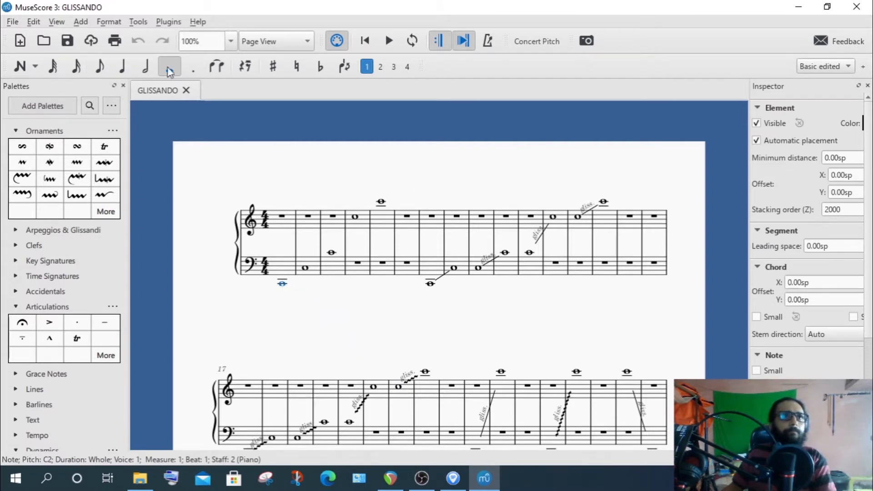
pyautogui.click(389, 41)
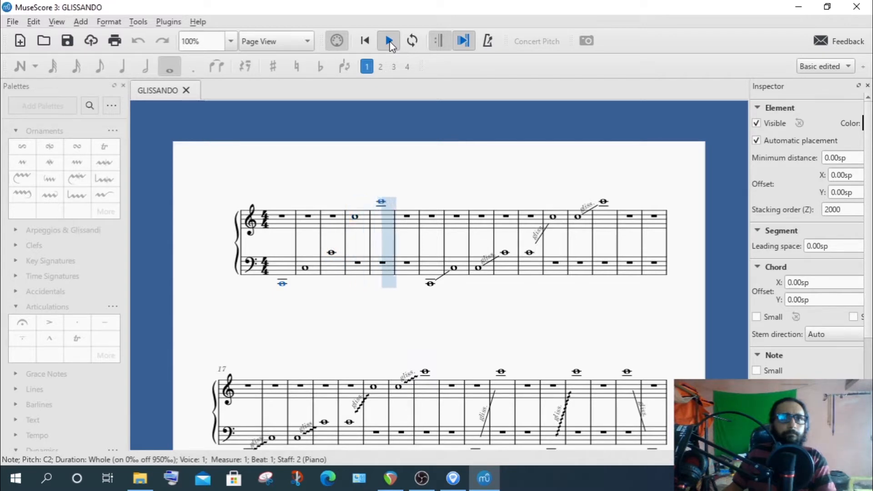
pyautogui.click(389, 42)
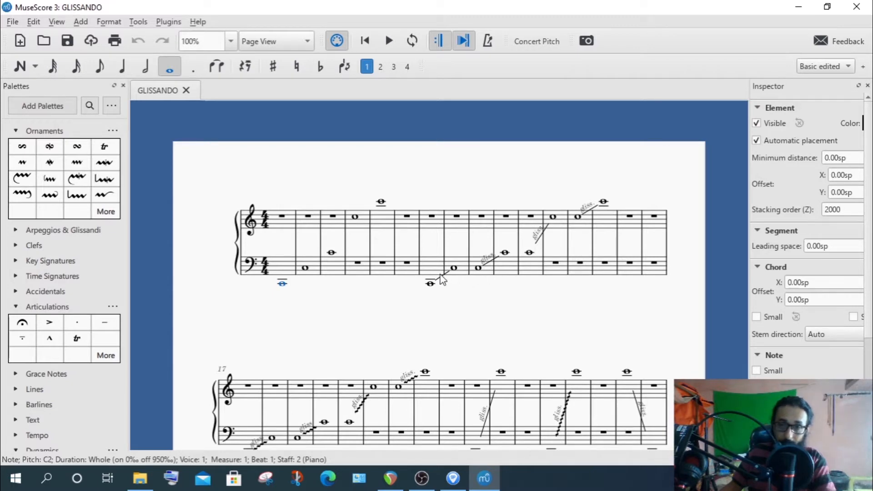
# Select the low bass note in measure 7 and play its straight-line glissando into measure 8 twice
pyautogui.scroll(1, 461, 284)
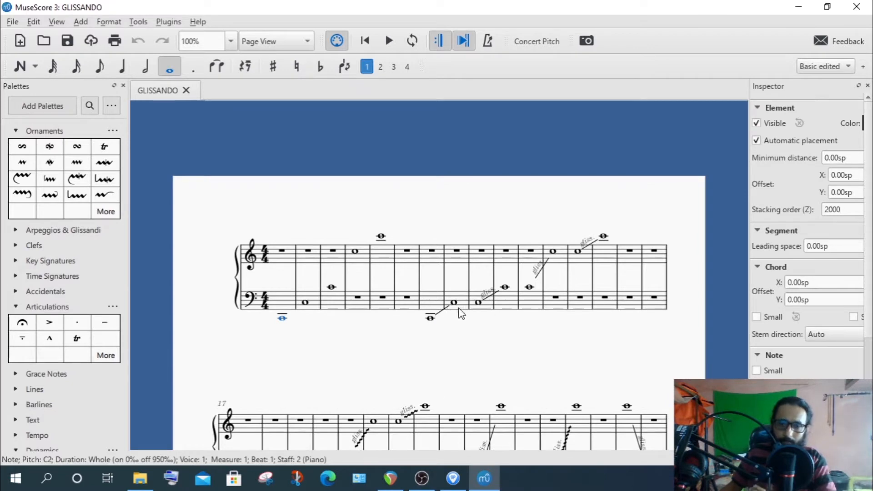
pyautogui.scroll(-1, 462, 314)
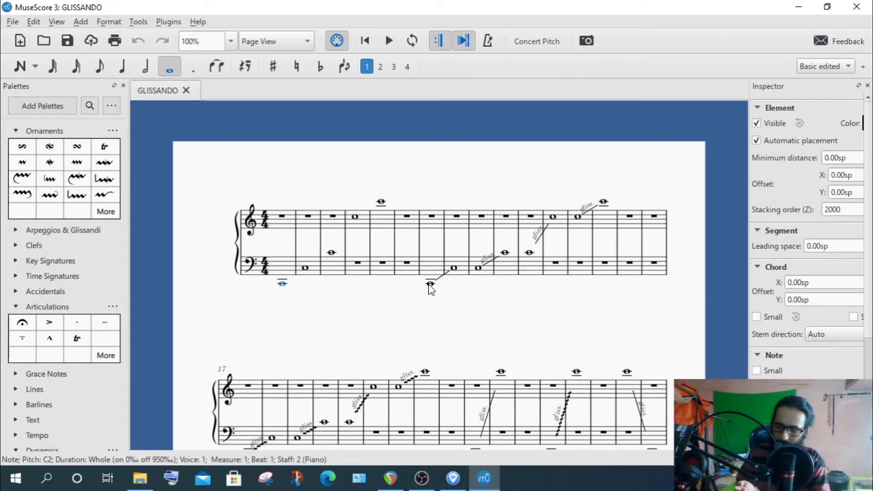
pyautogui.click(430, 285)
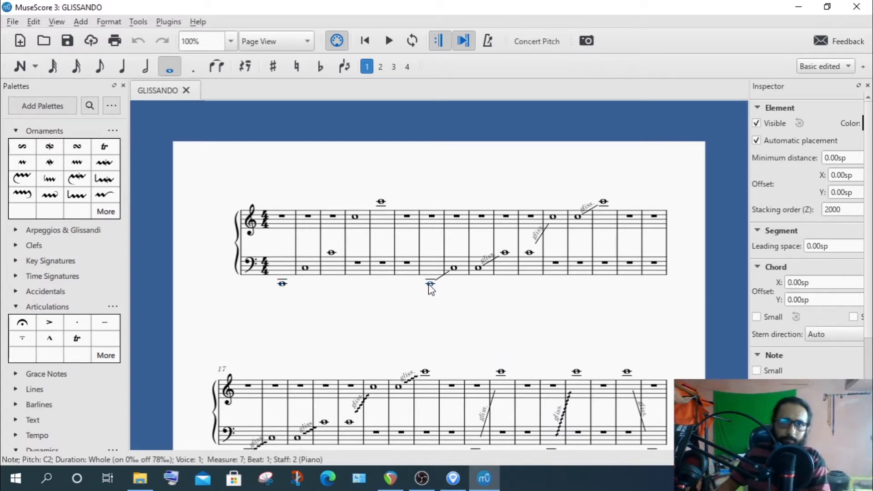
pyautogui.click(390, 41)
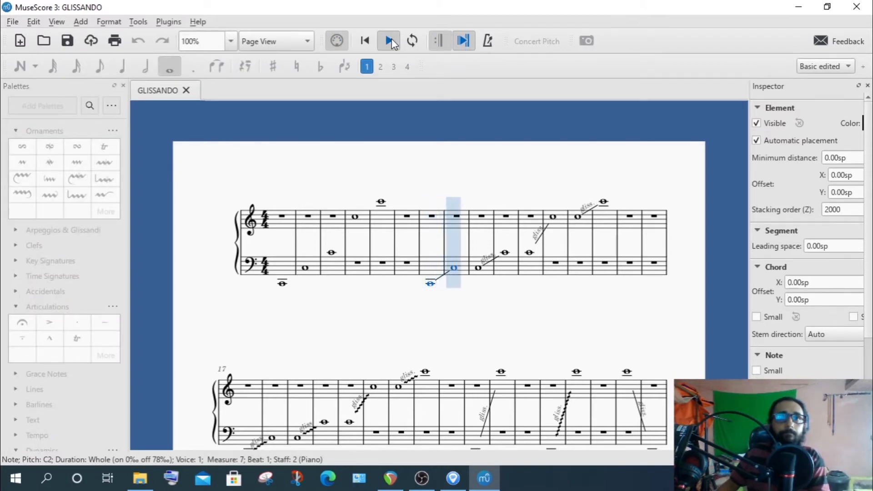
pyautogui.click(392, 43)
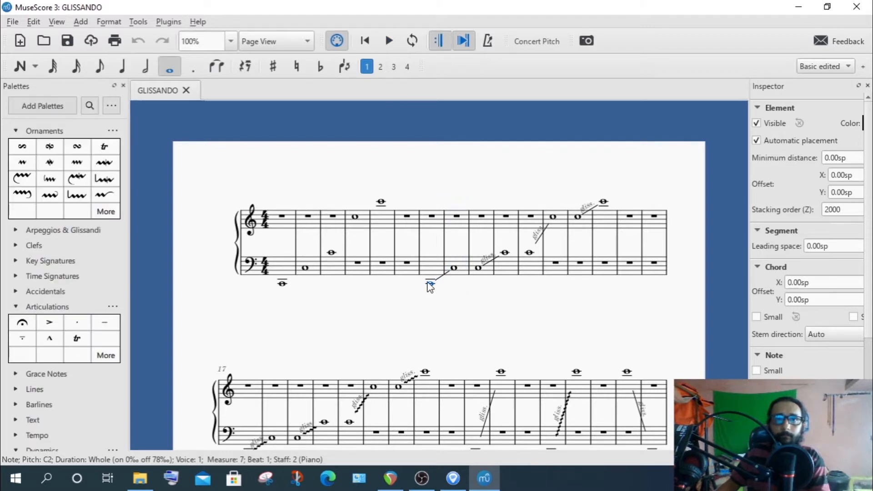
pyautogui.click(390, 41)
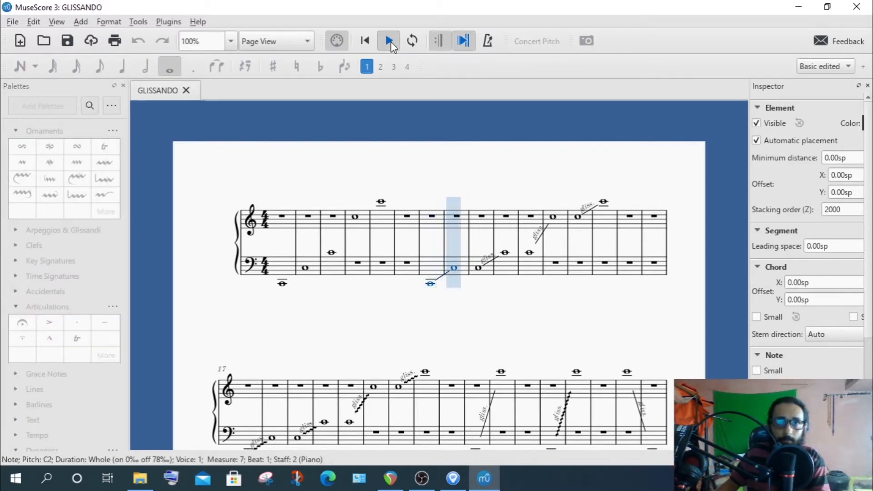
# Replay the straight-line glissando from the low bass note in measure 7 into measure 8 three more times, stopping playback after each pass
pyautogui.press('space')
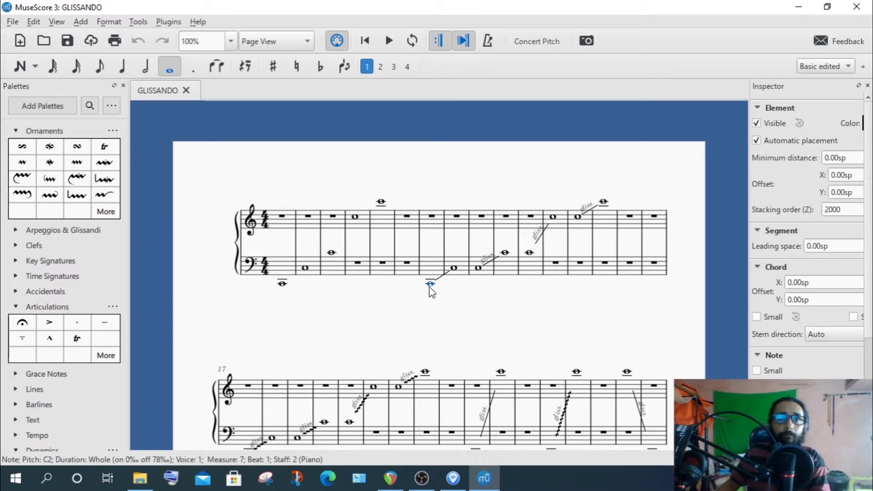
pyautogui.click(390, 41)
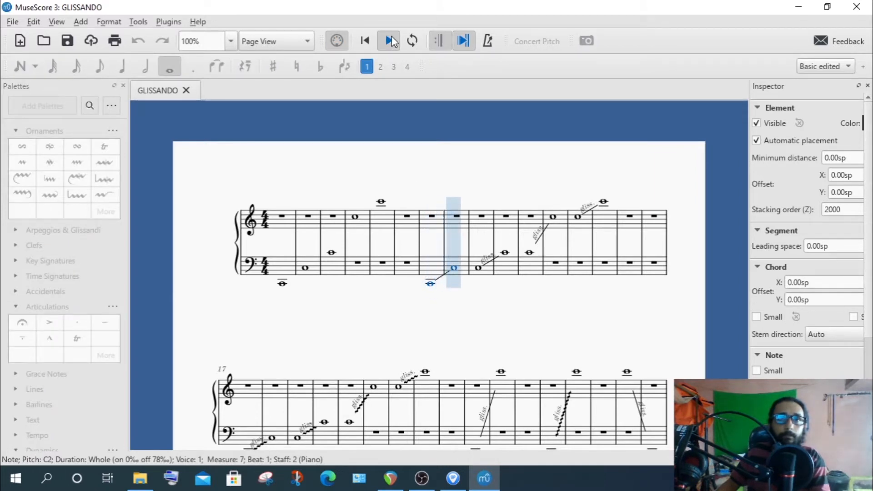
pyautogui.press('space')
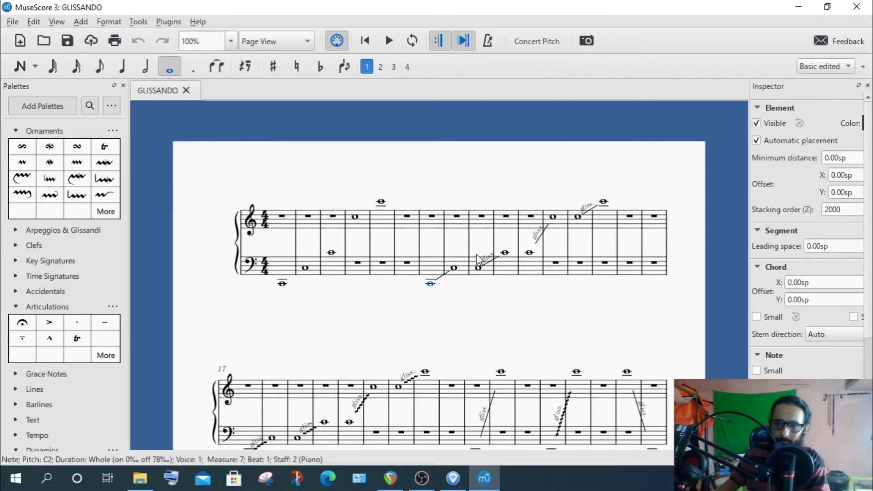
pyautogui.click(388, 42)
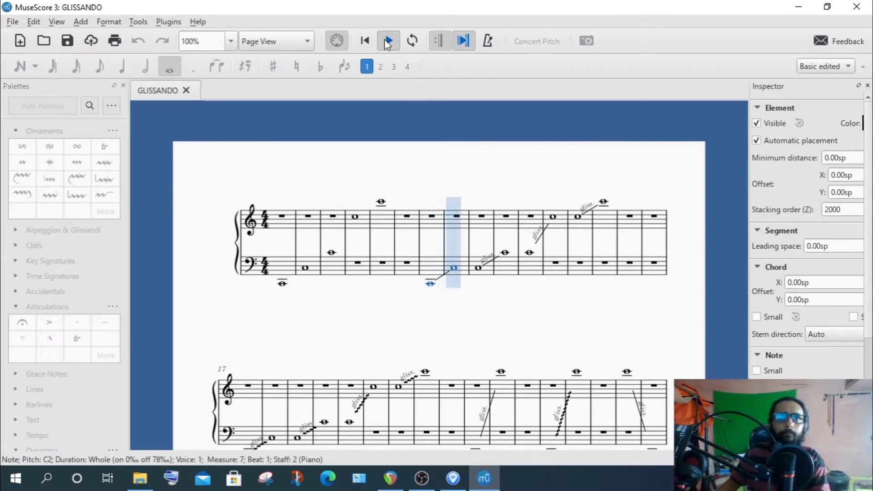
pyautogui.click(388, 42)
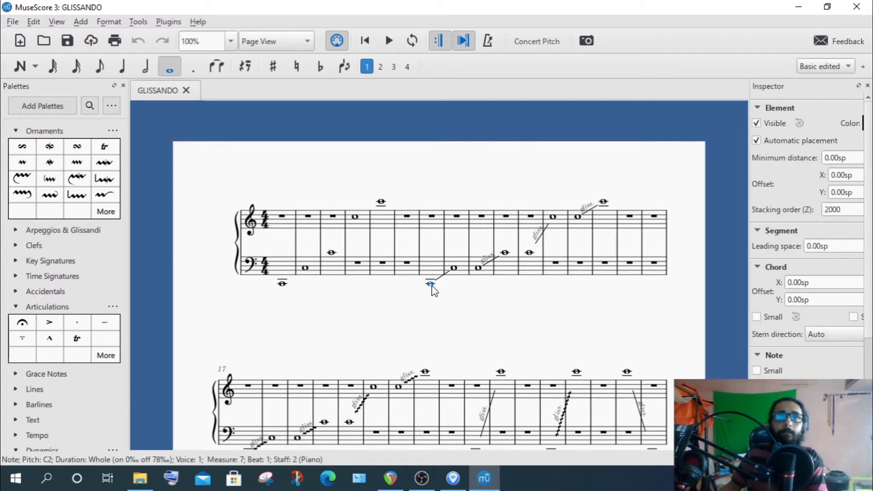
pyautogui.click(388, 42)
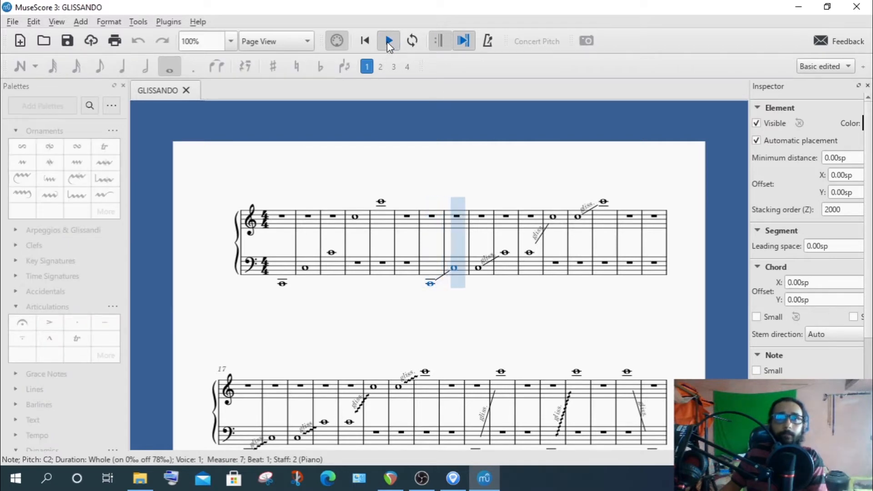
pyautogui.press('space')
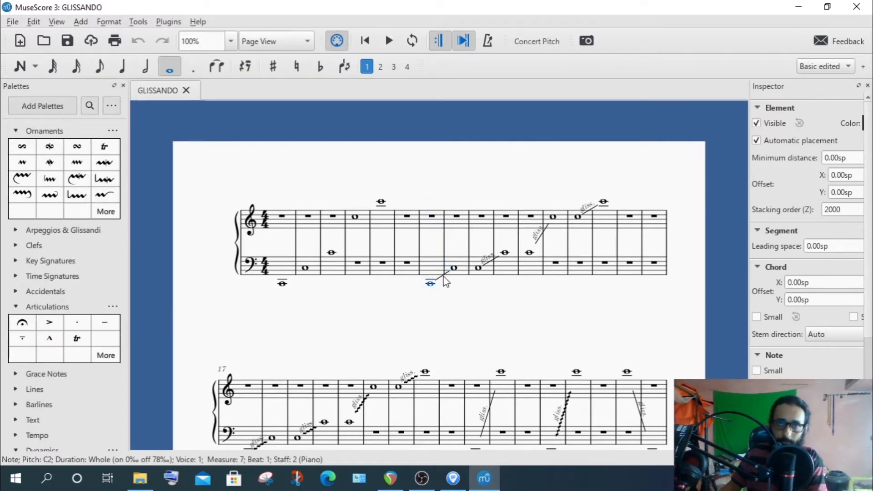
# Select the bass note in measure 9 and play its straight glissando into measure 10 four times, reselecting the note after checking the glissando line
pyautogui.click(478, 269)
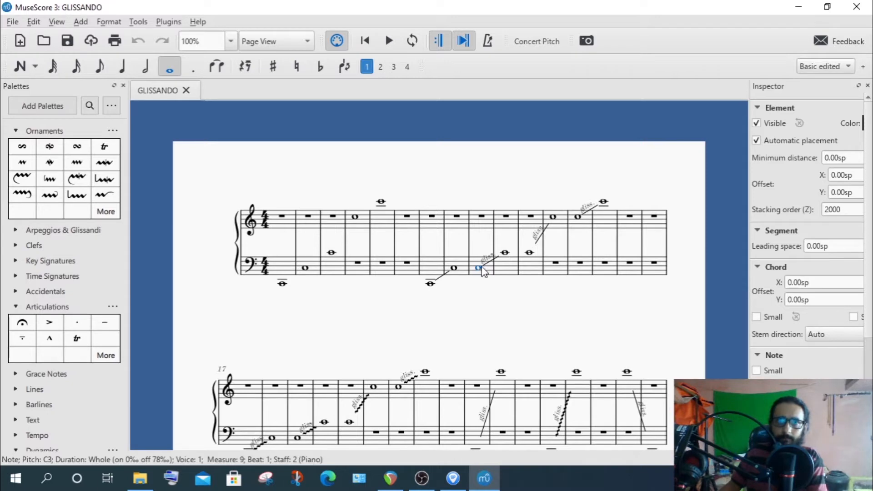
pyautogui.click(389, 42)
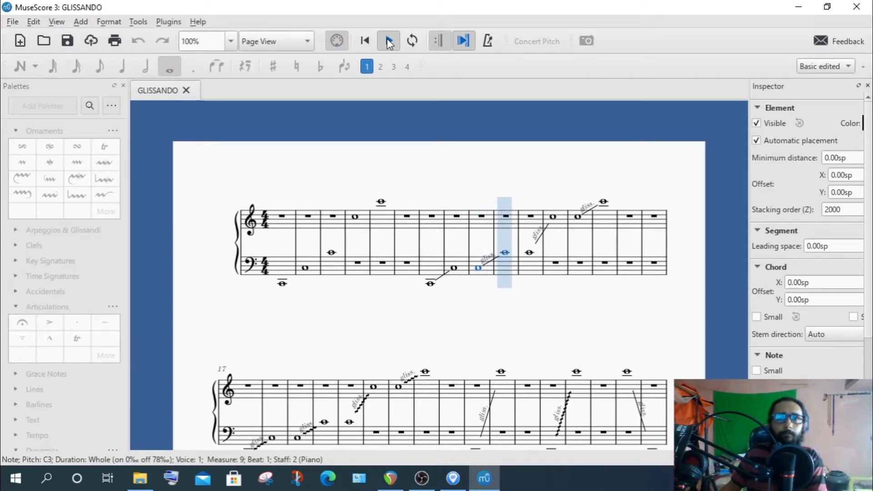
pyautogui.click(389, 42)
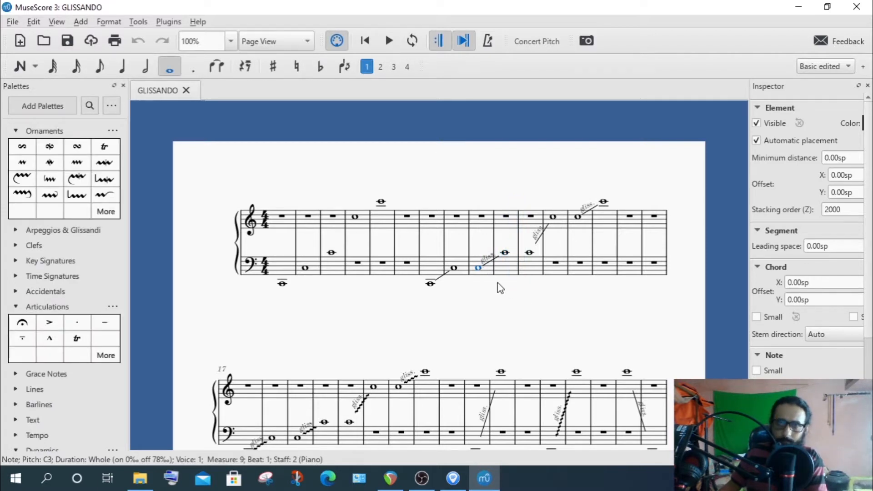
pyautogui.click(485, 262)
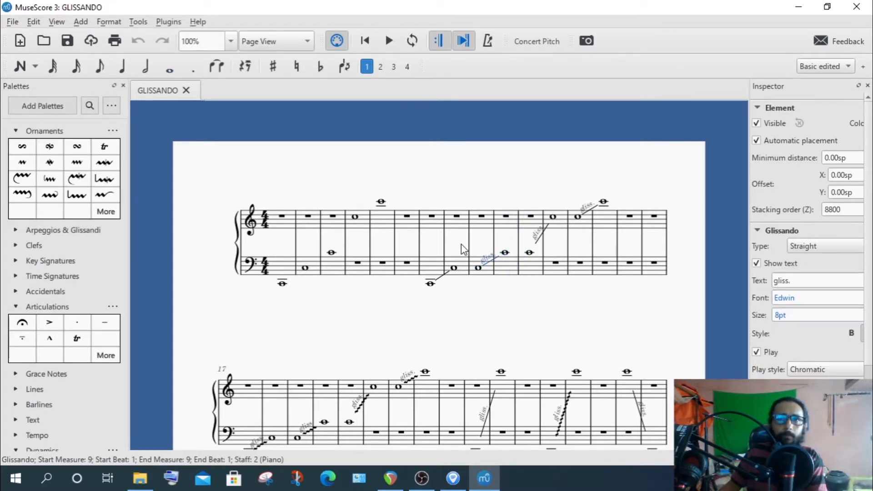
pyautogui.click(478, 269)
pyautogui.click(394, 42)
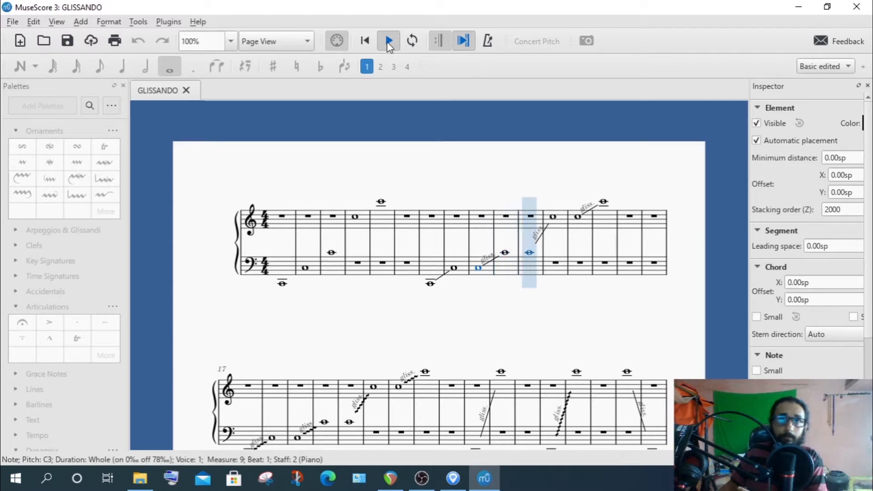
pyautogui.click(396, 41)
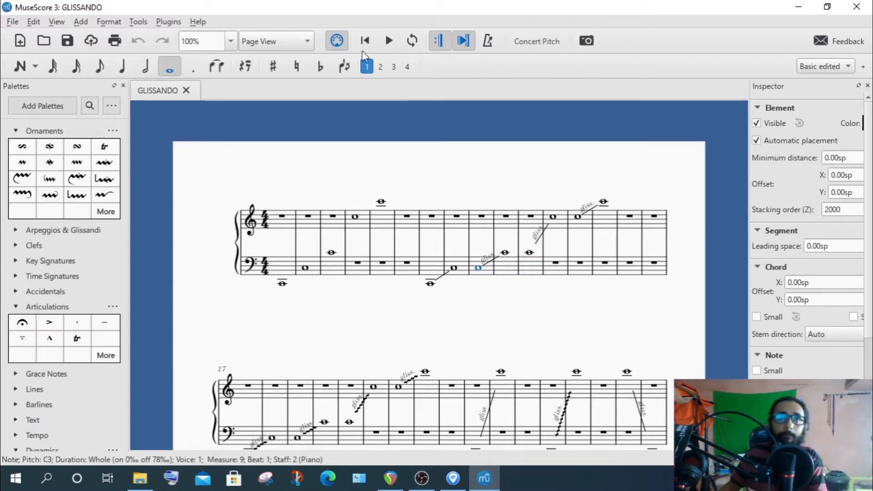
pyautogui.click(388, 42)
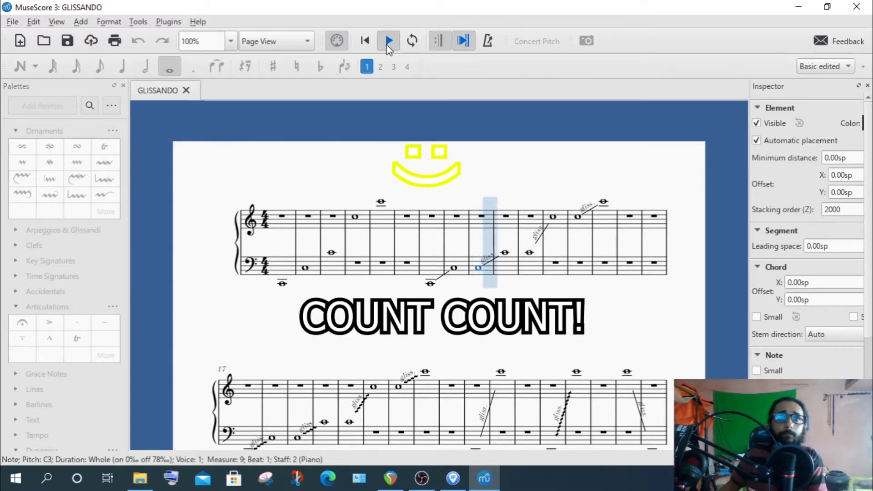
pyautogui.click(389, 41)
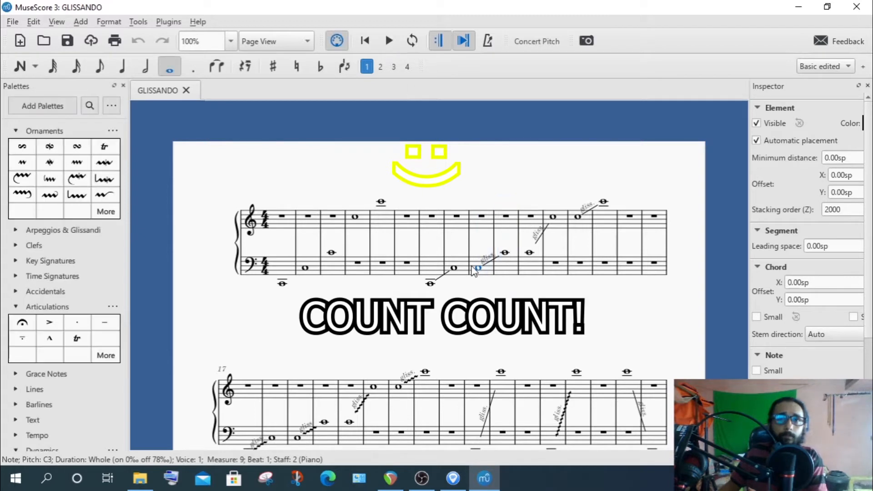
pyautogui.click(390, 41)
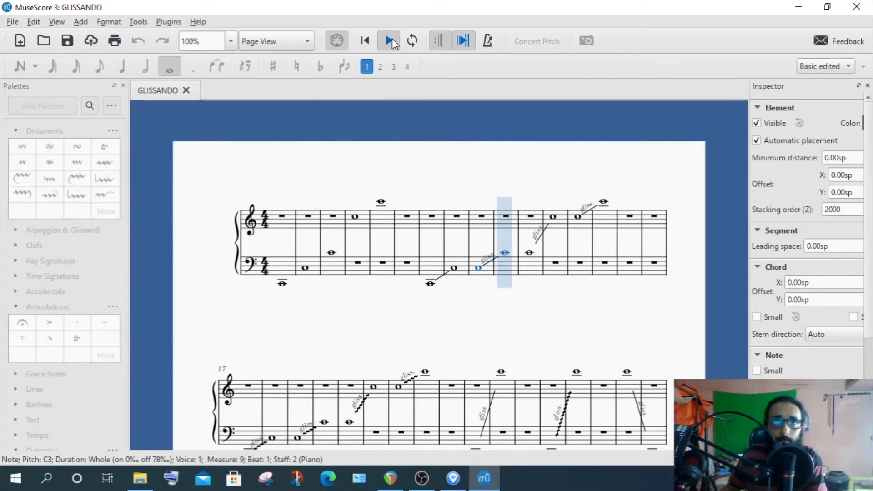
pyautogui.press('space')
# Play the cross-staff glissando from the bass note in measure 11 to the treble note in measure 12
pyautogui.click(529, 253)
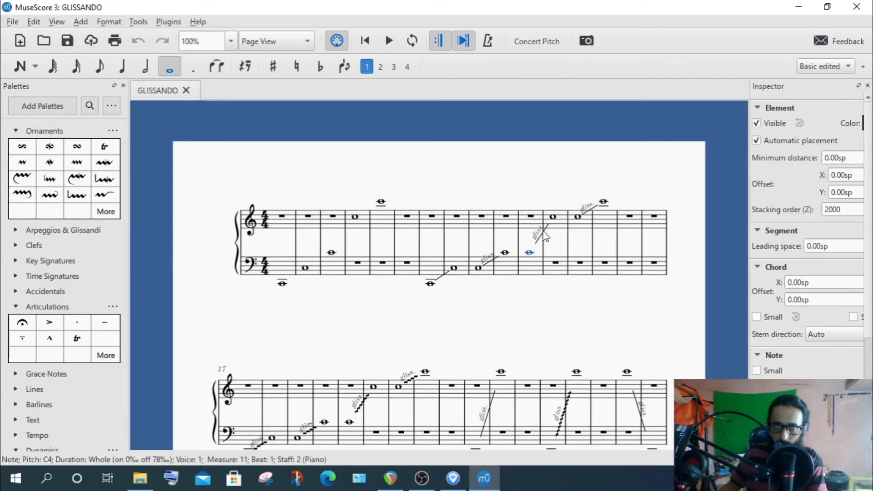
pyautogui.click(389, 41)
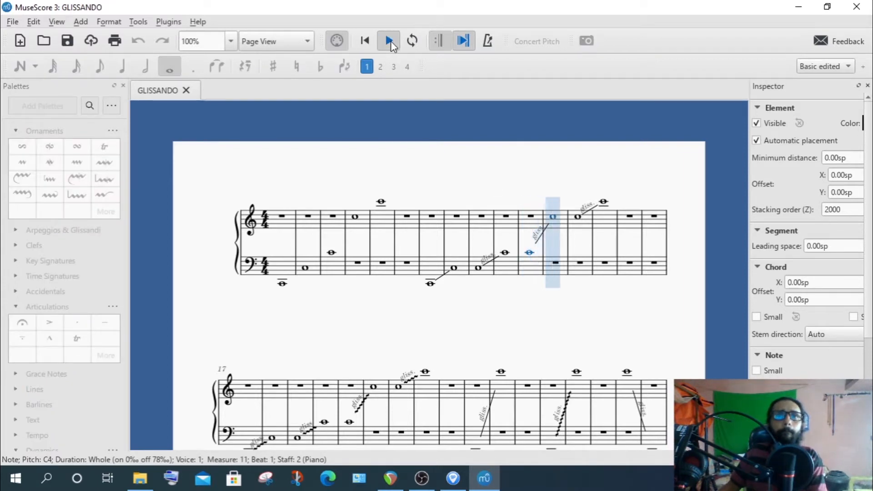
pyautogui.click(389, 40)
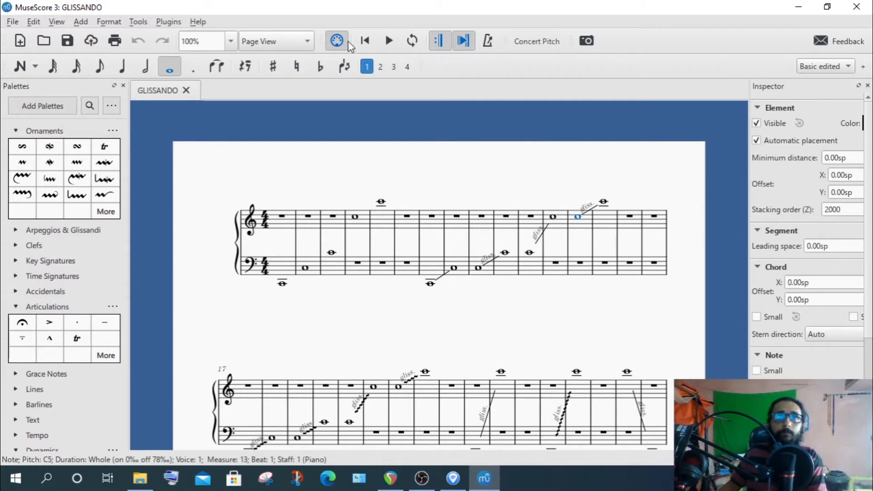
# Play the straight treble glissando between measures 13 and 14, once starting from the note in measure 12 and once from the note in measure 13
pyautogui.click(554, 217)
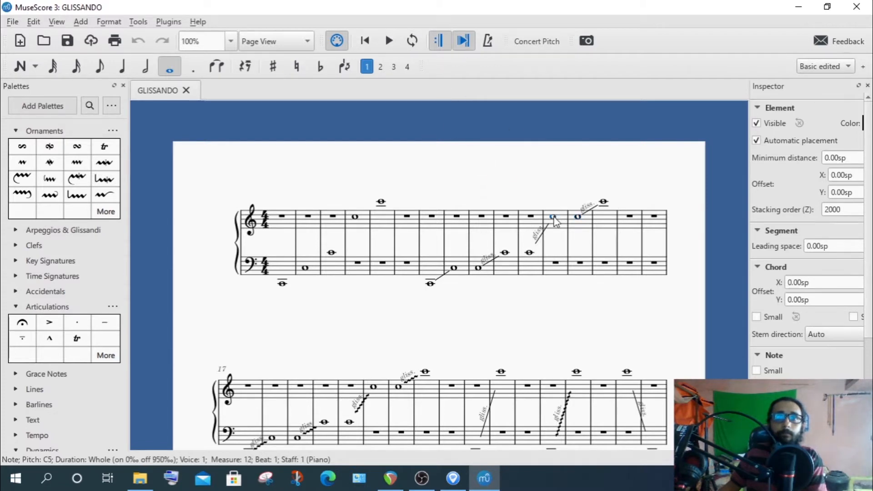
pyautogui.click(389, 41)
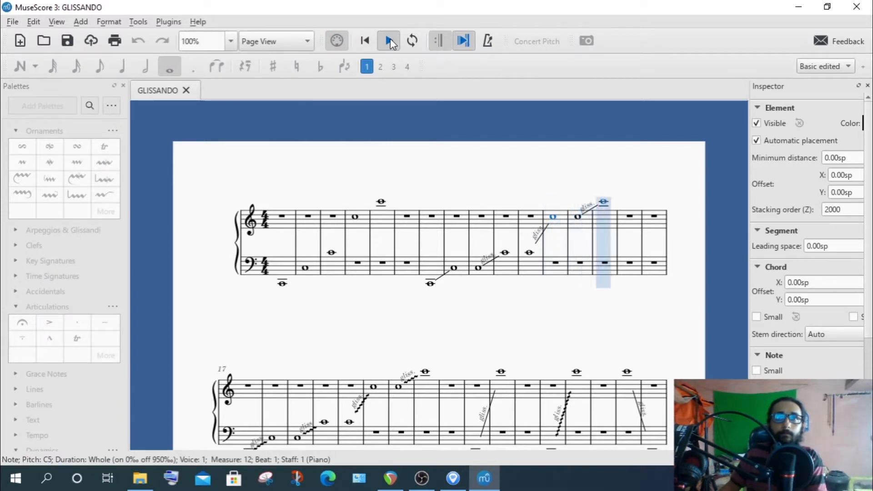
pyautogui.press('space')
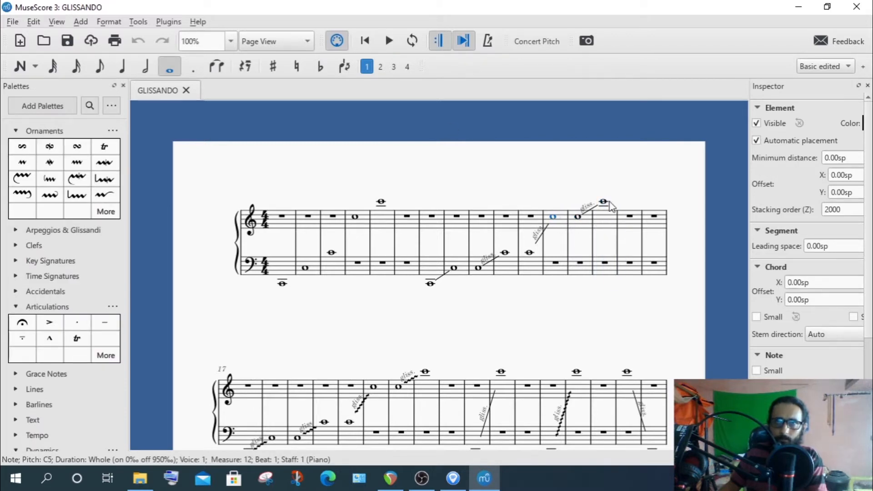
pyautogui.click(577, 217)
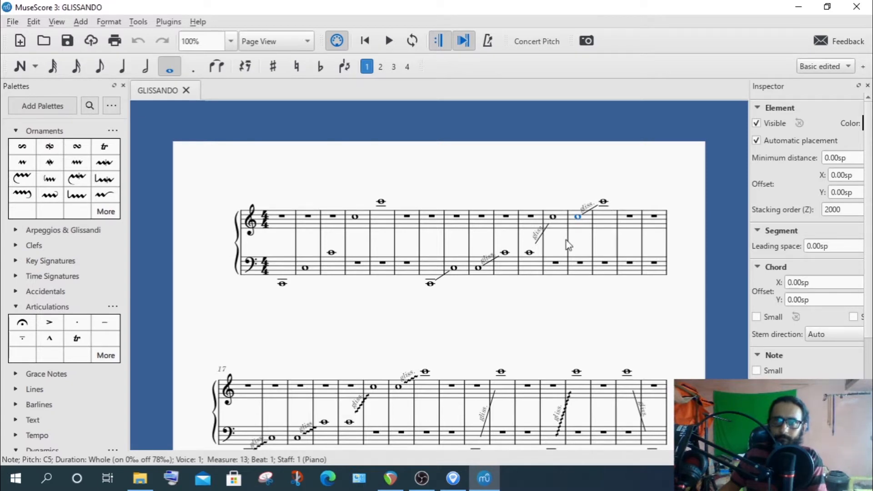
pyautogui.click(386, 42)
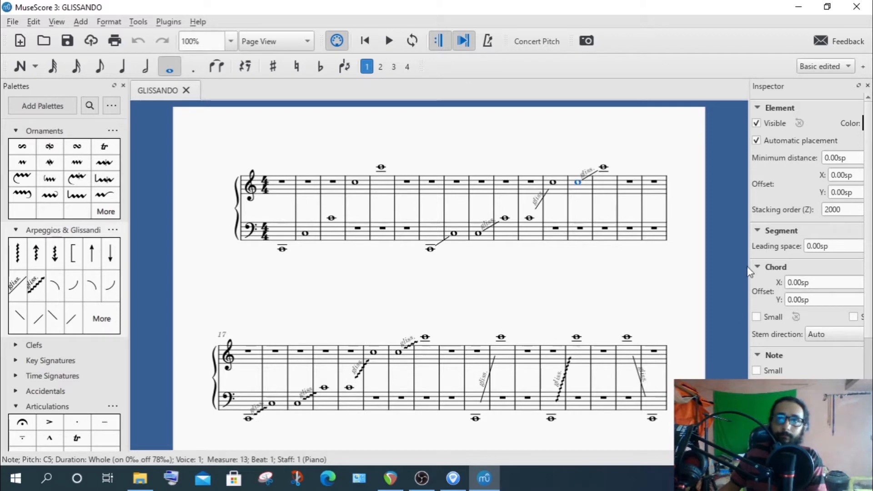
# Play the wavy-line glissandi in the second system, starting from the low bass note in measure 17, and stop the playback
pyautogui.scroll(-2, 383, 438)
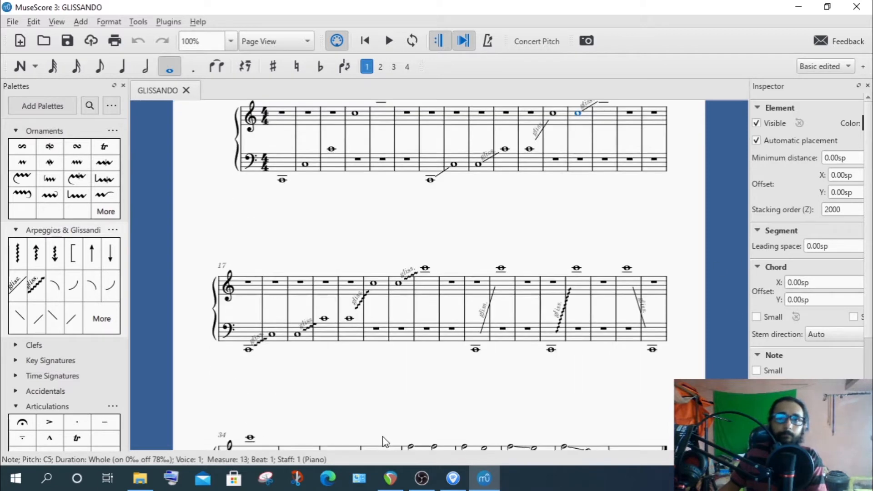
pyautogui.click(248, 350)
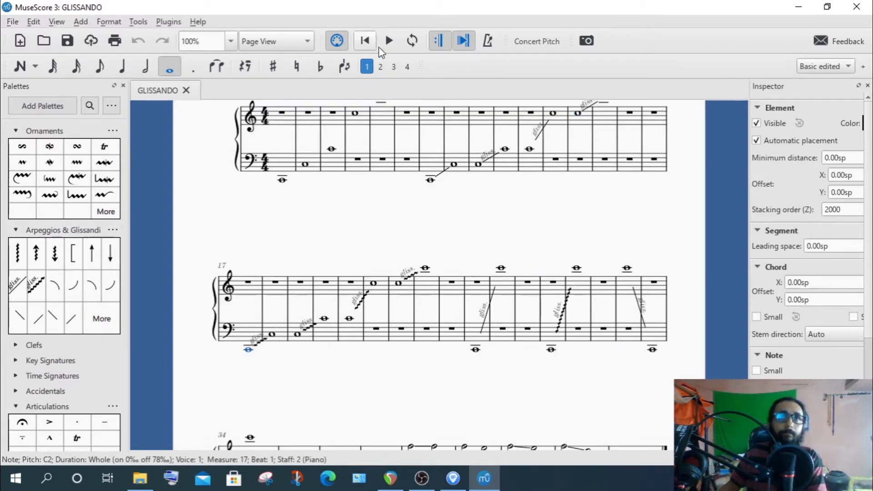
pyautogui.click(388, 41)
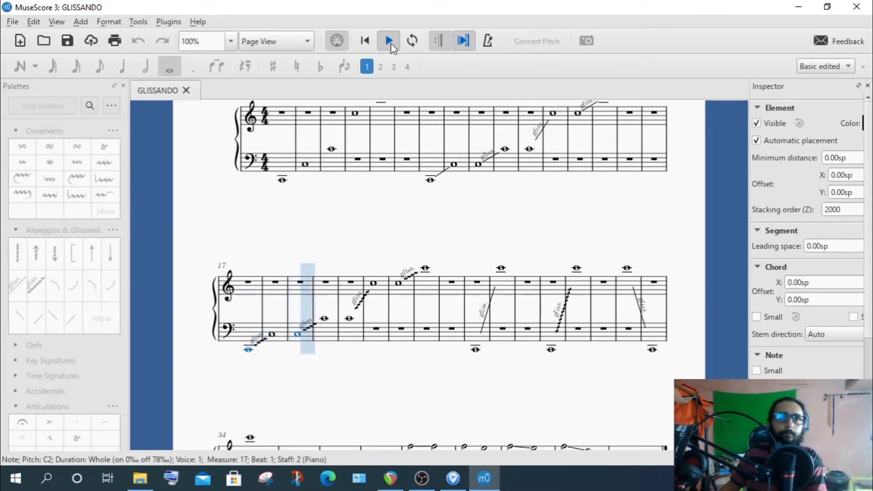
pyautogui.click(389, 43)
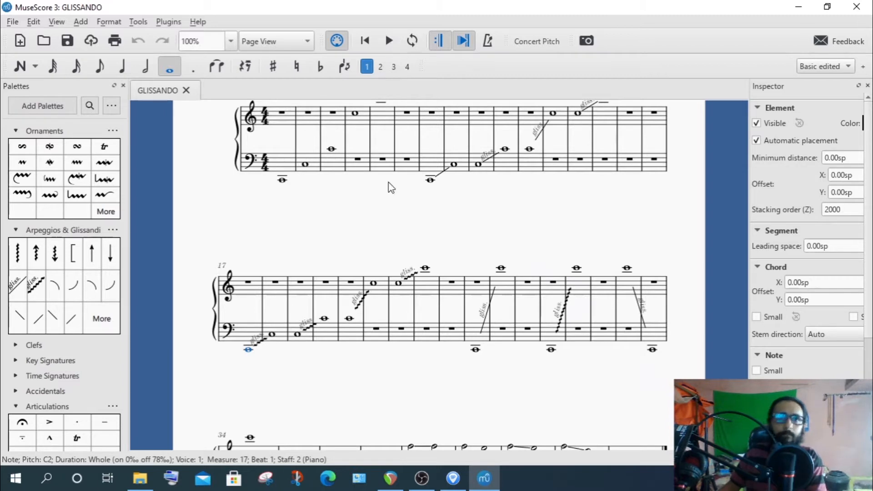
# Play the wavy-line glissandi from the bass note in measure 21 up to the high treble note, and stop the playback
pyautogui.click(350, 318)
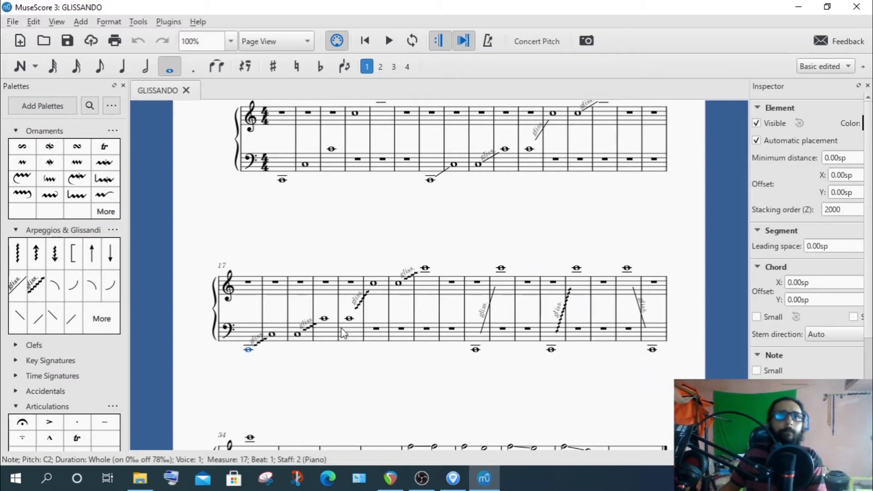
pyautogui.click(388, 41)
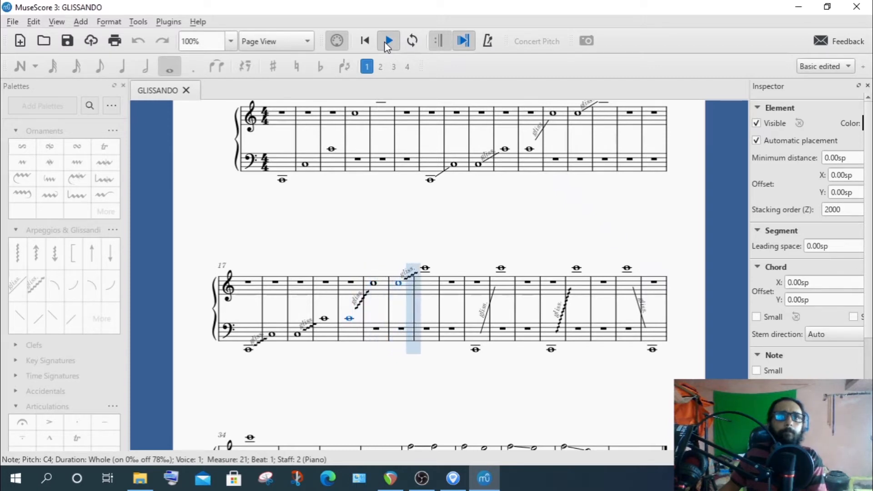
pyautogui.click(387, 44)
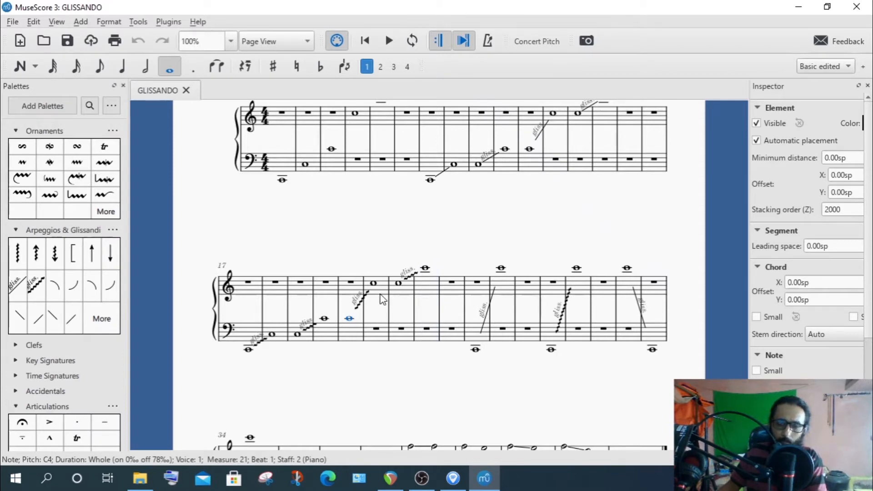
# Play the wide straight glissando from the low bass note in measure 26, stop it, and select the bass rest in measure 25
pyautogui.click(476, 350)
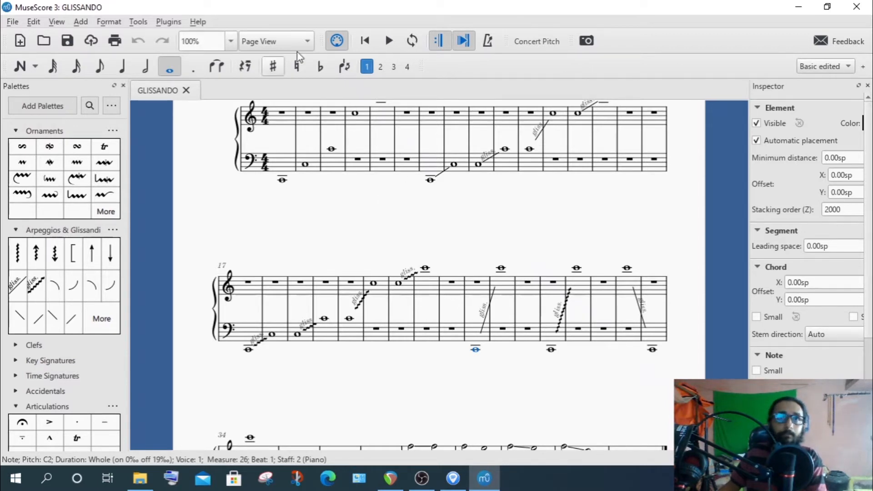
pyautogui.click(392, 41)
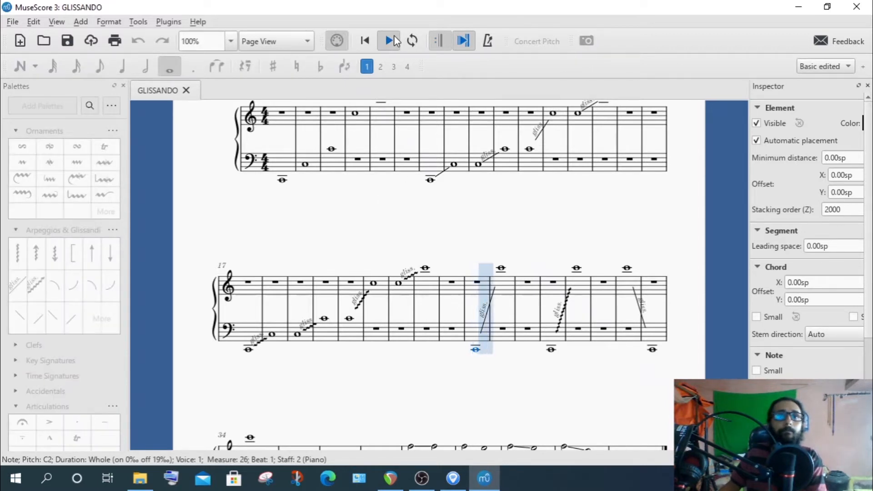
pyautogui.click(392, 41)
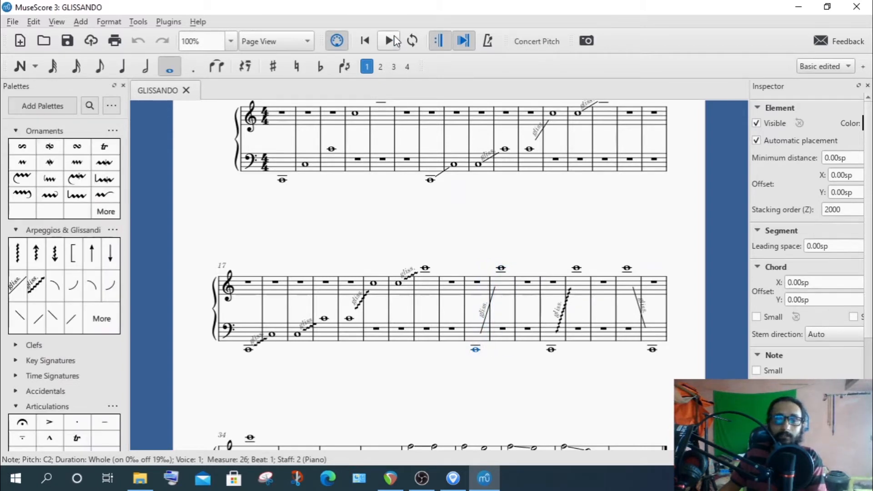
pyautogui.press('Left')
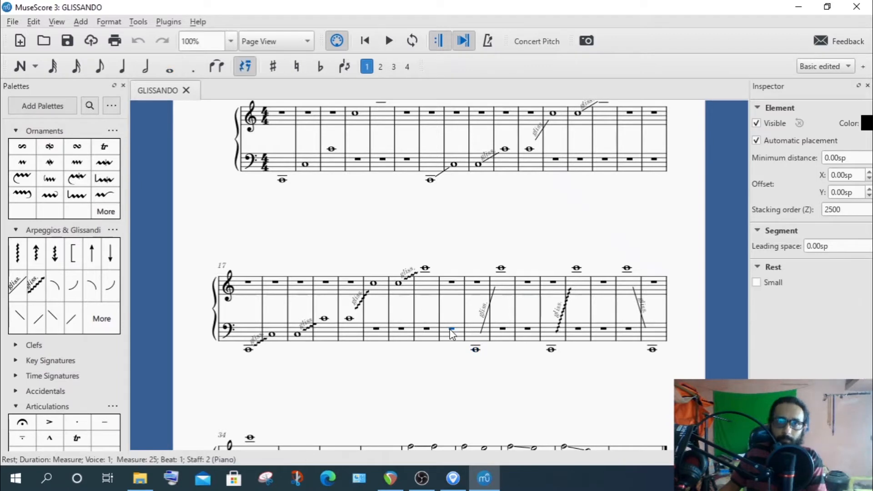
# Play the wide straight glissando from measure 25, then the wide wavy glissando from the low bass note in measure 29, stopping after each
pyautogui.click(388, 43)
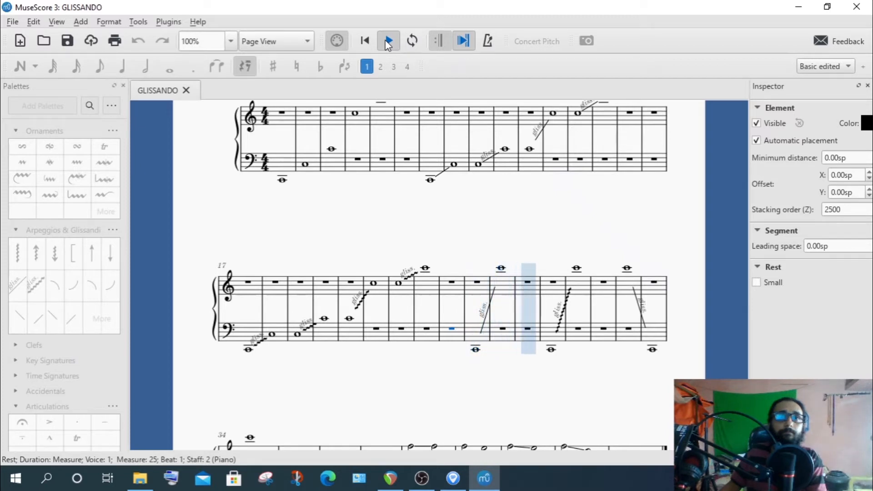
pyautogui.click(388, 43)
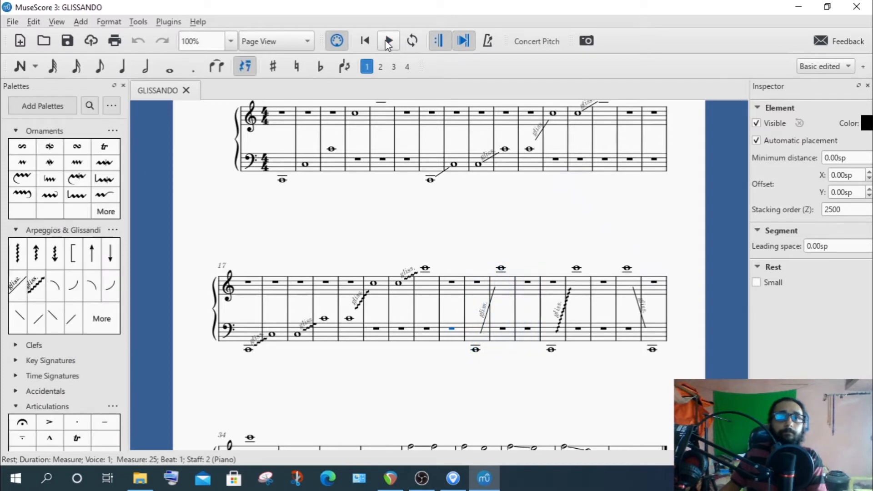
pyautogui.click(551, 350)
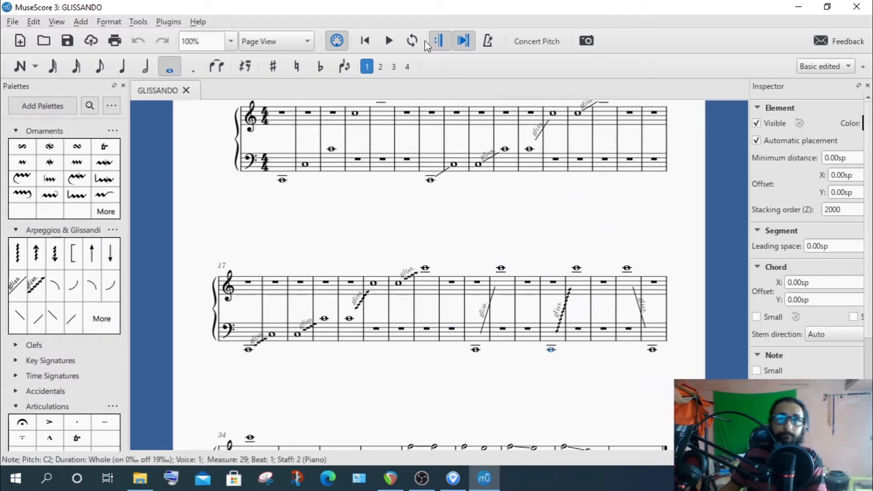
pyautogui.click(388, 46)
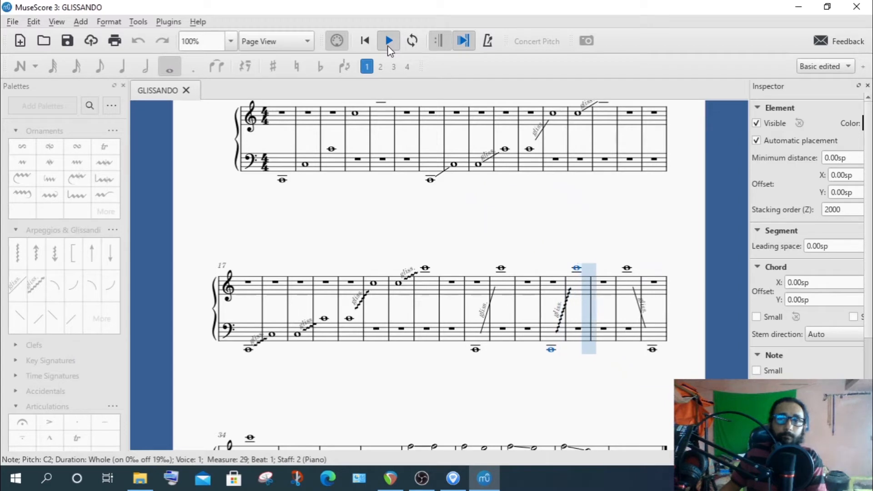
pyautogui.click(389, 42)
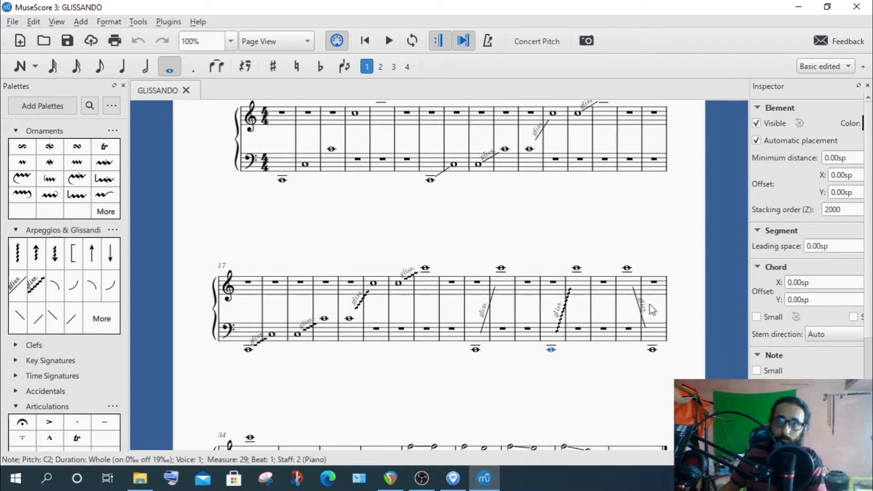
# Play the descending straight glissando from the high note in measure 32 and the descending wavy one from measure 34, stopping after each
pyautogui.click(626, 269)
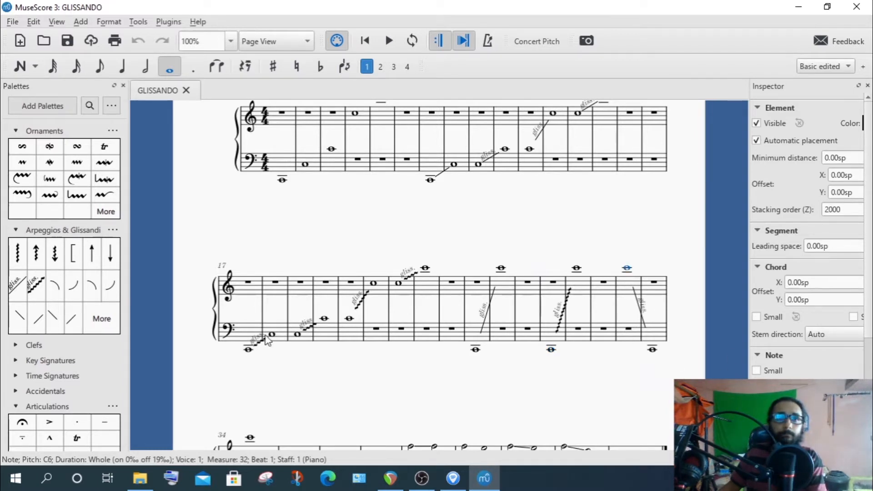
pyautogui.click(389, 42)
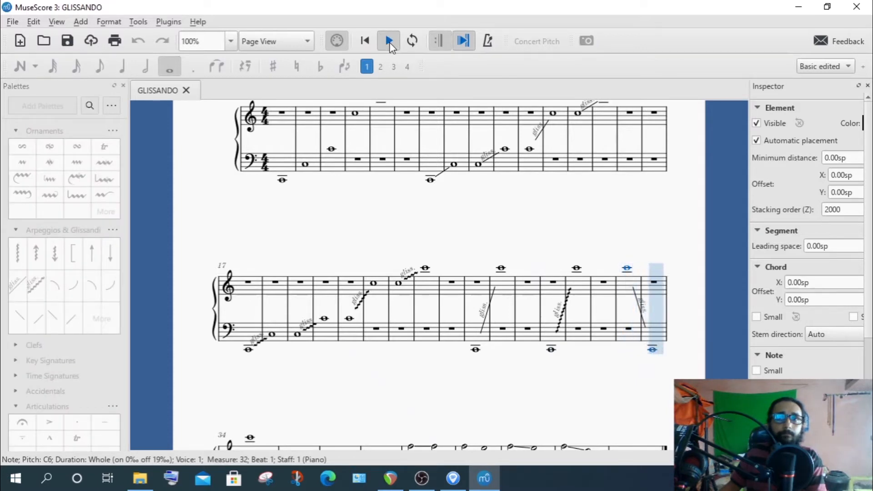
pyautogui.click(389, 41)
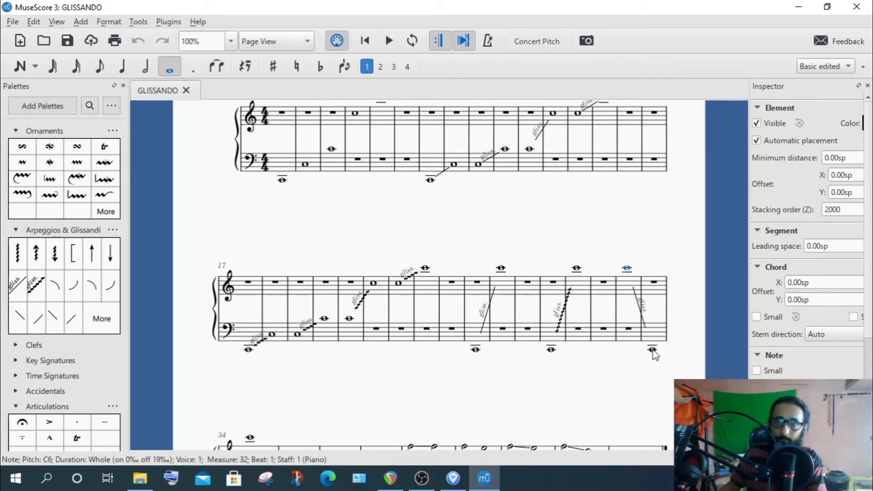
pyautogui.scroll(-5, 653, 350)
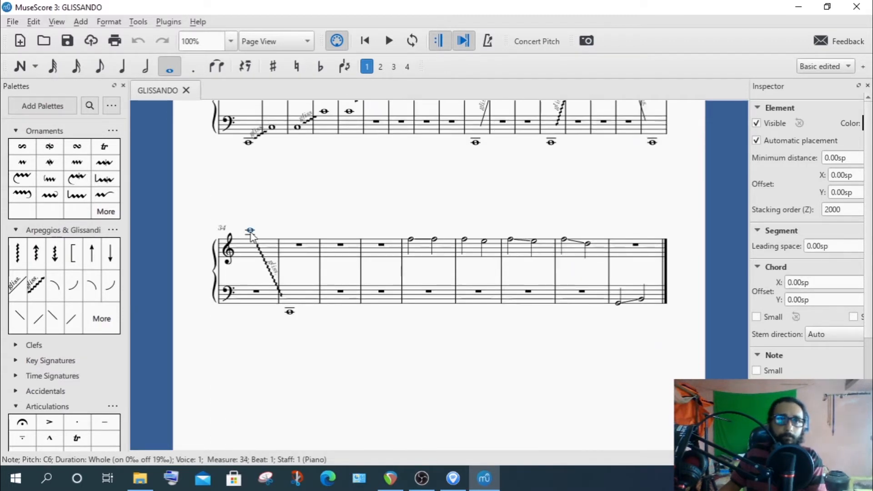
pyautogui.click(390, 42)
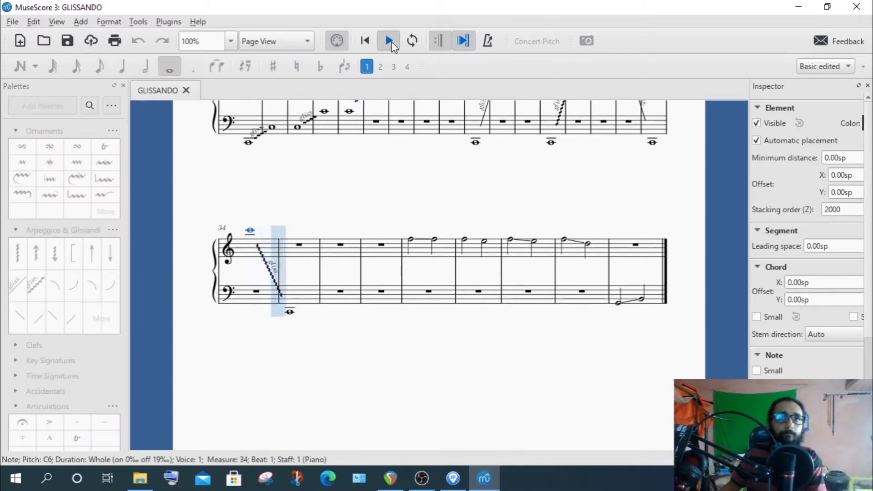
pyautogui.click(389, 41)
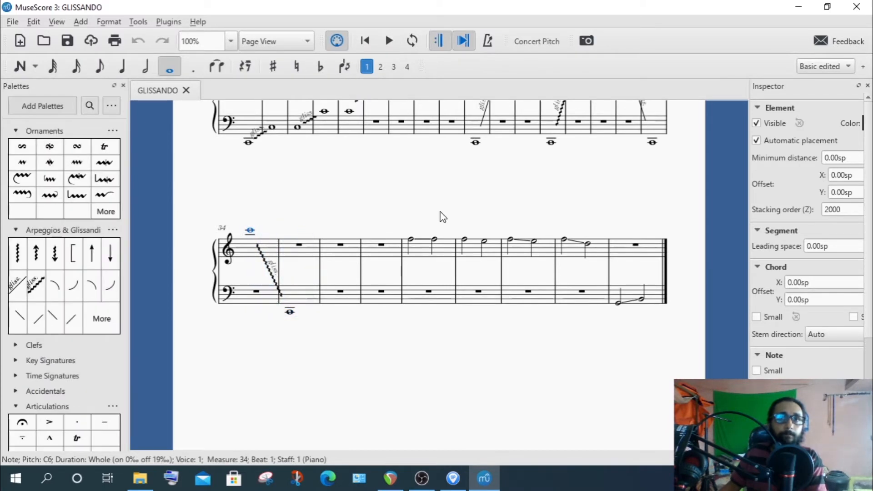
# Play the half notes in measure 38 from the first note, then the unconnected half notes in measure 39, and stop
pyautogui.click(411, 243)
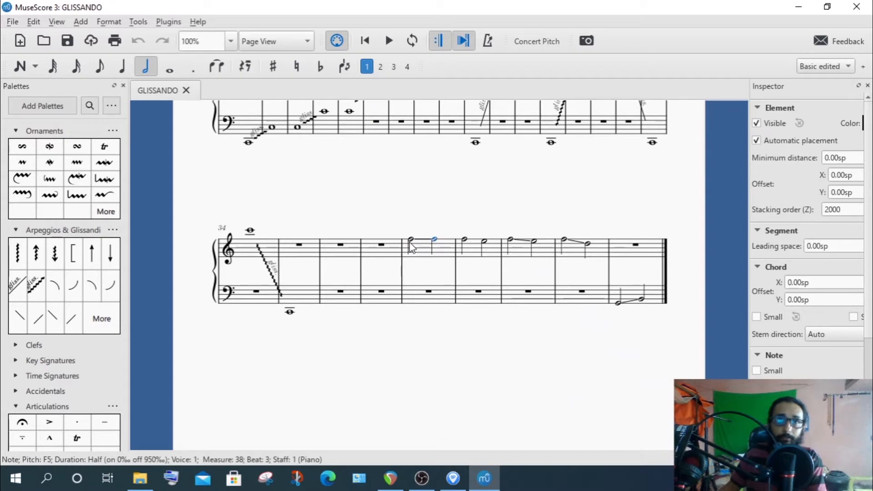
pyautogui.click(411, 243)
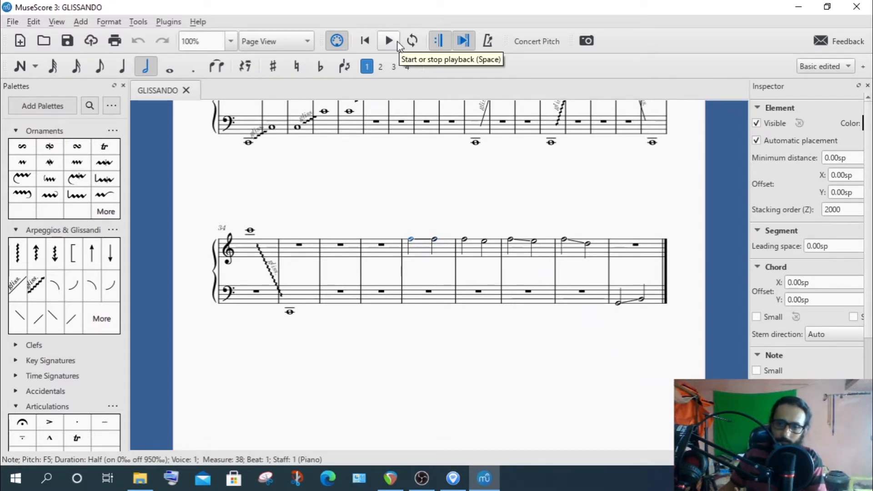
pyautogui.click(388, 41)
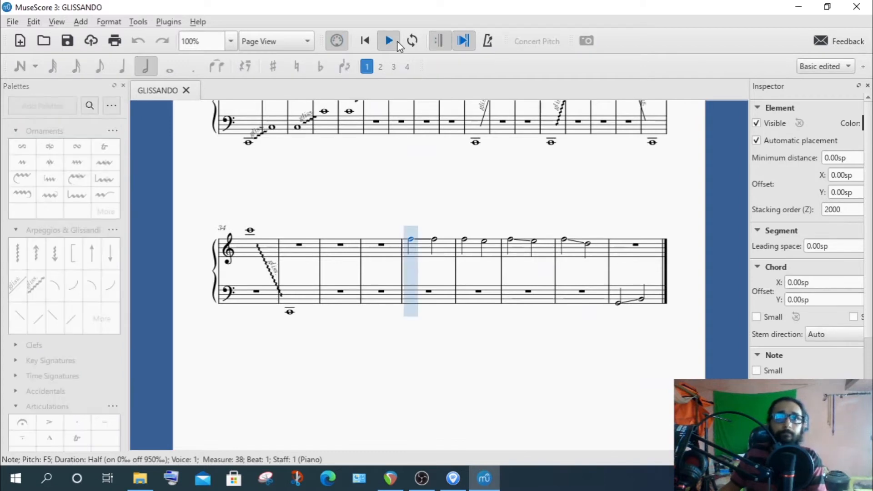
pyautogui.click(466, 241)
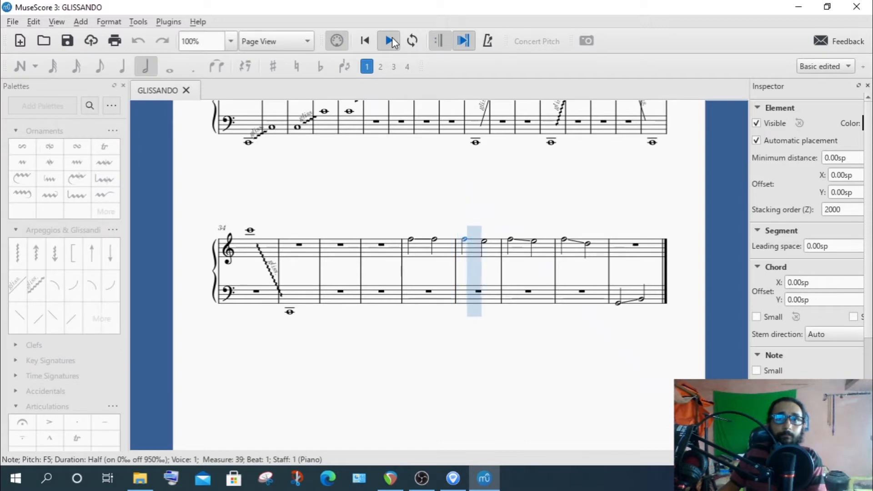
pyautogui.press('space')
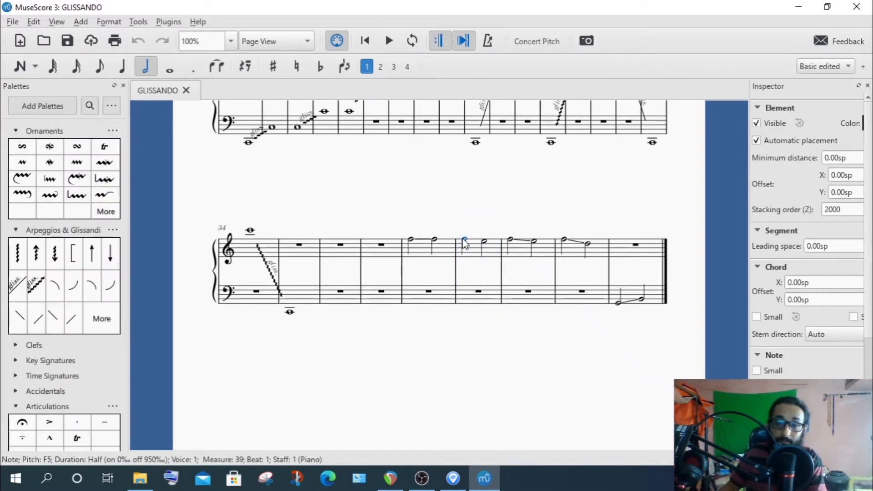
# Play the line-connected half notes in measure 40, then replay from measure 39 to compare the two measures, and stop
pyautogui.click(511, 240)
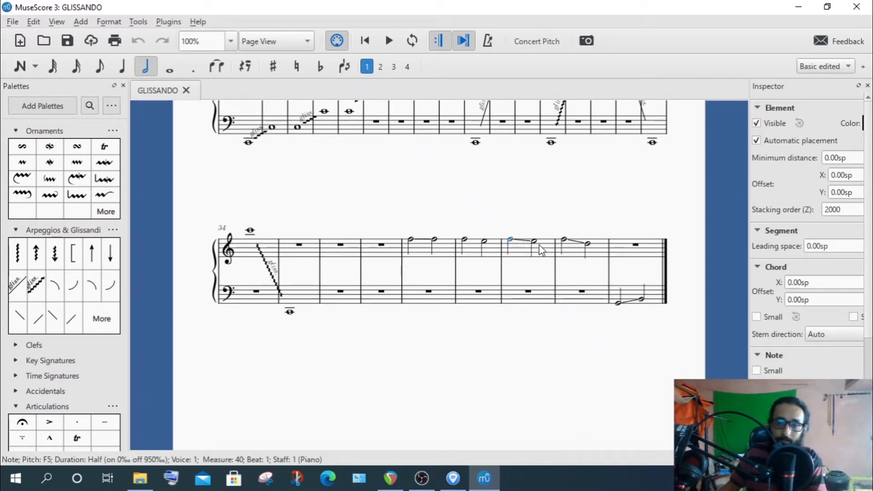
pyautogui.click(388, 42)
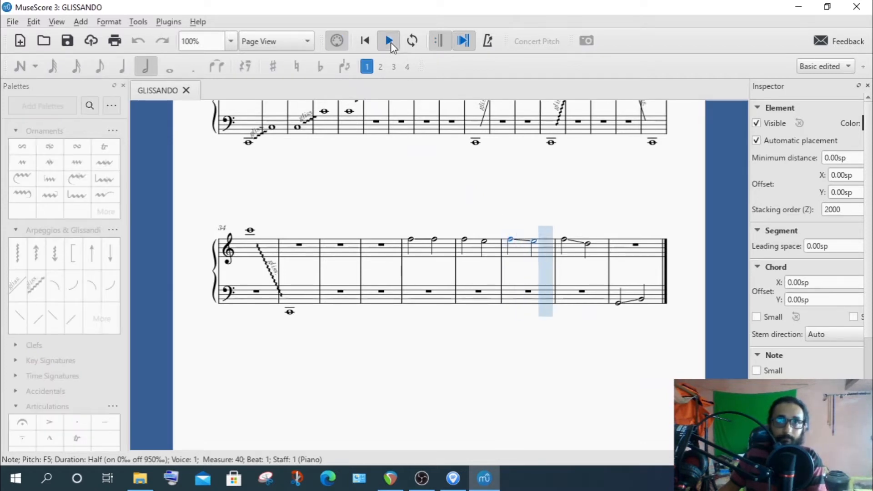
pyautogui.click(388, 41)
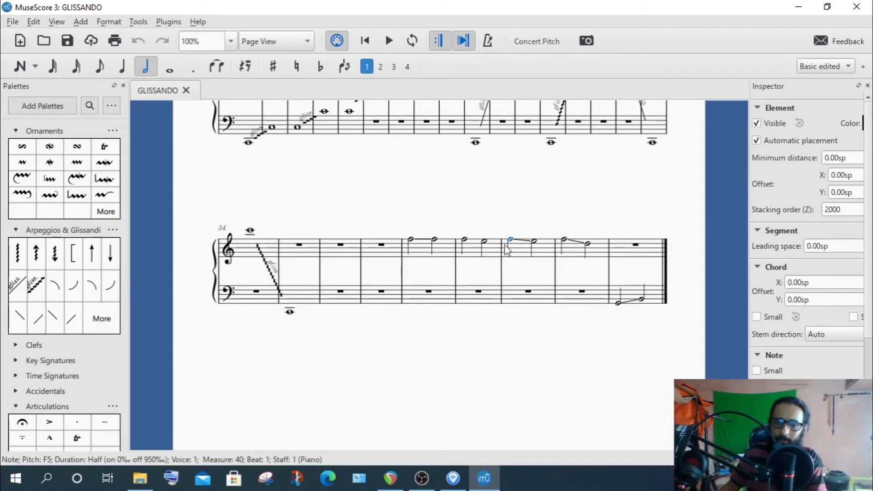
pyautogui.keyDown('ctrl'); pyautogui.click(464, 240); pyautogui.keyUp('ctrl')
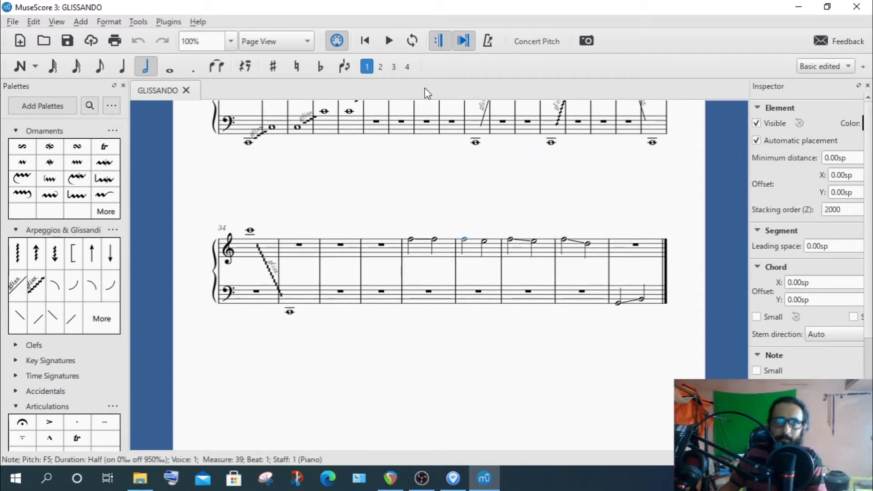
pyautogui.click(389, 43)
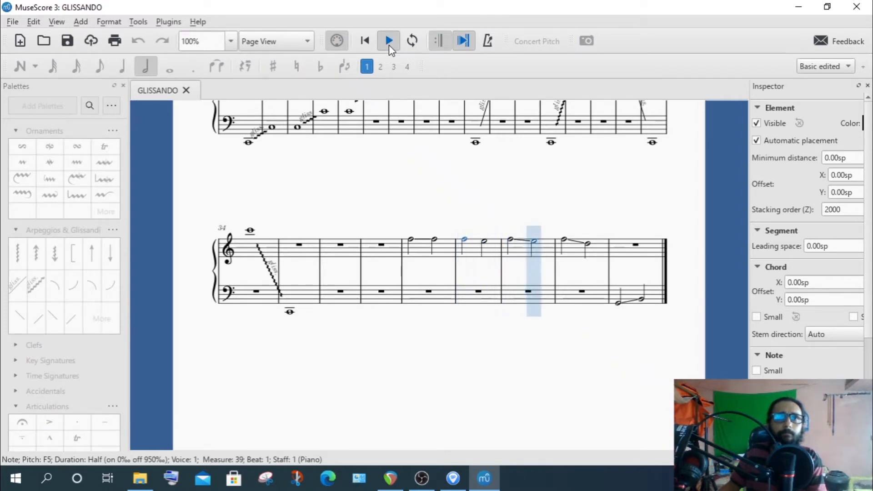
pyautogui.click(389, 45)
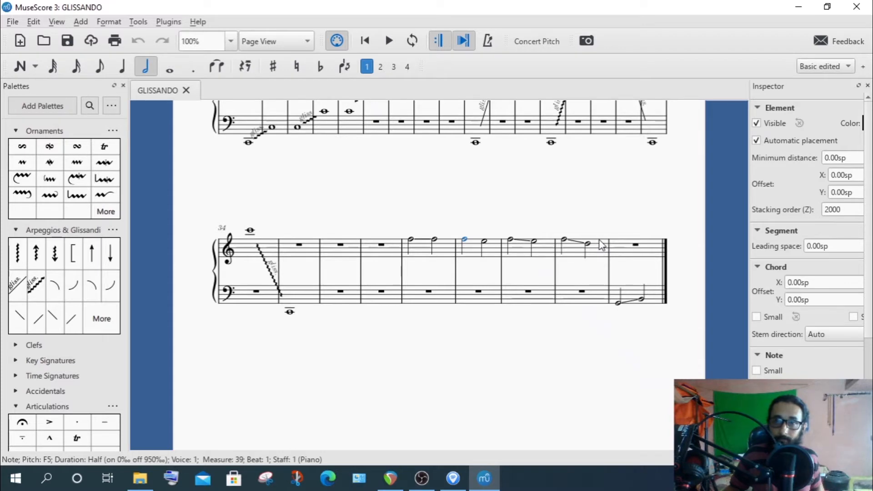
# Sound the individual half notes in measures 39 and 40 to compare the plain pair with the line-connected pair
pyautogui.click(463, 244)
pyautogui.click(464, 239)
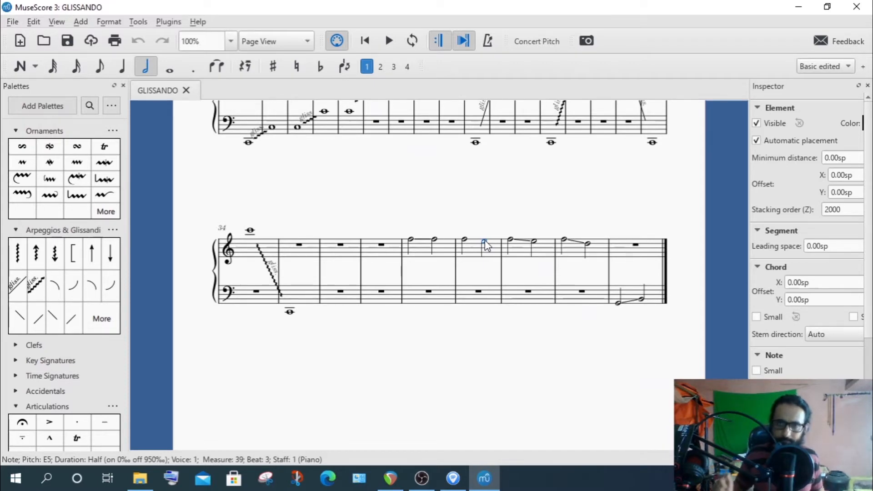
pyautogui.click(509, 240)
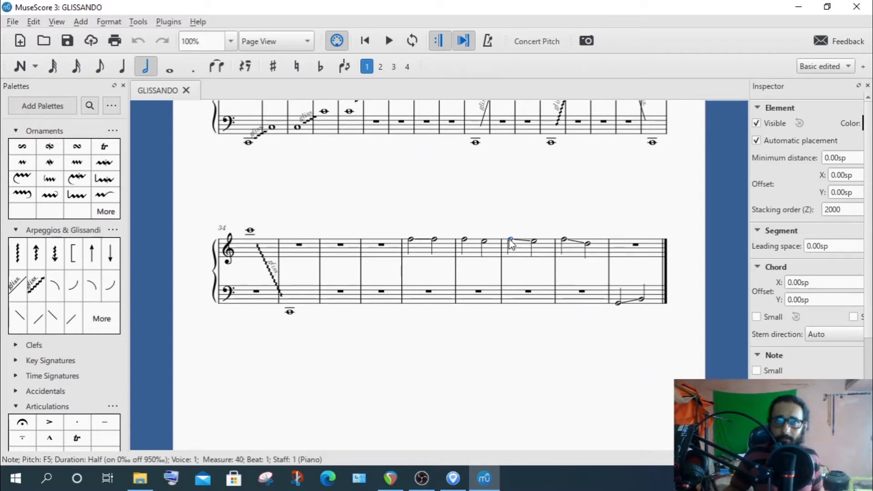
pyautogui.click(534, 241)
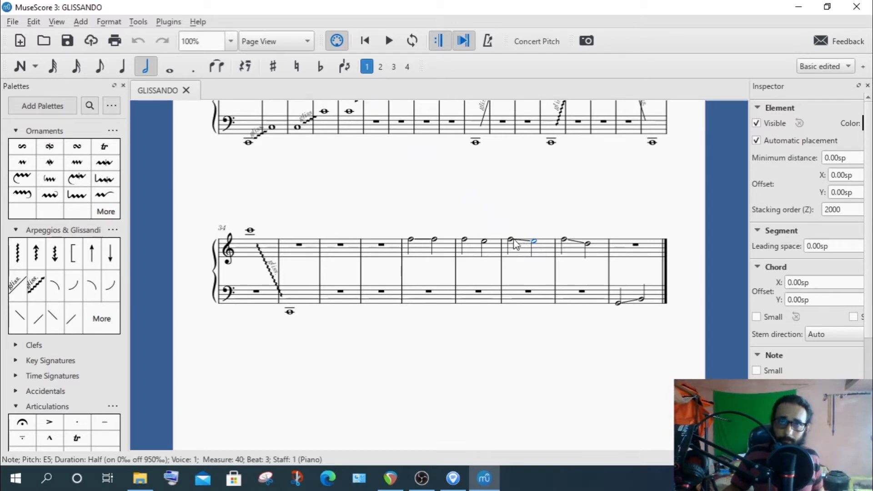
pyautogui.click(464, 240)
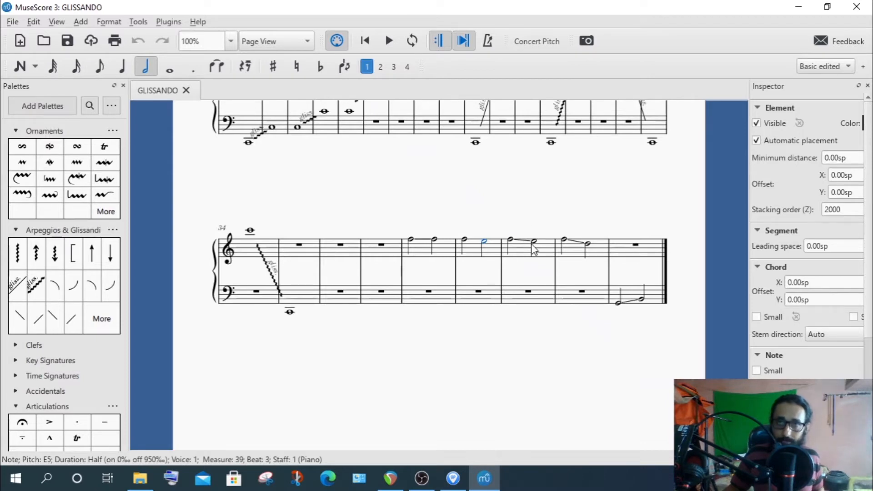
# Sound both half notes in measure 41 one at a time, then play their connecting slide from the first note
pyautogui.click(564, 241)
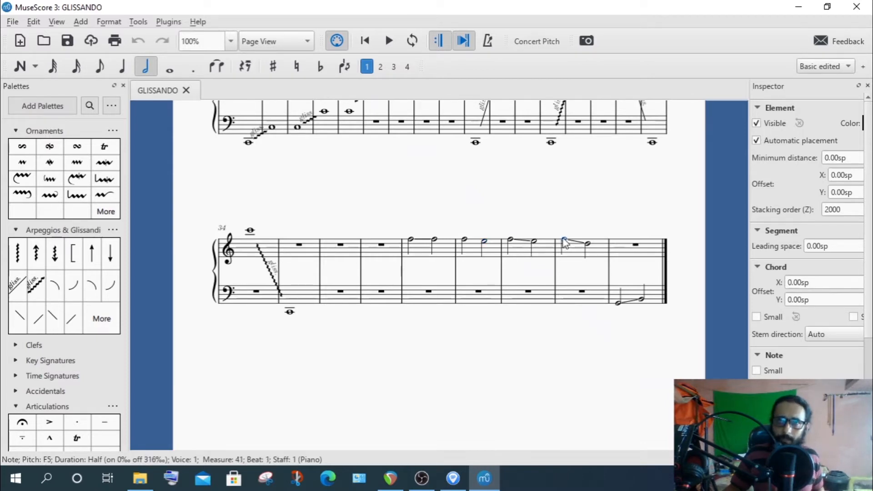
pyautogui.click(587, 244)
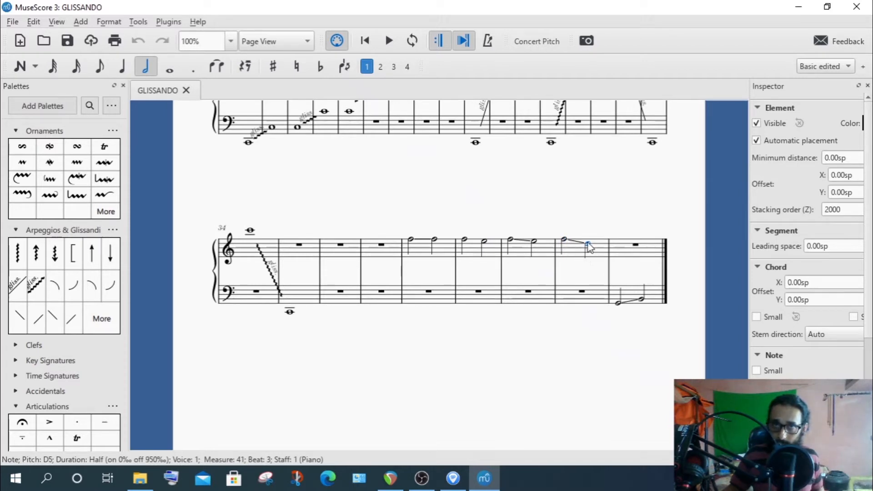
pyautogui.click(564, 239)
pyautogui.click(588, 244)
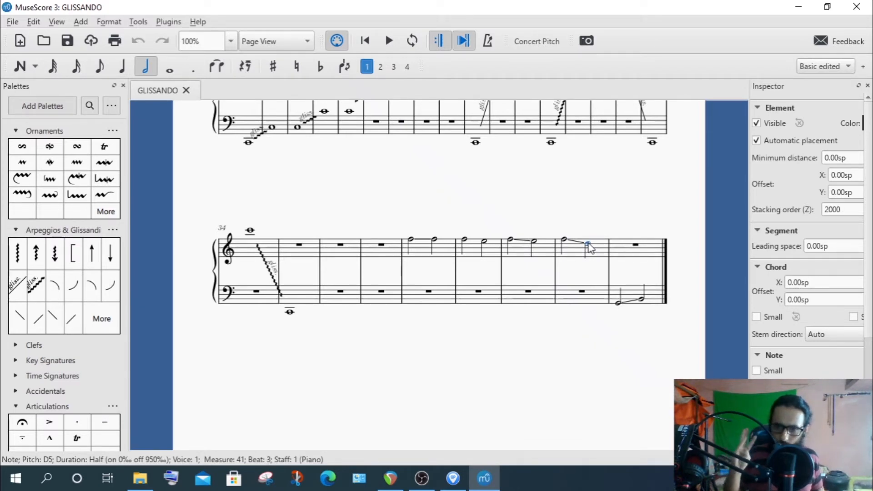
pyautogui.click(564, 240)
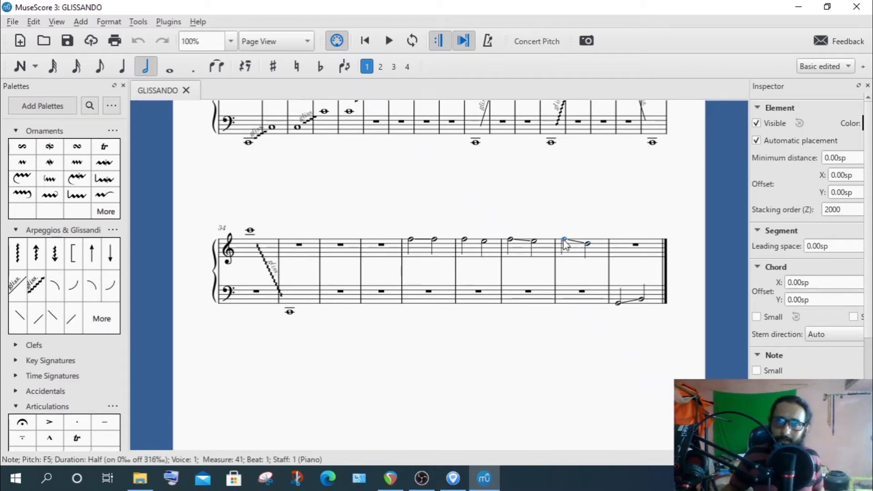
pyautogui.click(387, 41)
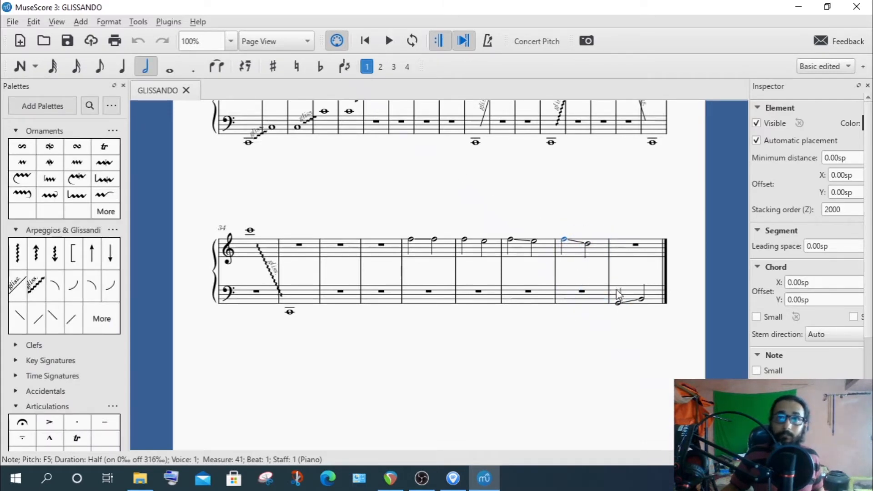
# Play the slide between the two bass half notes in measure 42
pyautogui.click(618, 304)
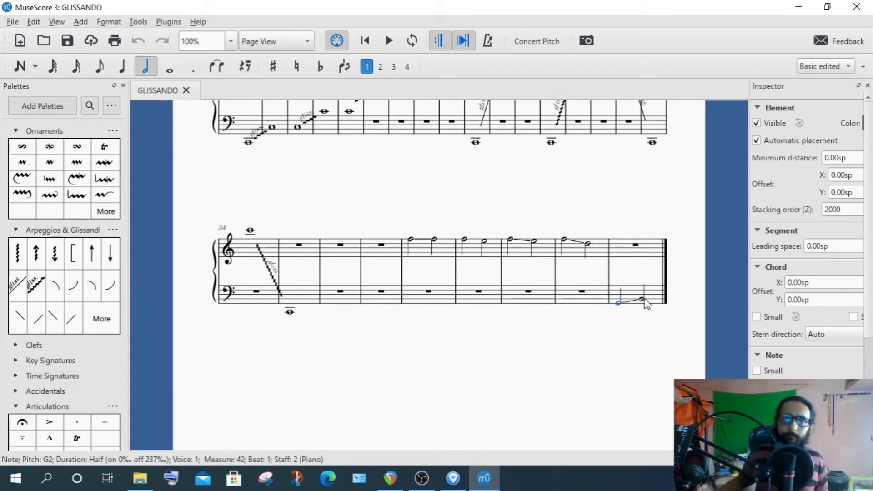
pyautogui.click(388, 41)
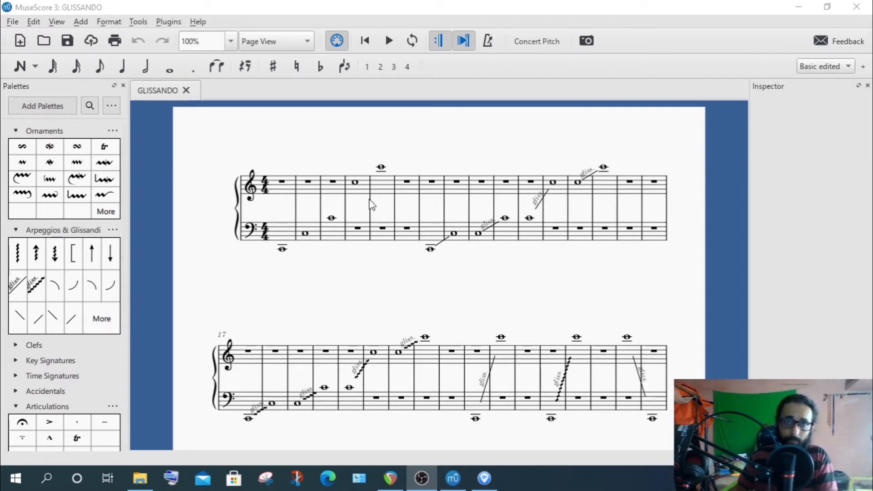
# Bring the MuseScore GLISSANDO score to the front and preview the open Guitar Pro score window
pyautogui.click(459, 479)
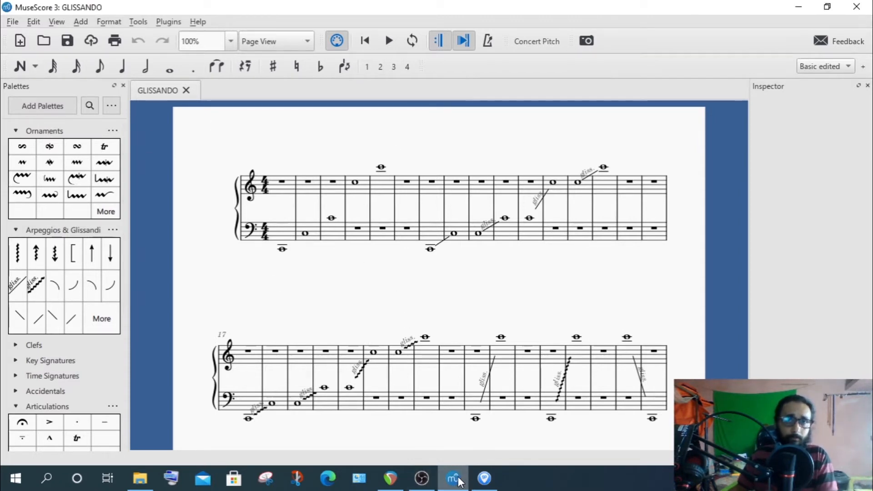
pyautogui.moveTo(483, 482)
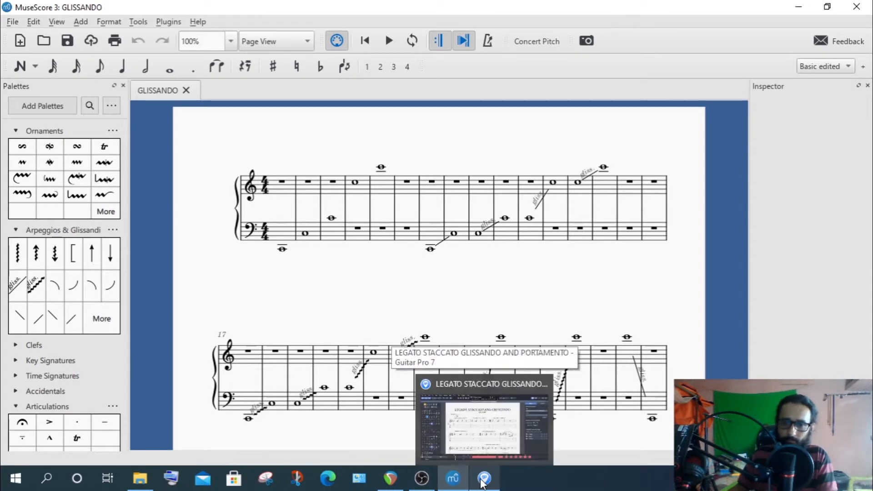
# Glance over the start of the Guitar Pro score, then return to MuseScore and review the glissando examples from measure 17
pyautogui.click(455, 484)
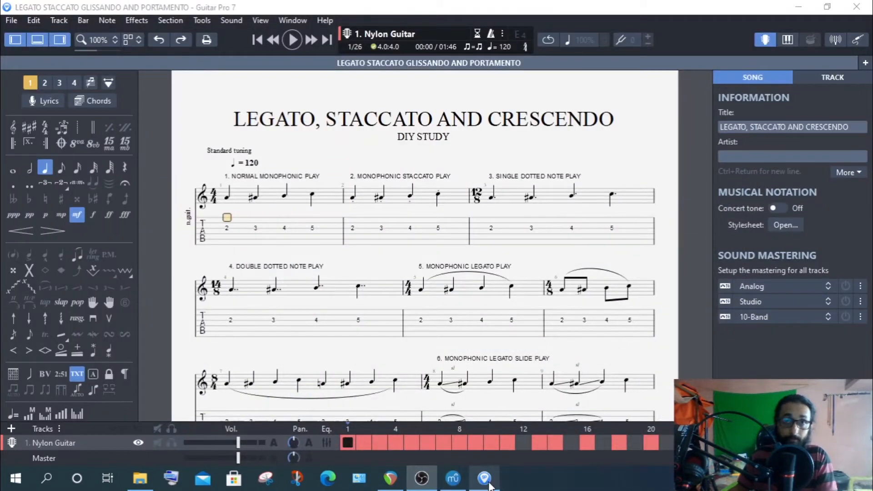
pyautogui.scroll(-3, 395, 235)
pyautogui.scroll(3, 395, 235)
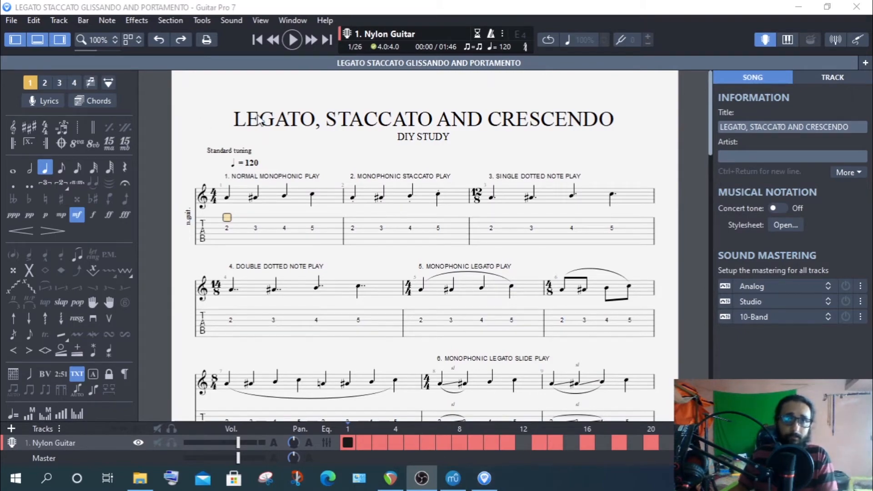
pyautogui.click(452, 477)
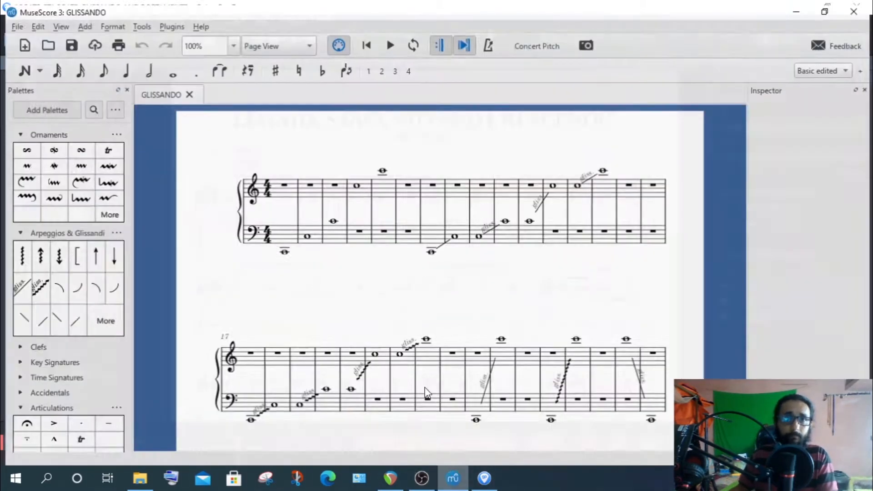
pyautogui.scroll(-3, 361, 189)
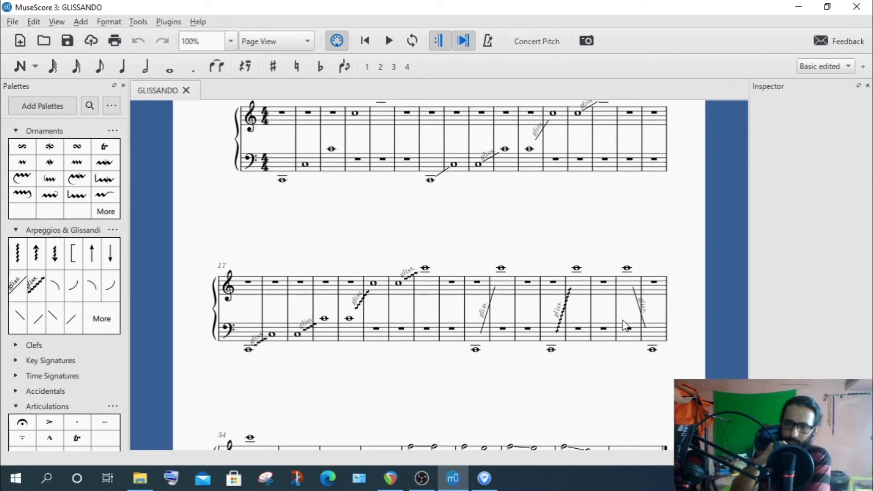
pyautogui.click(623, 321)
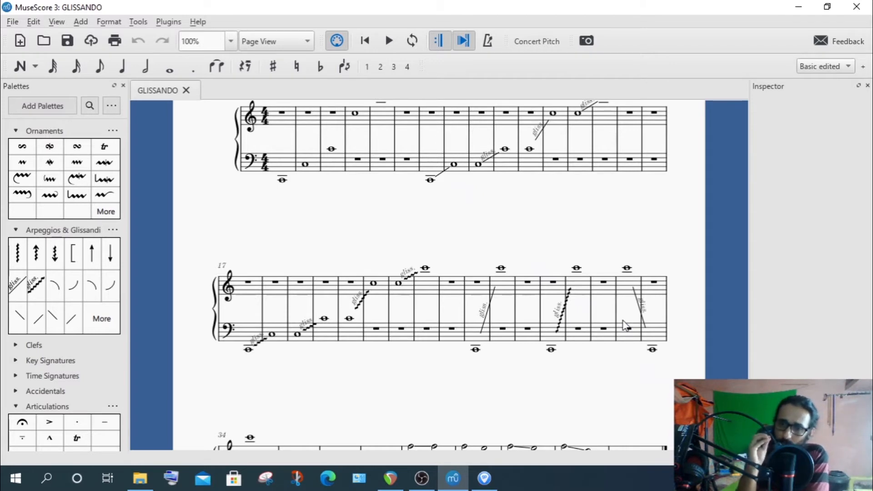
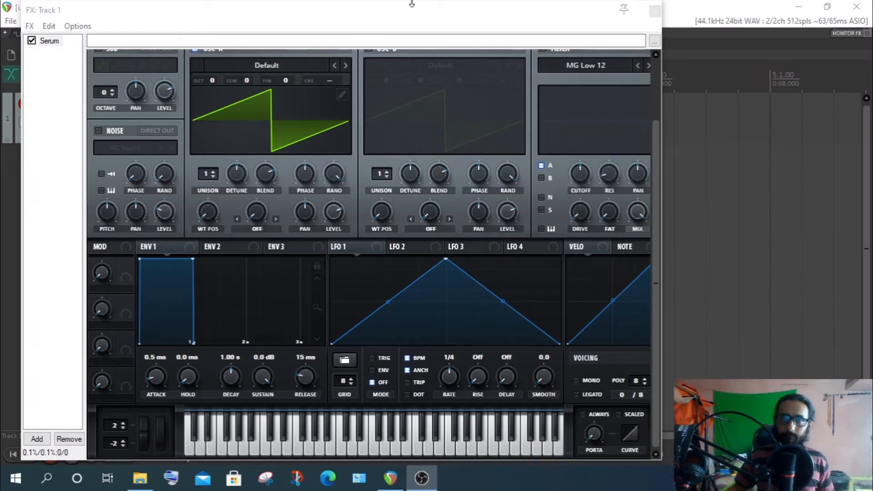
# Compare polyphonic and Mono voicing in Track 1's Serum, leaving Mono on
pyautogui.moveTo(410, 16); pyautogui.dragTo(293, 6)
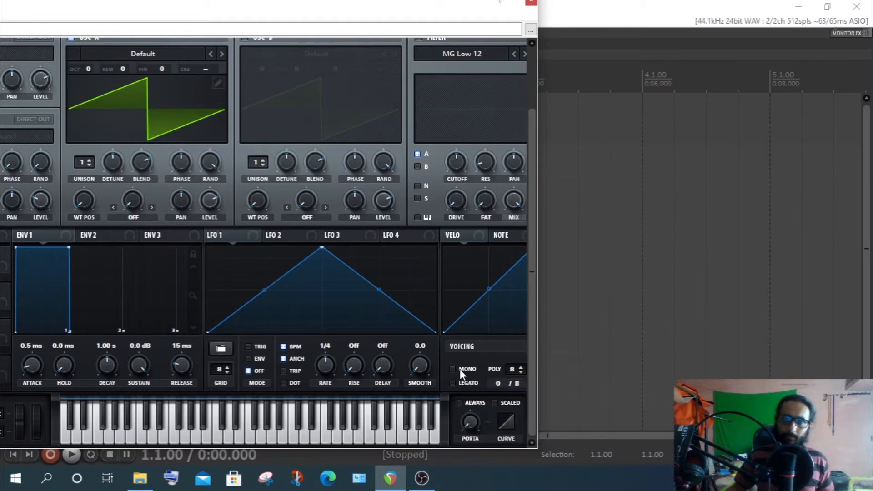
pyautogui.click(452, 369)
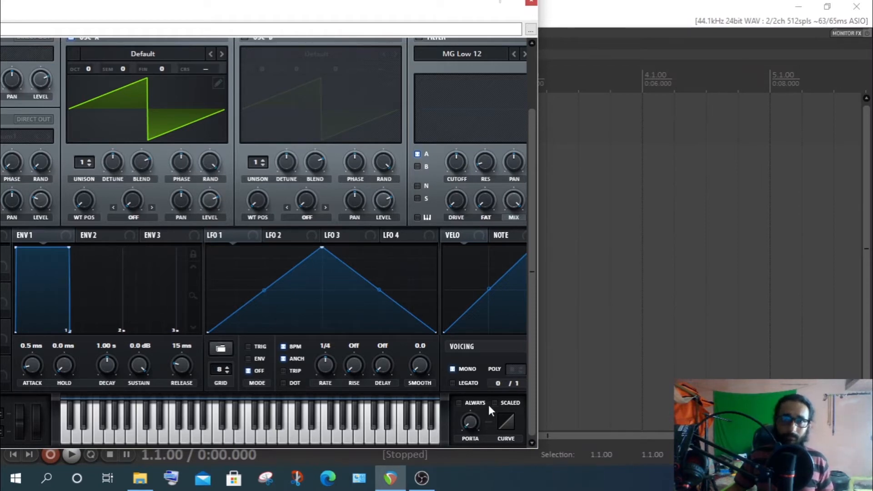
pyautogui.click(453, 369)
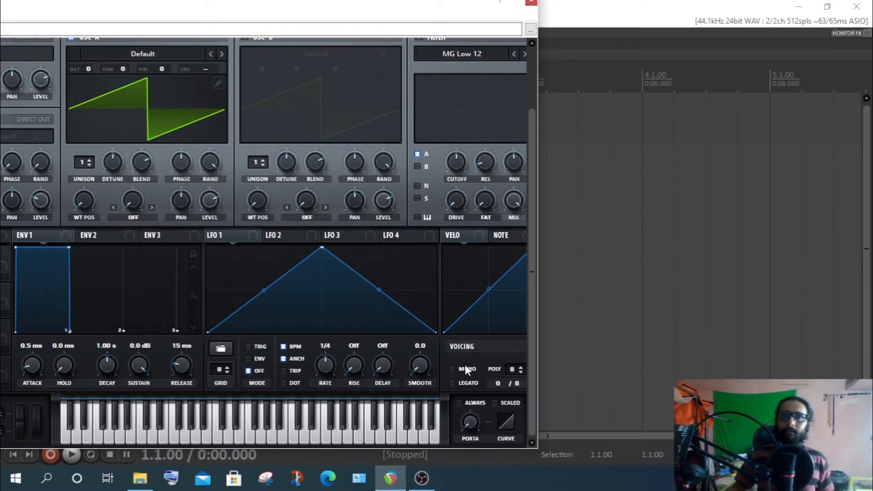
pyautogui.click(450, 369)
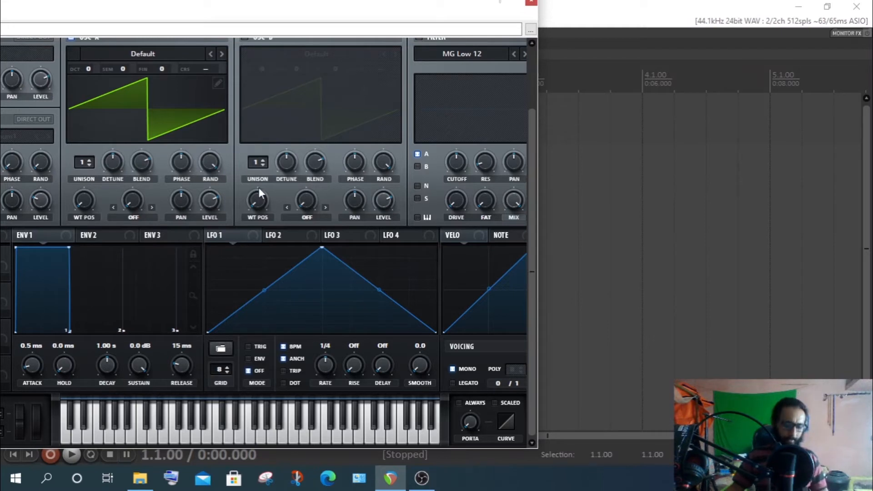
pyautogui.moveTo(259, 188)
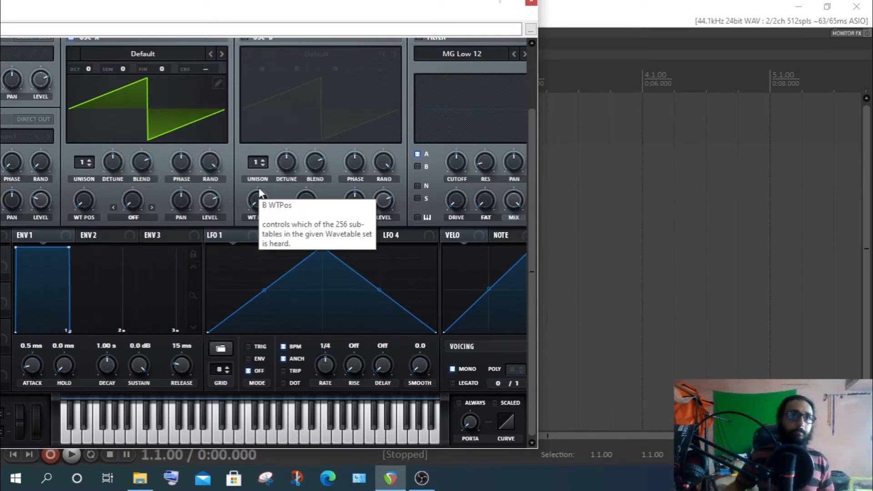
# Turn off Mono in Serum and lower the polyphony to 1 voice, toggling Mono for comparison
pyautogui.moveTo(130, 9); pyautogui.dragTo(240, 15)
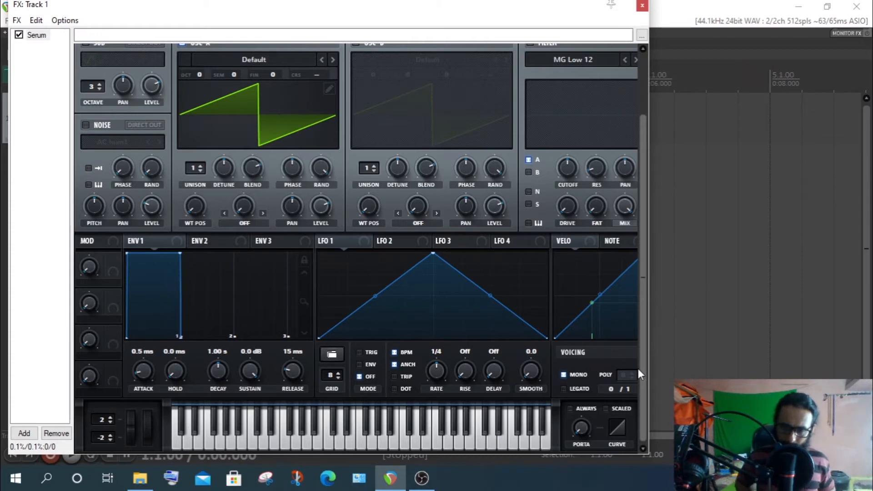
pyautogui.click(565, 375)
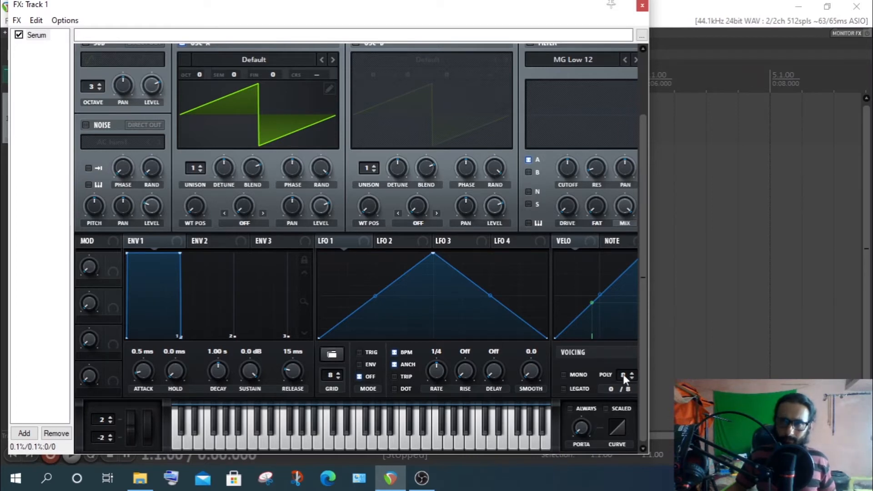
pyautogui.moveTo(624, 380)
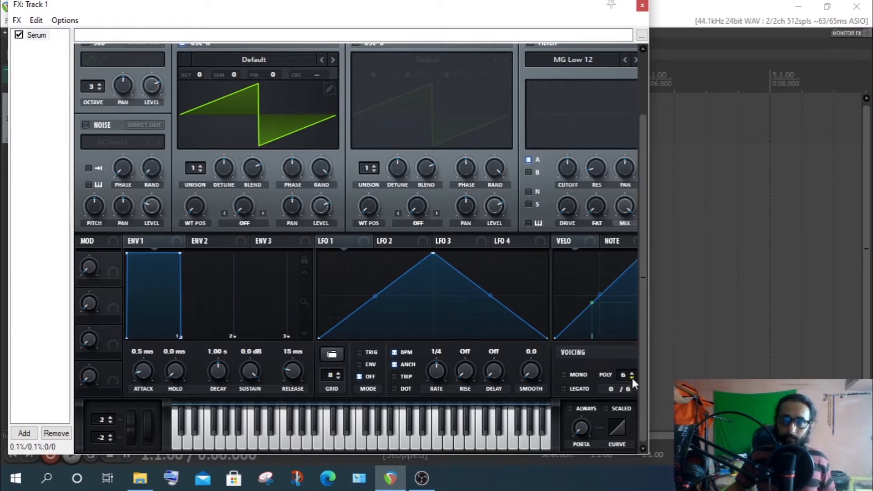
pyautogui.click(632, 377)
pyautogui.click(632, 377)
pyautogui.click(632, 377)
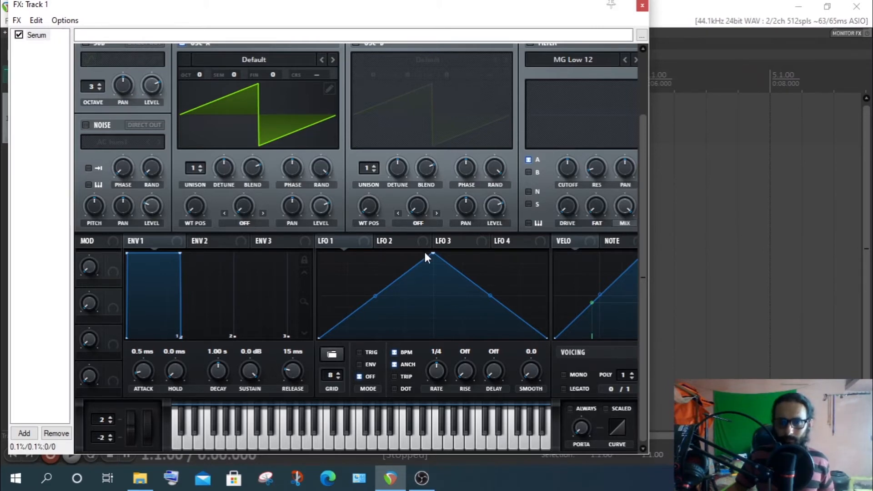
pyautogui.click(562, 373)
pyautogui.click(564, 373)
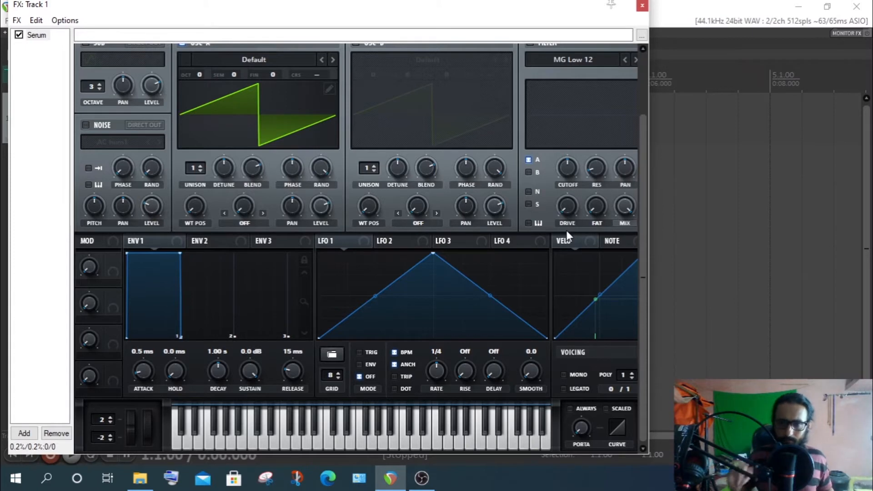
# Raise Serum's polyphony to 2 voices and then to 8, keeping the voicing section in view
pyautogui.click(632, 372)
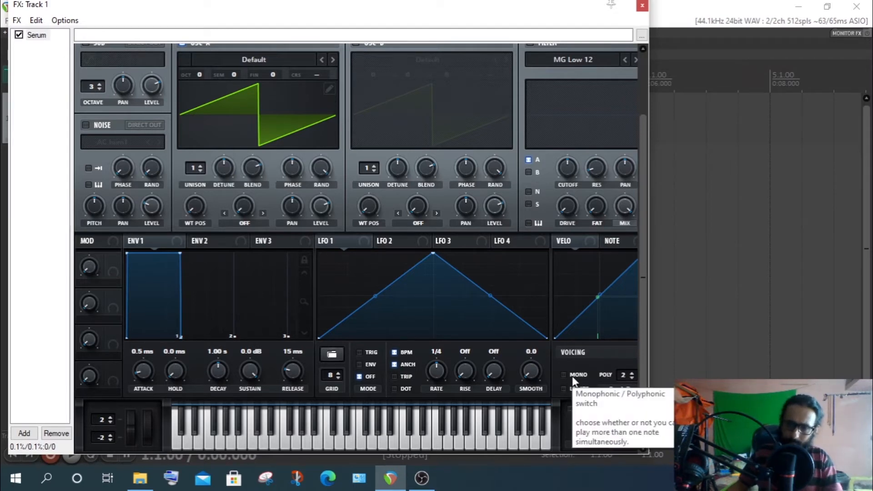
pyautogui.click(631, 373)
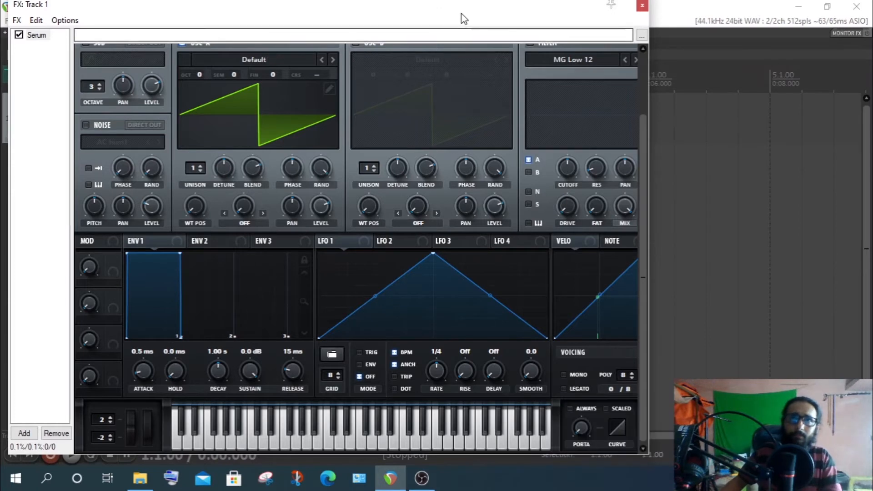
pyautogui.moveTo(461, 13); pyautogui.dragTo(358, 18)
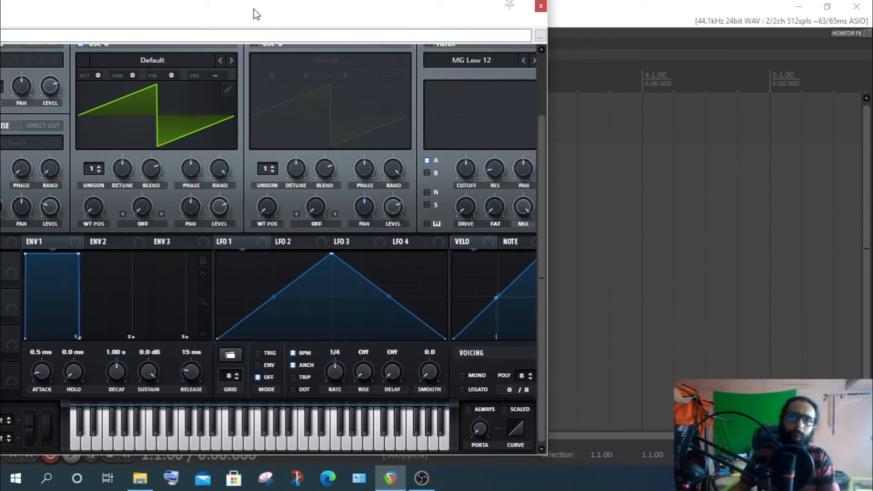
pyautogui.moveTo(253, 12); pyautogui.dragTo(357, 9)
pyautogui.moveTo(578, 388)
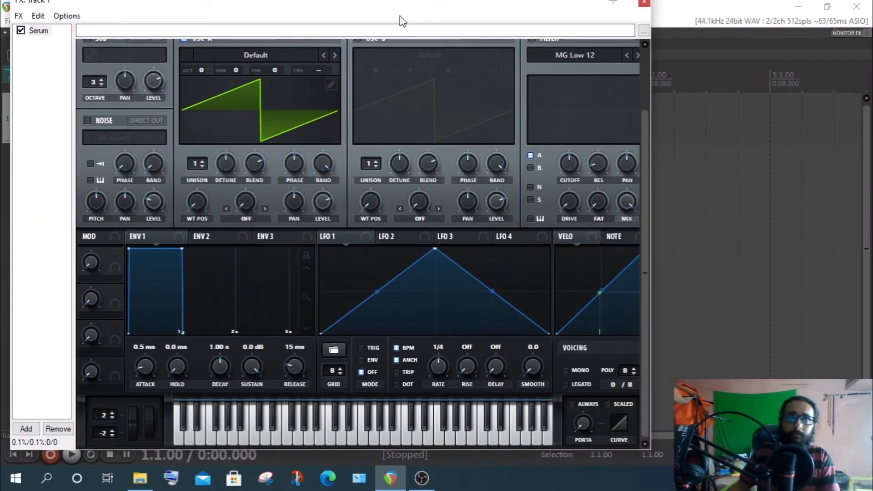
pyautogui.moveTo(416, 6); pyautogui.dragTo(352, 8)
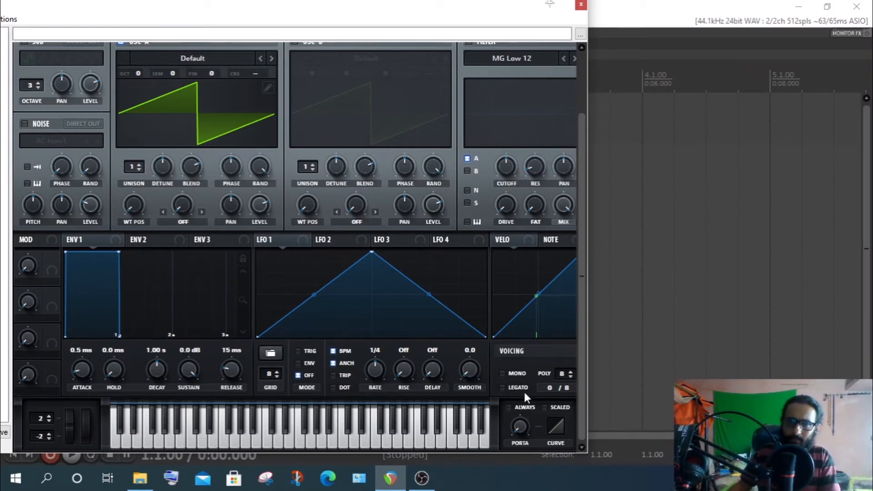
pyautogui.moveTo(517, 388)
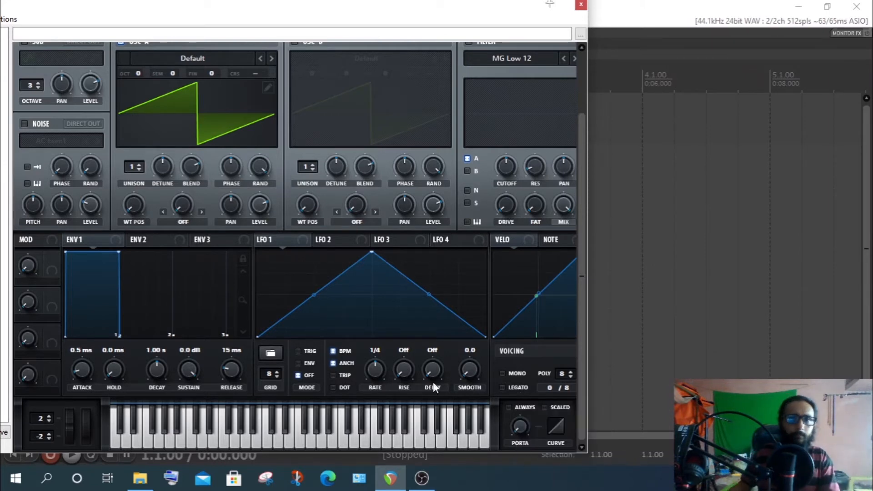
# Shape envelope 1 to a 154 ms attack, 752 ms decay, -5.5 dB sustain and 231 ms release
pyautogui.moveTo(67, 252); pyautogui.dragTo(73, 253)
pyautogui.moveTo(126, 254); pyautogui.dragTo(113, 275)
pyautogui.moveTo(116, 336); pyautogui.dragTo(145, 341)
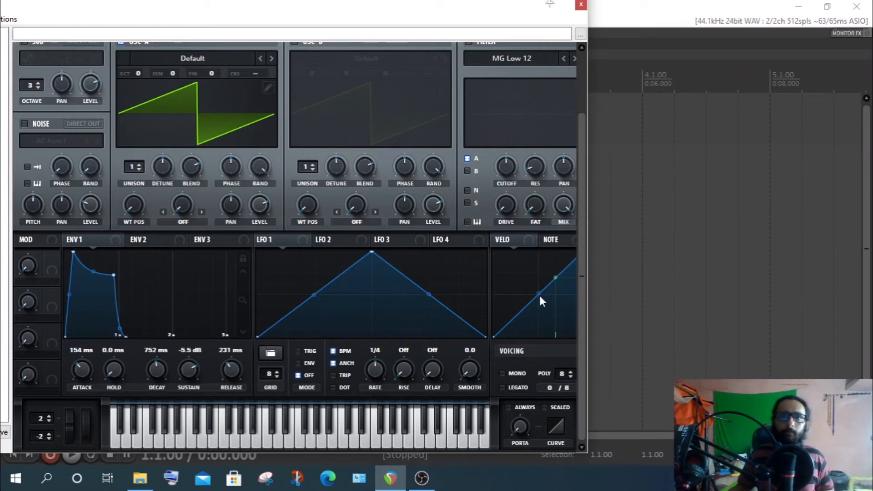
# Enable Mono and Legato in Serum's voicing settings
pyautogui.moveTo(512, 390)
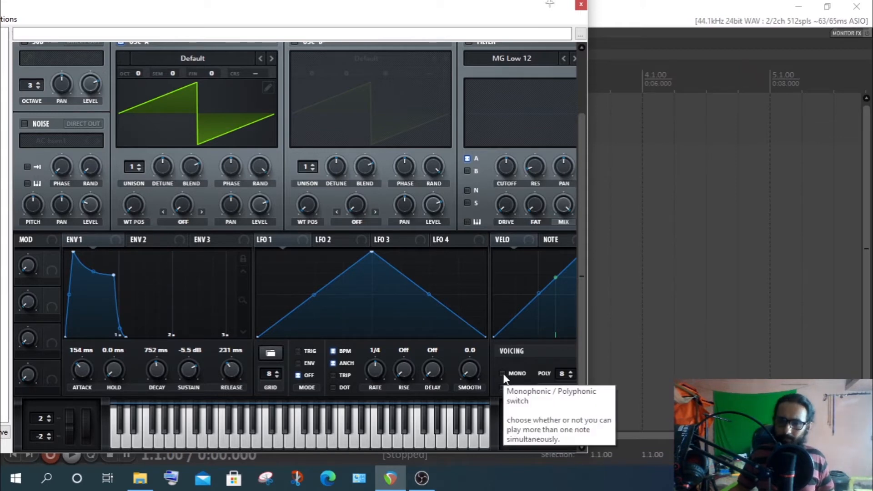
pyautogui.click(503, 373)
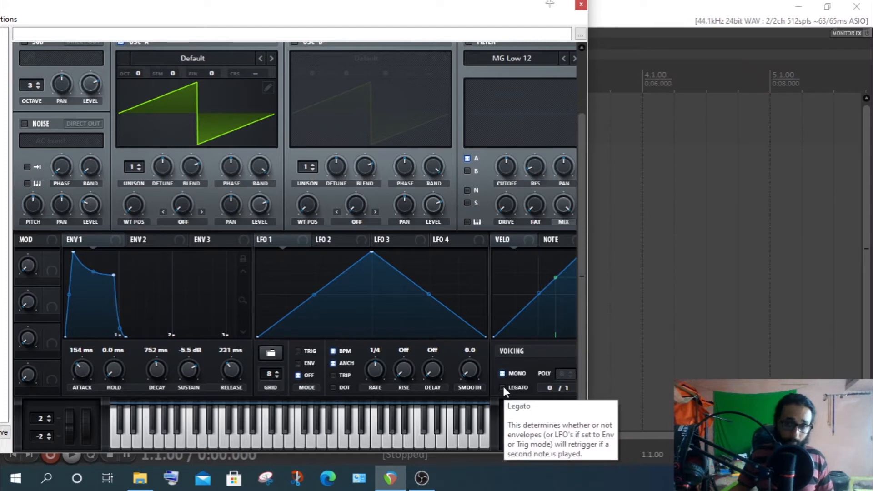
pyautogui.click(502, 387)
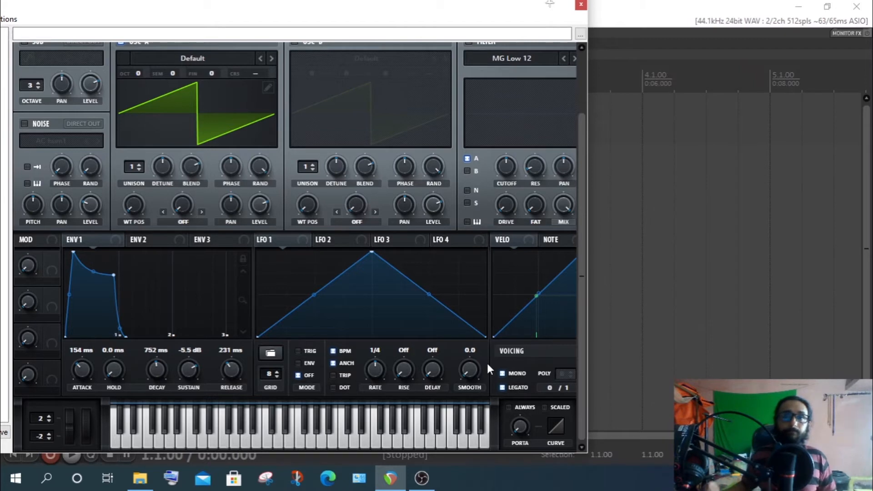
# Increase Serum's portamento time and compare the glide with Mono off and on, leaving Mono on
pyautogui.click(502, 373)
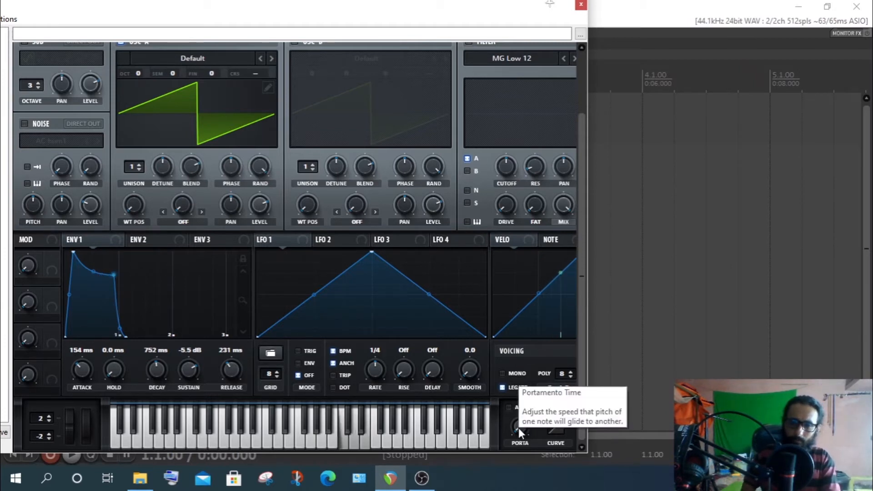
pyautogui.moveTo(518, 428); pyautogui.dragTo(507, 308)
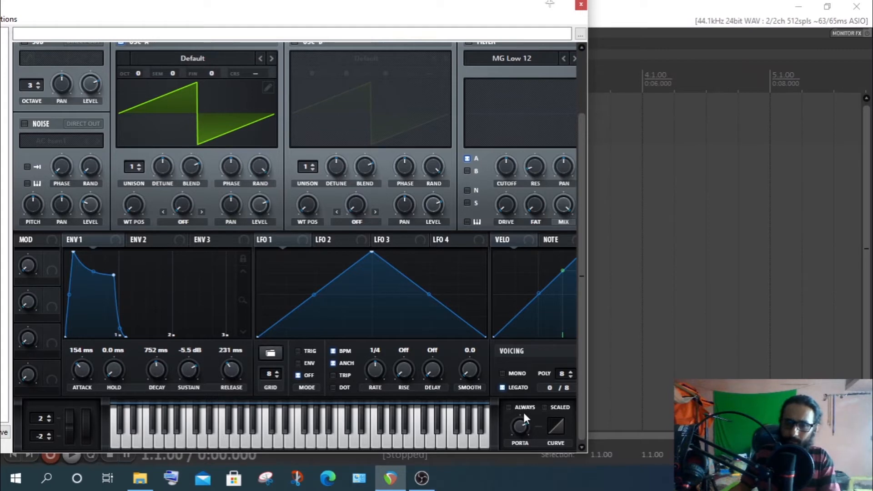
pyautogui.click(503, 373)
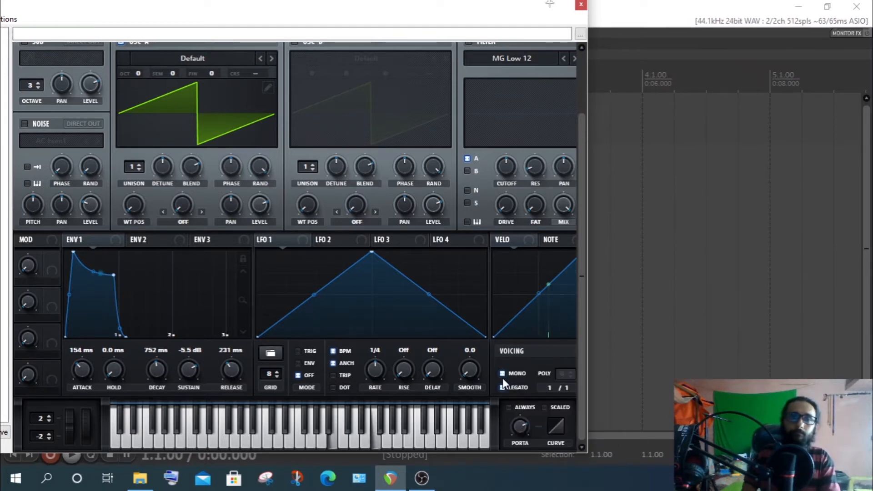
pyautogui.click(503, 374)
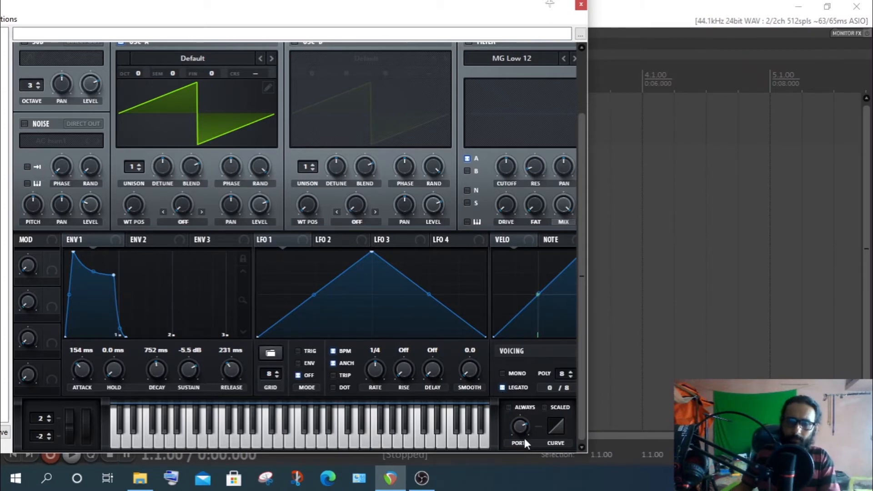
pyautogui.click(503, 373)
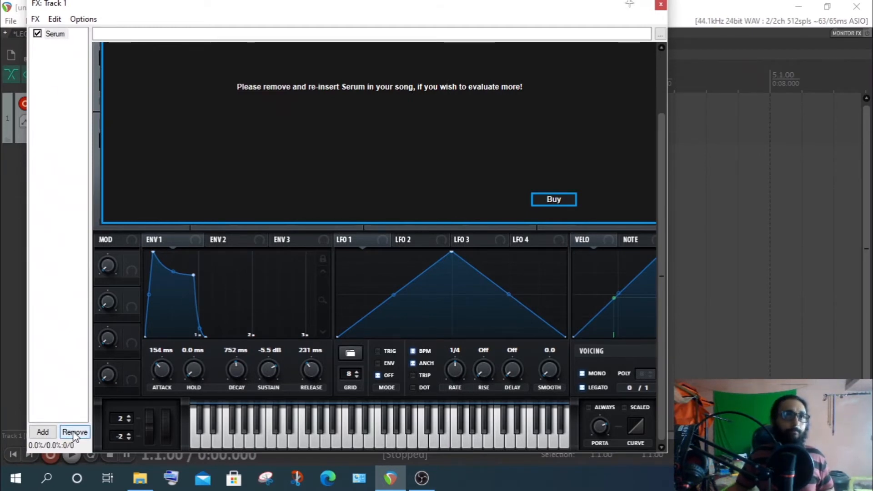
# Reinsert Serum on Track 1 with Mono and Legato enabled, and bend its portamento curve upward
pyautogui.click(75, 431)
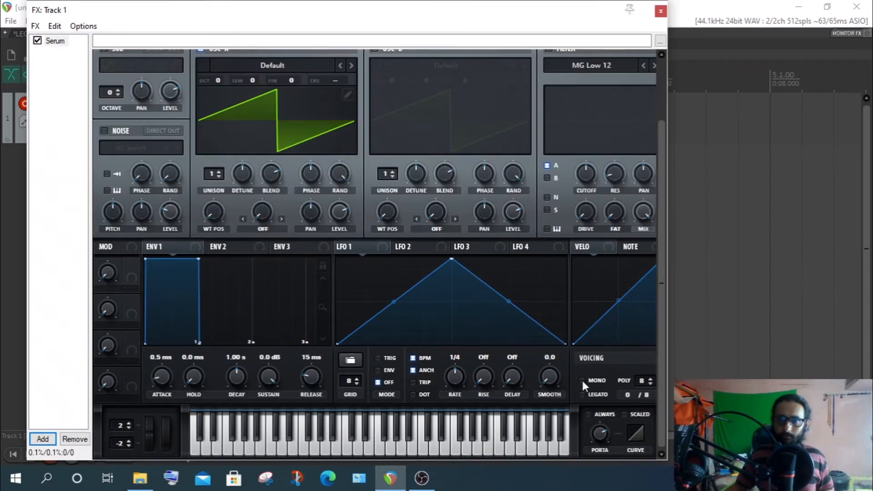
pyautogui.click(582, 381)
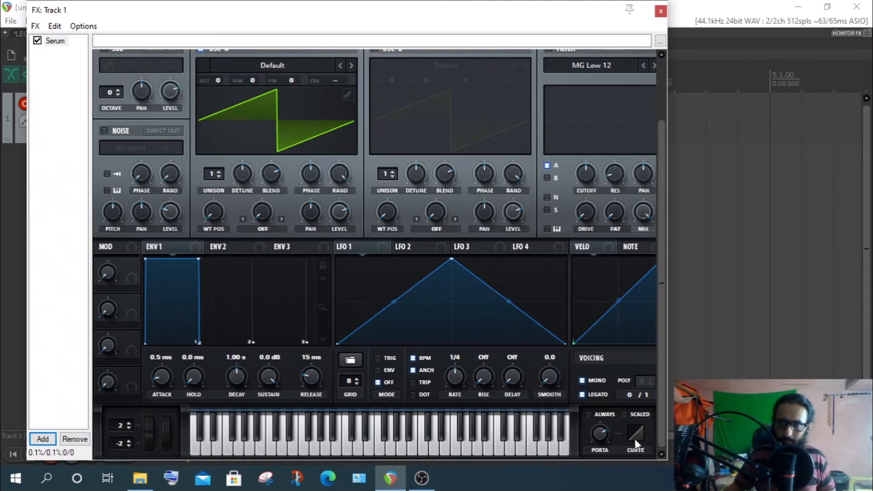
pyautogui.moveTo(634, 438)
pyautogui.mouseDown()
pyautogui.moveTo(618, 407)
pyautogui.moveTo(656, 470)
pyautogui.moveTo(632, 449)
pyautogui.moveTo(642, 432)
pyautogui.mouseUp()
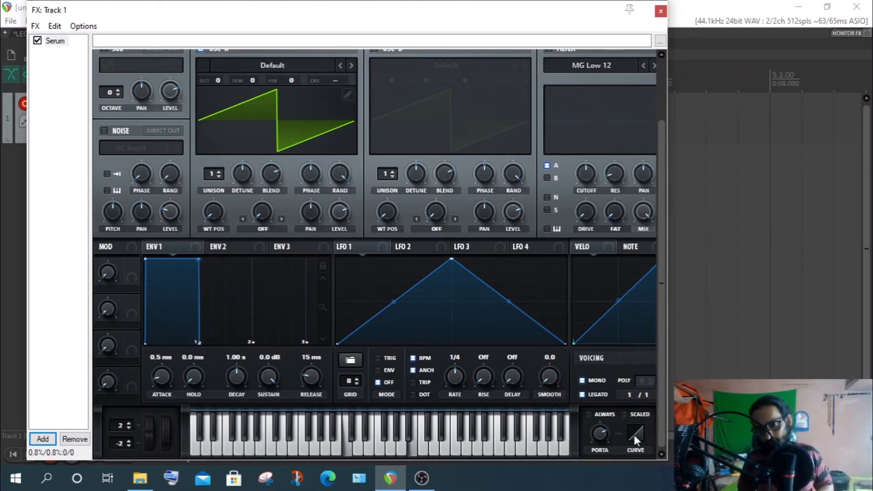
pyautogui.moveTo(634, 434); pyautogui.dragTo(609, 395)
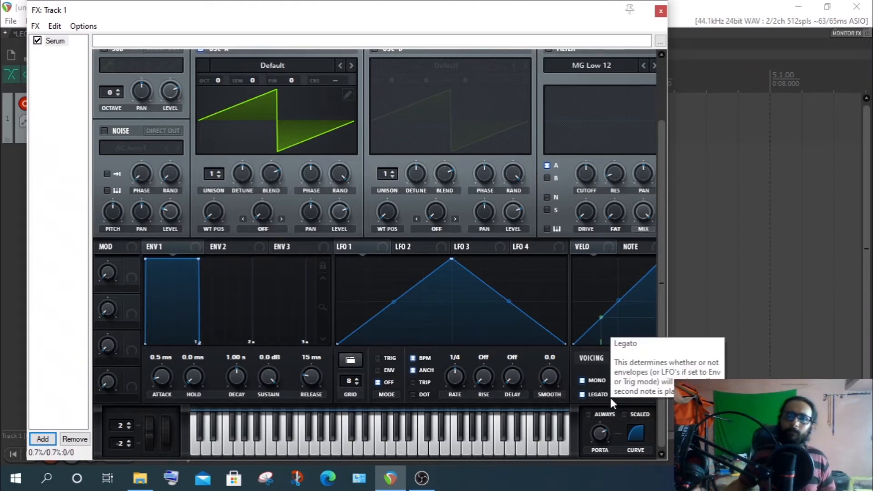
# Bend Serum's portamento curve downward and upward to compare the shapes, and return it to a straight line
pyautogui.moveTo(635, 434); pyautogui.dragTo(636, 450)
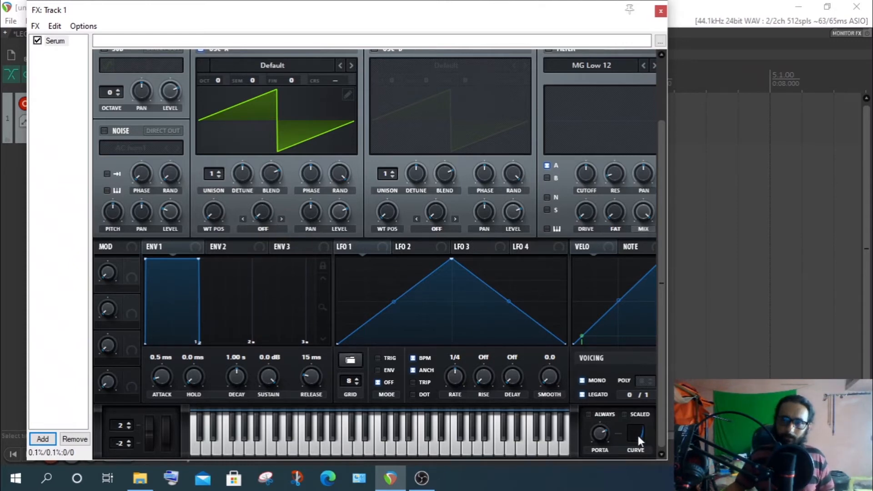
pyautogui.moveTo(637, 433); pyautogui.dragTo(528, 336)
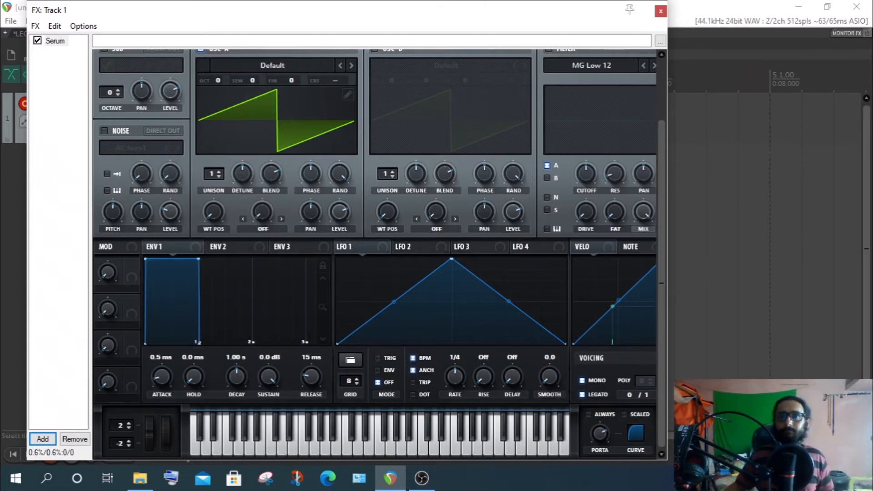
pyautogui.moveTo(632, 428); pyautogui.dragTo(657, 470)
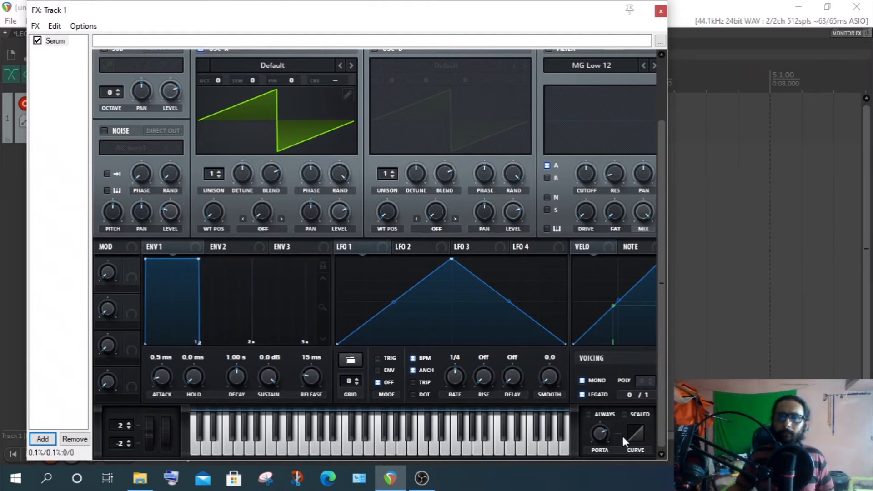
# Try Serum's Scaled and Always portamento options and switch them back off
pyautogui.moveTo(623, 436); pyautogui.dragTo(563, 427)
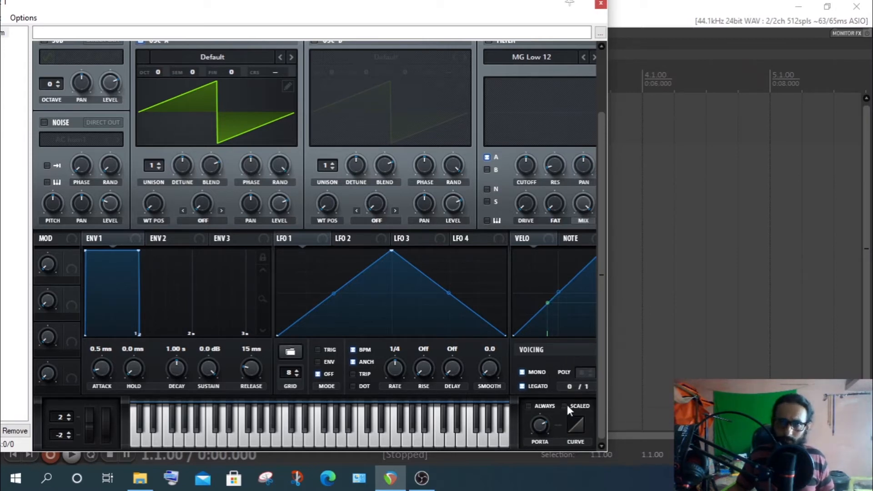
pyautogui.click(565, 405)
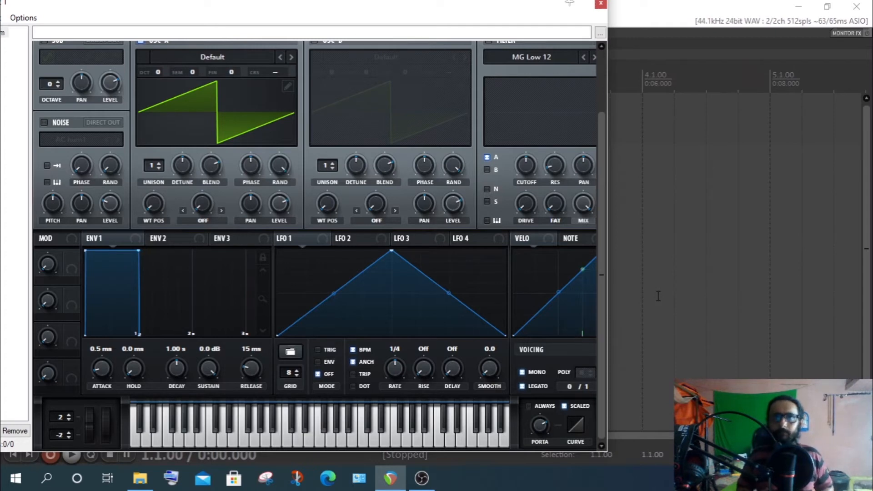
pyautogui.click(564, 406)
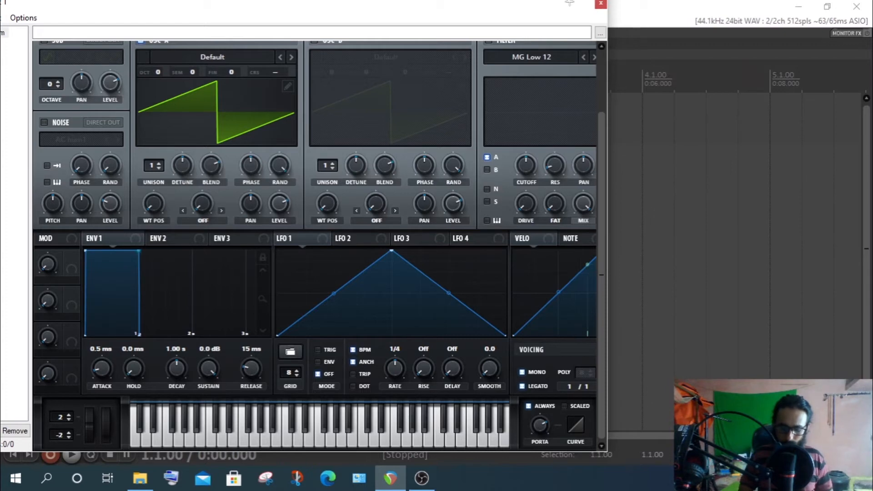
# Turn off Legato and shape envelope 1 to a 363 ms attack, 533 ms decay, -7.0 dB sustain and 386 ms release
pyautogui.click(522, 386)
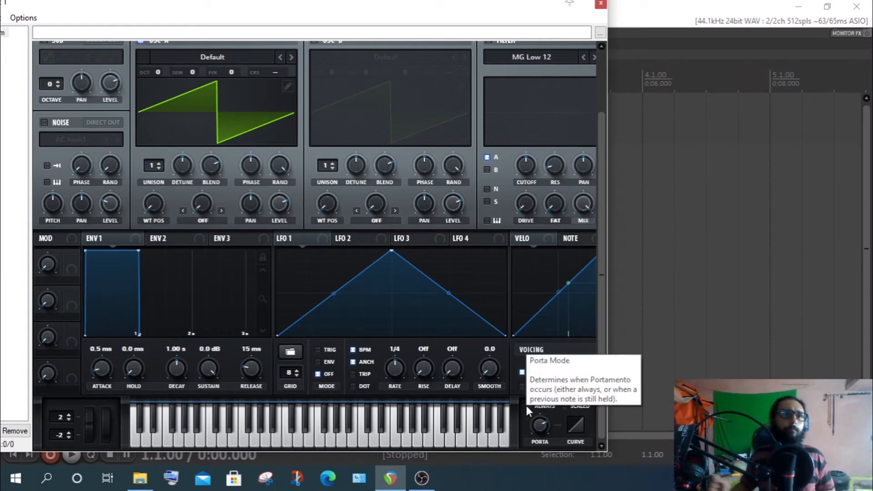
pyautogui.moveTo(87, 255); pyautogui.dragTo(148, 279)
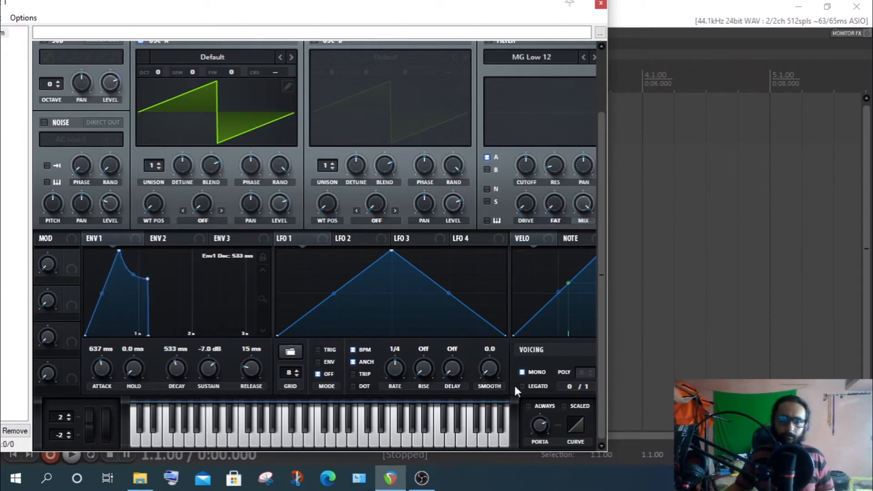
pyautogui.moveTo(118, 253); pyautogui.dragTo(104, 251)
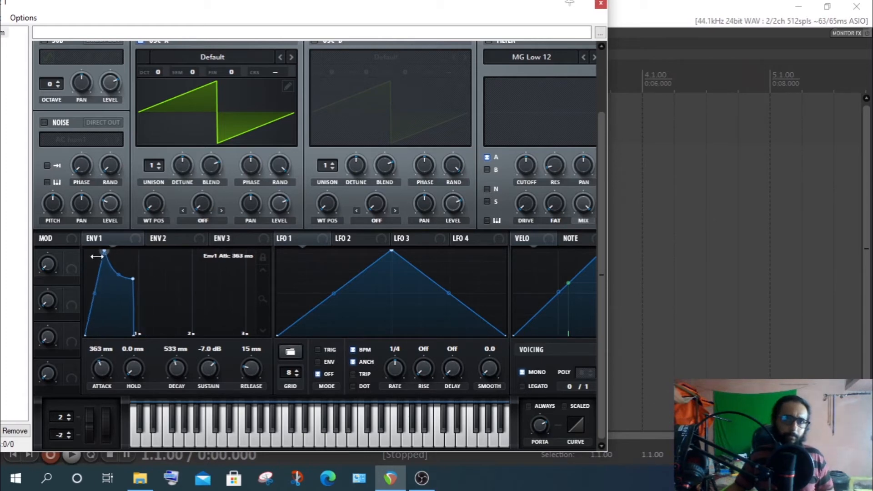
pyautogui.moveTo(135, 336); pyautogui.dragTo(182, 346)
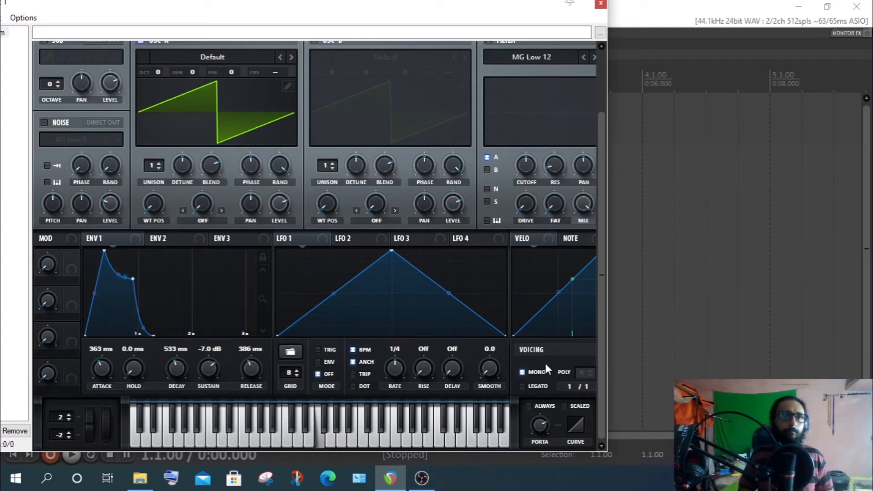
# Toggle Legato on and off in Mono mode to compare how envelope 1 retriggers on overlapping notes
pyautogui.click(524, 386)
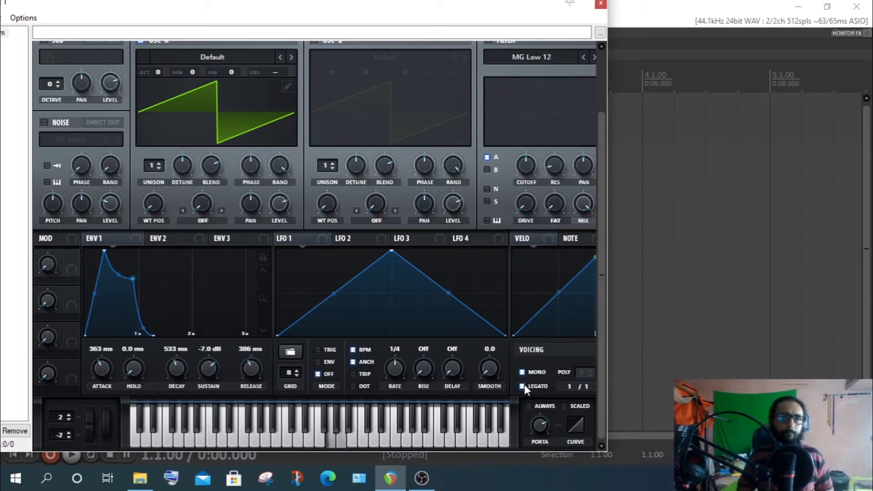
pyautogui.click(522, 385)
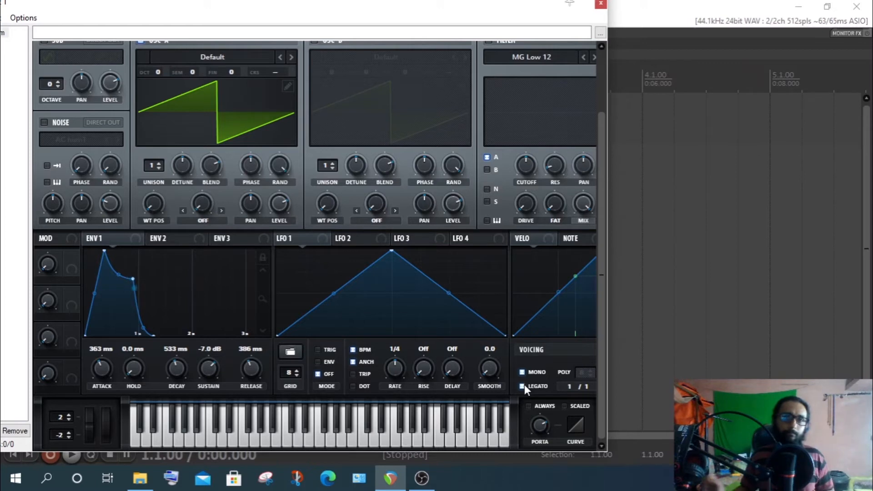
pyautogui.click(523, 386)
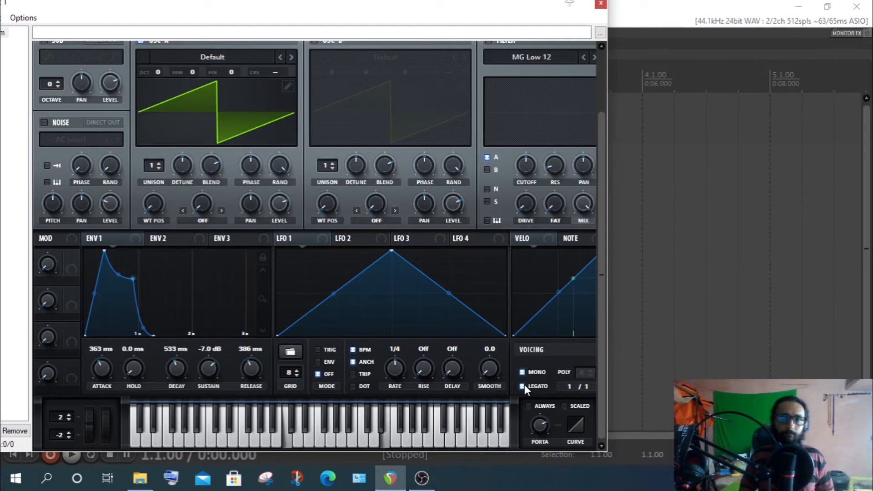
pyautogui.click(522, 386)
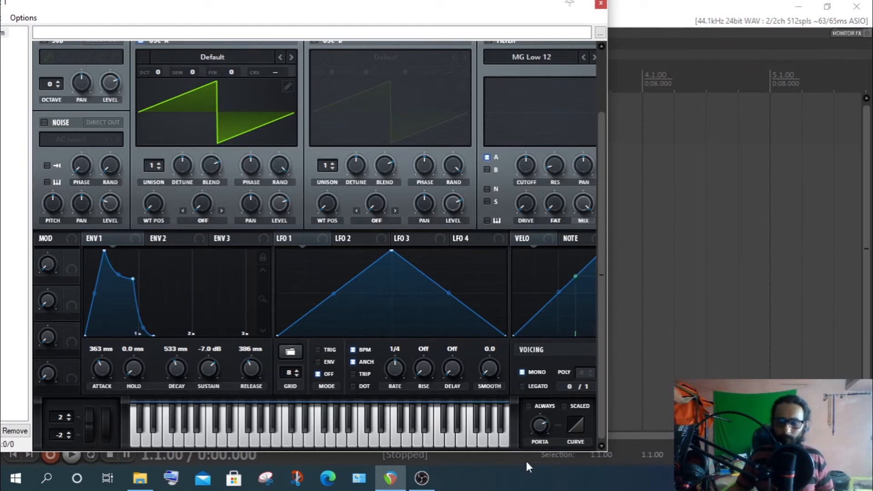
pyautogui.click(522, 386)
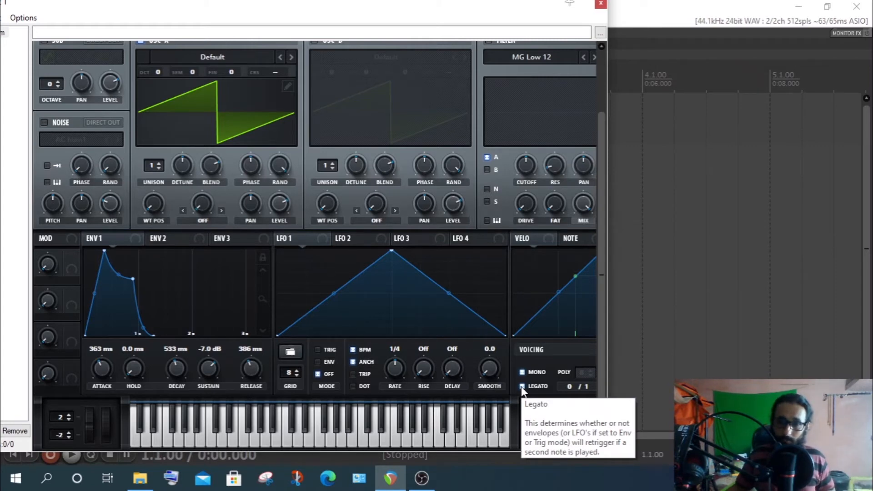
pyautogui.click(522, 386)
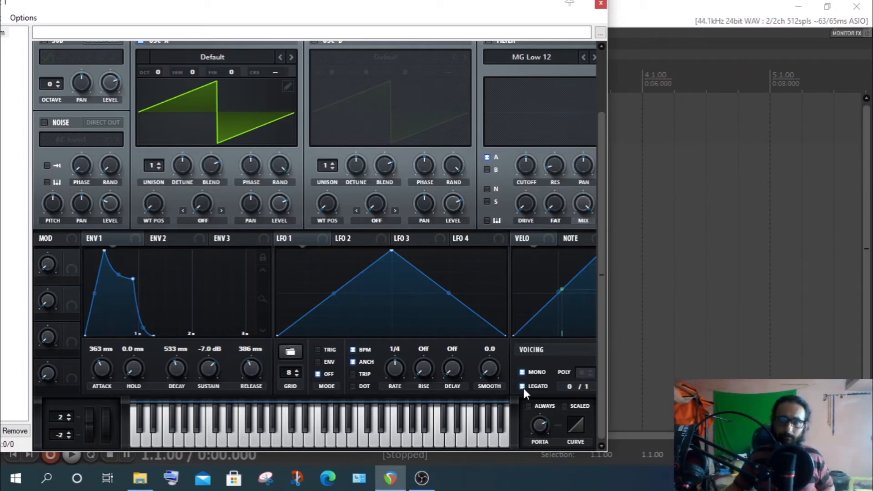
pyautogui.click(524, 388)
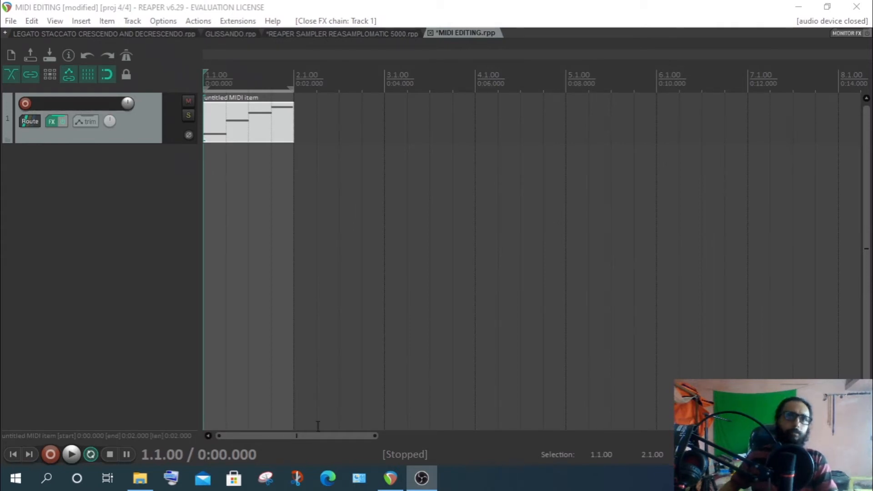
# Review the MIDI item's notes on Track 1 in the MIDI EDITING project and Serum's voicing settings
pyautogui.doubleClick(250, 122)
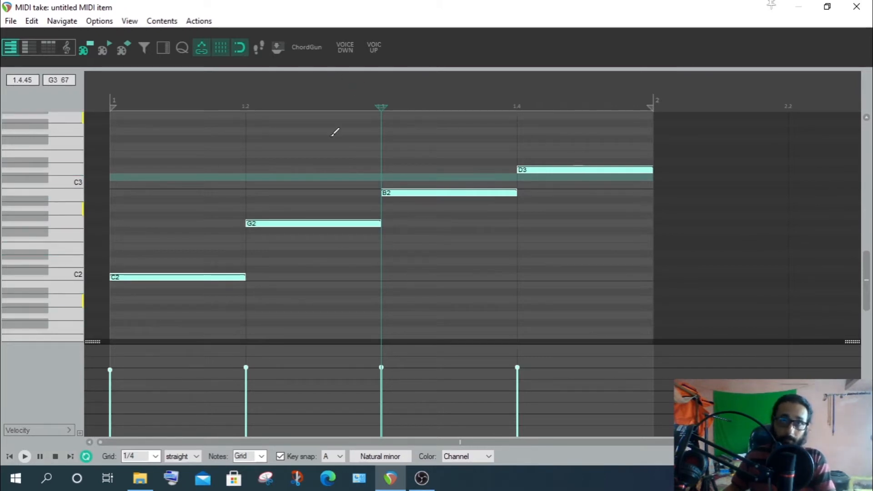
pyautogui.click(858, 7)
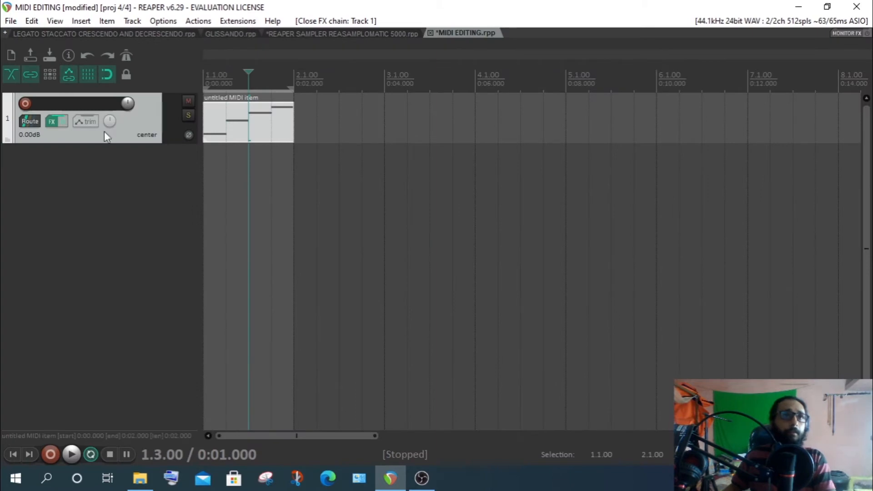
pyautogui.click(50, 122)
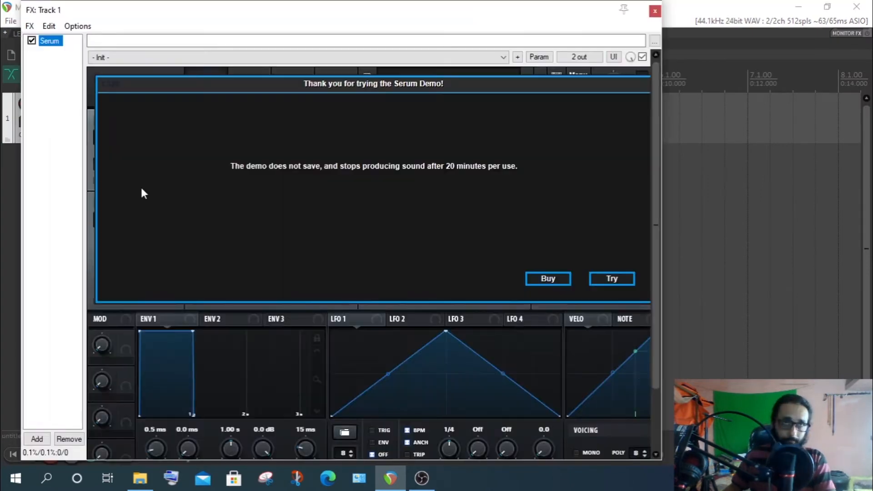
pyautogui.scroll(-3, 656, 290)
pyautogui.click(619, 207)
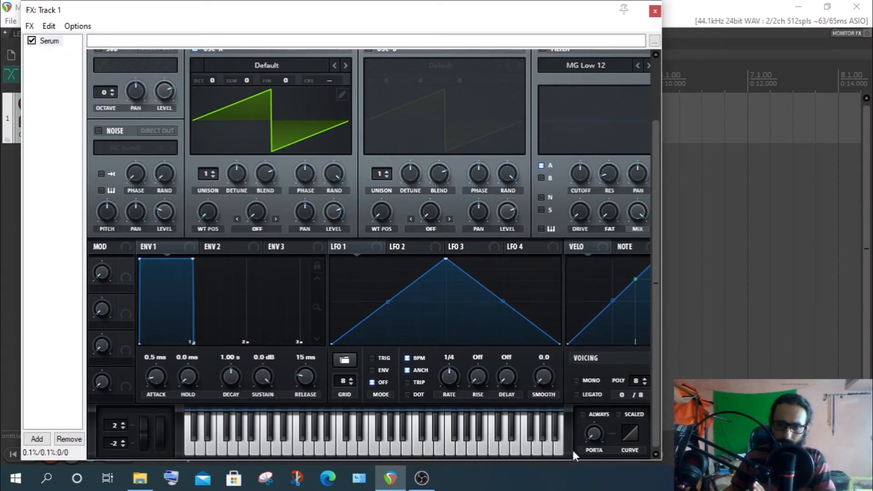
pyautogui.click(654, 11)
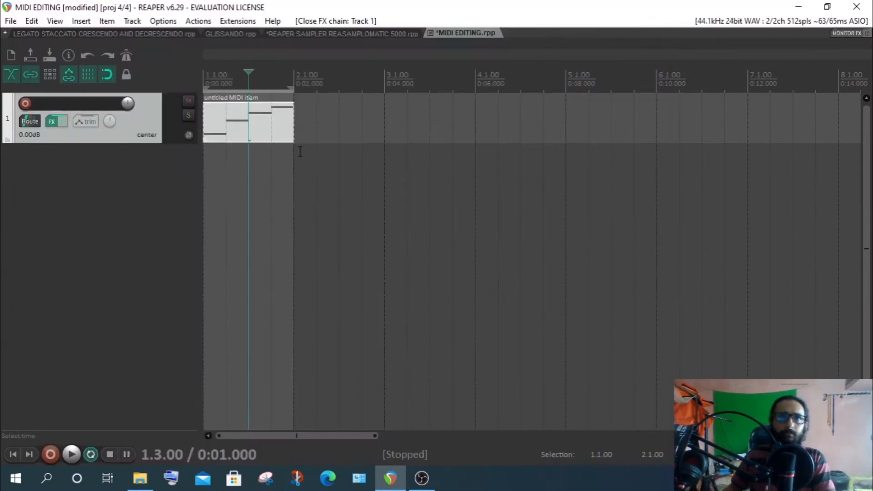
# Play the MIDI item from its start with Serum's default voicing, stop playback and close the MIDI editor
pyautogui.doubleClick(225, 121)
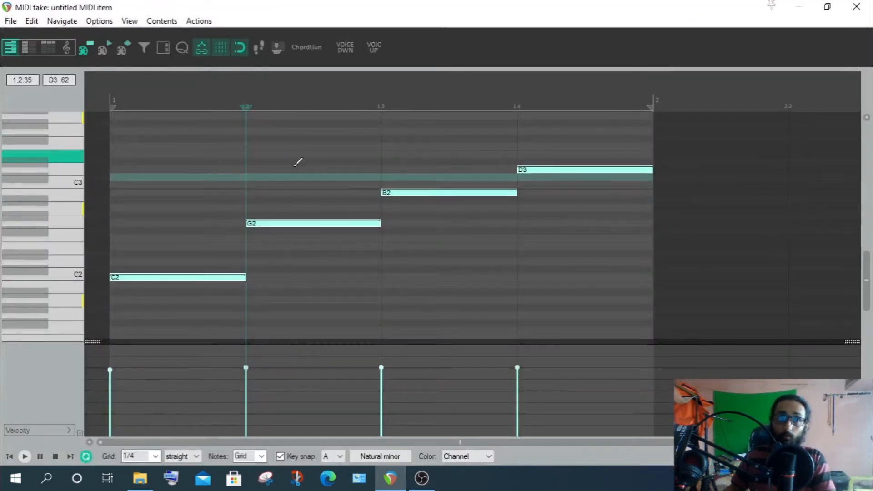
pyautogui.press('Home')
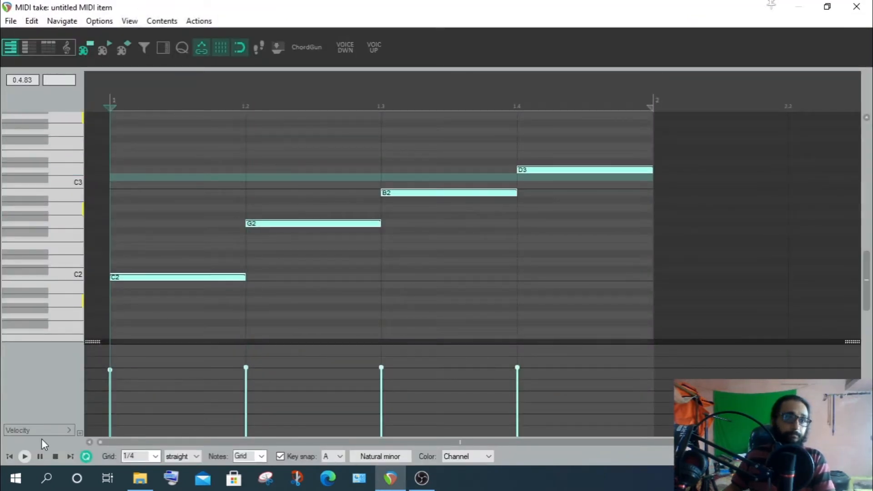
pyautogui.click(26, 456)
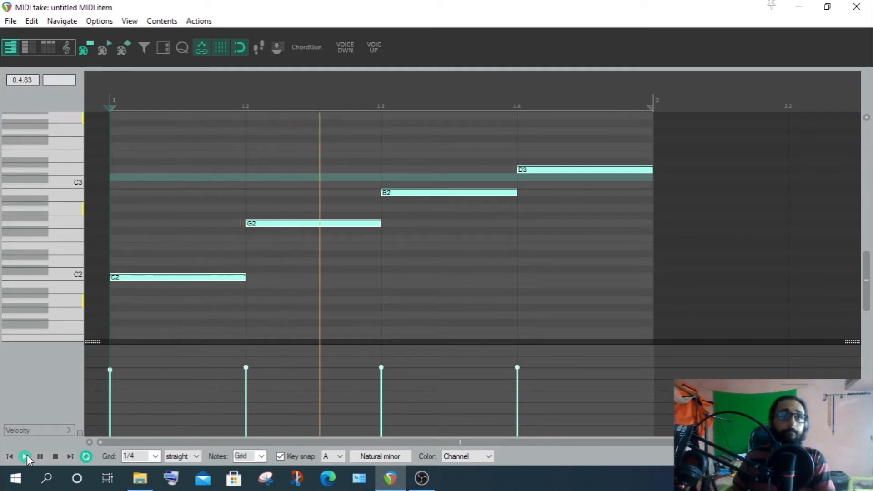
pyautogui.click(55, 456)
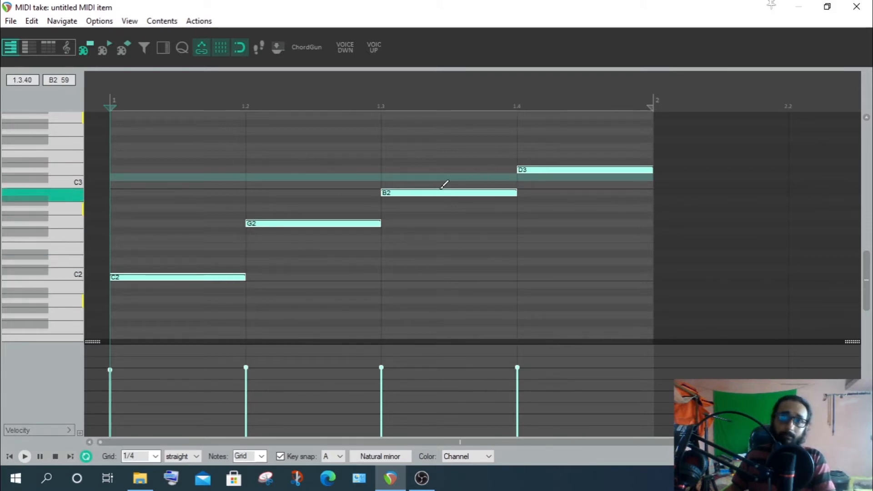
pyautogui.click(857, 6)
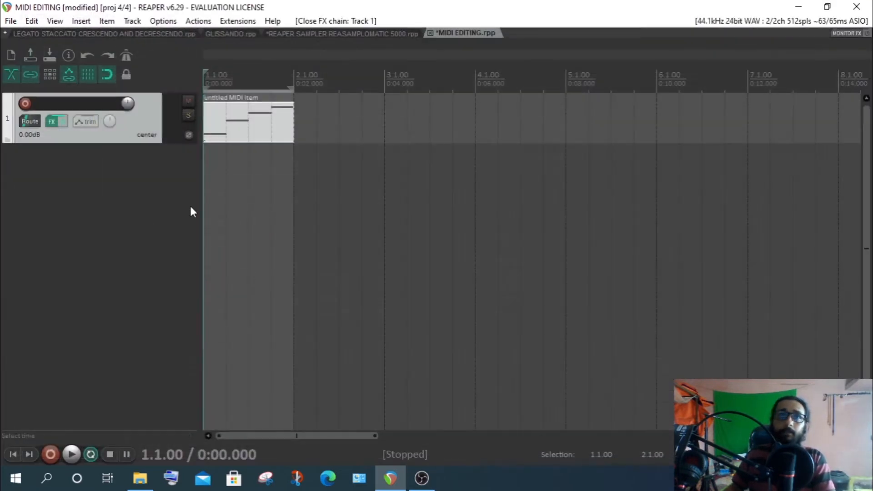
# Increase the portamento time of Serum on Track 1 and close the effects window
pyautogui.click(51, 122)
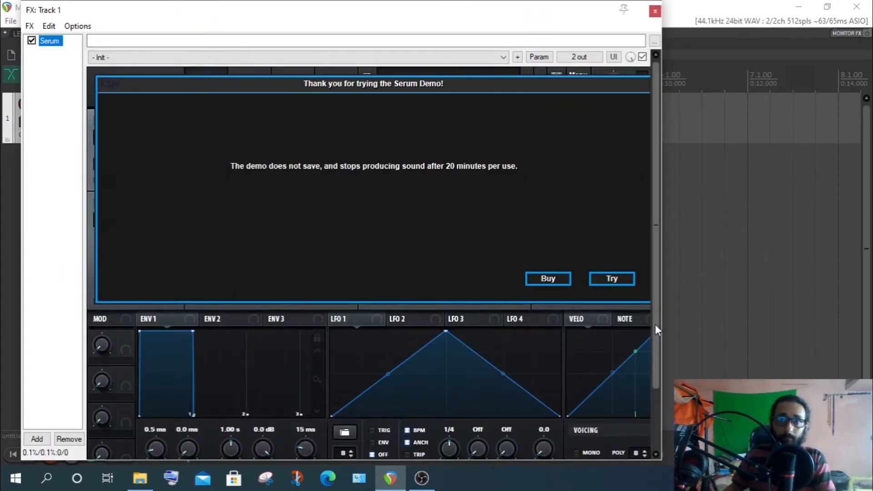
pyautogui.moveTo(655, 323); pyautogui.dragTo(665, 384)
pyautogui.click(612, 206)
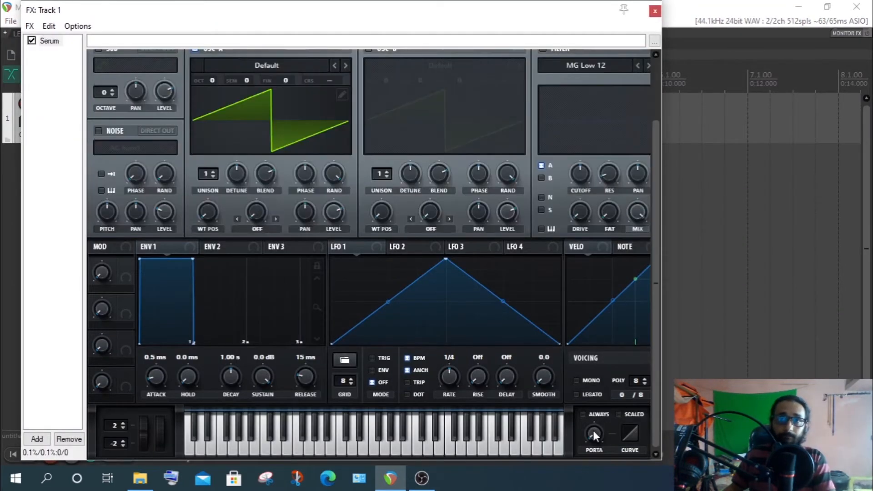
pyautogui.moveTo(592, 429); pyautogui.dragTo(573, 324)
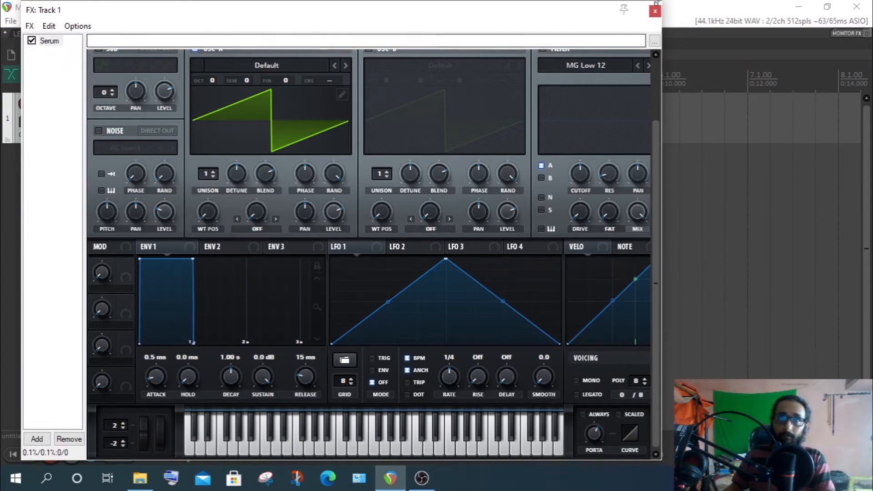
pyautogui.click(658, 12)
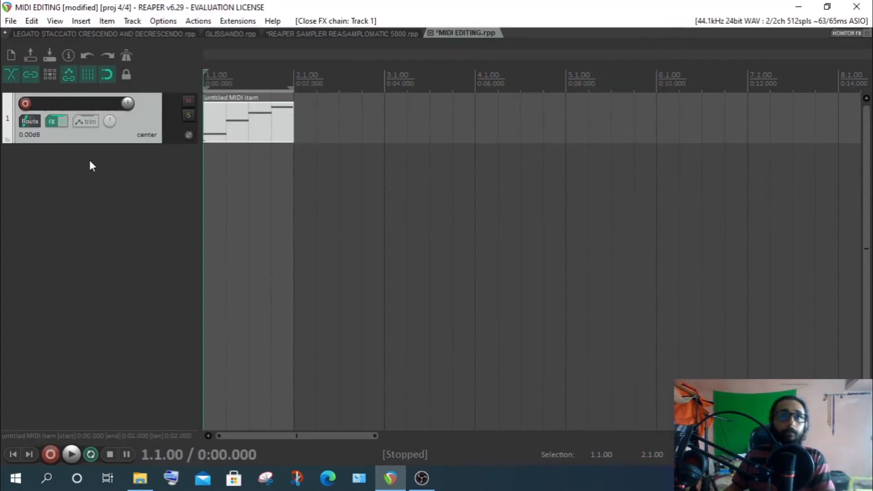
# Play the MIDI item from its start to hear the portamento glide between notes, and stop playback
pyautogui.doubleClick(248, 118)
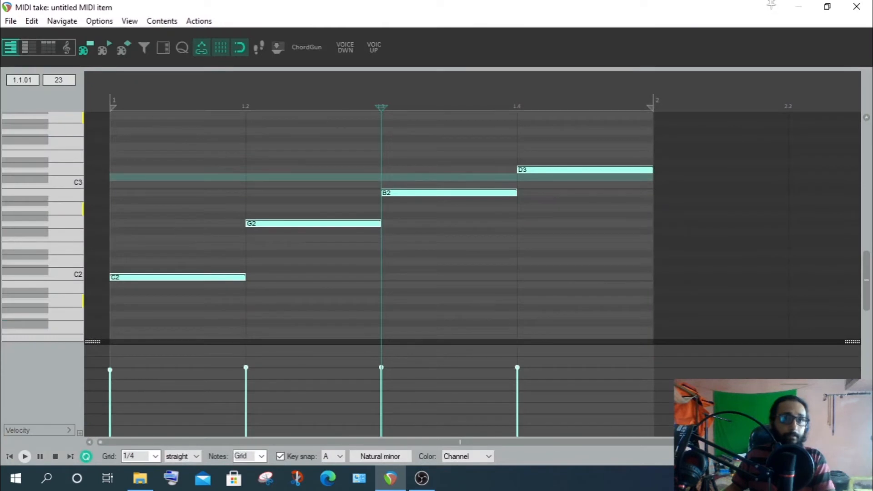
pyautogui.click(110, 92)
pyautogui.click(27, 455)
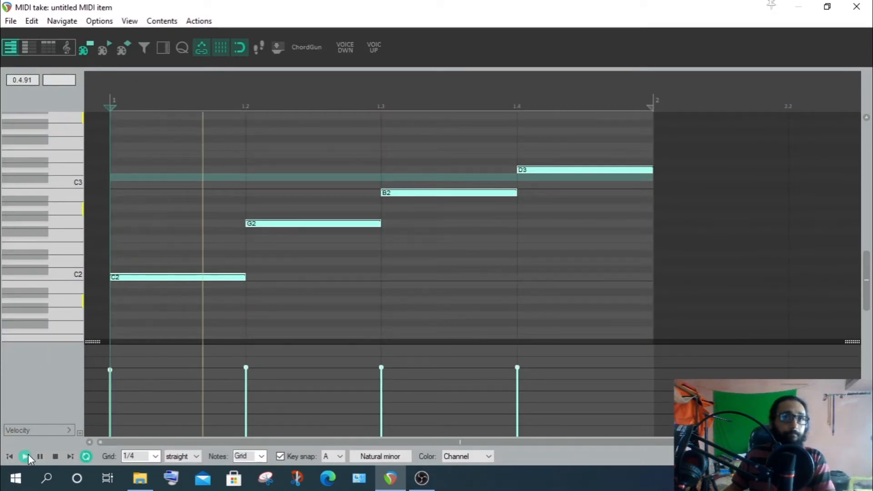
pyautogui.click(57, 456)
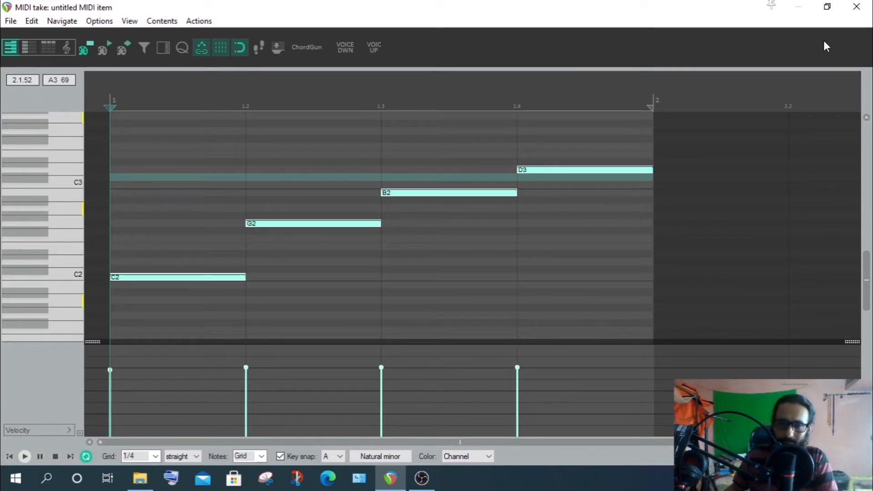
# Turn off grid snapping, trim the end of the D3 note slightly and start the C2 note slightly later
pyautogui.click(242, 49)
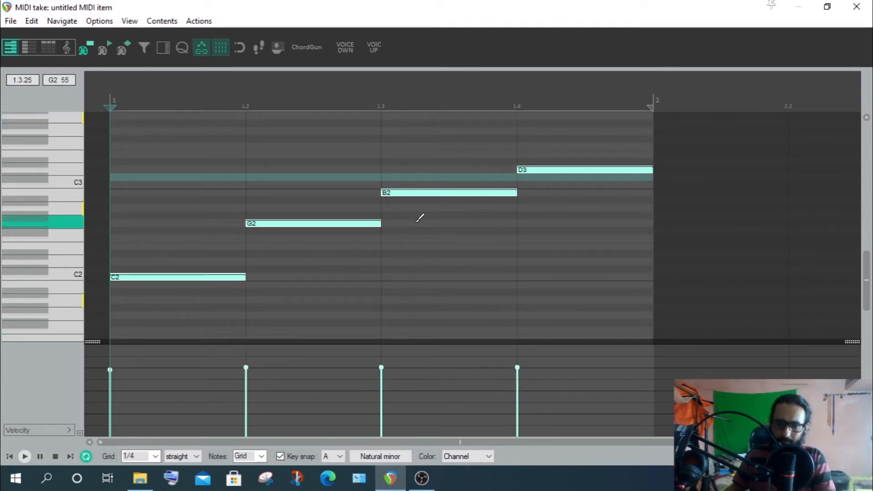
pyautogui.click(630, 83)
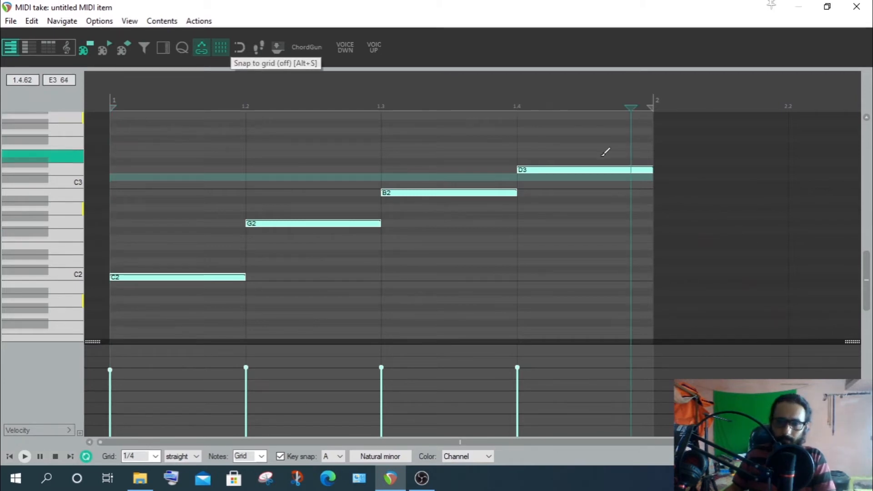
pyautogui.click(575, 95)
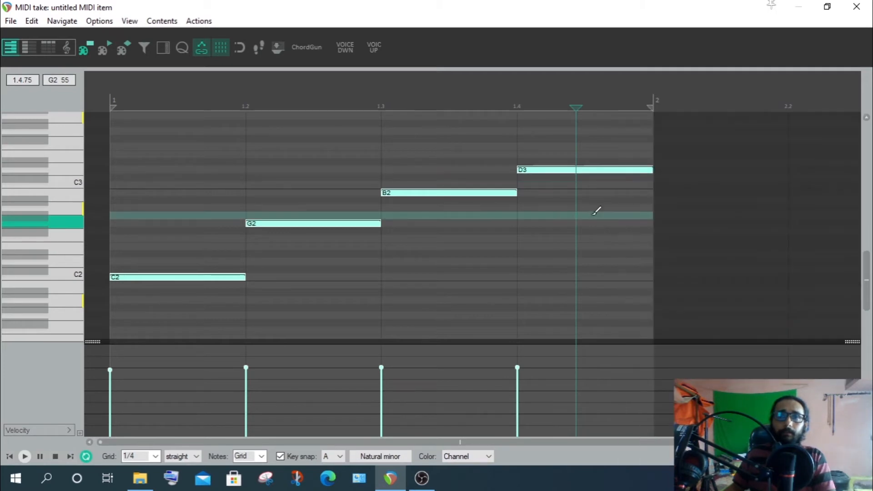
pyautogui.click(592, 212)
pyautogui.click(636, 171)
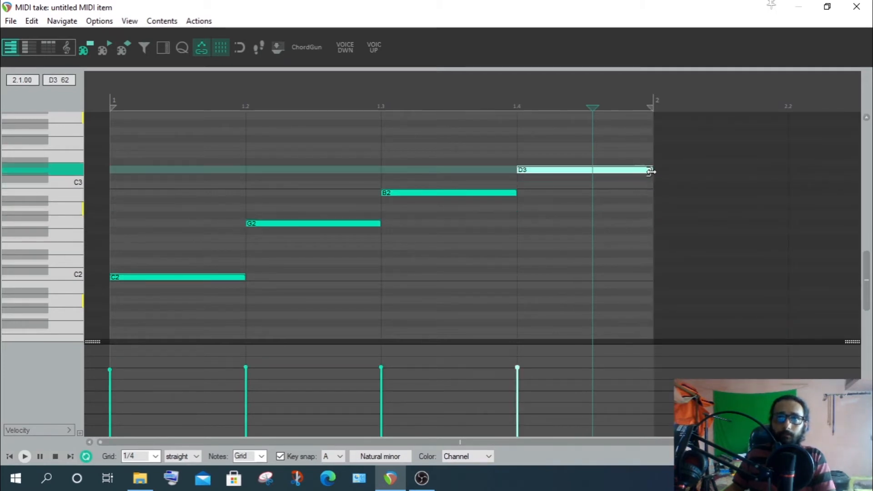
pyautogui.moveTo(651, 171); pyautogui.dragTo(648, 171)
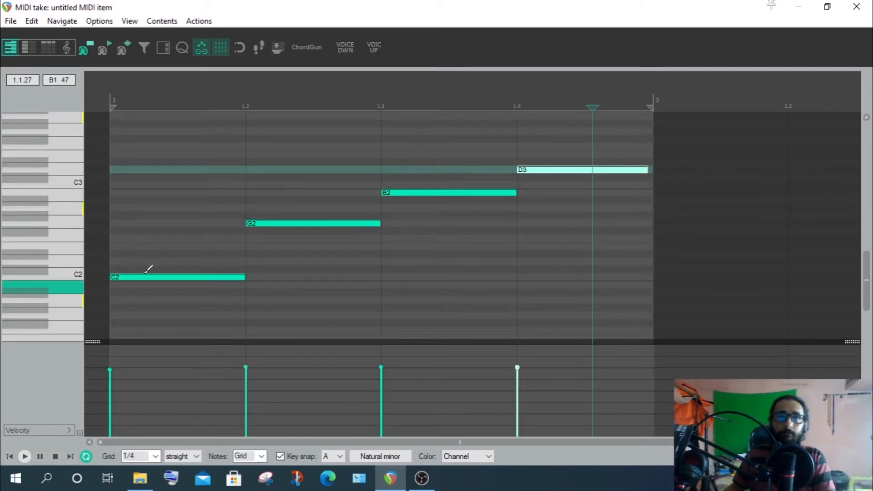
pyautogui.click(127, 278)
pyautogui.moveTo(113, 278); pyautogui.dragTo(116, 281)
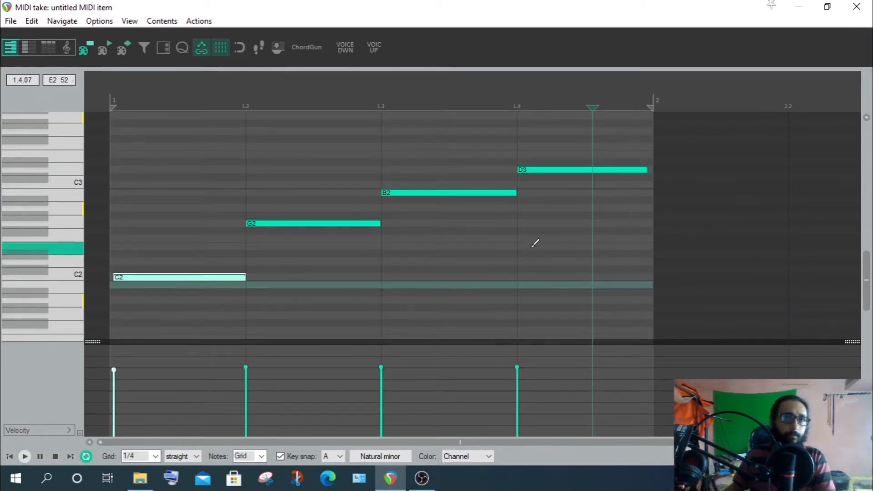
# Select all four notes and extend their ends together so each one overlaps the start of the following note
pyautogui.moveTo(624, 135); pyautogui.dragTo(181, 214)
pyautogui.moveTo(865, 341); pyautogui.dragTo(866, 295)
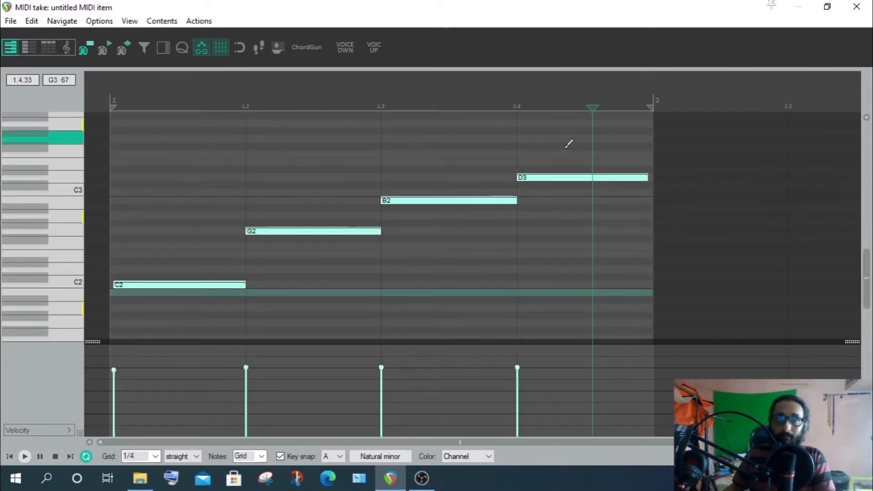
pyautogui.click(646, 180)
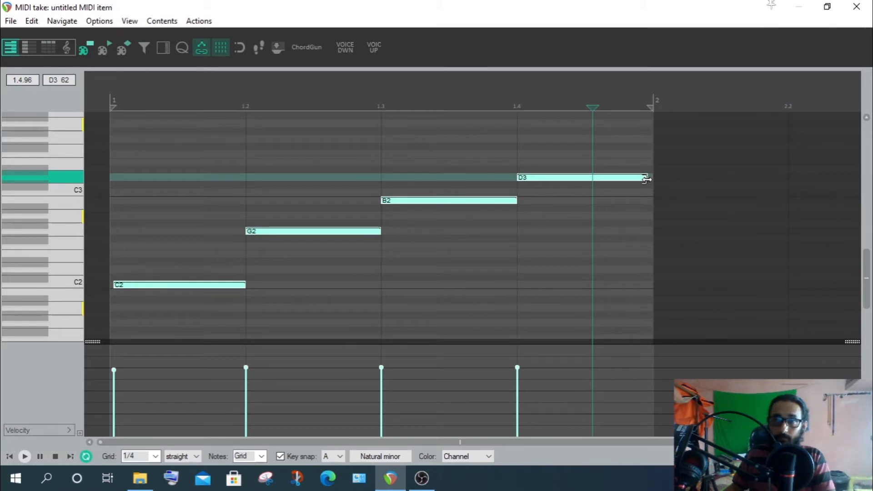
pyautogui.moveTo(646, 179); pyautogui.dragTo(656, 181)
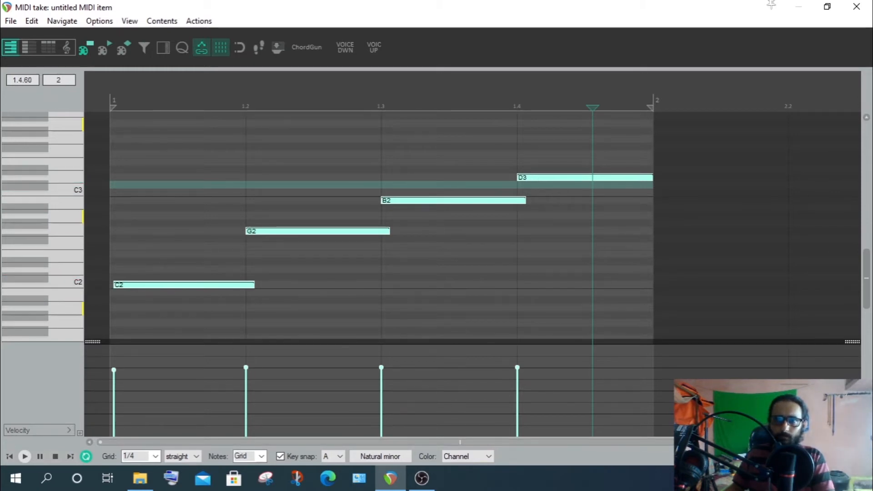
# Insert a very short D3 note at the start of the item, just ahead of the C2 note
pyautogui.moveTo(818, 442); pyautogui.dragTo(257, 454)
pyautogui.click(205, 238)
pyautogui.scroll(-2, 136, 243)
pyautogui.scroll(2, 134, 249)
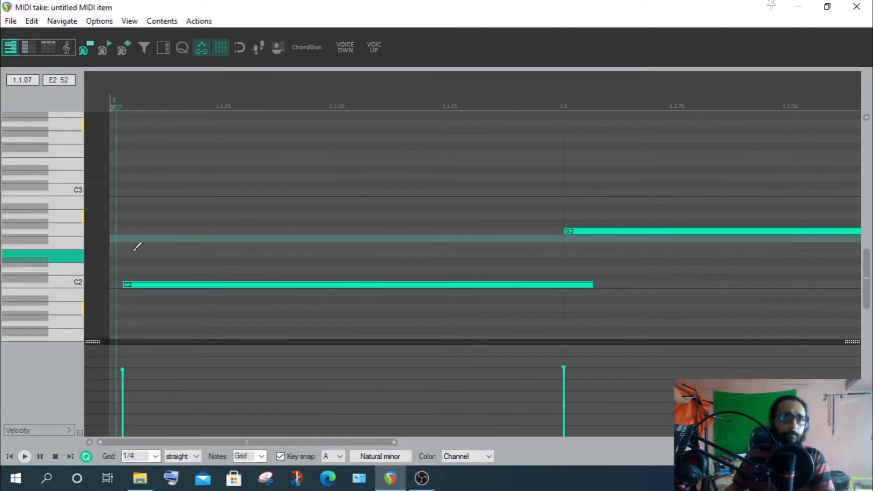
pyautogui.click(119, 177)
pyautogui.moveTo(713, 177)
pyautogui.mouseDown()
pyautogui.moveTo(460, 198)
pyautogui.moveTo(125, 195)
pyautogui.moveTo(122, 179)
pyautogui.moveTo(112, 181)
pyautogui.mouseUp()
pyautogui.click(105, 100)
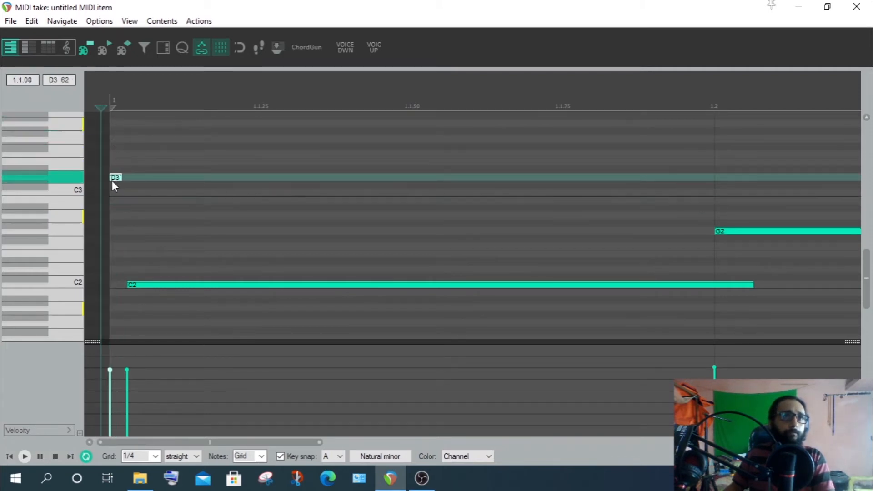
# Stretch the end of the short opening D3 note so that it reaches the start of the C2 note
pyautogui.click(112, 181)
pyautogui.scroll(6, 130, 178)
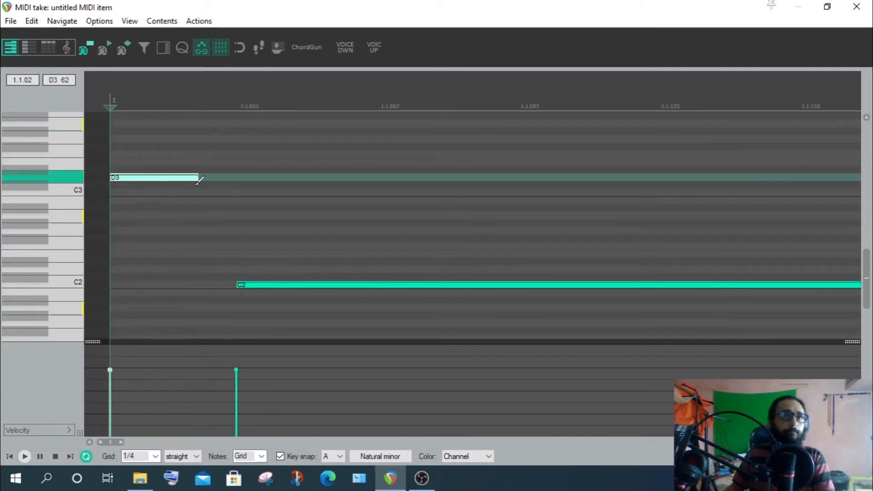
pyautogui.scroll(-1, 200, 180)
pyautogui.moveTo(176, 178); pyautogui.dragTo(208, 178)
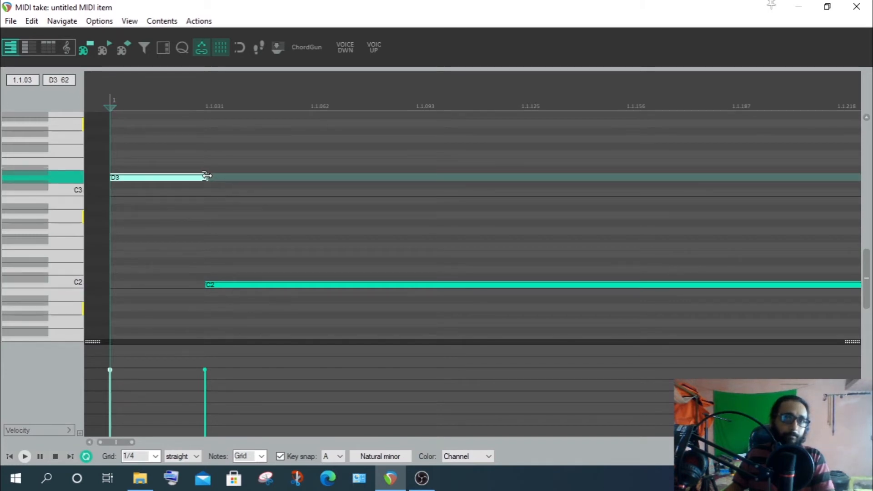
pyautogui.click(208, 106)
pyautogui.scroll(3, 220, 257)
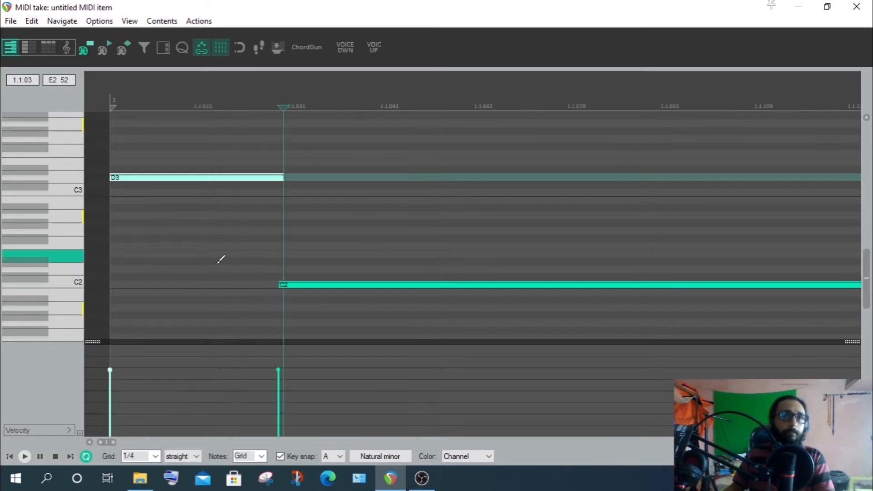
pyautogui.scroll(-6, 343, 197)
pyautogui.scroll(-5, 344, 209)
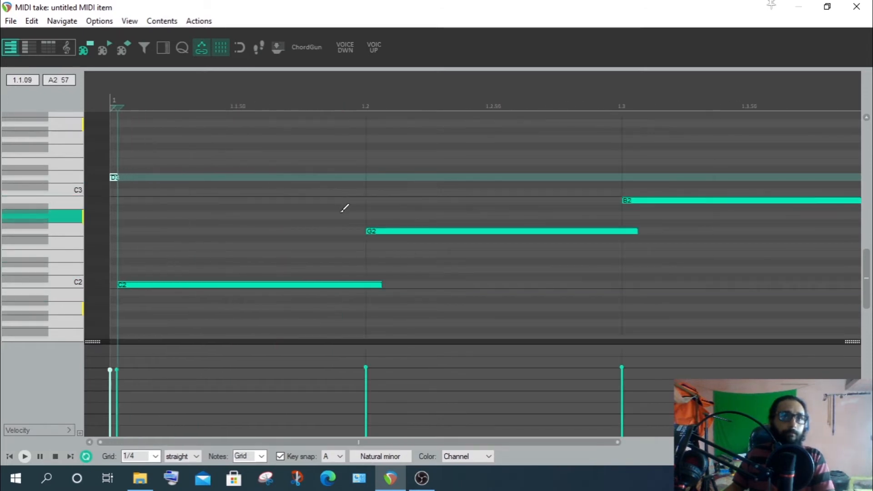
# Close and reopen the item's MIDI editor, play the notes from the start of measure 1 and stop playback
pyautogui.click(858, 7)
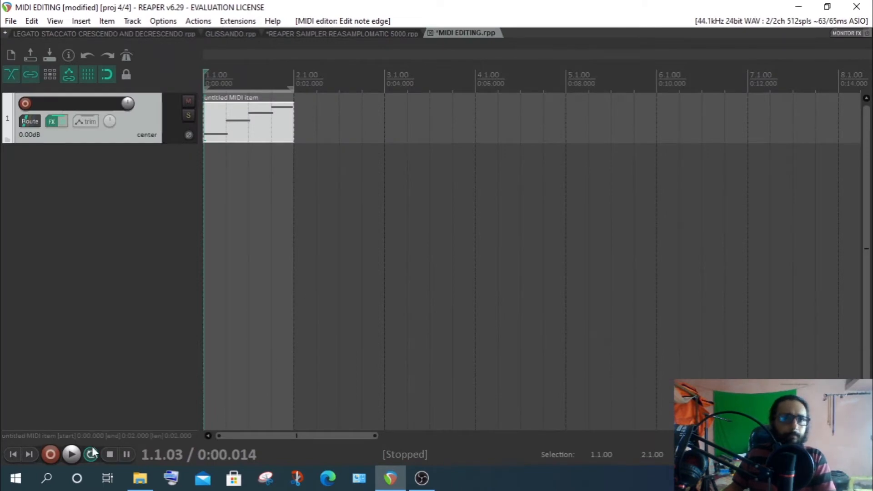
pyautogui.doubleClick(248, 110)
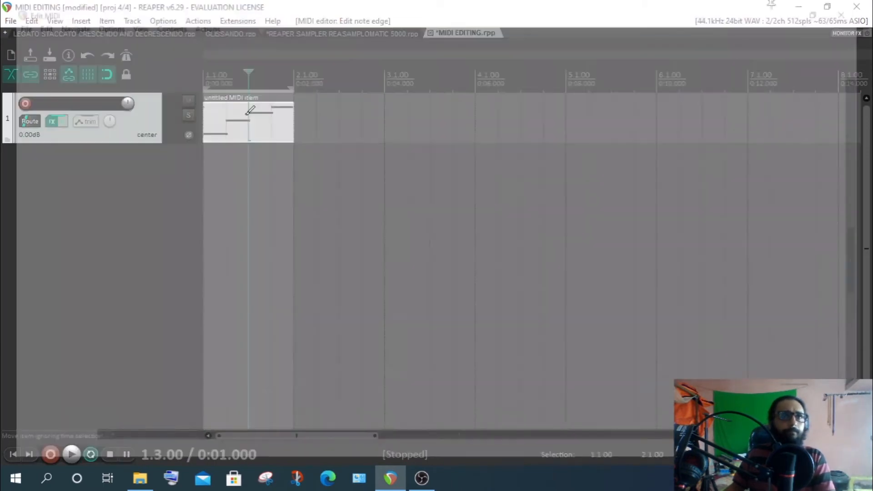
pyautogui.click(109, 104)
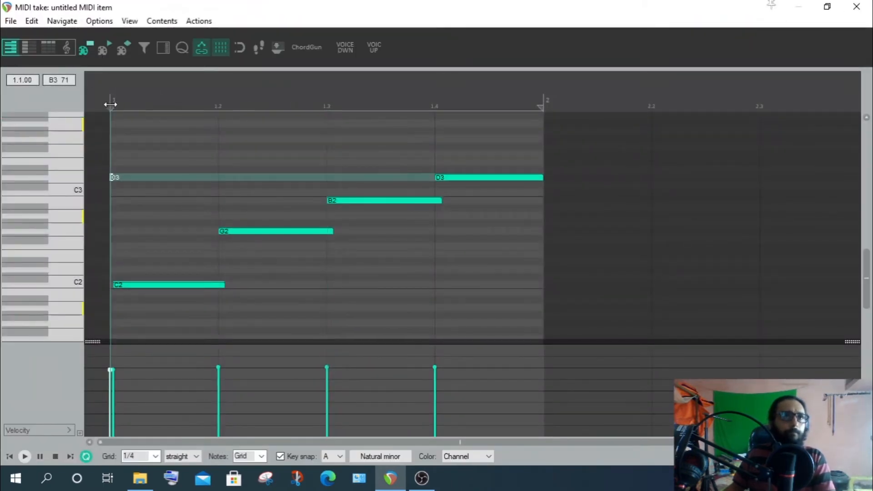
pyautogui.click(25, 455)
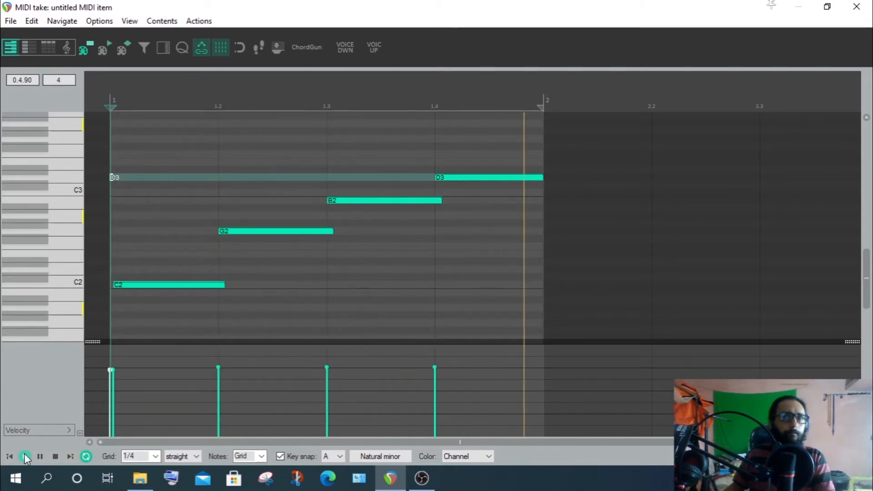
pyautogui.click(55, 456)
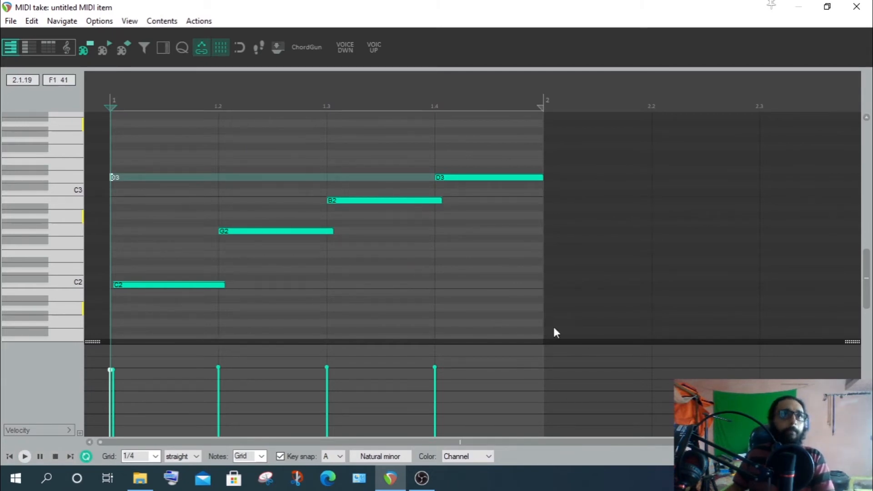
# Replay the item to hear the glide from the short opening D3 note into C2, and stop playback
pyautogui.scroll(3, 192, 231)
pyautogui.scroll(-2, 213, 290)
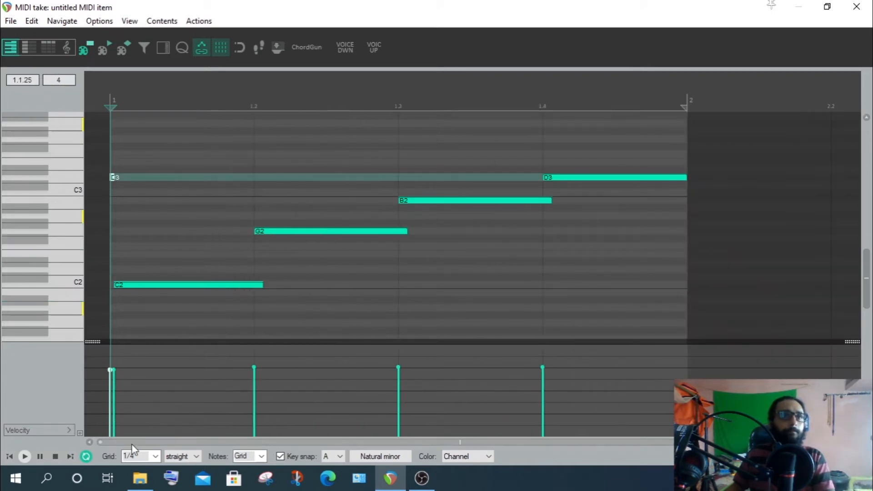
pyautogui.click(26, 456)
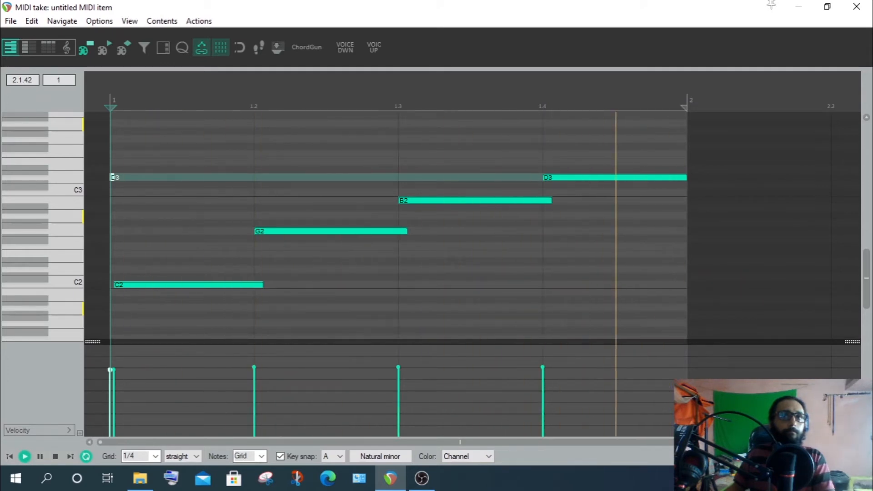
pyautogui.click(56, 457)
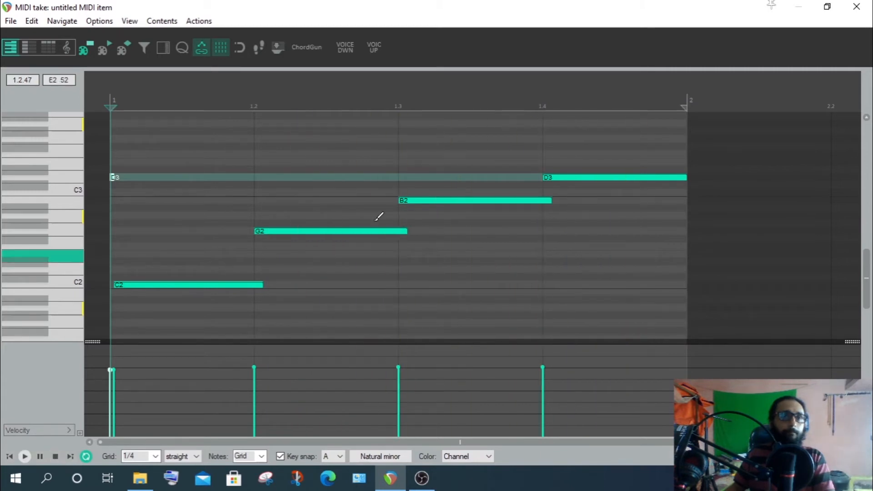
# Turn grid snapping back on, play the item with the short opening note moved down to C3, and stop playback
pyautogui.click(240, 49)
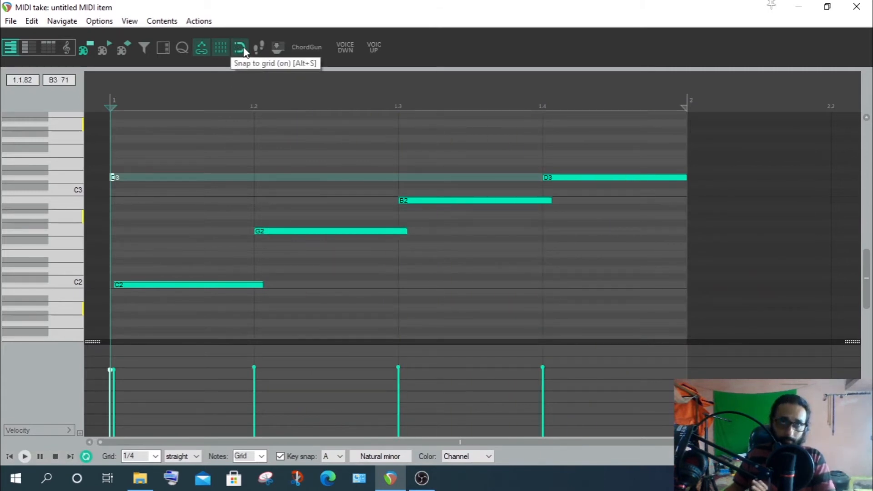
pyautogui.click(25, 456)
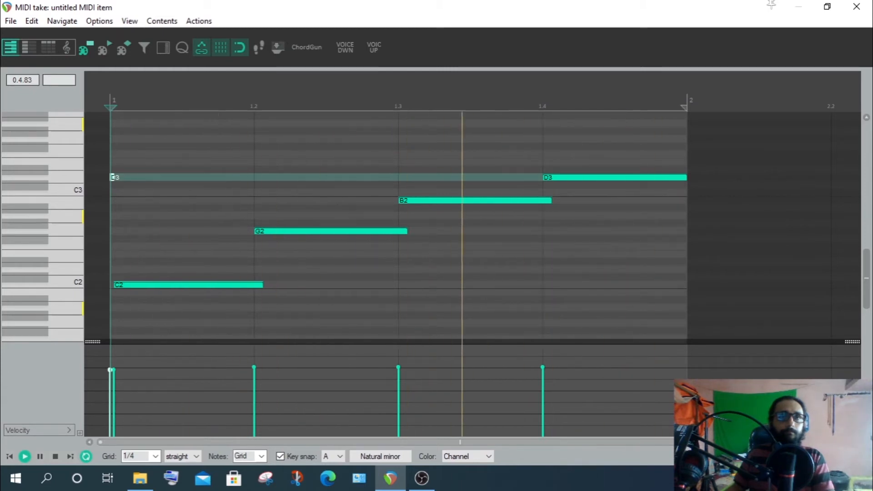
pyautogui.press('space')
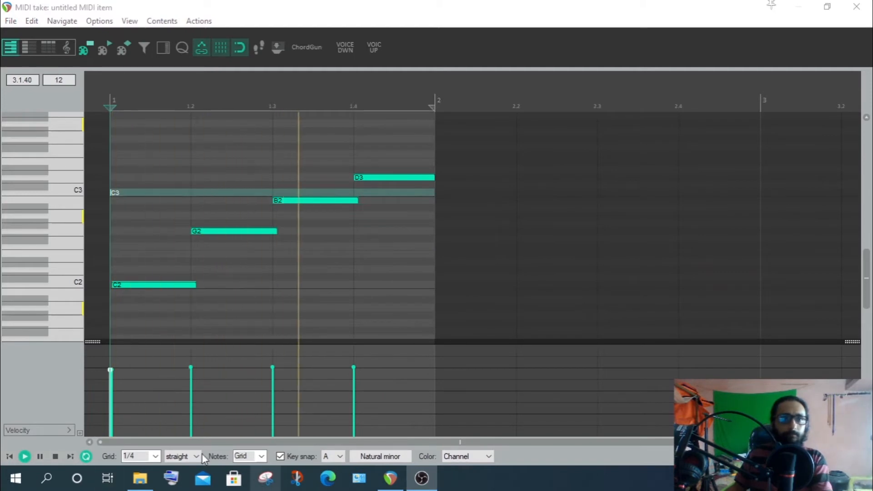
pyautogui.scroll(6, 97, 156)
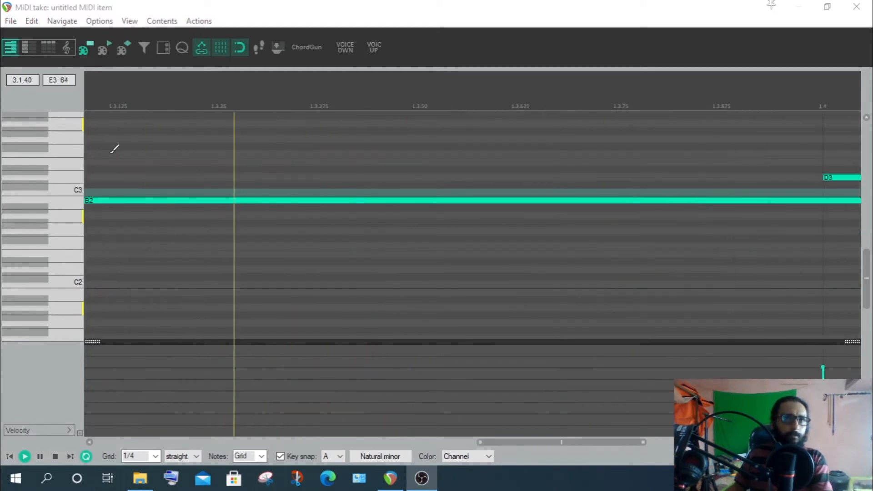
pyautogui.scroll(-6, 116, 155)
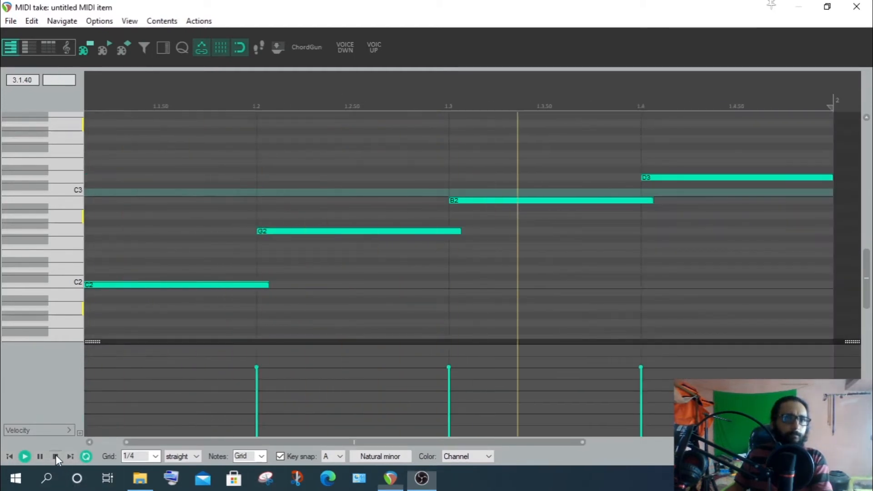
pyautogui.press('space')
# Inspect the start of the item, selecting the C2 note and the short C3 note before it in turn
pyautogui.scroll(6, 159, 265)
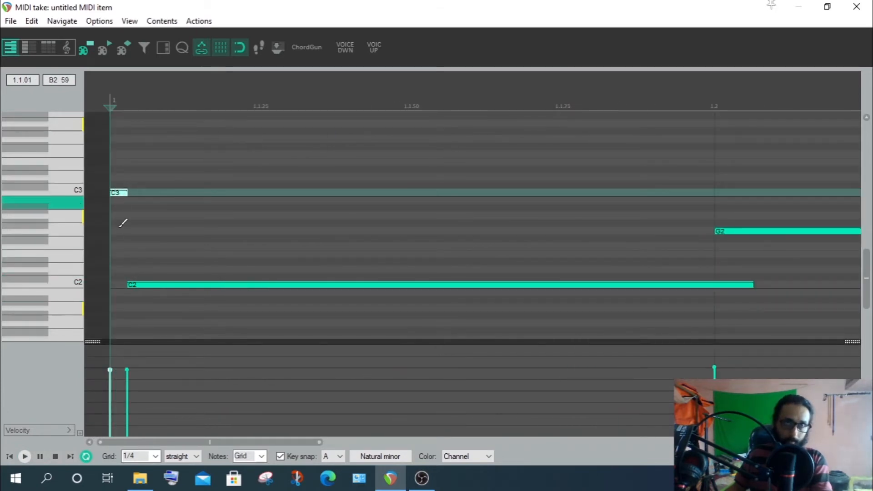
pyautogui.click(134, 285)
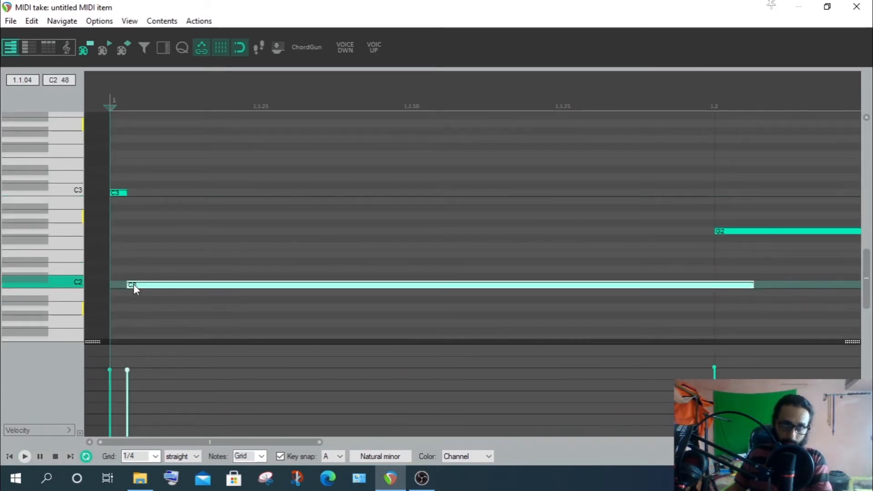
pyautogui.click(121, 193)
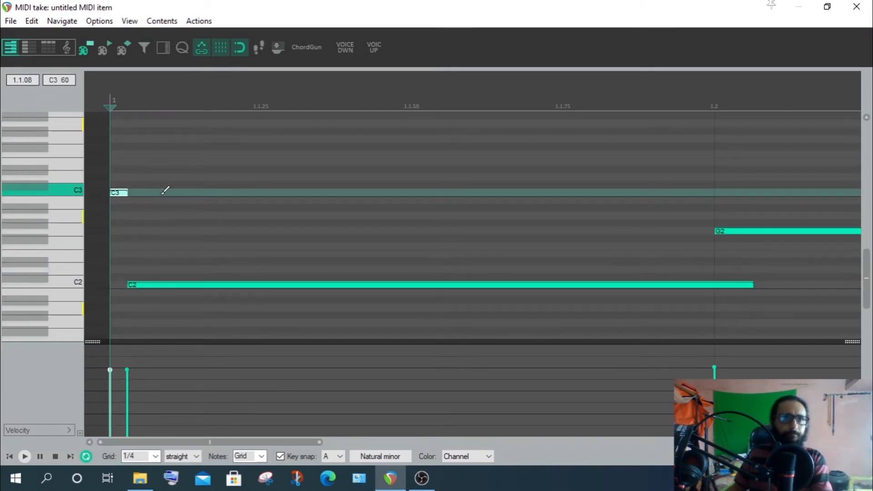
pyautogui.scroll(-2, 165, 190)
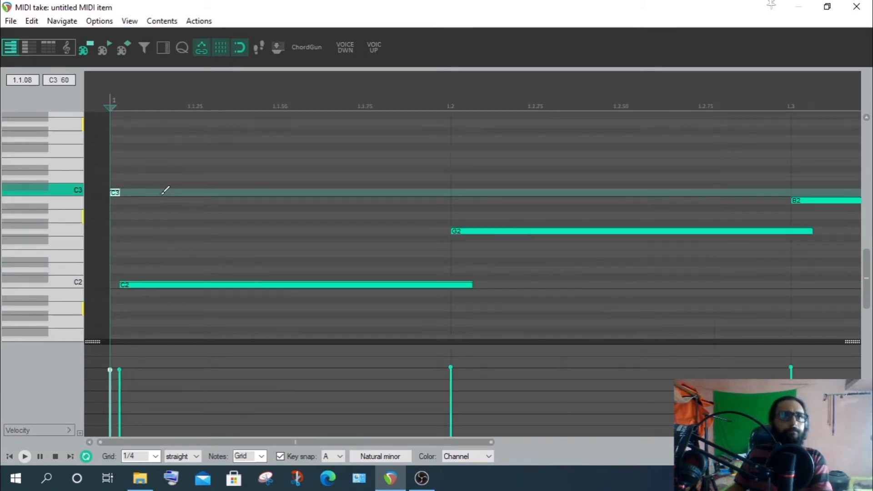
# Play the item with the short C3 opening note, stop playback and examine the notes at its start
pyautogui.click(26, 457)
pyautogui.scroll(-2, 760, 305)
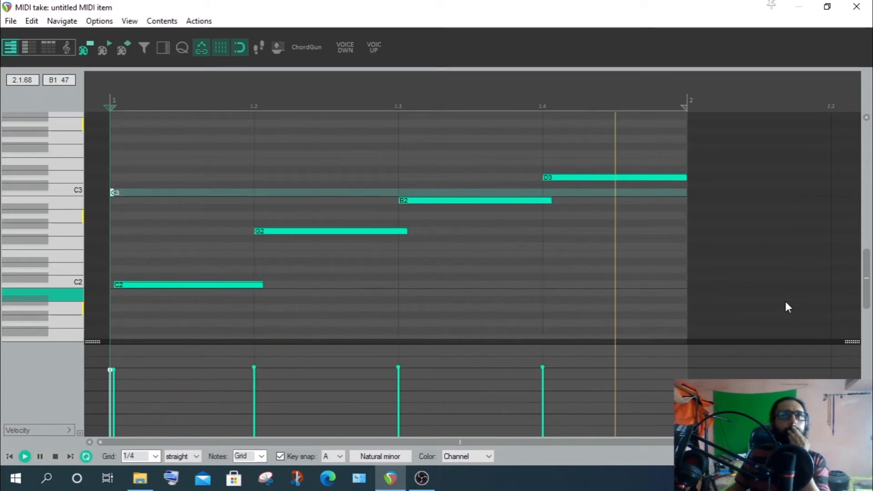
pyautogui.click(59, 455)
pyautogui.scroll(3, 118, 284)
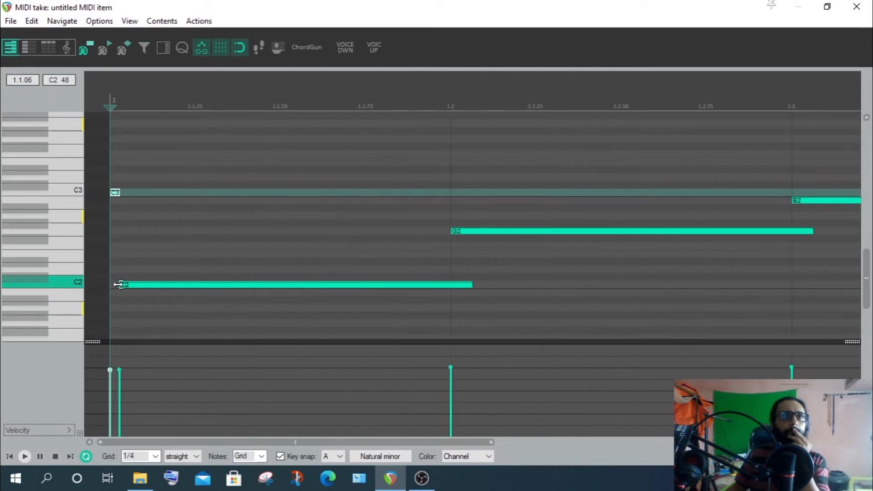
pyautogui.scroll(1, 123, 285)
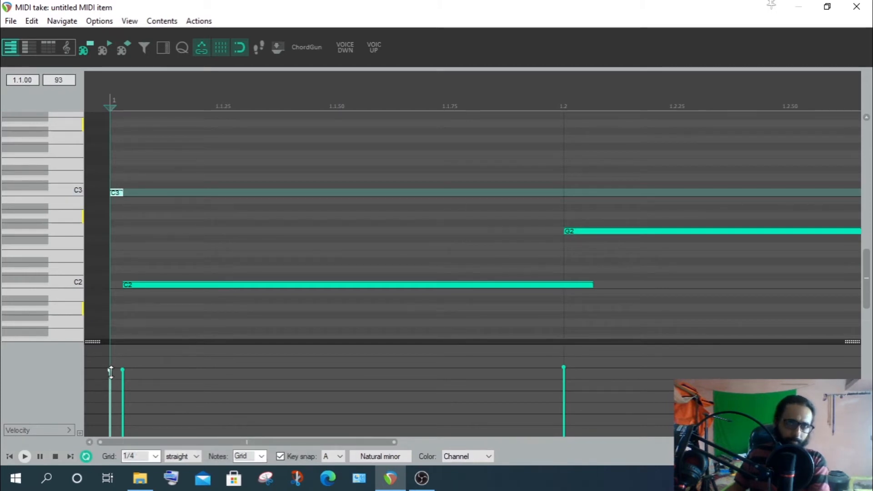
# Mute the short opening C3 note, play the item without it and stop playback
pyautogui.rightClick(115, 193)
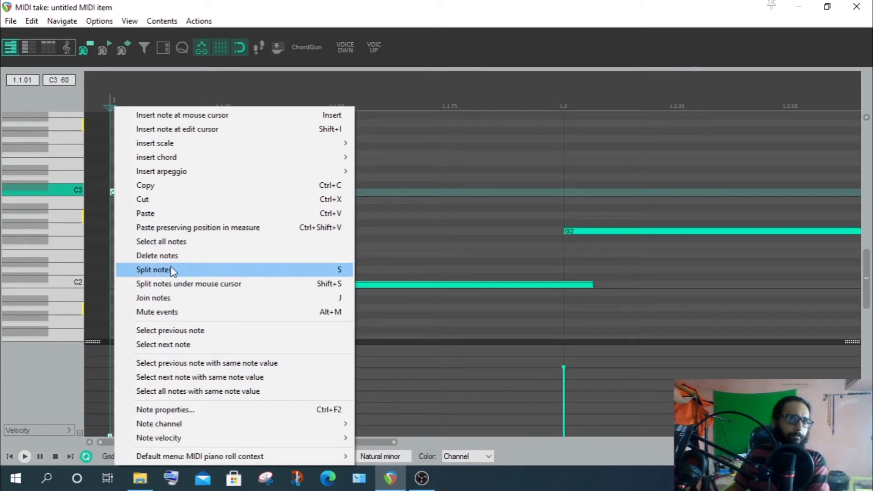
pyautogui.click(177, 312)
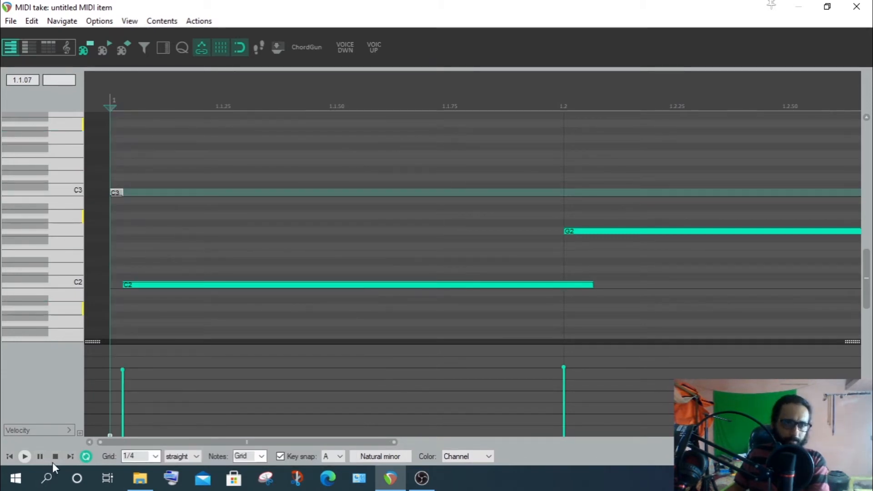
pyautogui.click(28, 457)
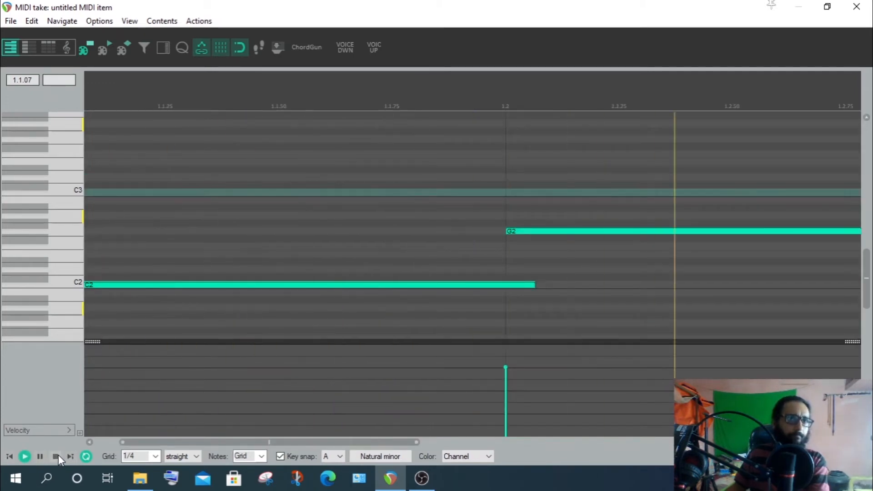
pyautogui.click(57, 456)
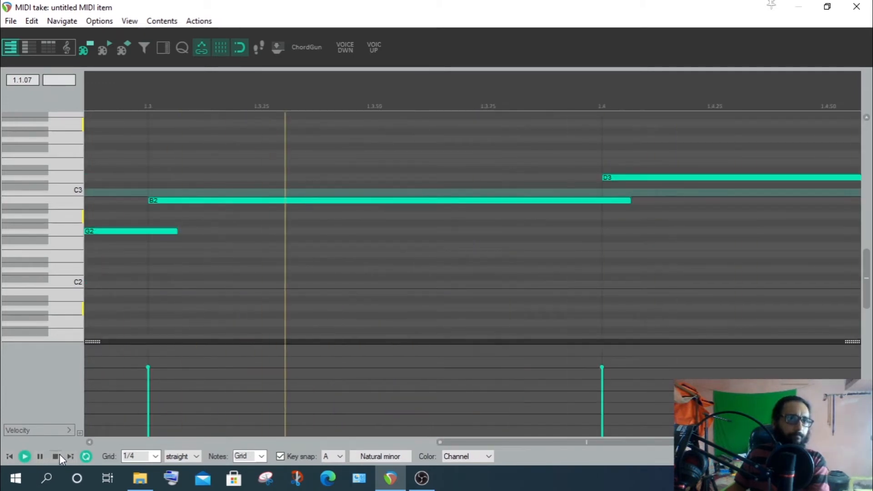
pyautogui.scroll(-3, 160, 312)
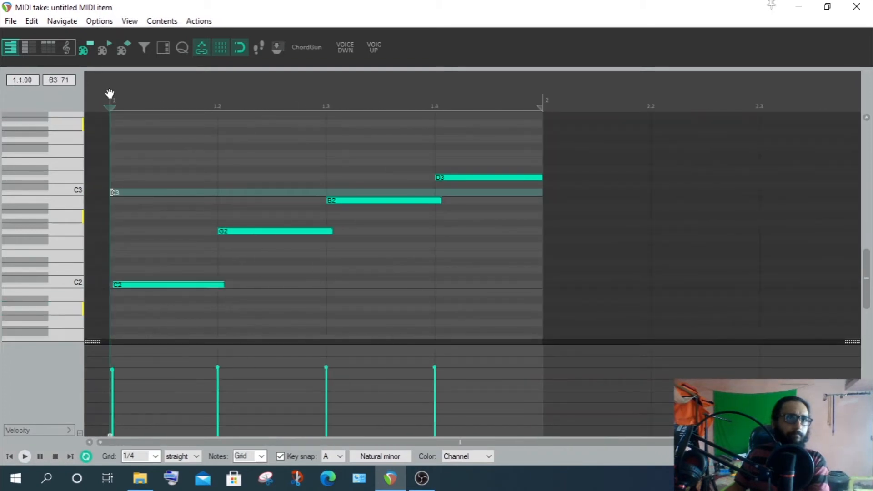
# Scrub across the start of the item with the opening C3 note muted, and unmute that note
pyautogui.click(97, 110)
pyautogui.moveTo(124, 121)
pyautogui.mouseDown()
pyautogui.moveTo(229, 166)
pyautogui.moveTo(205, 175)
pyautogui.moveTo(227, 182)
pyautogui.moveTo(210, 187)
pyautogui.moveTo(238, 195)
pyautogui.mouseUp()
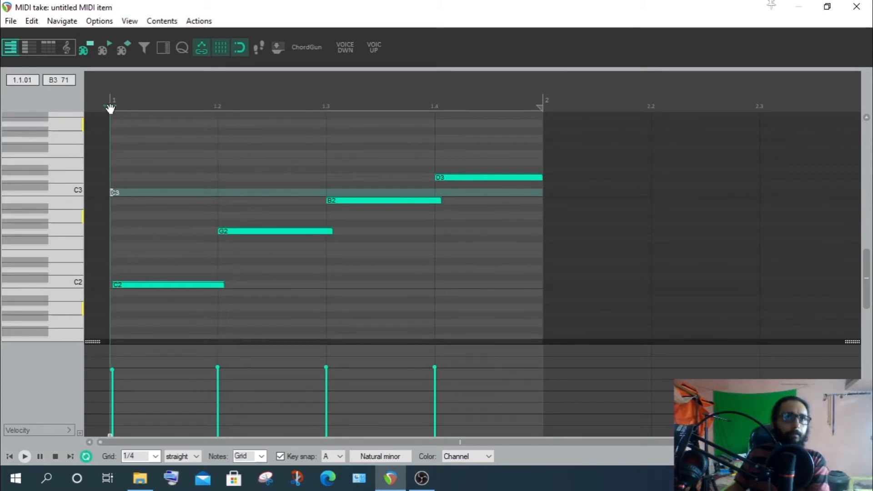
pyautogui.moveTo(110, 108); pyautogui.dragTo(122, 114)
pyautogui.scroll(8, 117, 121)
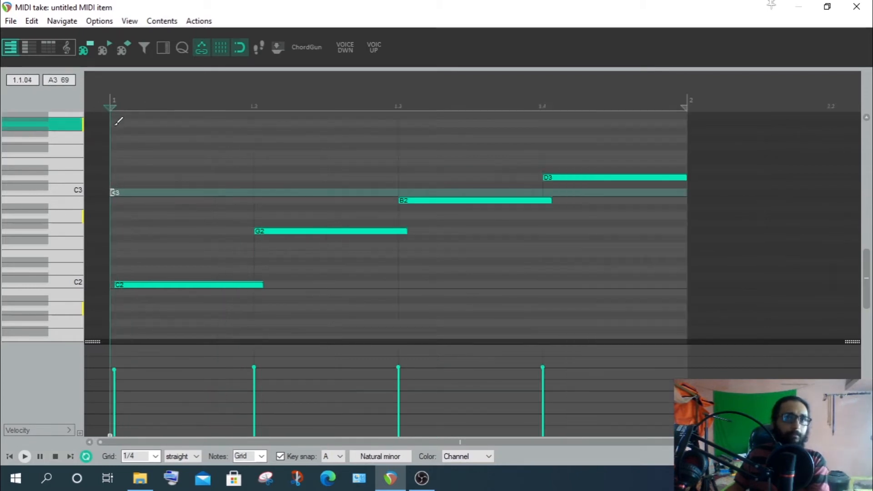
pyautogui.rightClick(119, 192)
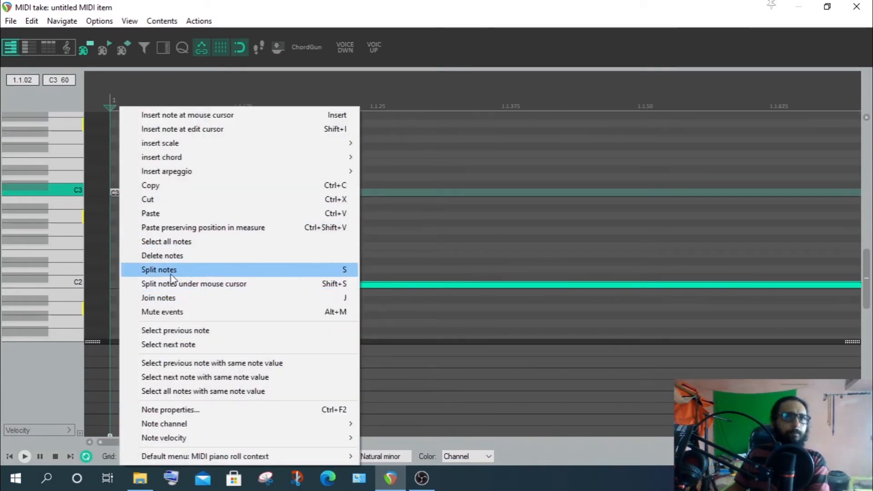
pyautogui.click(171, 312)
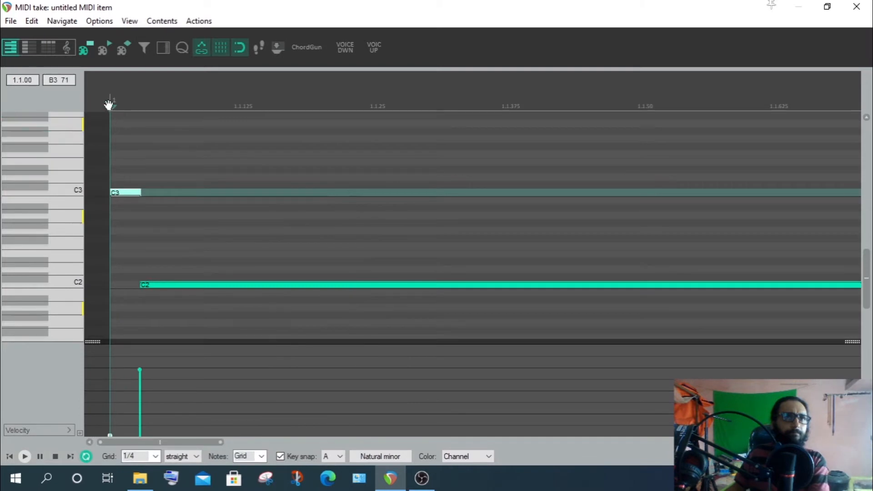
# Scrub over the opening C3 and C2 notes, raising the C3 note's velocity to match C2's
pyautogui.moveTo(127, 109); pyautogui.dragTo(156, 149)
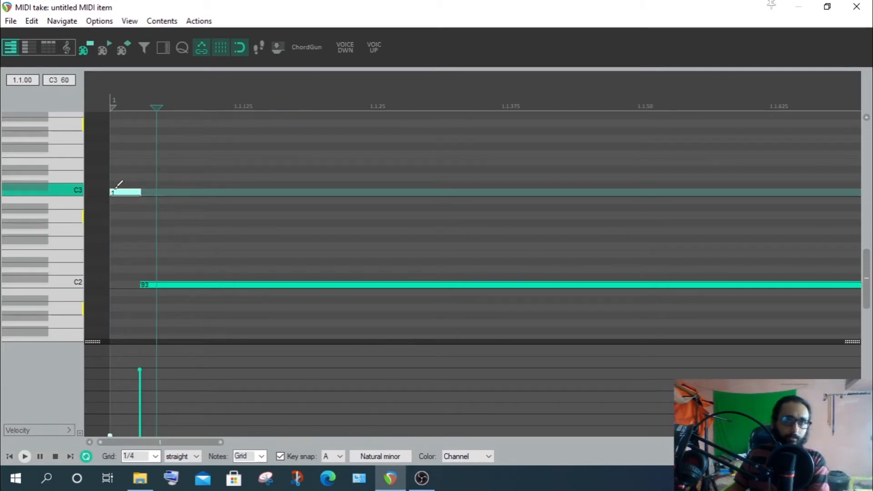
pyautogui.moveTo(156, 108); pyautogui.dragTo(155, 134)
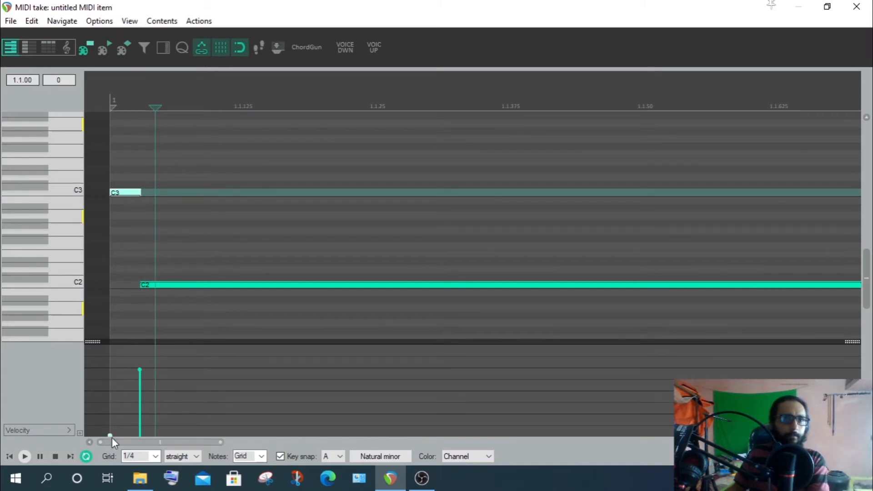
pyautogui.moveTo(111, 435); pyautogui.dragTo(105, 369)
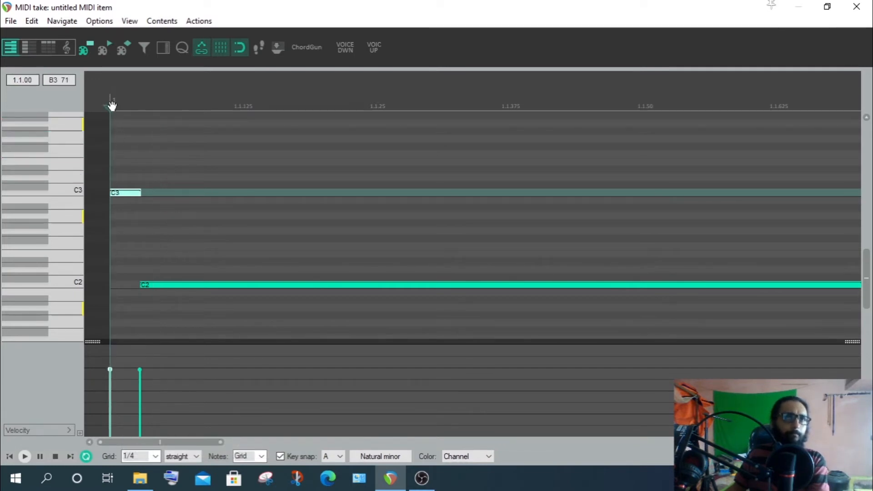
pyautogui.moveTo(113, 107); pyautogui.dragTo(152, 126)
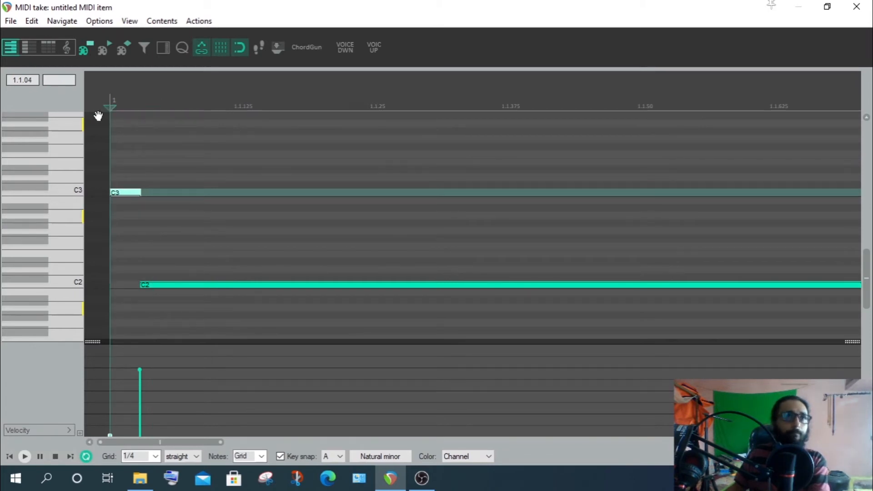
# Scrub back and forth over the boundary between the short C3 note and C2 to hear the glide
pyautogui.moveTo(118, 115)
pyautogui.mouseDown()
pyautogui.moveTo(141, 120)
pyautogui.moveTo(113, 121)
pyautogui.moveTo(127, 124)
pyautogui.mouseUp()
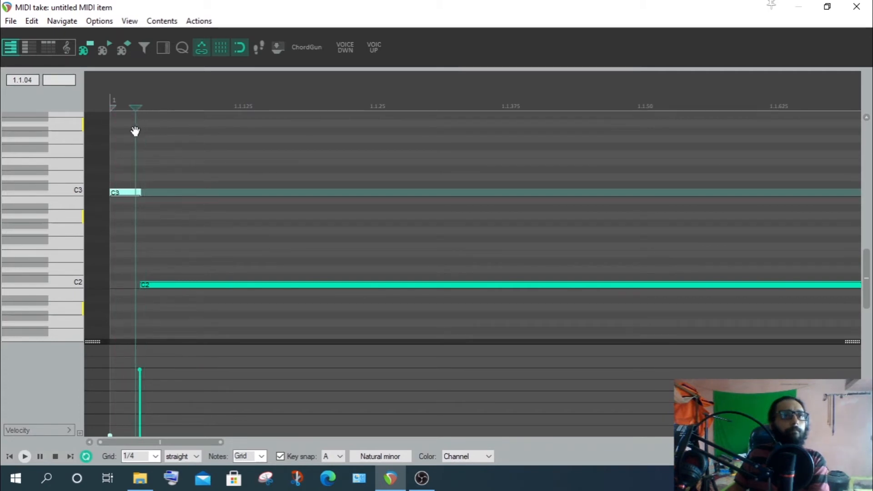
pyautogui.moveTo(145, 133); pyautogui.dragTo(153, 170)
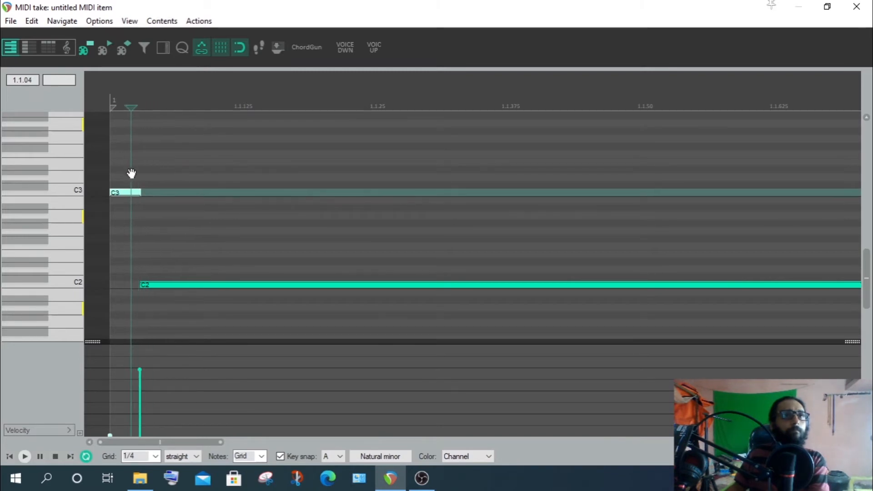
pyautogui.moveTo(152, 181); pyautogui.dragTo(119, 186)
pyautogui.scroll(-3, 210, 207)
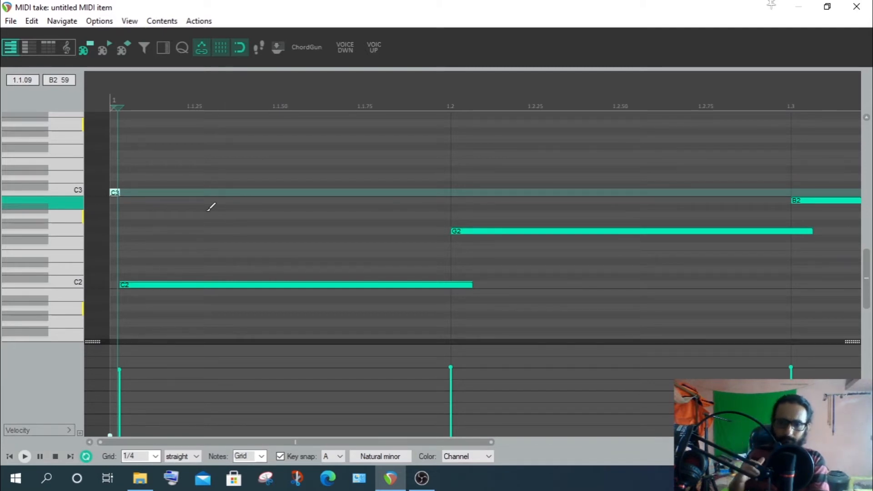
pyautogui.scroll(4, 211, 207)
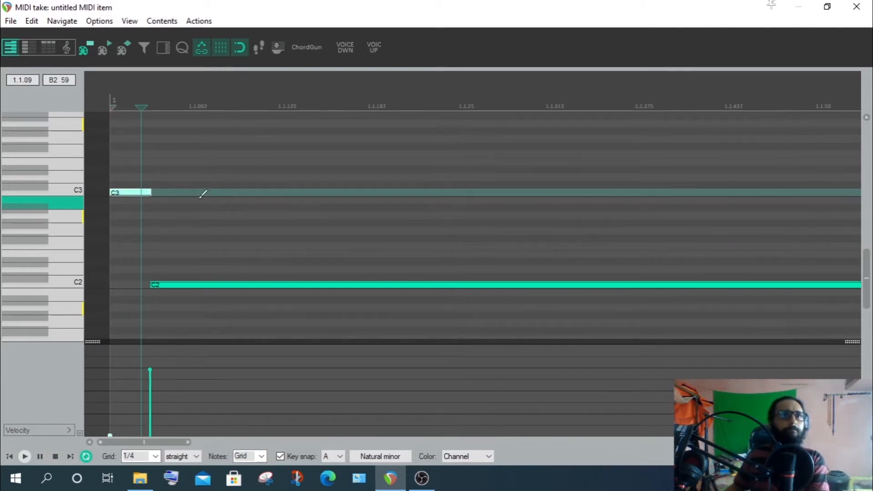
pyautogui.moveTo(146, 107)
pyautogui.mouseDown()
pyautogui.moveTo(165, 114)
pyautogui.moveTo(137, 109)
pyautogui.mouseUp()
pyautogui.scroll(-8, 310, 180)
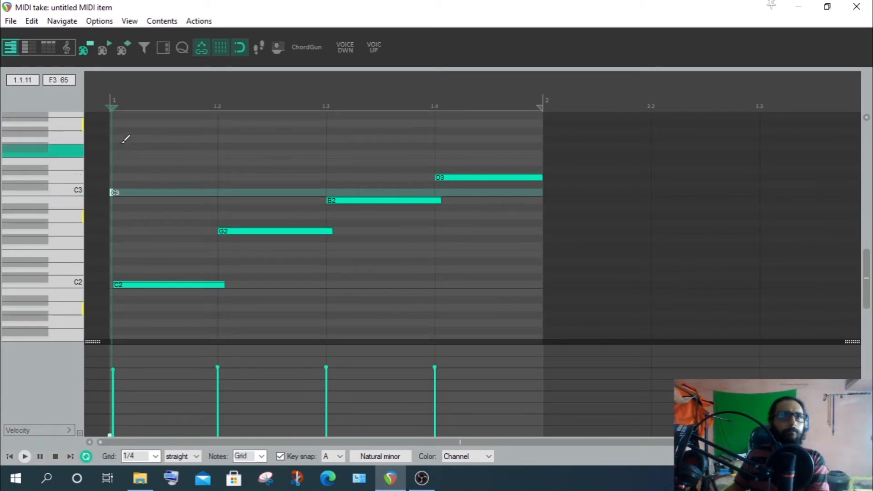
# Return the edit cursor to the item's start and audition the passage from C3 into C2 in small cursor moves
pyautogui.click(96, 109)
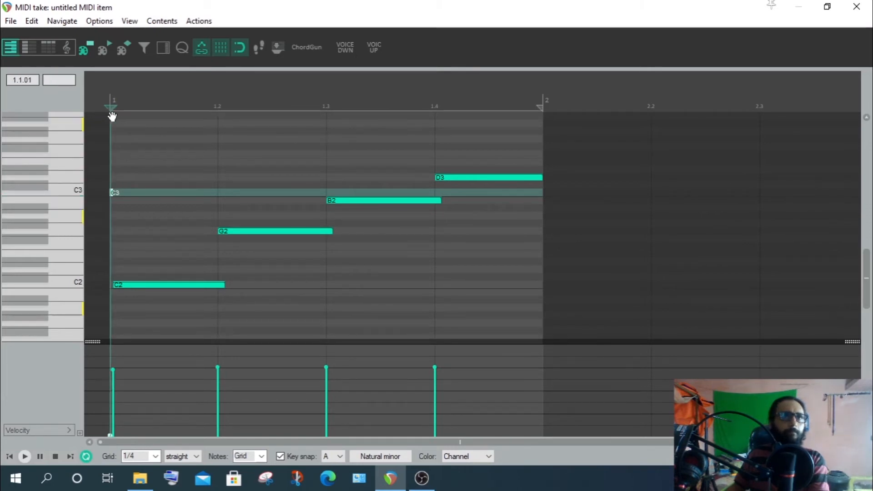
pyautogui.press('space')
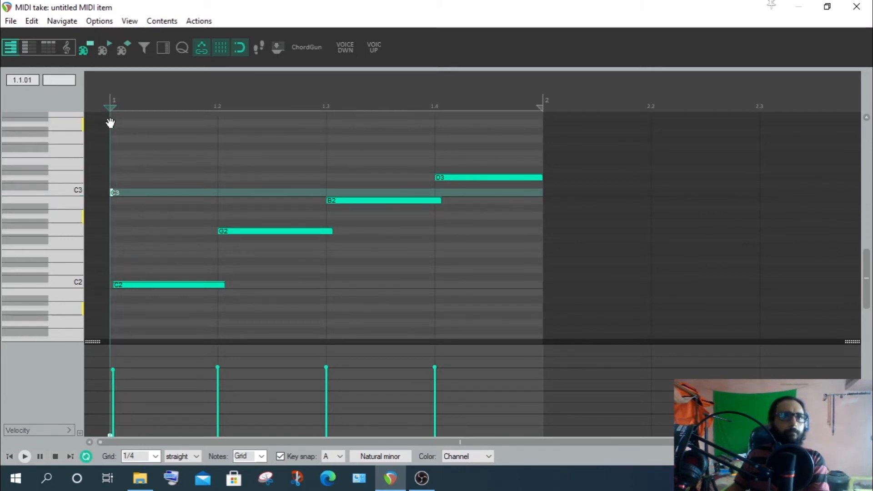
pyautogui.scroll(3, 115, 125)
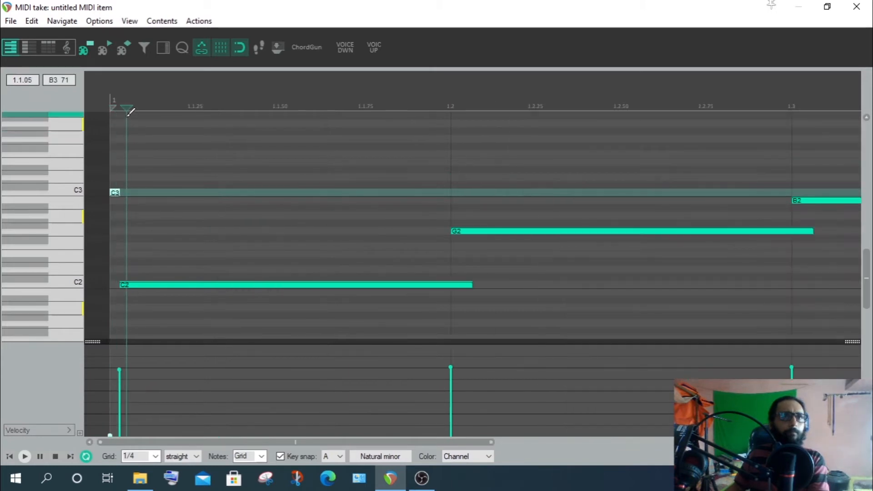
pyautogui.click(117, 105)
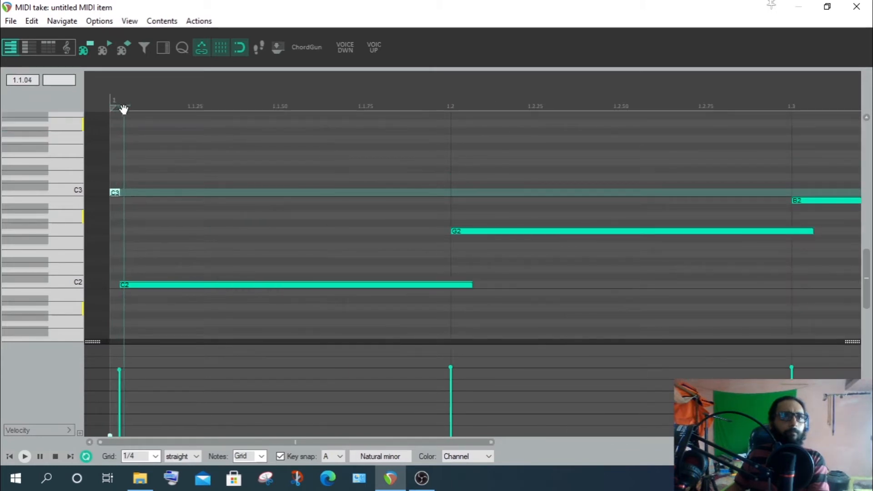
pyautogui.scroll(3, 130, 154)
pyautogui.scroll(2, 146, 187)
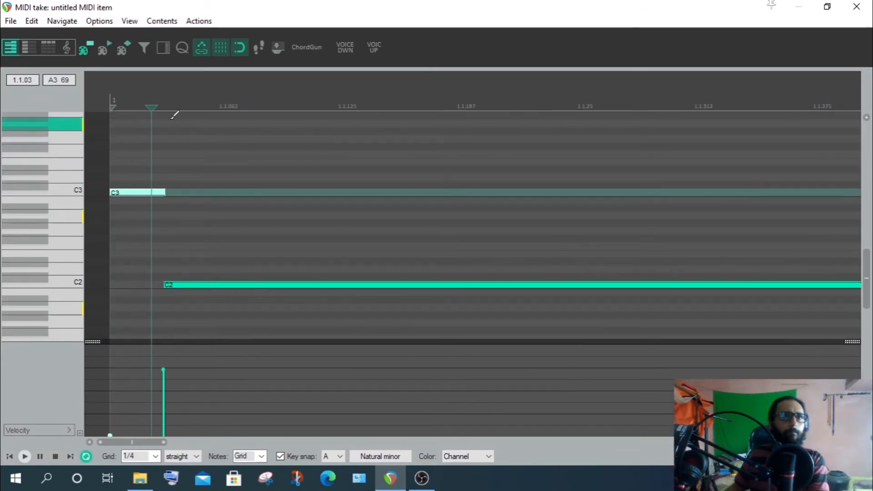
pyautogui.moveTo(152, 109); pyautogui.dragTo(189, 123)
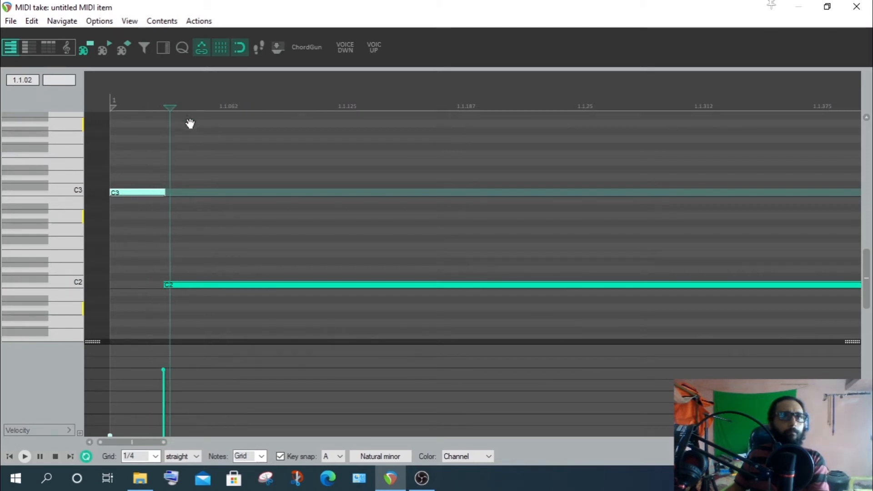
# Scrub through the overlapping G2, B2 and D3 notes, checking the transition into D3 at beat 1.4
pyautogui.click(503, 161)
pyautogui.scroll(-3, 523, 159)
pyautogui.scroll(-3, 527, 157)
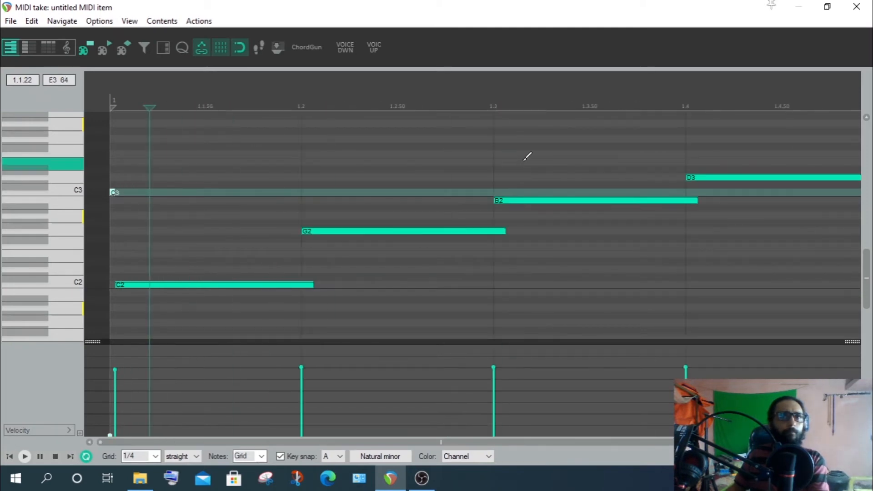
pyautogui.click(282, 103)
pyautogui.moveTo(296, 107)
pyautogui.mouseDown()
pyautogui.moveTo(287, 109)
pyautogui.moveTo(324, 127)
pyautogui.moveTo(293, 129)
pyautogui.moveTo(308, 133)
pyautogui.moveTo(288, 140)
pyautogui.moveTo(328, 153)
pyautogui.moveTo(290, 159)
pyautogui.moveTo(318, 170)
pyautogui.moveTo(461, 191)
pyautogui.moveTo(559, 226)
pyautogui.moveTo(756, 271)
pyautogui.mouseUp()
pyautogui.click(684, 102)
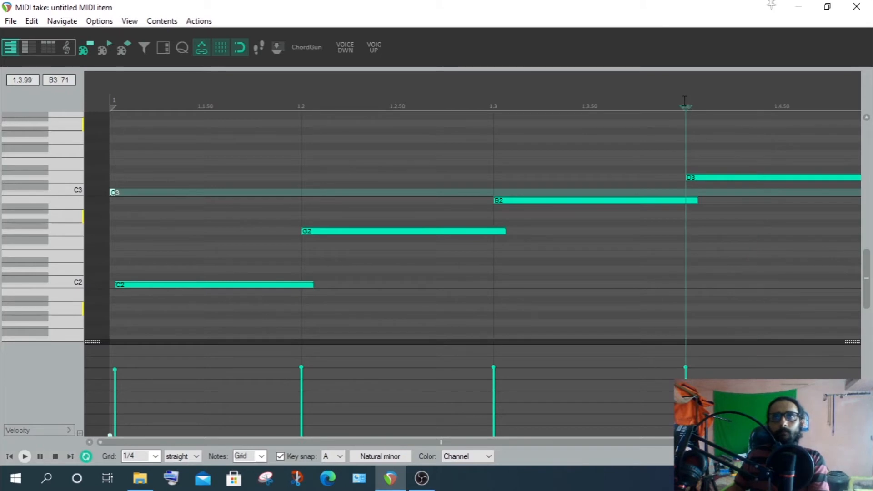
pyautogui.moveTo(687, 109); pyautogui.dragTo(694, 111)
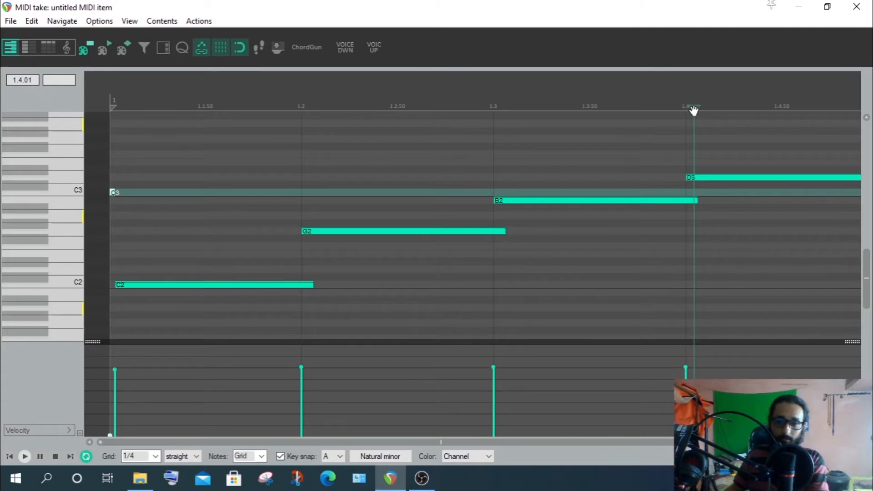
pyautogui.moveTo(693, 110)
pyautogui.mouseDown()
pyautogui.moveTo(680, 114)
pyautogui.moveTo(696, 120)
pyautogui.moveTo(676, 129)
pyautogui.moveTo(732, 146)
pyautogui.moveTo(674, 161)
pyautogui.moveTo(752, 176)
pyautogui.mouseUp()
# Inspect the overlap of B2 and D3 near the item's end by scrubbing across beat 1.4
pyautogui.scroll(-3, 589, 179)
pyautogui.scroll(4, 503, 182)
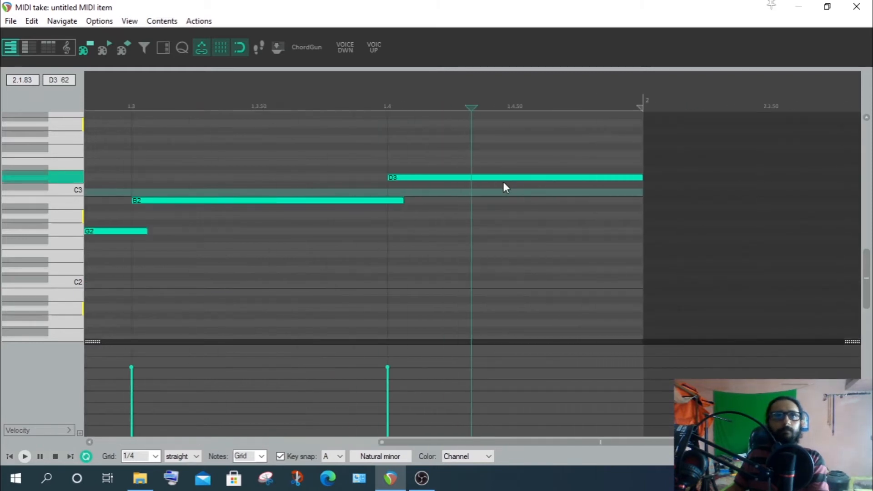
pyautogui.click(379, 108)
pyautogui.moveTo(386, 107)
pyautogui.mouseDown()
pyautogui.moveTo(371, 111)
pyautogui.moveTo(428, 140)
pyautogui.moveTo(370, 158)
pyautogui.moveTo(416, 173)
pyautogui.moveTo(380, 189)
pyautogui.moveTo(412, 203)
pyautogui.mouseUp()
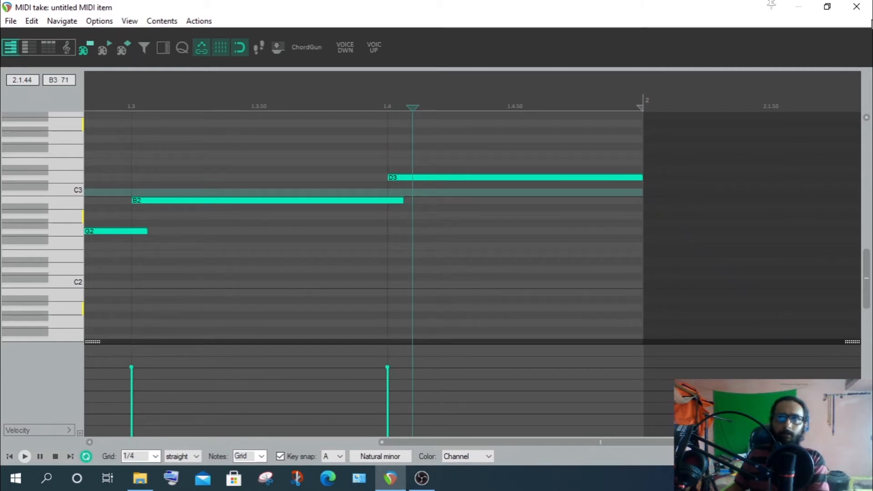
# Close the MIDI editor, look at Serum's voicing and portamento controls on track 1, and close the FX window
pyautogui.click(856, 8)
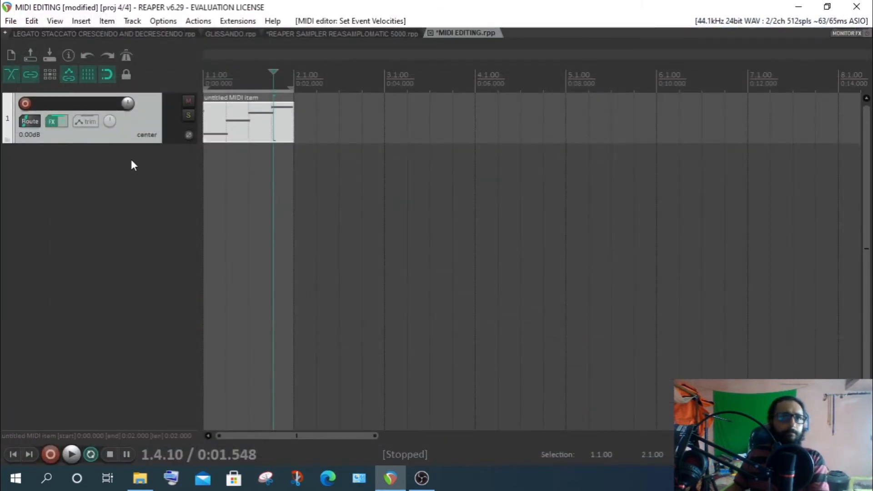
pyautogui.click(53, 121)
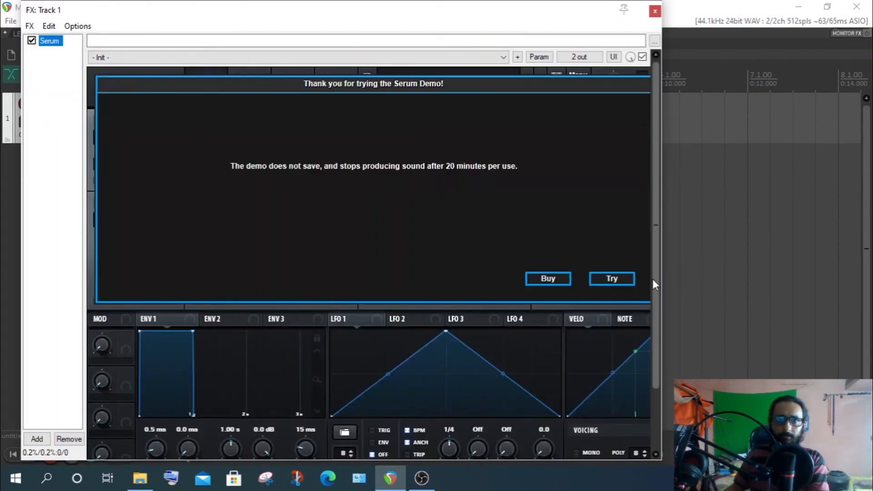
pyautogui.moveTo(598, 431); pyautogui.dragTo(598, 452)
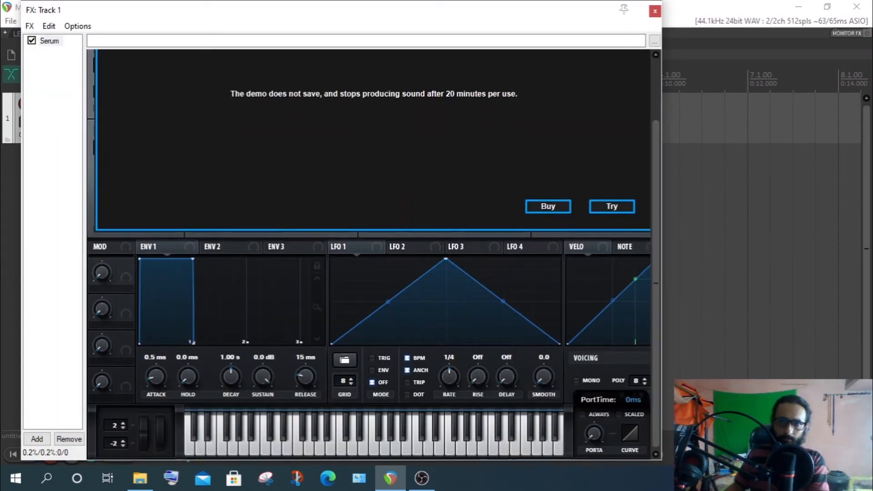
pyautogui.click(654, 11)
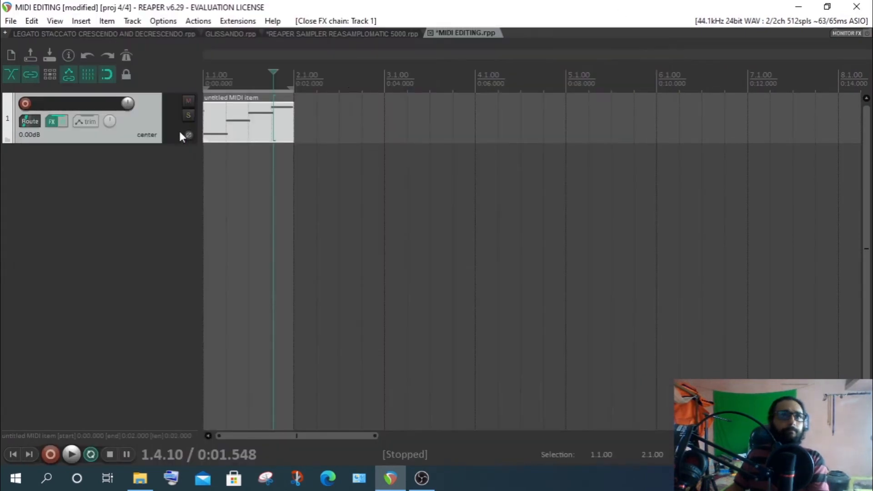
# Reopen the untitled MIDI item for editing and place the edit cursor at its start
pyautogui.click(233, 120)
pyautogui.doubleClick(234, 121)
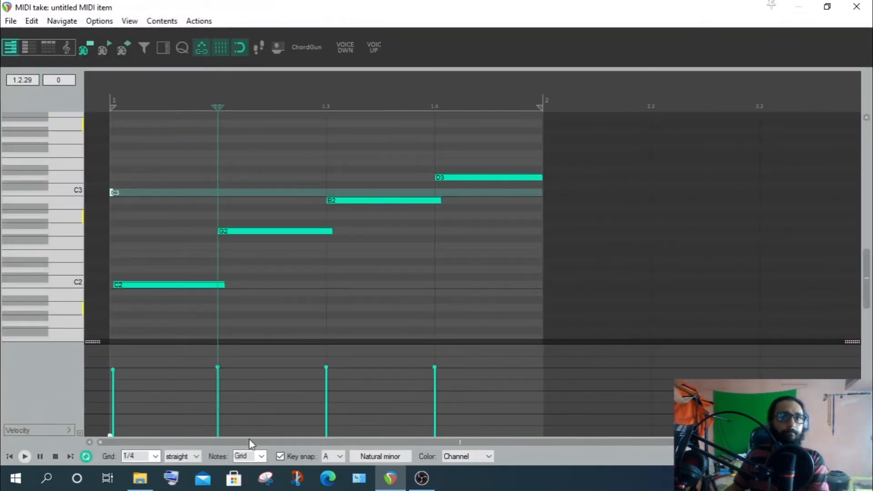
pyautogui.click(111, 103)
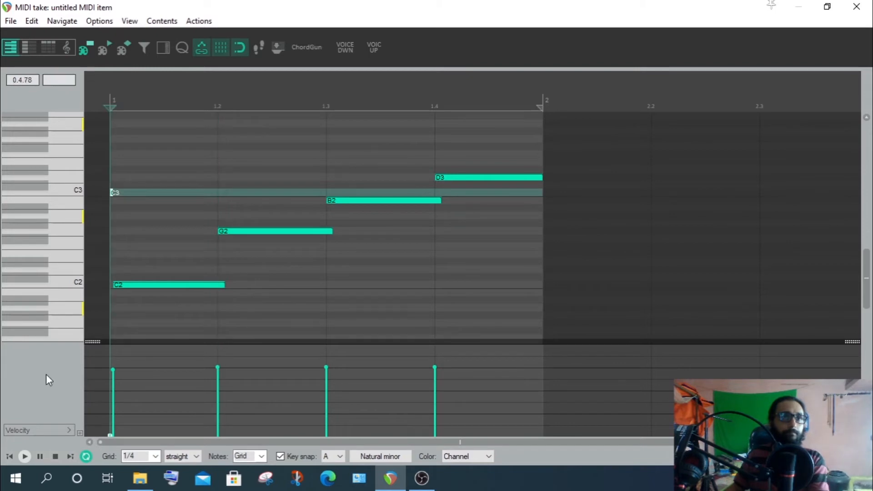
# Play the untitled item from its start, stop playback, and scrub across the overlap of B2 and D3 at beat 1.4
pyautogui.click(25, 456)
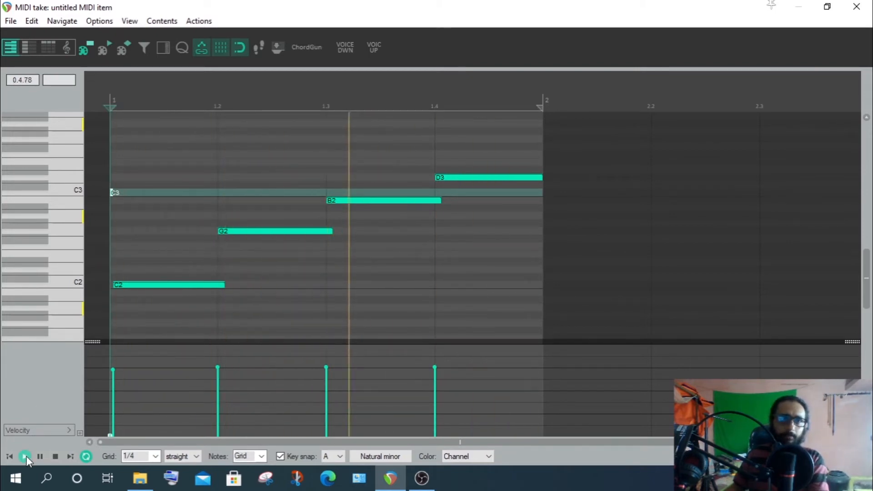
pyautogui.click(58, 457)
pyautogui.click(430, 108)
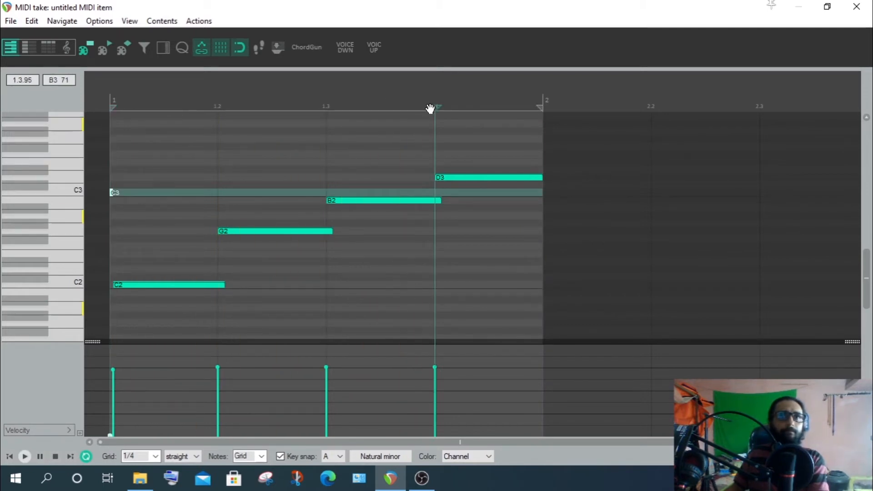
pyautogui.moveTo(436, 105)
pyautogui.mouseDown()
pyautogui.moveTo(424, 113)
pyautogui.moveTo(447, 122)
pyautogui.mouseUp()
pyautogui.scroll(3, 444, 162)
pyautogui.click(366, 108)
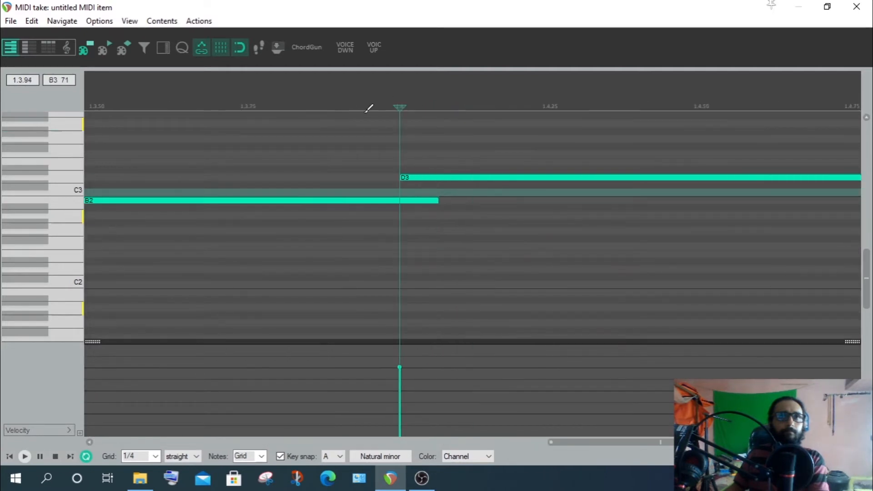
pyautogui.moveTo(399, 106); pyautogui.dragTo(456, 232)
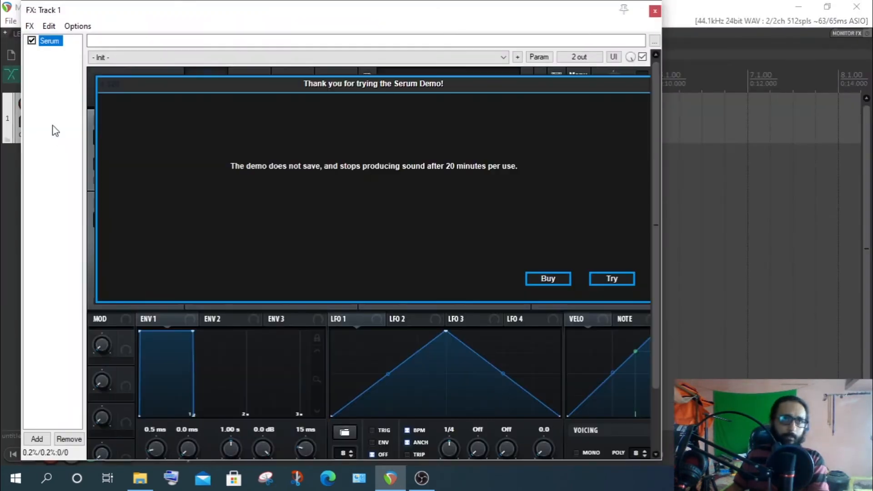
# Dismiss Serum's demo notice on track 1, look at its voicing and portamento controls, and close the FX window
pyautogui.click(609, 278)
pyautogui.moveTo(655, 296); pyautogui.dragTo(657, 438)
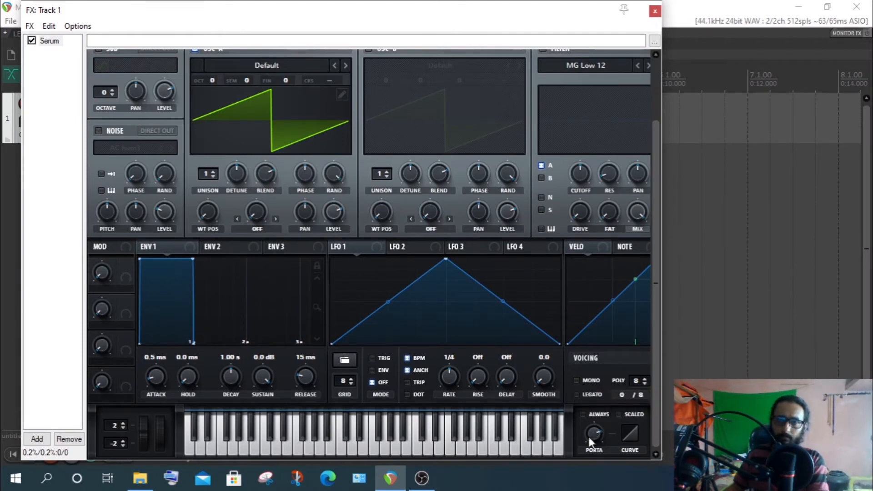
pyautogui.click(655, 10)
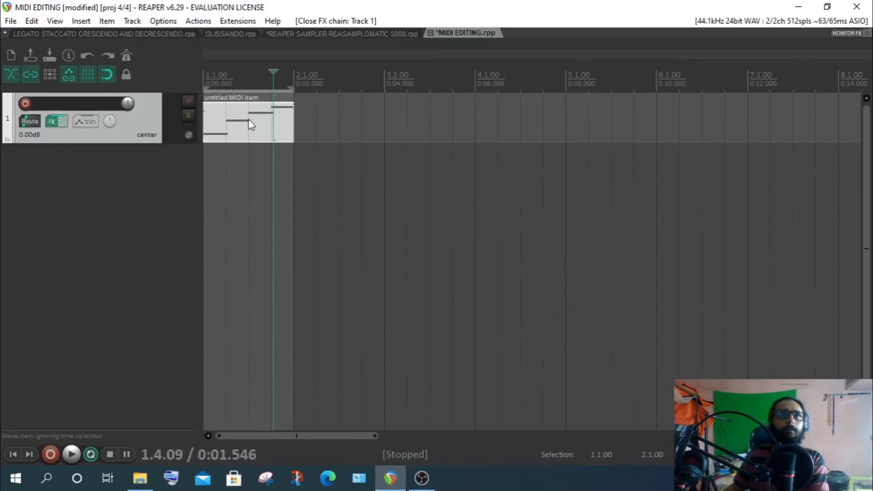
# Reopen the untitled MIDI item, play its overlapping notes from the start, and stop playback
pyautogui.doubleClick(212, 123)
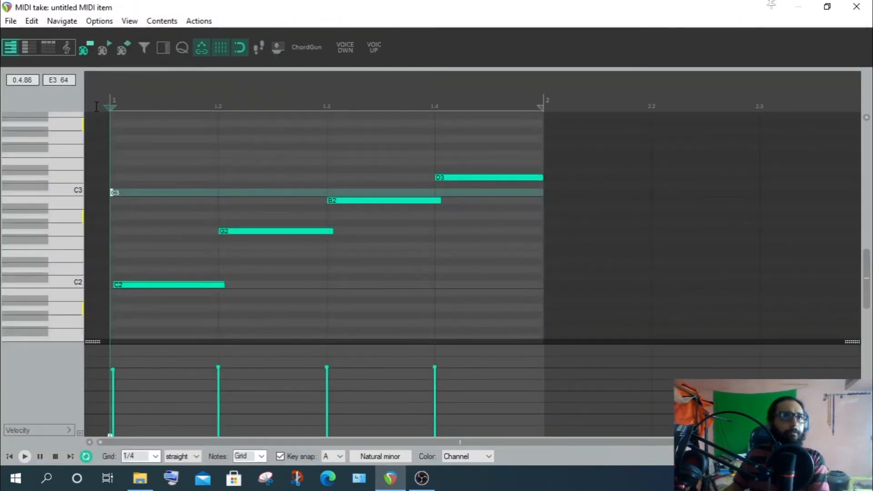
pyautogui.click(22, 457)
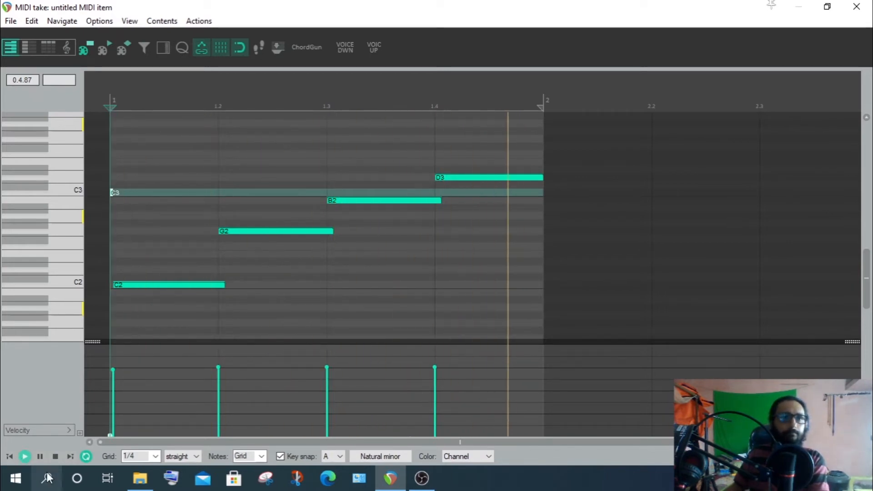
pyautogui.click(55, 457)
# Scrub through the B2 to D3 transition at beat 1.4 and examine the short C3 lead-in note at the item's start
pyautogui.click(443, 109)
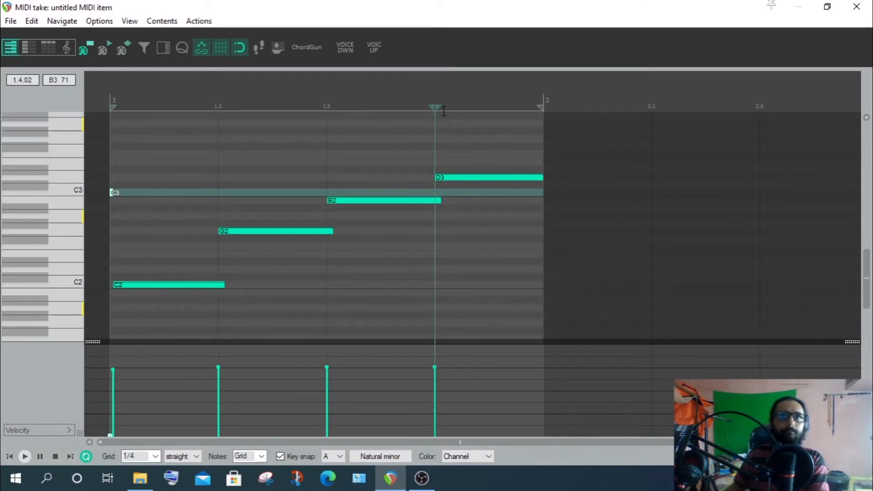
pyautogui.scroll(8, 443, 109)
pyautogui.scroll(-1, 441, 101)
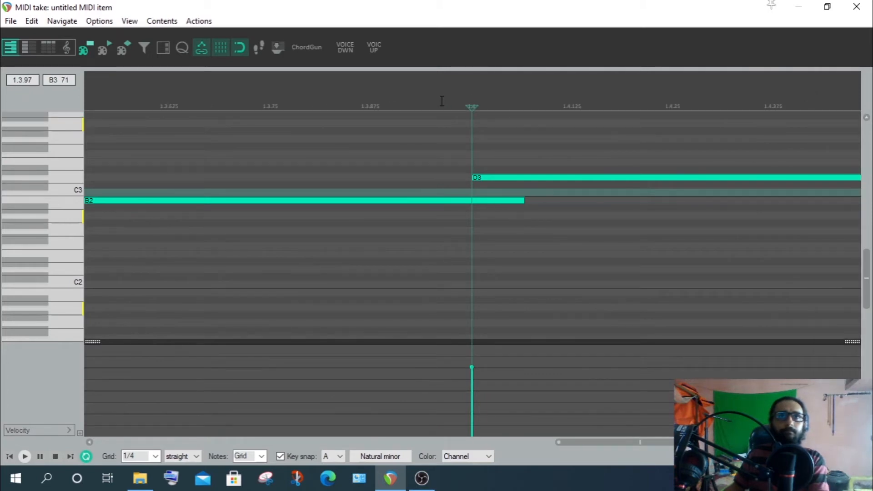
pyautogui.moveTo(472, 111); pyautogui.dragTo(559, 190)
pyautogui.scroll(-2, 605, 223)
pyautogui.scroll(-3, 607, 222)
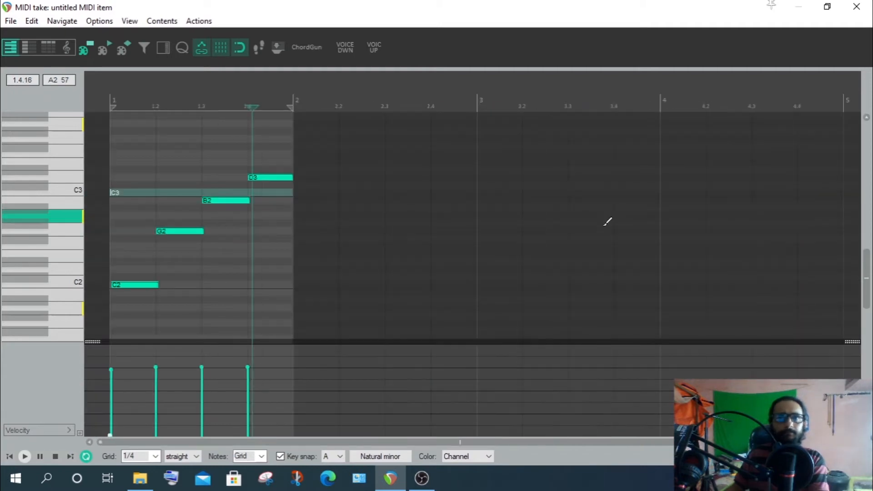
pyautogui.scroll(3, 220, 191)
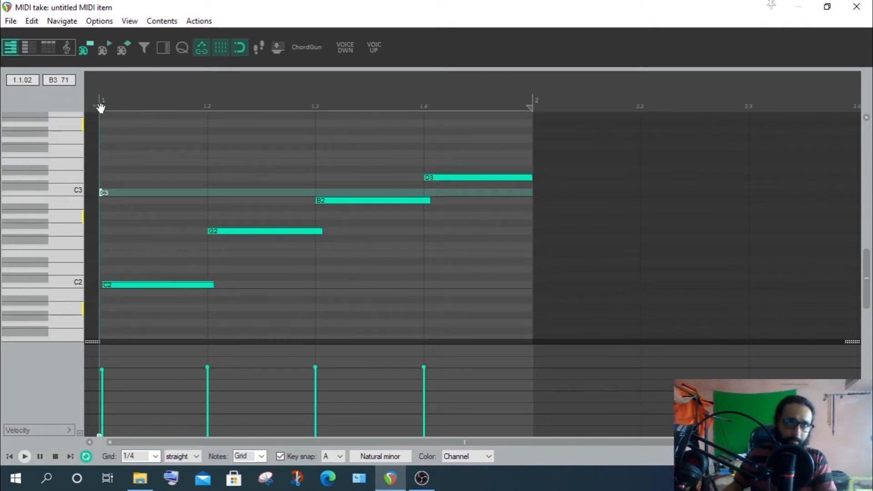
pyautogui.scroll(4, 98, 107)
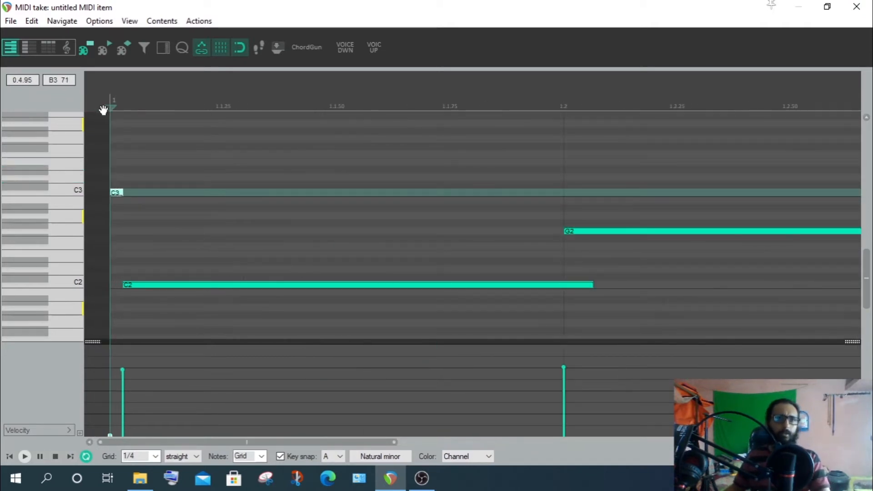
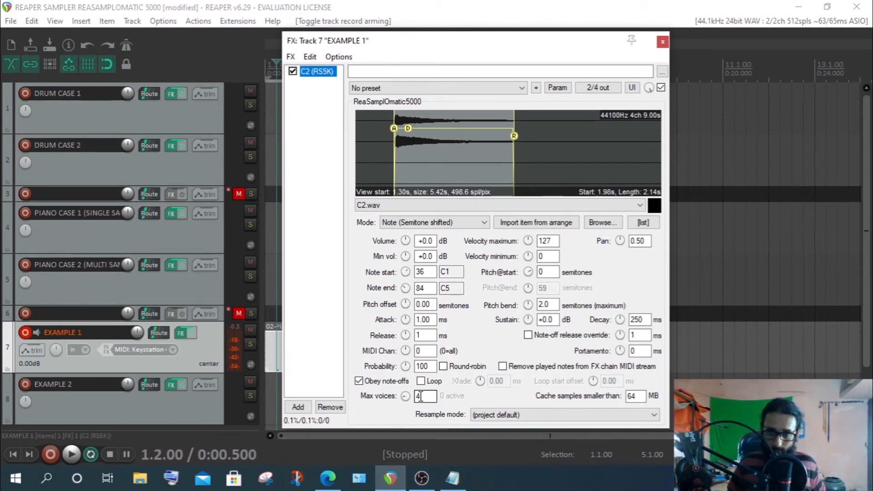
# Set ReaSamplOmatic5000's max voices to 9 and portamento to 1000 ms on the EXAMPLE 1 track
pyautogui.moveTo(405, 396); pyautogui.dragTo(405, 407)
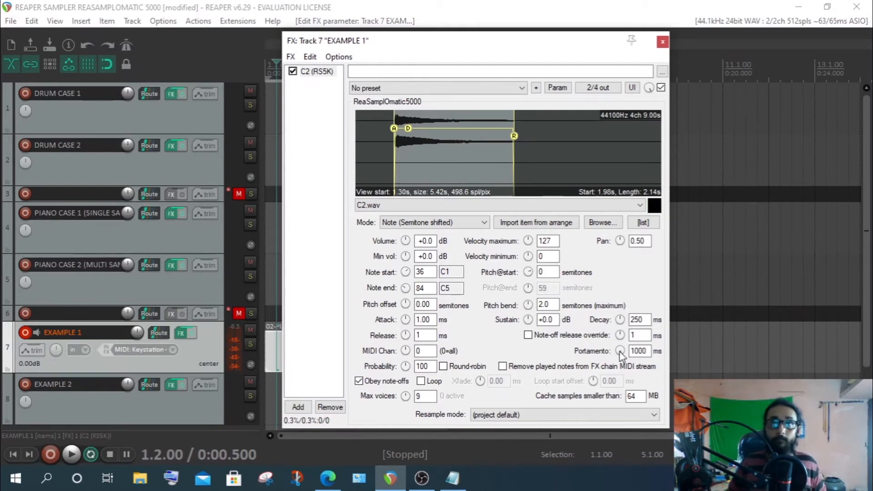
pyautogui.moveTo(619, 351); pyautogui.dragTo(620, 354)
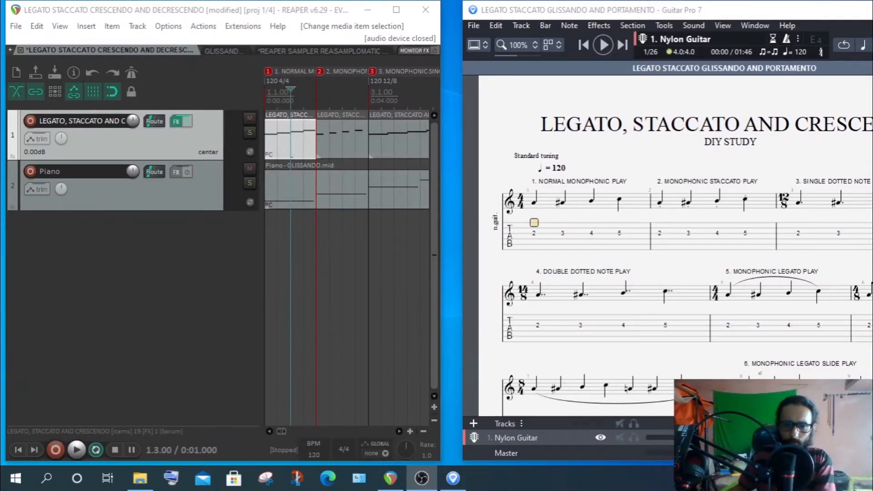
# Switch to the Guitar Pro score and place the cursor at bar 1's second beat, one string below the fret 3 note
pyautogui.click(569, 229)
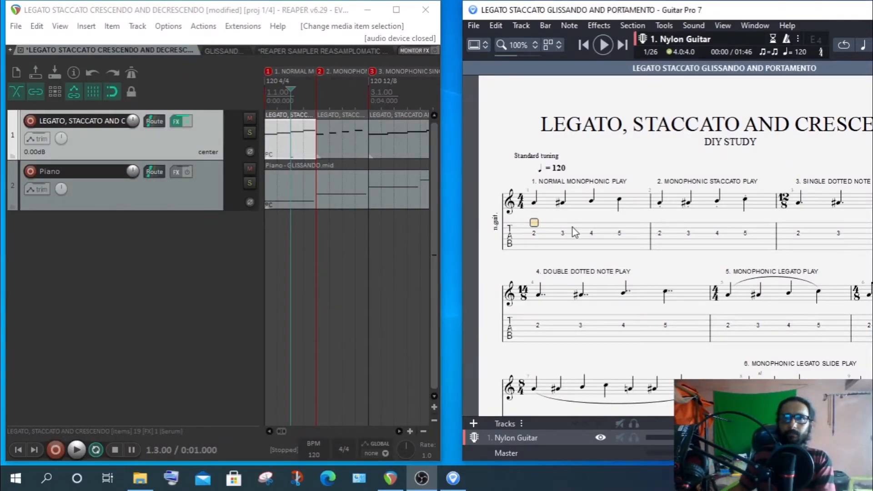
pyautogui.press('Down')
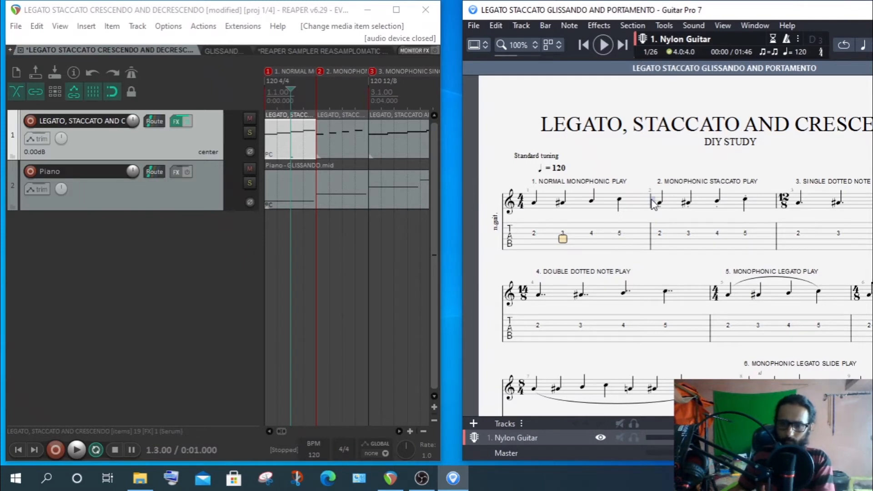
# In REAPER, set the MIDI grid to 1/4 for the Normal Monophonic Play item, return to its start, and close the editor
pyautogui.click(296, 148)
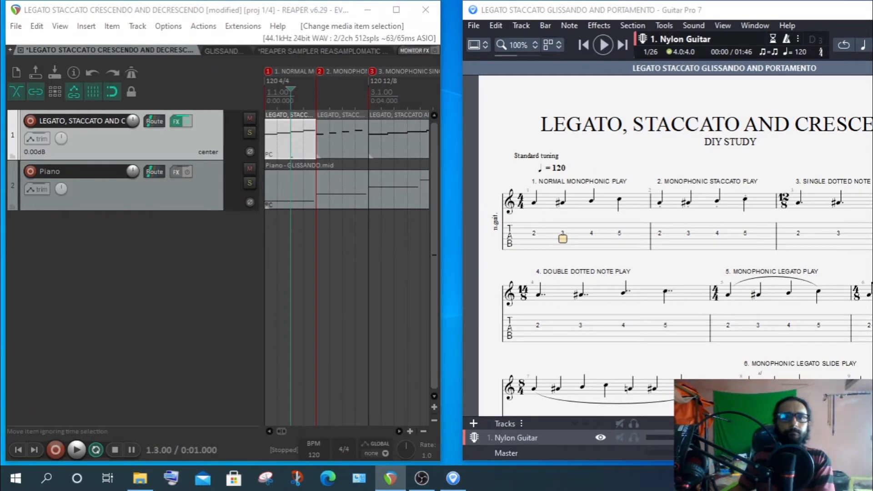
pyautogui.doubleClick(296, 148)
pyautogui.click(155, 456)
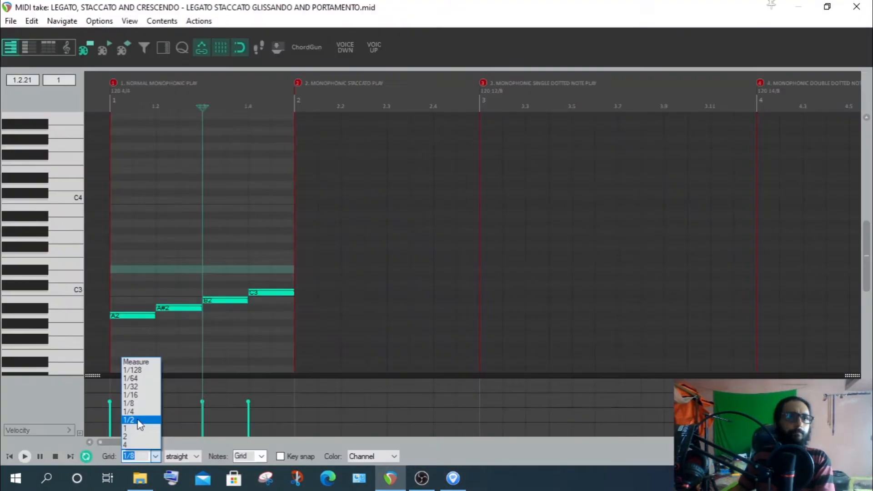
pyautogui.click(151, 411)
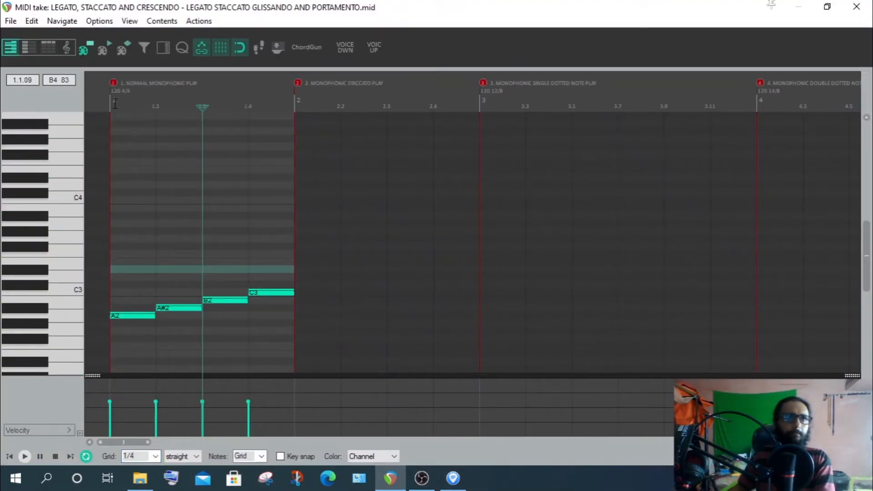
pyautogui.press('Home')
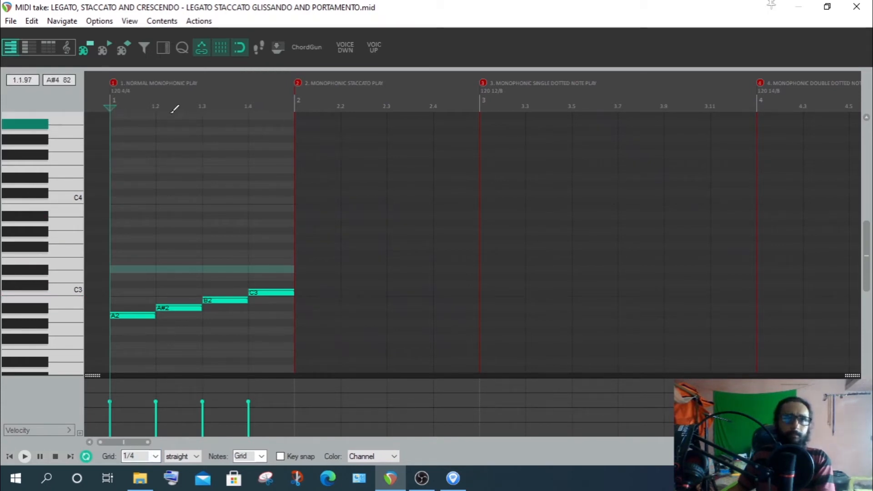
pyautogui.click(868, 7)
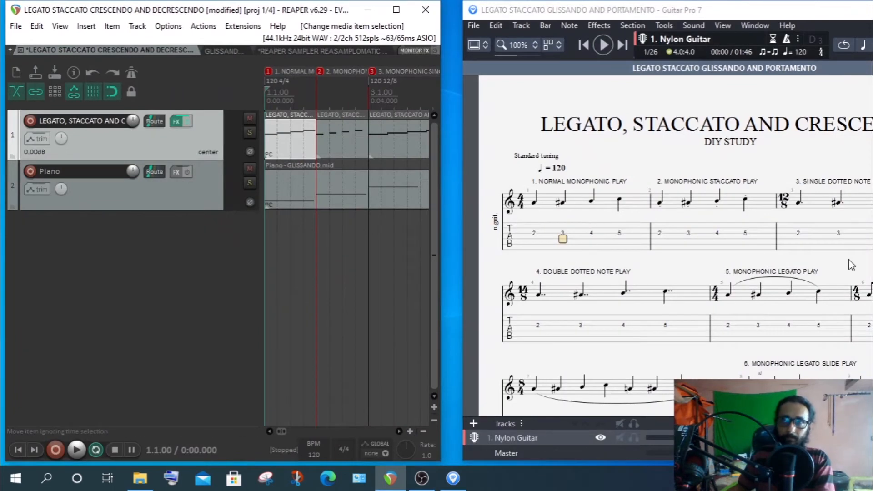
# Open the Monophonic Staccato Play item in bar 2 and examine its four short notes
pyautogui.doubleClick(342, 139)
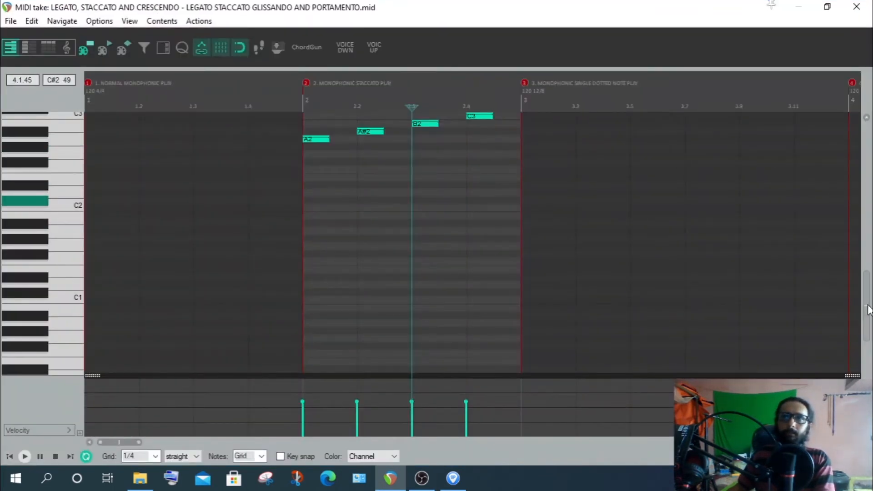
pyautogui.scroll(1, 868, 285)
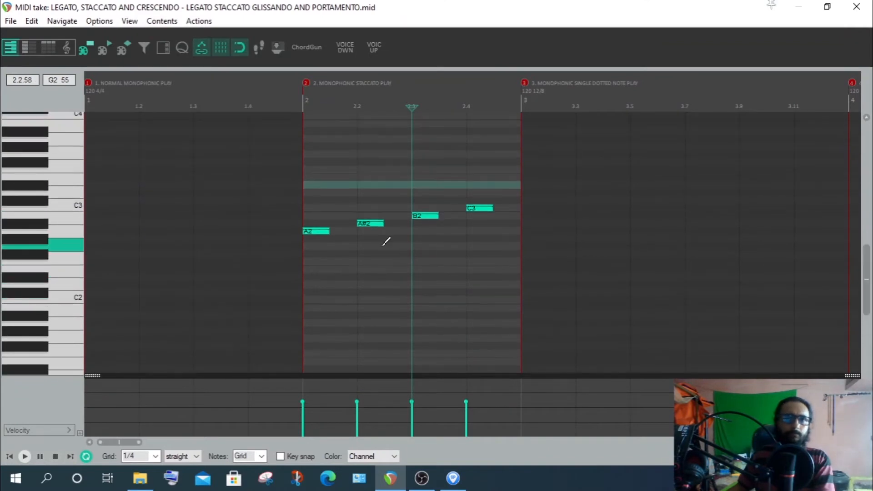
# Copy the staccato item's A2 note down to D#2, then delete the copy and close the MIDI editor
pyautogui.click(317, 231)
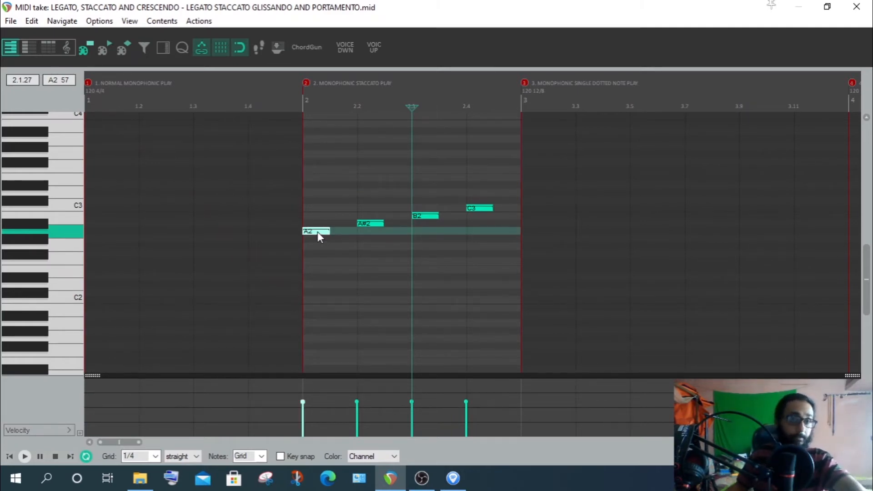
pyautogui.moveTo(317, 234); pyautogui.dragTo(318, 279)
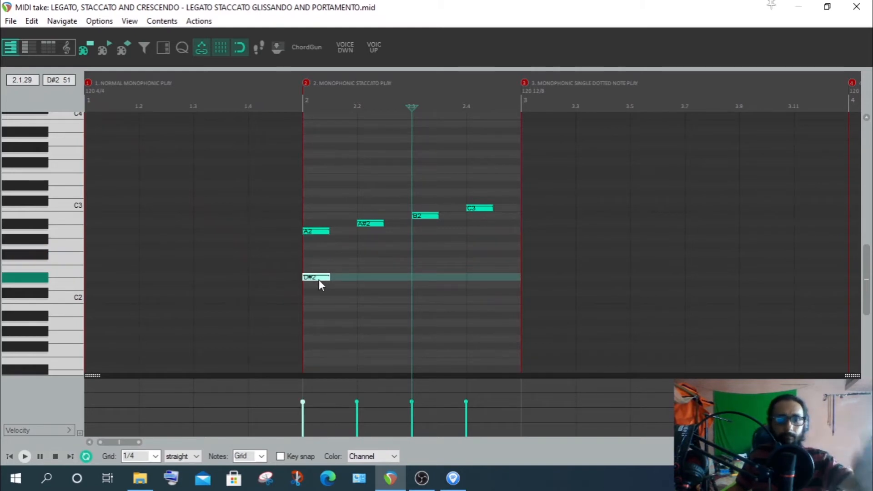
pyautogui.press('Delete')
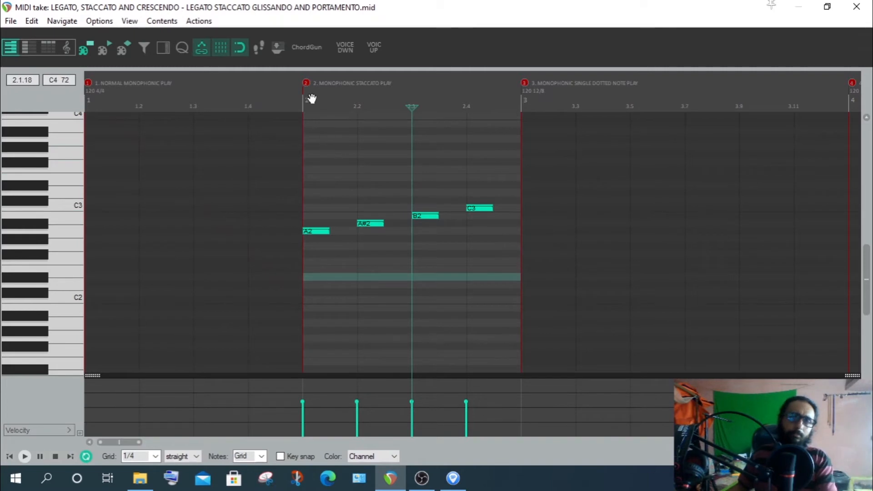
pyautogui.press('Escape')
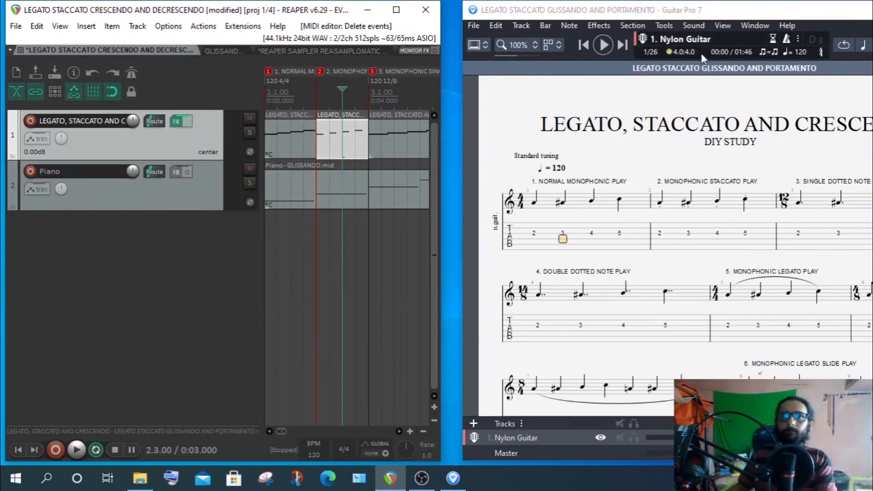
# View the Guitar Pro score maximized, then restore its window beside REAPER
pyautogui.doubleClick(702, 10)
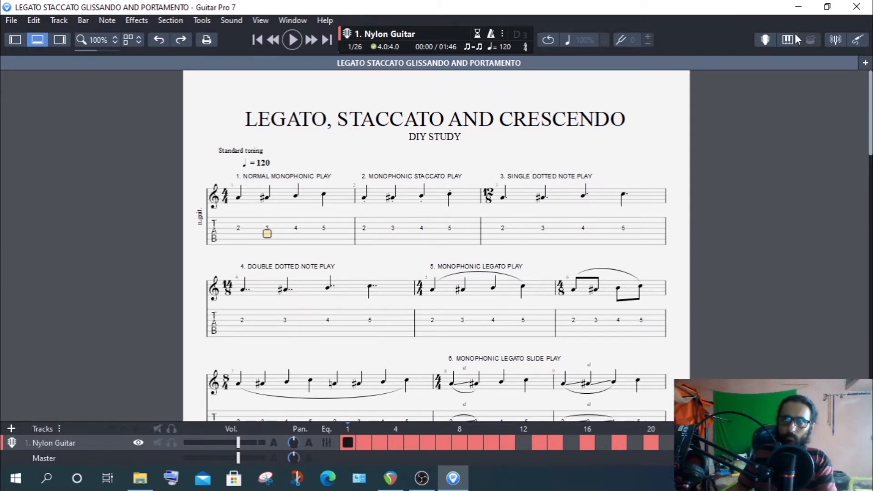
pyautogui.click(827, 7)
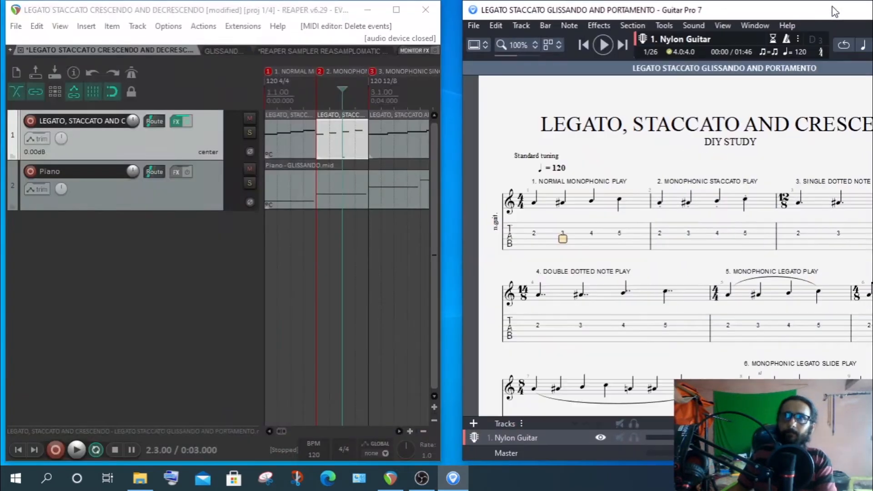
# Open the Monophonic Single Dotted Note Play item in REAPER, move the edit cursor to its start, and examine its note lengths
pyautogui.click(385, 150)
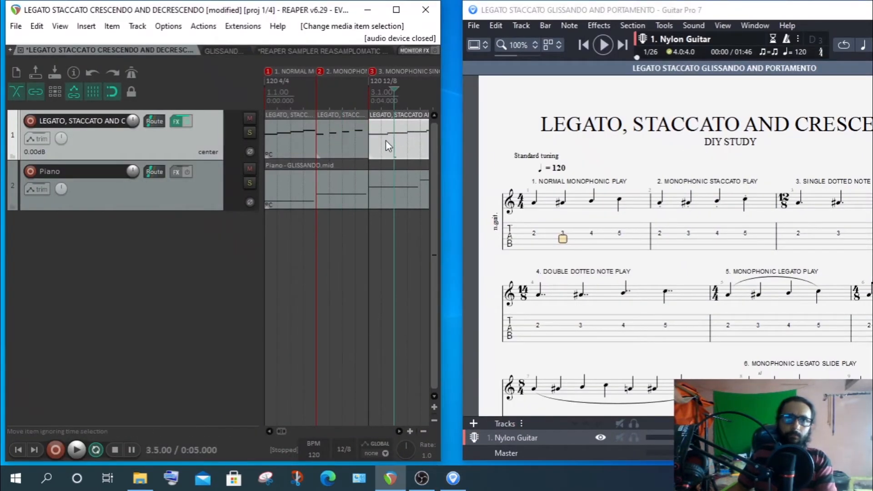
pyautogui.doubleClick(385, 140)
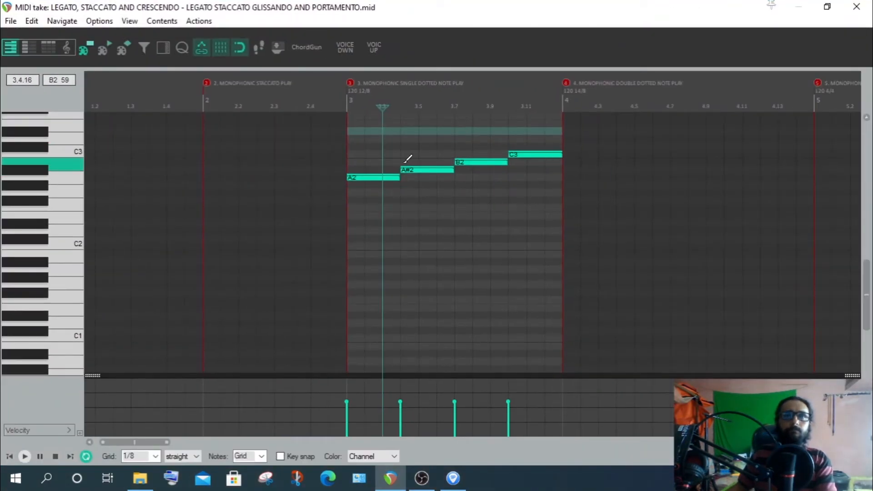
pyautogui.scroll(1, 422, 166)
pyautogui.scroll(-1, 475, 191)
pyautogui.press('w')
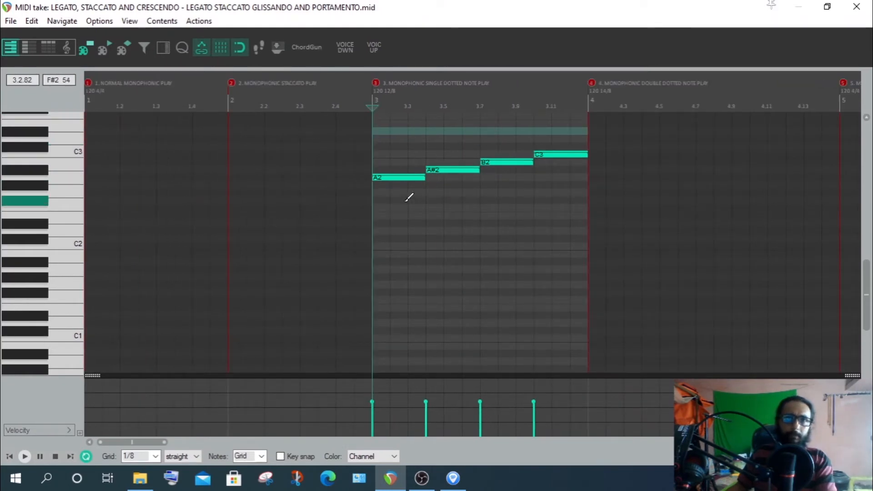
pyautogui.scroll(2, 409, 195)
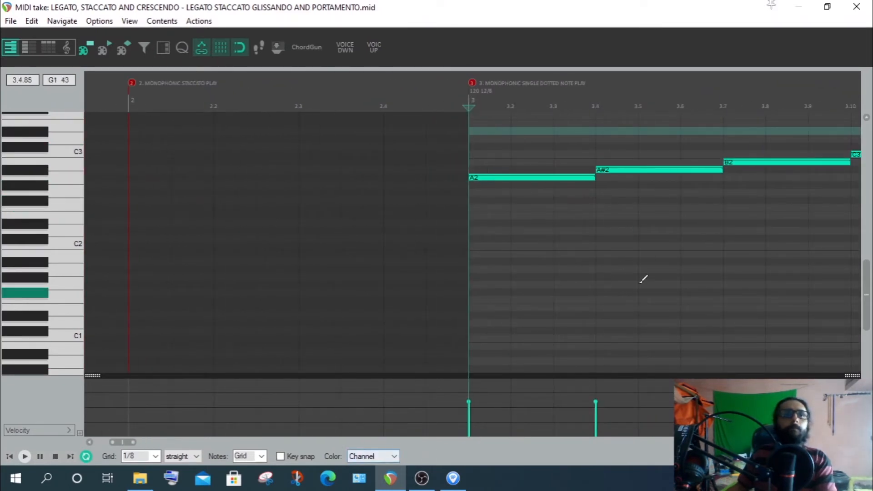
# Set the MIDI grid to 1/4 and insert a reference note at the start of bar 3, moving it to G2 beneath the dotted A2
pyautogui.scroll(-1, 831, 304)
pyautogui.moveTo(125, 442); pyautogui.dragTo(135, 456)
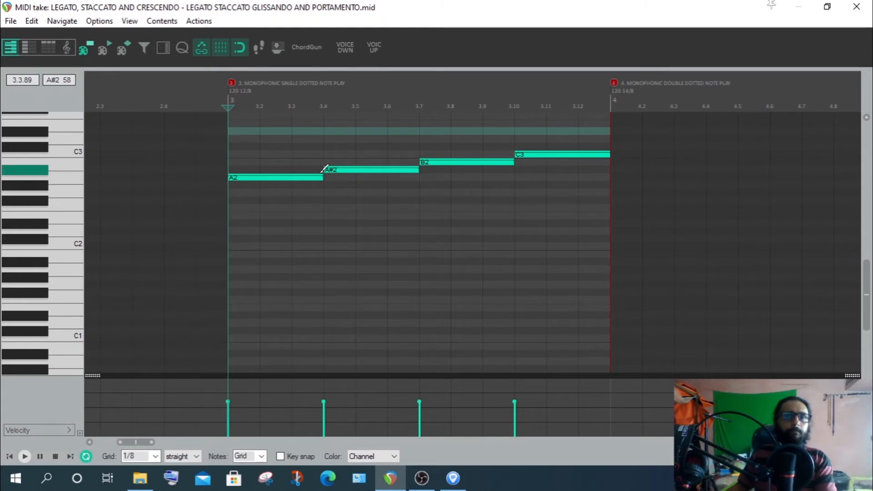
pyautogui.scroll(1, 566, 204)
pyautogui.scroll(-2, 566, 204)
pyautogui.moveTo(135, 442); pyautogui.dragTo(151, 452)
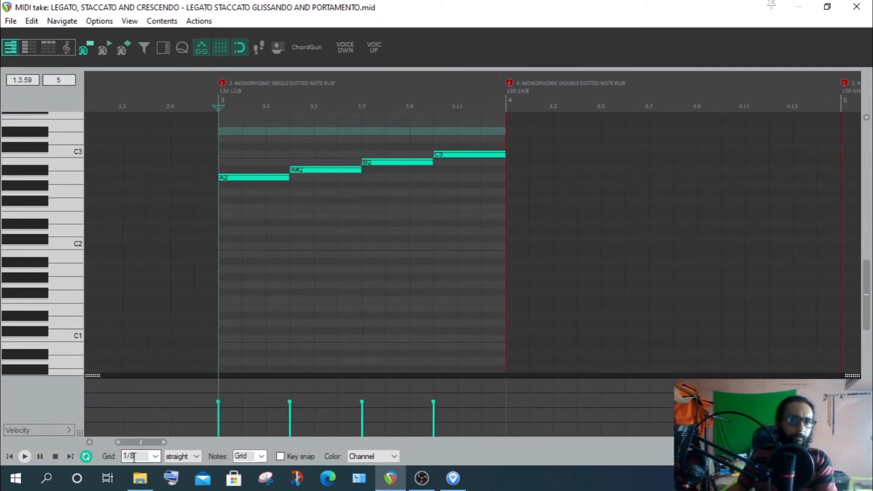
pyautogui.click(157, 457)
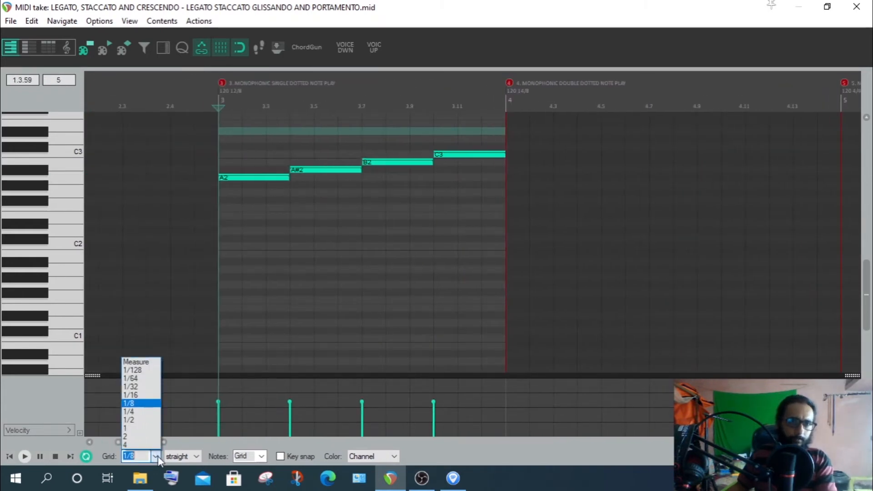
pyautogui.click(132, 411)
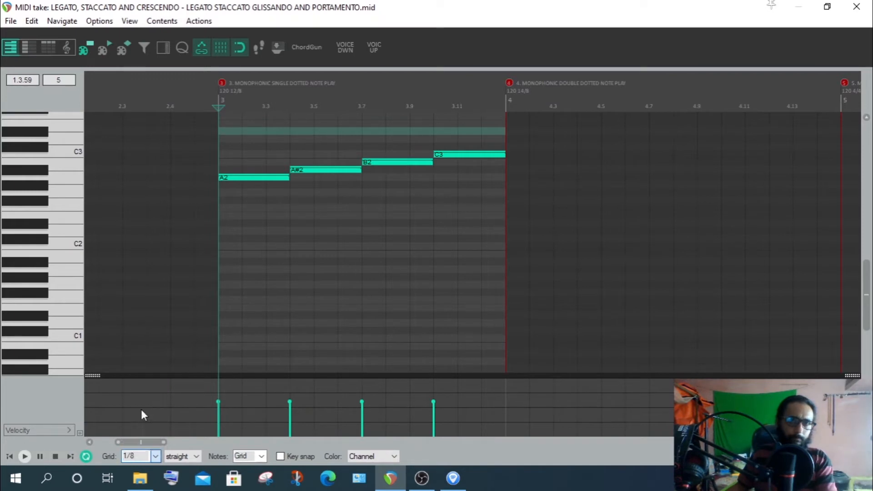
pyautogui.click(225, 216)
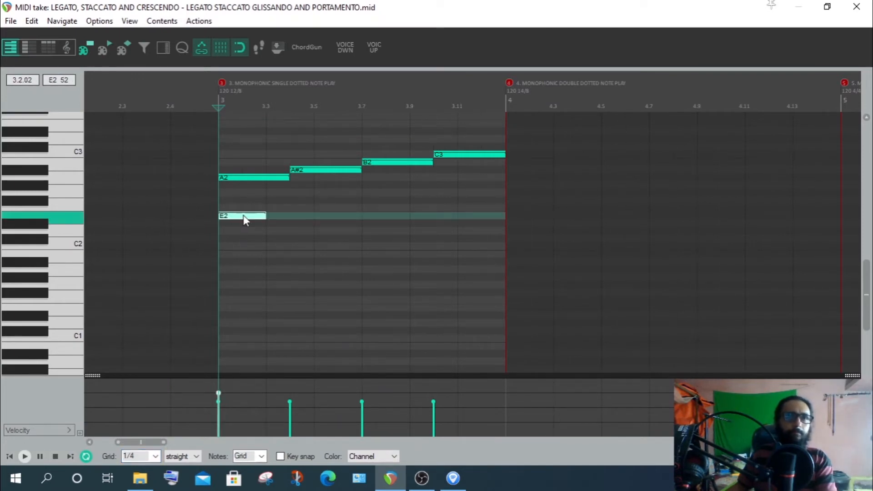
pyautogui.moveTo(243, 215); pyautogui.dragTo(241, 191)
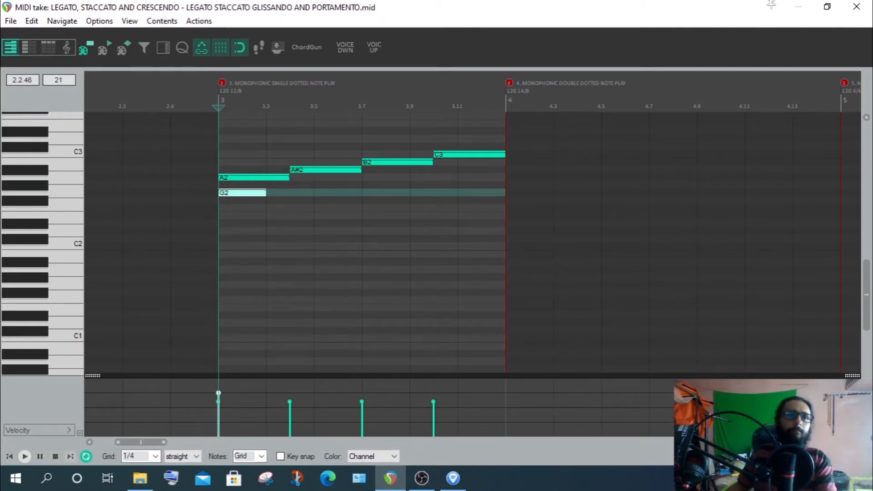
# Set the grid to 1/8, place the G2 reference under the last eighth of the dotted A2, then delete it and close the MIDI editor
pyautogui.click(154, 456)
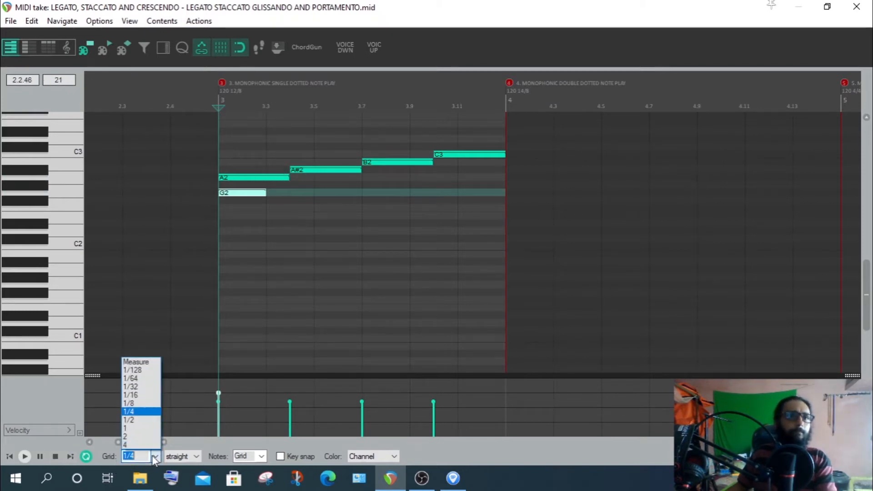
pyautogui.click(133, 403)
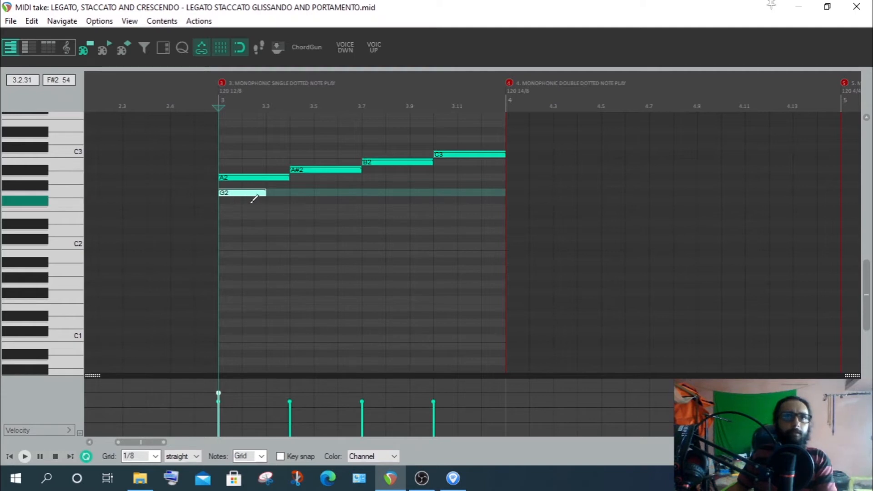
pyautogui.moveTo(268, 193)
pyautogui.mouseDown()
pyautogui.moveTo(242, 196)
pyautogui.moveTo(272, 196)
pyautogui.mouseUp()
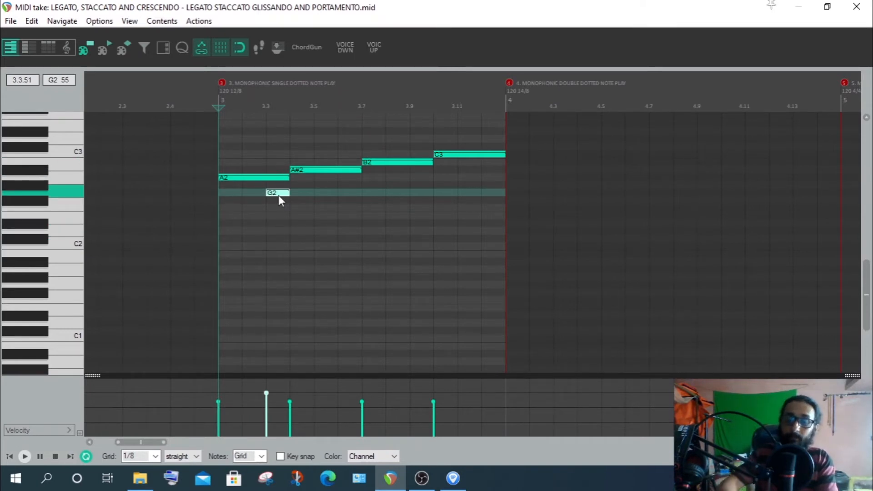
pyautogui.doubleClick(278, 193)
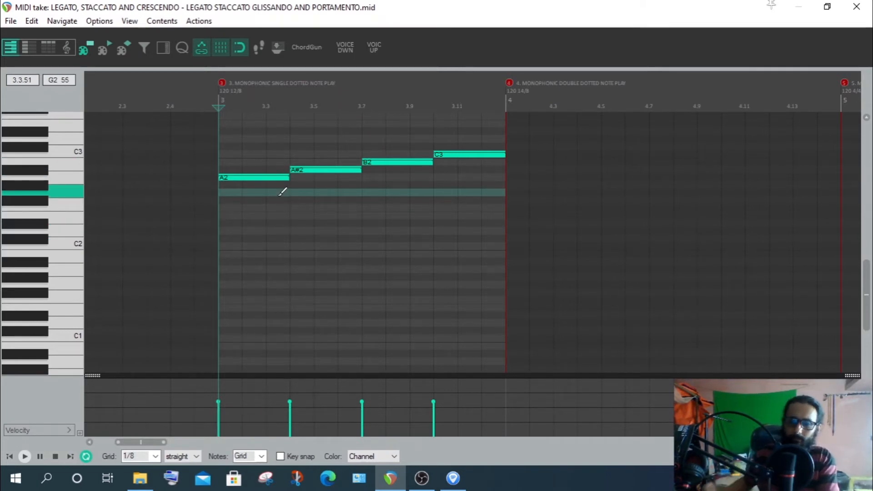
pyautogui.click(856, 6)
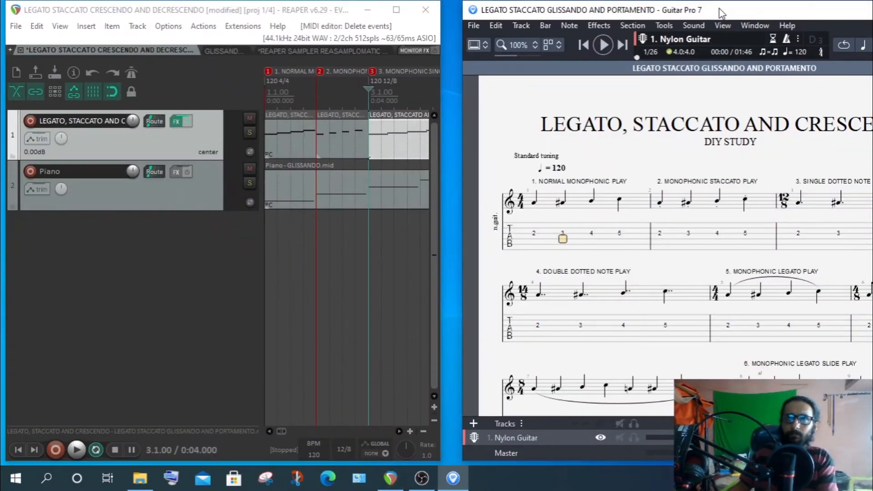
# Examine the single and double dotted note bars in the maximized Guitar Pro score, then restore its window
pyautogui.doubleClick(719, 9)
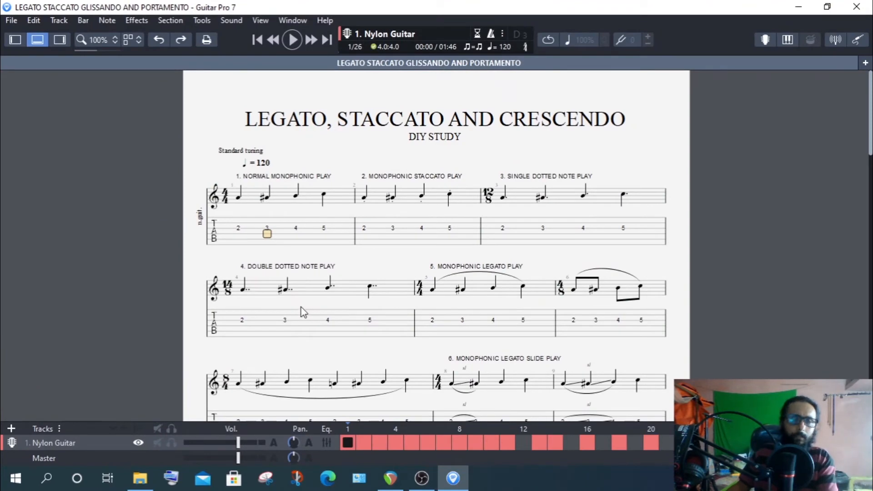
pyautogui.scroll(-1, 304, 313)
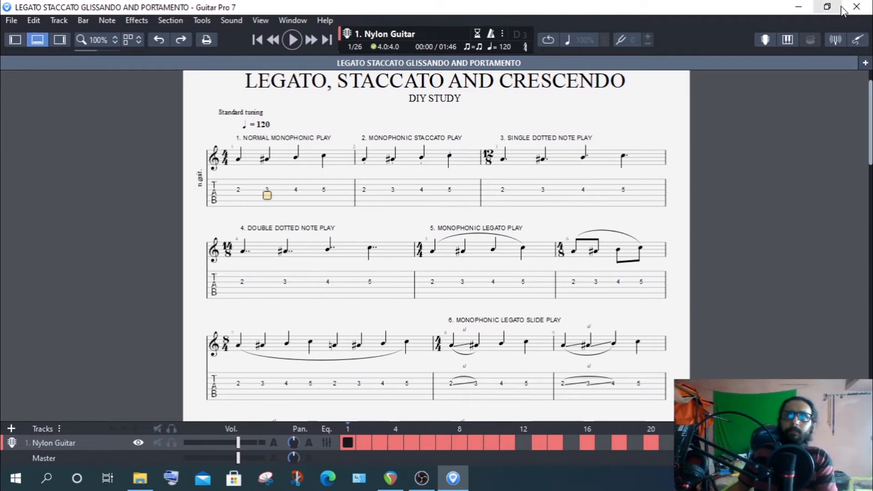
pyautogui.click(826, 6)
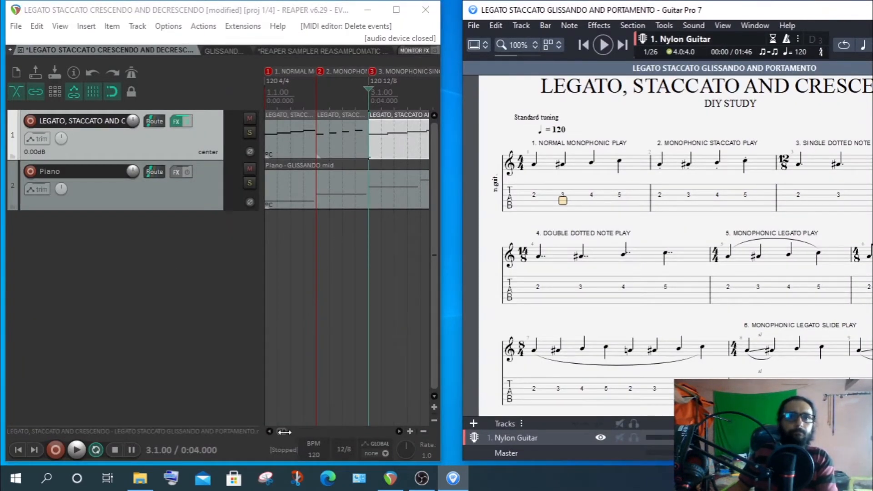
# Open the Monophonic Double Dotted Note Play item in bar 4 of REAPER, examine its note lengths, and close the MIDI editor
pyautogui.moveTo(284, 432); pyautogui.dragTo(291, 432)
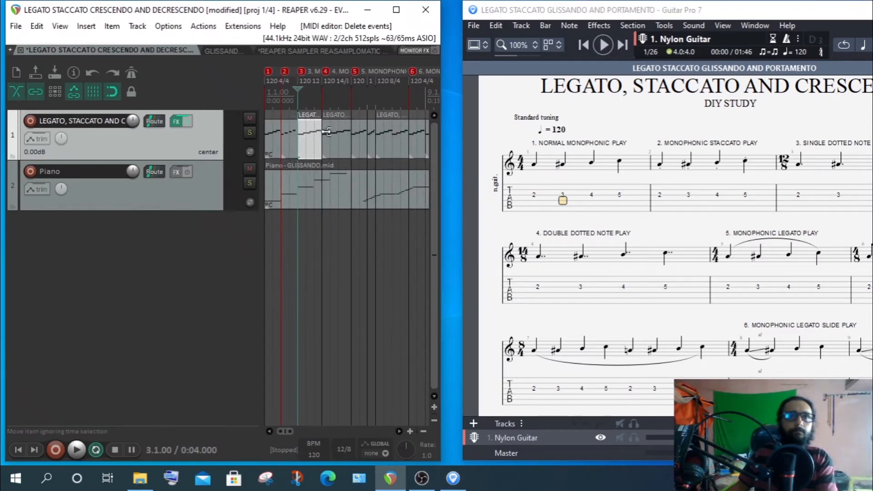
pyautogui.click(334, 144)
pyautogui.click(337, 143)
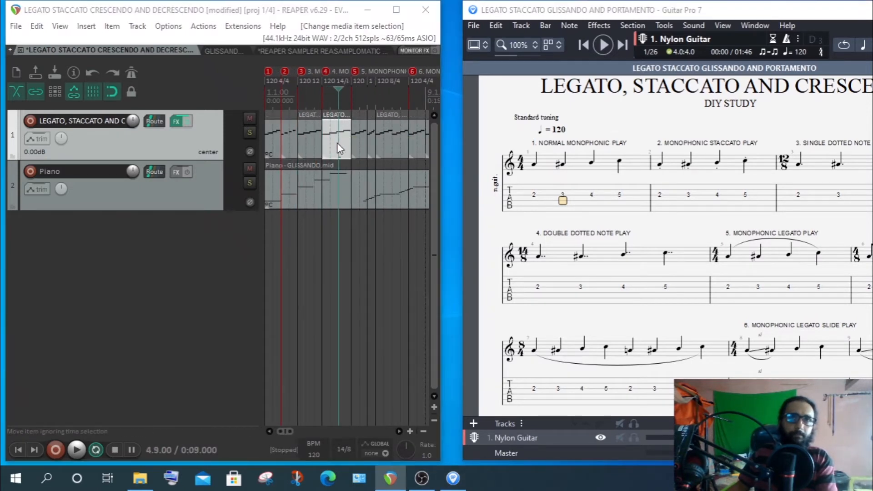
pyautogui.moveTo(354, 490); pyautogui.dragTo(249, 52)
pyautogui.doubleClick(249, 52)
pyautogui.scroll(2, 361, 151)
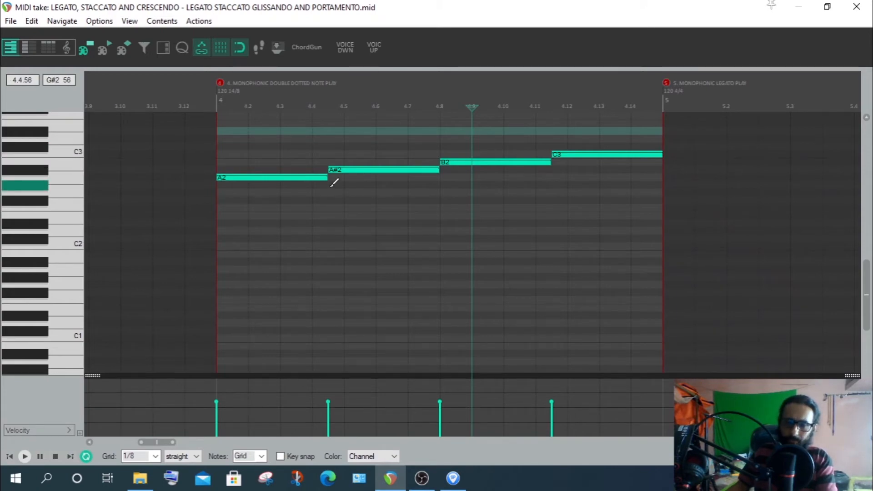
pyautogui.click(856, 7)
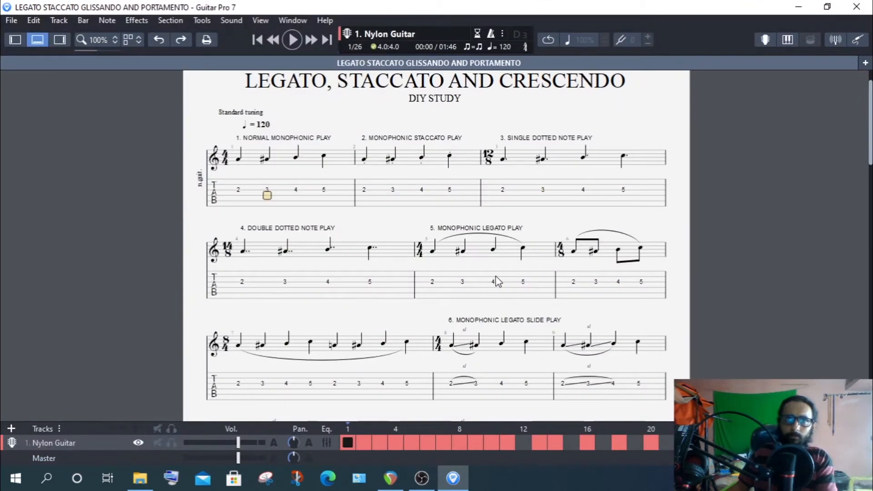
# Examine the Monophonic Legato Play bars in the score, compare them with the bar 5 item in REAPER, and close the MIDI editor
pyautogui.scroll(-1, 496, 277)
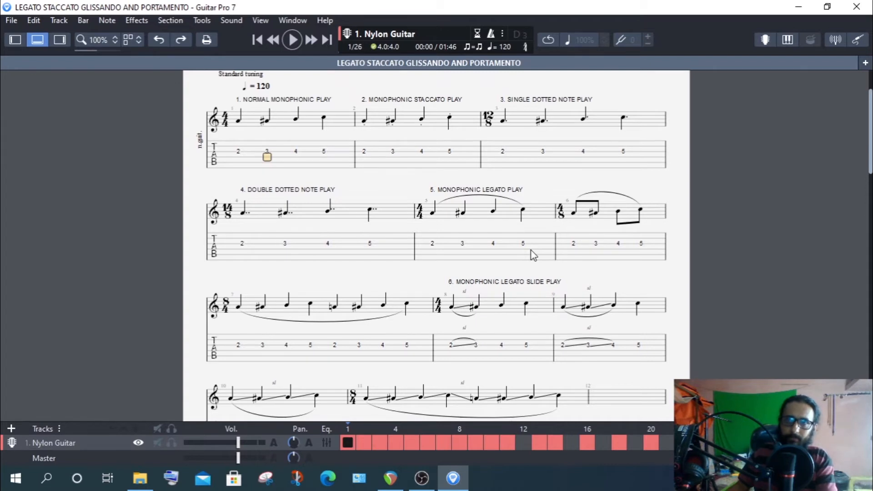
pyautogui.scroll(-1, 531, 249)
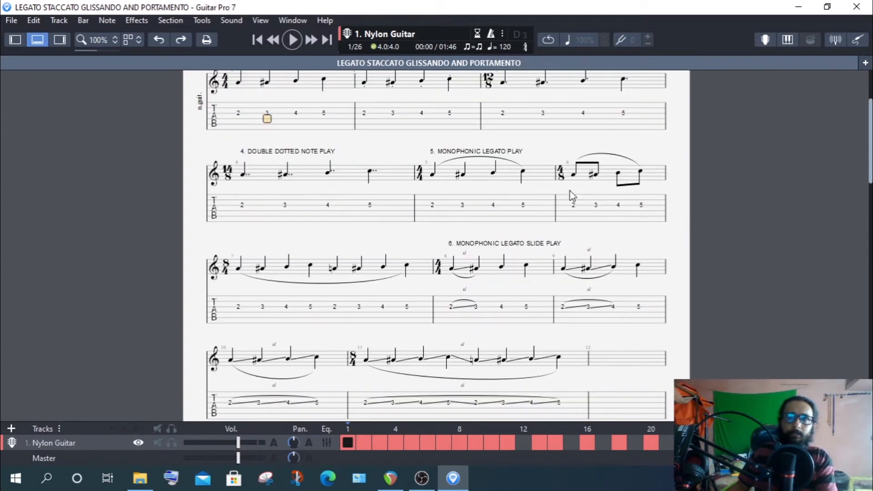
pyautogui.click(798, 6)
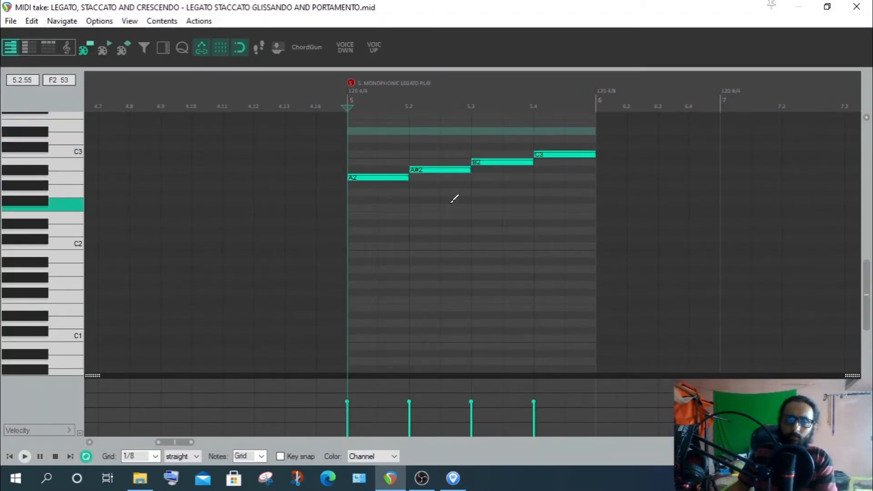
pyautogui.click(855, 7)
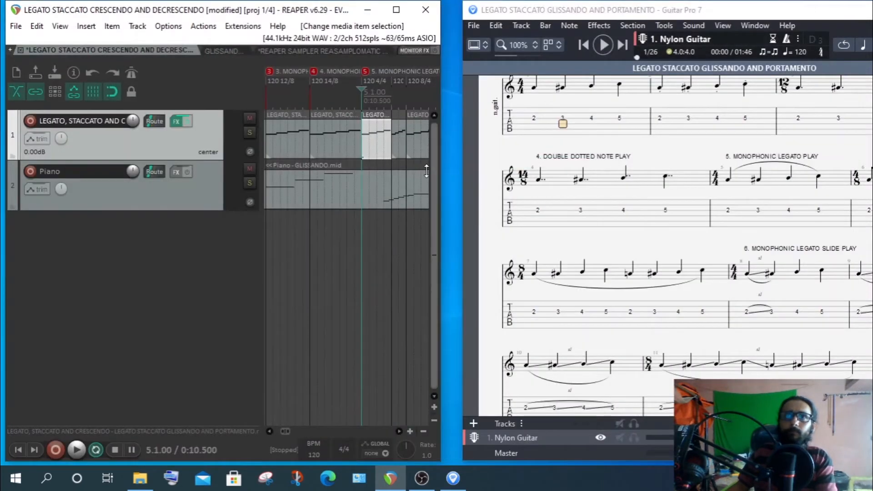
# Open the 4/8 legato item in bar 6, move the edit cursor to its start, and close the MIDI editor
pyautogui.click(401, 144)
pyautogui.doubleClick(401, 145)
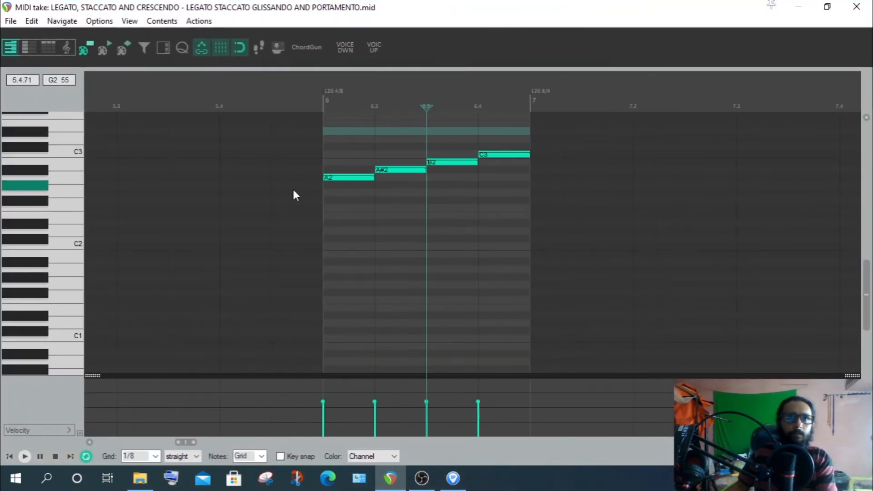
pyautogui.click(323, 115)
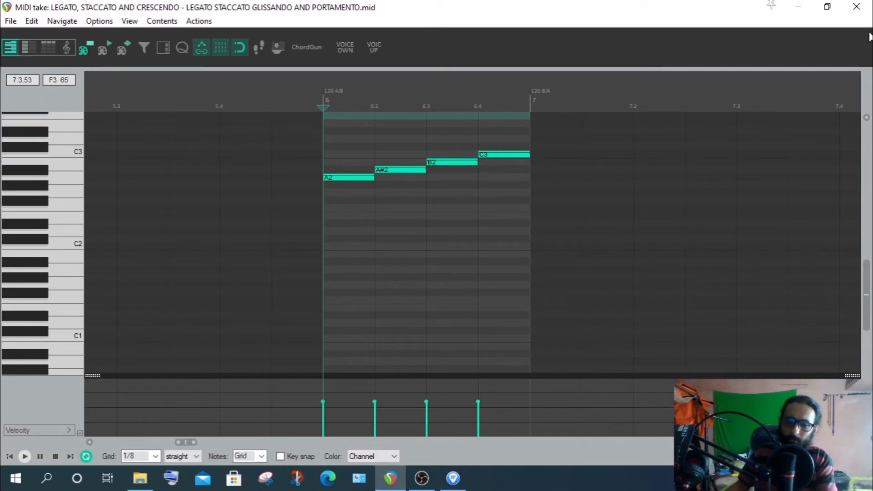
pyautogui.click(856, 7)
# Select the bar 7 item in REAPER and examine the legato bars in the maximized Guitar Pro score, then restore its window
pyautogui.click(728, 12)
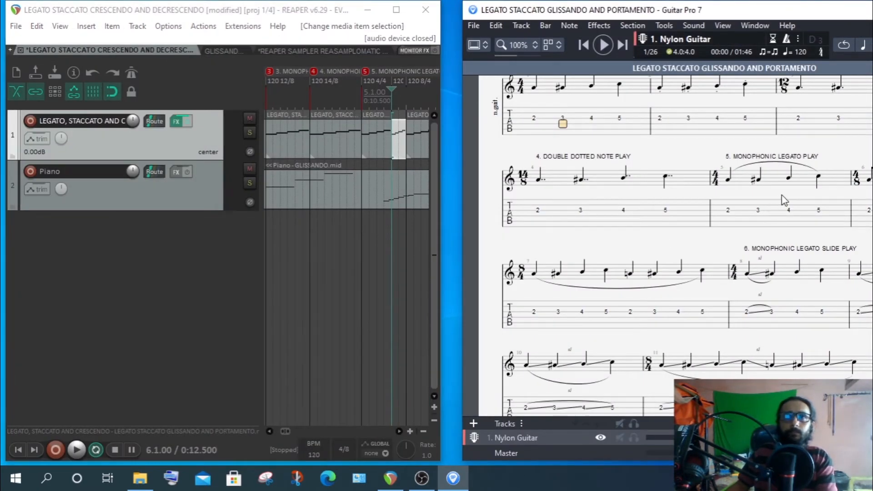
pyautogui.scroll(-2, 782, 201)
pyautogui.scroll(2, 784, 200)
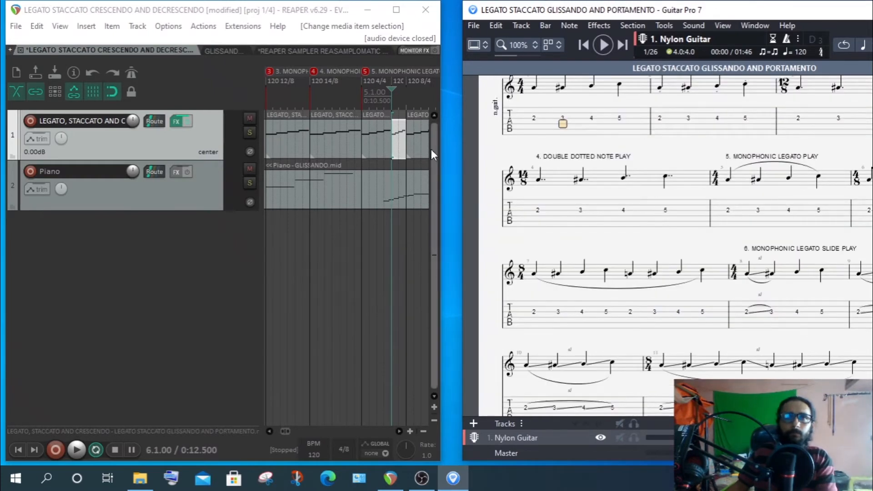
pyautogui.click(416, 140)
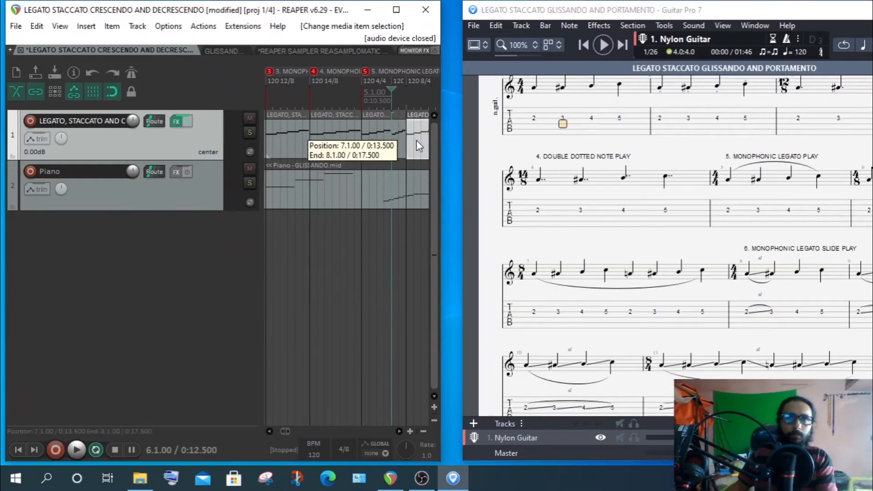
pyautogui.doubleClick(707, 10)
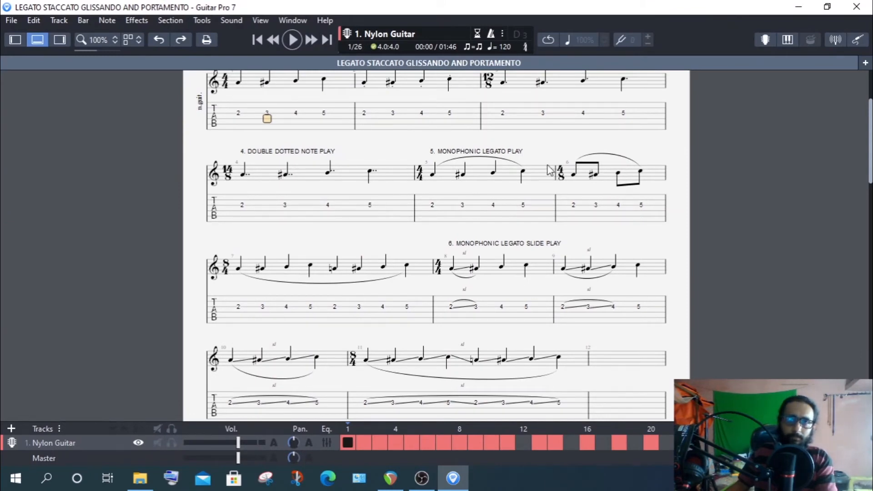
pyautogui.click(826, 6)
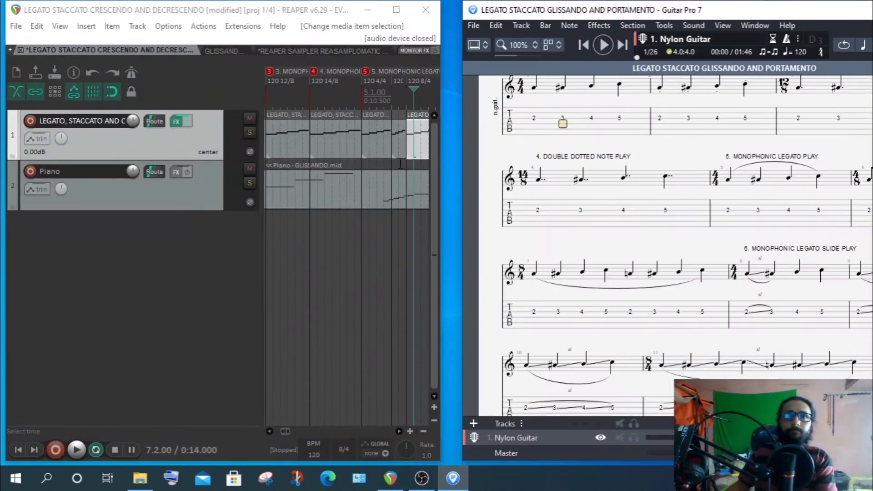
# Open the 8/4 legato item in bar 7 of REAPER, examine its notes, and close the MIDI editor
pyautogui.click(421, 143)
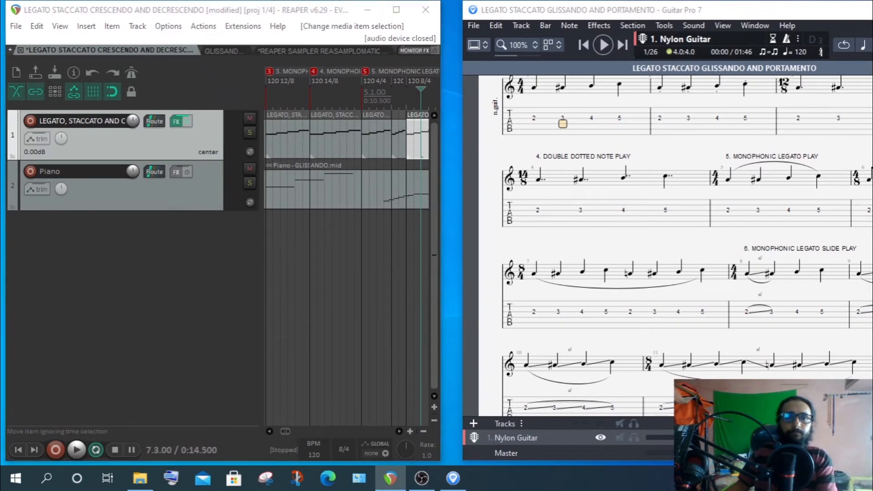
pyautogui.doubleClick(421, 143)
pyautogui.doubleClick(358, 56)
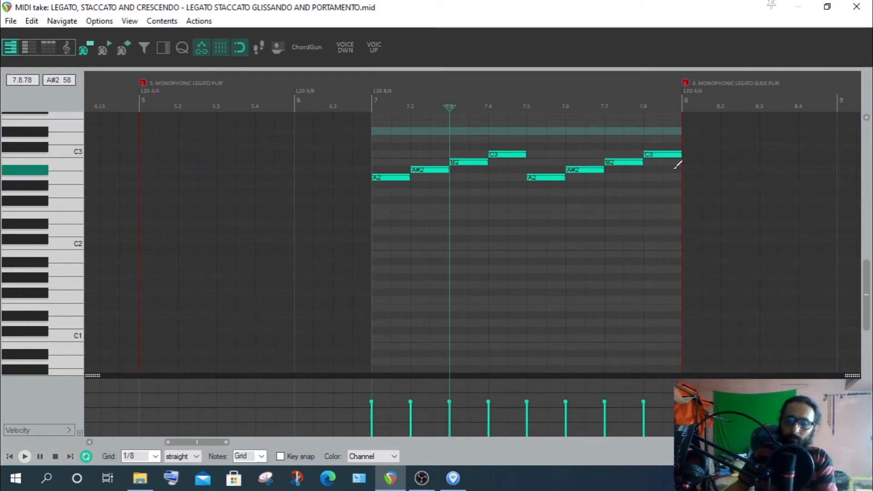
pyautogui.click(856, 6)
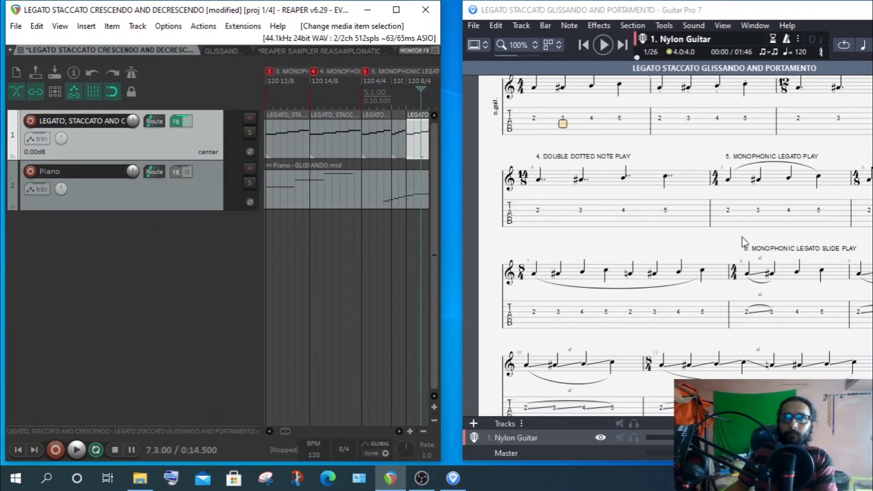
# Examine the Monophonic Legato Slide Play bars in Guitar Pro, compare them with REAPER's bar 8 item, and close the MIDI editor
pyautogui.doubleClick(730, 13)
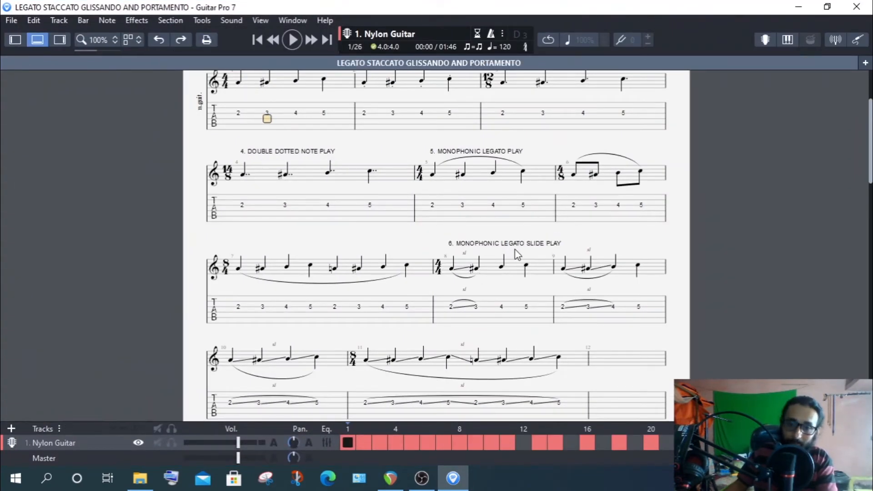
pyautogui.scroll(-1, 514, 249)
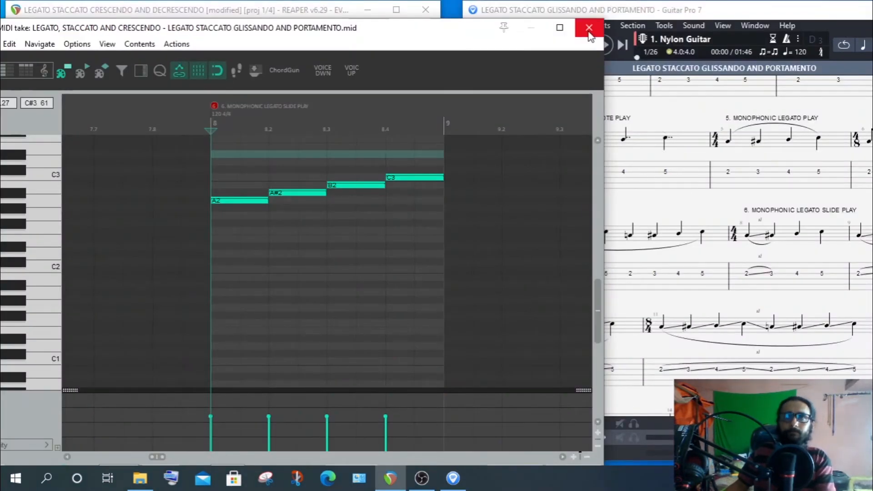
pyautogui.click(589, 27)
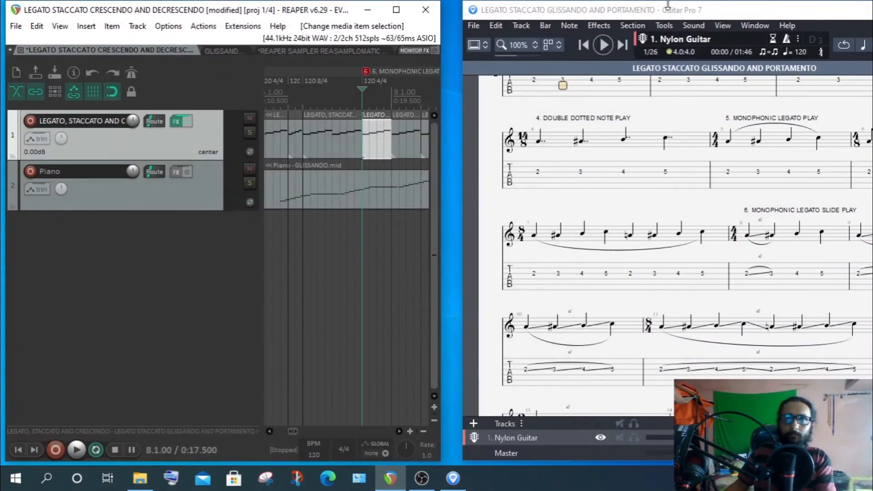
# Review the legato and legato slide notation in the maximized Guitar Pro score, then reopen the bar 8 item in REAPER's MIDI editor
pyautogui.doubleClick(670, 11)
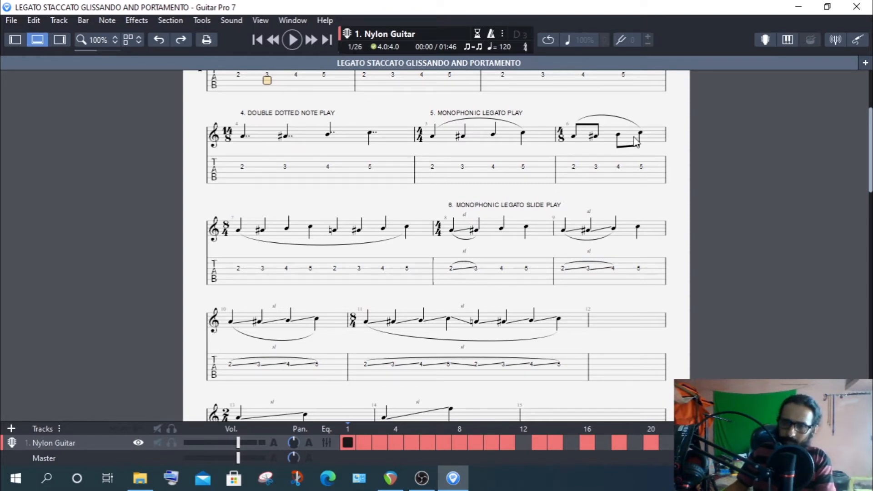
pyautogui.click(827, 6)
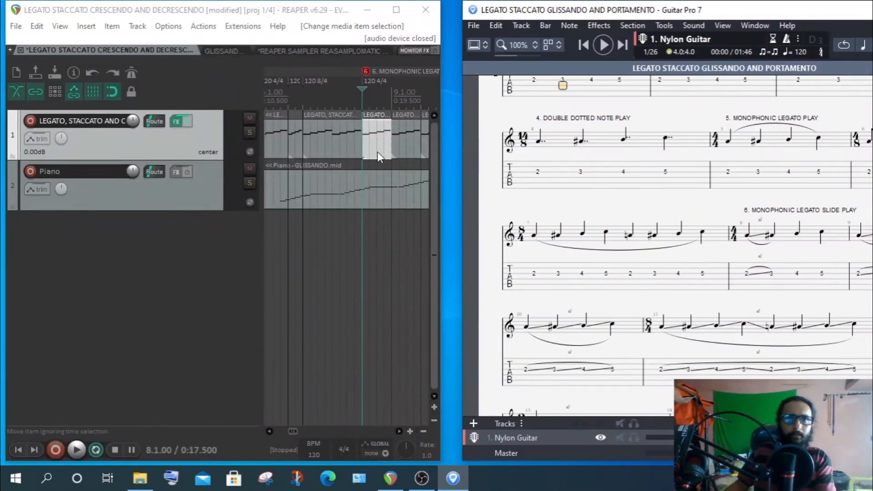
pyautogui.doubleClick(742, 10)
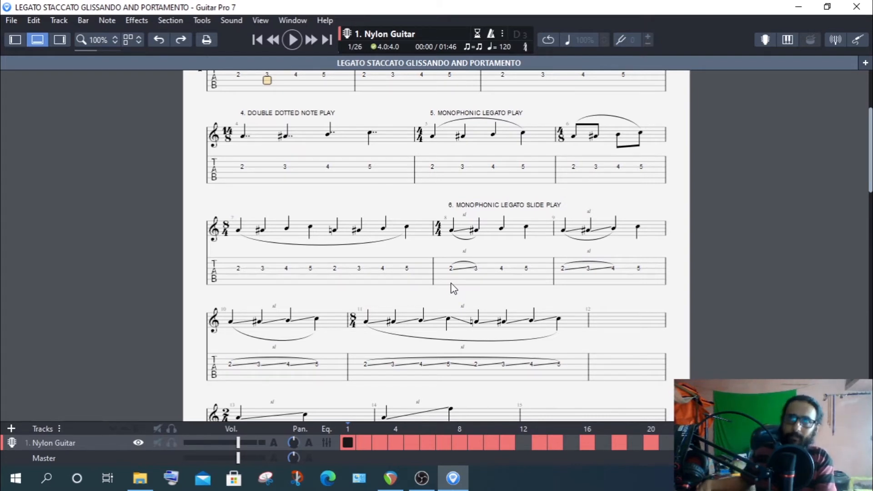
pyautogui.doubleClick(588, 3)
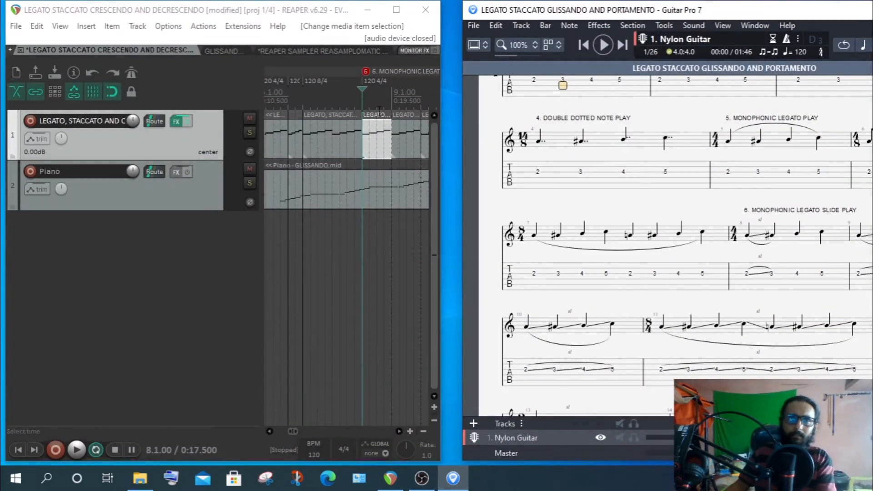
pyautogui.doubleClick(374, 130)
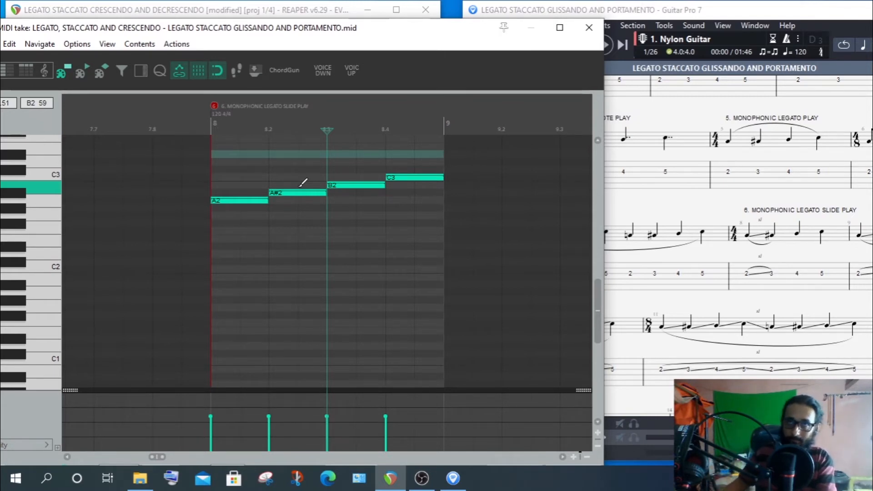
# Switch from the Guitar Pro score to REAPER and open the measure 9 MIDI item in the MIDI editor to view its notes
pyautogui.hotkey('alt', 'Tab')
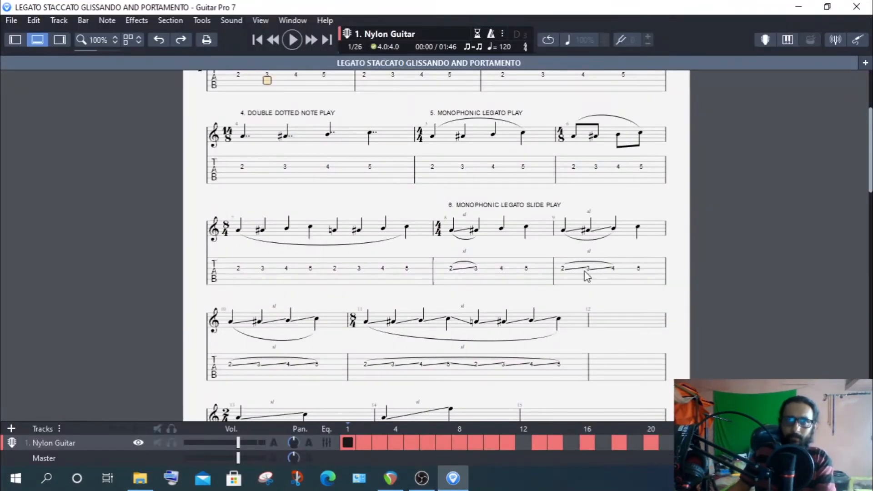
pyautogui.click(827, 7)
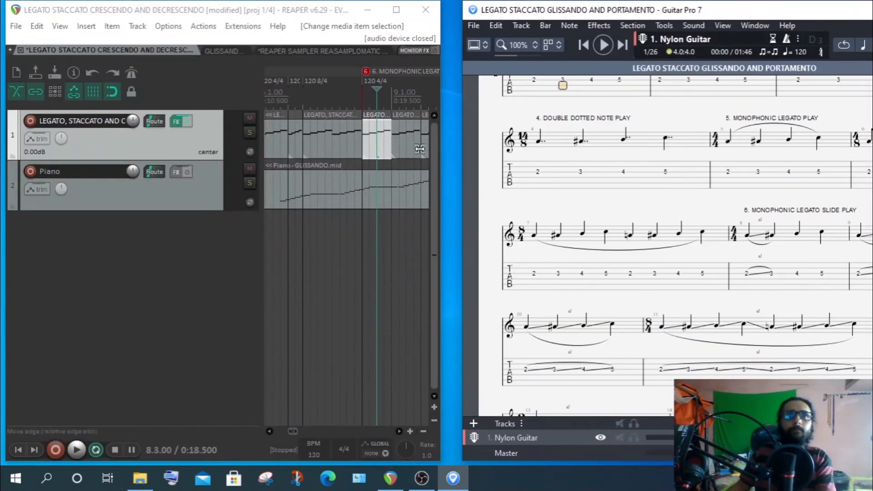
pyautogui.click(407, 141)
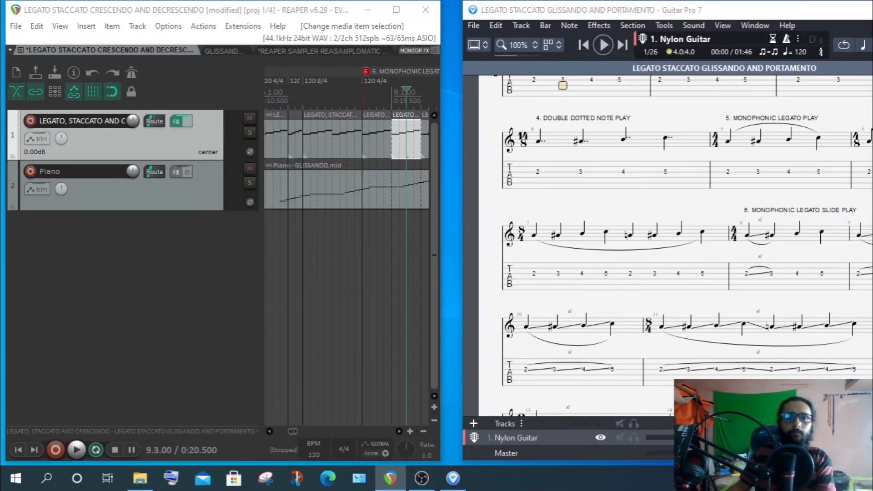
pyautogui.doubleClick(407, 146)
pyautogui.moveTo(423, 271); pyautogui.dragTo(384, 30)
pyautogui.scroll(-5, 443, 125)
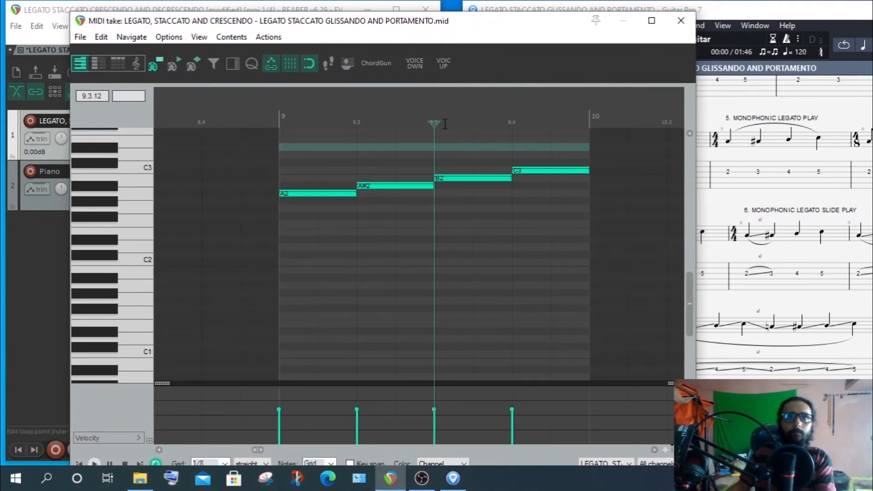
pyautogui.scroll(2, 468, 190)
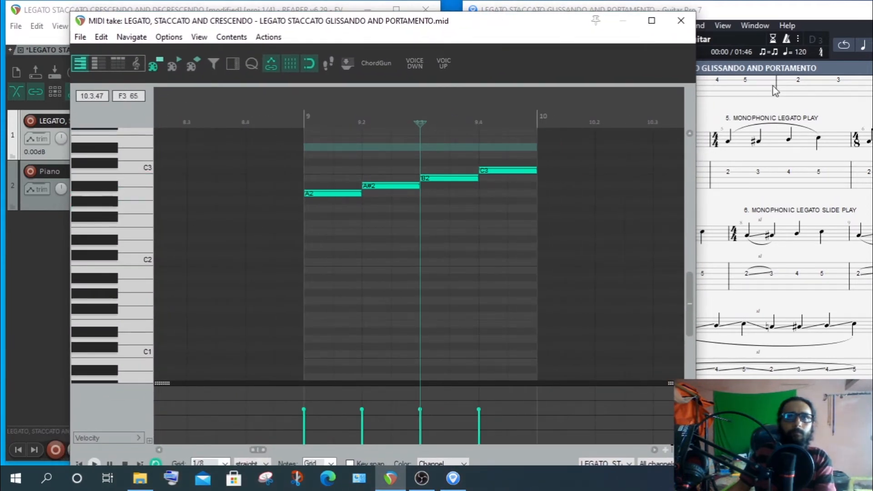
# Switch to Guitar Pro, maximize the score, and examine the legato slide measures 10 to 14
pyautogui.doubleClick(775, 12)
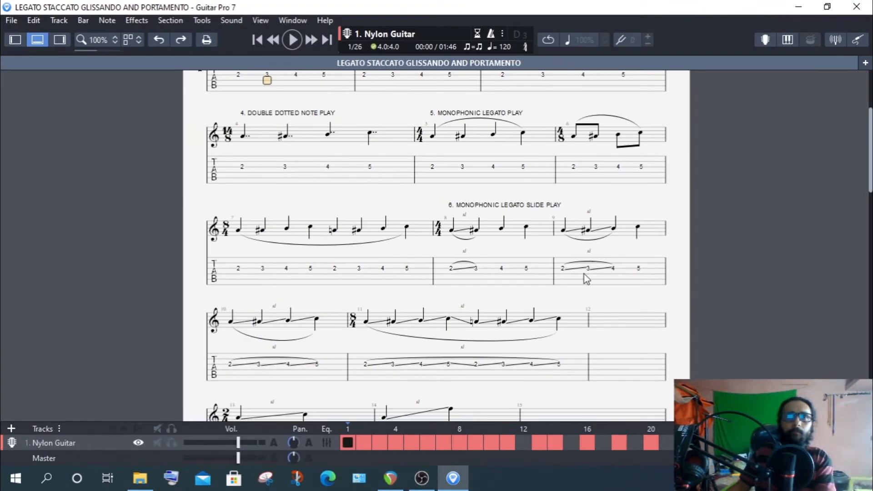
pyautogui.scroll(-2, 298, 279)
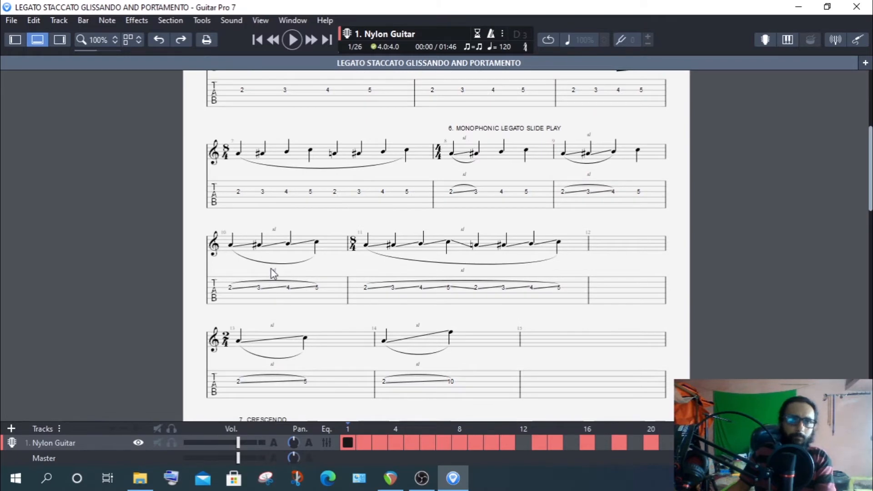
pyautogui.scroll(-1, 298, 278)
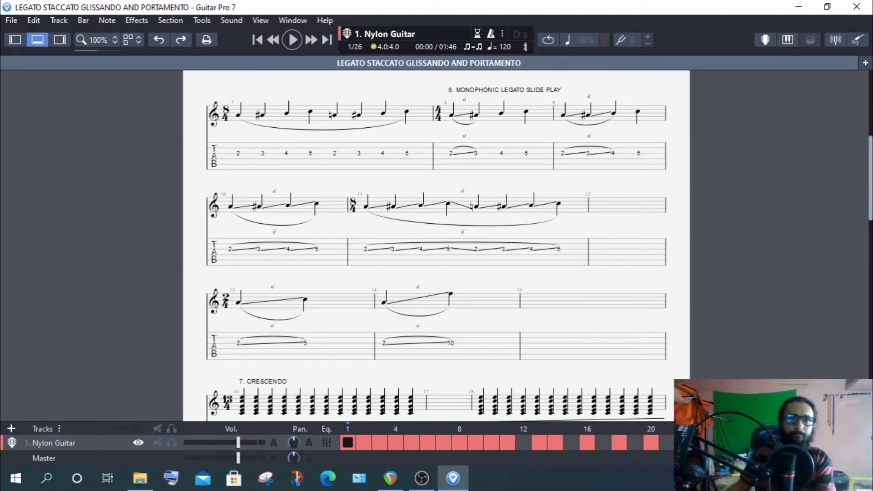
# Return to REAPER, open the measure 10 MIDI item in a maximized editor, and set the edit cursor at its start
pyautogui.click(390, 478)
pyautogui.click(683, 26)
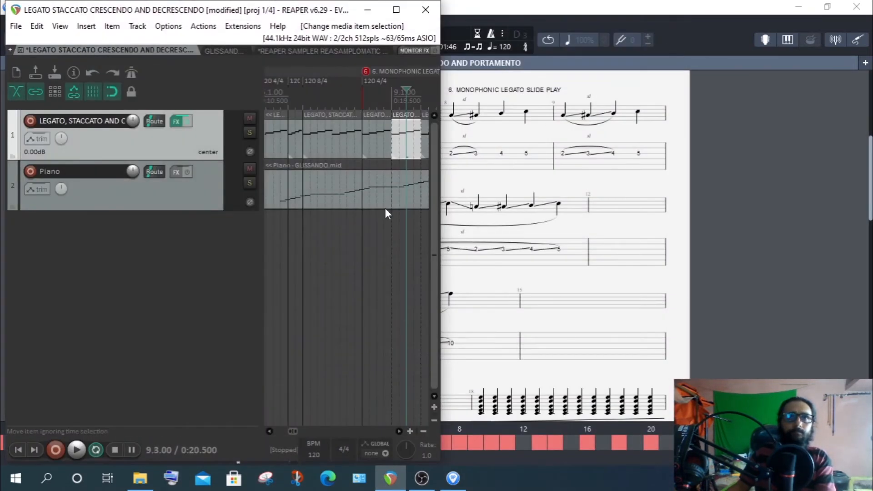
pyautogui.doubleClick(429, 150)
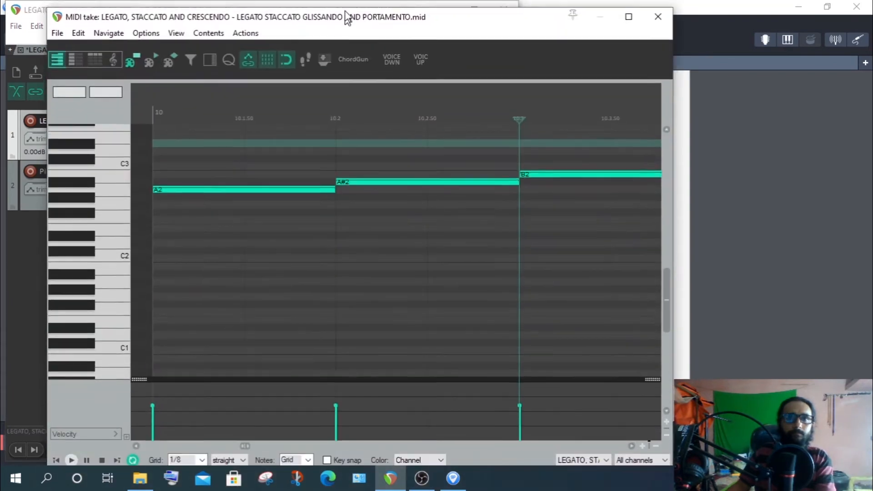
pyautogui.doubleClick(345, 18)
pyautogui.scroll(-2, 407, 171)
pyautogui.click(357, 102)
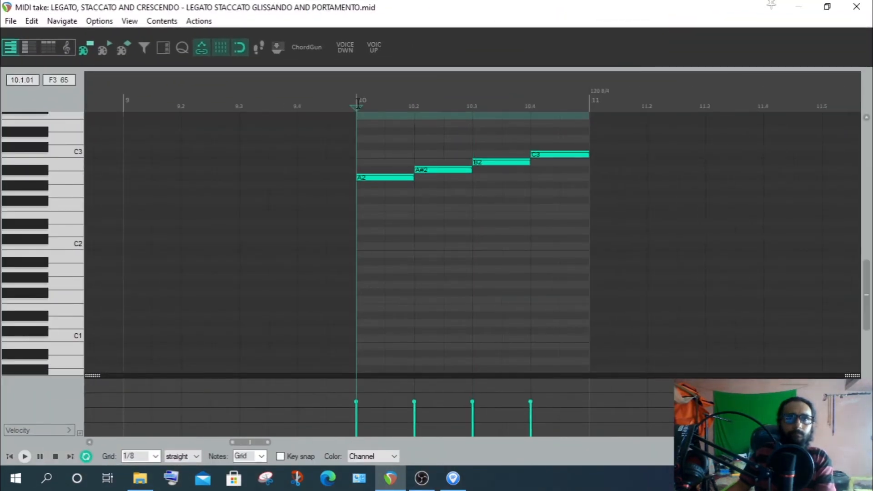
# Close the MIDI editor and check the measure 11 slide passage in the Guitar Pro score before returning to REAPER
pyautogui.click(858, 6)
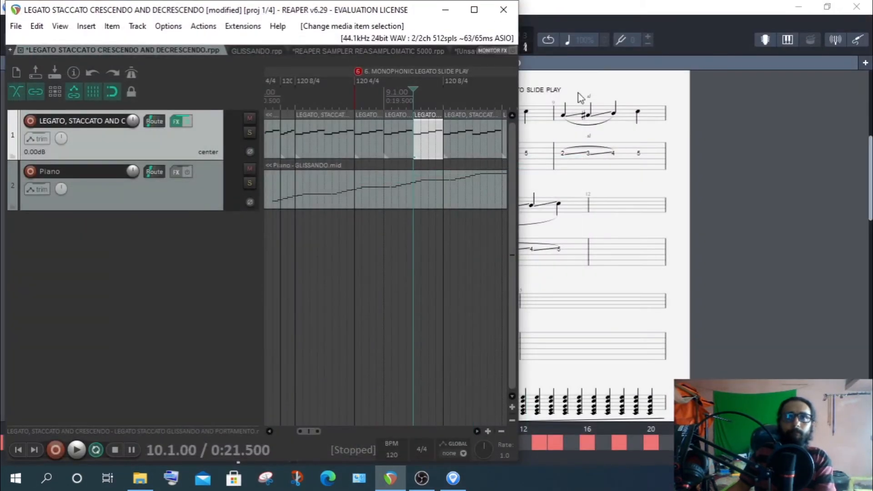
pyautogui.click(577, 94)
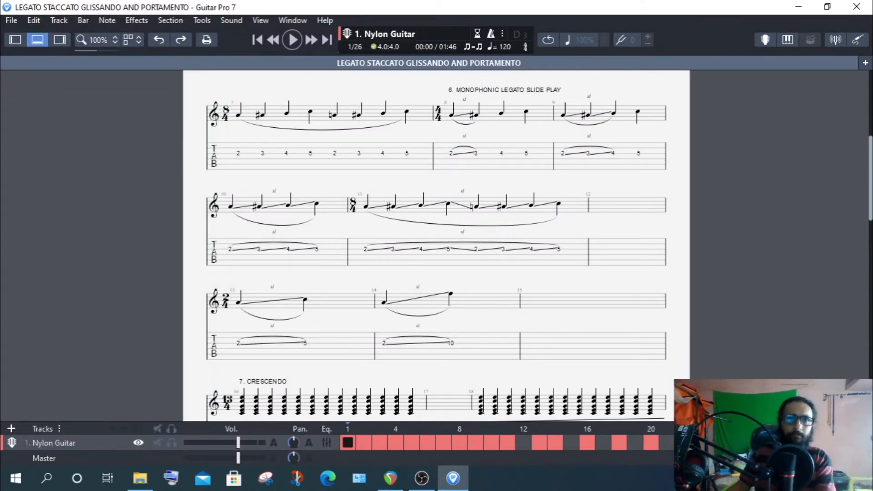
pyautogui.click(389, 481)
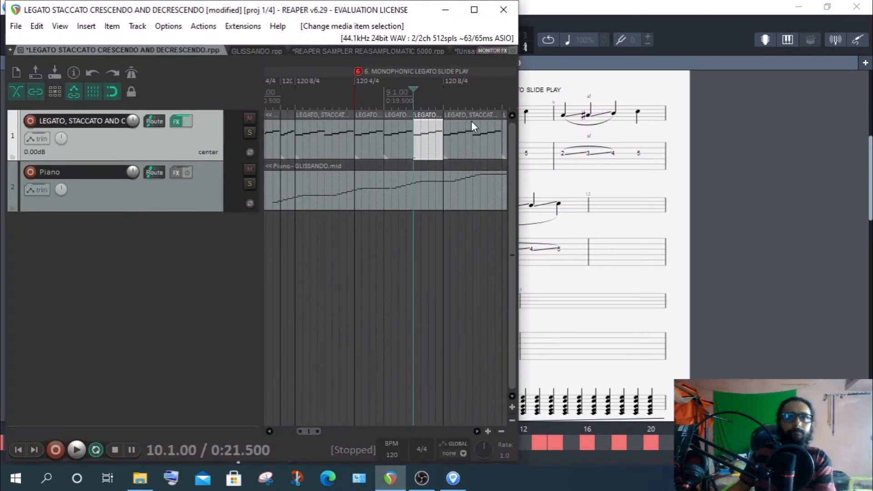
# Open the measure 11 MIDI item in the MIDI editor, set the edit cursor at its start, and view all its notes
pyautogui.click(471, 121)
pyautogui.click(468, 137)
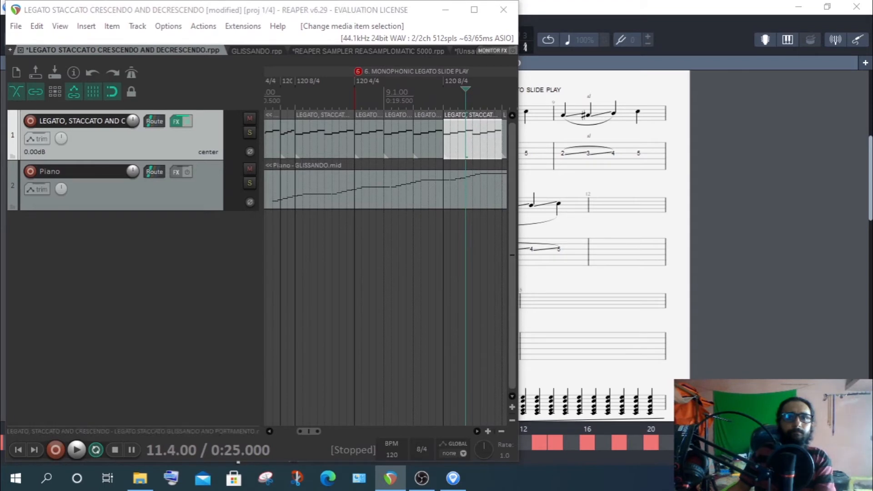
pyautogui.doubleClick(468, 137)
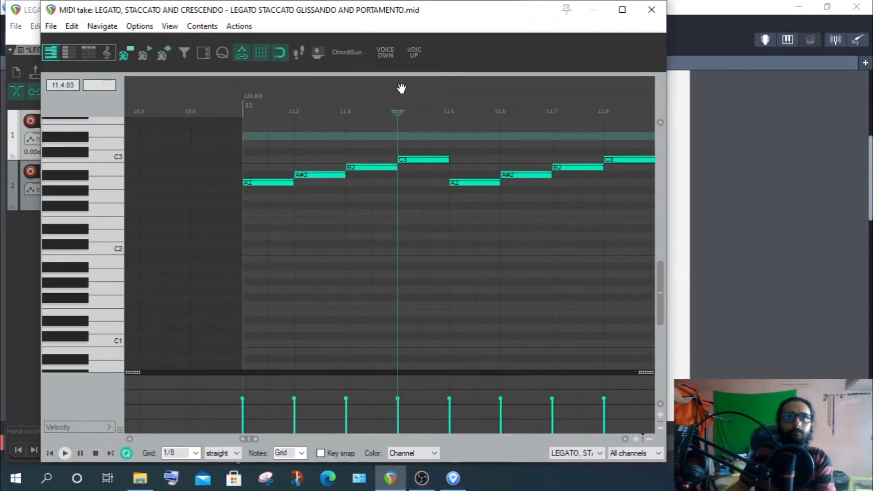
pyautogui.scroll(3, 357, 179)
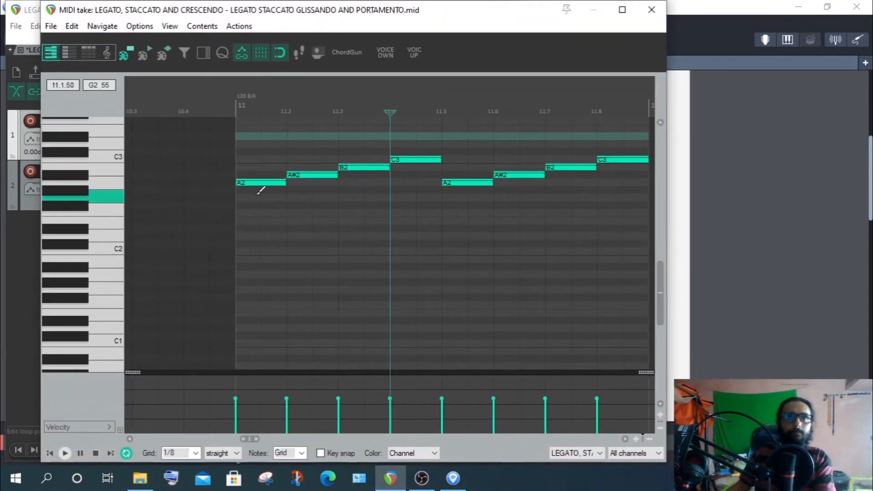
pyautogui.click(235, 102)
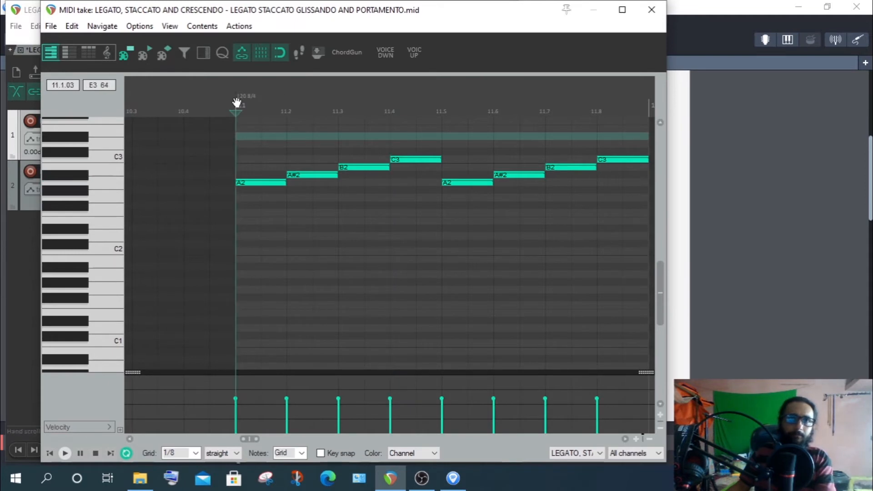
pyautogui.scroll(-2, 591, 159)
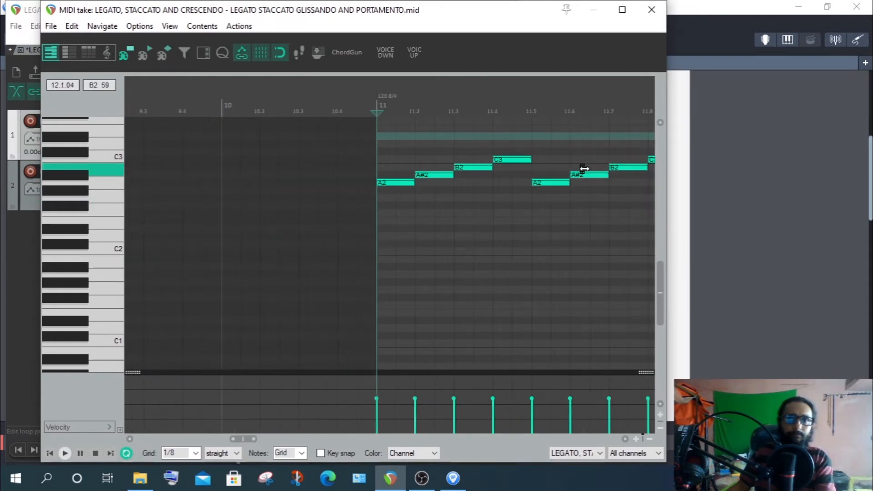
pyautogui.moveTo(246, 439)
pyautogui.mouseDown()
pyautogui.moveTo(263, 441)
pyautogui.moveTo(254, 441)
pyautogui.mouseUp()
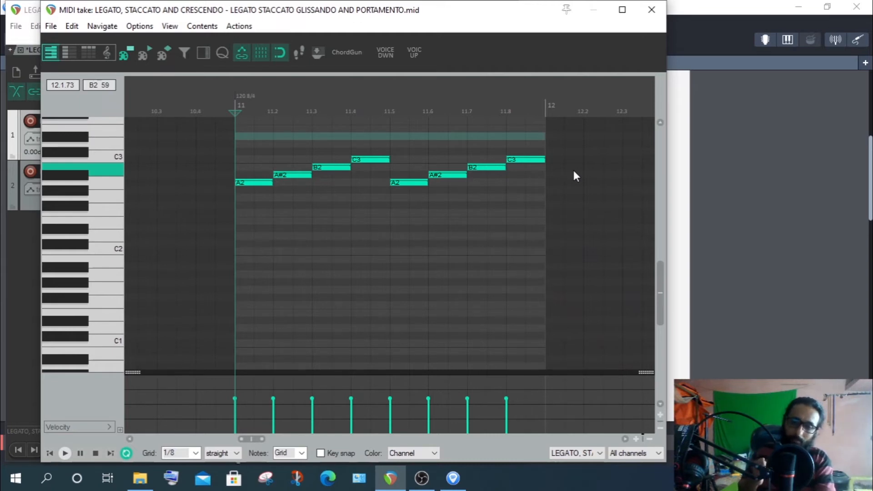
# Close the MIDI editor and compare REAPER's arrangement with the two-note slides in Guitar Pro's measures 13 and 14
pyautogui.click(651, 10)
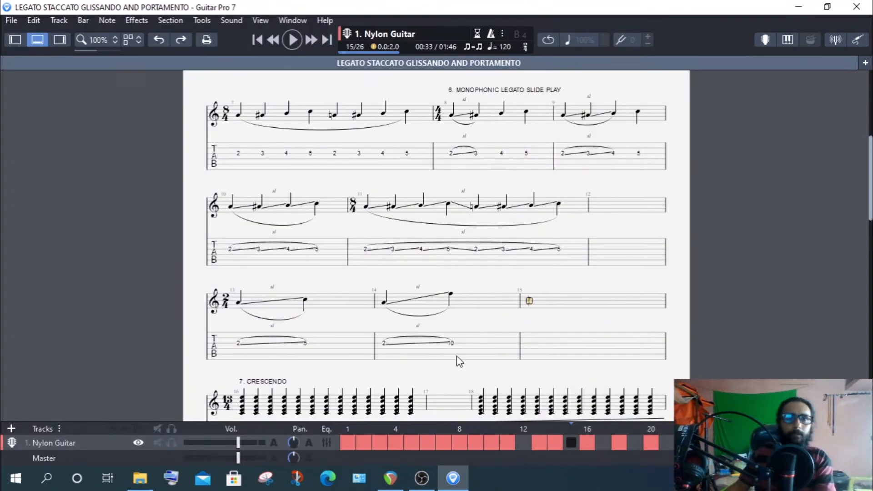
pyautogui.click(390, 477)
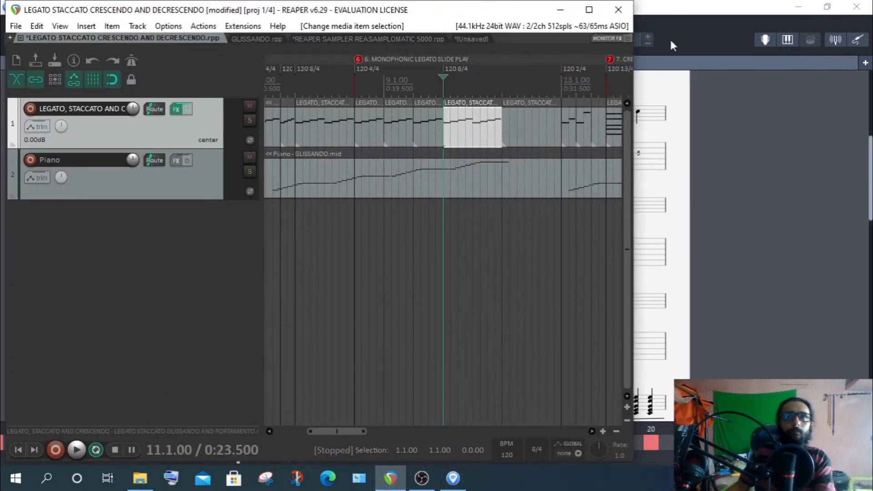
pyautogui.click(680, 13)
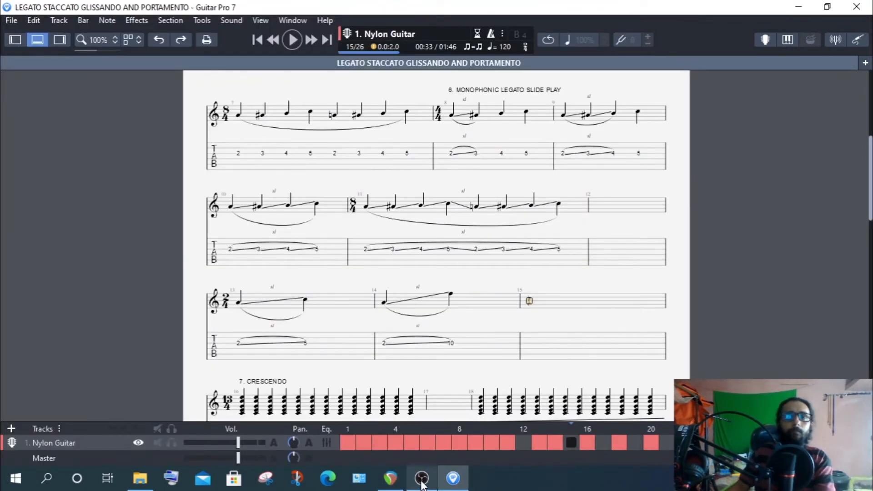
pyautogui.click(390, 477)
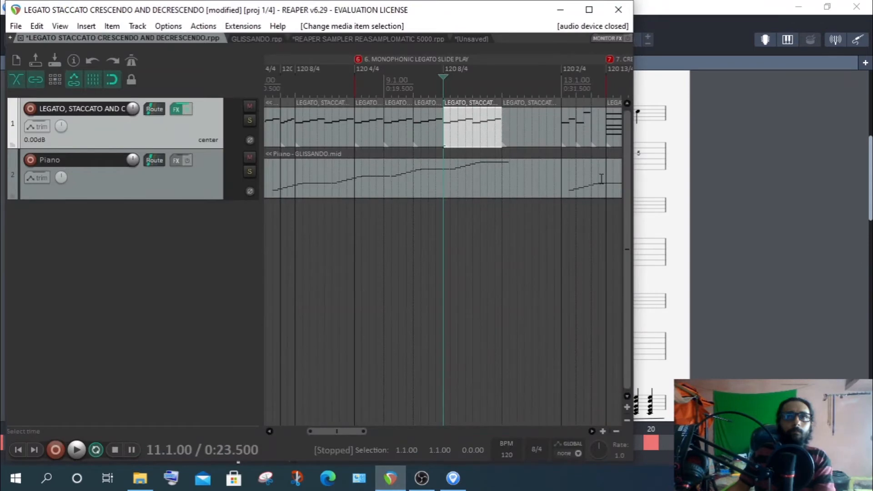
# Open the measure 13 MIDI item in the MIDI editor and examine its A2 and C3 notes
pyautogui.click(569, 130)
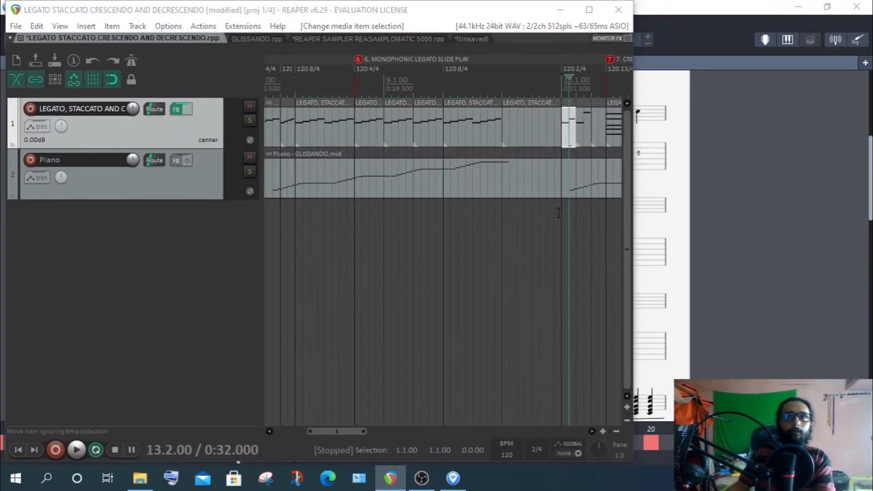
pyautogui.doubleClick(569, 130)
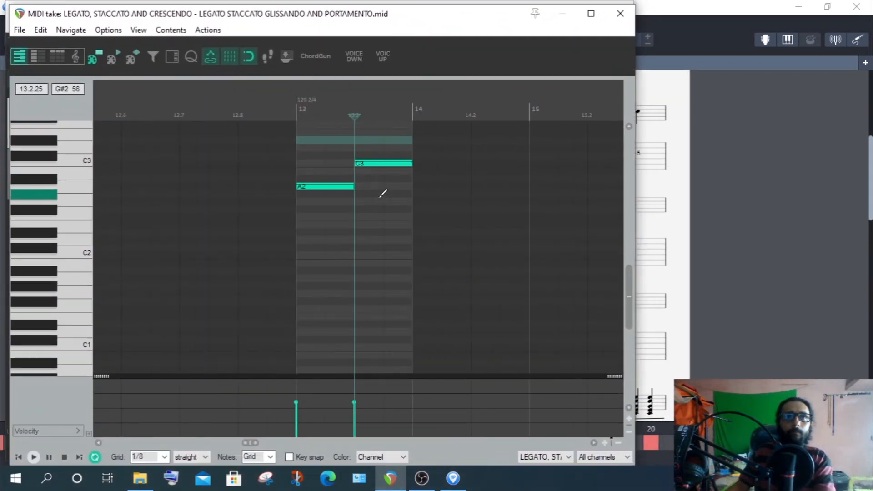
pyautogui.scroll(-3, 382, 193)
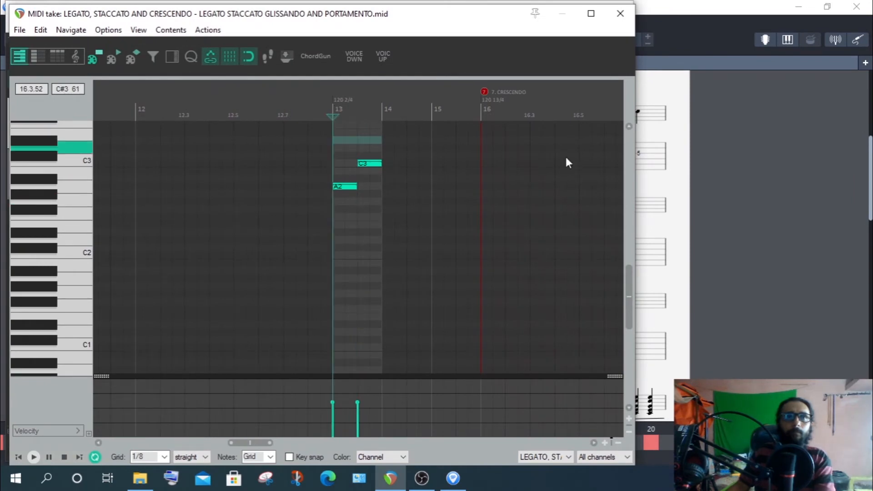
pyautogui.scroll(4, 566, 159)
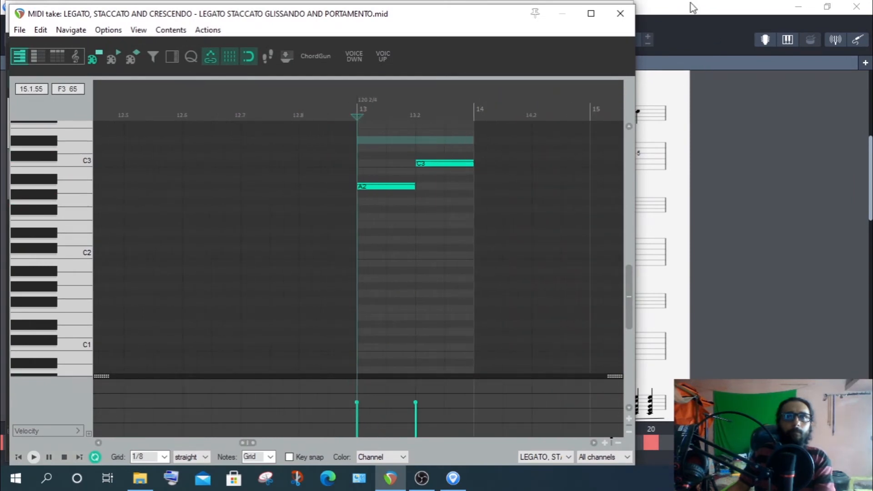
# Open the measure 14 MIDI item in the MIDI editor and examine its two notes
pyautogui.click(692, 6)
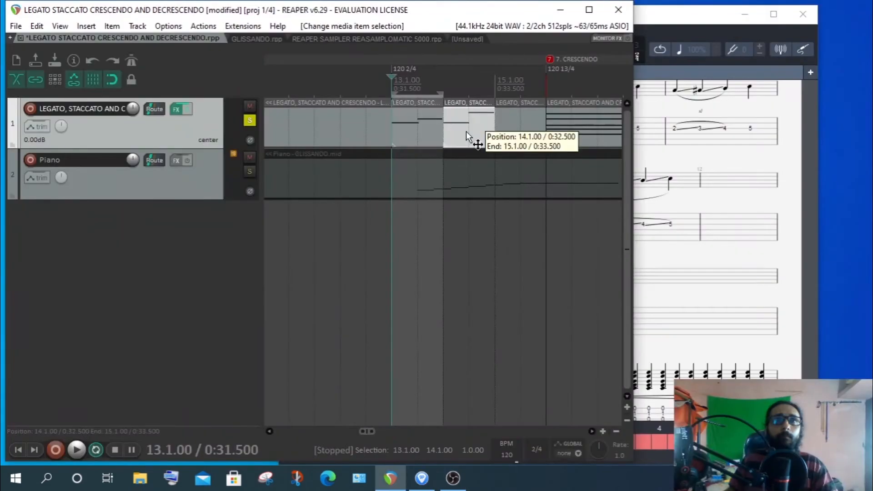
pyautogui.click(467, 134)
pyautogui.doubleClick(467, 133)
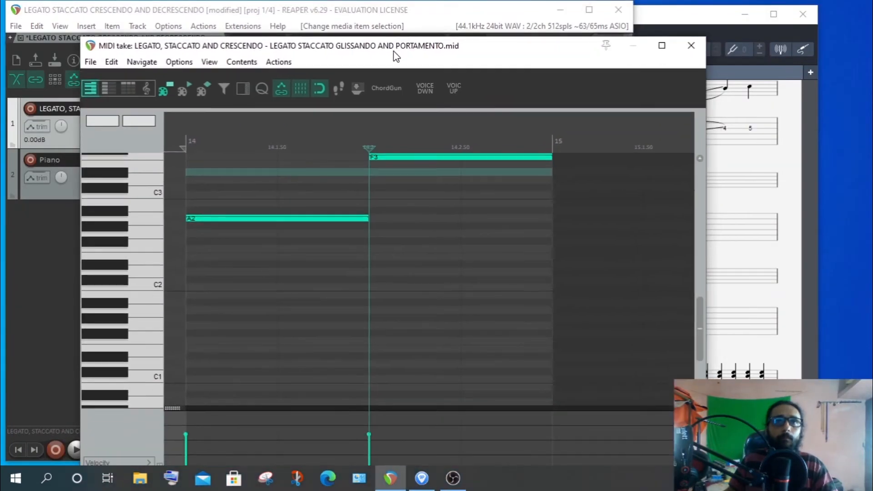
pyautogui.scroll(-3, 477, 160)
pyautogui.moveTo(700, 331); pyautogui.dragTo(613, 310)
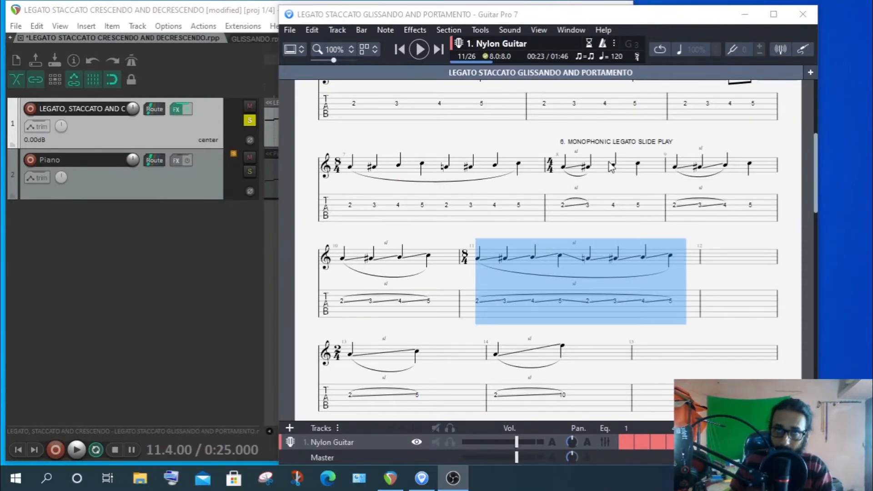
# Maximize the Guitar Pro score and play the selected legato slide passage in measure 11
pyautogui.doubleClick(630, 17)
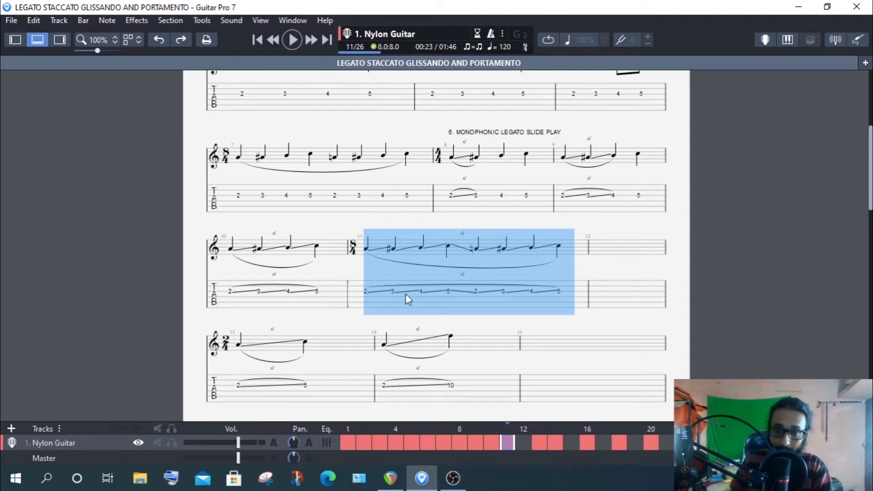
pyautogui.click(293, 40)
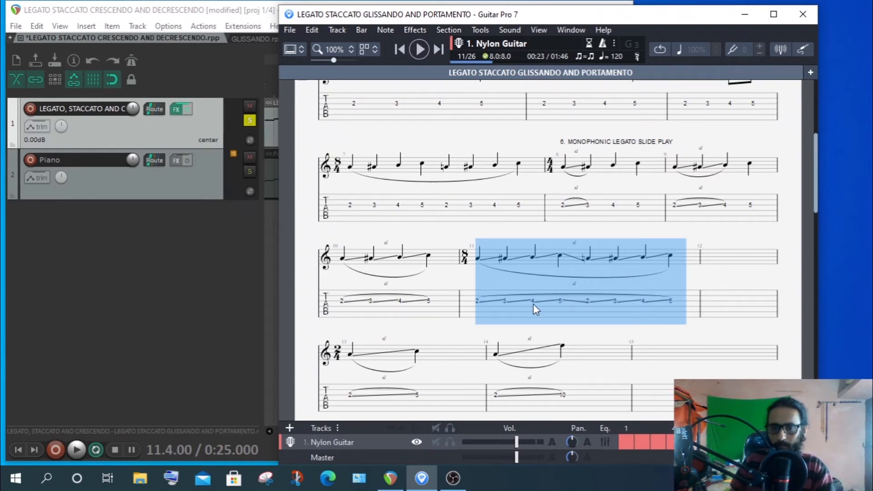
# Switch to REAPER, open the measure 11 MIDI item in the MIDI editor, and examine its eight notes from A2 to C3
pyautogui.click(254, 21)
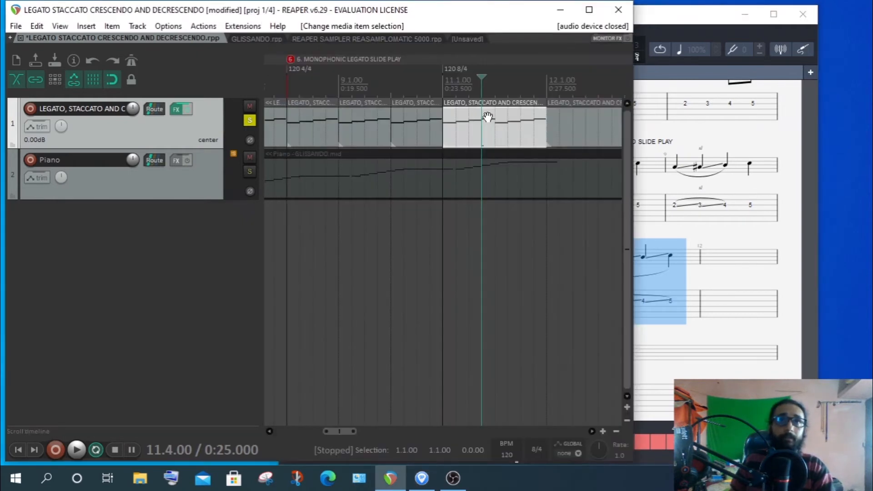
pyautogui.click(507, 129)
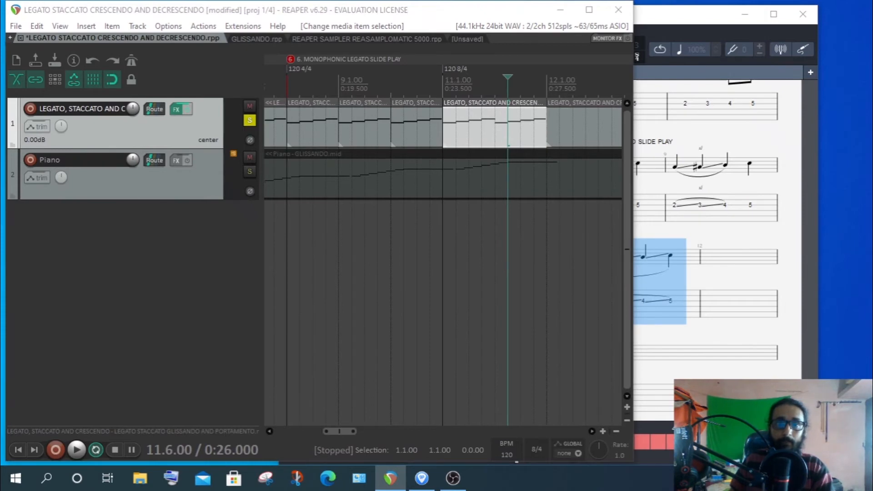
pyautogui.doubleClick(507, 129)
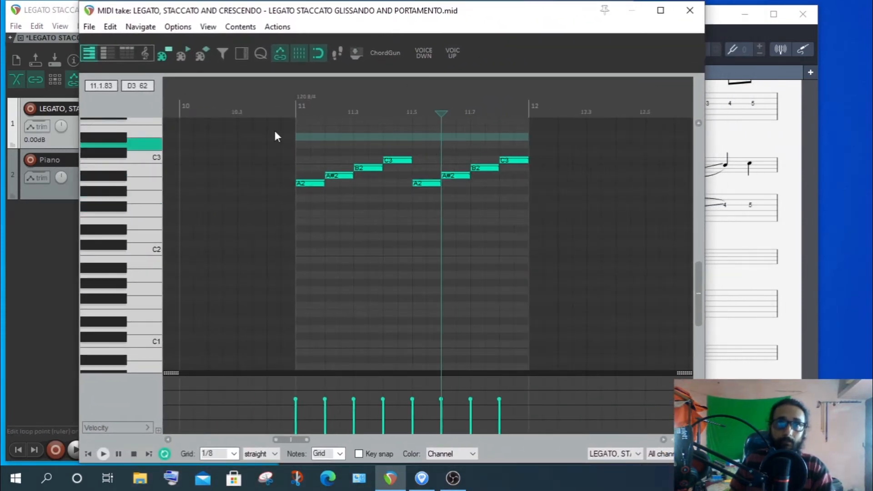
pyautogui.click(298, 103)
pyautogui.scroll(2, 350, 153)
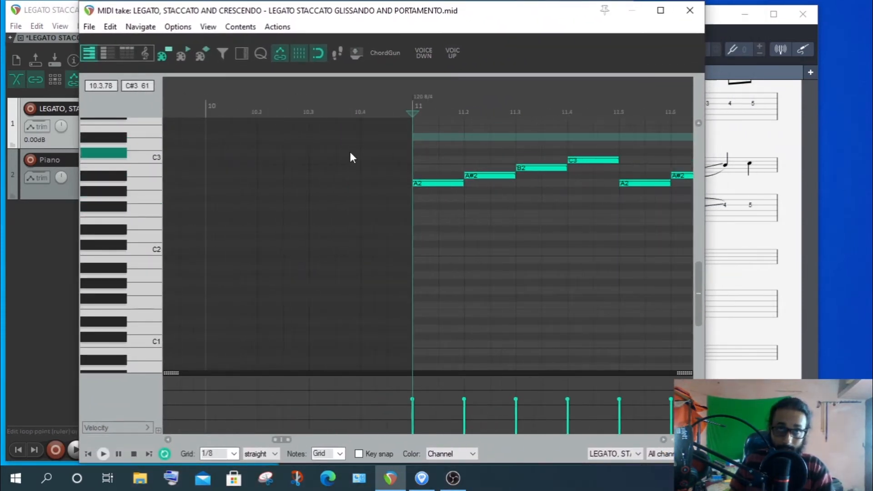
pyautogui.scroll(-1, 597, 138)
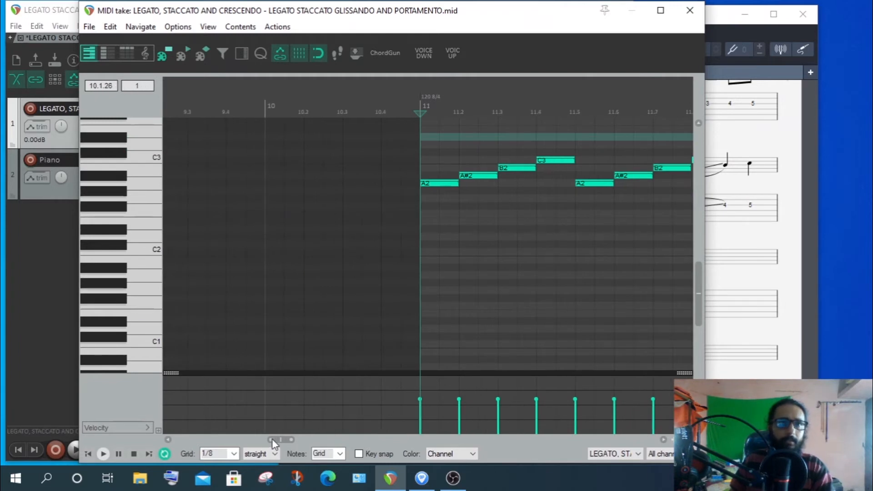
pyautogui.moveTo(272, 440); pyautogui.dragTo(294, 442)
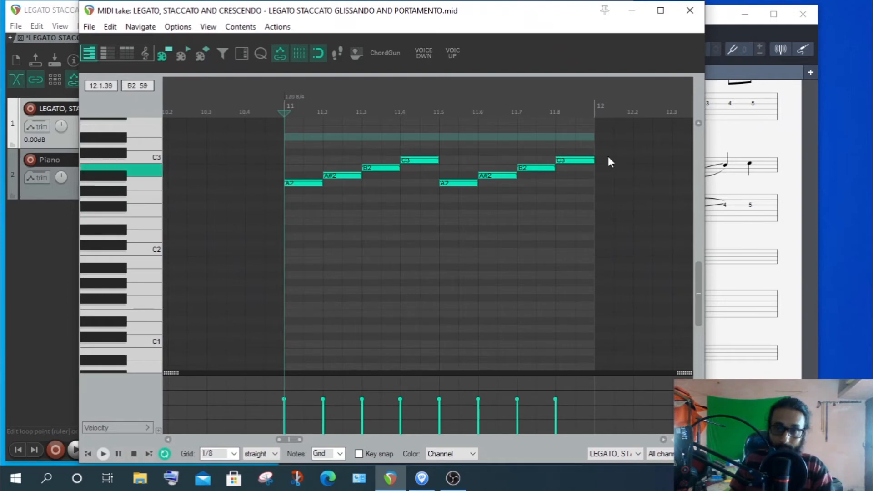
# Close the MIDI editor, show track 1's DSK Dynamic Guitars effect window, and move it clear of the track's MIDI items
pyautogui.click(694, 18)
pyautogui.click(247, 113)
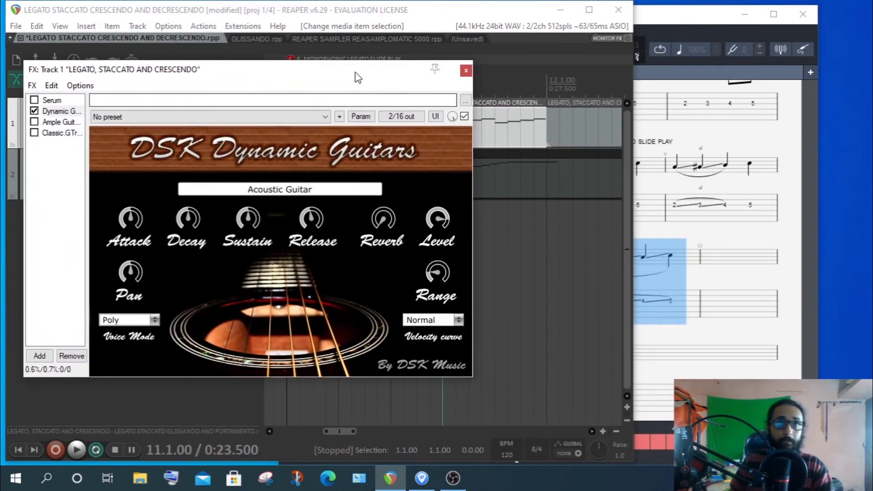
pyautogui.moveTo(356, 76); pyautogui.dragTo(420, 171)
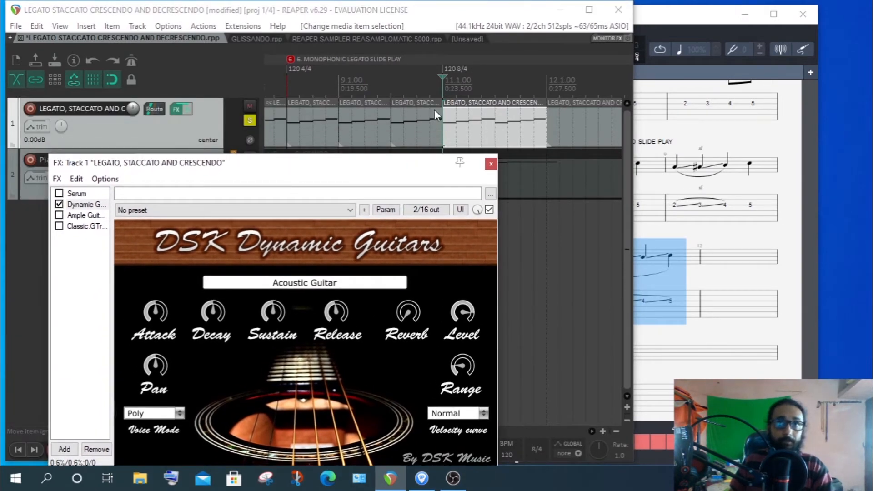
# Reopen the measure 11 MIDI item and play it from the start of the measure
pyautogui.doubleClick(487, 127)
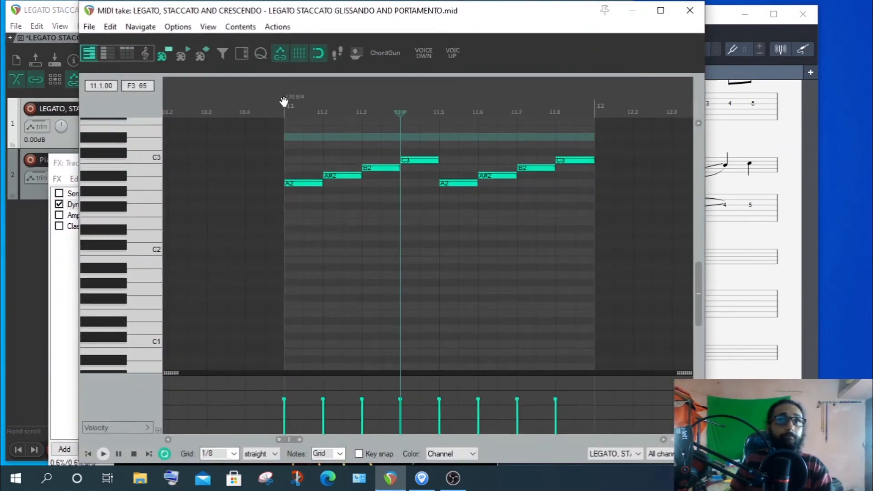
pyautogui.click(284, 111)
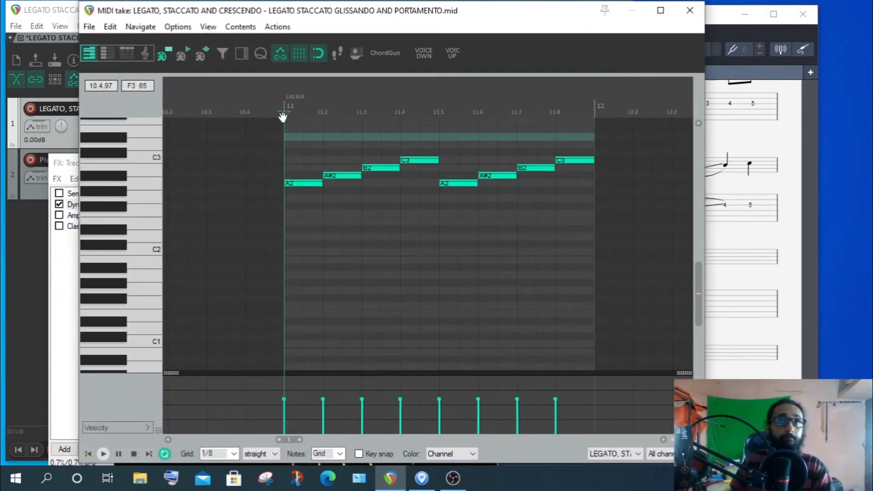
pyautogui.click(103, 452)
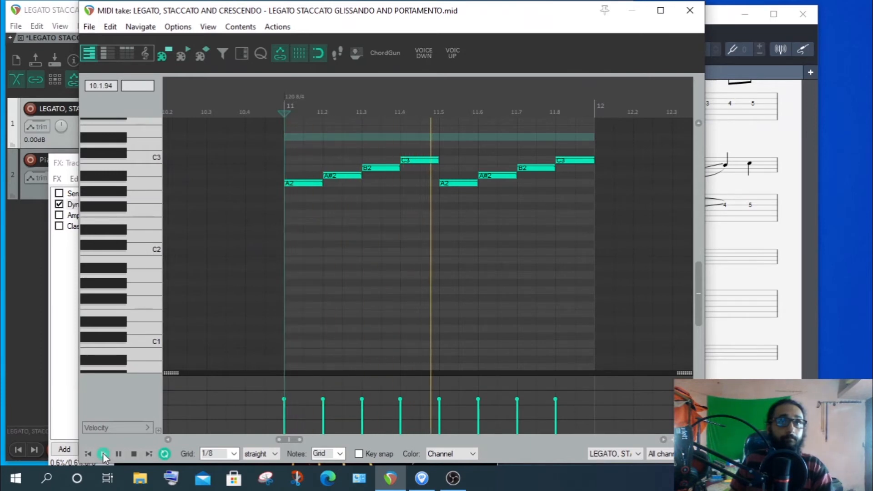
pyautogui.click(139, 451)
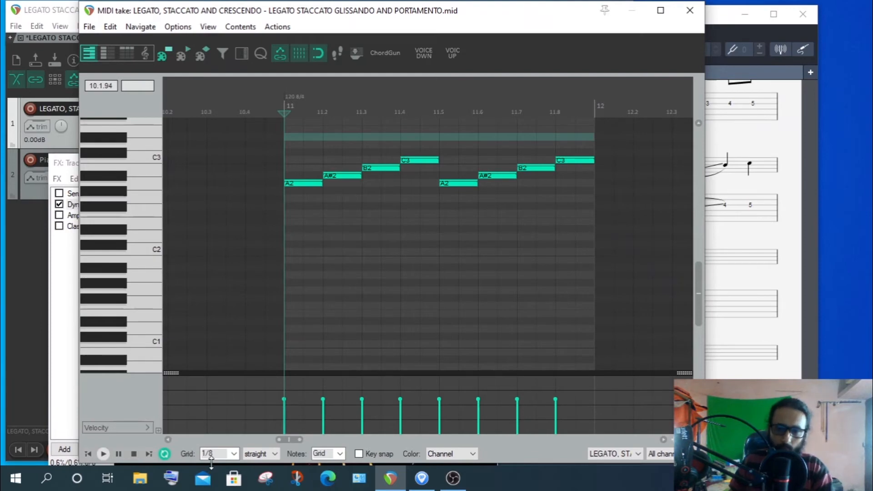
# Close the MIDI editor, switch to Guitar Pro, and play measure 11's selected legato slide passage for comparison
pyautogui.click(689, 10)
pyautogui.click(663, 26)
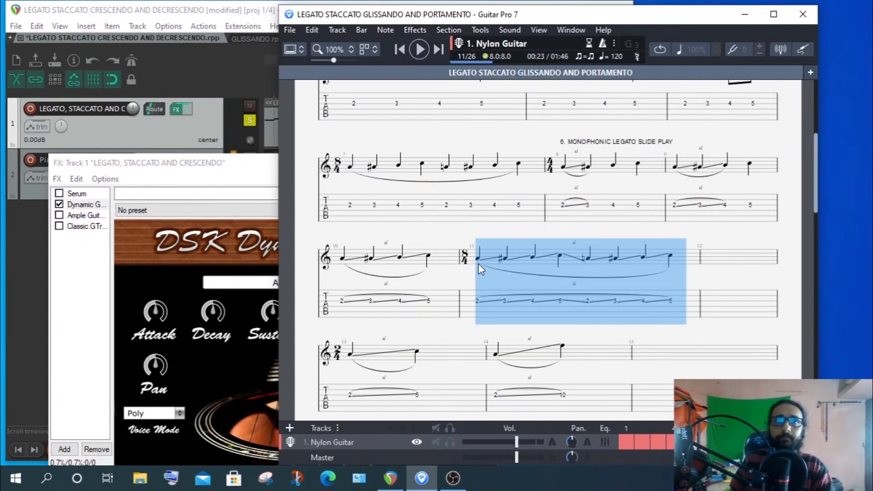
pyautogui.moveTo(479, 255); pyautogui.dragTo(659, 299)
pyautogui.click(420, 49)
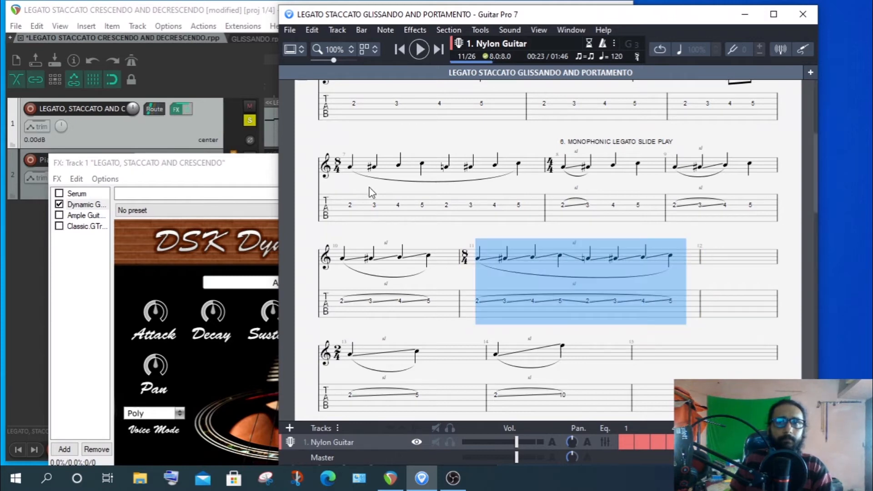
# Return to REAPER, reopen the measure 11 MIDI item, and examine where its last C3 note ends
pyautogui.click(214, 165)
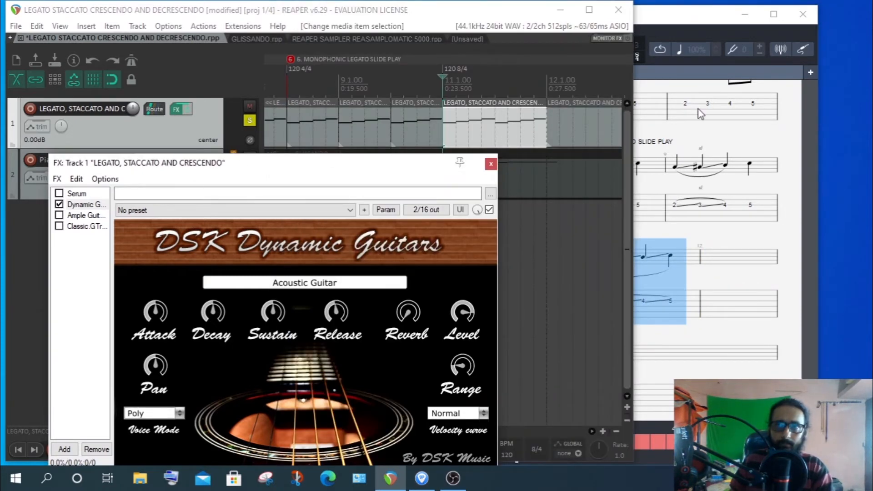
pyautogui.click(691, 21)
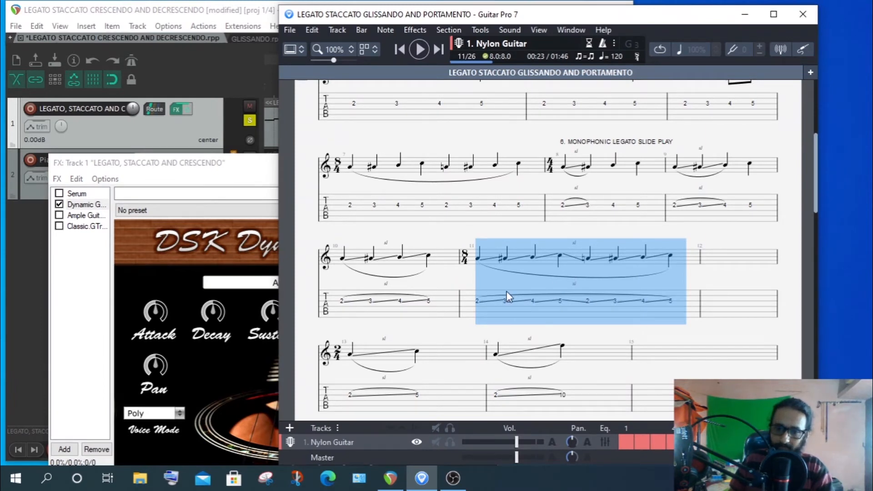
pyautogui.click(390, 478)
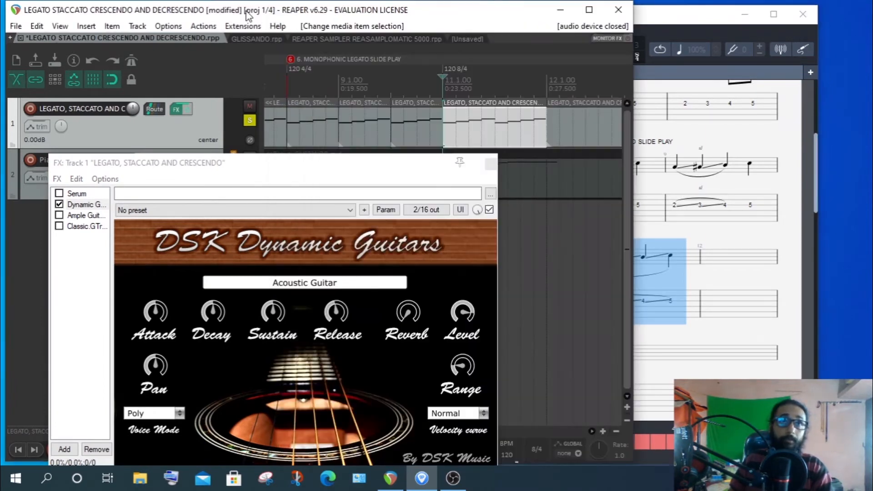
pyautogui.doubleClick(515, 138)
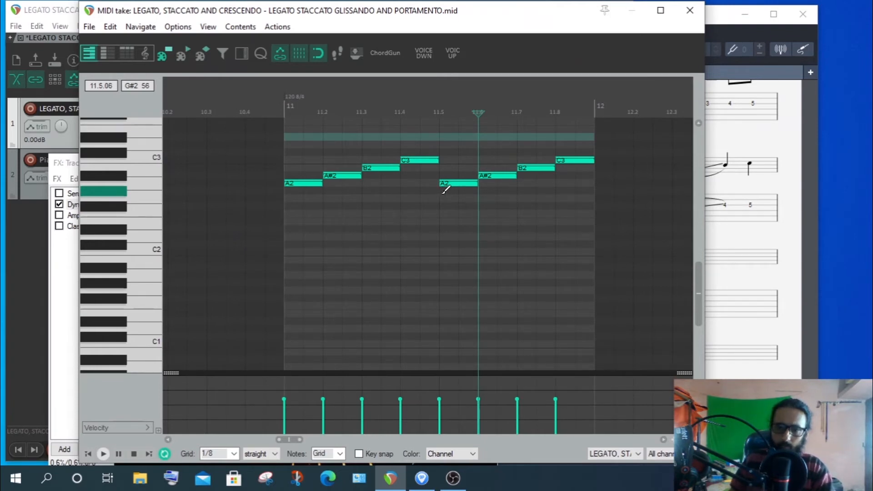
pyautogui.click(598, 108)
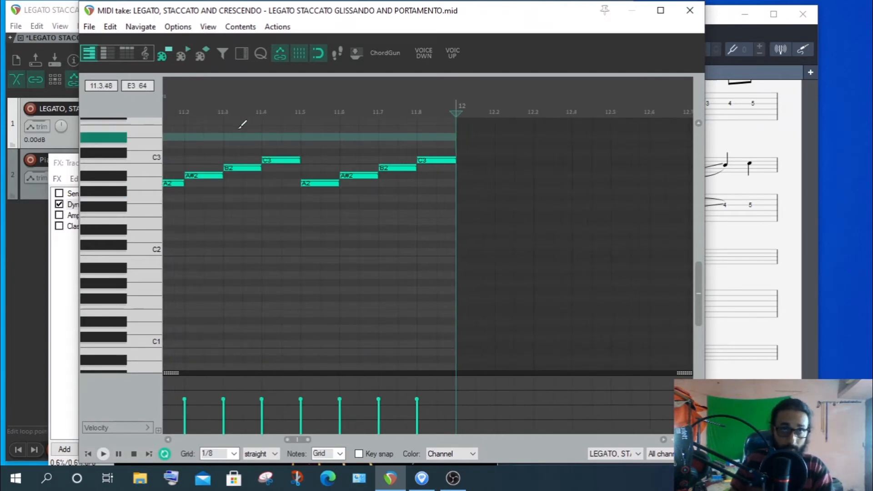
pyautogui.scroll(-2, 242, 124)
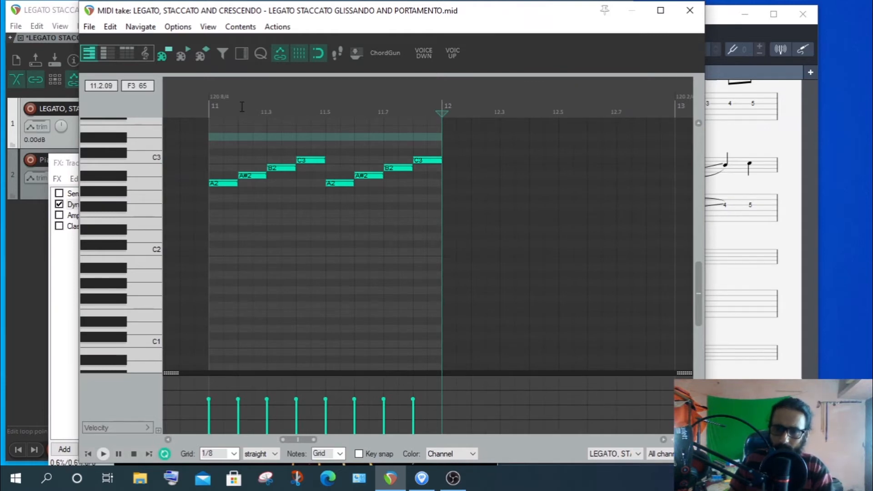
pyautogui.scroll(2, 429, 104)
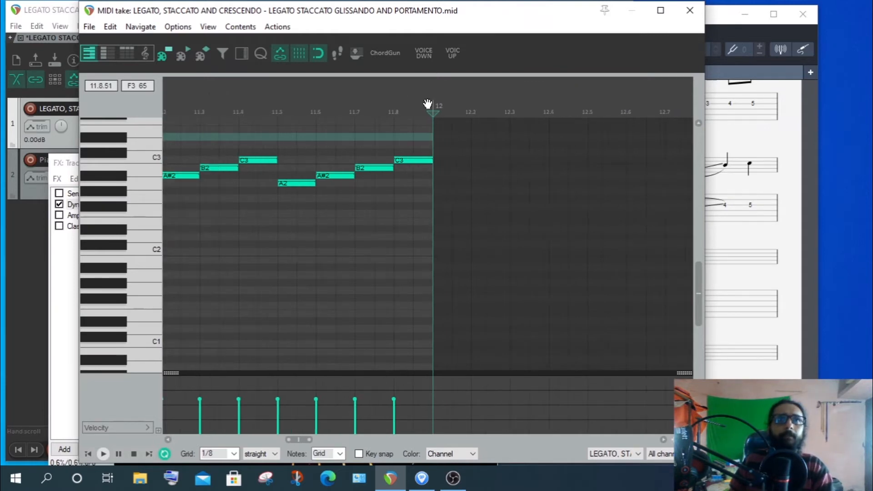
# Turn off snapping and slightly shorten the last C3 note in measure 11
pyautogui.click(320, 54)
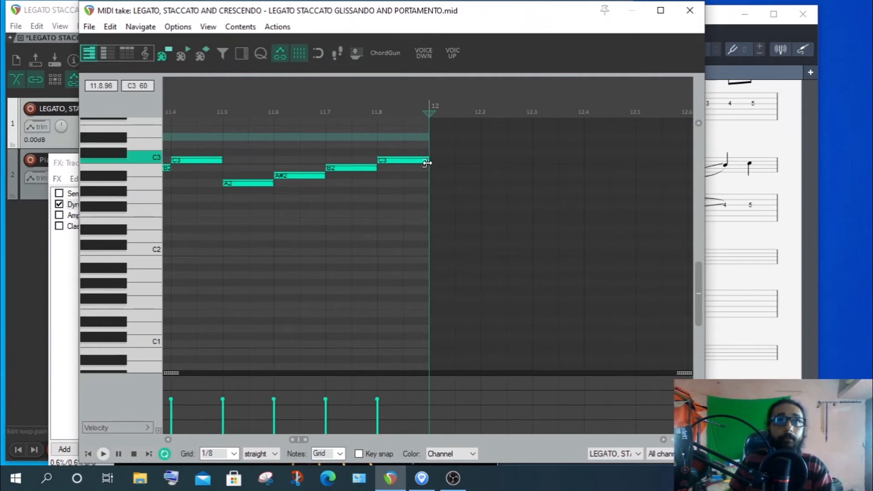
pyautogui.moveTo(428, 163); pyautogui.dragTo(425, 162)
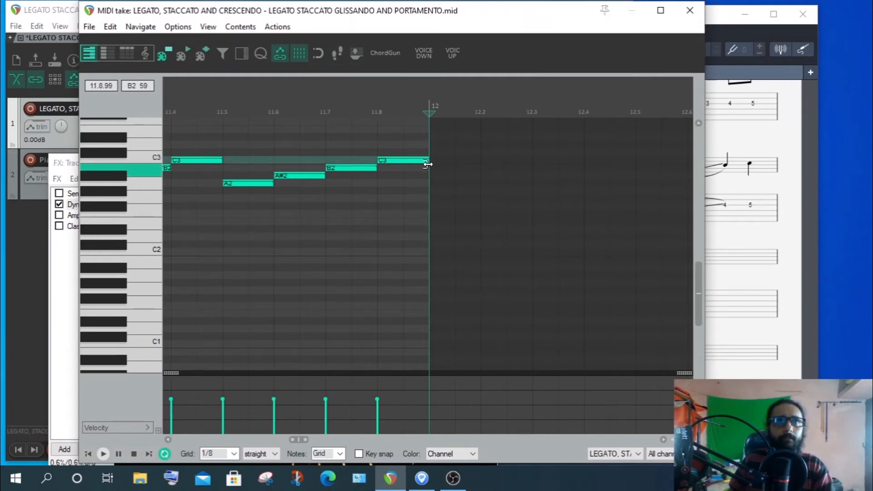
pyautogui.scroll(5, 430, 136)
pyautogui.scroll(-5, 430, 135)
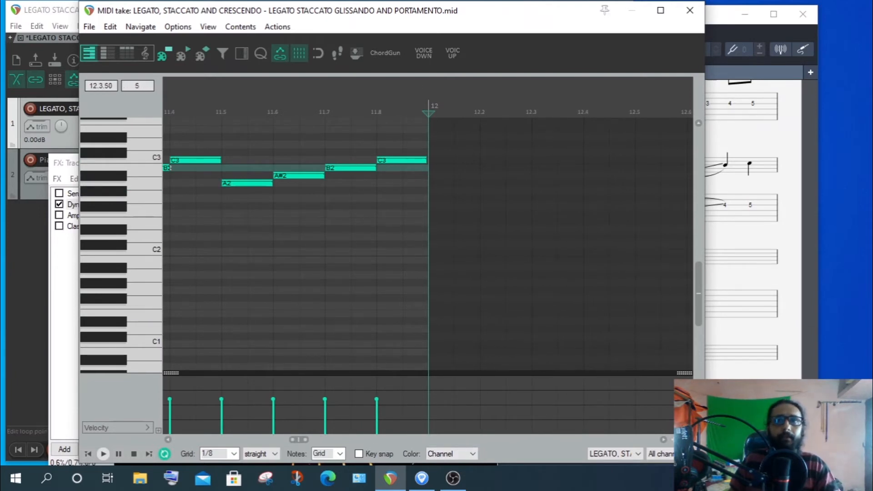
pyautogui.moveTo(300, 440); pyautogui.dragTo(290, 442)
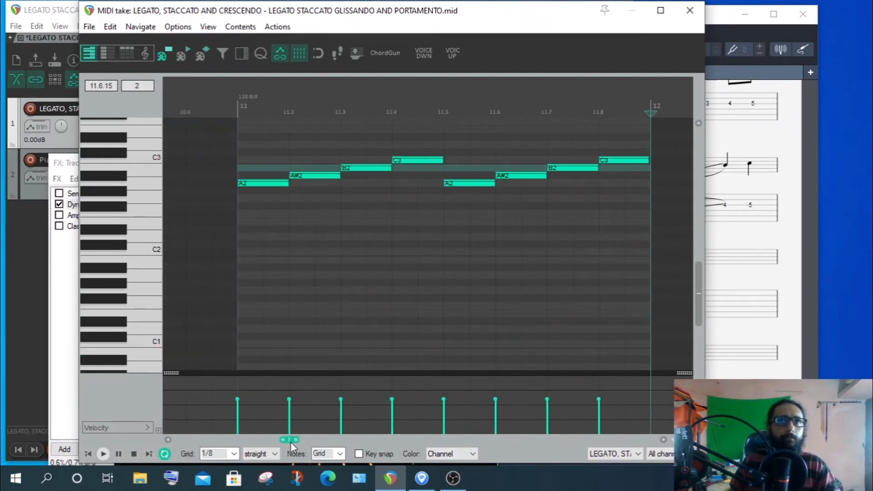
# Select all eight notes of measure 11, lengthen them slightly so consecutive notes overlap, and turn snapping back on
pyautogui.moveTo(253, 136); pyautogui.dragTo(650, 277)
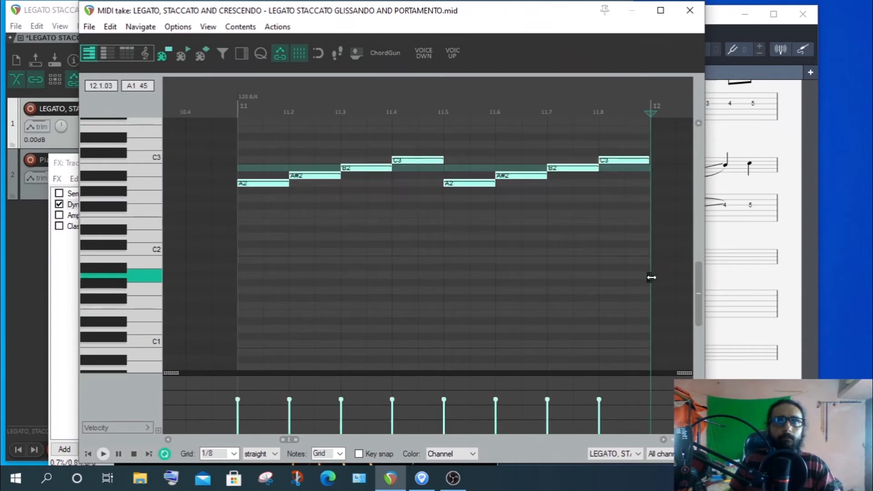
pyautogui.click(320, 56)
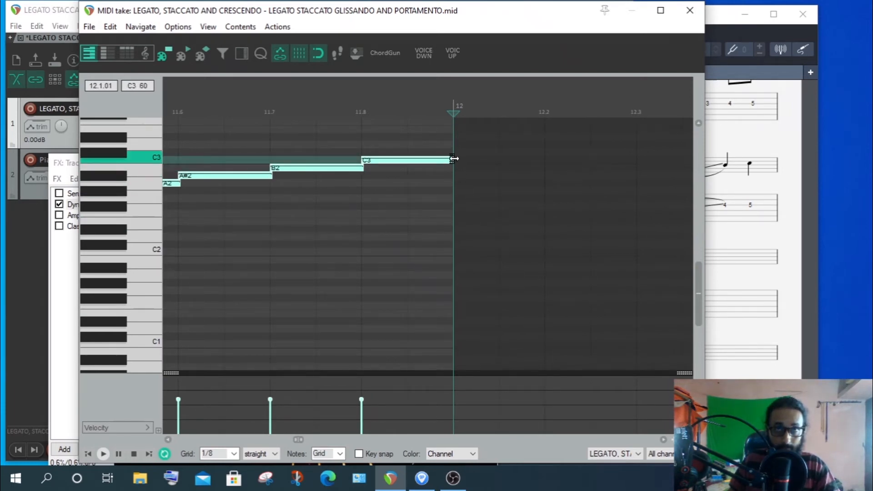
# Examine the last C3's end and the overlaps between consecutive notes in measure 11, deselecting the notes and placing the edit cursor near 11.3
pyautogui.scroll(2, 457, 164)
pyautogui.scroll(-2, 426, 176)
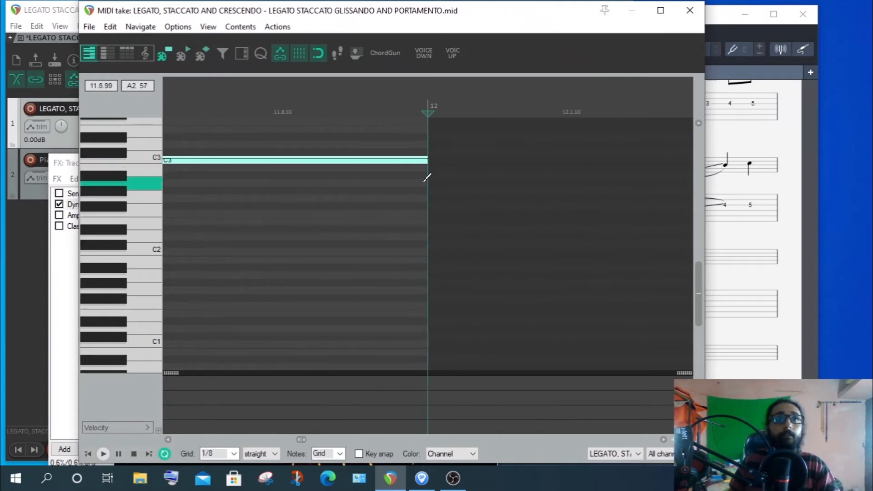
pyautogui.scroll(-3, 272, 275)
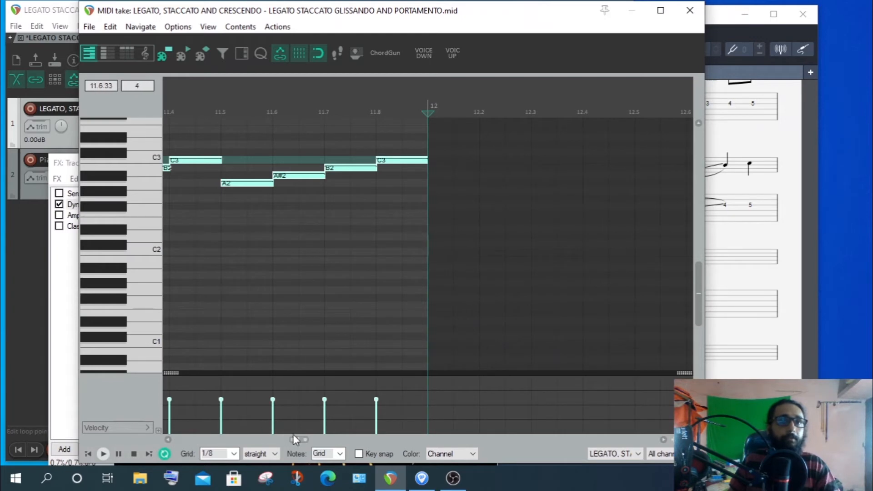
pyautogui.moveTo(295, 439); pyautogui.dragTo(290, 443)
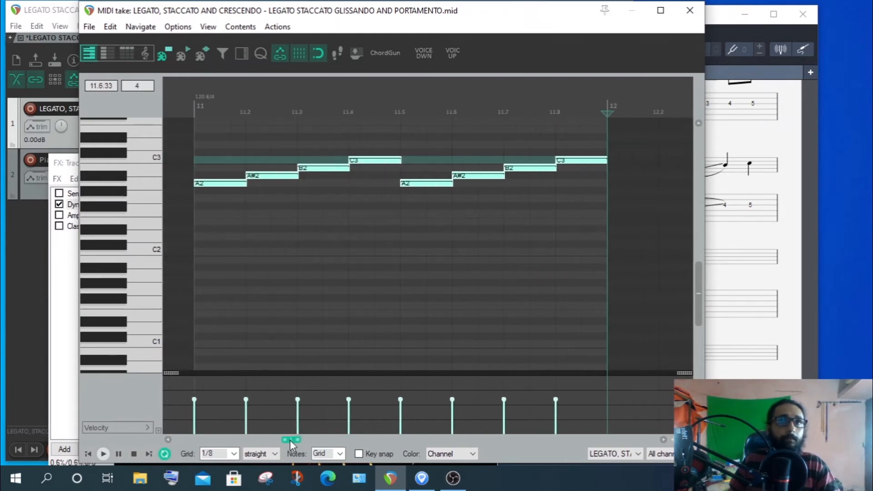
pyautogui.scroll(2, 250, 146)
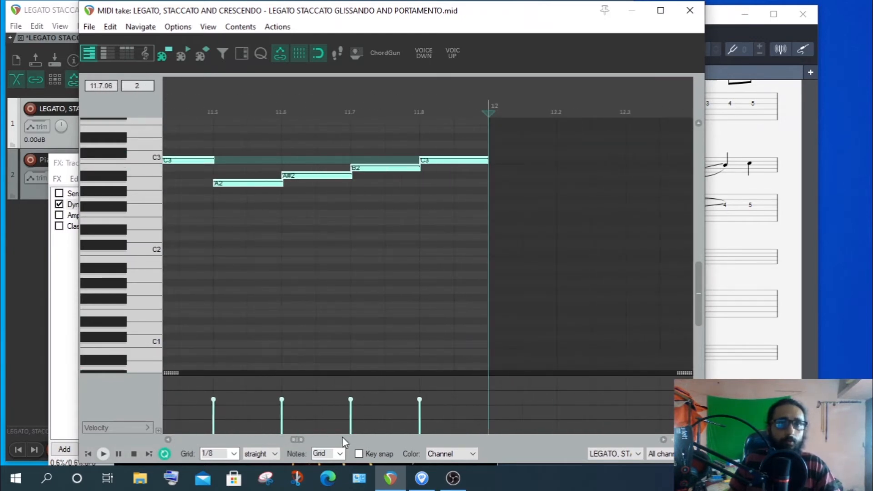
pyautogui.moveTo(297, 440)
pyautogui.mouseDown()
pyautogui.moveTo(286, 441)
pyautogui.moveTo(292, 442)
pyautogui.mouseUp()
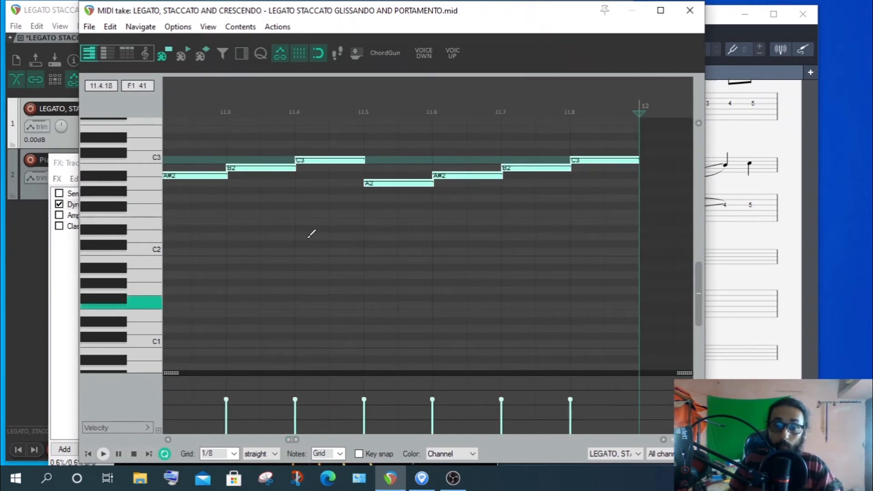
pyautogui.click(228, 114)
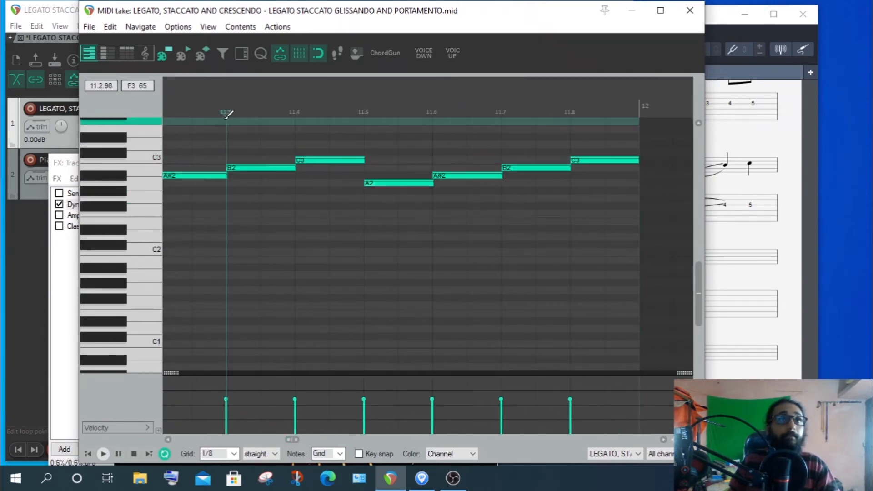
pyautogui.scroll(5, 225, 113)
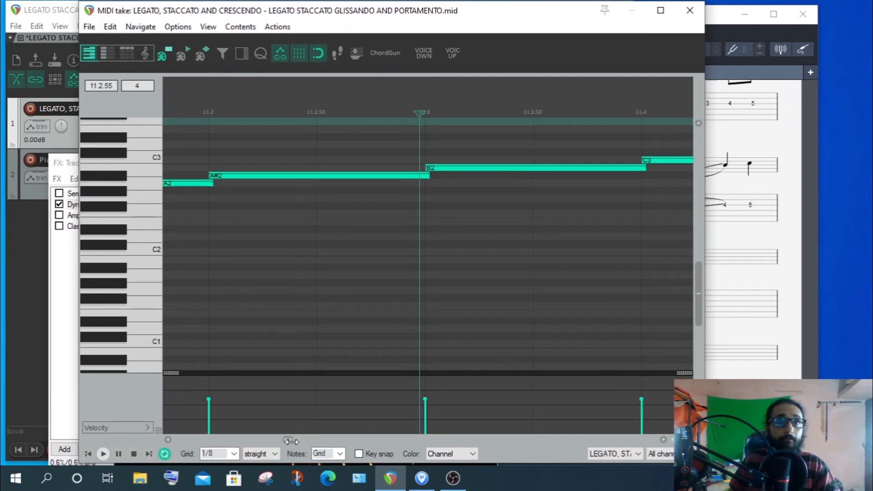
pyautogui.moveTo(292, 441); pyautogui.dragTo(294, 441)
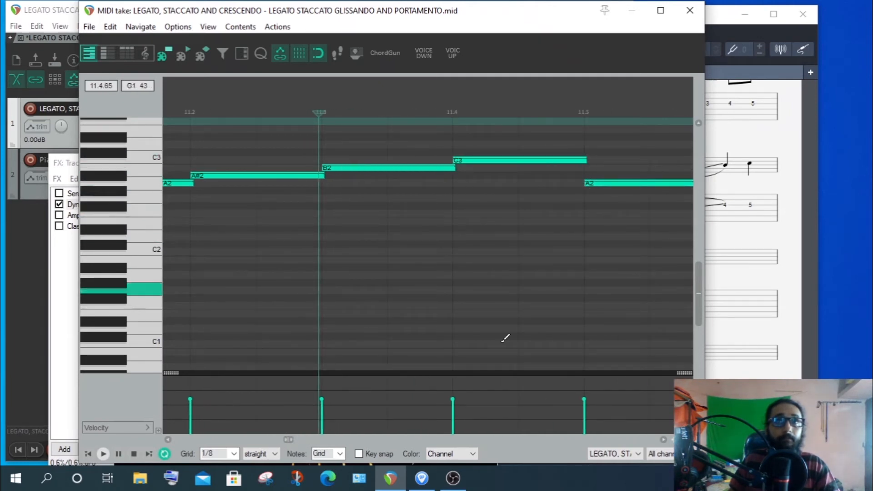
# Examine the remaining note overlaps through the end of measure 11 and place the edit cursor at the measure's start
pyautogui.moveTo(295, 443); pyautogui.dragTo(298, 440)
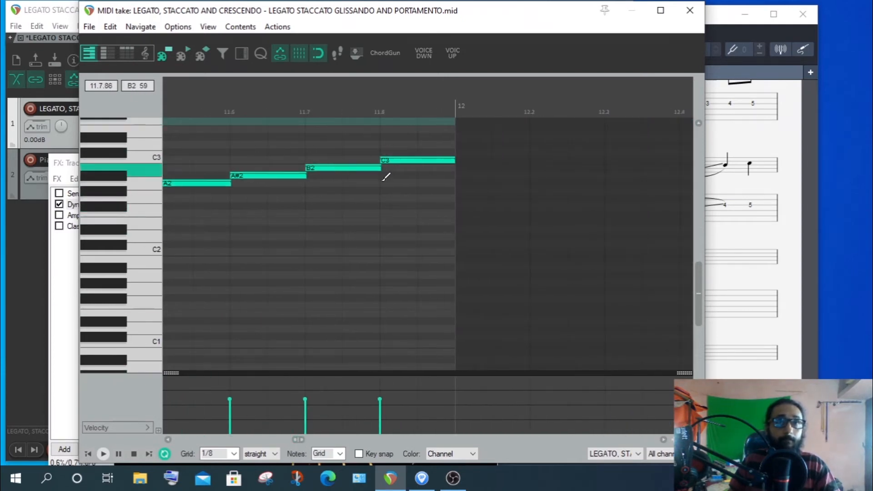
pyautogui.scroll(-3, 384, 175)
pyautogui.click(273, 110)
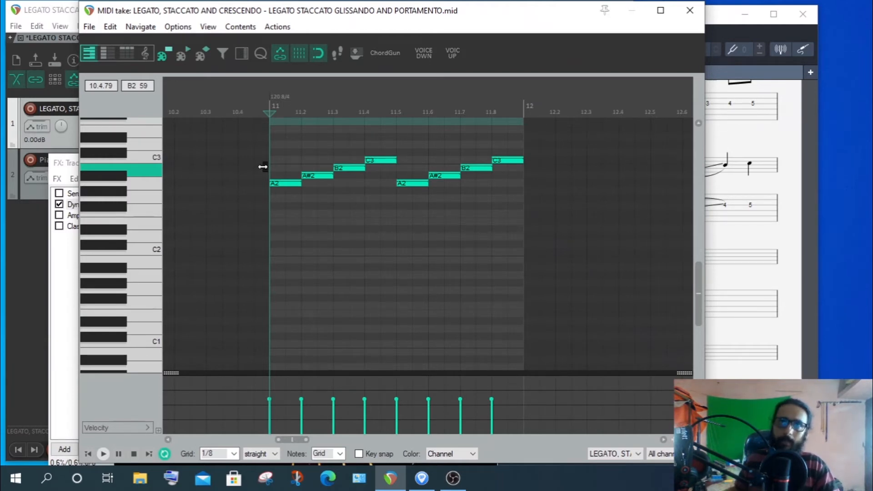
# Close the MIDI editor and view the voice mode options of the Dynamic Guitars instrument
pyautogui.click(690, 10)
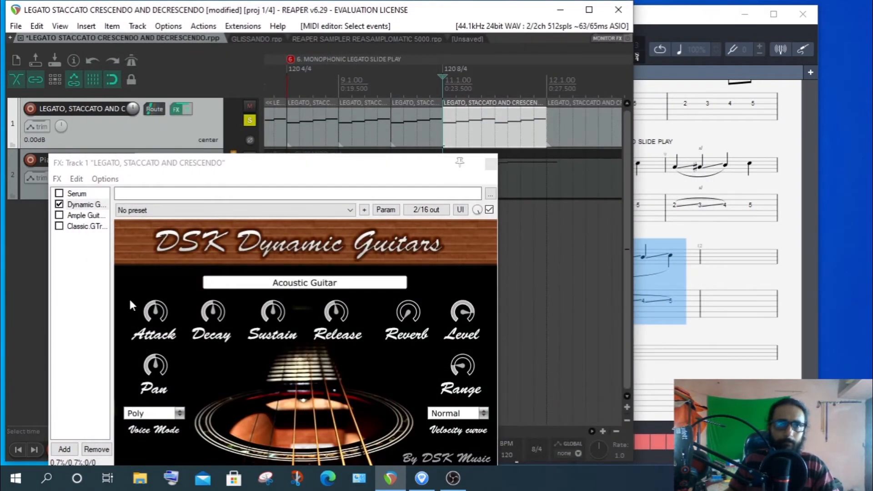
pyautogui.moveTo(137, 162); pyautogui.dragTo(133, 55)
pyautogui.click(162, 308)
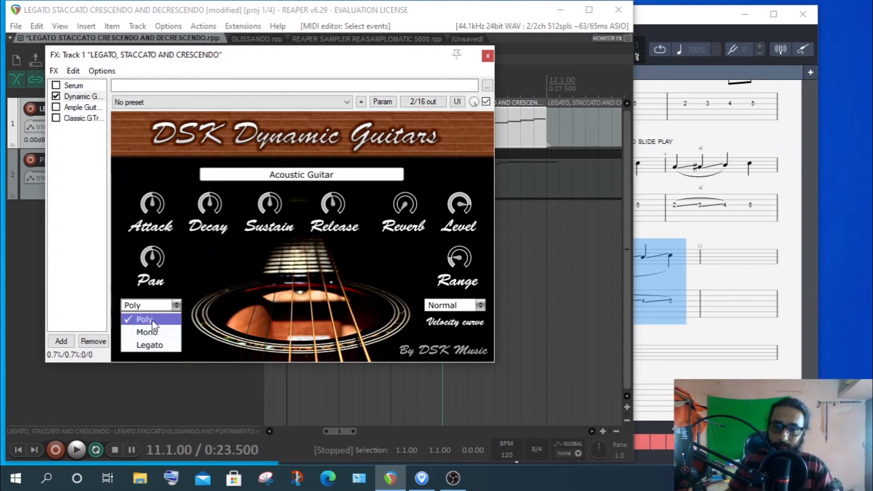
# Reopen the measure 11 MIDI item beside the instrument window and play it from the start of measure 11 in Poly voice mode
pyautogui.click(505, 10)
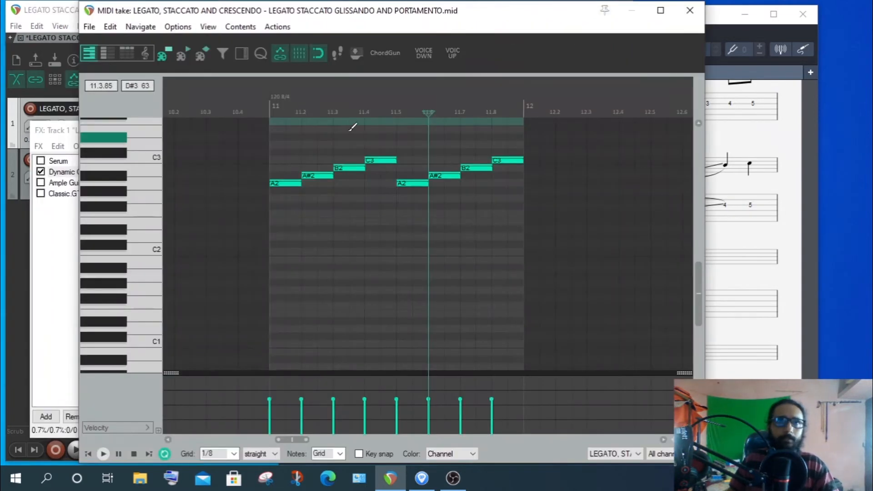
pyautogui.moveTo(319, 15); pyautogui.dragTo(445, 21)
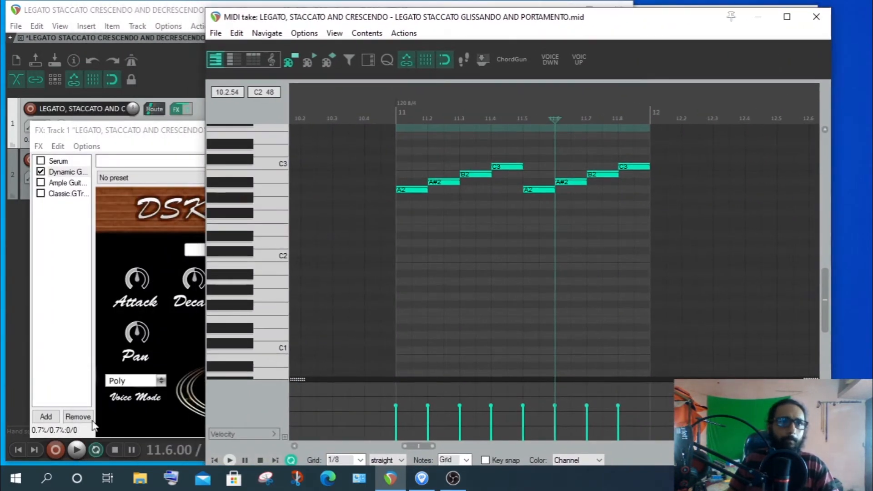
pyautogui.click(393, 128)
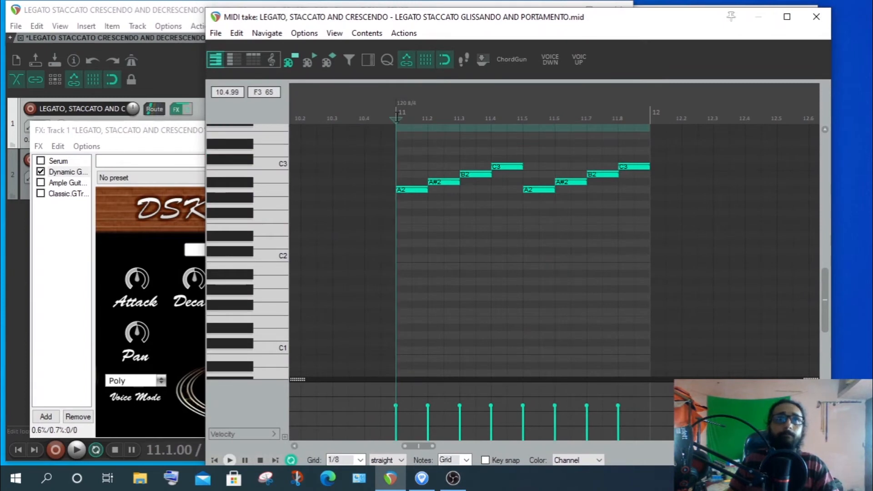
pyautogui.click(231, 460)
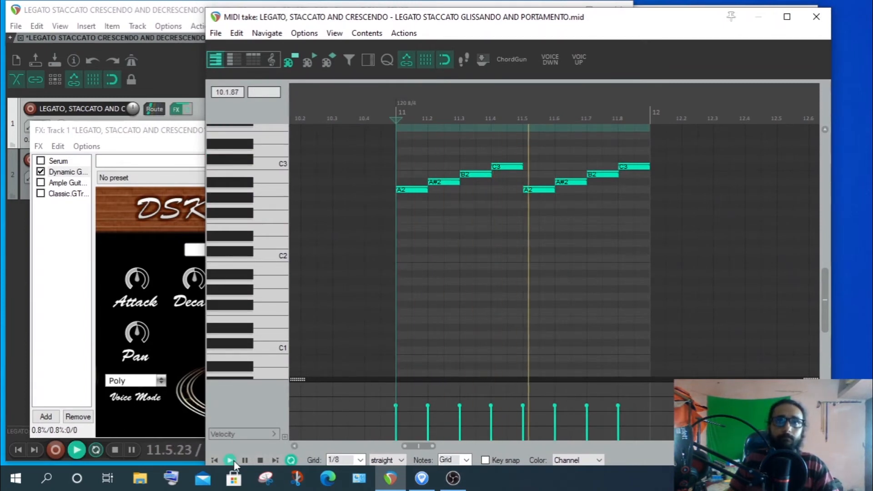
pyautogui.click(260, 460)
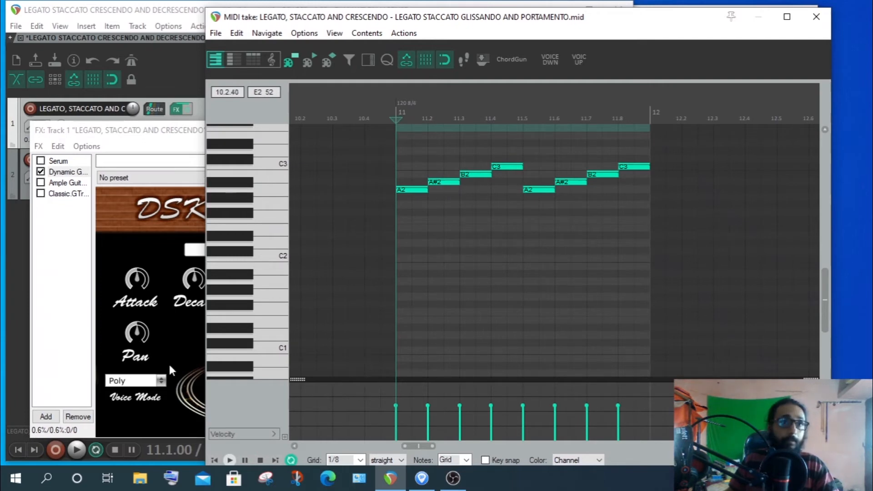
# Set the Dynamic Guitars voice mode to Mono and play measure 11
pyautogui.click(151, 383)
pyautogui.click(151, 383)
pyautogui.click(145, 409)
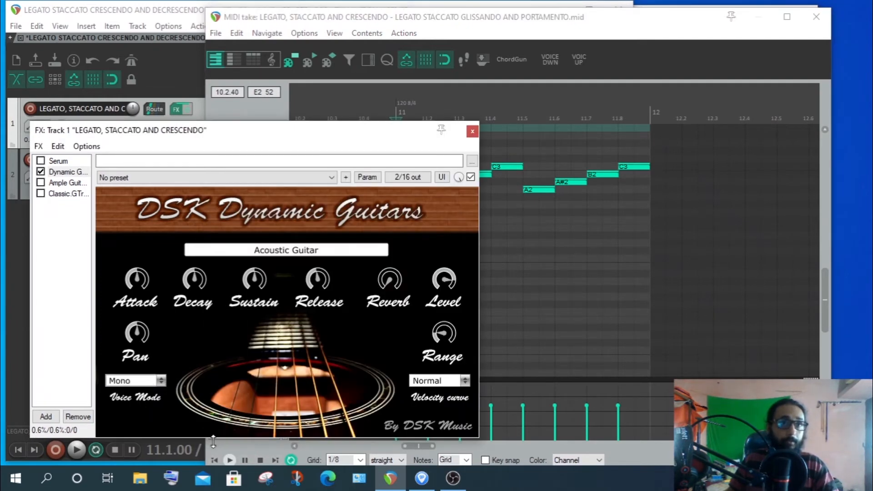
pyautogui.click(233, 458)
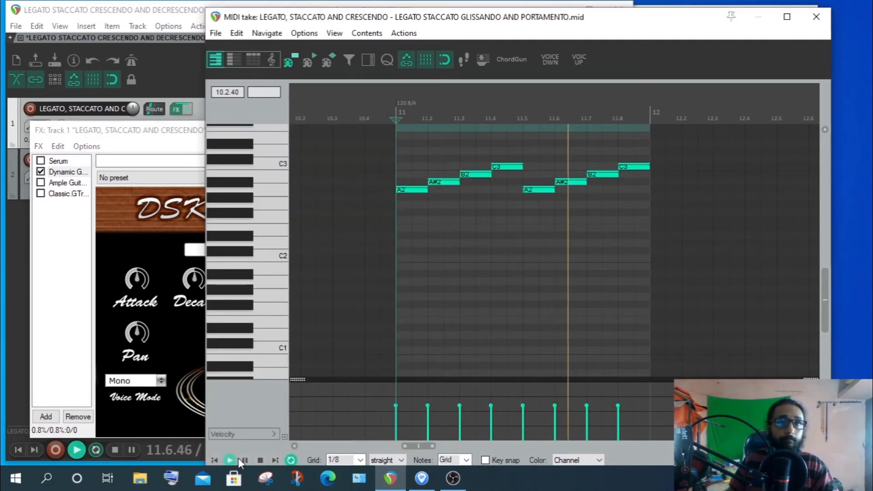
pyautogui.click(261, 460)
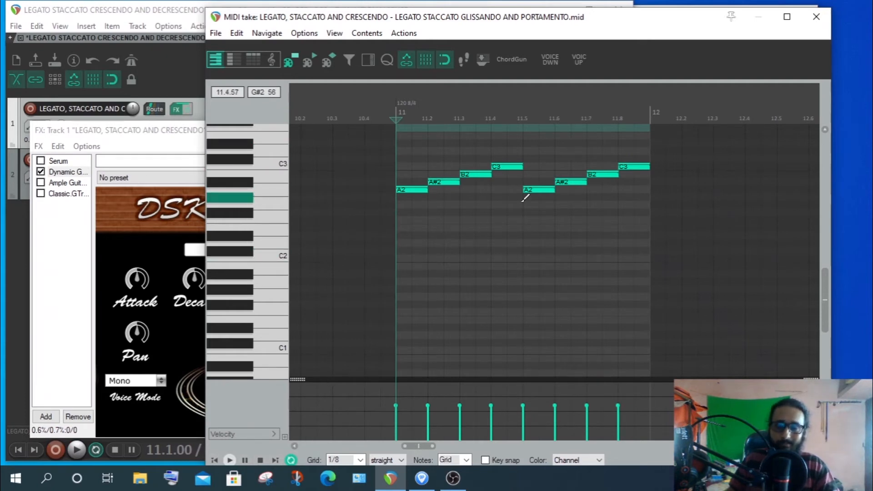
# Examine the overlap between the first A2 and A#2 notes, ending with the whole of measure 11 in view
pyautogui.scroll(5, 469, 152)
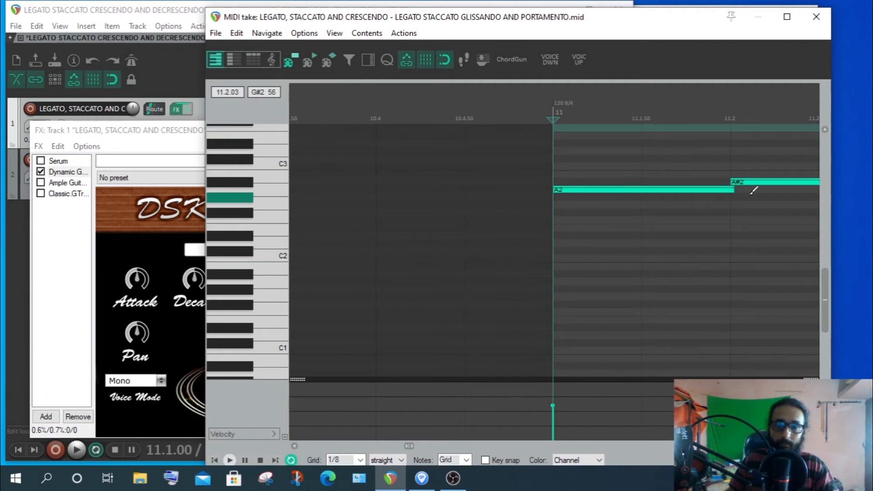
pyautogui.scroll(-6, 705, 197)
pyautogui.scroll(3, 660, 175)
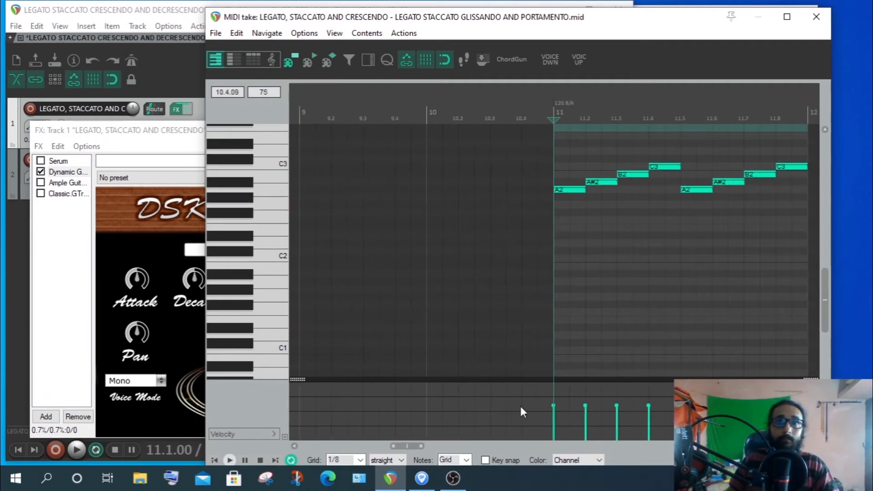
pyautogui.moveTo(405, 447); pyautogui.dragTo(417, 446)
pyautogui.scroll(2, 448, 136)
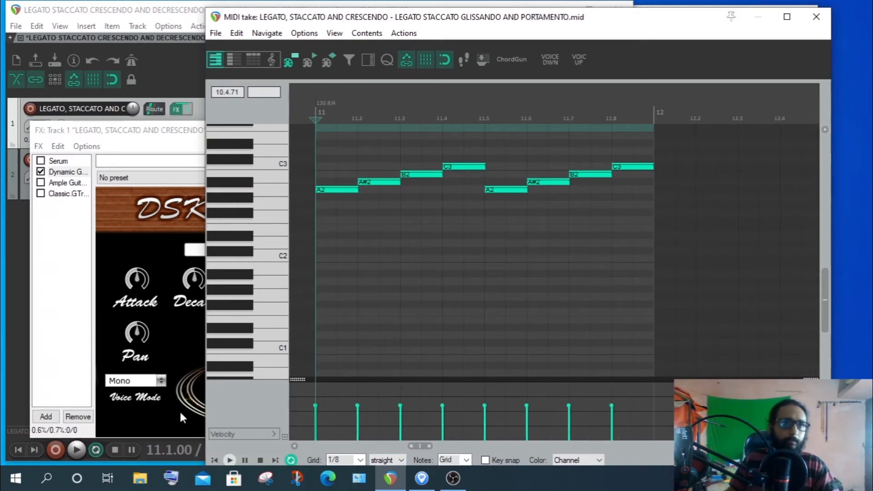
# Set the Dynamic Guitars voice mode to Legato and play measure 11
pyautogui.click(152, 385)
pyautogui.click(152, 384)
pyautogui.click(136, 417)
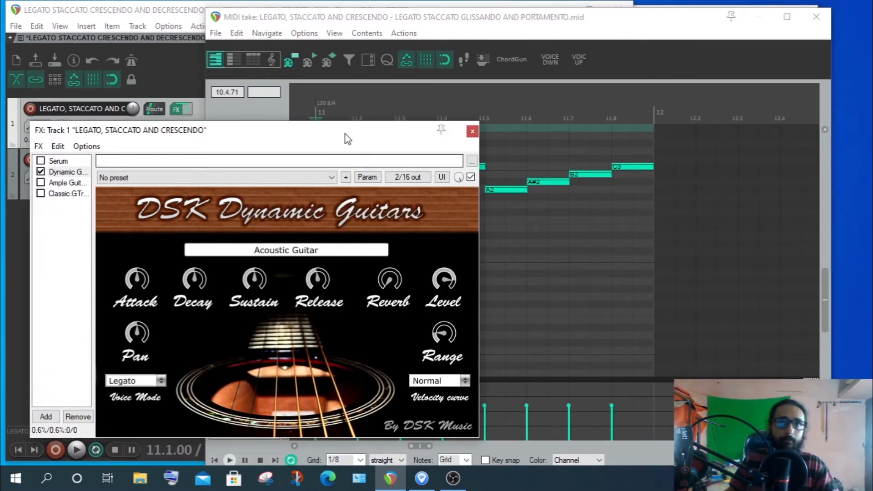
pyautogui.click(346, 96)
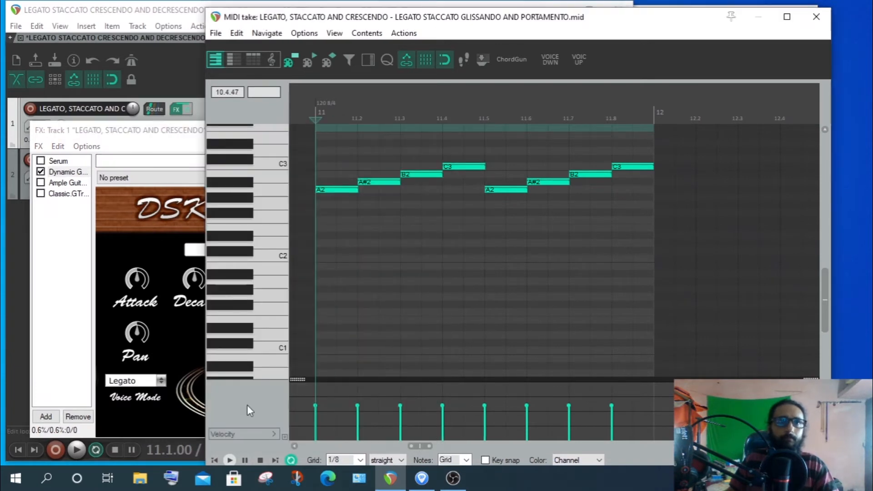
pyautogui.click(230, 460)
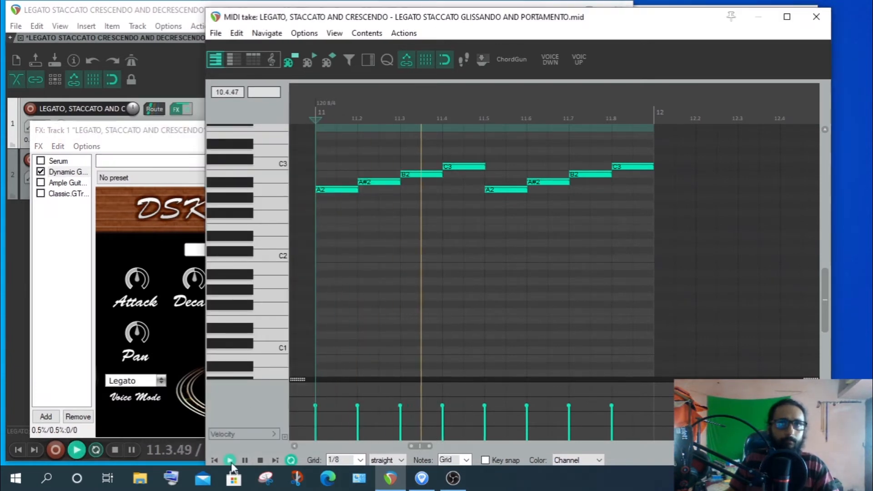
pyautogui.click(262, 461)
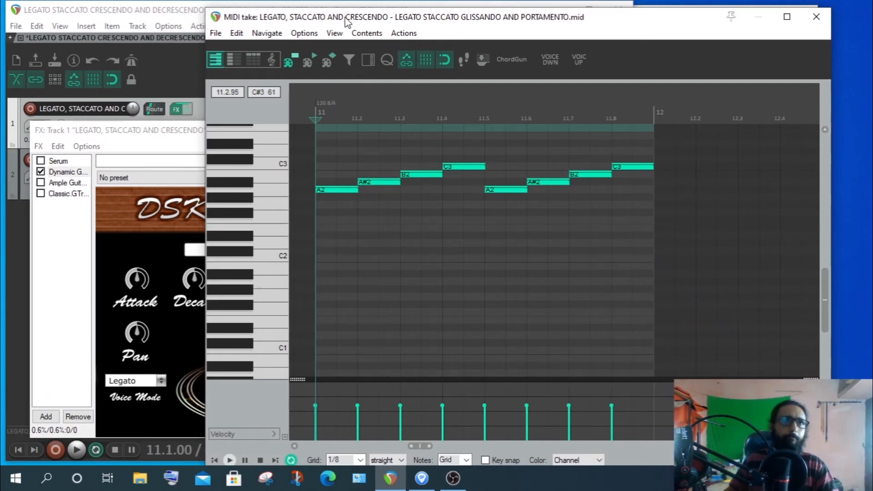
# Close the track's FX window and play measure 11 twice more in Legato voice mode
pyautogui.click(154, 133)
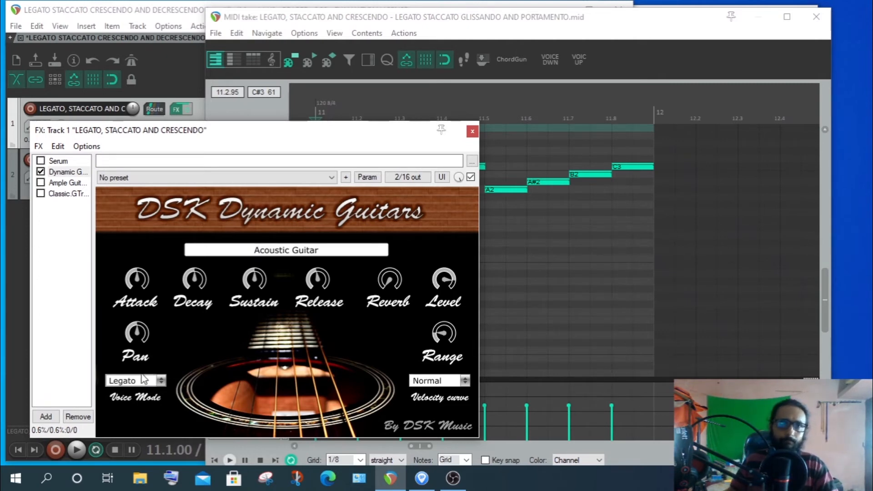
pyautogui.moveTo(347, 129); pyautogui.dragTo(346, 118)
pyautogui.press('Escape')
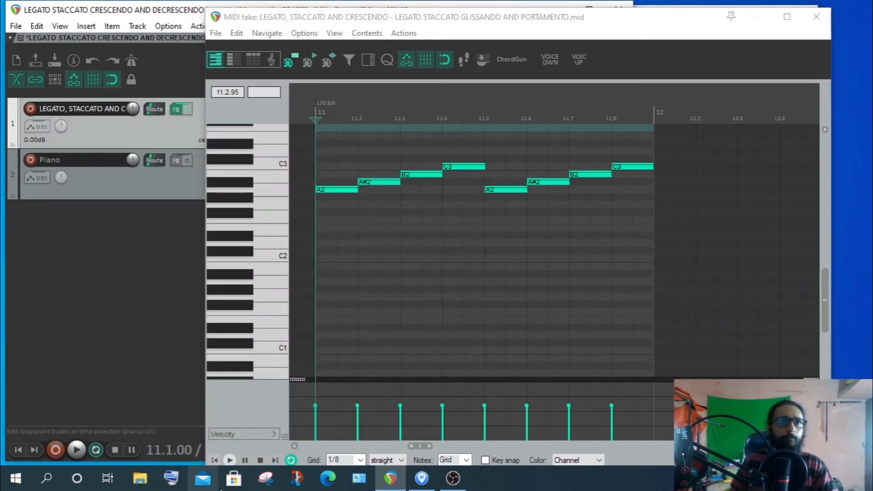
pyautogui.click(230, 459)
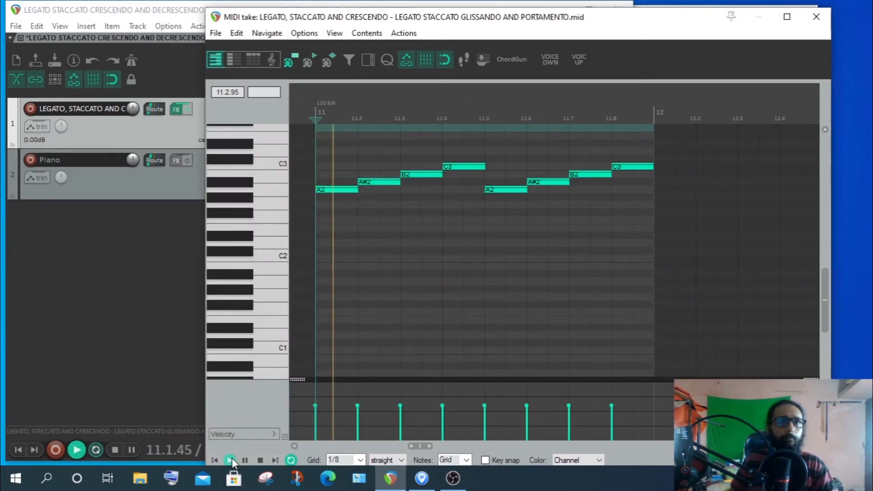
pyautogui.click(260, 460)
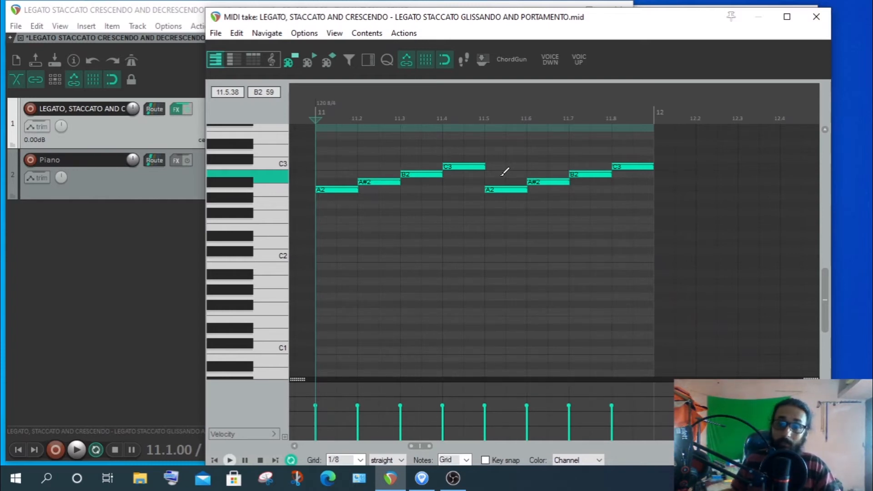
pyautogui.click(229, 460)
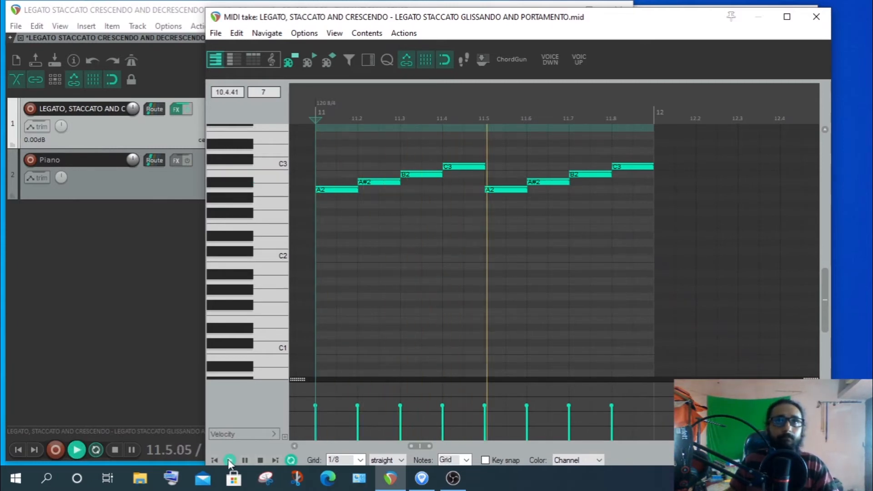
pyautogui.click(260, 460)
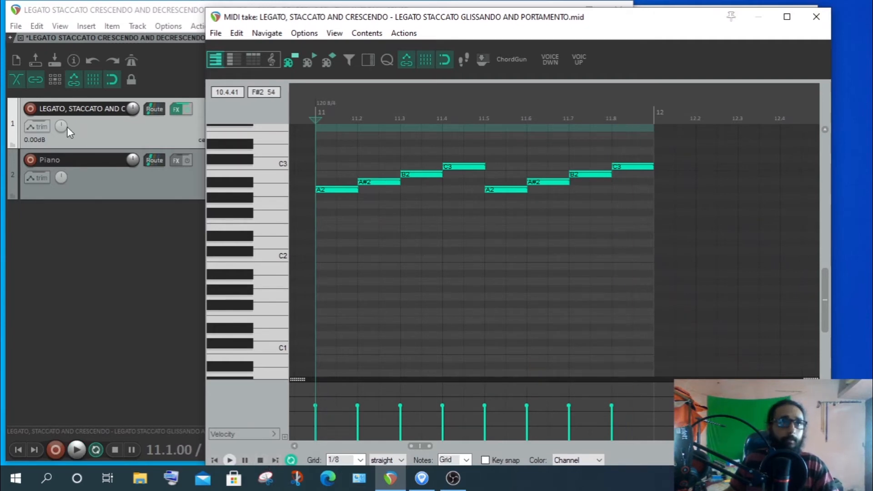
# Disable Dynamic Guitars in track 1's FX chain, enable Ample Guitar instead, and set its Double amount to 13
pyautogui.click(172, 110)
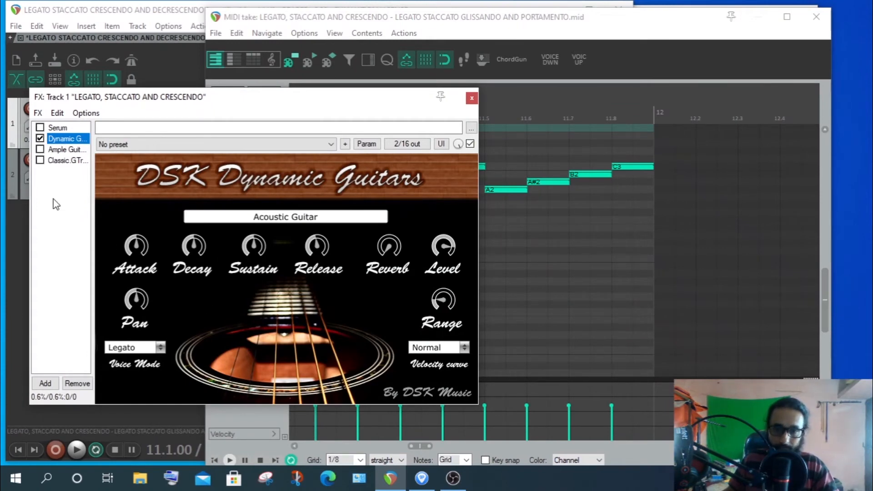
pyautogui.click(40, 138)
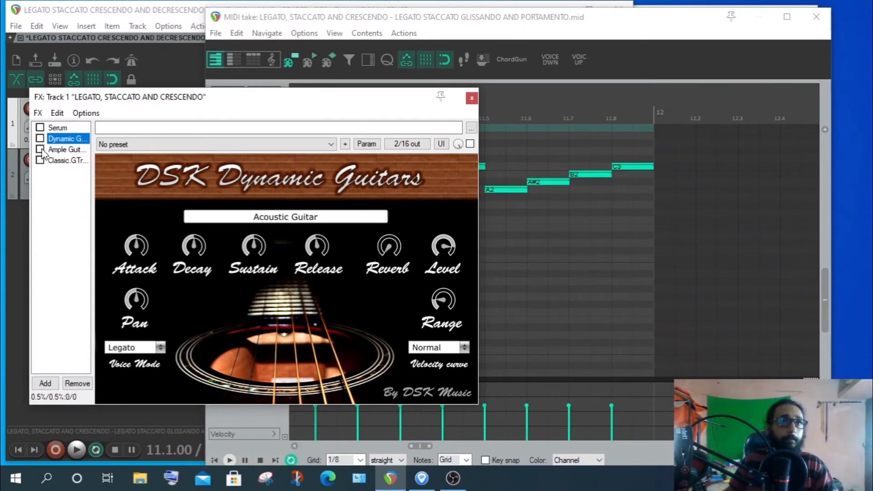
pyautogui.click(40, 149)
pyautogui.click(65, 151)
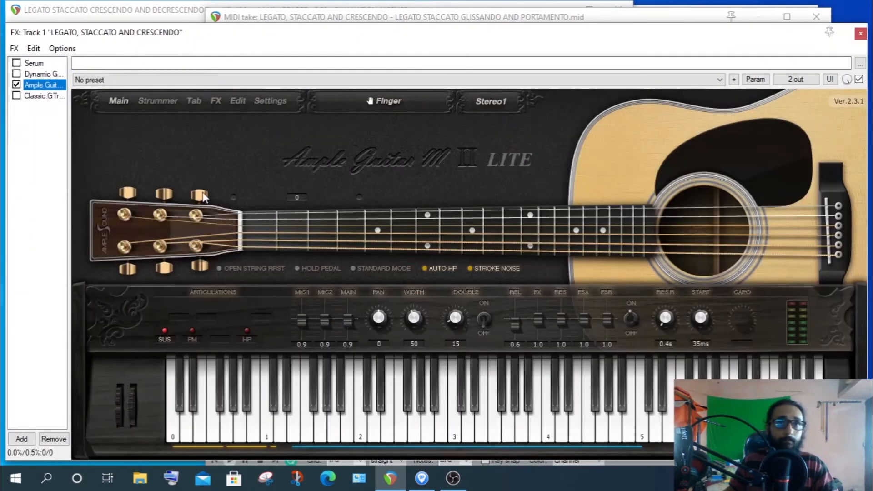
pyautogui.moveTo(464, 35); pyautogui.dragTo(456, 16)
pyautogui.moveTo(445, 299); pyautogui.dragTo(444, 301)
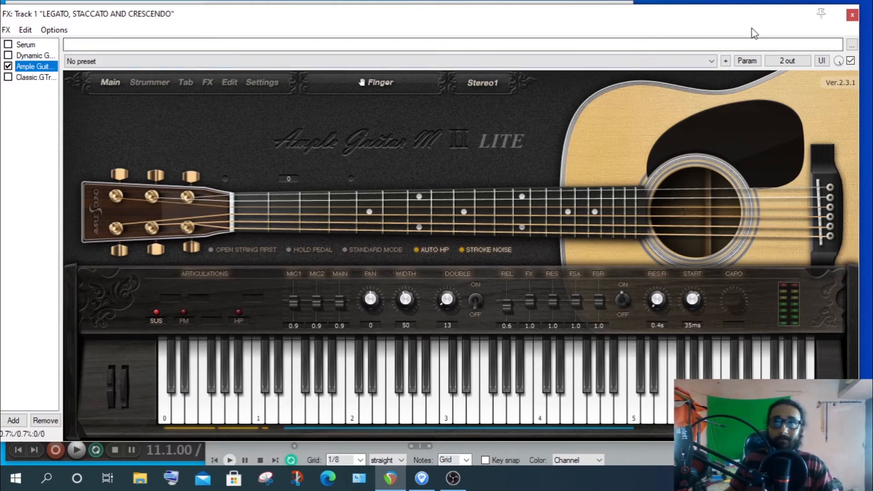
# Move the FX window clear of the MIDI editor and play measure 11 with Ample Guitar
pyautogui.moveTo(640, 21); pyautogui.dragTo(583, 200)
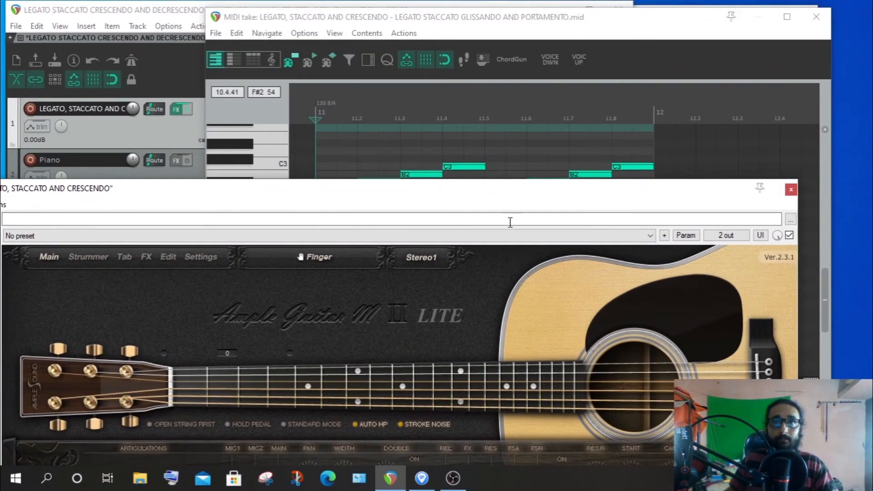
pyautogui.click(454, 19)
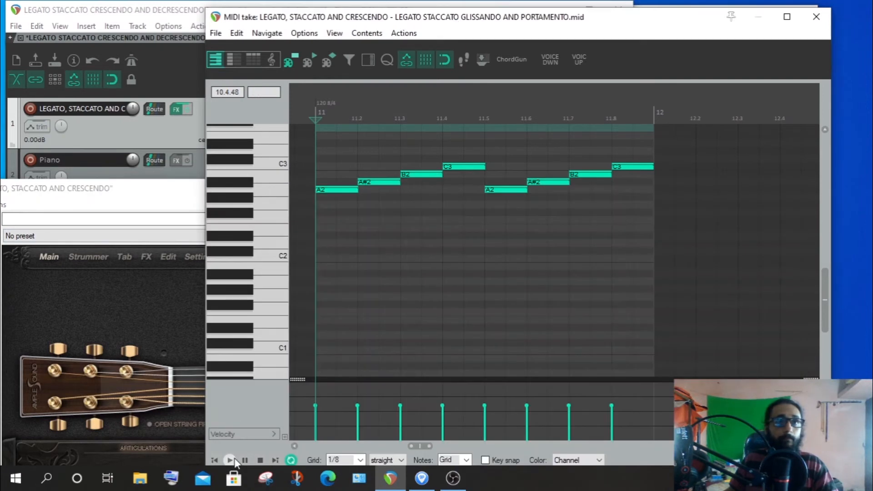
pyautogui.click(231, 460)
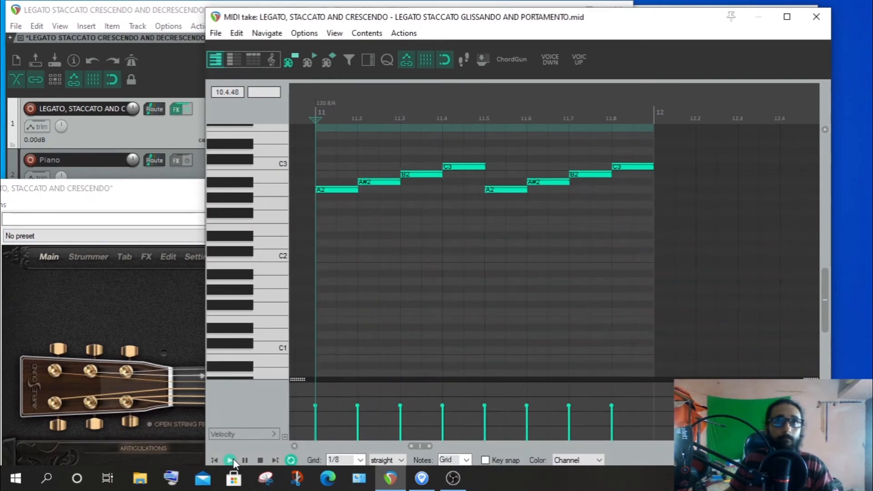
pyautogui.click(261, 457)
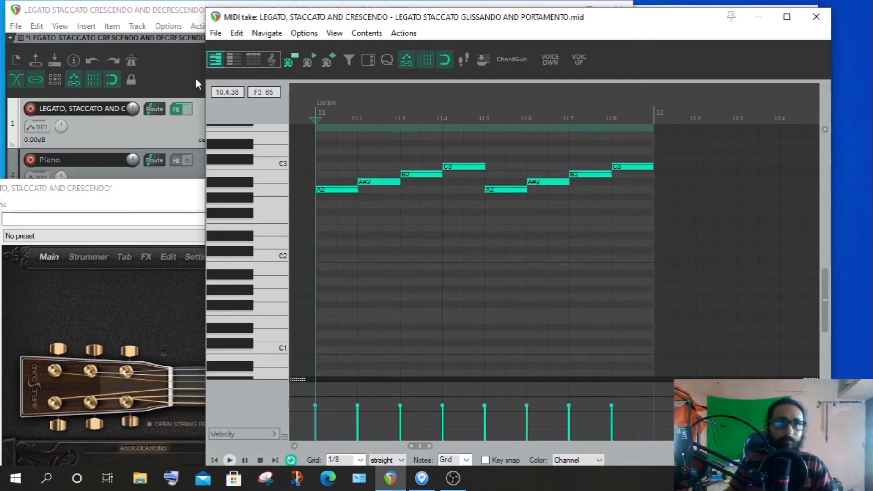
# Disable Ample Guitar in track 1's FX chain, enable Classic.GTR instead, and show its interface
pyautogui.click(159, 188)
pyautogui.moveTo(197, 198); pyautogui.dragTo(296, 16)
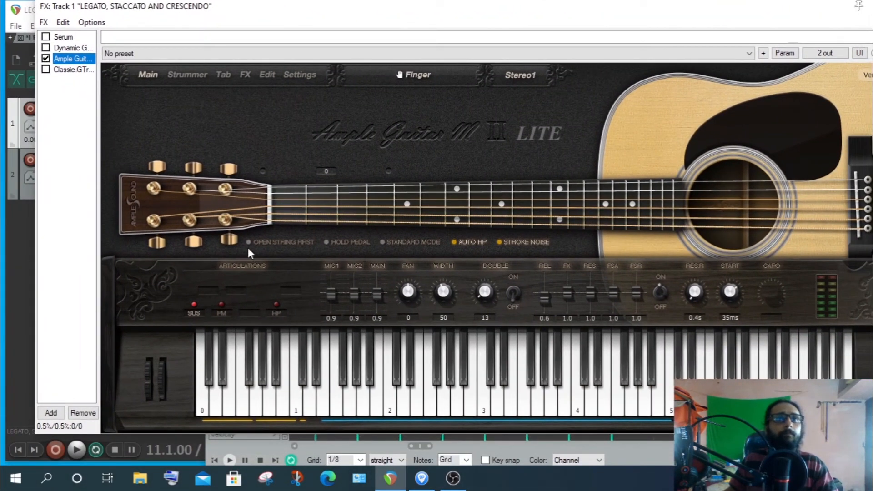
pyautogui.click(45, 58)
pyautogui.click(46, 69)
pyautogui.click(68, 70)
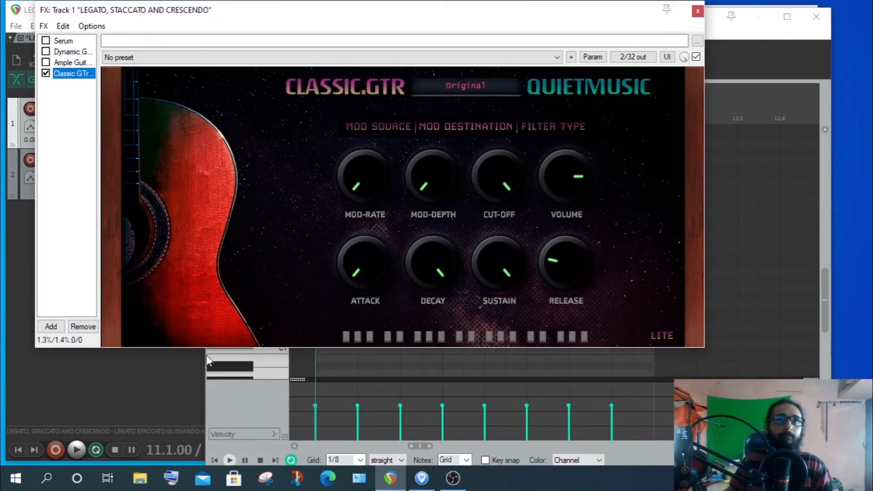
# Move the FX window down, bring the MIDI editor forward, and play measure 11 with Classic.GTR
pyautogui.moveTo(355, 22); pyautogui.dragTo(343, 82)
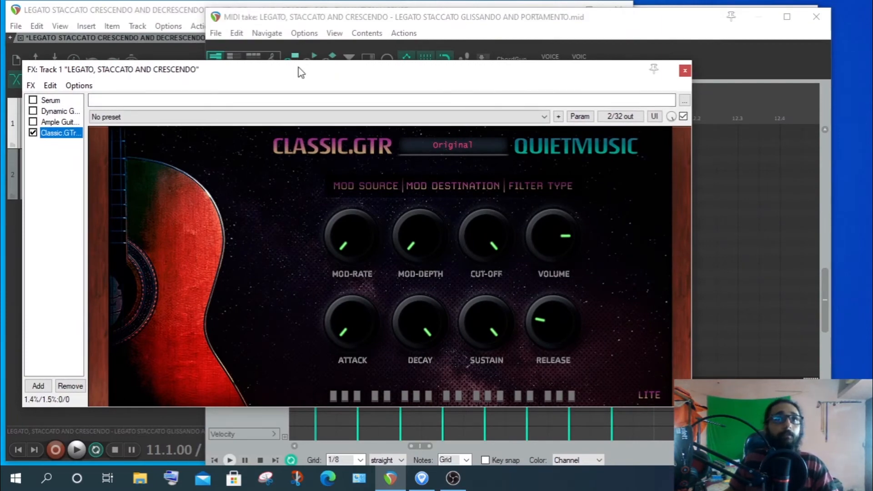
pyautogui.moveTo(299, 67); pyautogui.dragTo(313, 102)
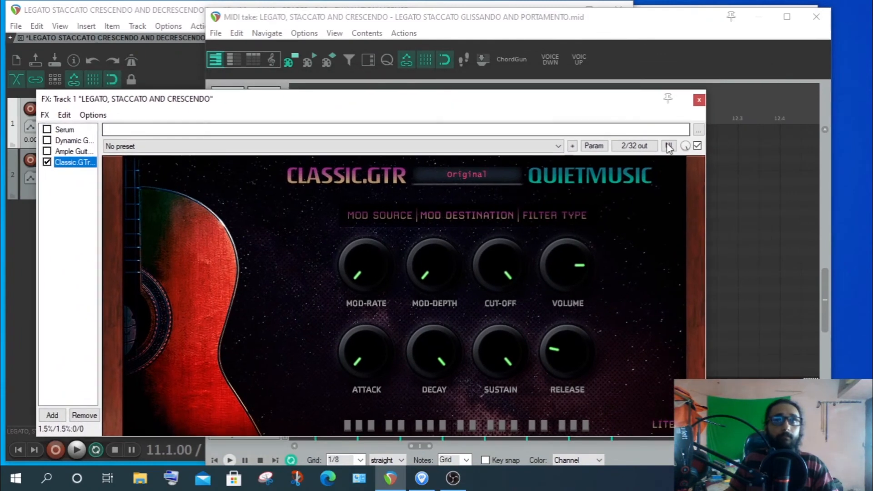
pyautogui.click(314, 437)
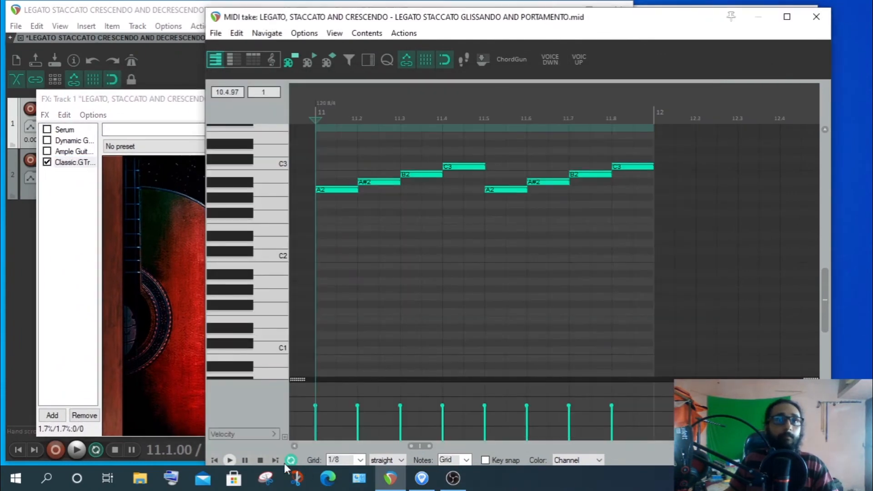
pyautogui.click(230, 460)
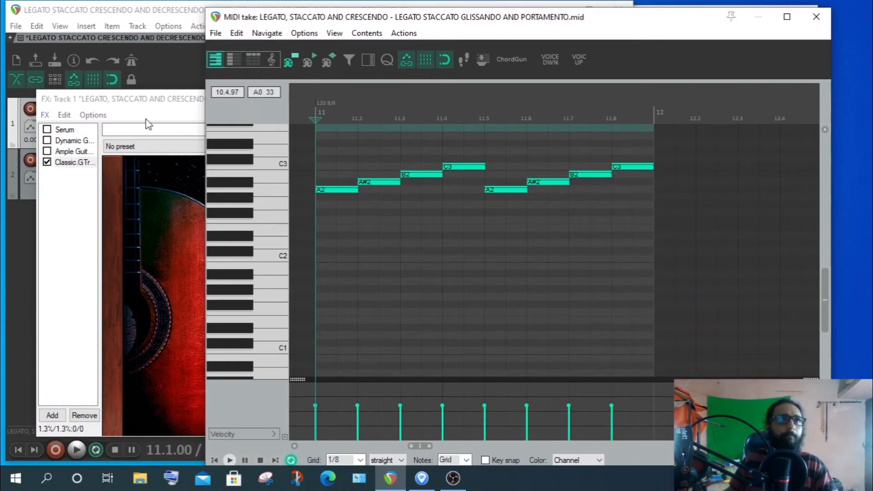
# Enable Dynamic Guitars in track 1's FX chain, show its interface, and keep its Voice Mode set to Legato
pyautogui.click(151, 108)
pyautogui.click(46, 140)
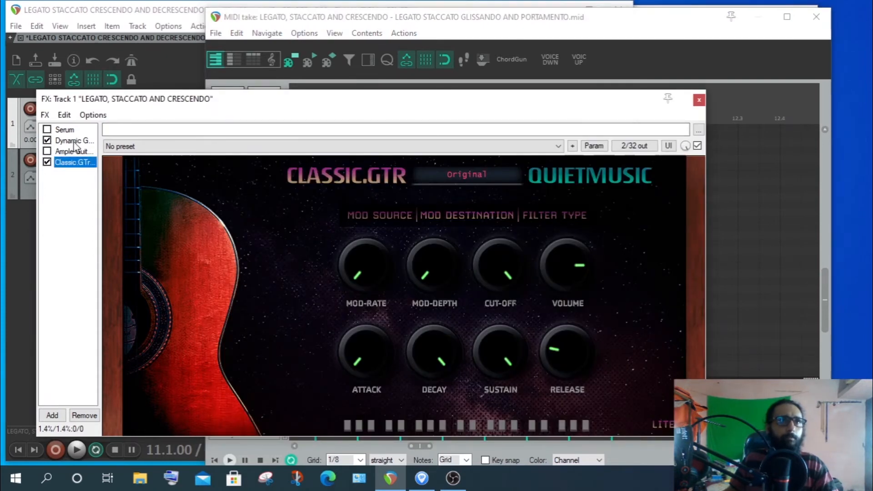
pyautogui.click(75, 144)
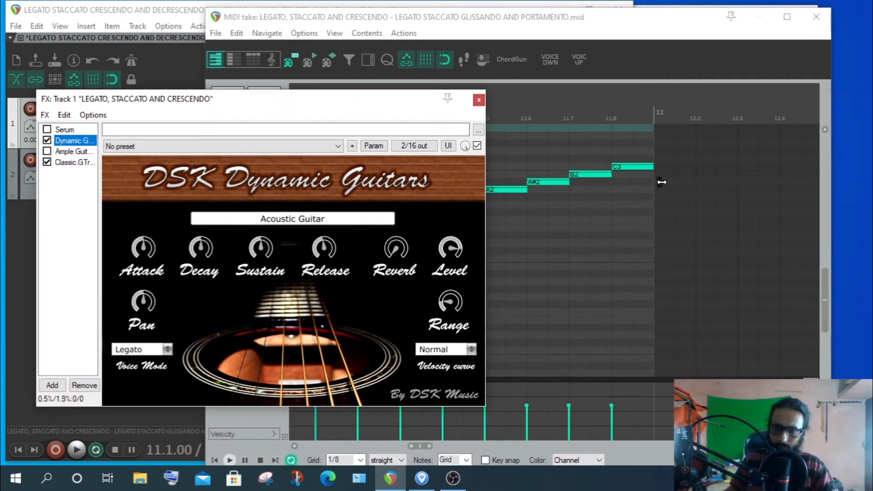
pyautogui.click(574, 33)
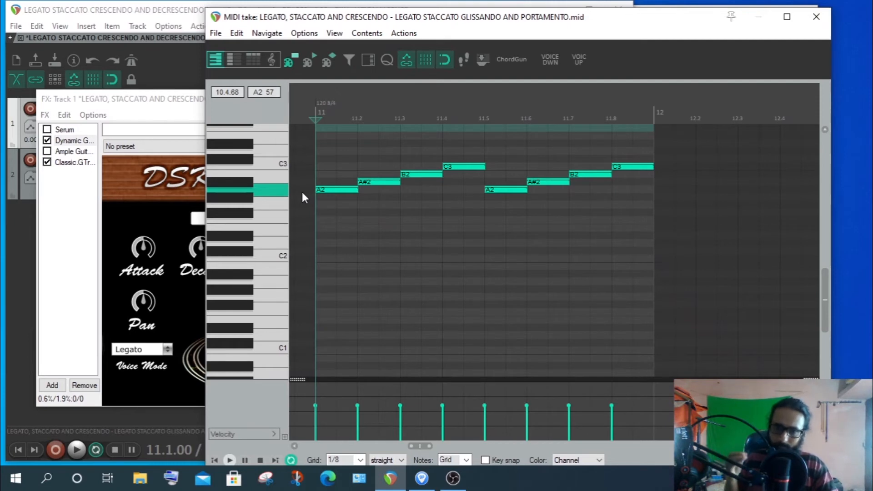
pyautogui.click(163, 104)
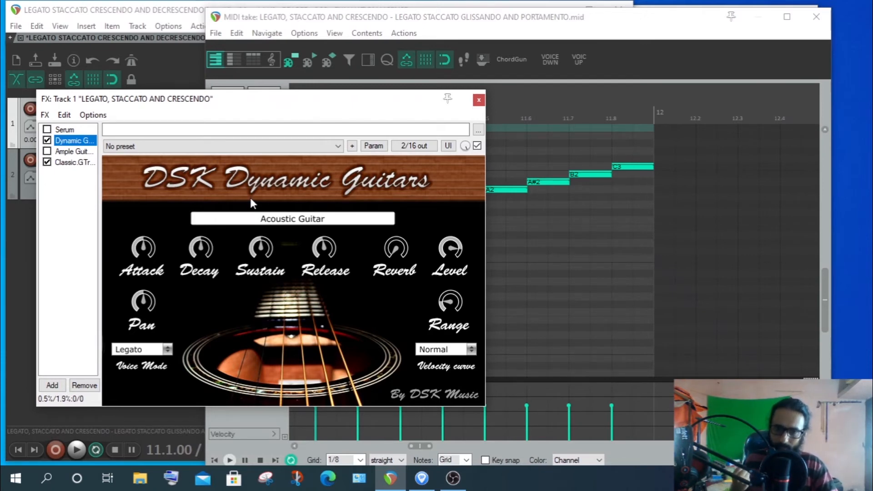
pyautogui.click(141, 349)
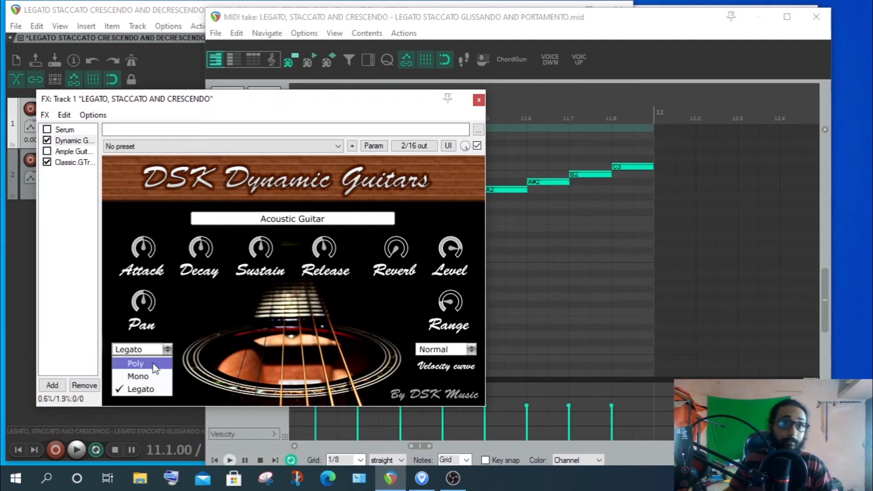
pyautogui.click(141, 389)
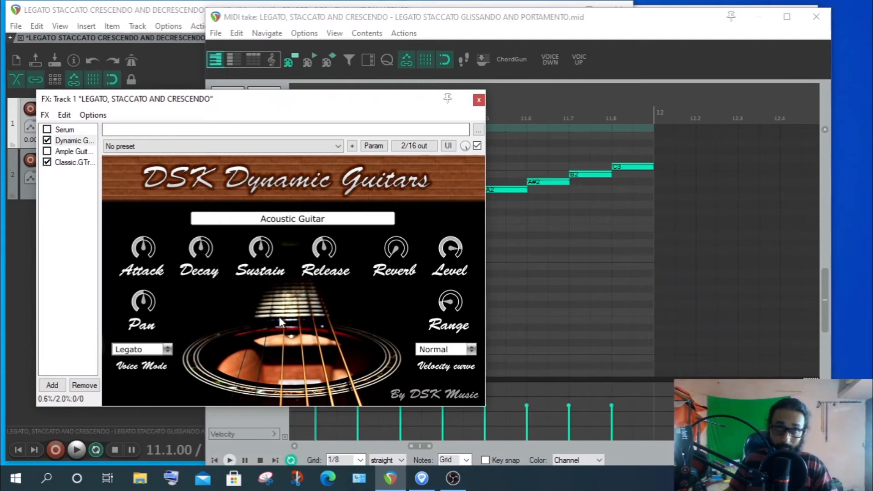
# Reposition track 1's FX window, disable Classic.GTR in the chain, and return to the MIDI editor
pyautogui.moveTo(331, 102); pyautogui.dragTo(322, 270)
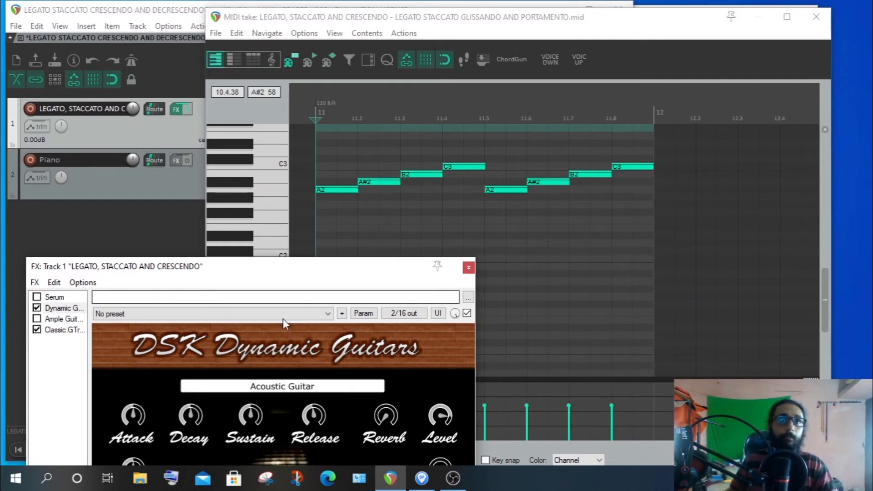
pyautogui.moveTo(317, 266); pyautogui.dragTo(348, 71)
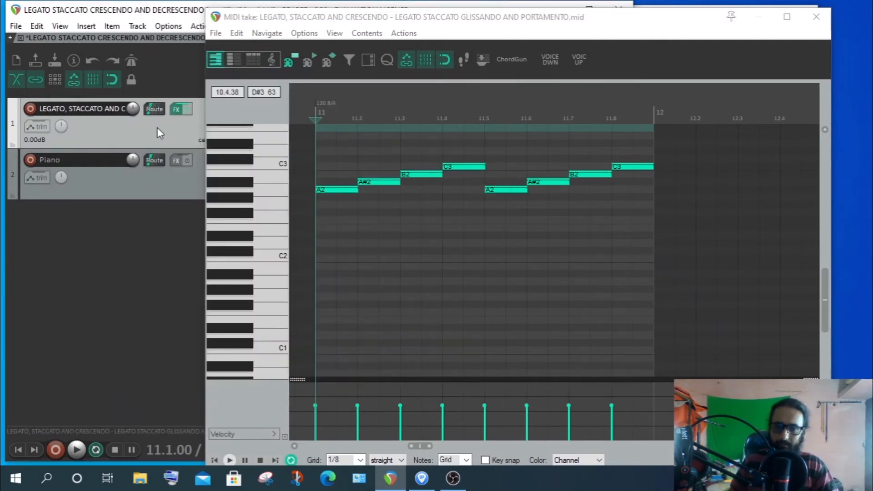
pyautogui.click(175, 109)
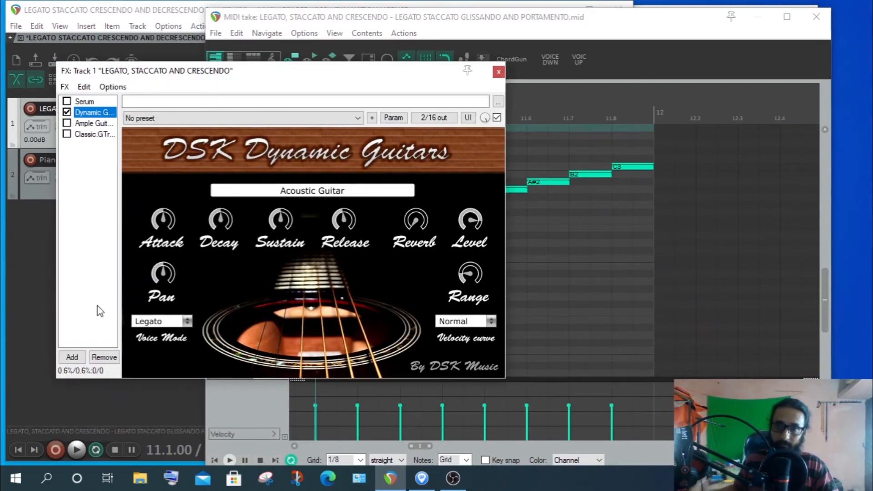
pyautogui.click(491, 25)
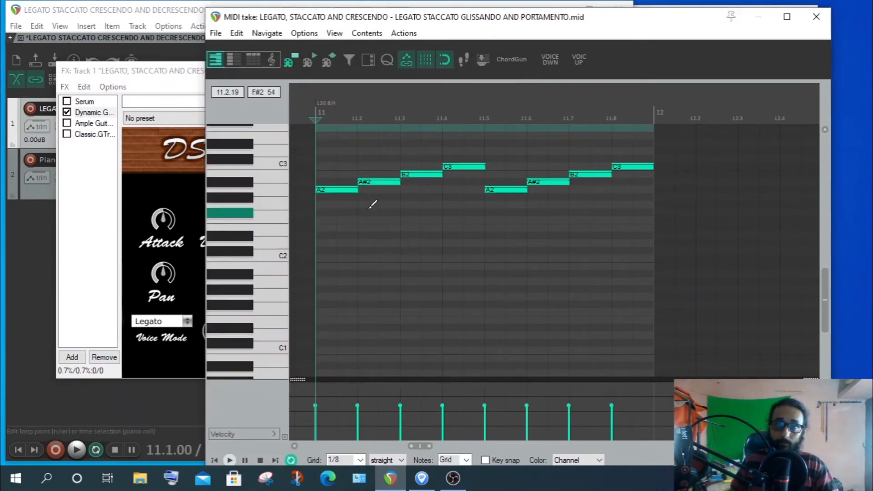
# View Ample Guitar's interface, close the FX window, and play measure 11 with Dynamic Guitars in Legato voice mode
pyautogui.click(95, 125)
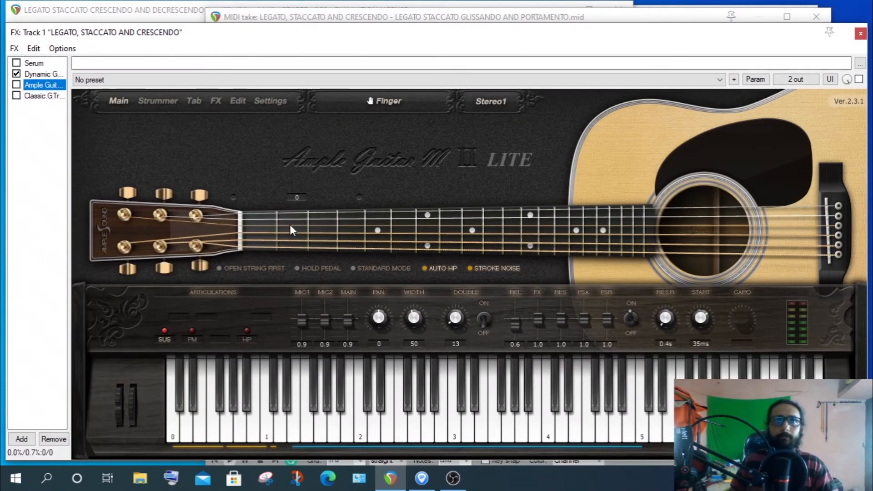
pyautogui.press('Escape')
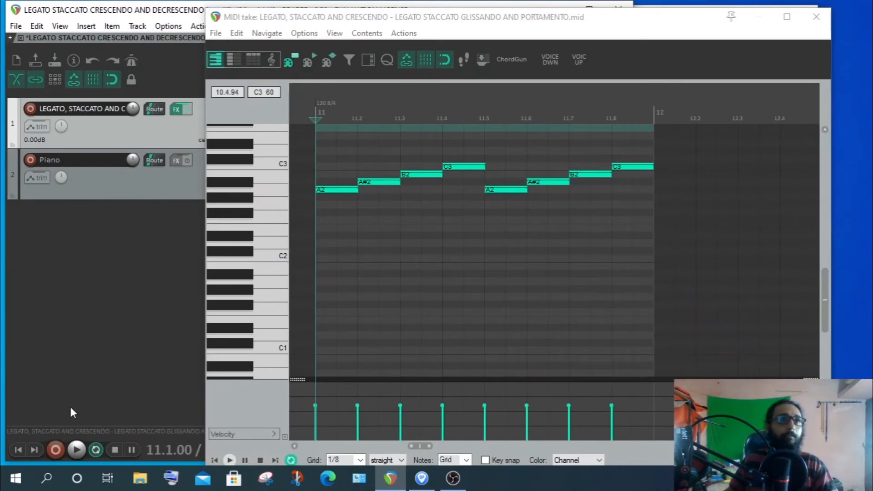
pyautogui.click(78, 447)
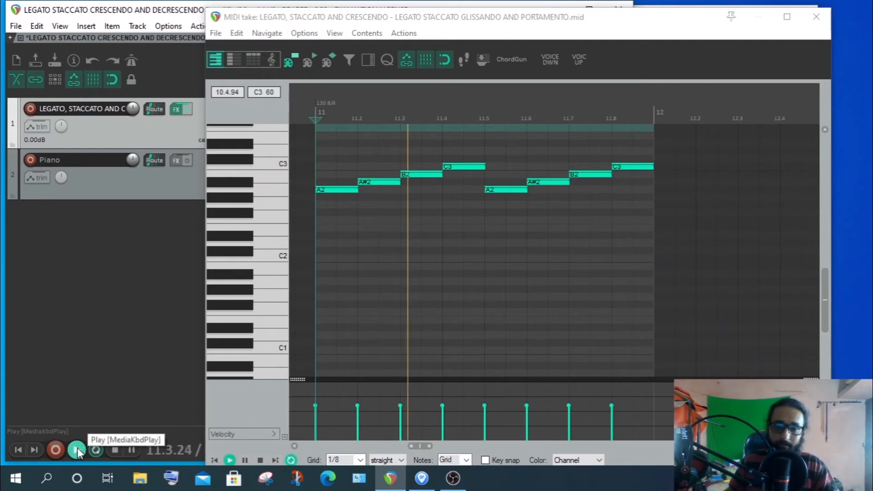
pyautogui.click(117, 451)
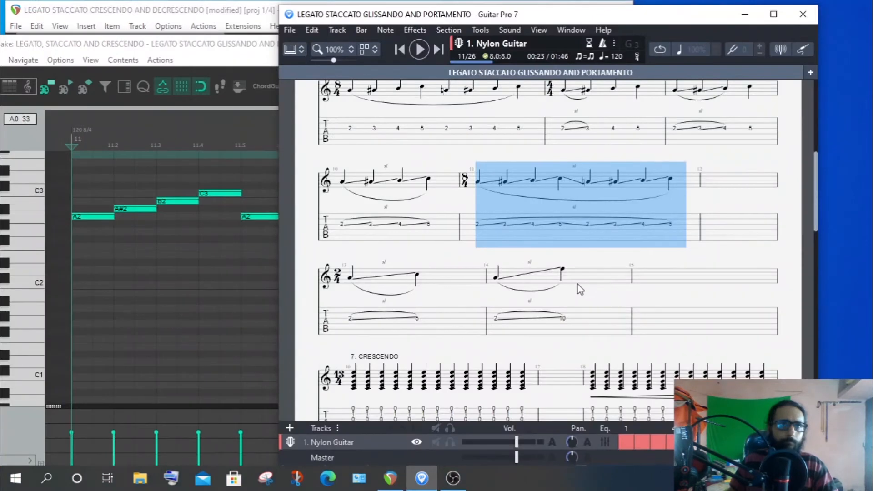
# Select measure 13's two slide notes in turn in Guitar Pro 7, then open that measure's item in REAPER's MIDI editor
pyautogui.click(353, 324)
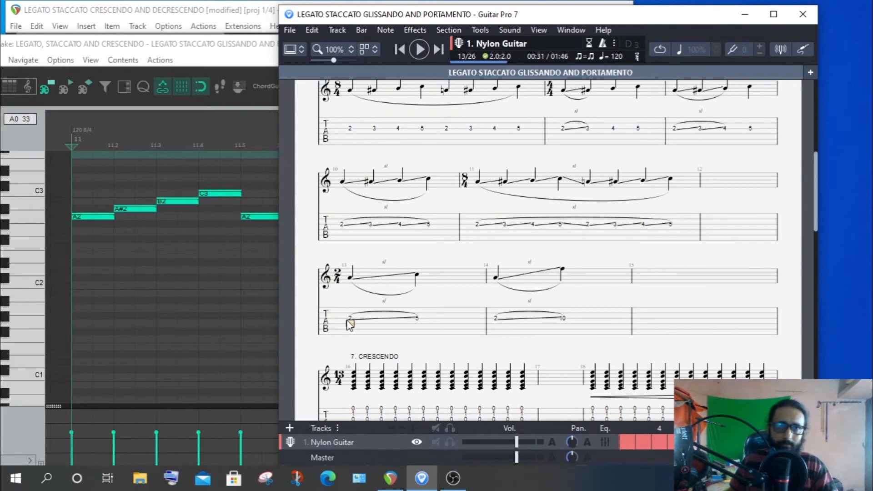
pyautogui.click(419, 324)
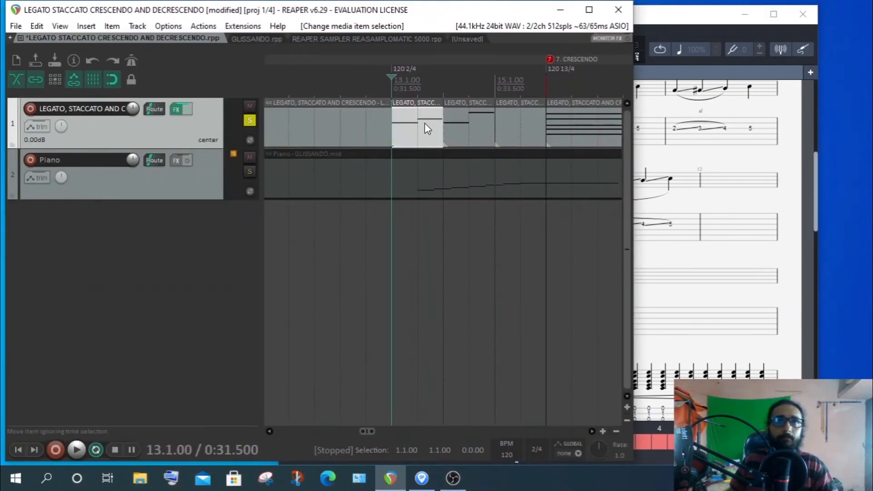
pyautogui.click(424, 123)
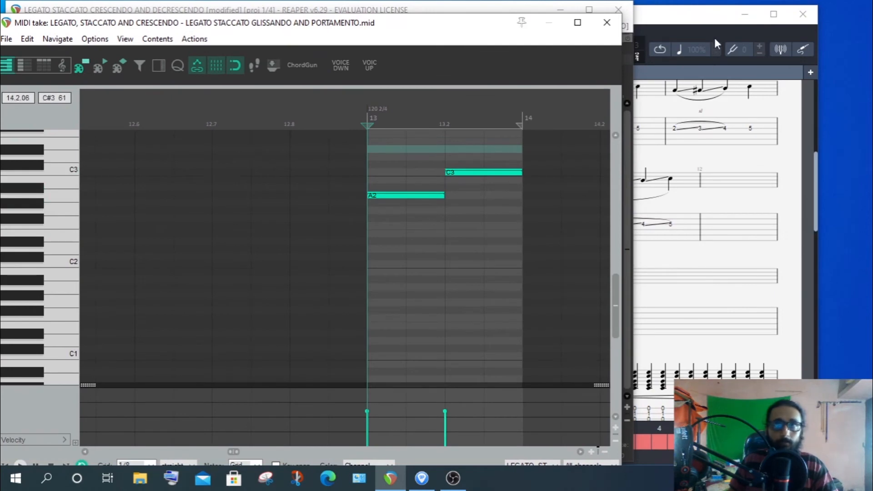
# Compare measure 13's slide in Guitar Pro 7 with its two MIDI notes in REAPER, and set the edit cursor at 13
pyautogui.click(708, 19)
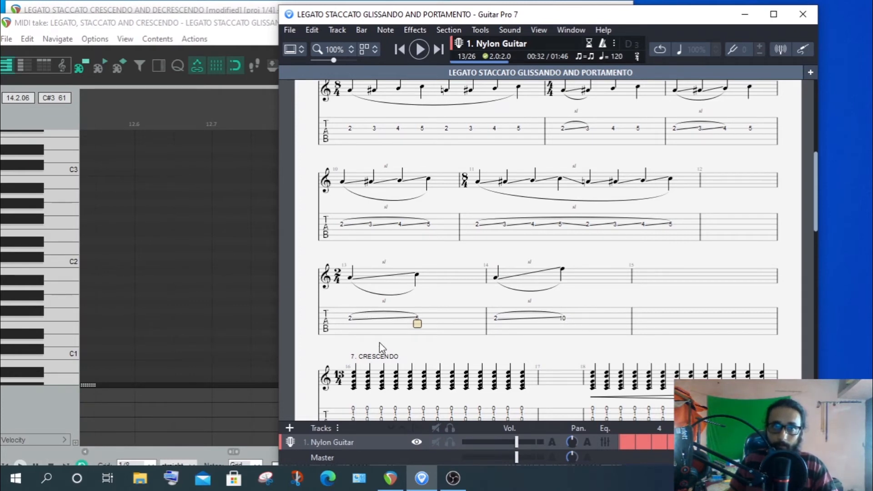
pyautogui.click(268, 64)
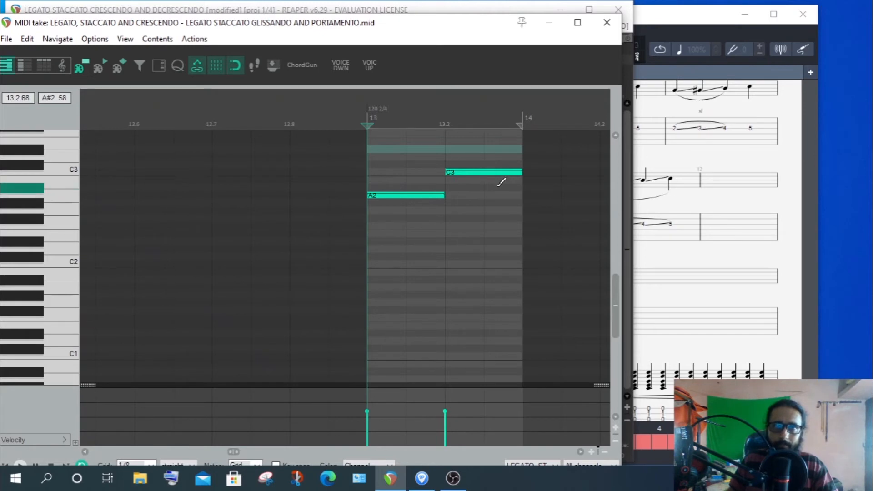
pyautogui.click(522, 119)
pyautogui.click(664, 23)
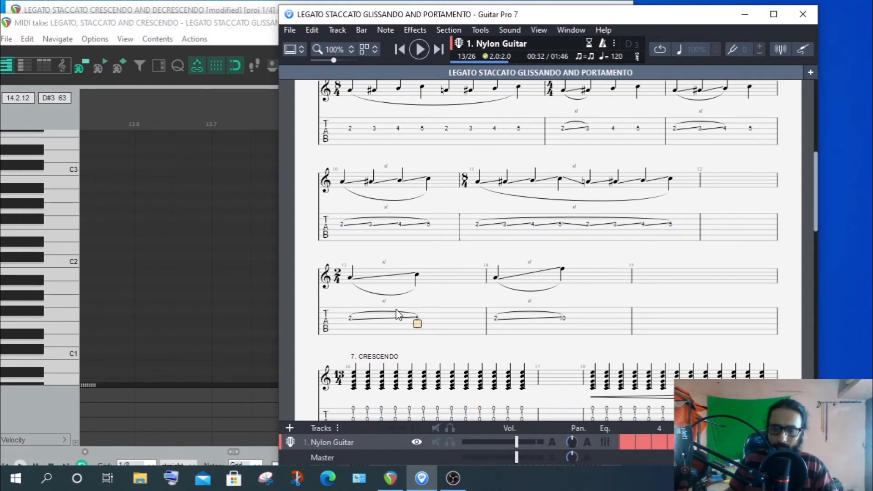
pyautogui.click(220, 37)
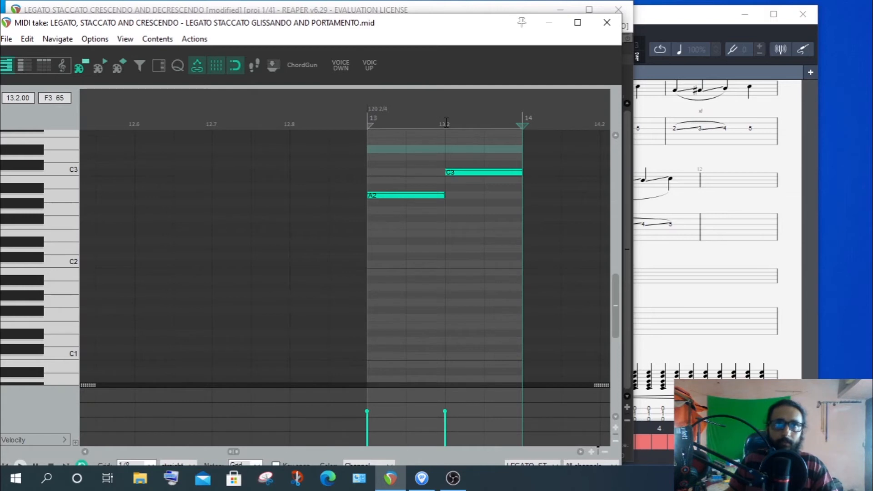
pyautogui.click(368, 119)
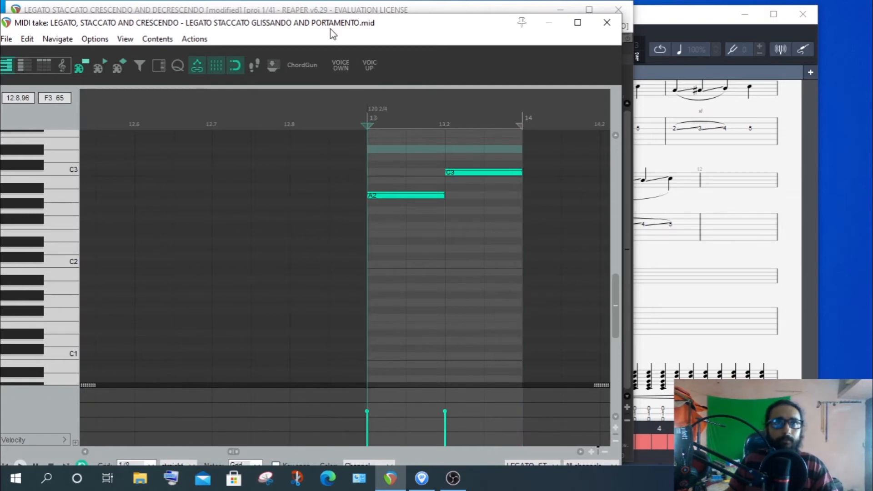
# Arrange the MIDI editor beside the Dynamic Guitars window in Legato voice mode and play measure 13
pyautogui.moveTo(333, 31); pyautogui.dragTo(542, 94)
pyautogui.click(44, 73)
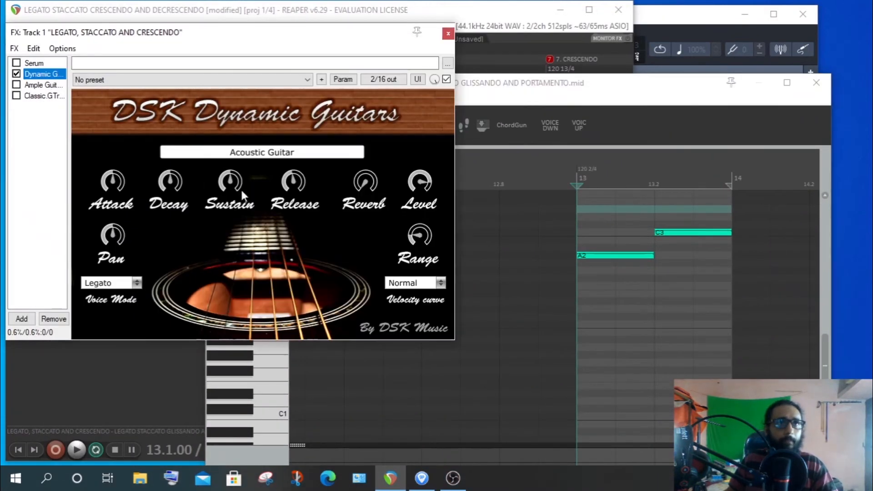
pyautogui.click(588, 85)
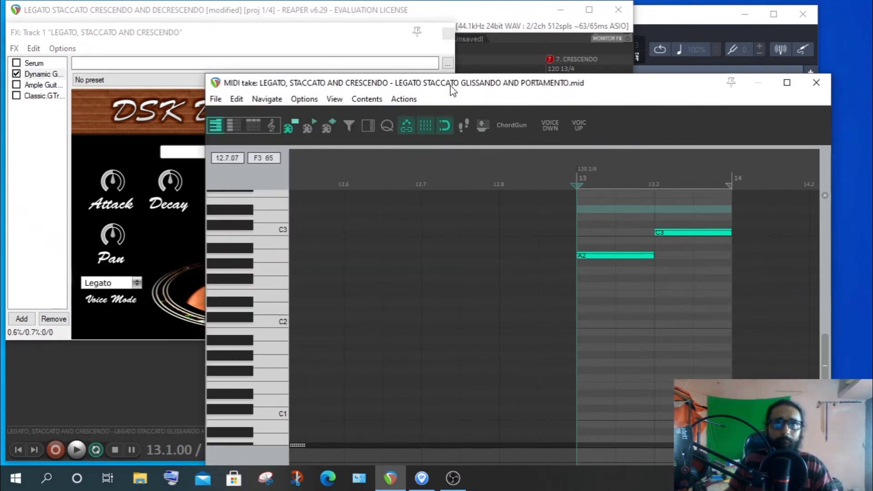
pyautogui.moveTo(452, 90); pyautogui.dragTo(353, 19)
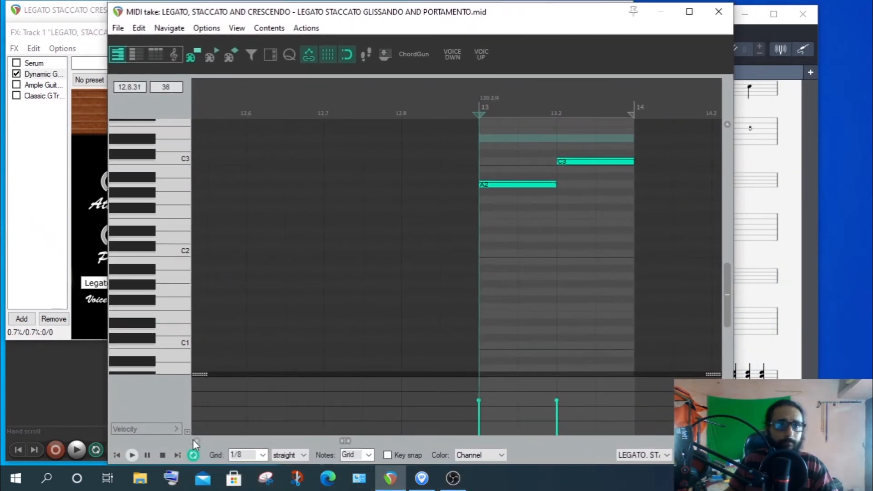
pyautogui.click(132, 454)
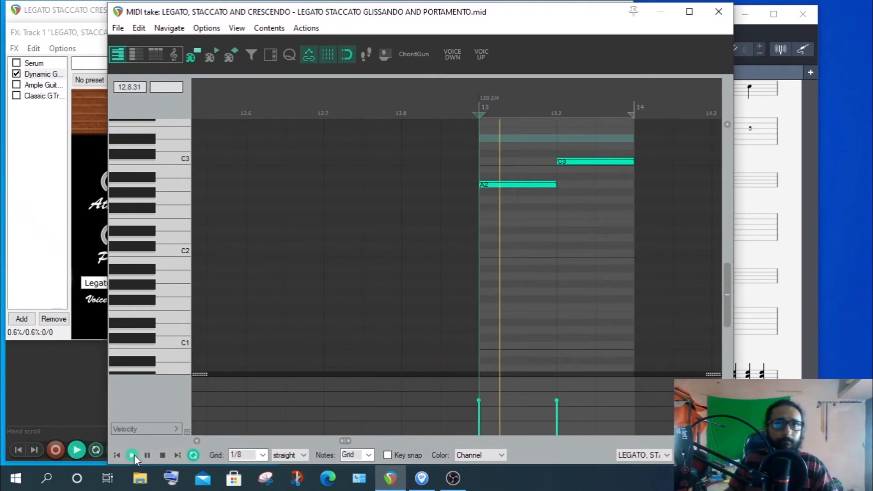
pyautogui.click(162, 454)
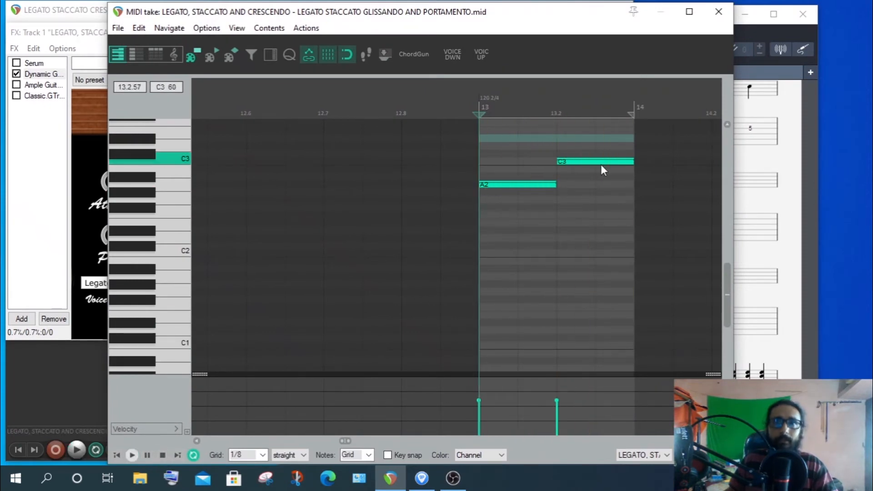
# Extend measure 13's A2 note slightly past the start of C3 with snapping temporarily off, and play the measure
pyautogui.click(346, 54)
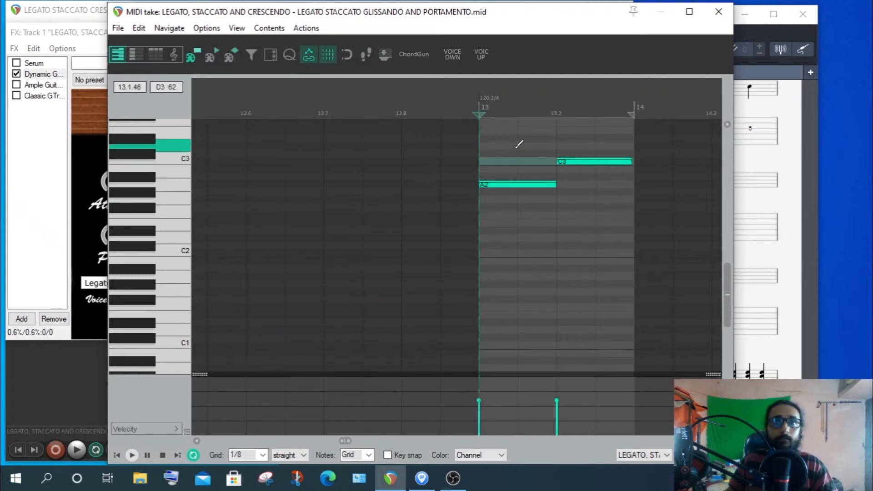
pyautogui.moveTo(513, 140); pyautogui.dragTo(583, 251)
pyautogui.click(346, 55)
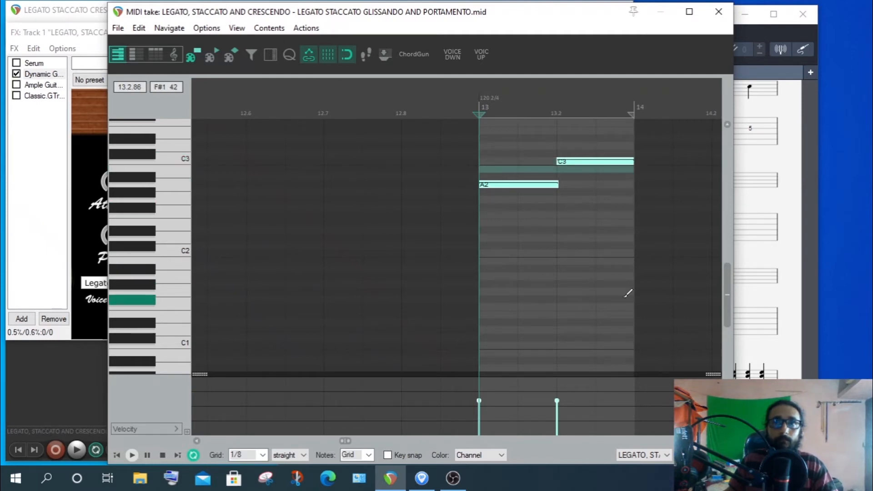
pyautogui.click(132, 455)
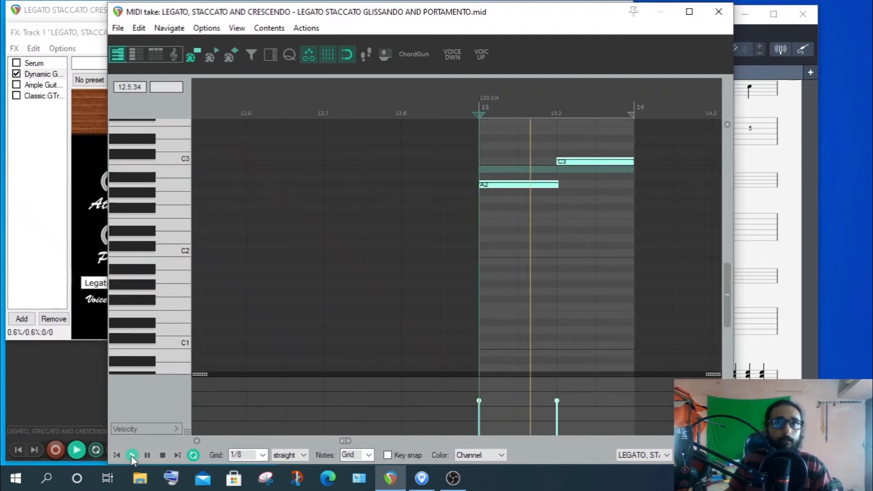
pyautogui.click(164, 455)
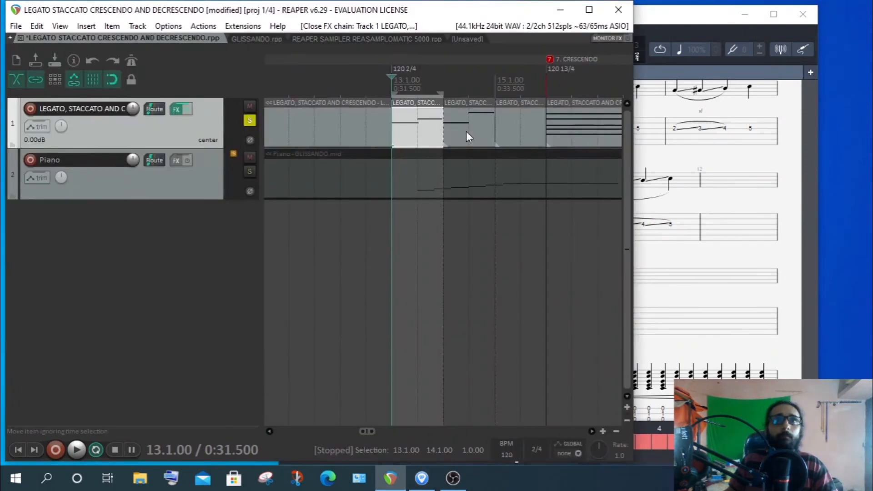
# Open measure 14's item in the MIDI editor and extend A2 slightly past F3's start with snapping temporarily off, keeping F3 ending at 15
pyautogui.doubleClick(466, 131)
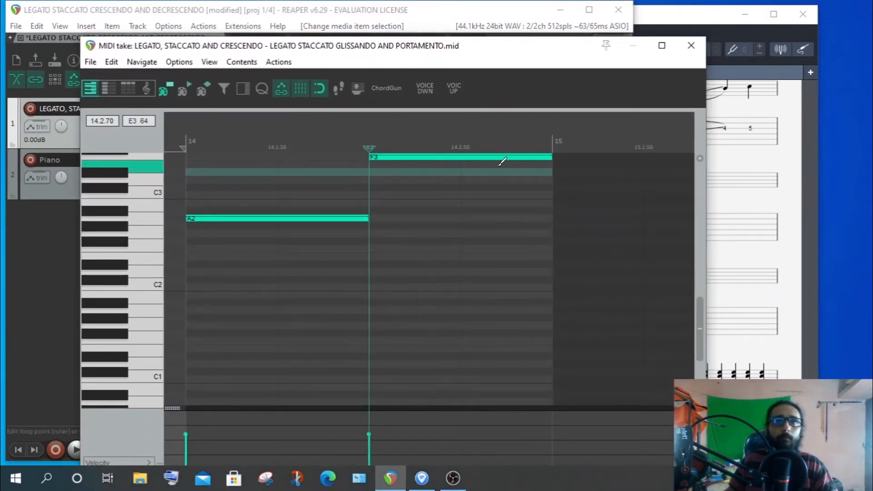
pyautogui.scroll(-3, 642, 247)
pyautogui.moveTo(702, 332); pyautogui.dragTo(700, 310)
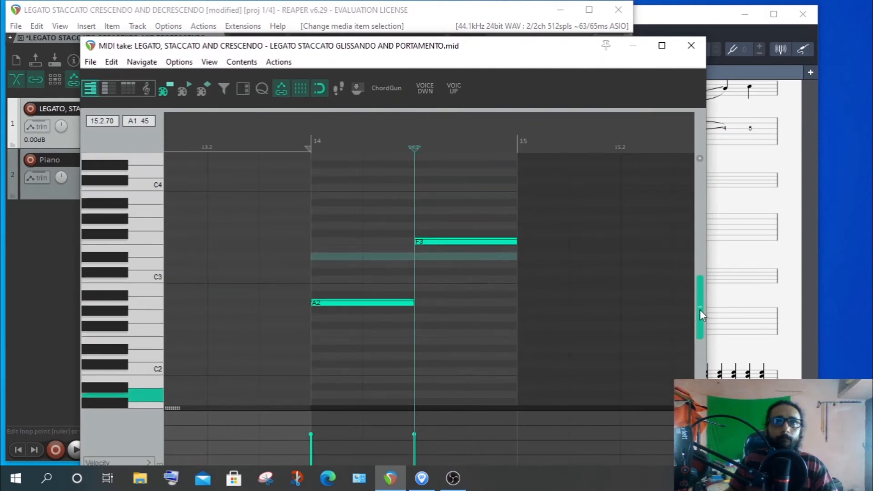
pyautogui.click(497, 242)
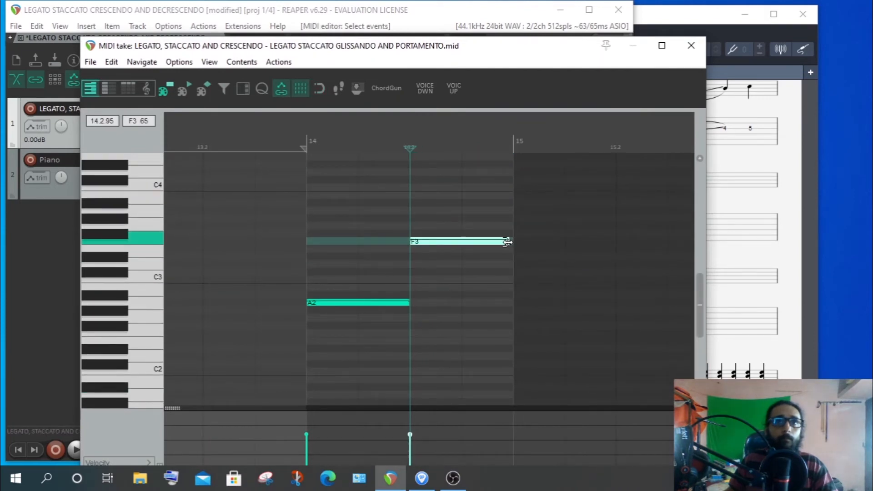
pyautogui.moveTo(361, 216); pyautogui.dragTo(458, 342)
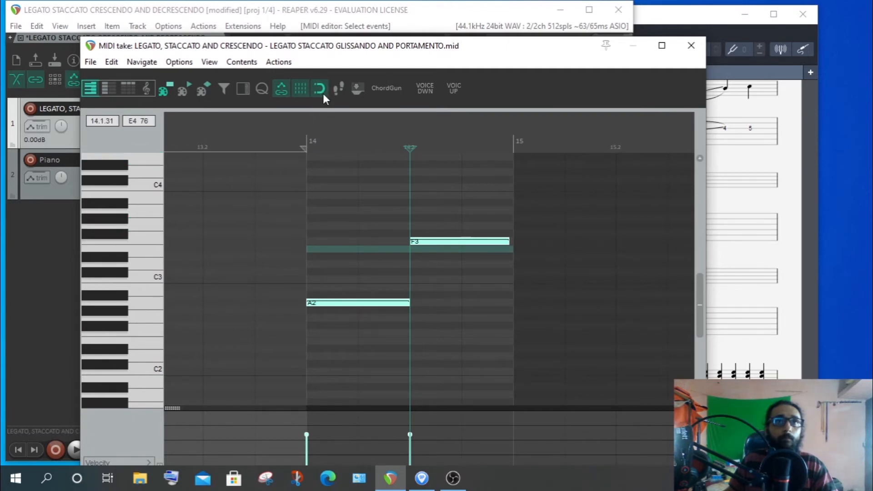
pyautogui.moveTo(508, 242); pyautogui.dragTo(515, 245)
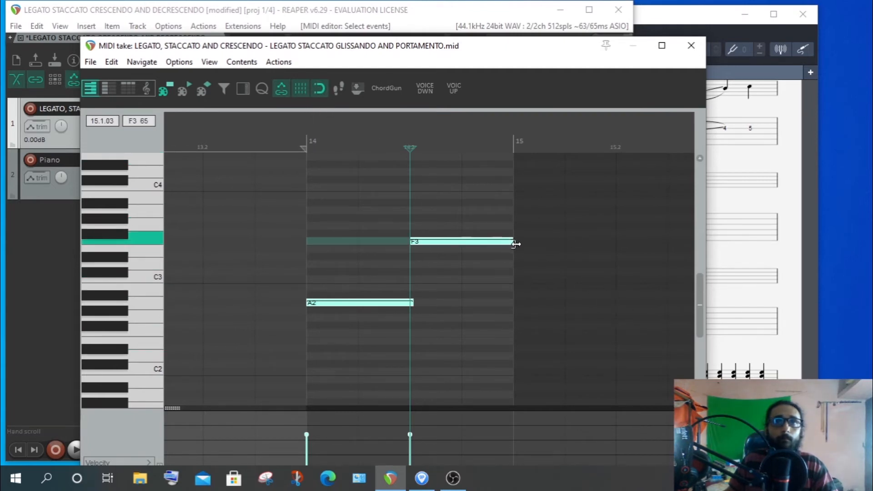
# Set the edit cursor at 14, play measure 14's overlapping notes, and close the MIDI editor
pyautogui.click(308, 144)
pyautogui.moveTo(305, 50); pyautogui.dragTo(305, 23)
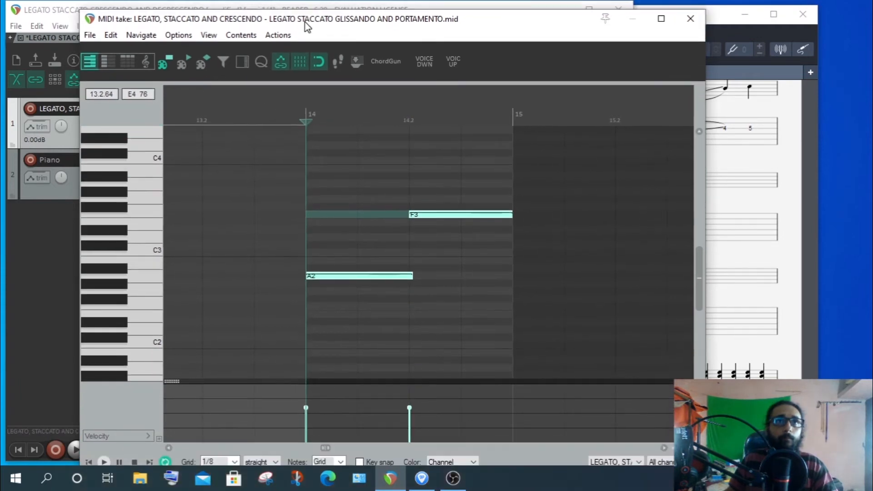
pyautogui.click(105, 461)
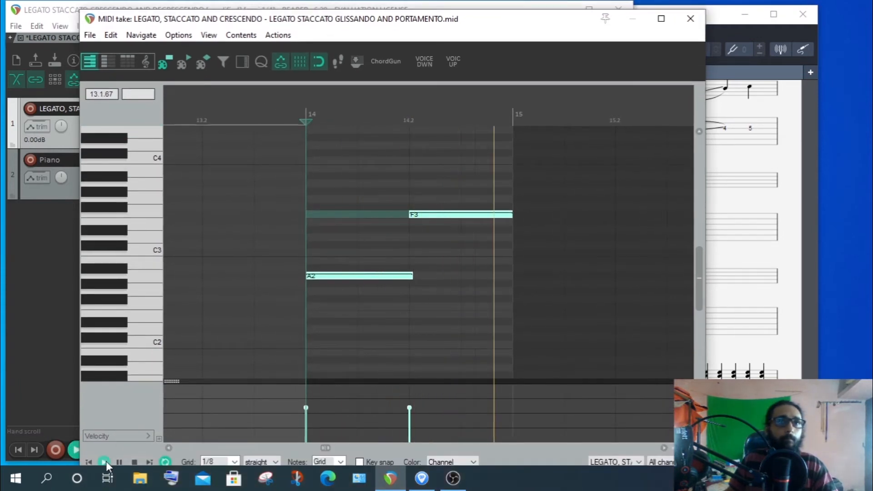
pyautogui.click(104, 460)
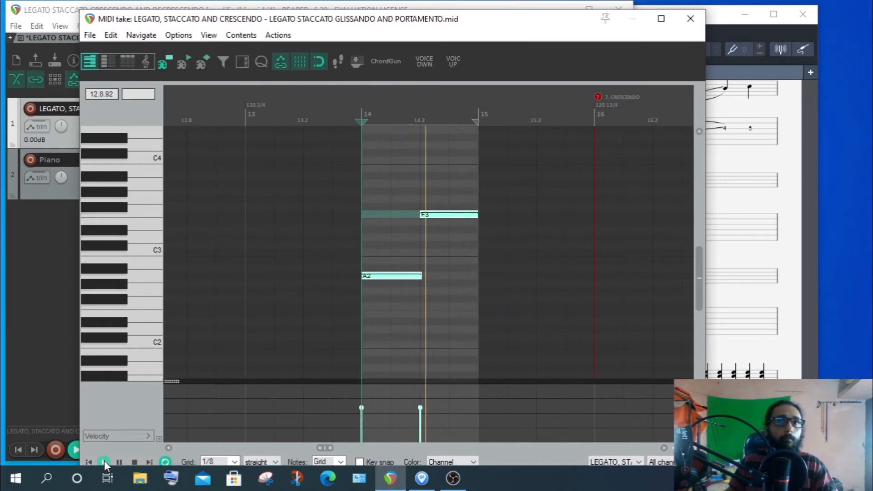
pyautogui.click(136, 461)
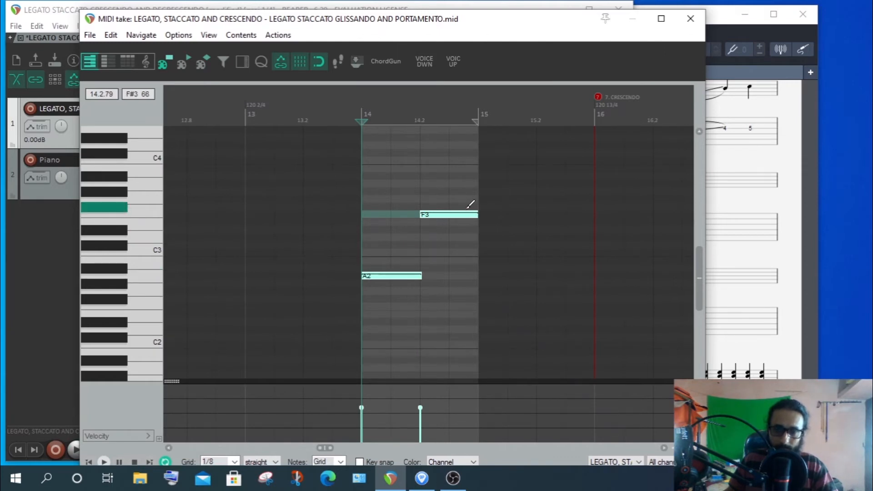
pyautogui.click(688, 19)
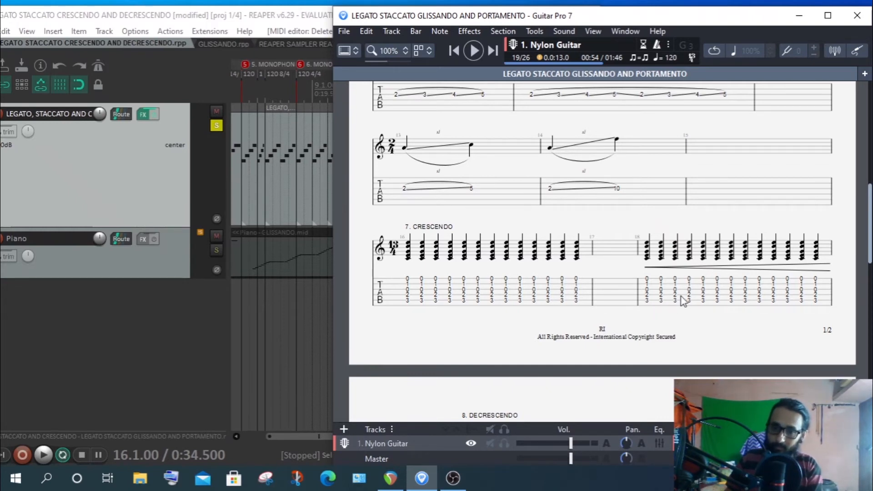
# Play the 7. CRESCENDO section in Guitar Pro 7 from measure 16, then from measure 18, and review the notation
pyautogui.click(408, 294)
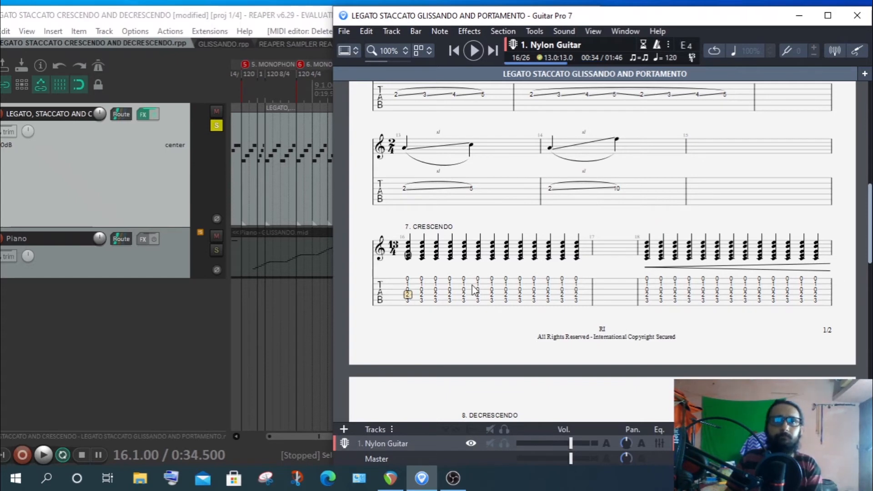
pyautogui.press('space')
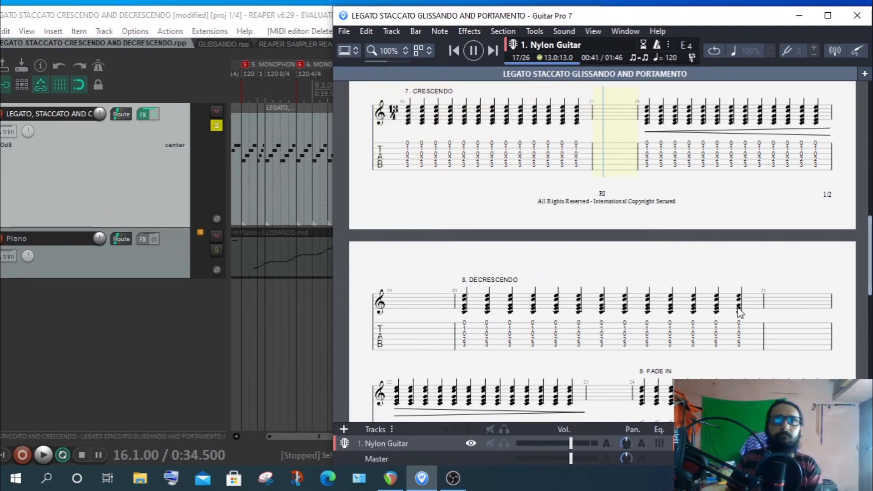
pyautogui.click(646, 163)
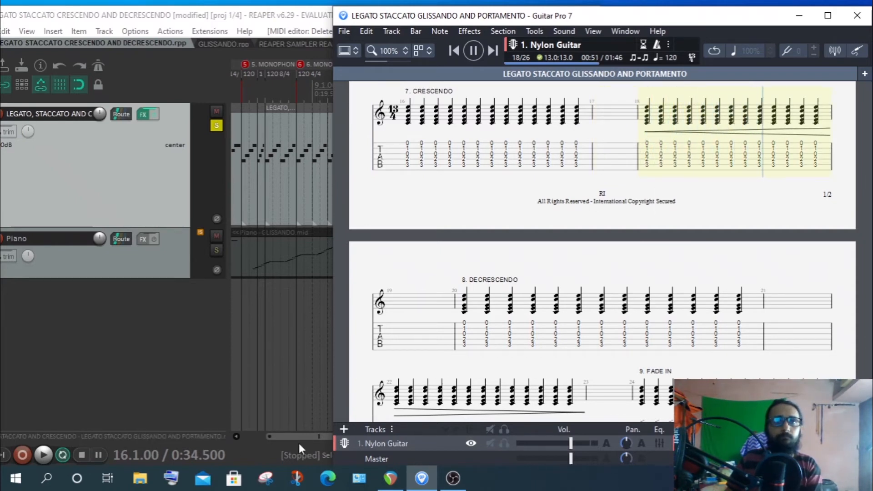
pyautogui.click(473, 51)
pyautogui.scroll(2, 633, 282)
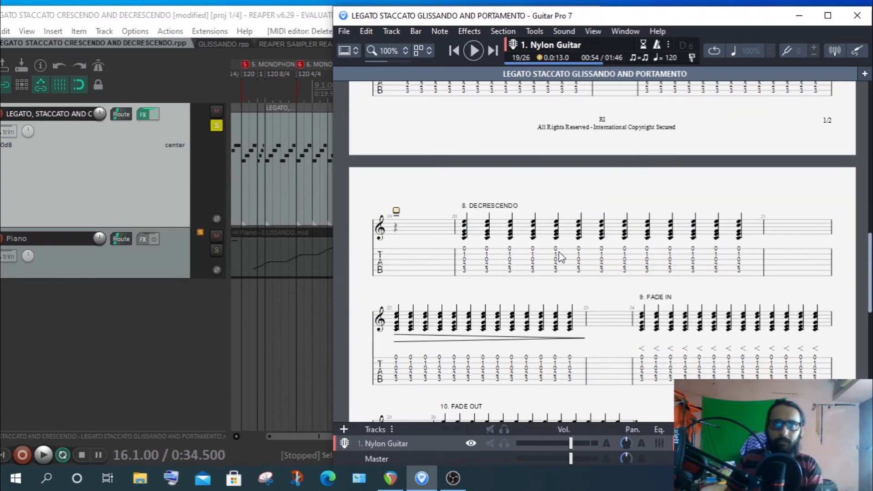
pyautogui.scroll(3, 553, 255)
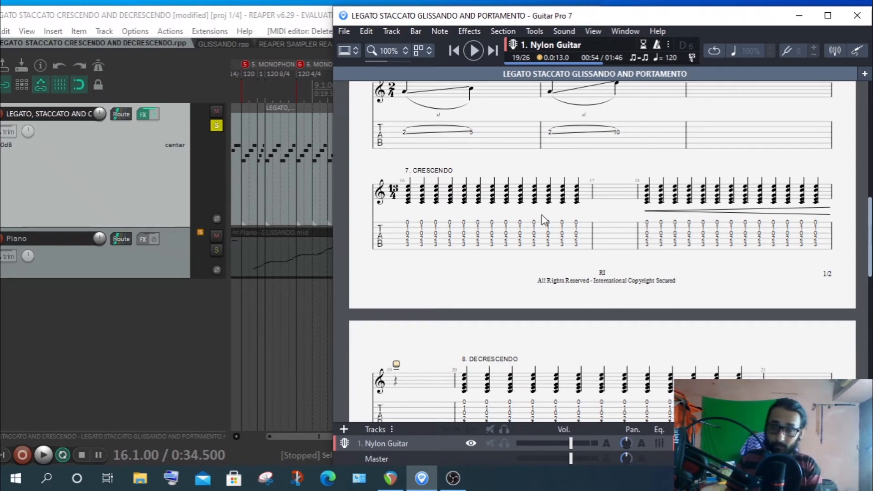
# Switch to REAPER and open the 7. CRESCENDO item in the MIDI editor
pyautogui.click(255, 17)
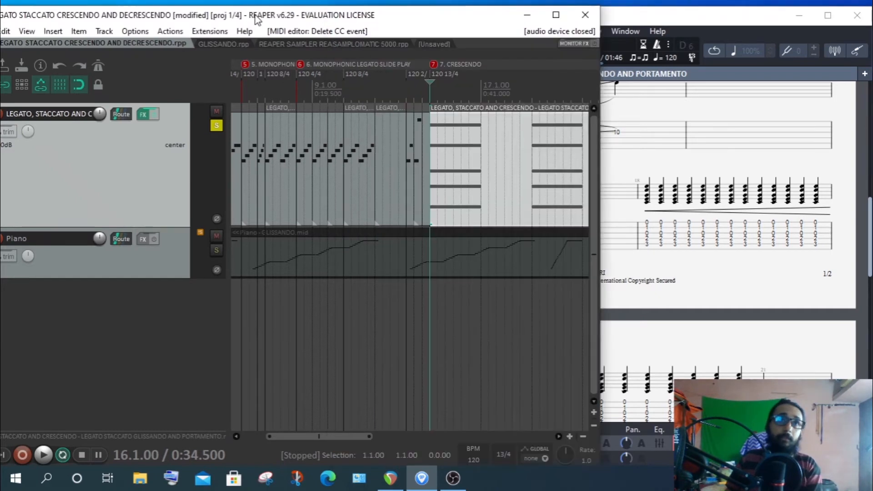
pyautogui.moveTo(323, 439); pyautogui.dragTo(370, 439)
pyautogui.click(364, 157)
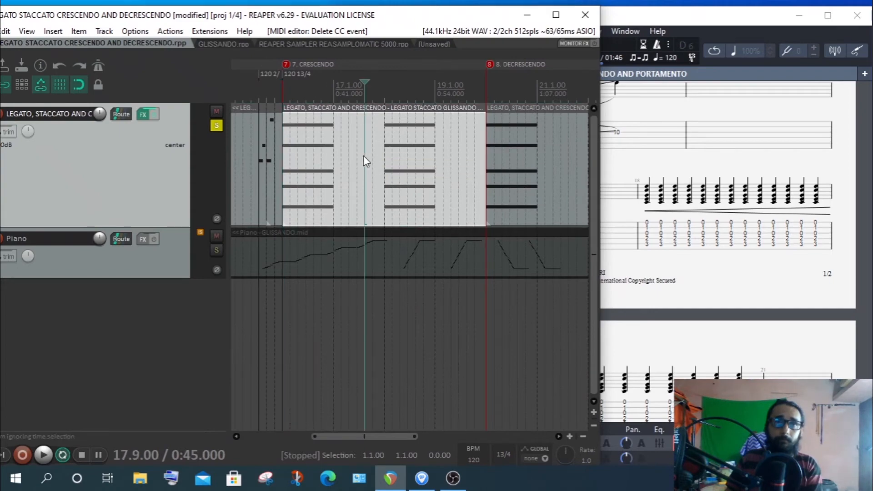
pyautogui.click(398, 149)
pyautogui.doubleClick(397, 146)
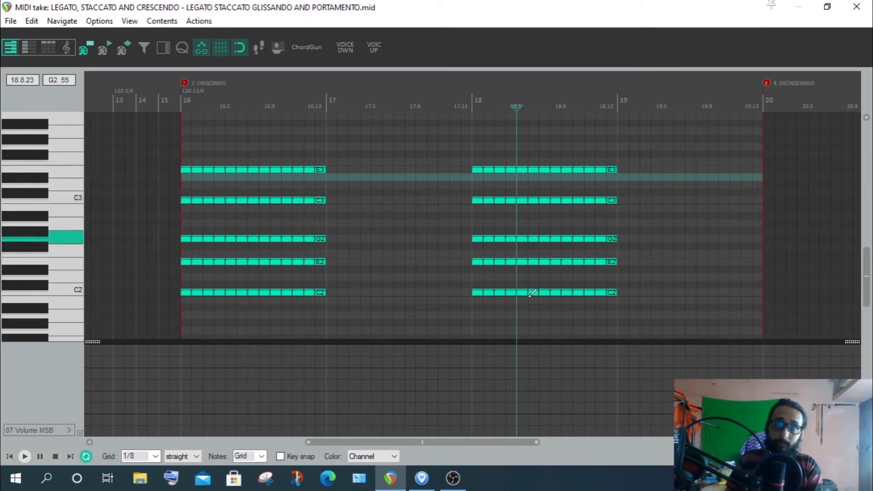
# Set the edit cursor at 18 and play measure 18's chords without a volume change
pyautogui.click(477, 110)
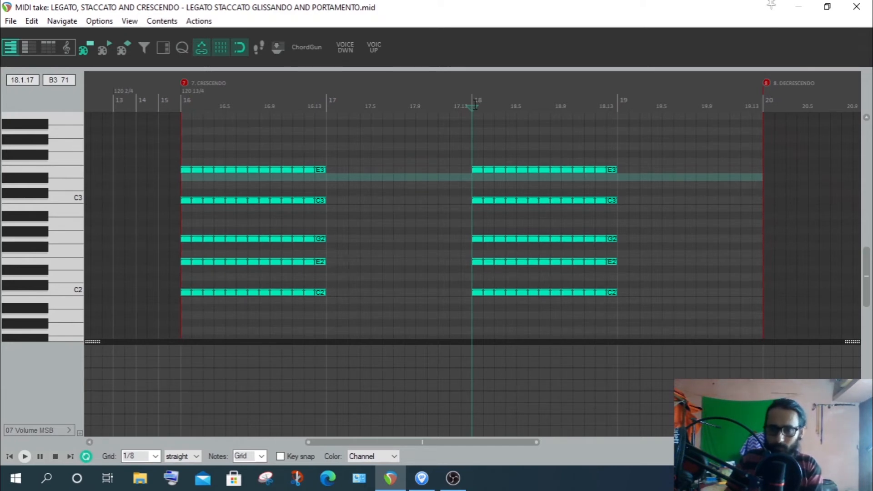
pyautogui.click(25, 457)
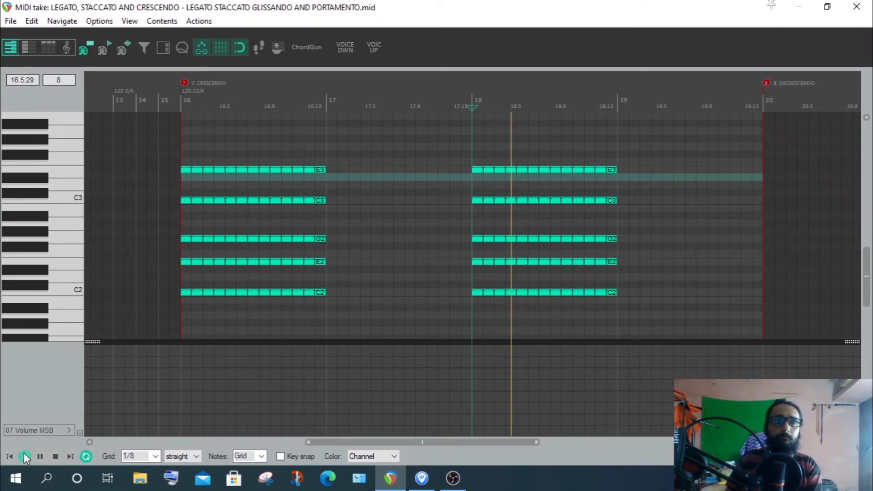
pyautogui.click(55, 456)
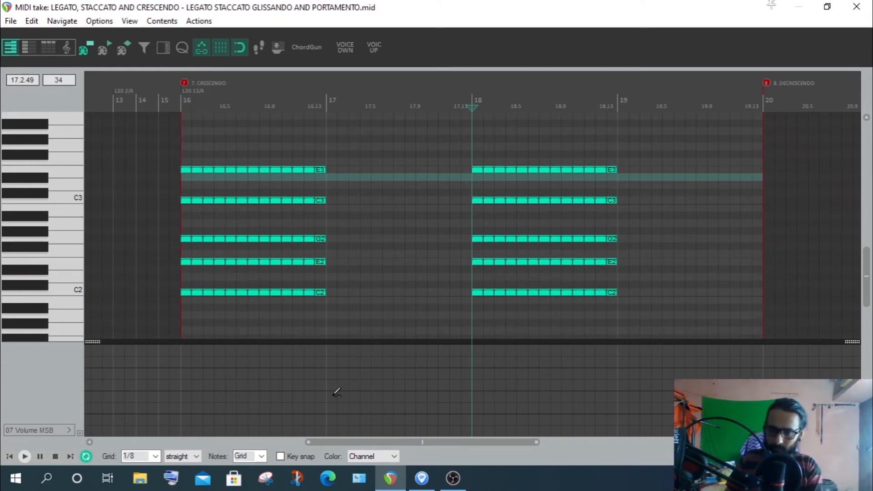
# Create a linear 07 Volume MSB ramp from minimum at measure 18 to maximum at measure 19, and play it
pyautogui.click(42, 429)
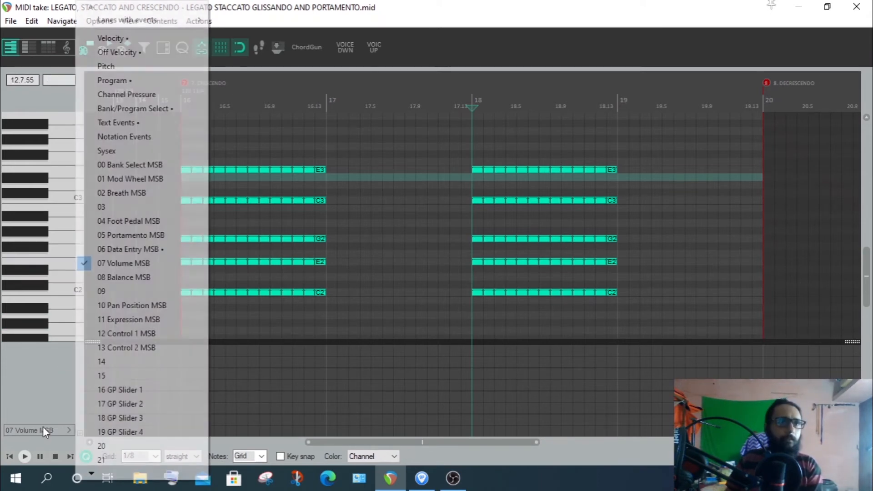
pyautogui.click(108, 265)
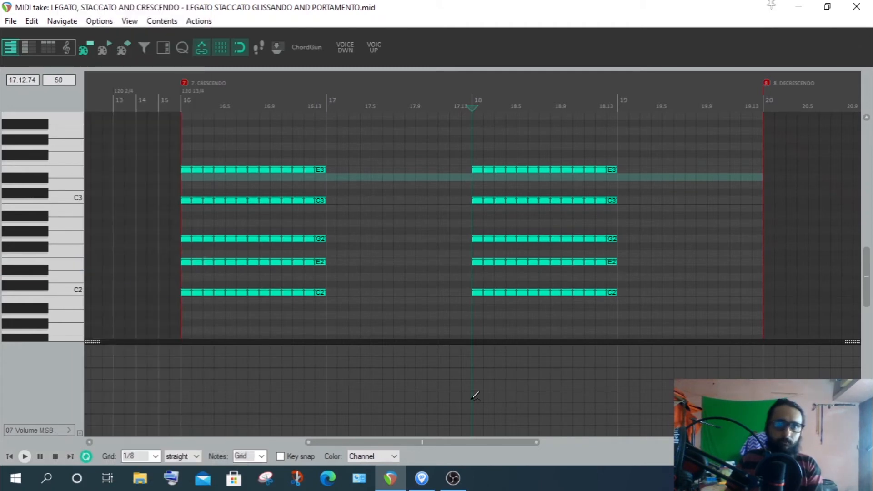
pyautogui.scroll(2, 539, 378)
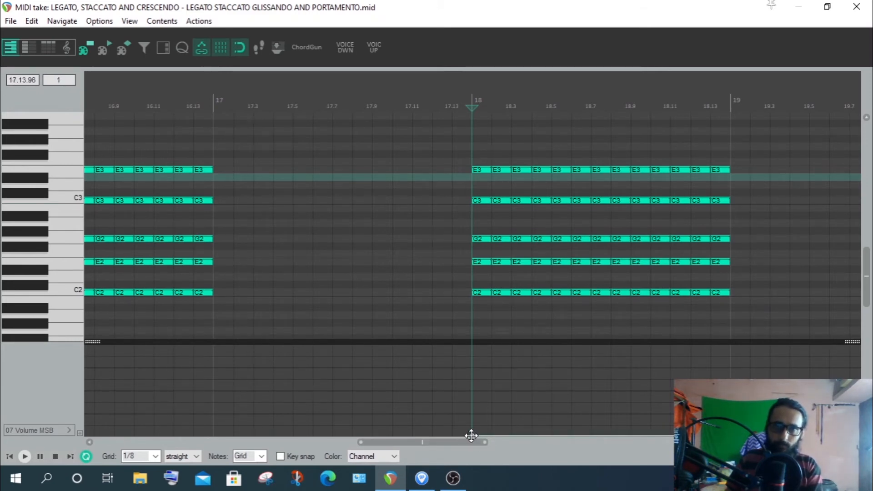
pyautogui.moveTo(498, 402); pyautogui.dragTo(254, 401)
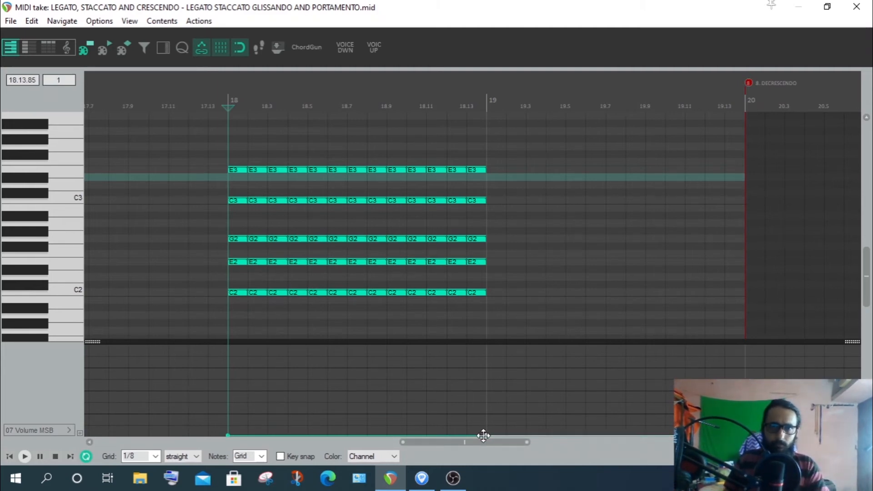
pyautogui.moveTo(487, 435); pyautogui.dragTo(486, 346)
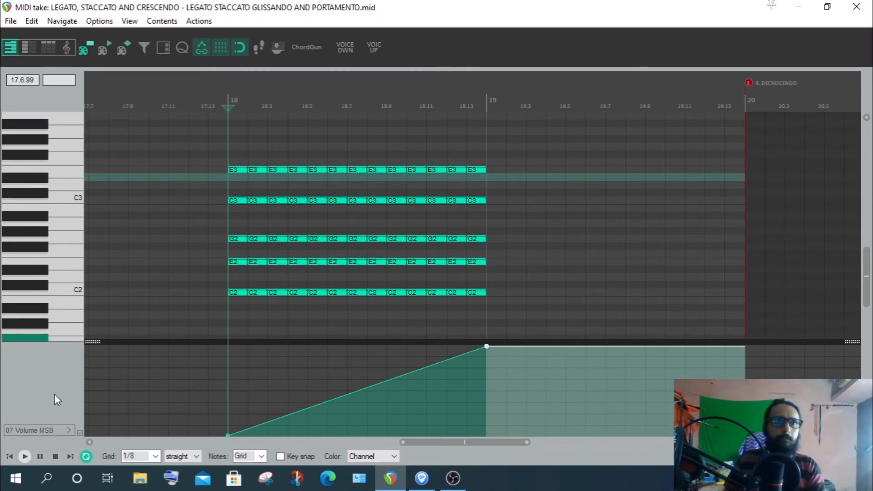
pyautogui.click(31, 455)
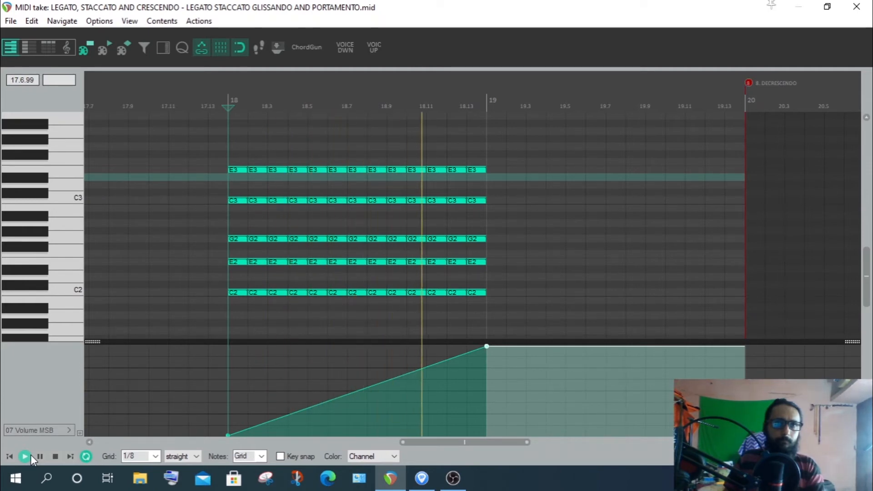
pyautogui.click(56, 457)
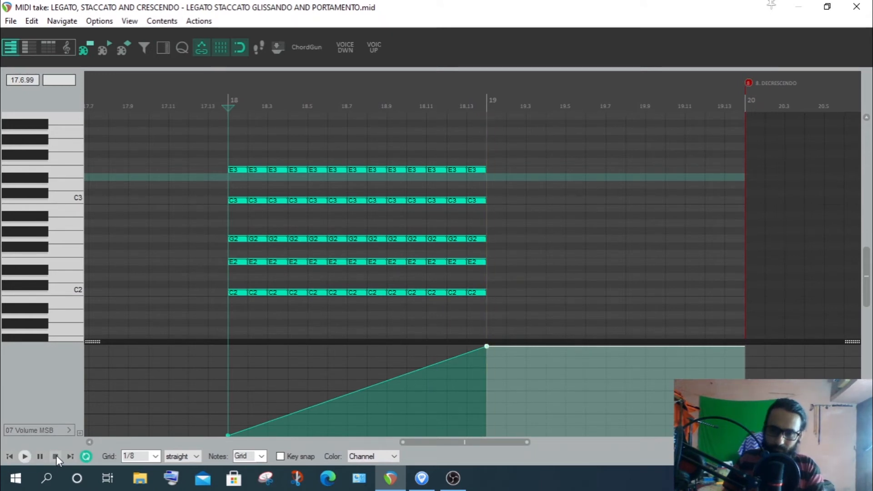
# Raise the volume ramp's starting point at measure 18 to about 101 and play the crescendo
pyautogui.moveTo(227, 434); pyautogui.dragTo(228, 365)
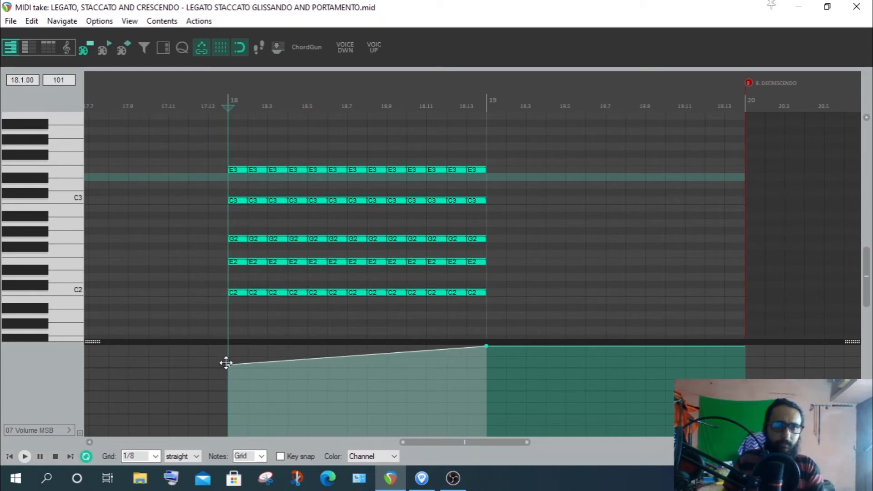
pyautogui.click(23, 456)
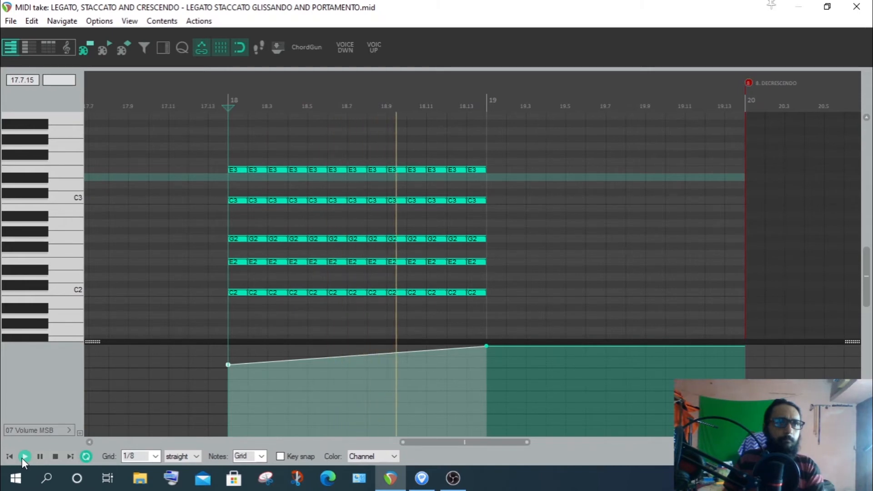
pyautogui.click(56, 454)
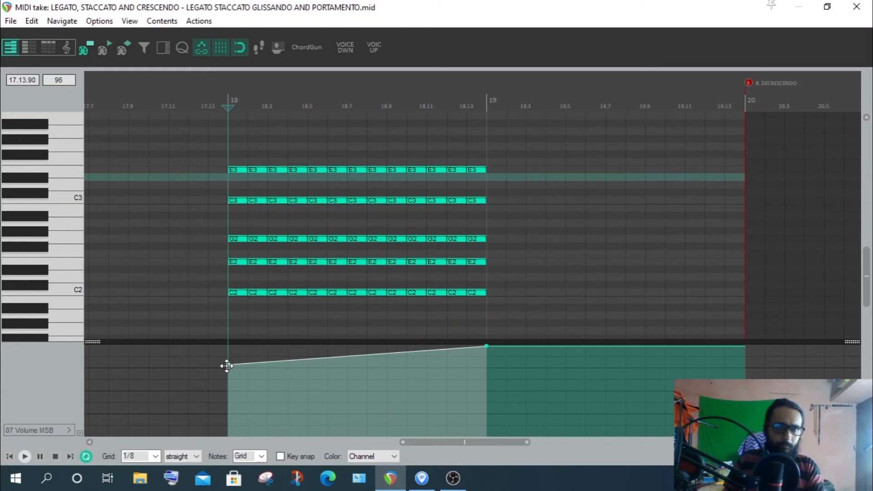
# Raise the ramp's starting point at measure 18 closer to maximum, play the gentler crescendo, and close the MIDI editor
pyautogui.moveTo(226, 366)
pyautogui.mouseDown()
pyautogui.moveTo(223, 352)
pyautogui.moveTo(231, 357)
pyautogui.mouseUp()
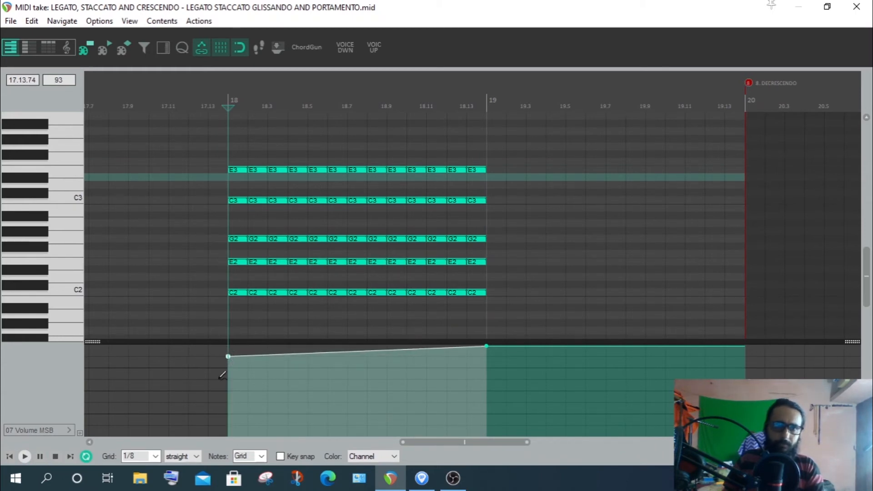
pyautogui.click(26, 455)
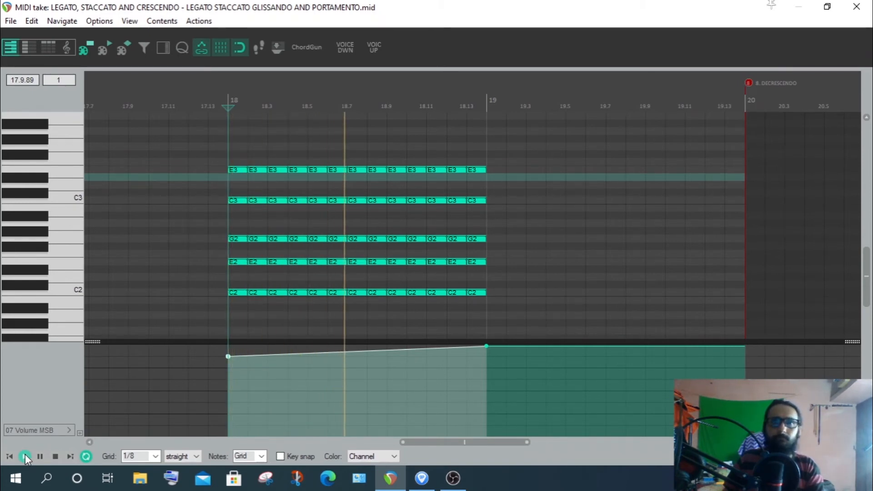
pyautogui.click(54, 456)
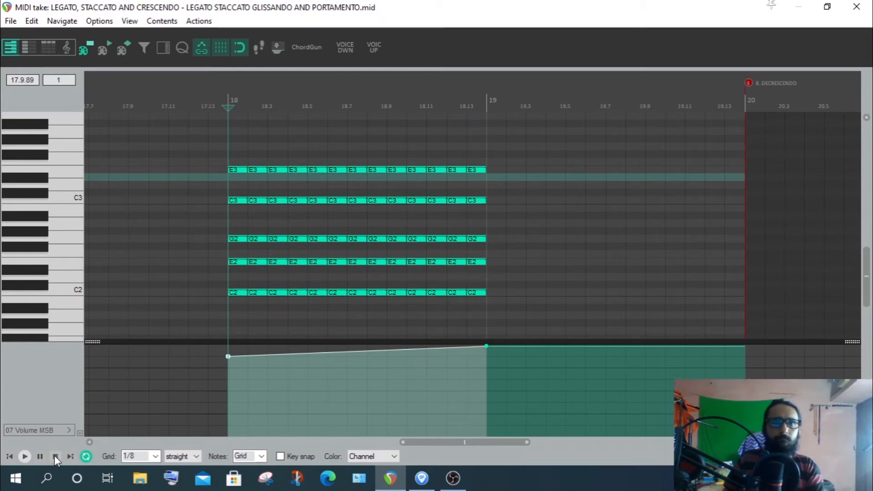
pyautogui.click(856, 7)
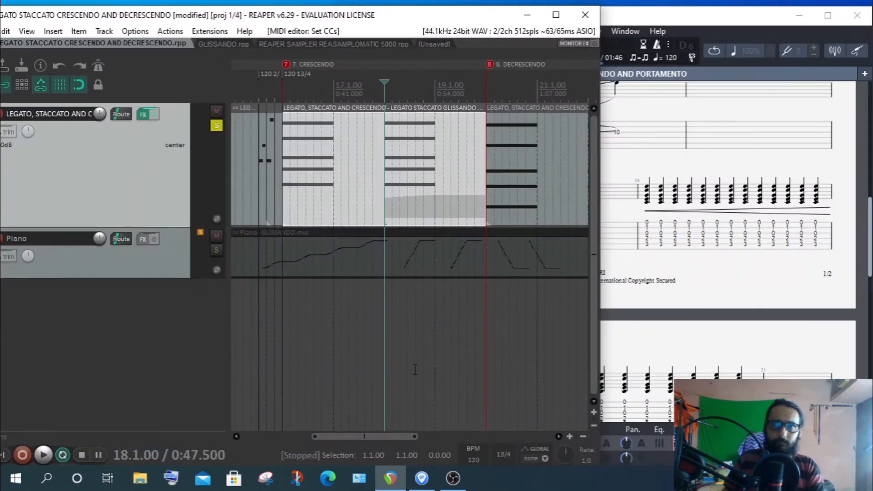
# Examine the crescendo item's volume ramp from measure 18 to 19 in the arrange view and in the MIDI editor, and close the editor
pyautogui.doubleClick(494, 15)
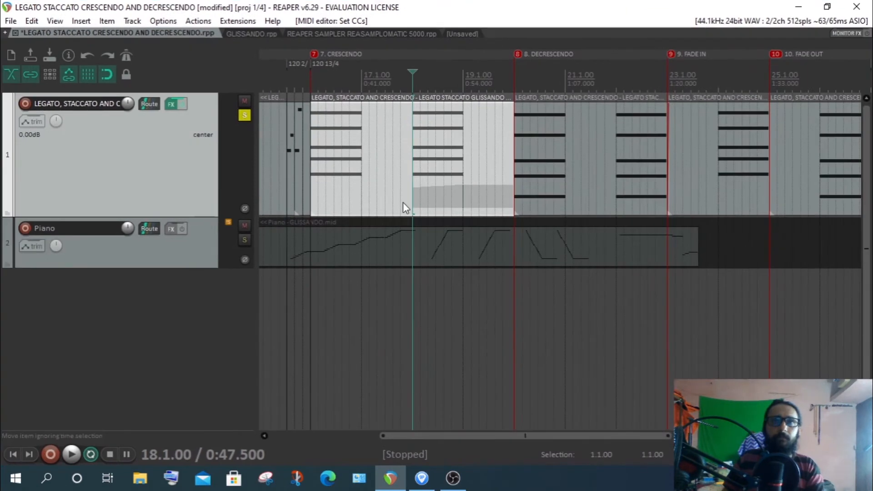
pyautogui.scroll(3, 495, 195)
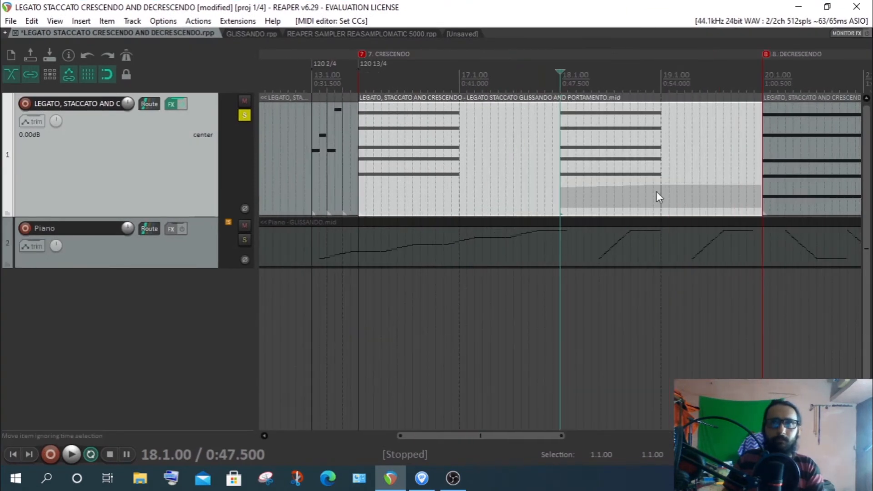
pyautogui.click(439, 159)
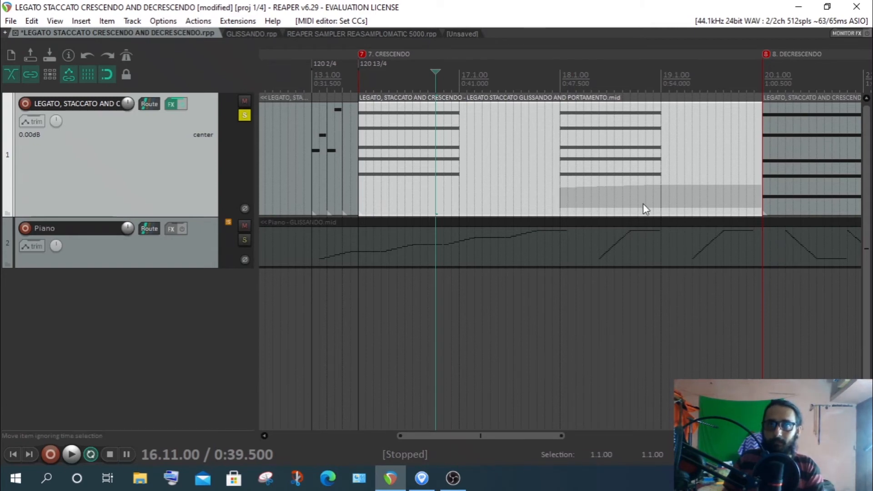
pyautogui.click(608, 207)
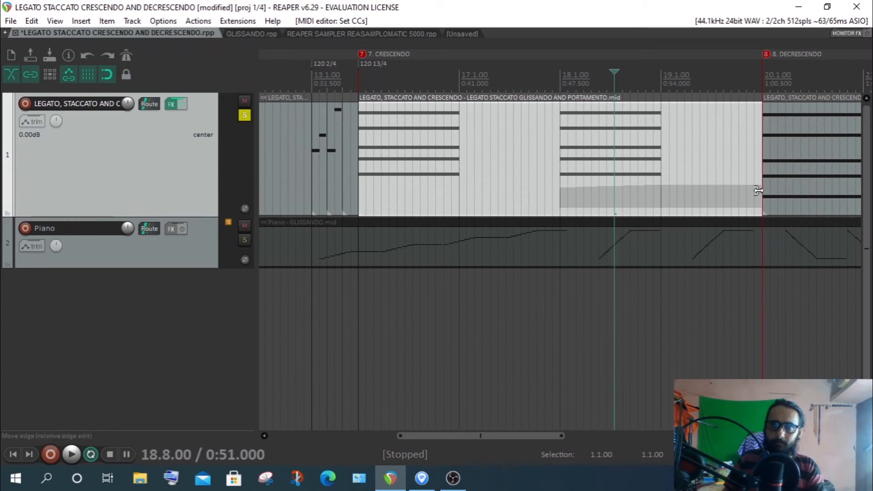
pyautogui.doubleClick(585, 205)
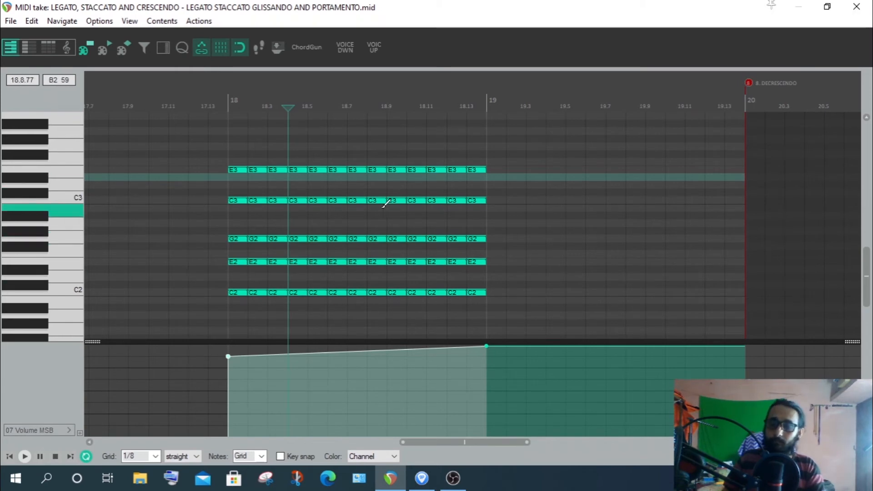
pyautogui.click(856, 6)
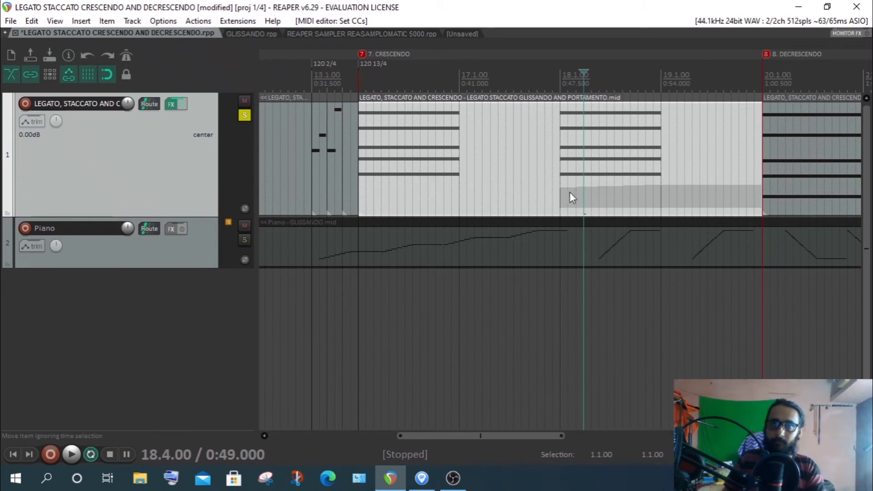
# Set the edit cursor at measure 20 and switch to Guitar Pro to examine the score's Decrescendo section
pyautogui.hscroll(5, 695, 194)
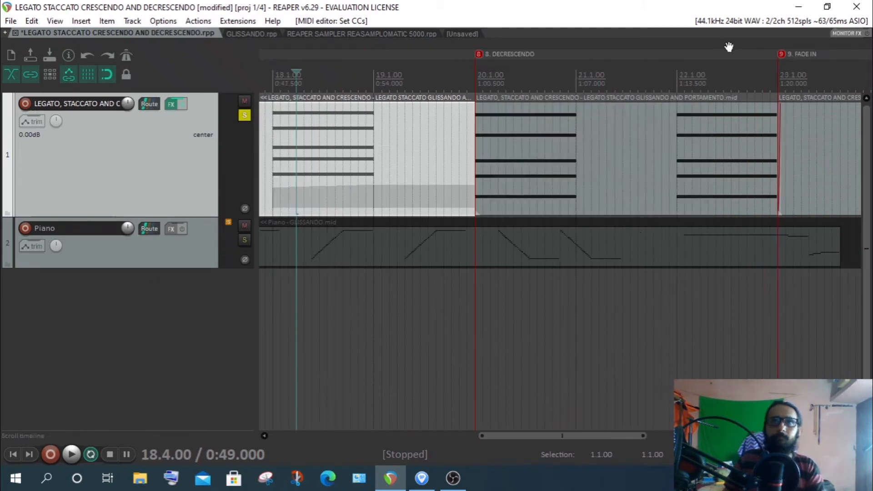
pyautogui.doubleClick(689, 9)
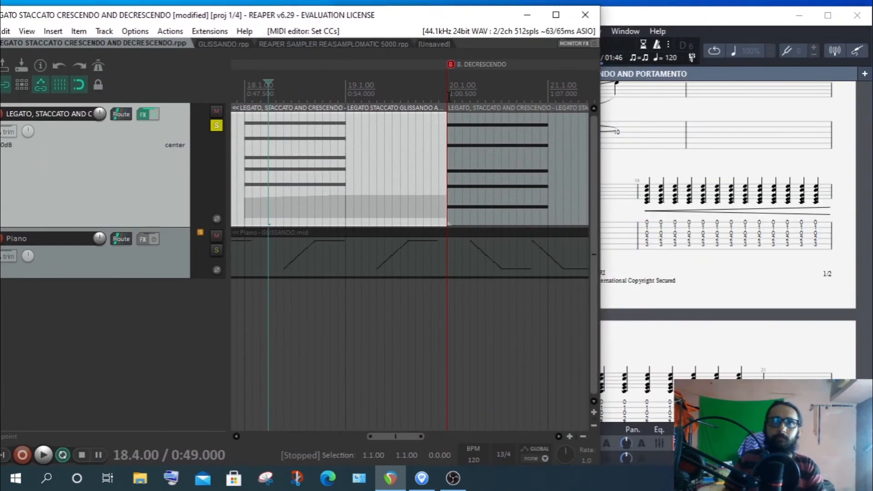
pyautogui.click(449, 96)
pyautogui.click(671, 219)
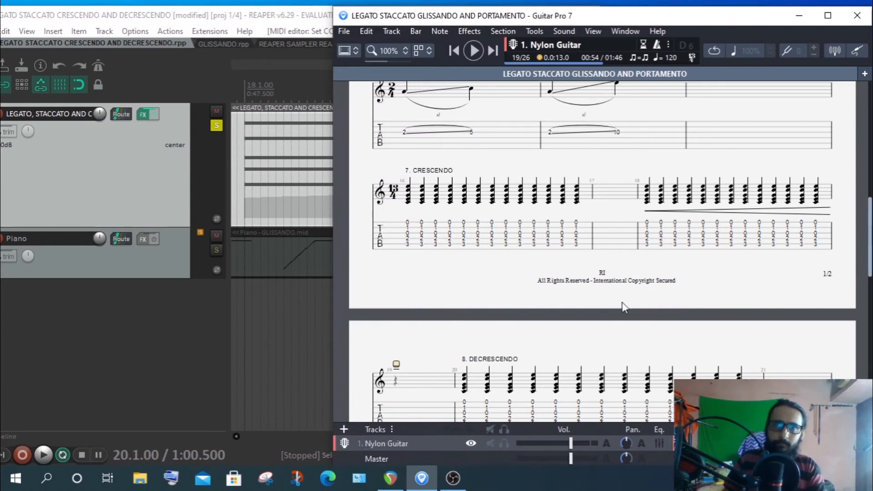
pyautogui.scroll(-4, 624, 308)
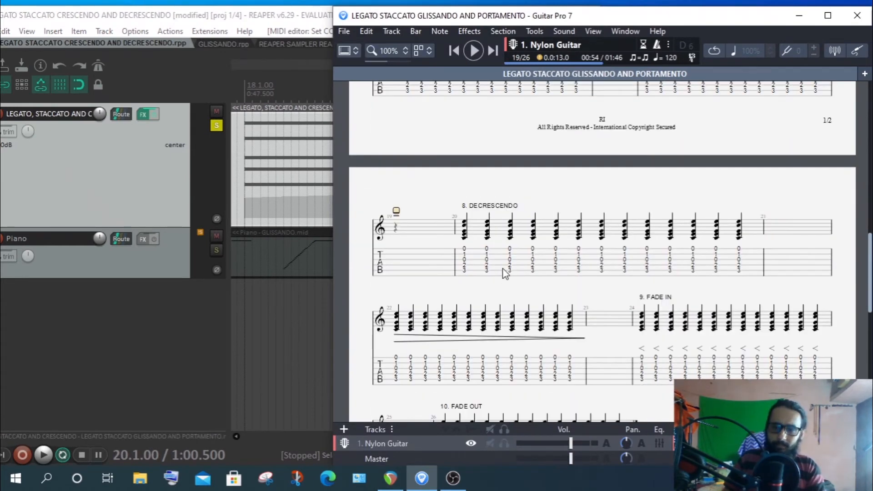
pyautogui.scroll(-1, 559, 248)
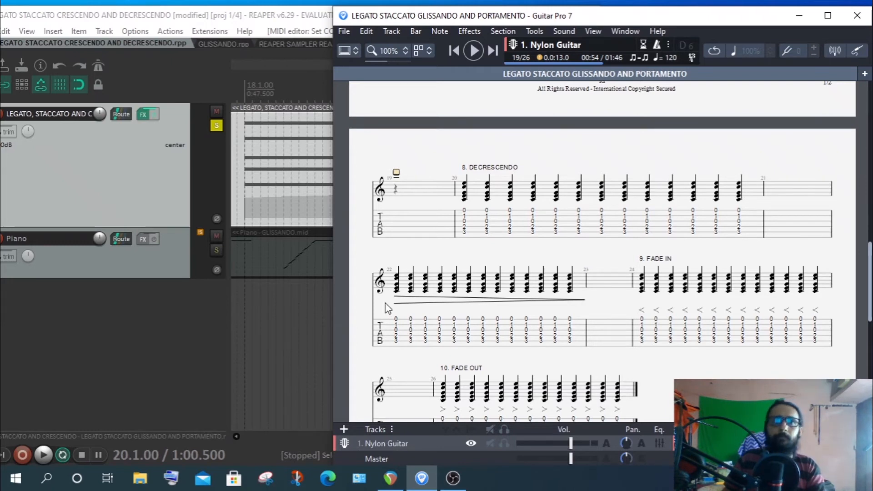
# Switch to REAPER, select the Decrescendo item spanning measures 20 to 23 and compare it with the Guitar Pro score
pyautogui.click(310, 37)
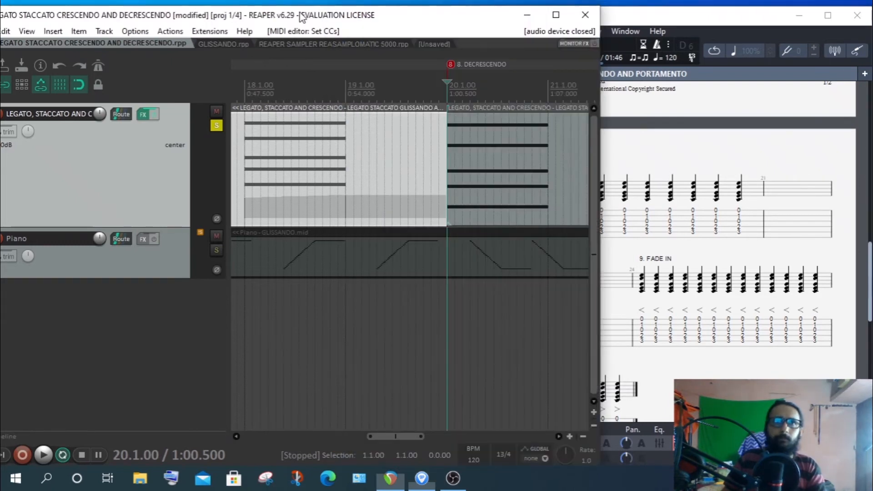
pyautogui.click(518, 161)
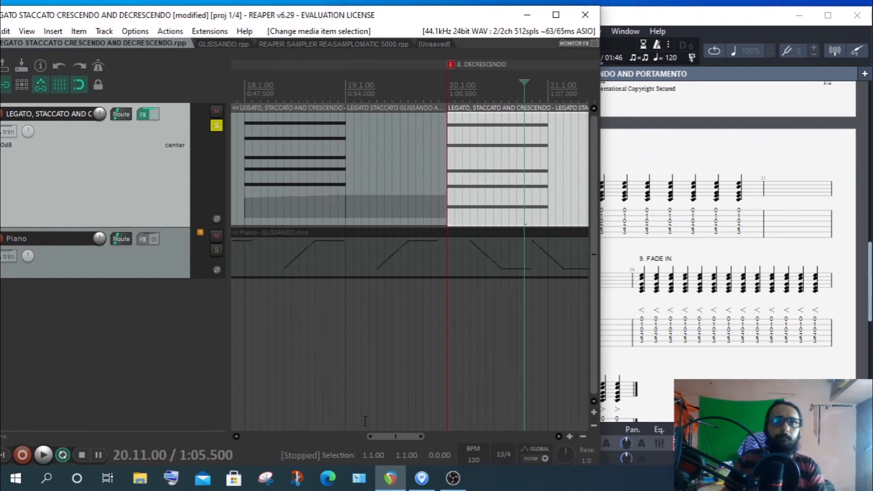
pyautogui.moveTo(380, 435); pyautogui.dragTo(410, 444)
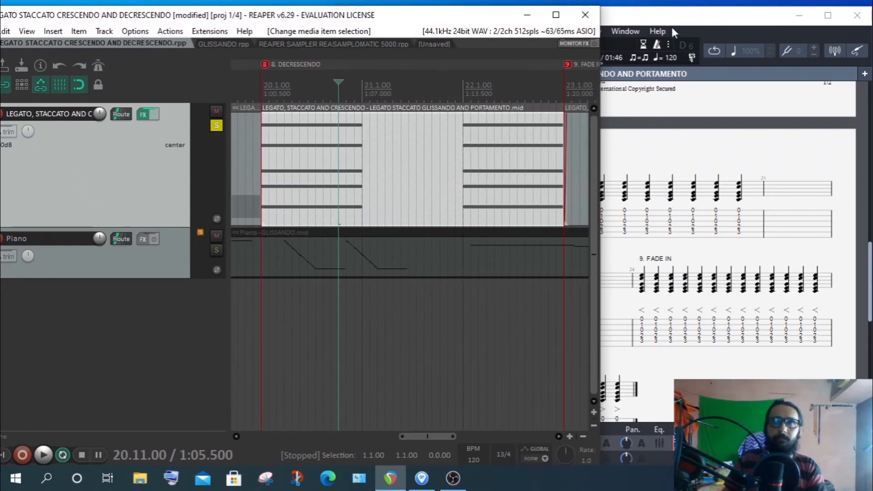
pyautogui.click(675, 19)
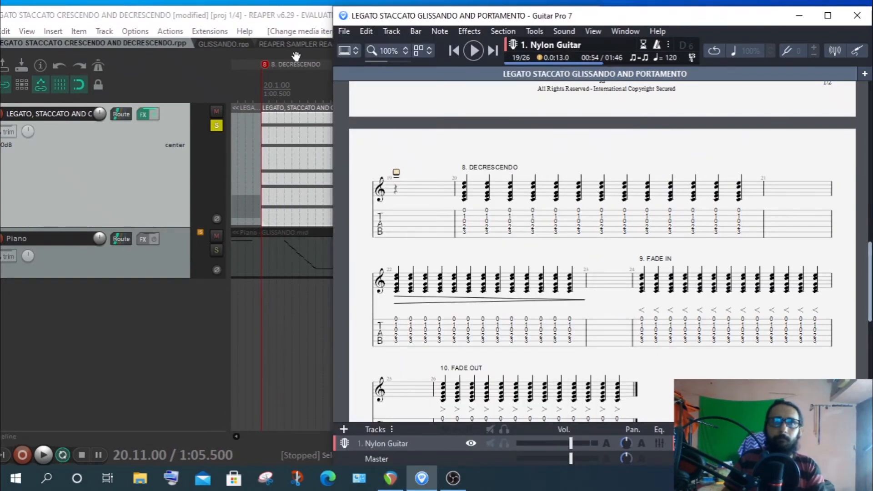
pyautogui.click(277, 21)
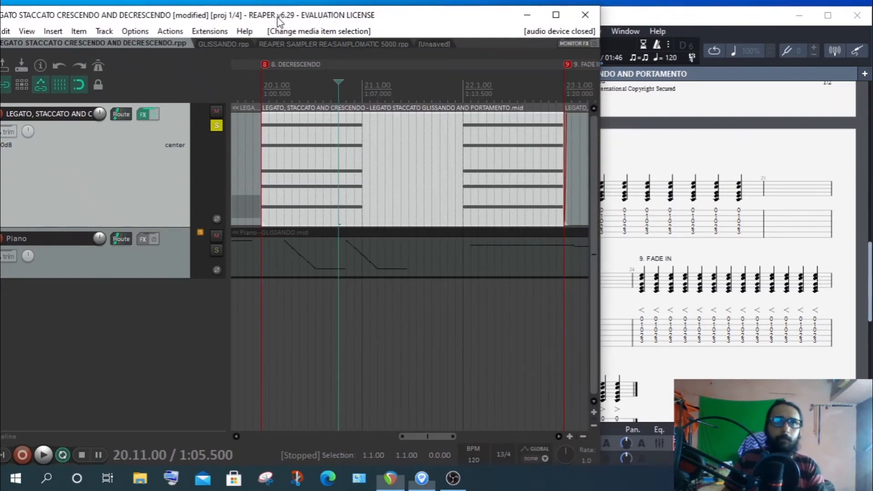
# Open the Decrescendo item in the MIDI editor, set the edit cursor at 22 and play its chords without a volume change
pyautogui.doubleClick(445, 167)
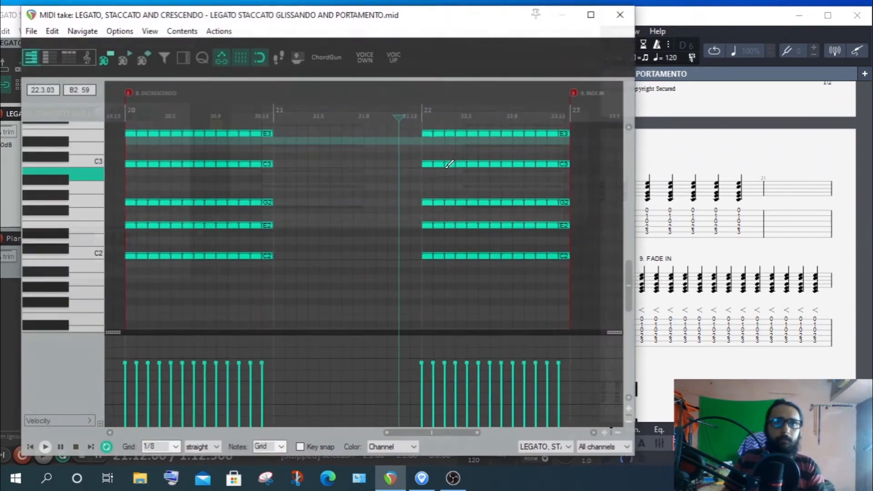
pyautogui.scroll(3, 628, 285)
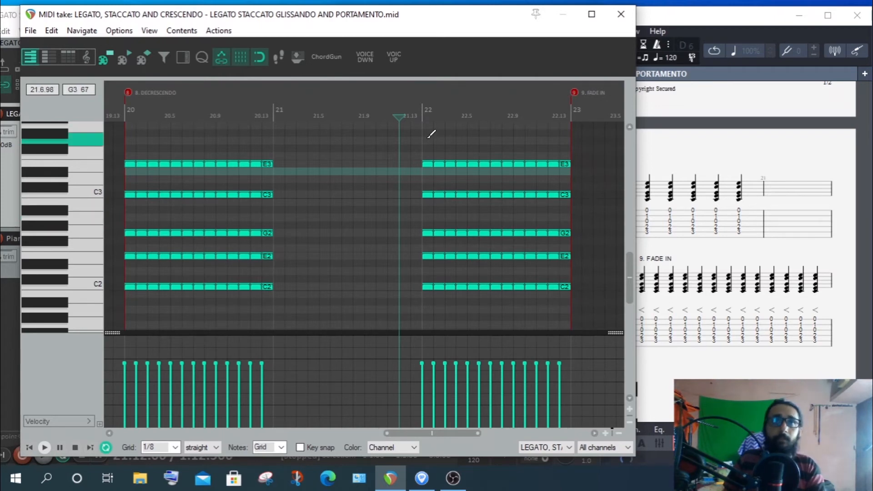
pyautogui.click(422, 107)
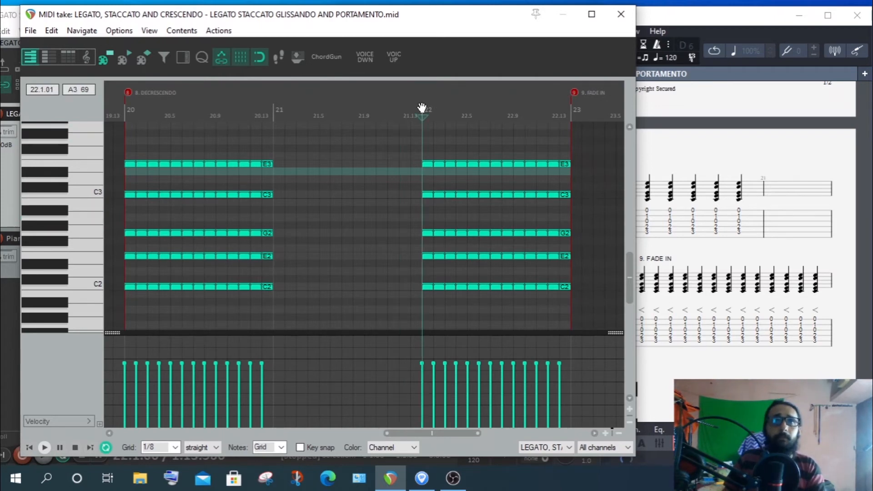
pyautogui.click(45, 448)
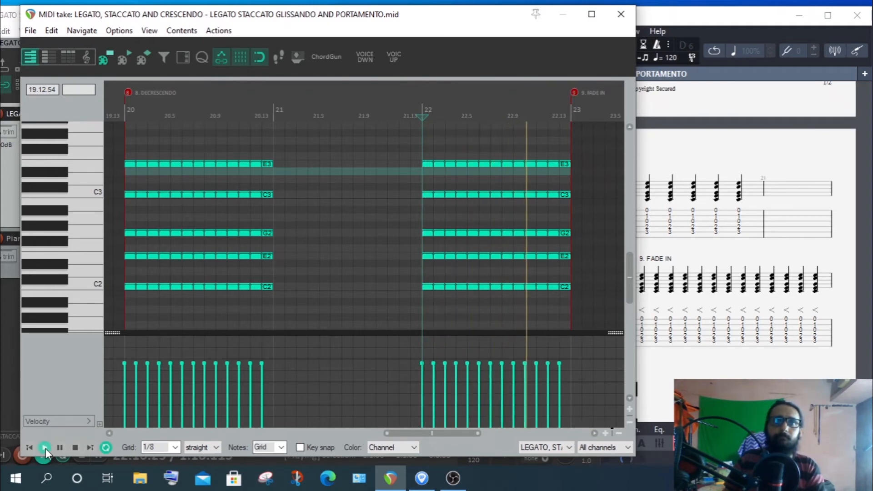
pyautogui.click(79, 447)
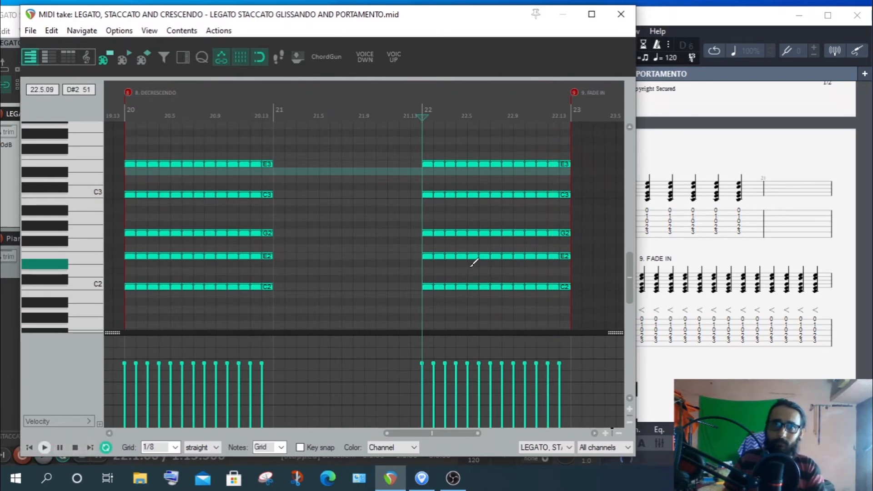
# Create a linear 07 Volume MSB ramp falling from 127 at measure 22 to a low value at measure 23
pyautogui.click(49, 420)
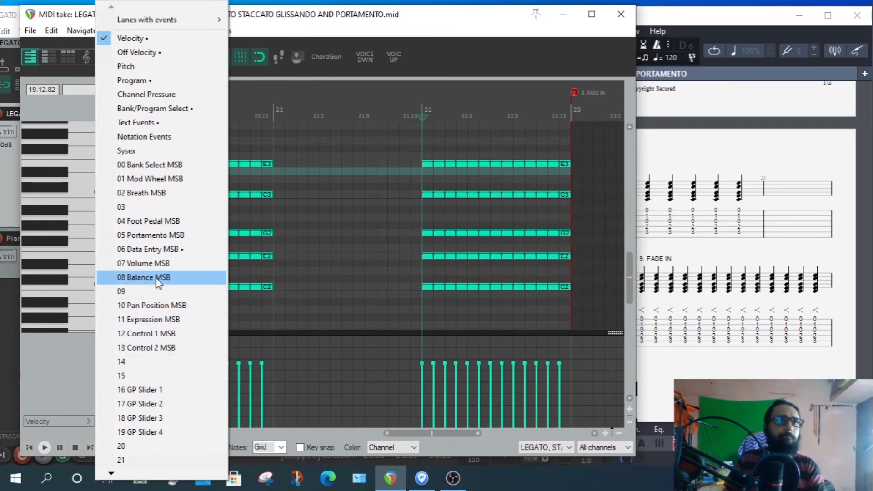
pyautogui.click(150, 262)
pyautogui.click(570, 114)
pyautogui.scroll(1, 571, 115)
pyautogui.click(323, 115)
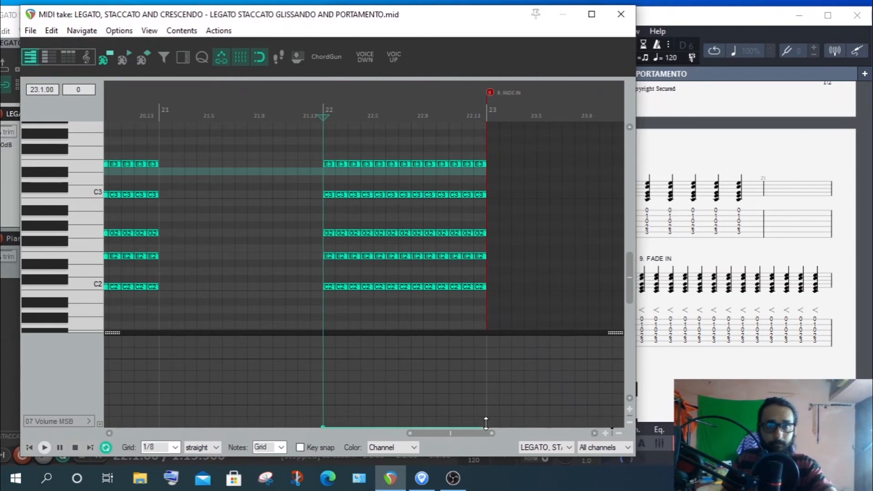
pyautogui.moveTo(485, 424); pyautogui.dragTo(500, 409)
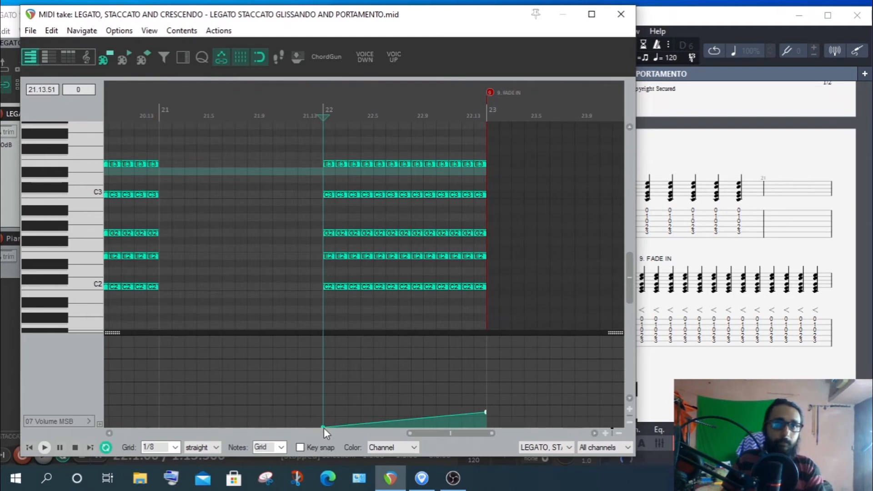
pyautogui.moveTo(323, 423); pyautogui.dragTo(322, 320)
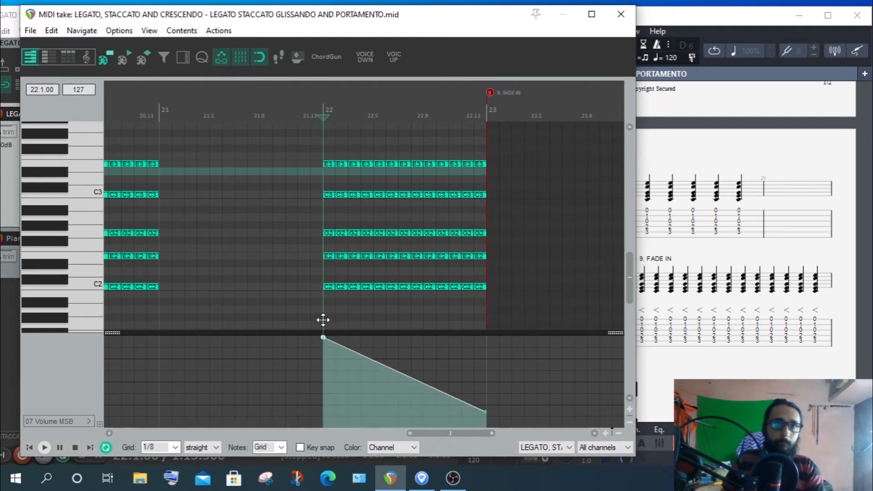
# Raise the volume ramp's end point at measure 23 to roughly two-thirds of maximum and play the decrescendo
pyautogui.click(484, 412)
pyautogui.moveTo(484, 412); pyautogui.dragTo(487, 366)
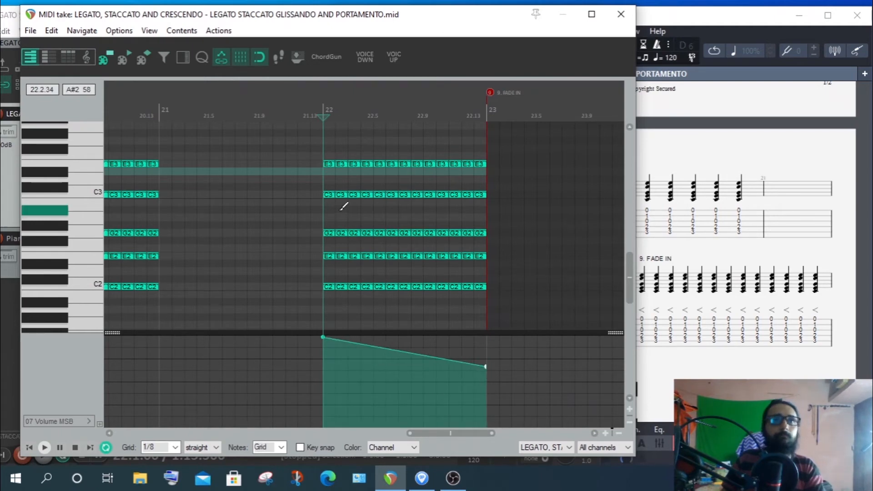
pyautogui.click(45, 448)
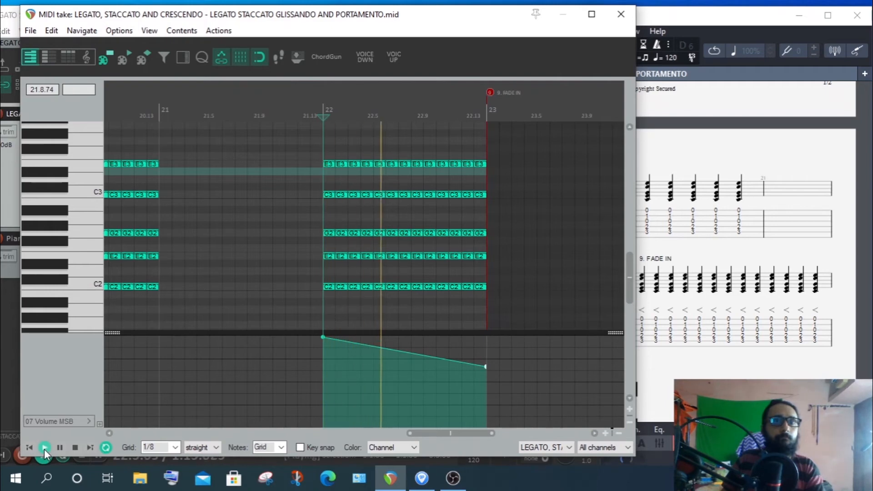
pyautogui.click(78, 446)
# Raise the ramp's end point at measure 23 to about 101, play the gentler decrescendo, and close the MIDI editor
pyautogui.moveTo(485, 366)
pyautogui.mouseDown()
pyautogui.moveTo(484, 349)
pyautogui.moveTo(486, 356)
pyautogui.mouseUp()
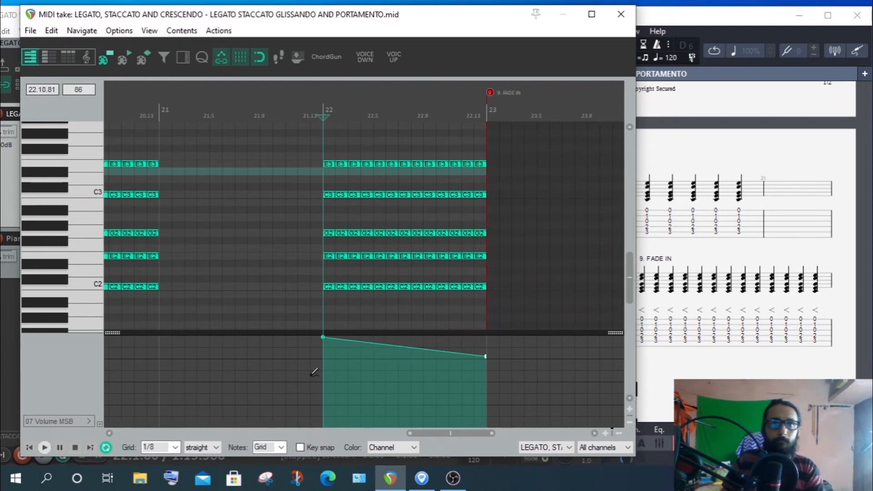
pyautogui.click(44, 447)
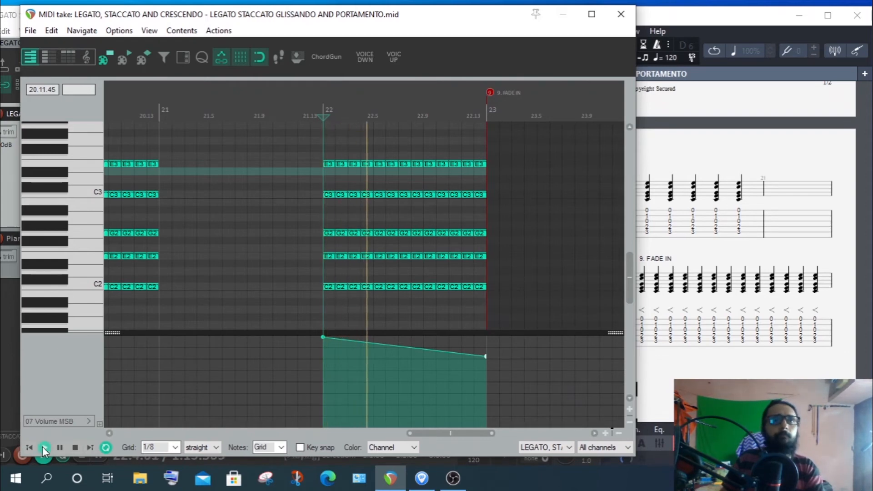
pyautogui.click(75, 447)
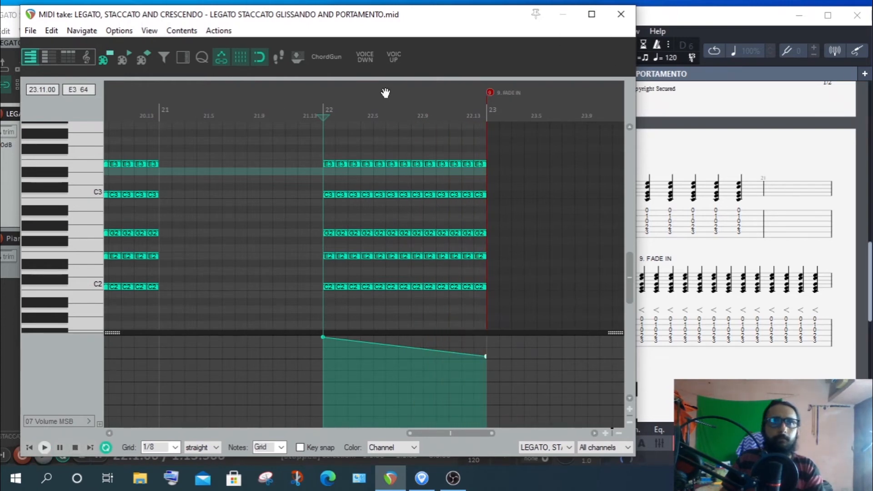
pyautogui.click(620, 14)
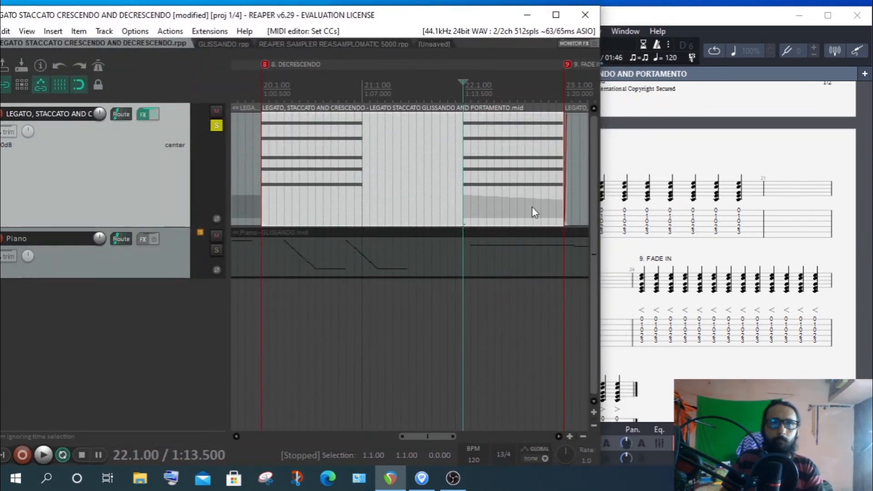
# Compare measure 20's plain chords with measure 22's falling volume ramp in the arrangement, and reopen the item in the MIDI editor
pyautogui.moveTo(403, 434); pyautogui.dragTo(418, 437)
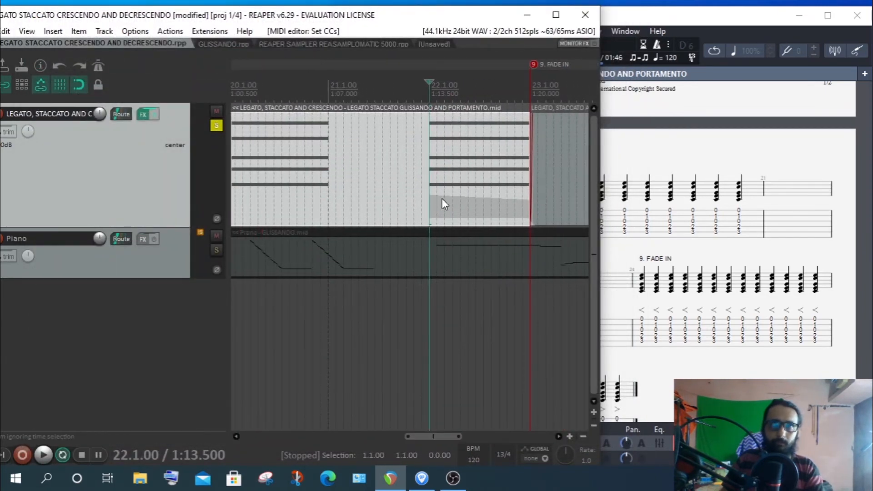
pyautogui.click(475, 140)
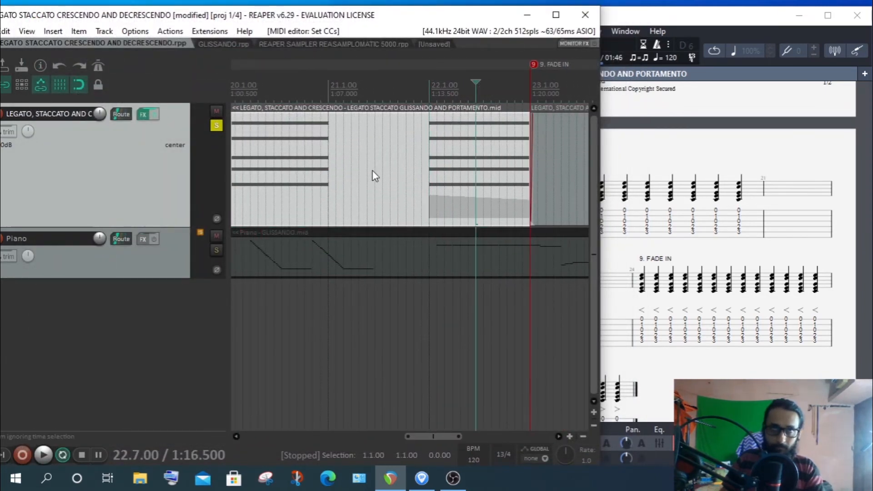
pyautogui.hscroll(-2, 451, 139)
pyautogui.click(450, 138)
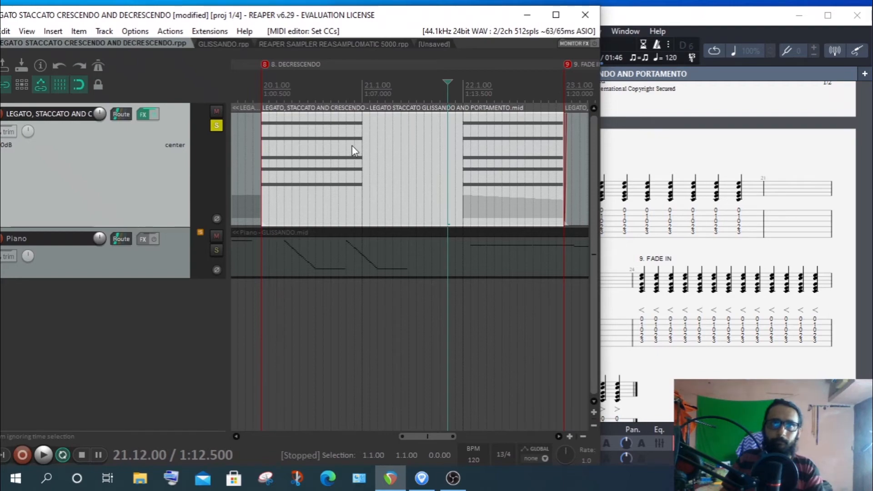
pyautogui.doubleClick(498, 207)
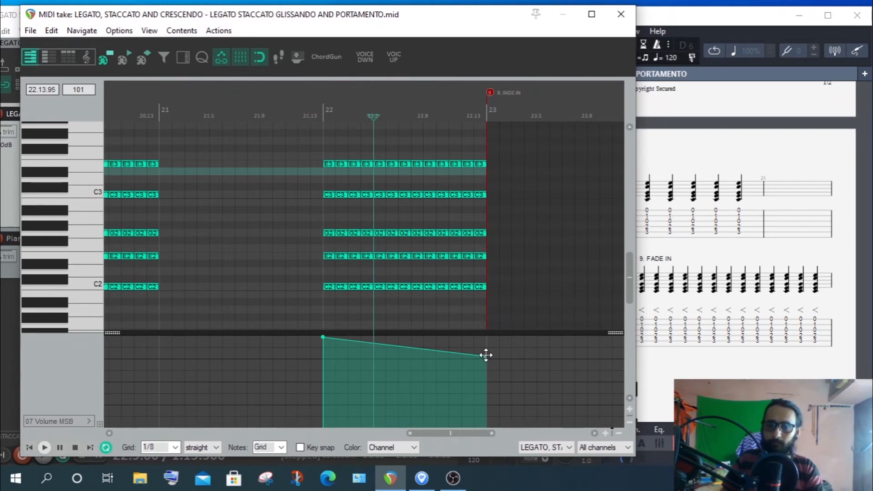
# Enlarge the 07 Volume MSB lane to inspect measure 22's falling ramp, and shrink the lane back down
pyautogui.moveTo(118, 332); pyautogui.dragTo(132, 247)
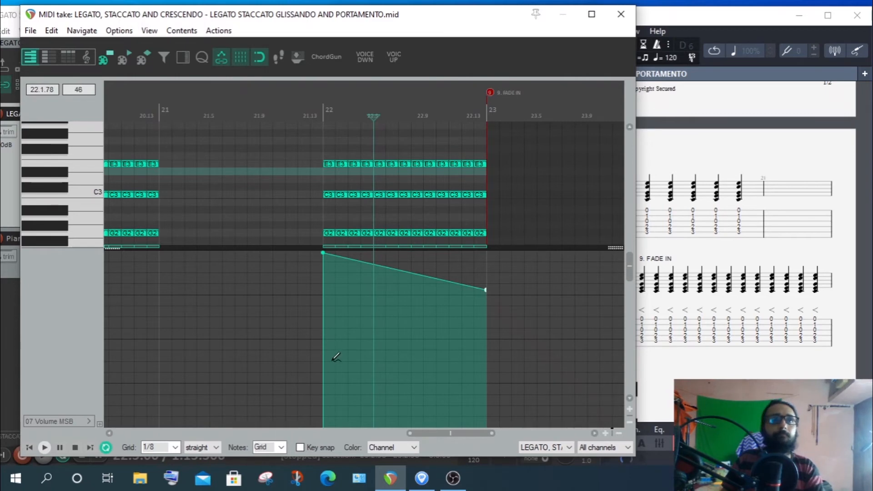
pyautogui.scroll(-2, 338, 328)
pyautogui.scroll(2, 354, 314)
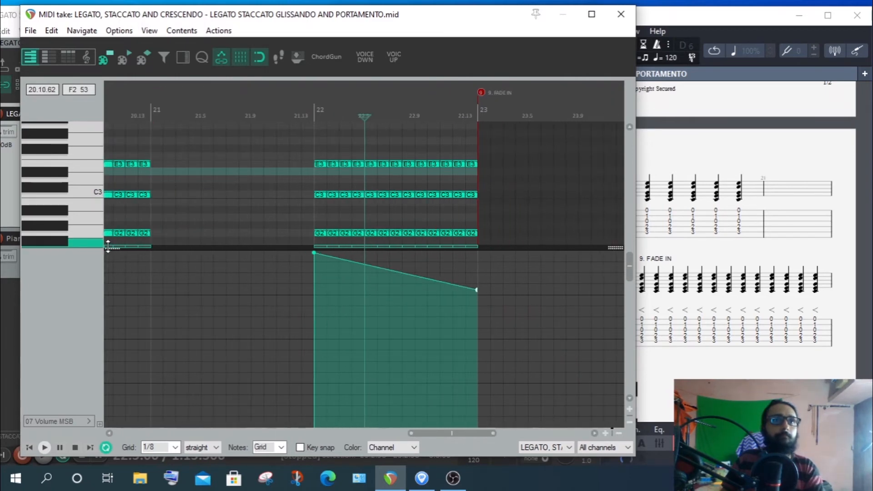
pyautogui.moveTo(111, 248); pyautogui.dragTo(114, 370)
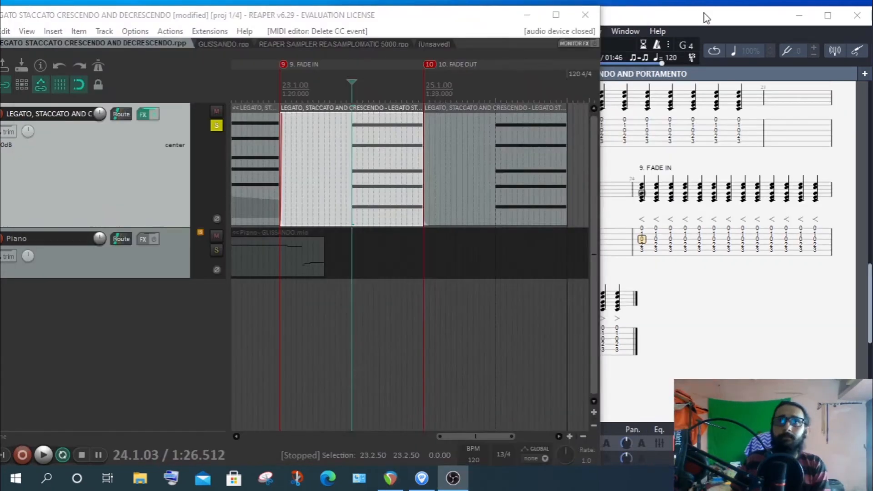
# Review the fade-in and fade-out notation in Guitar Pro, and open REAPER's 9. FADE IN item in the MIDI editor
pyautogui.click(569, 223)
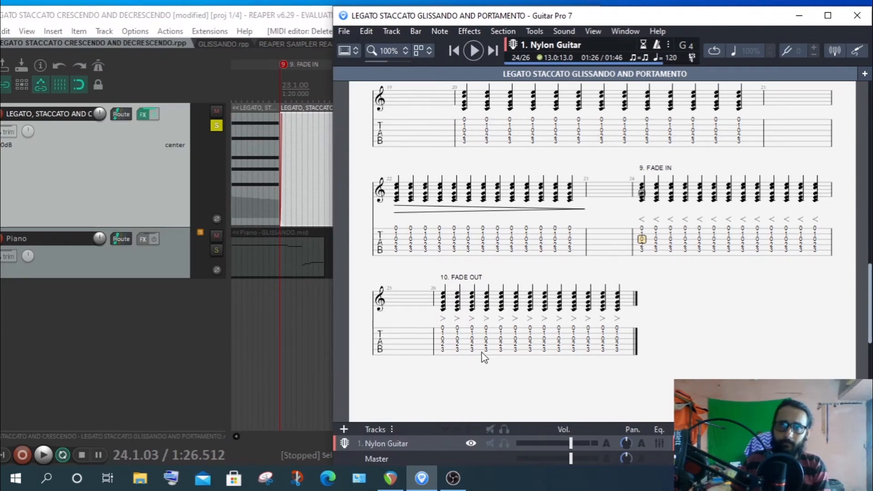
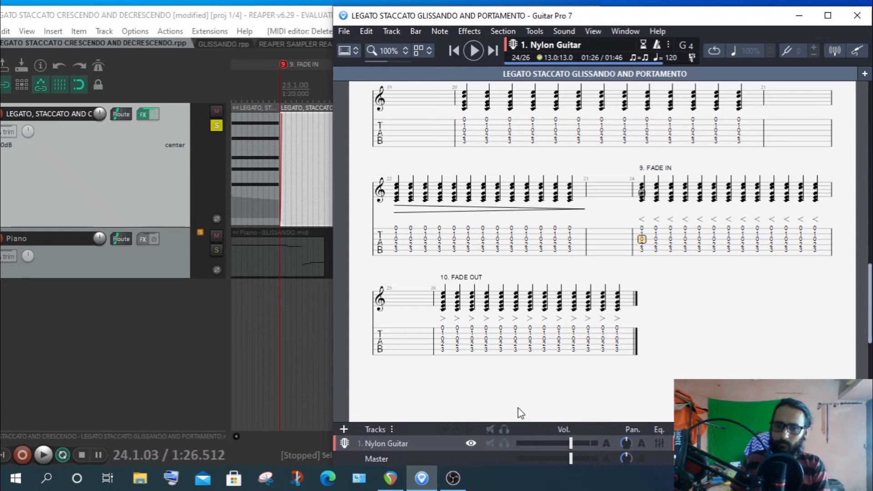
pyautogui.click(304, 17)
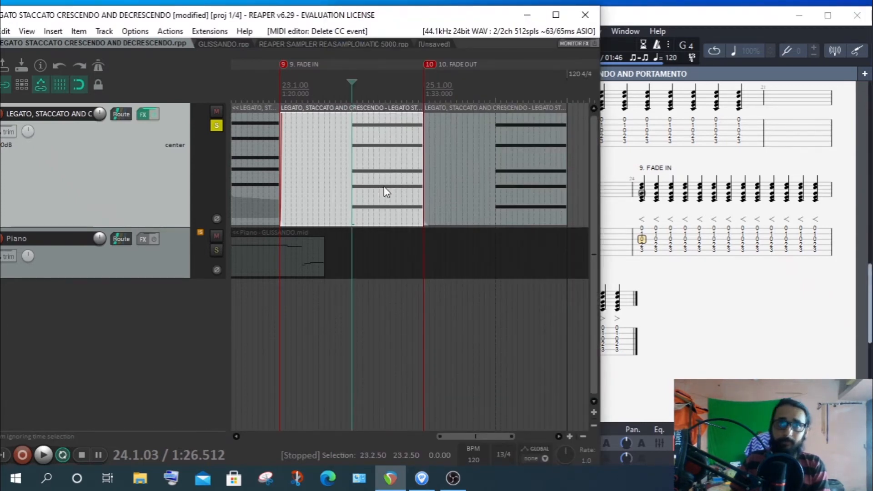
pyautogui.doubleClick(386, 165)
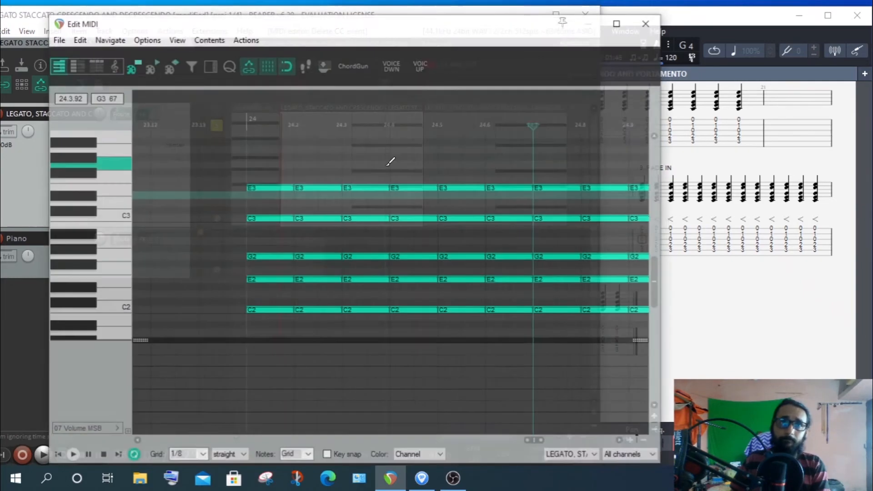
# Create a linear 07 Volume MSB ramp rising from 0 at the start of measure 24 to maximum at beat 24.2
pyautogui.scroll(-3, 560, 241)
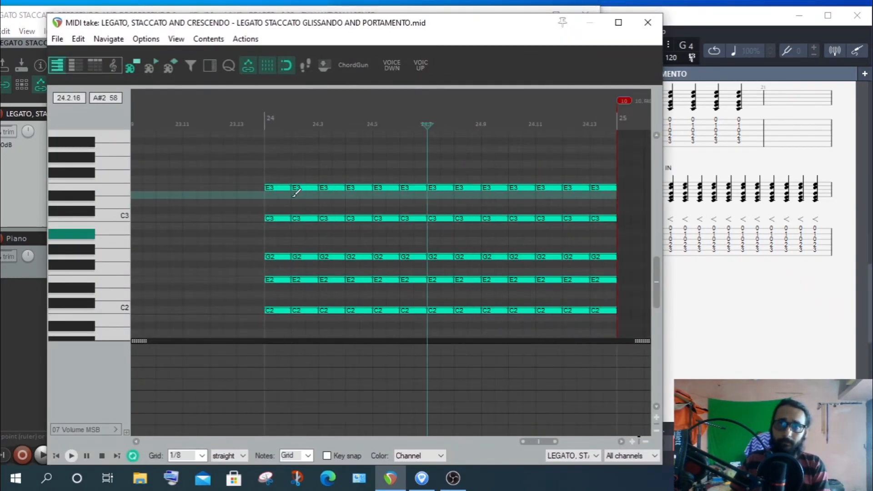
pyautogui.scroll(3, 378, 354)
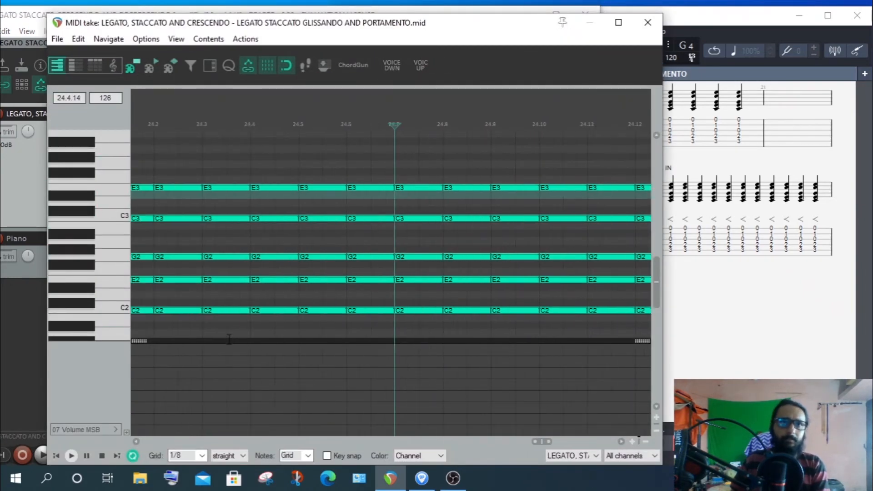
pyautogui.scroll(-1, 291, 418)
pyautogui.moveTo(544, 443); pyautogui.dragTo(543, 443)
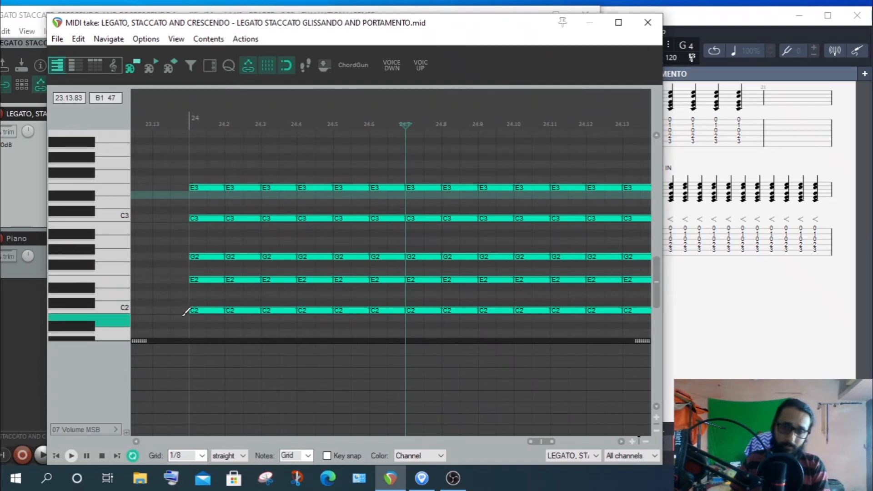
pyautogui.click(189, 432)
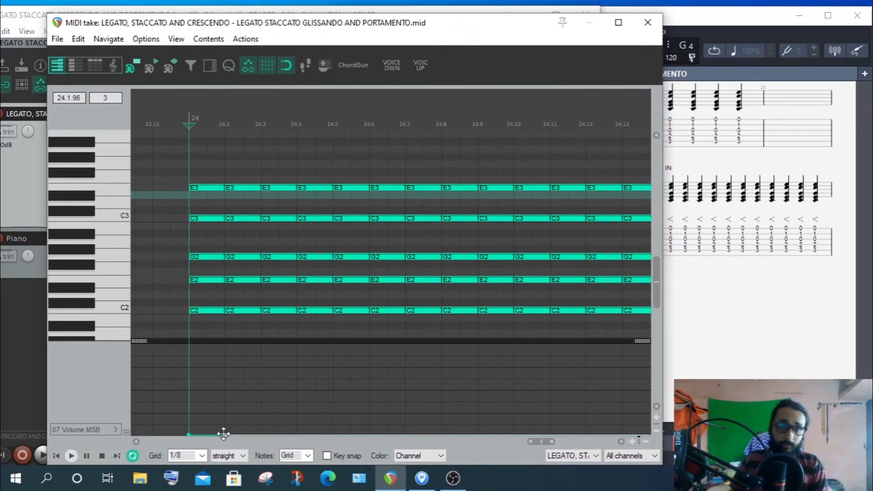
pyautogui.moveTo(223, 435); pyautogui.dragTo(231, 334)
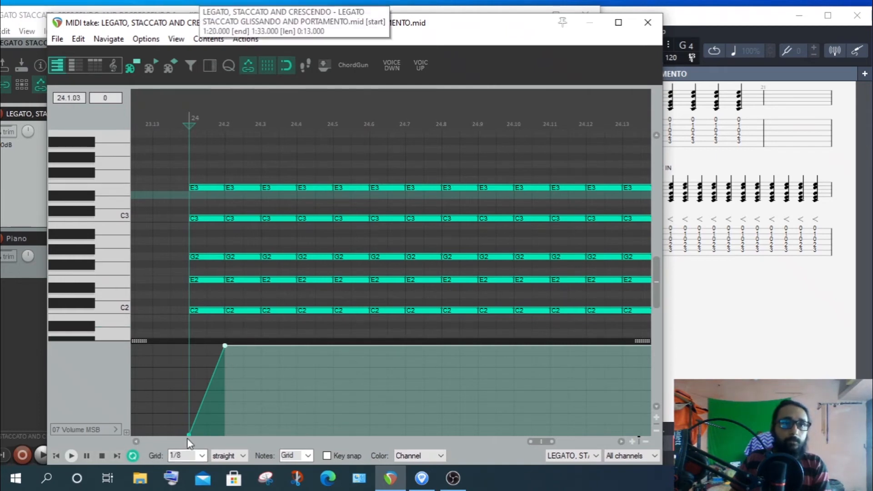
pyautogui.moveTo(189, 434)
pyautogui.mouseDown()
pyautogui.moveTo(191, 364)
pyautogui.moveTo(184, 456)
pyautogui.mouseUp()
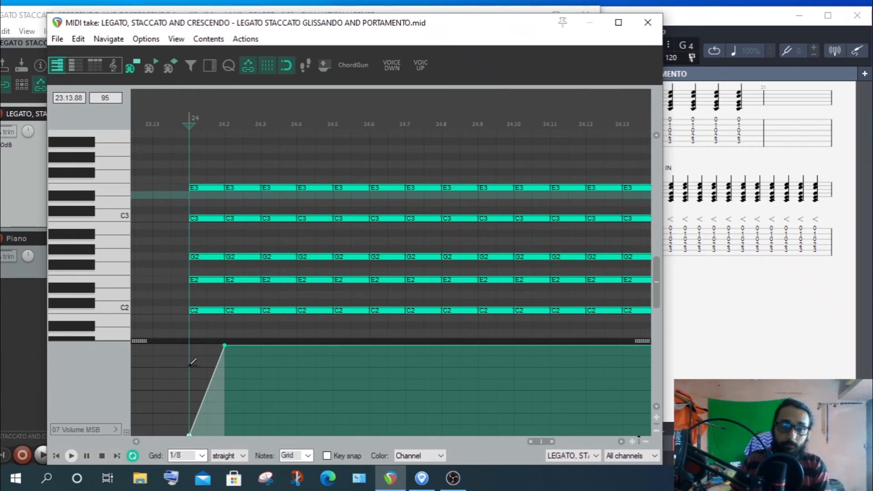
# Set the MIDI editor grid to 1/128 for finer placement of volume points around beat 24.2
pyautogui.scroll(2, 255, 396)
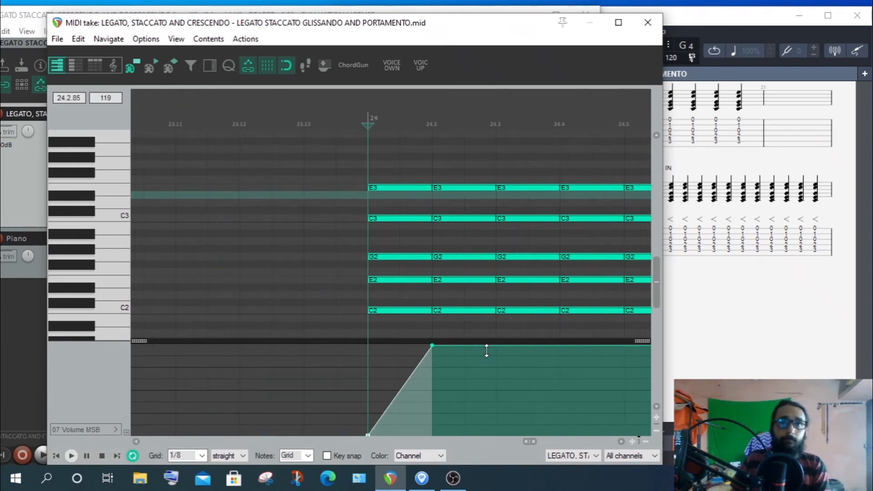
pyautogui.scroll(-2, 486, 351)
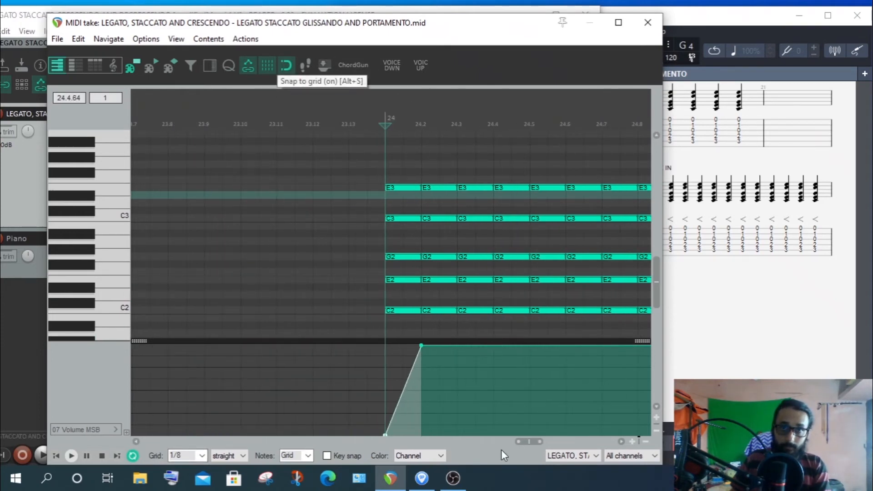
pyautogui.moveTo(523, 441); pyautogui.dragTo(535, 449)
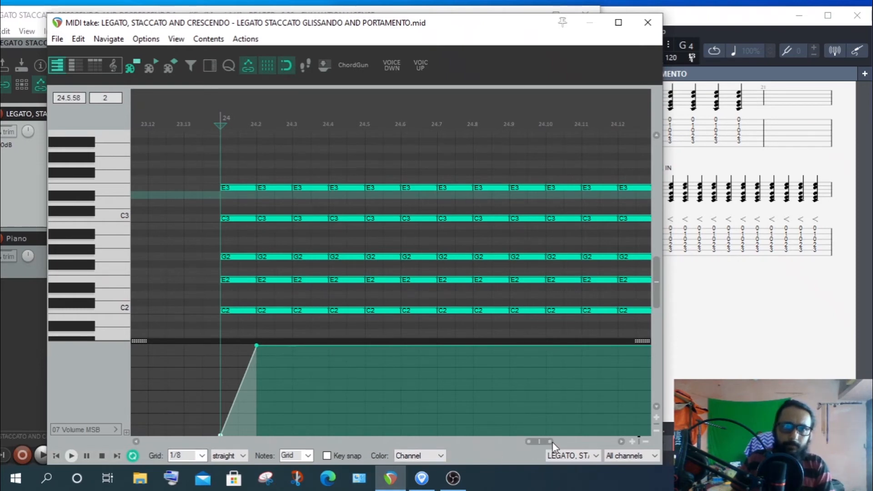
pyautogui.moveTo(552, 442); pyautogui.dragTo(528, 446)
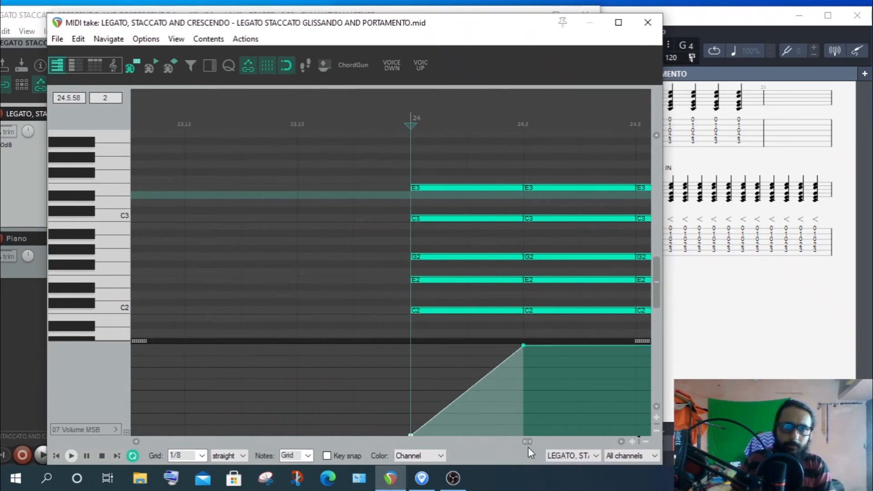
pyautogui.click(623, 442)
pyautogui.click(623, 441)
pyautogui.click(623, 441)
pyautogui.click(623, 442)
pyautogui.click(624, 442)
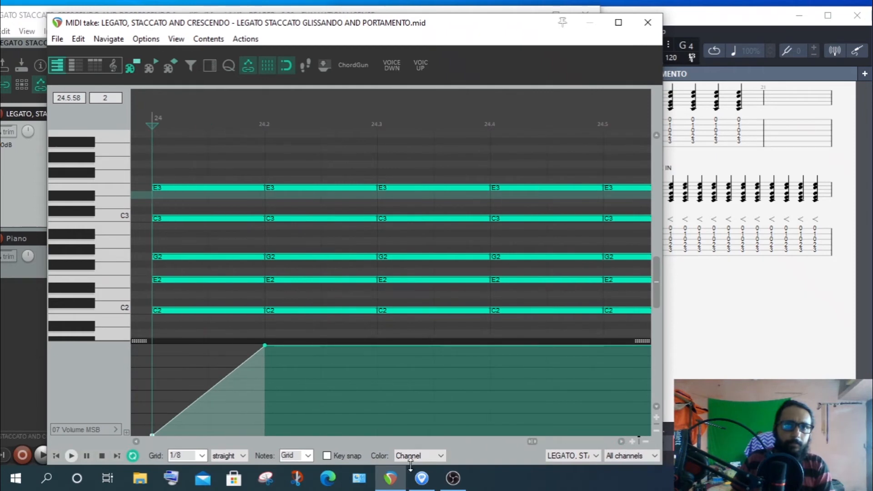
pyautogui.click(201, 456)
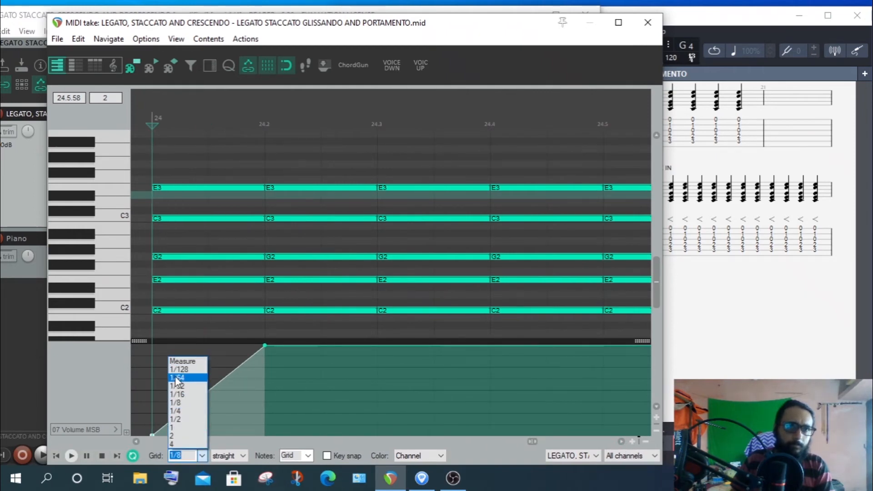
pyautogui.click(186, 370)
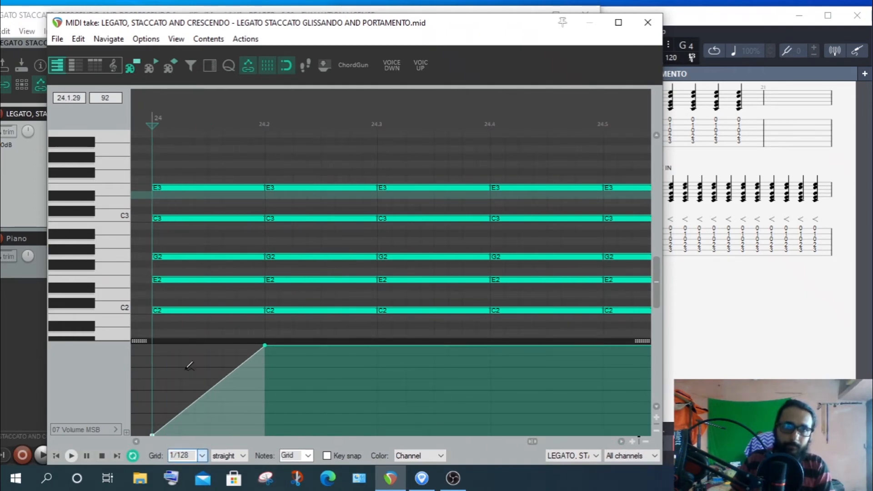
# Add a volume point one grid step after beat 24.2 and lower it to 0, ending the first chord's fade-in
pyautogui.scroll(3, 310, 363)
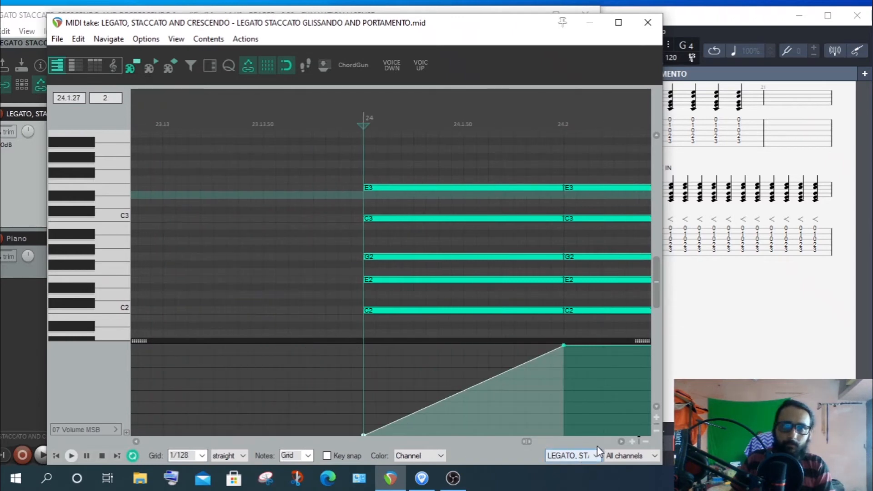
pyautogui.click(620, 441)
pyautogui.click(620, 442)
pyautogui.click(621, 441)
pyautogui.click(621, 442)
pyautogui.click(621, 442)
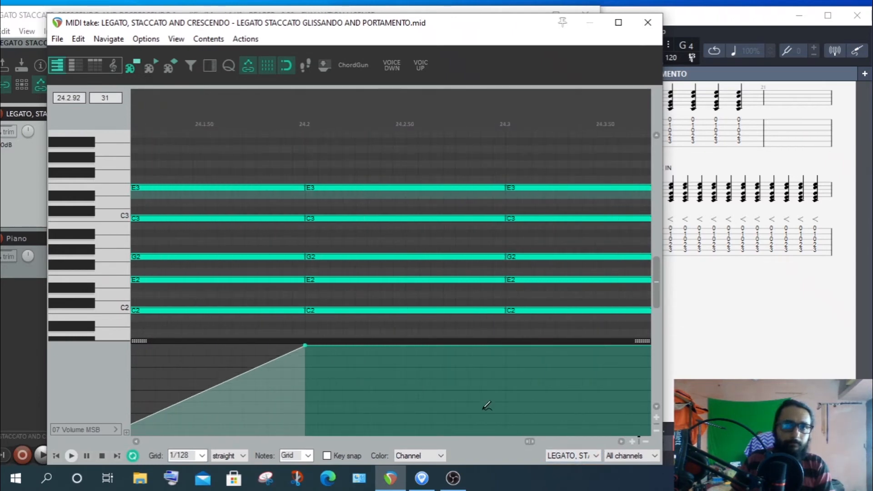
pyautogui.scroll(1, 448, 392)
pyautogui.scroll(1, 448, 389)
pyautogui.scroll(1, 274, 384)
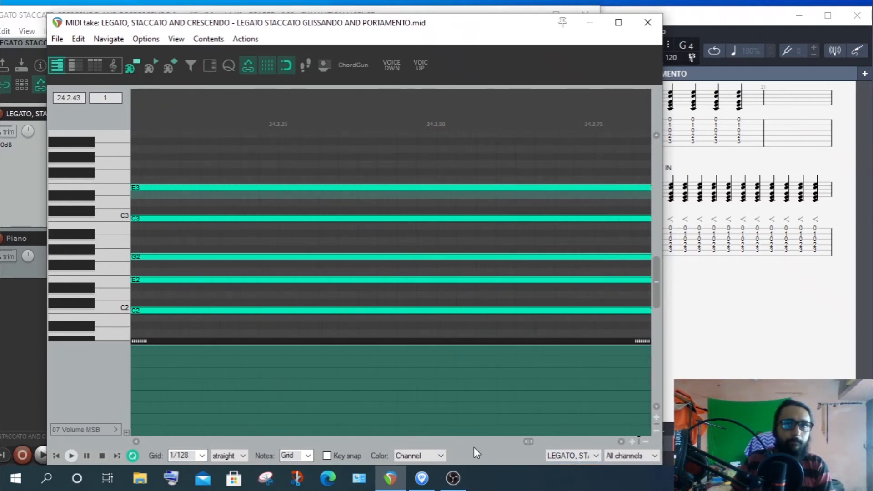
pyautogui.click(137, 441)
pyautogui.click(137, 442)
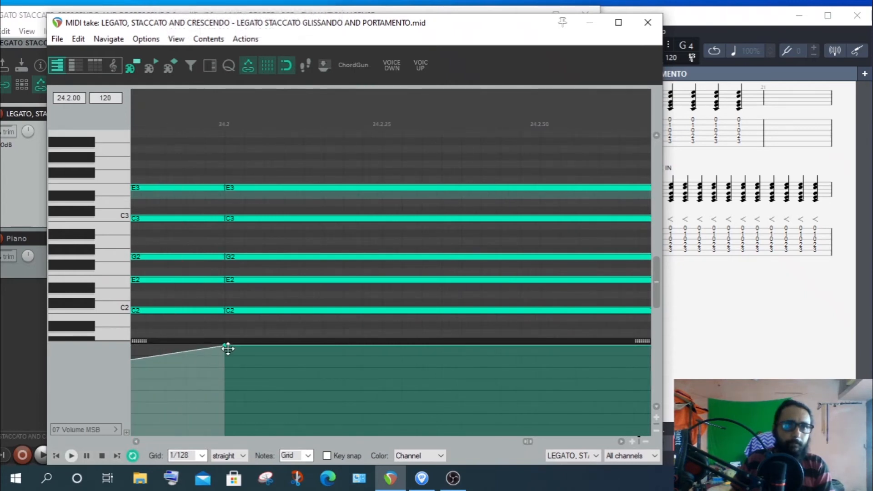
pyautogui.scroll(1, 227, 349)
pyautogui.click(136, 442)
pyautogui.click(136, 441)
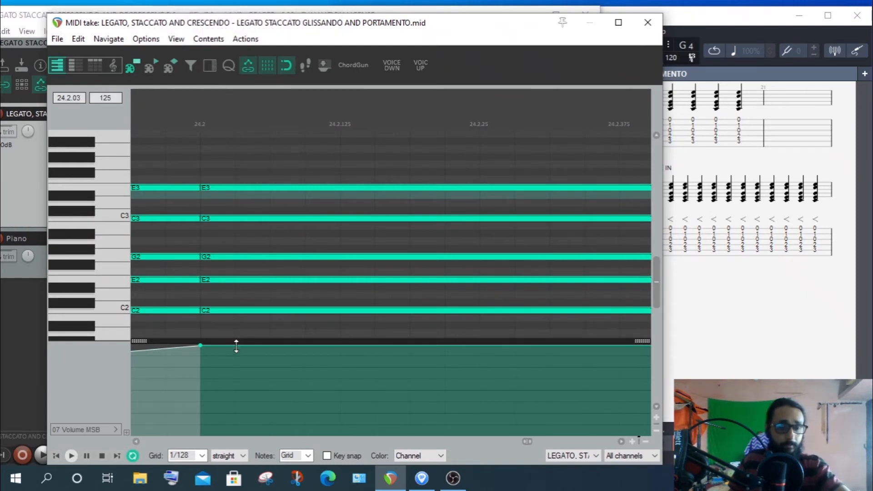
pyautogui.moveTo(234, 344); pyautogui.dragTo(220, 455)
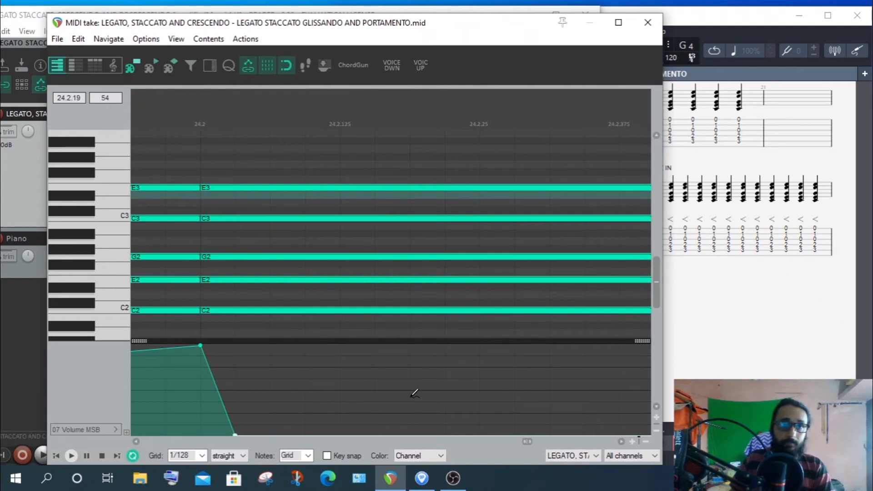
# Ramp the second chord's volume up to maximum at beat 24.3, and drop it to 0 one grid step after
pyautogui.scroll(-4, 414, 393)
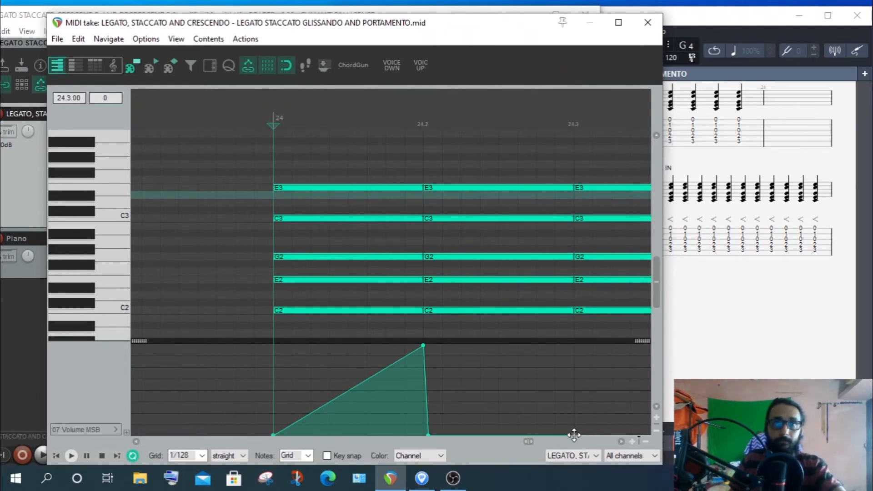
pyautogui.moveTo(573, 436); pyautogui.dragTo(574, 299)
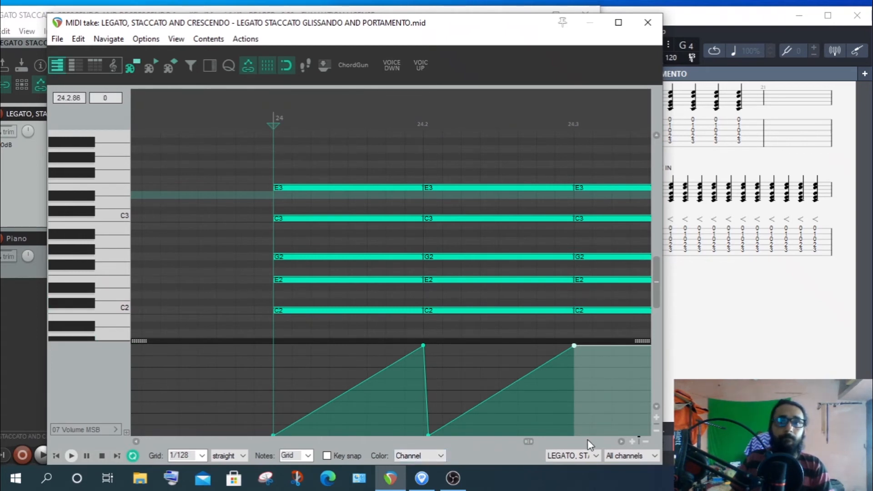
pyautogui.hscroll(6, 621, 442)
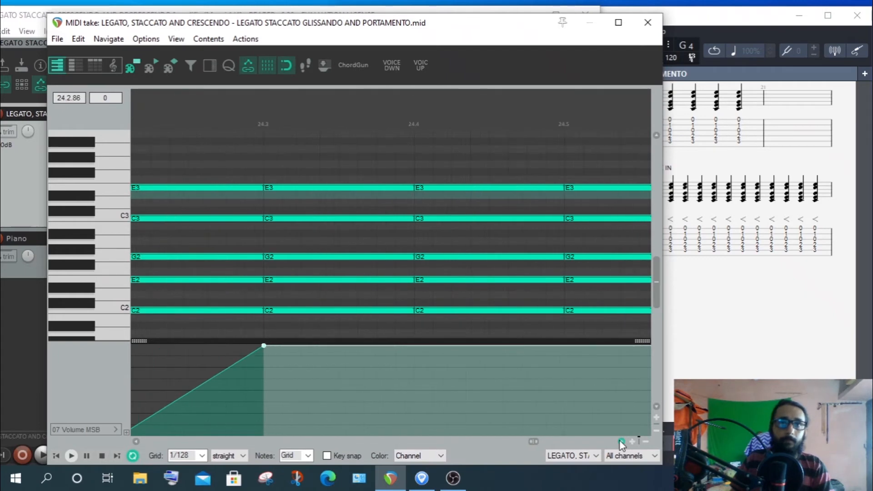
pyautogui.scroll(3, 275, 353)
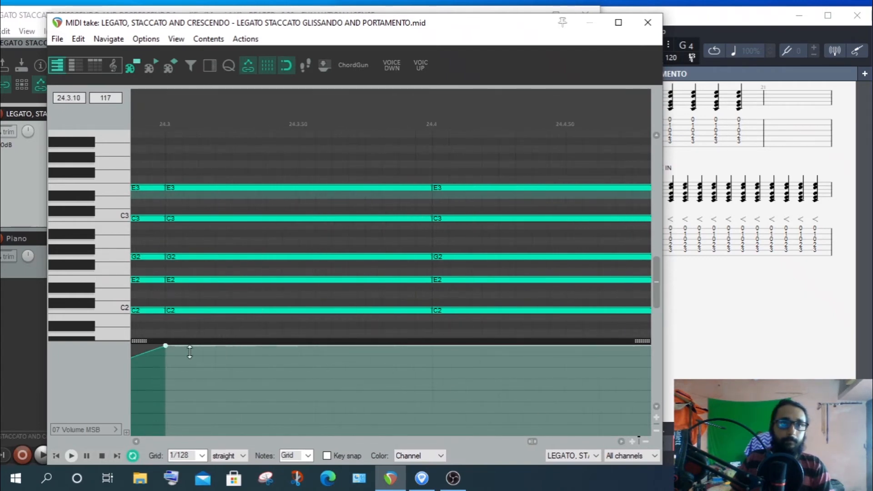
pyautogui.scroll(1, 181, 345)
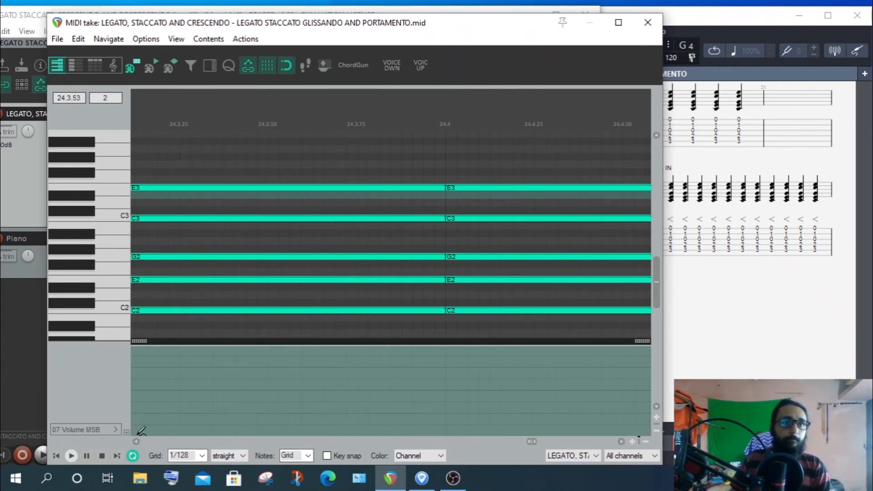
pyautogui.click(136, 441)
pyautogui.click(136, 441)
pyautogui.click(136, 441)
pyautogui.click(136, 442)
pyautogui.scroll(1, 297, 348)
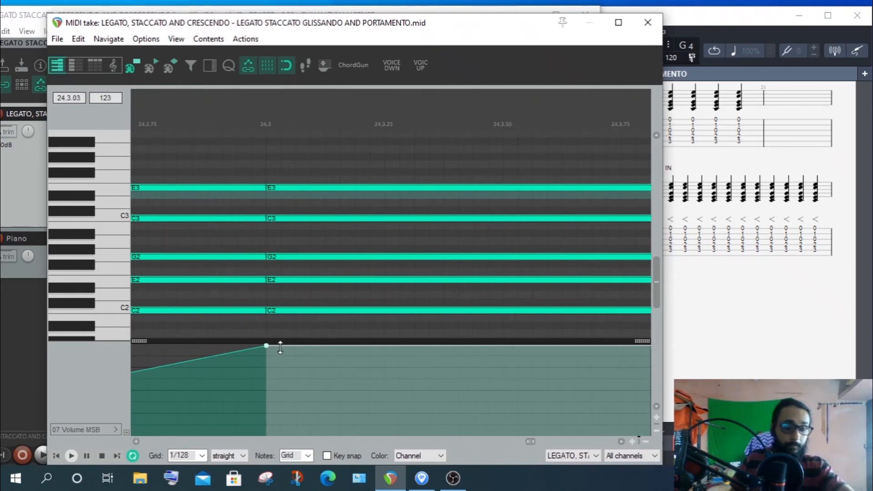
pyautogui.moveTo(280, 347); pyautogui.dragTo(284, 450)
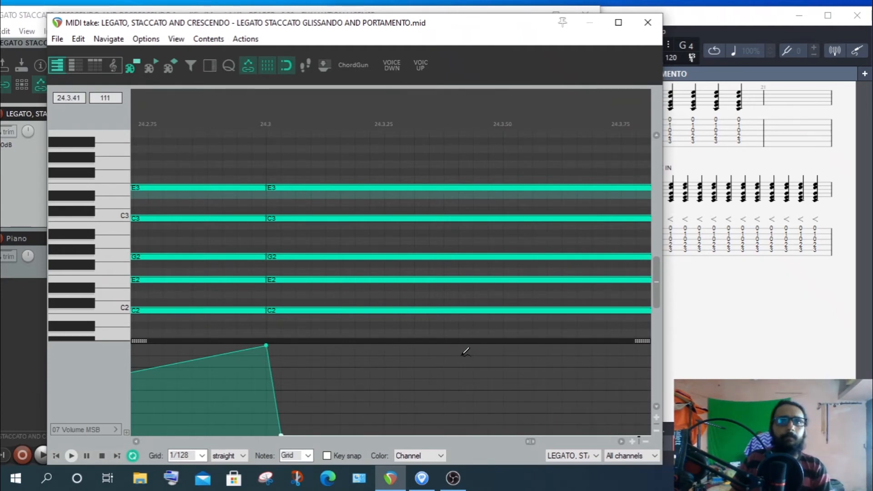
# Ramp the third chord's volume from 0 up to maximum at beat 24.4
pyautogui.scroll(-2, 468, 352)
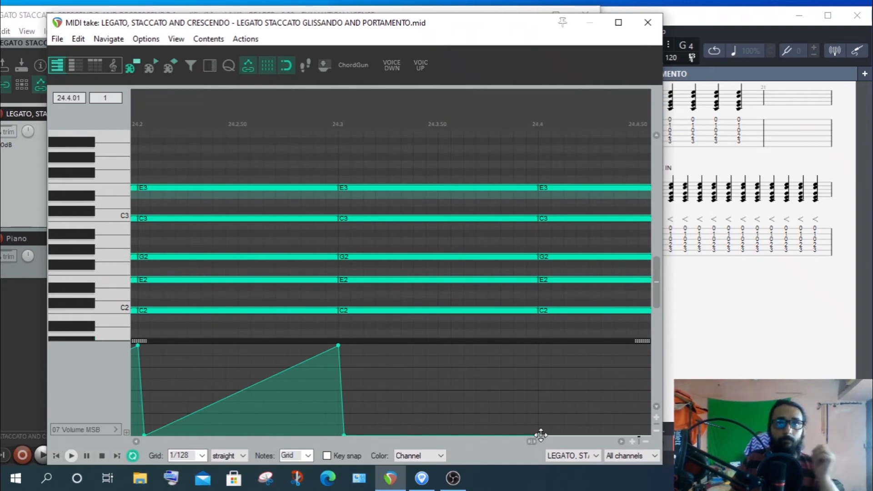
pyautogui.moveTo(539, 433); pyautogui.dragTo(540, 295)
pyautogui.scroll(-1, 405, 345)
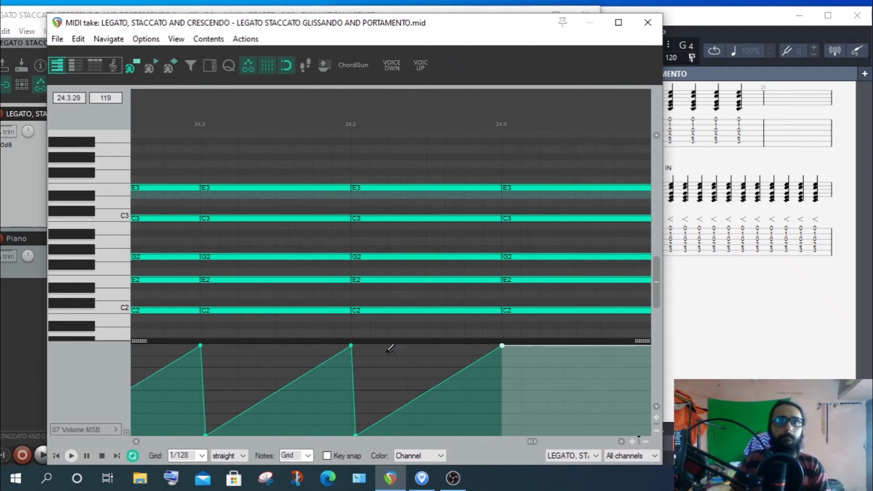
# Turn snapping off and move the zero-volume point just after beat 24.2 back to 24.2.01, sharpening the drop
pyautogui.scroll(1, 196, 392)
pyautogui.scroll(-3, 195, 394)
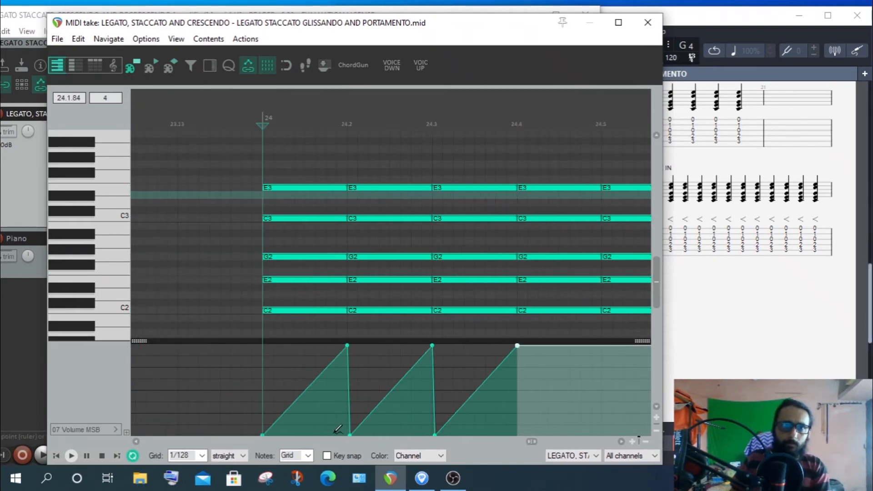
pyautogui.click(350, 124)
pyautogui.scroll(5, 351, 209)
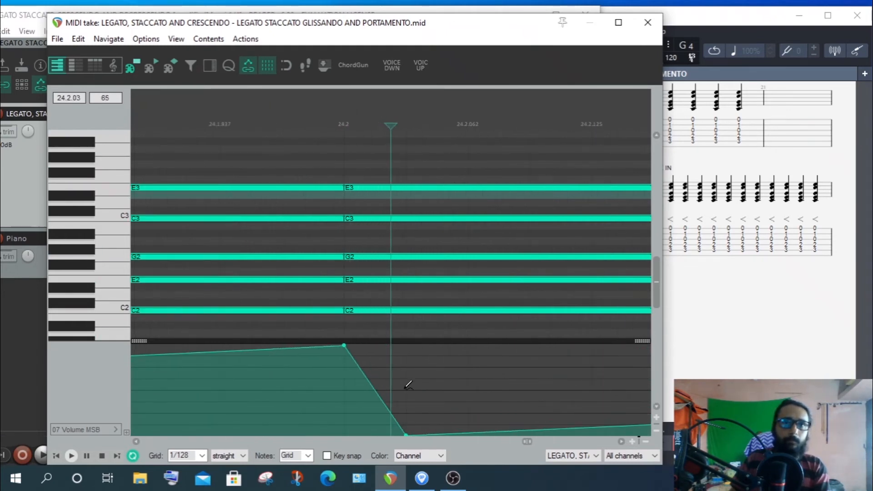
pyautogui.moveTo(405, 436); pyautogui.dragTo(347, 442)
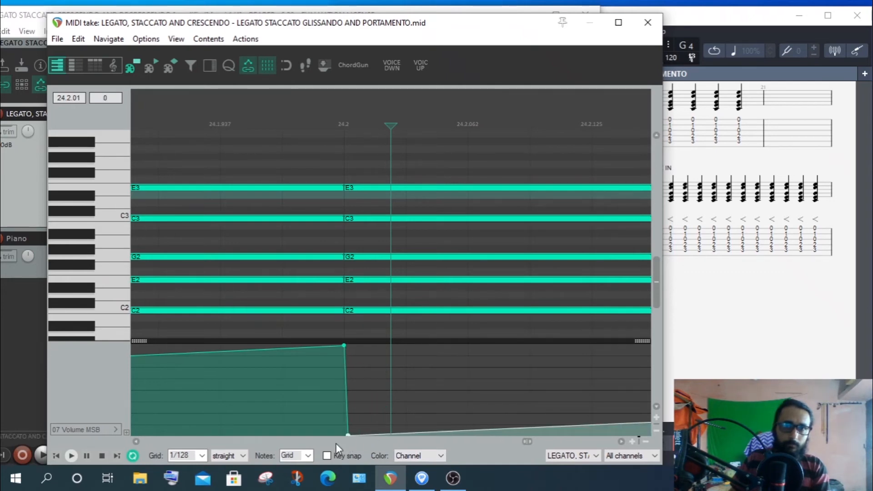
# Move the zero-volume point just after beat 24.3 back to 24.3.01 for a near-vertical drop
pyautogui.scroll(-5, 452, 402)
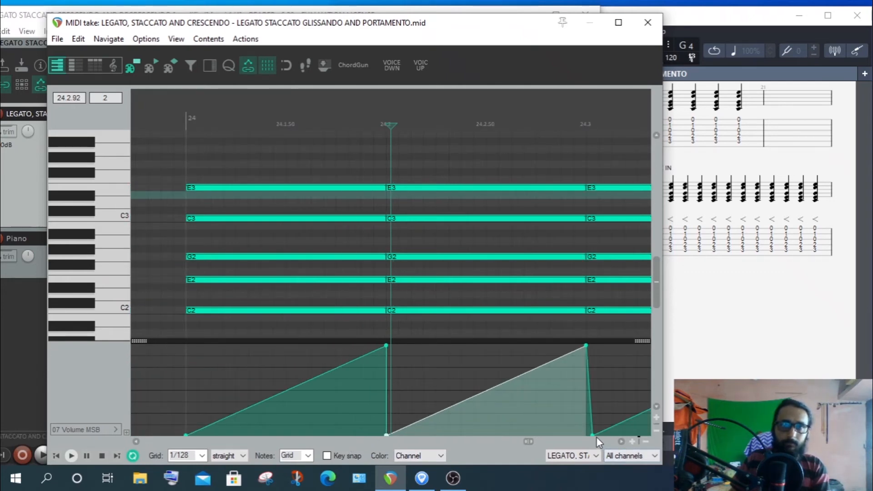
pyautogui.click(610, 123)
pyautogui.scroll(5, 391, 387)
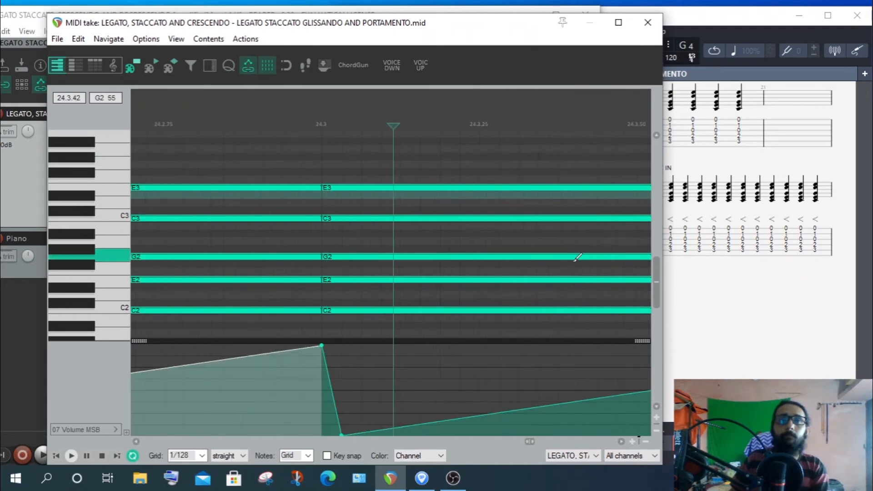
pyautogui.moveTo(340, 435); pyautogui.dragTo(325, 440)
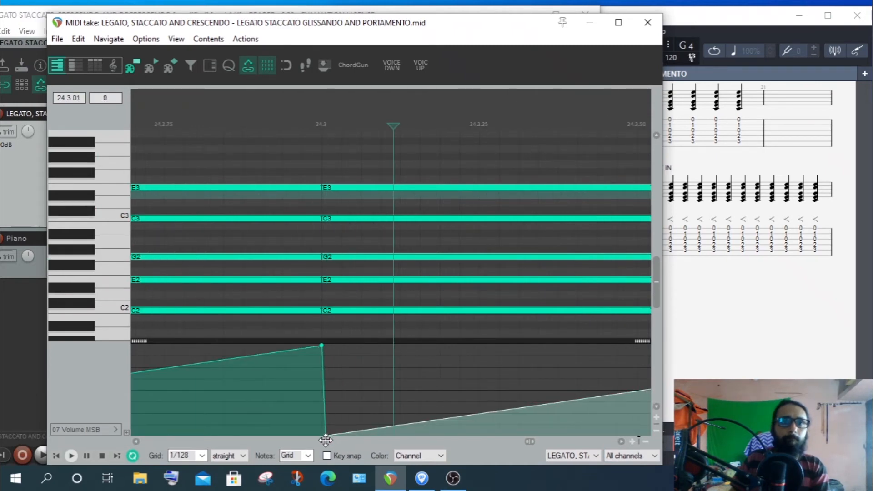
# Play the three chord fade-ins from the start of measure 24, and stop playback
pyautogui.scroll(-3, 432, 324)
pyautogui.scroll(-2, 435, 319)
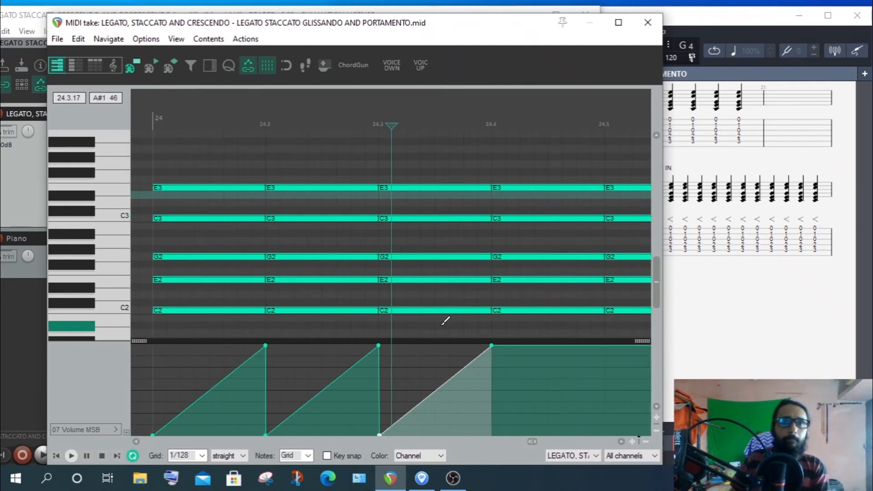
pyautogui.scroll(-2, 435, 384)
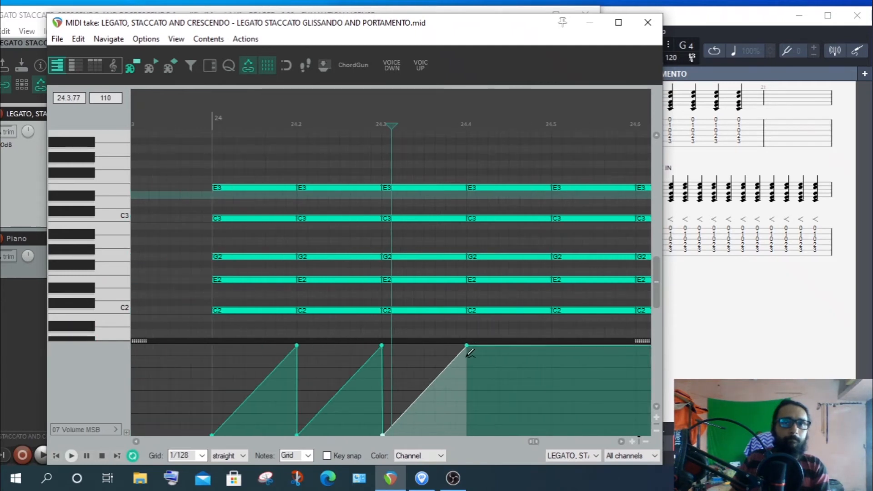
pyautogui.click(213, 127)
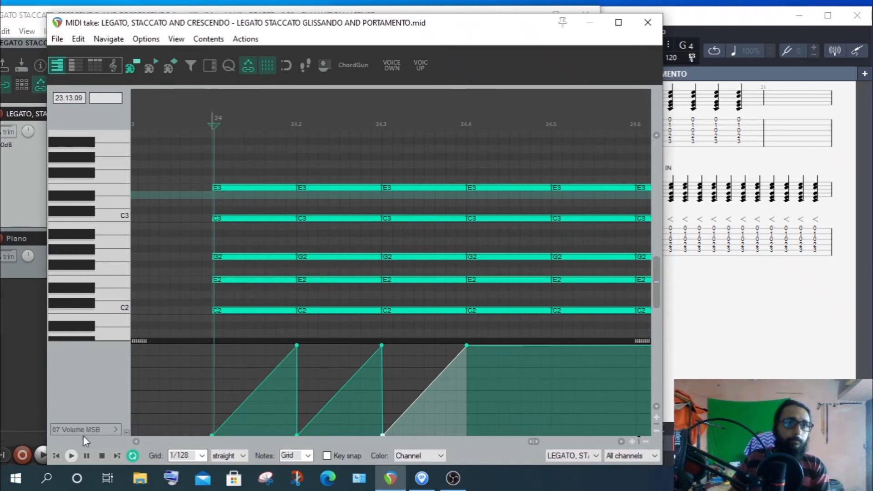
pyautogui.click(72, 456)
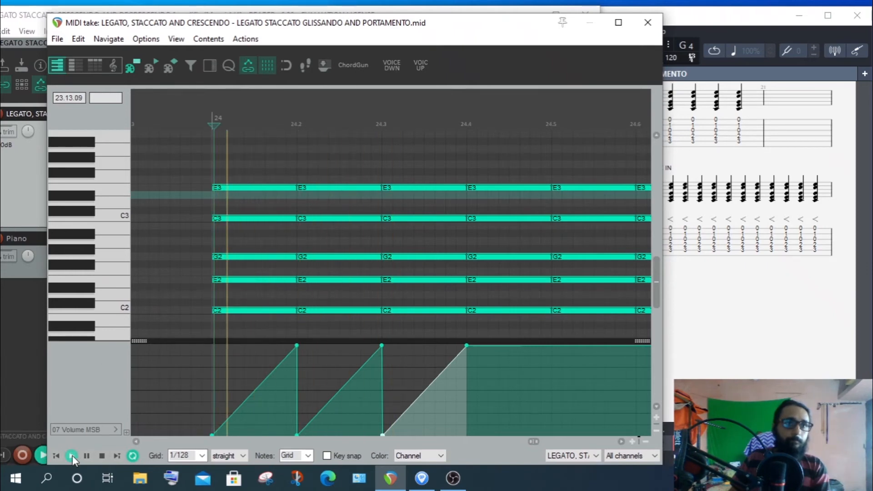
pyautogui.click(103, 455)
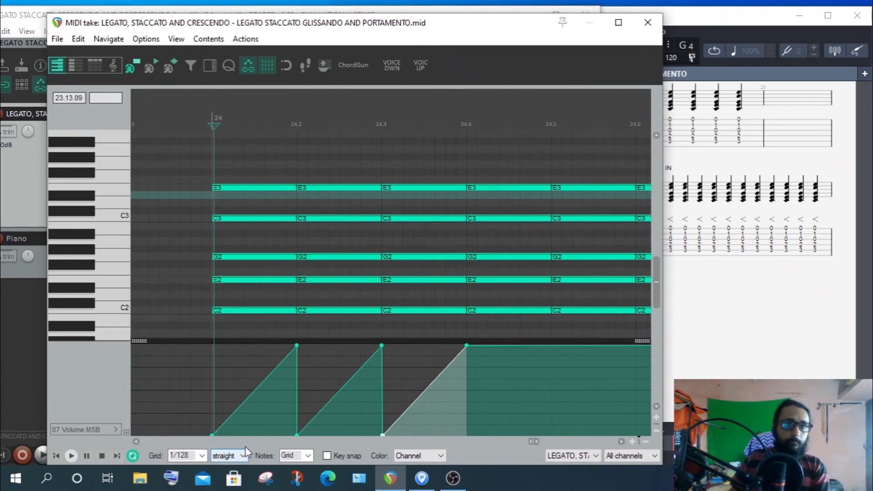
# Raise the starting volume points of the first and second chords to about half (about 65), turning snapping back on
pyautogui.moveTo(212, 434); pyautogui.dragTo(213, 390)
pyautogui.click(283, 65)
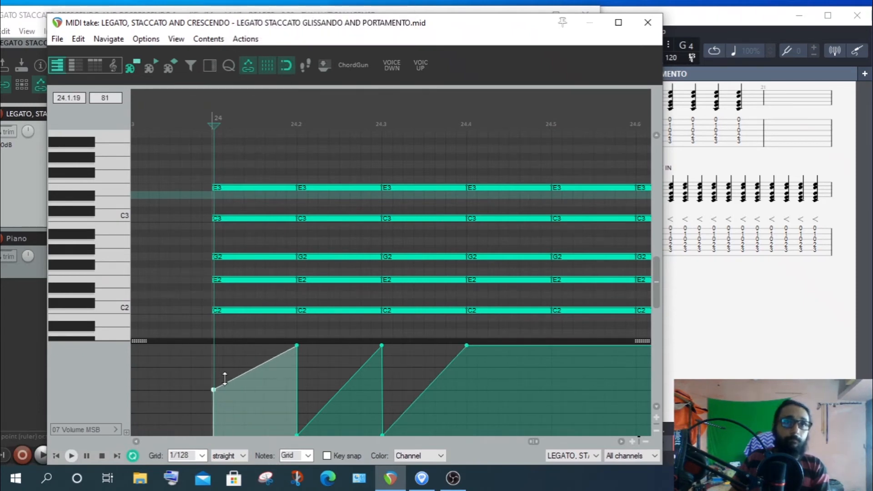
pyautogui.moveTo(213, 389)
pyautogui.mouseDown()
pyautogui.moveTo(215, 372)
pyautogui.moveTo(212, 389)
pyautogui.mouseUp()
pyautogui.click(298, 431)
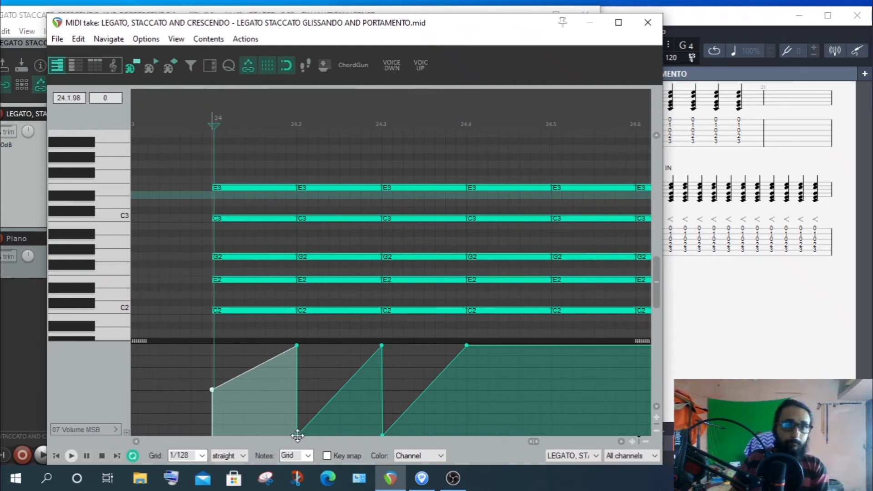
pyautogui.moveTo(298, 435); pyautogui.dragTo(299, 387)
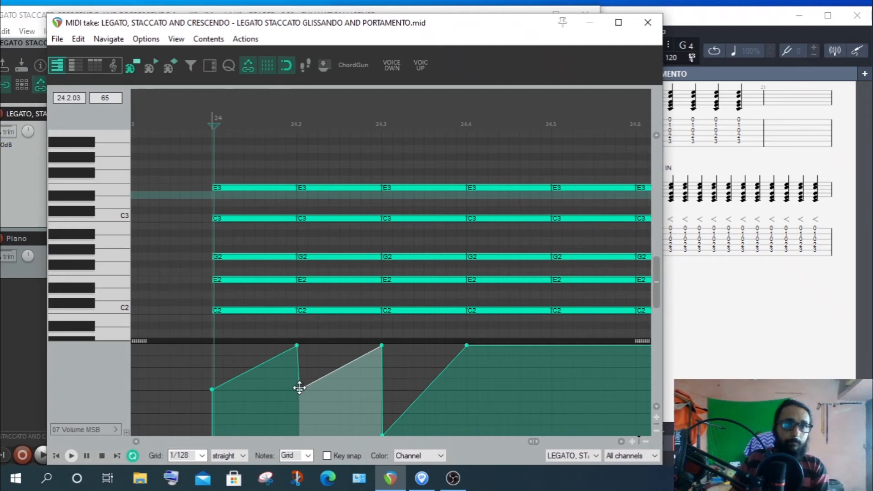
pyautogui.click(381, 435)
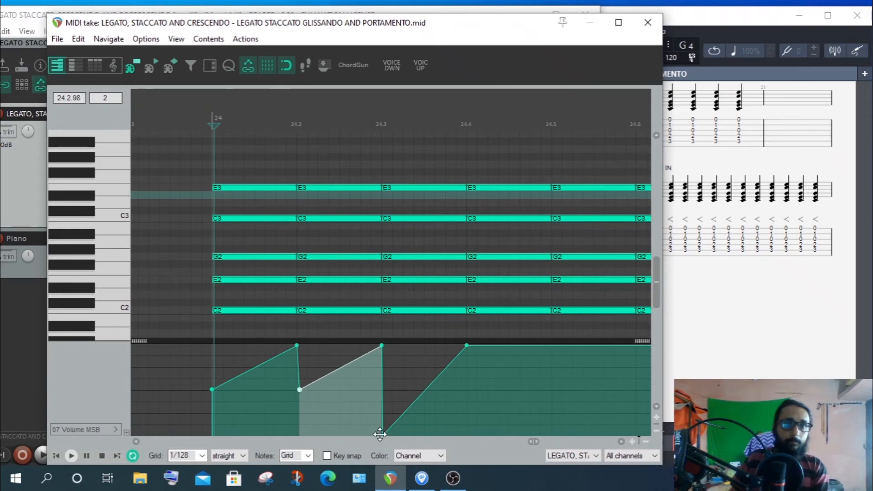
pyautogui.moveTo(379, 434); pyautogui.dragTo(382, 390)
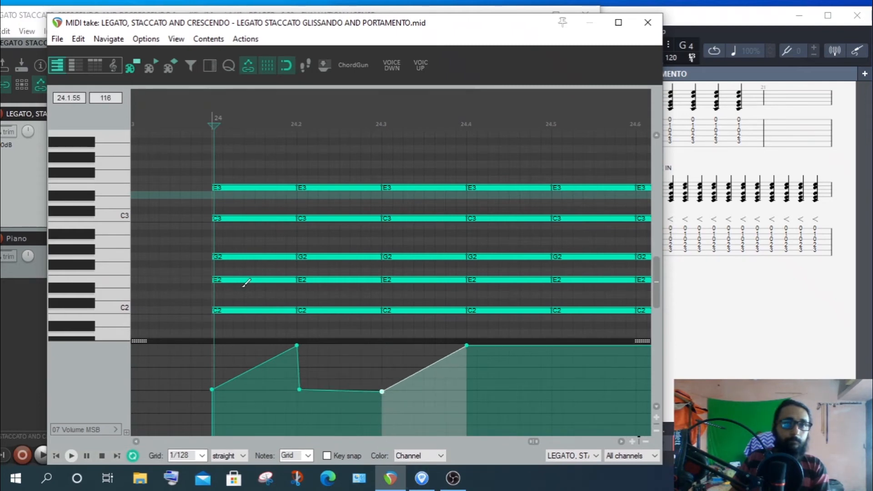
pyautogui.click(76, 39)
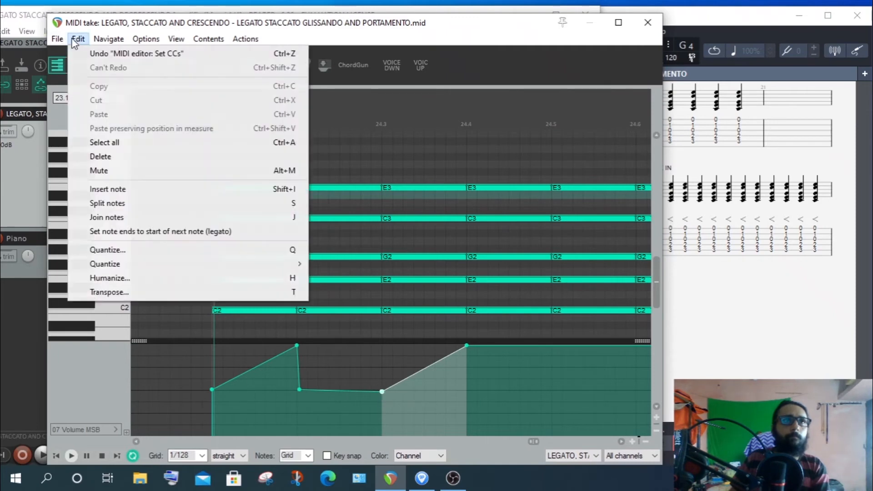
pyautogui.click(88, 53)
# Raise the third chord's starting volume point to about half like the first two, and play the fade-ins from measure 24
pyautogui.moveTo(383, 434); pyautogui.dragTo(384, 387)
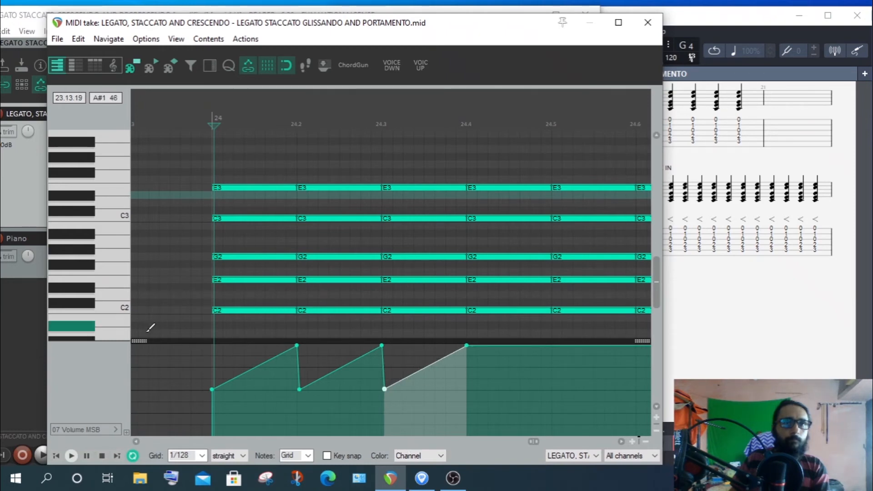
pyautogui.click(72, 456)
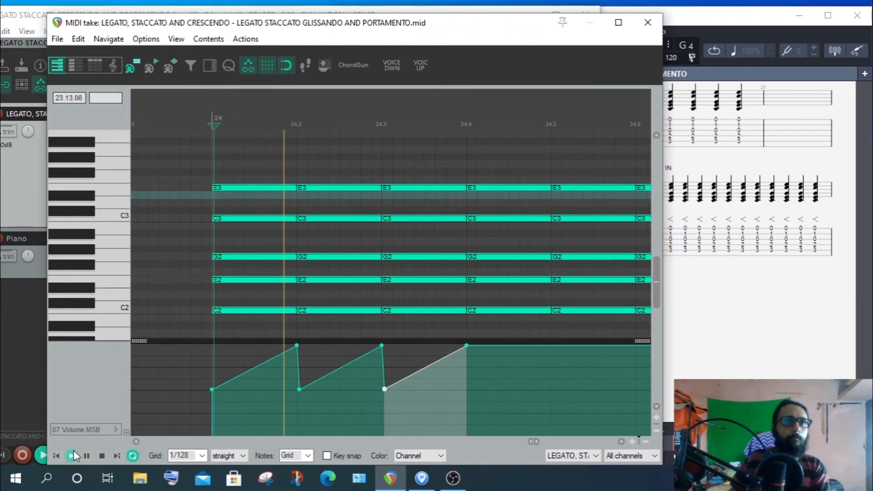
pyautogui.click(103, 456)
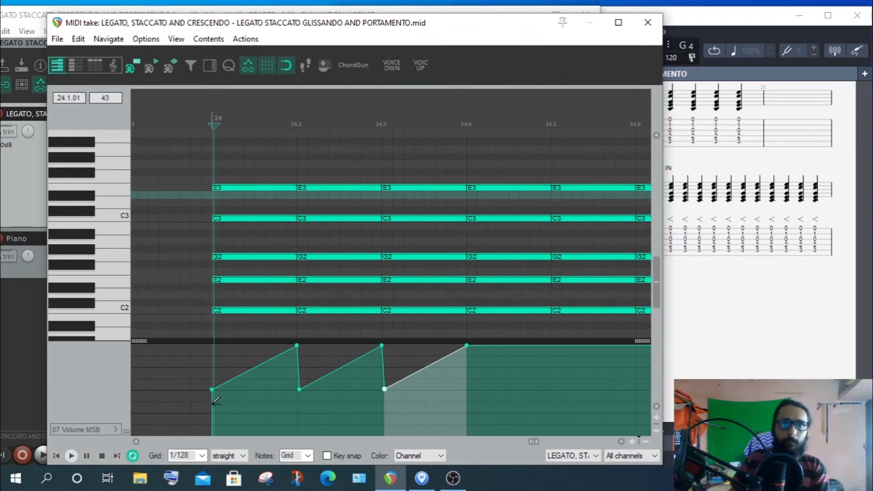
# Play the fade-in section in Guitar Pro, and compare it with REAPER's playback from measure 24 after clearing the time selection
pyautogui.click(705, 15)
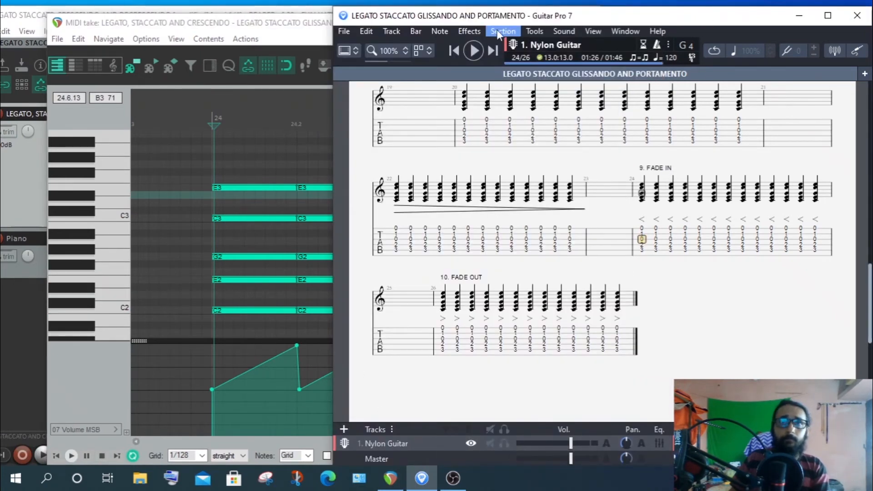
pyautogui.click(474, 52)
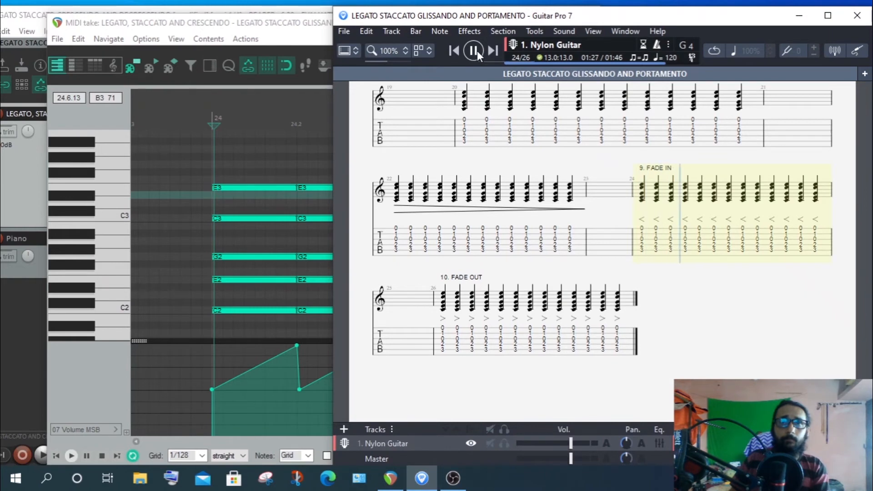
pyautogui.click(214, 115)
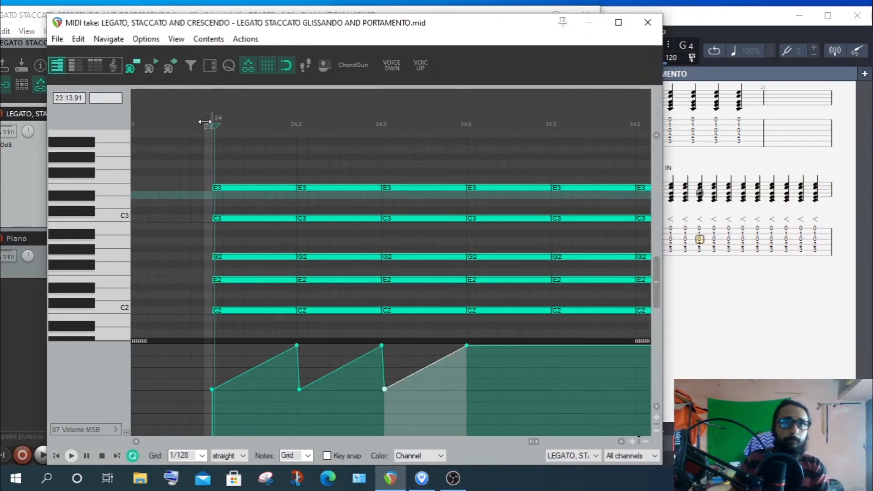
pyautogui.rightClick(204, 122)
pyautogui.click(247, 176)
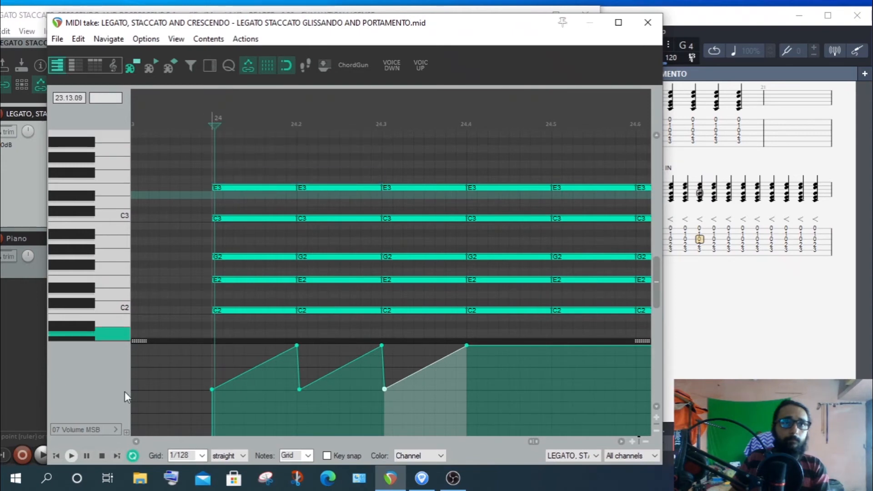
pyautogui.click(72, 456)
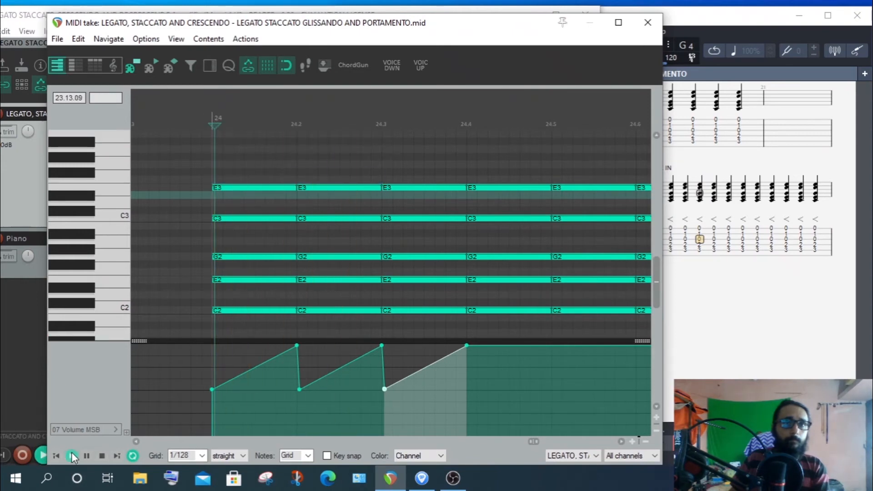
pyautogui.click(102, 455)
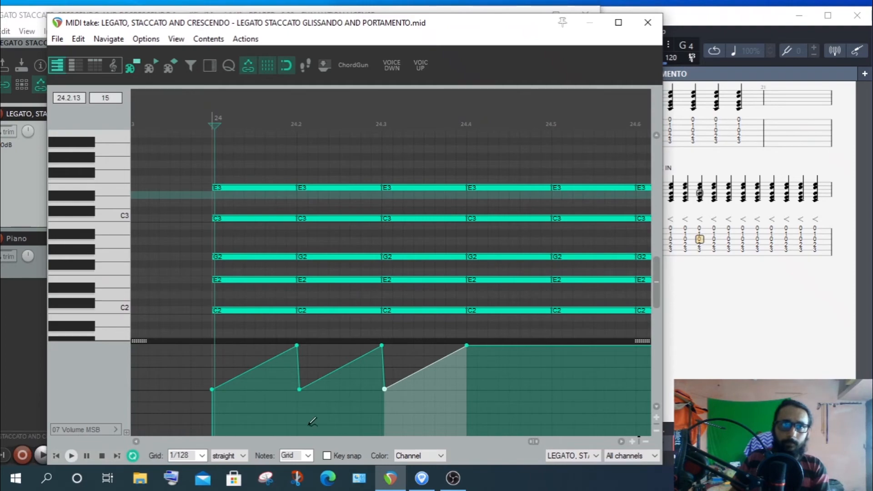
# Close the fade-in's MIDI editor and open the MIDI item under the 10. FADE OUT marker for editing
pyautogui.click(647, 22)
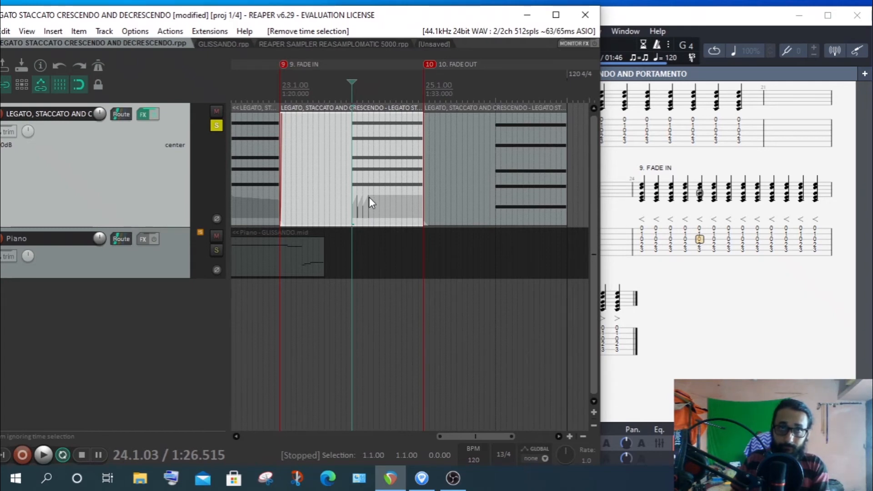
pyautogui.hscroll(3, 499, 437)
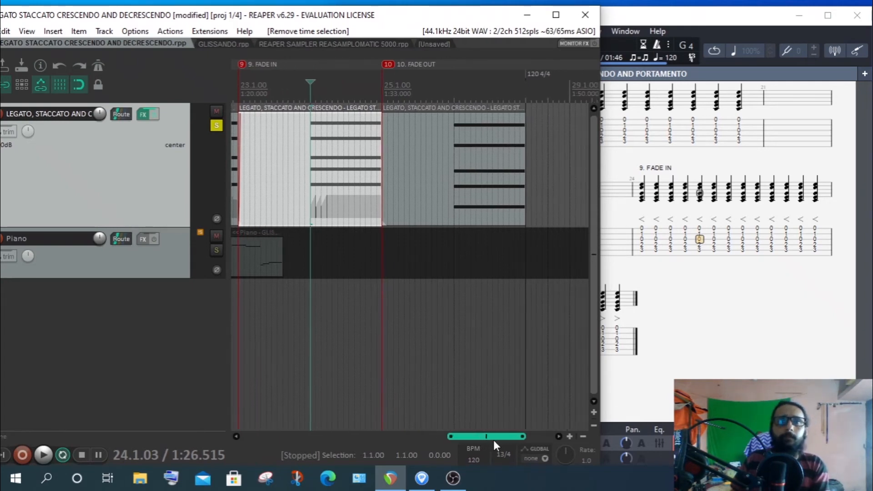
pyautogui.click(435, 168)
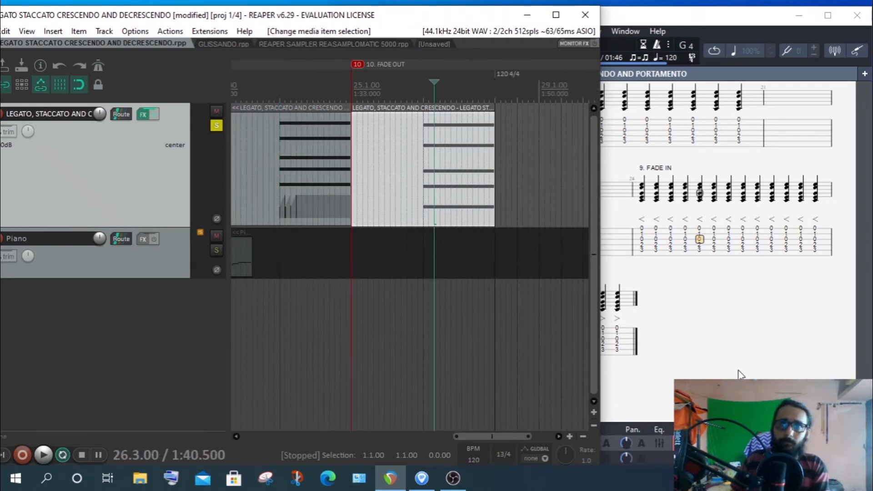
pyautogui.click(740, 27)
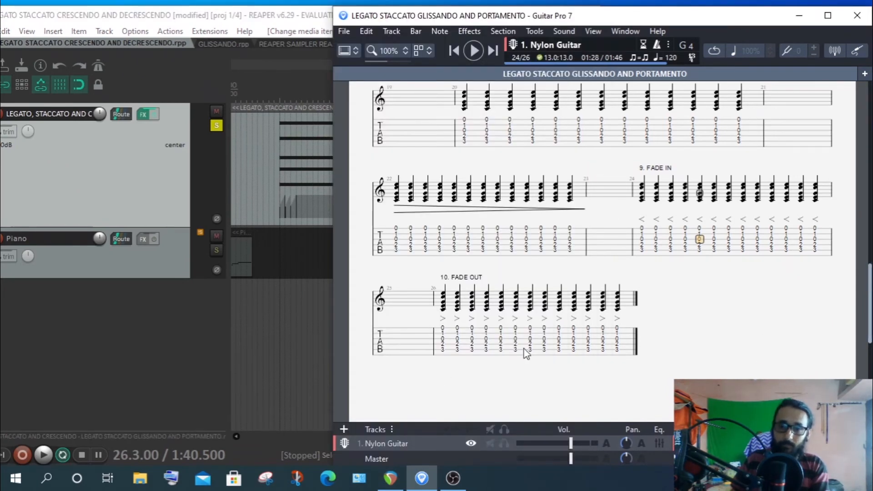
pyautogui.click(282, 10)
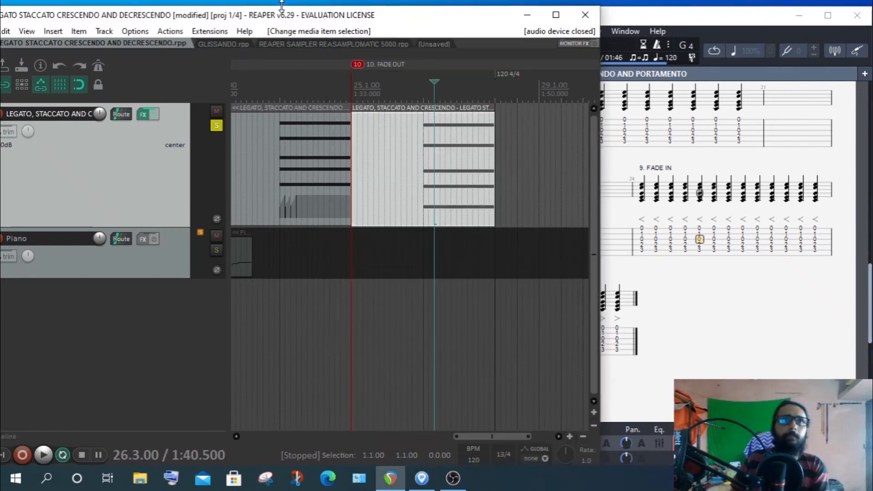
pyautogui.click(457, 194)
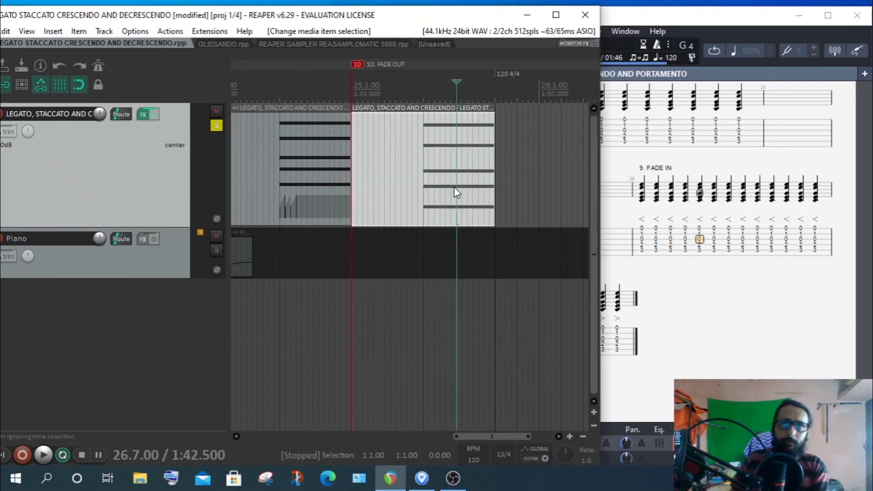
pyautogui.doubleClick(457, 194)
# Switch the controller lane under the measure 26 chords from velocity to 07 Volume MSB
pyautogui.moveTo(389, 73); pyautogui.dragTo(314, 18)
pyautogui.scroll(6, 572, 172)
pyautogui.scroll(2, 450, 185)
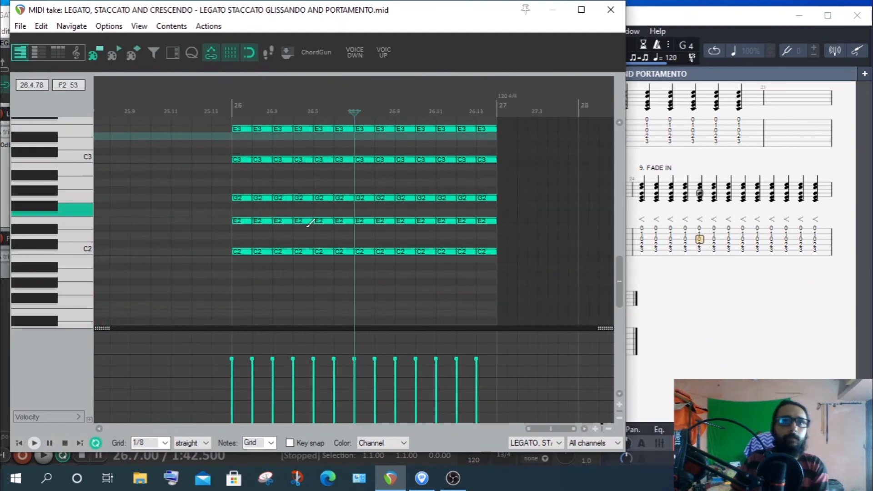
pyautogui.click(58, 416)
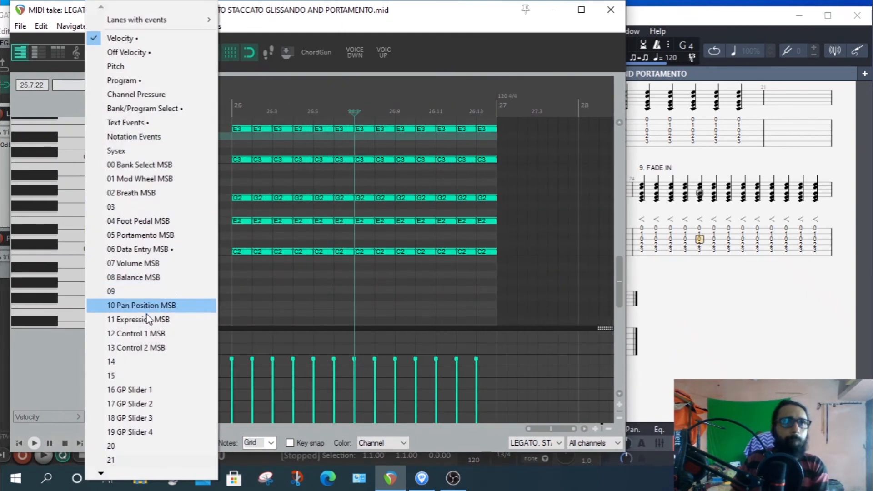
pyautogui.click(139, 262)
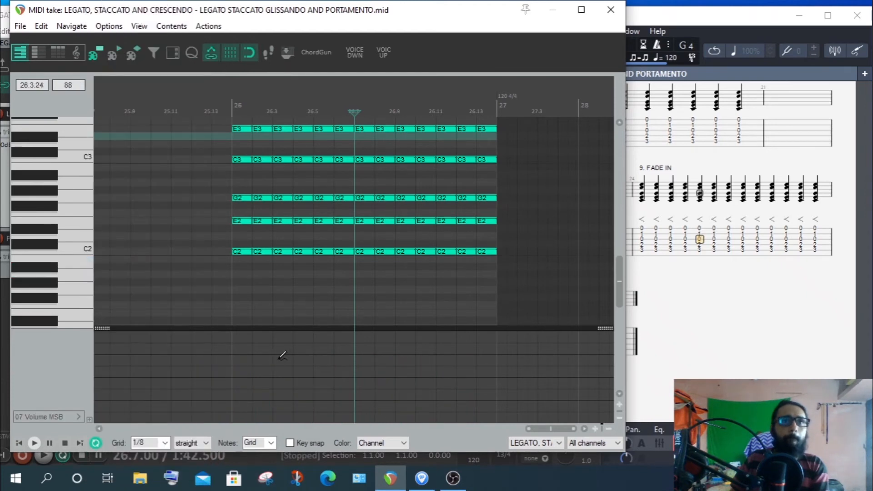
# Draw the first chord's fade-out in the volume lane, ramping from maximum at measure 26's start to zero at 26.2
pyautogui.scroll(1, 254, 351)
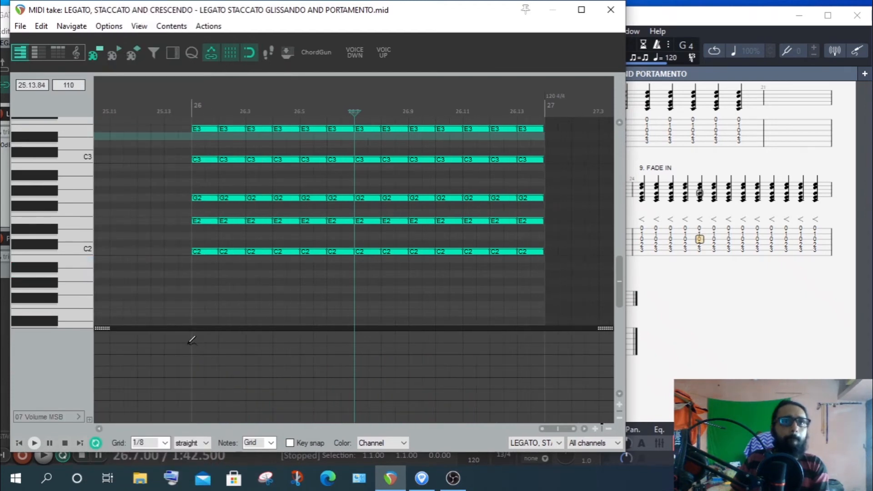
pyautogui.click(192, 422)
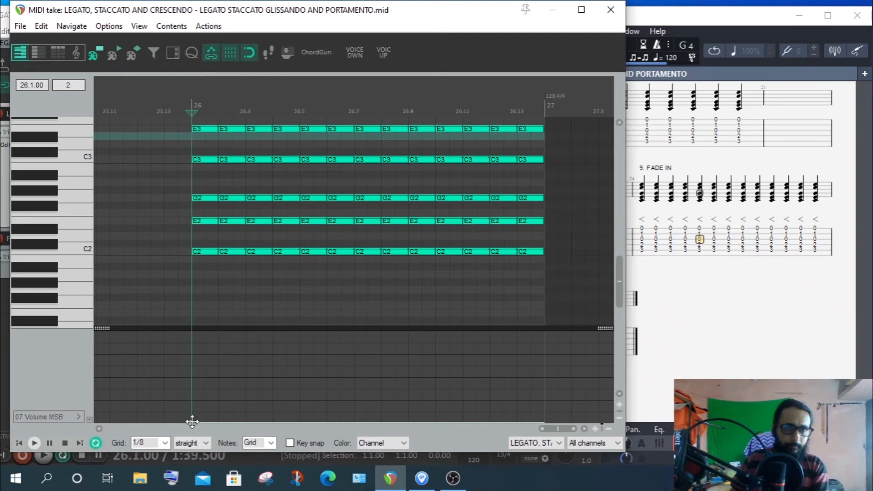
pyautogui.click(220, 422)
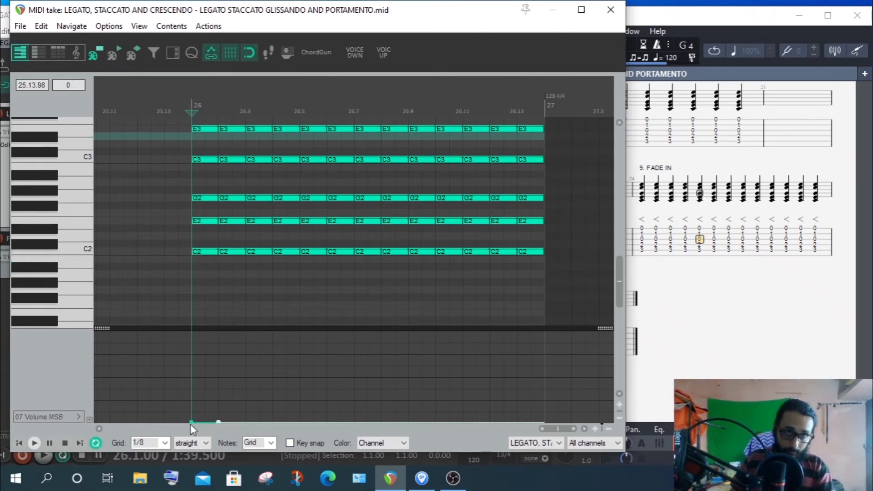
pyautogui.moveTo(191, 421); pyautogui.dragTo(189, 293)
# Set the MIDI editor's grid to 1/128 for finer placement of the volume points
pyautogui.scroll(4, 207, 388)
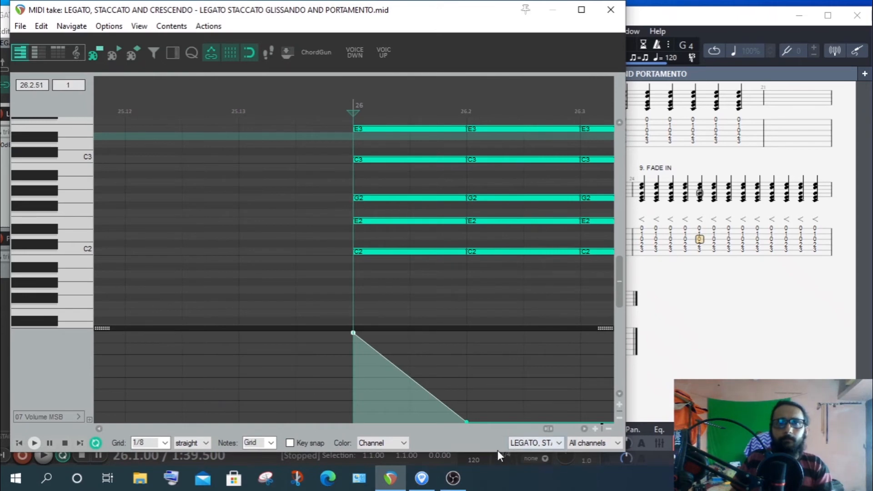
pyautogui.click(165, 443)
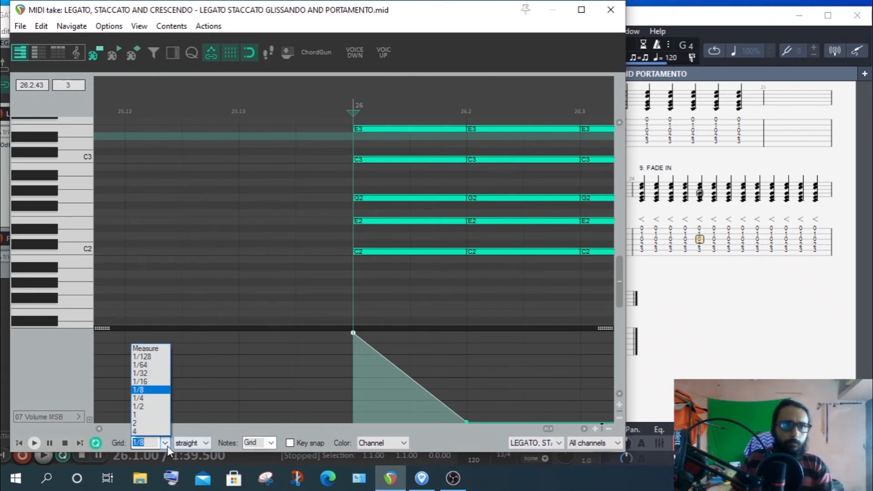
pyautogui.click(162, 361)
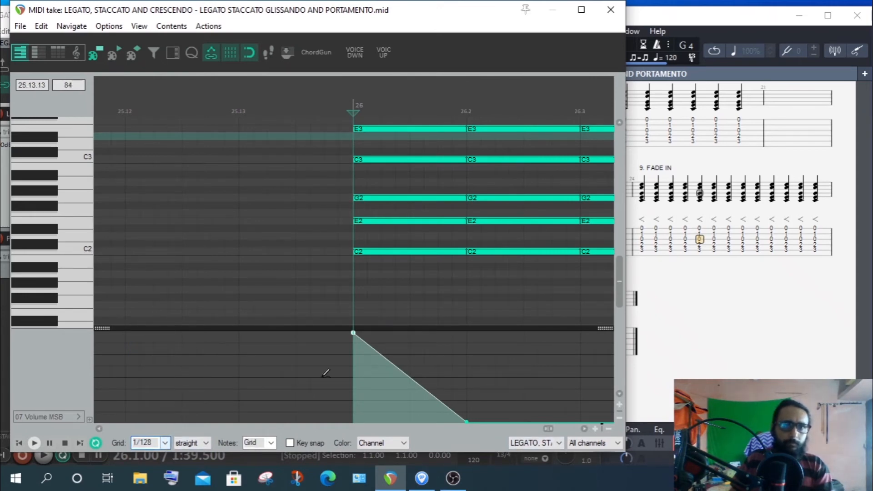
# Add a volume point just after the second chord's start at 26.2 and raise it to maximum
pyautogui.click(583, 429)
pyautogui.click(583, 430)
pyautogui.click(583, 429)
pyautogui.scroll(3, 323, 415)
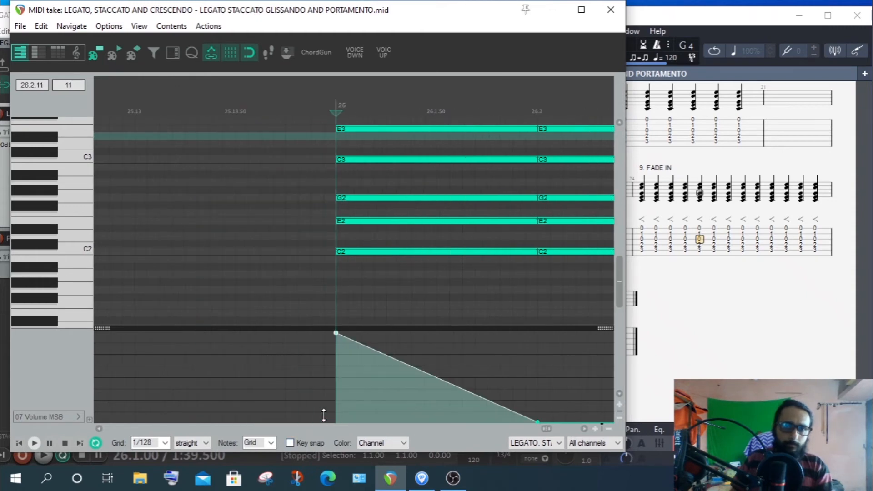
pyautogui.click(584, 429)
pyautogui.click(584, 429)
pyautogui.click(584, 430)
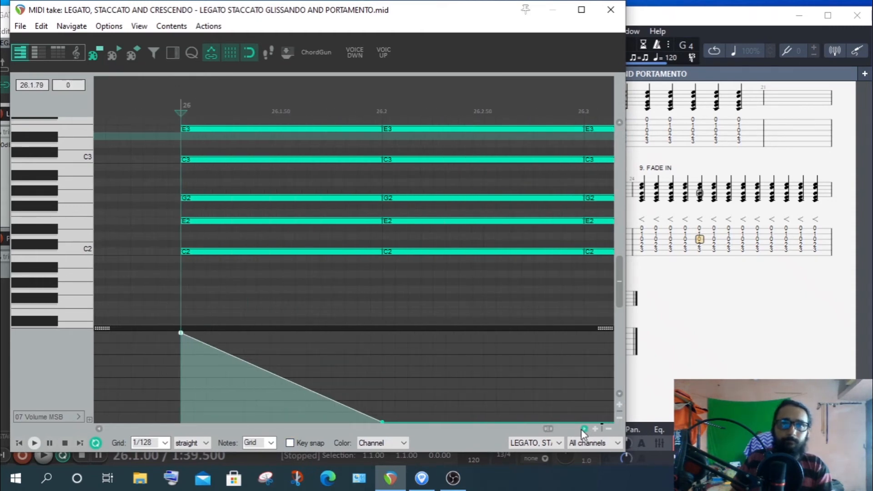
pyautogui.click(584, 429)
pyautogui.scroll(1, 403, 402)
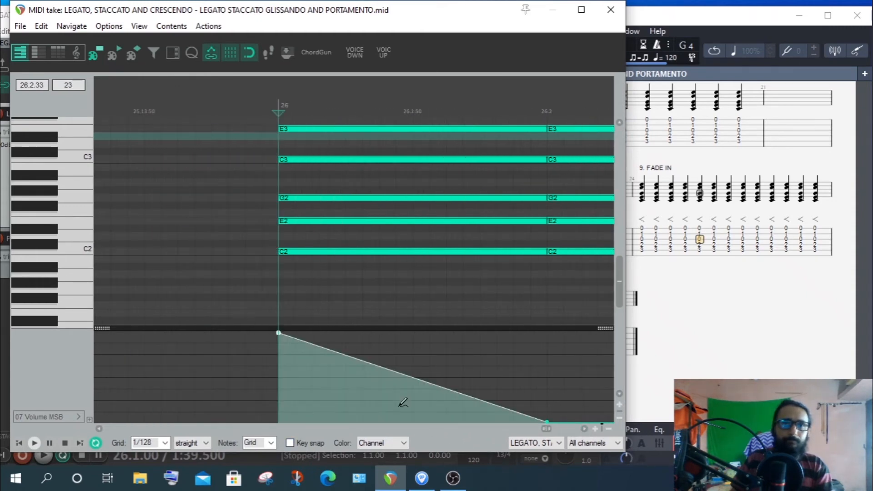
pyautogui.click(584, 429)
pyautogui.click(584, 429)
pyautogui.click(584, 428)
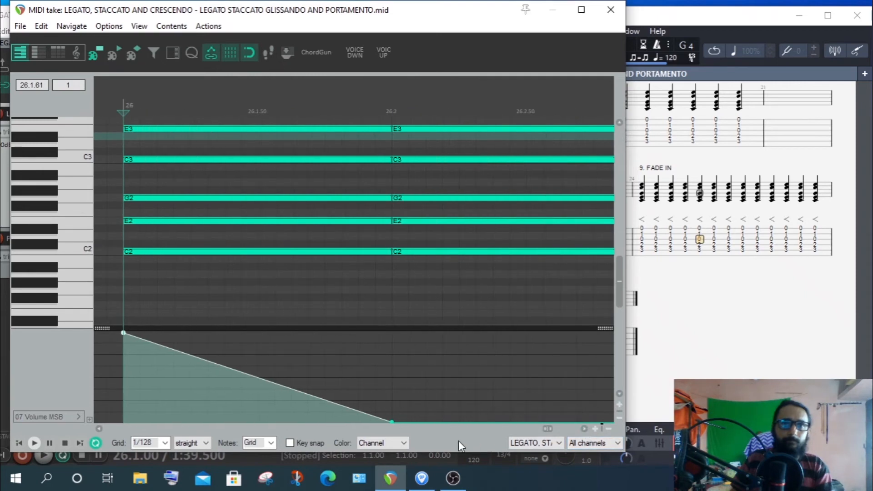
pyautogui.doubleClick(408, 420)
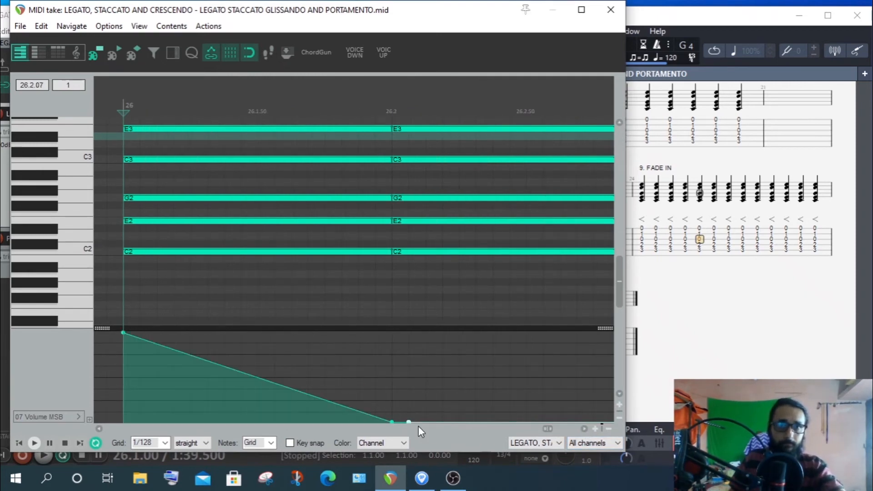
pyautogui.moveTo(409, 420); pyautogui.dragTo(408, 316)
# Move the second chord's maximum volume point earlier, closer to the zero point at 26.2
pyautogui.scroll(2, 434, 349)
pyautogui.click(585, 428)
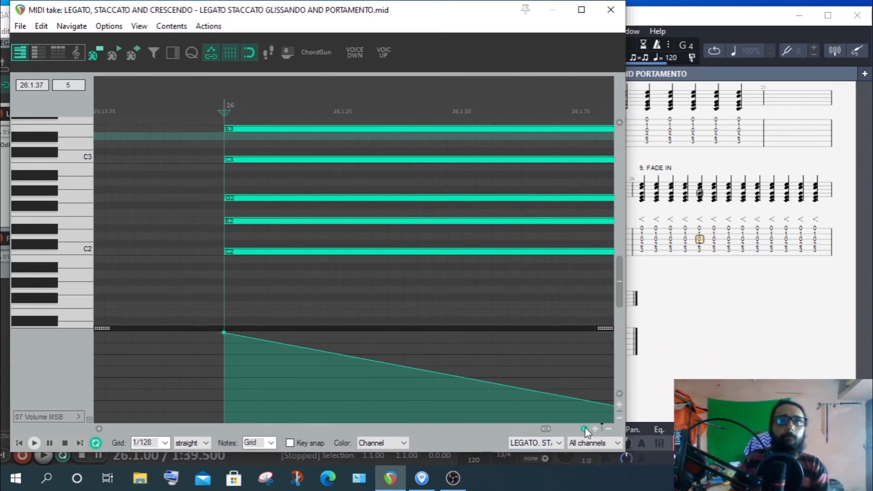
pyautogui.click(585, 428)
pyautogui.click(585, 428)
pyautogui.click(584, 429)
pyautogui.click(585, 428)
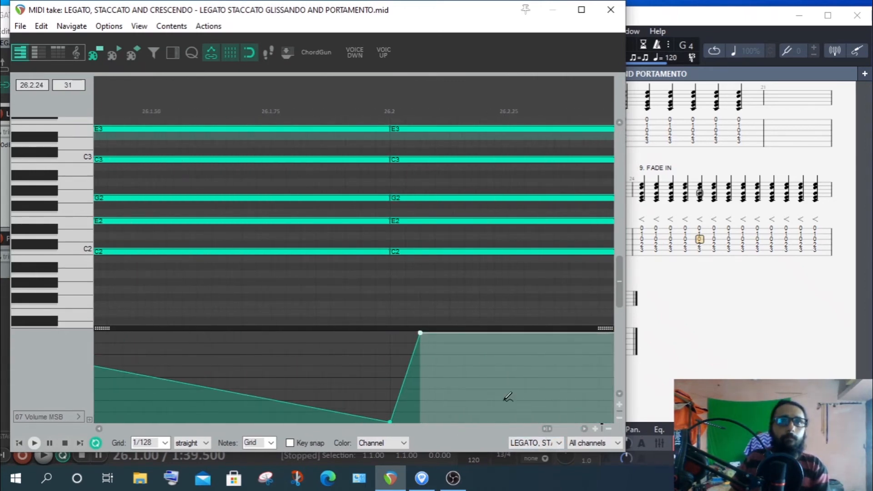
pyautogui.scroll(2, 506, 395)
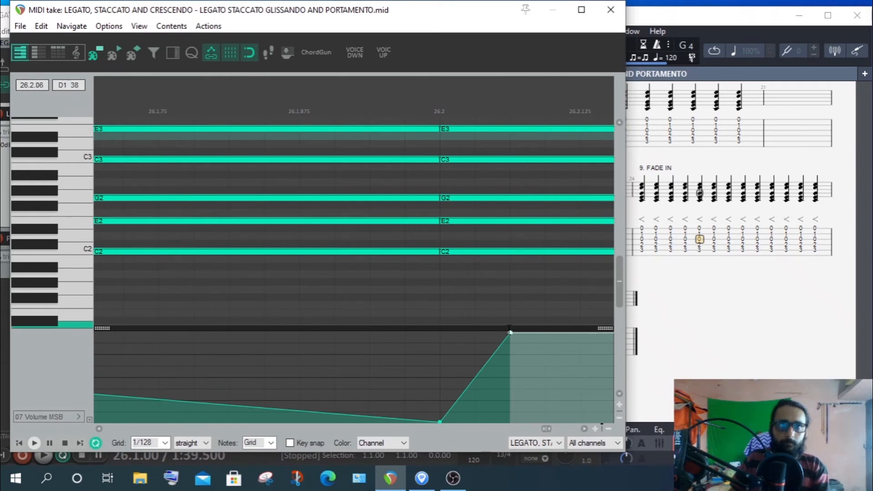
pyautogui.moveTo(509, 331); pyautogui.dragTo(476, 332)
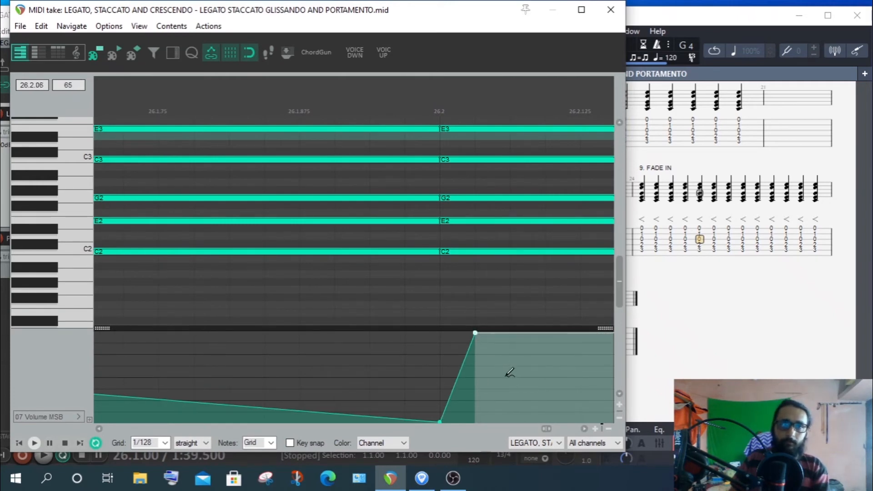
# Ramp the second chord's volume down to zero with a new point aligned exactly at 26.3
pyautogui.scroll(-5, 509, 372)
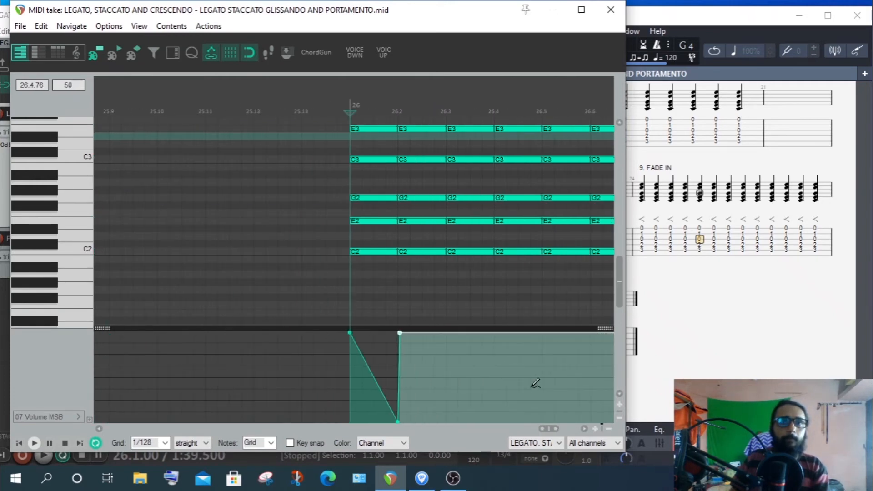
pyautogui.click(446, 333)
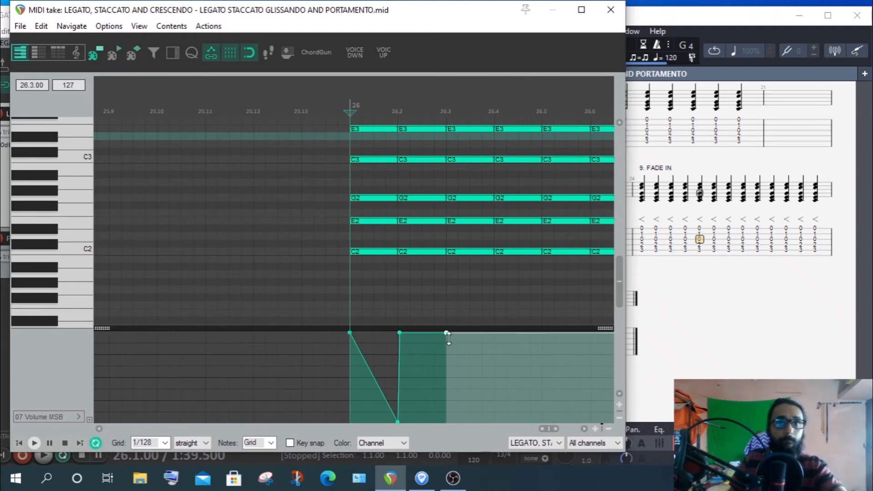
pyautogui.moveTo(446, 345); pyautogui.dragTo(446, 454)
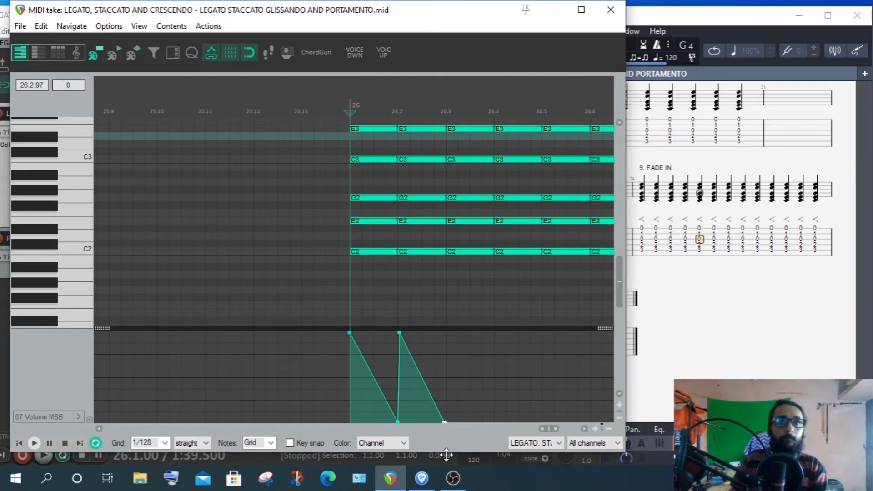
pyautogui.scroll(3, 489, 411)
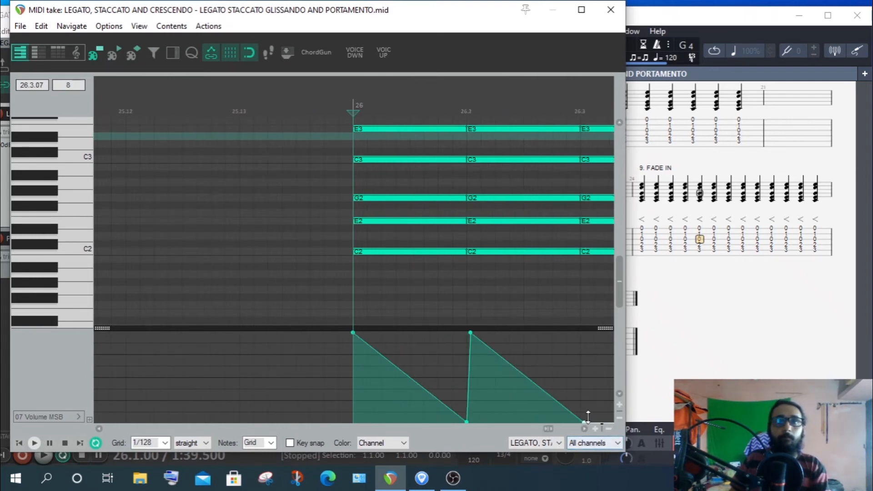
pyautogui.moveTo(585, 420); pyautogui.dragTo(579, 422)
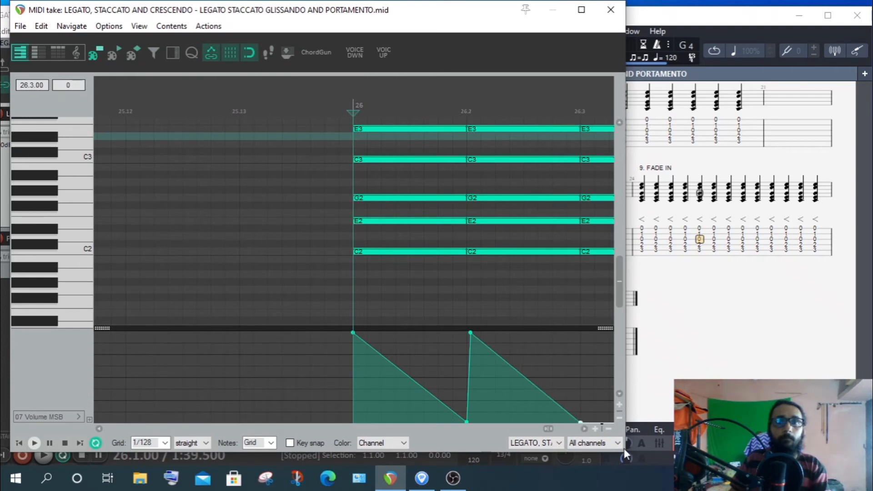
pyautogui.scroll(-3, 539, 393)
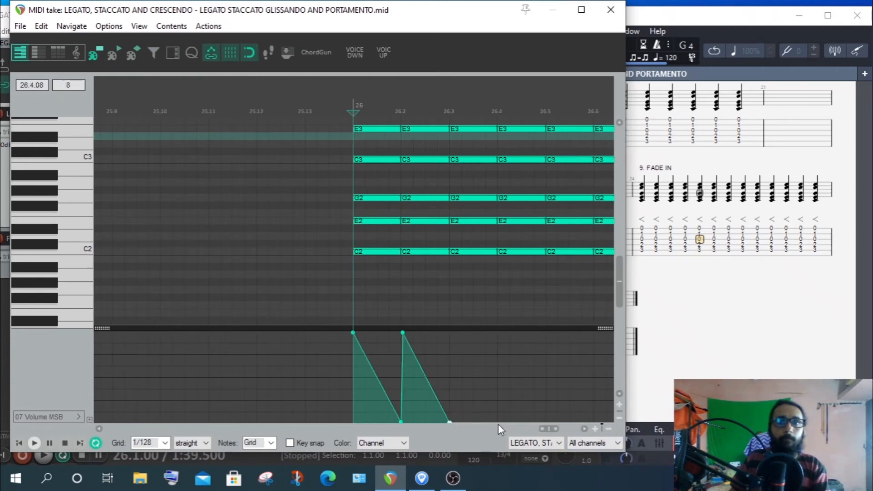
# Add a volume point just after the third chord's start at 26.3 and raise it to maximum
pyautogui.scroll(2, 511, 401)
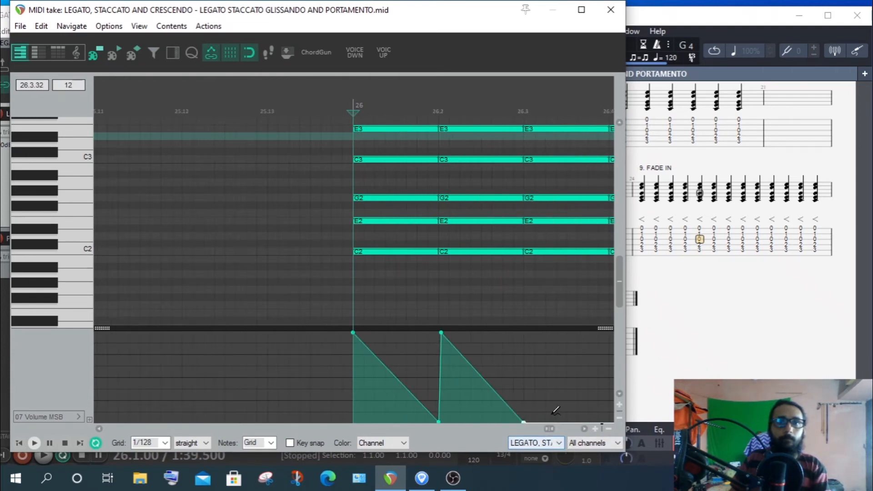
pyautogui.scroll(3, 548, 419)
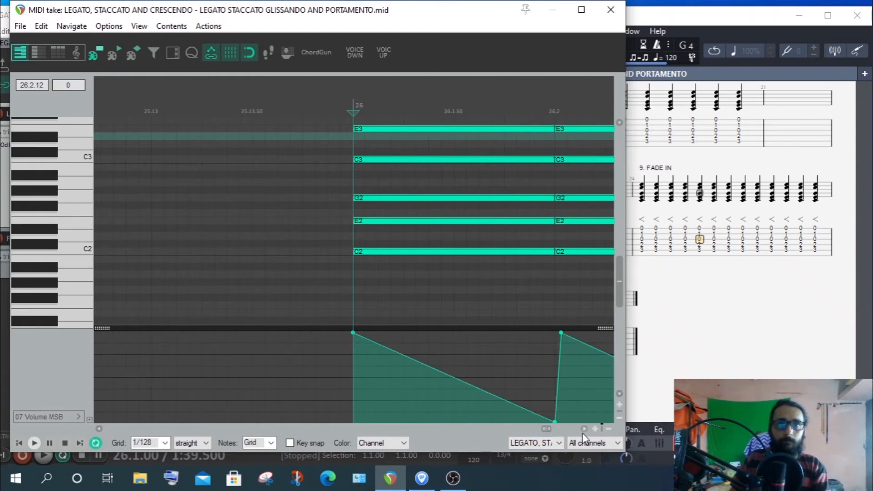
pyautogui.click(583, 431)
pyautogui.click(583, 431)
pyautogui.click(583, 431)
pyautogui.click(583, 431)
pyautogui.click(583, 430)
pyautogui.click(583, 431)
pyautogui.click(583, 431)
pyautogui.click(583, 431)
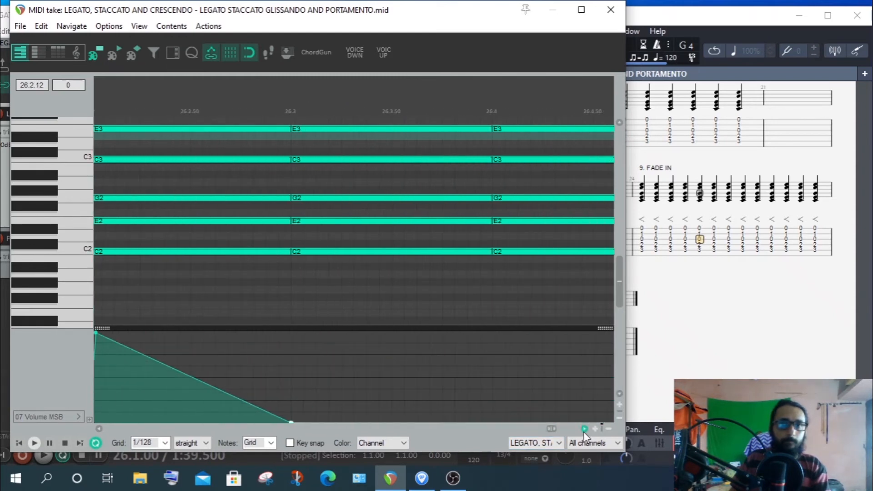
pyautogui.scroll(3, 311, 411)
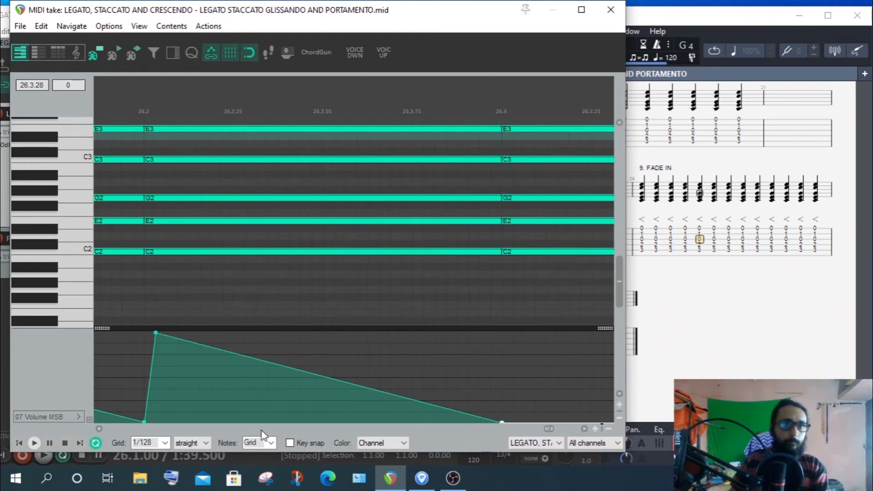
pyautogui.scroll(1, 524, 423)
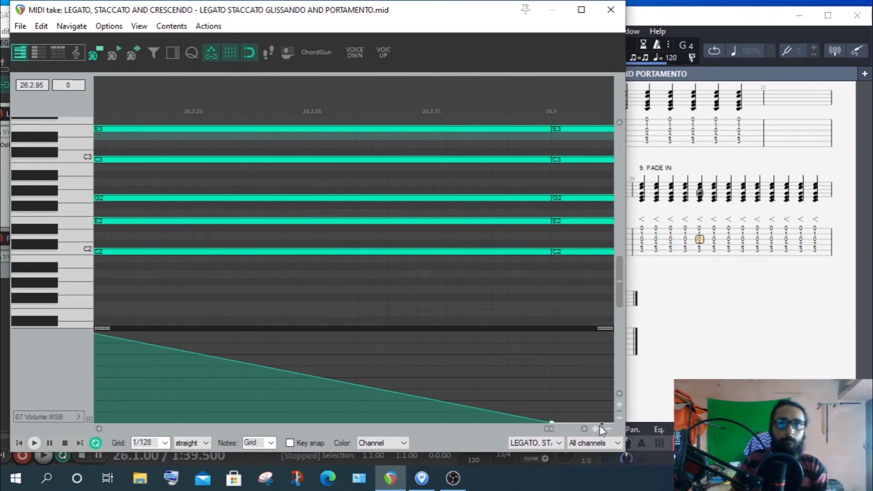
pyautogui.click(583, 429)
pyautogui.click(583, 429)
pyautogui.click(583, 429)
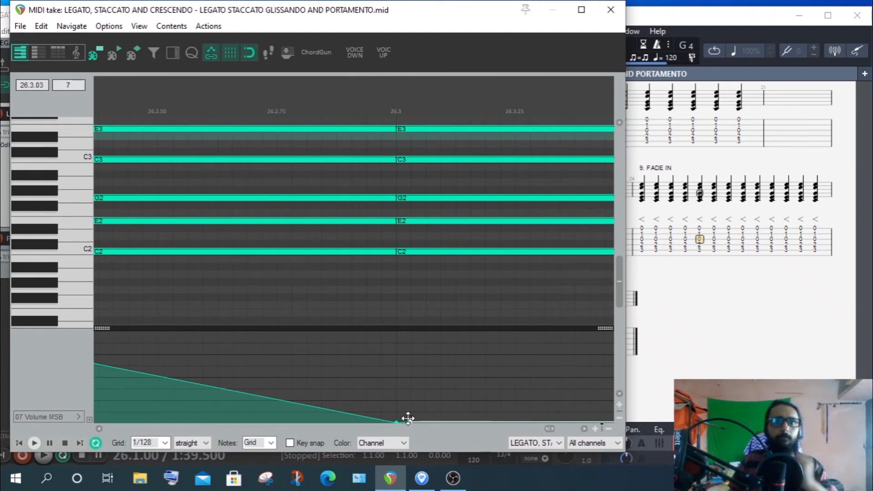
pyautogui.moveTo(407, 417); pyautogui.dragTo(407, 318)
# Ramp the third chord's volume down to zero with a new point at about 26.4
pyautogui.scroll(-5, 513, 401)
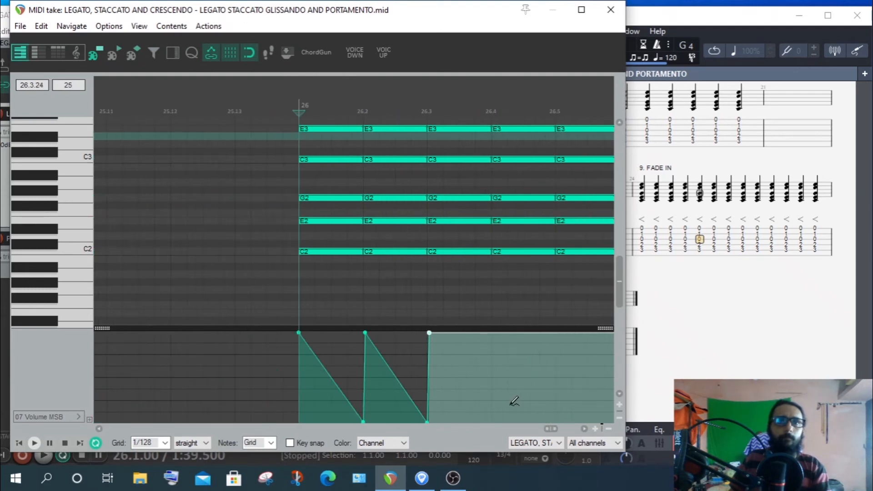
pyautogui.click(491, 334)
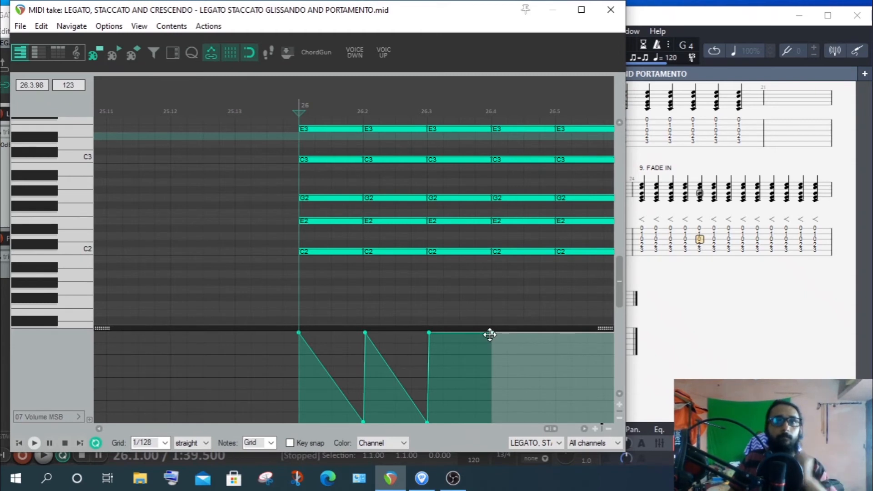
pyautogui.moveTo(489, 334); pyautogui.dragTo(490, 456)
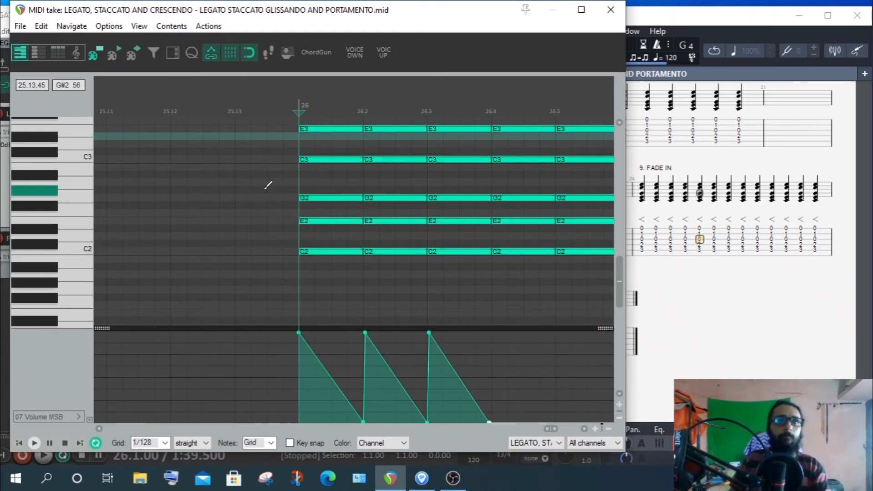
# Play the fade-outs from measure 26 in REAPER, and compare them with the 10. FADE OUT section's playback in Guitar Pro
pyautogui.click(34, 442)
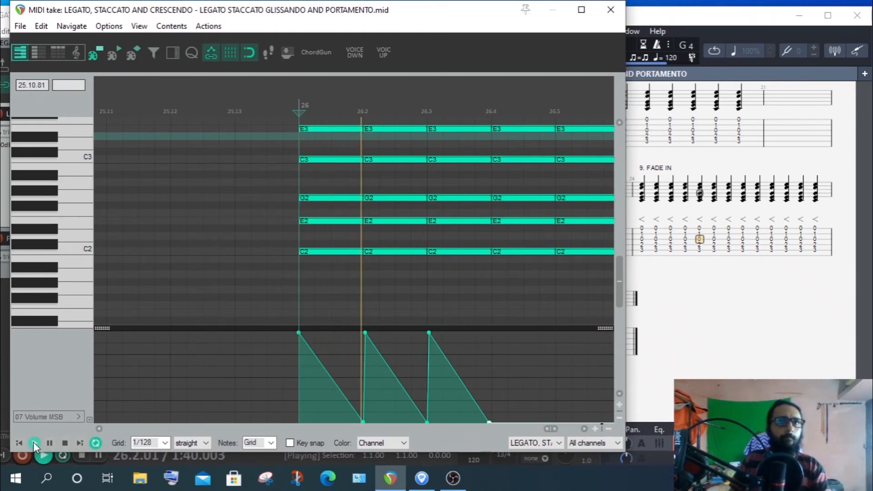
pyautogui.click(65, 443)
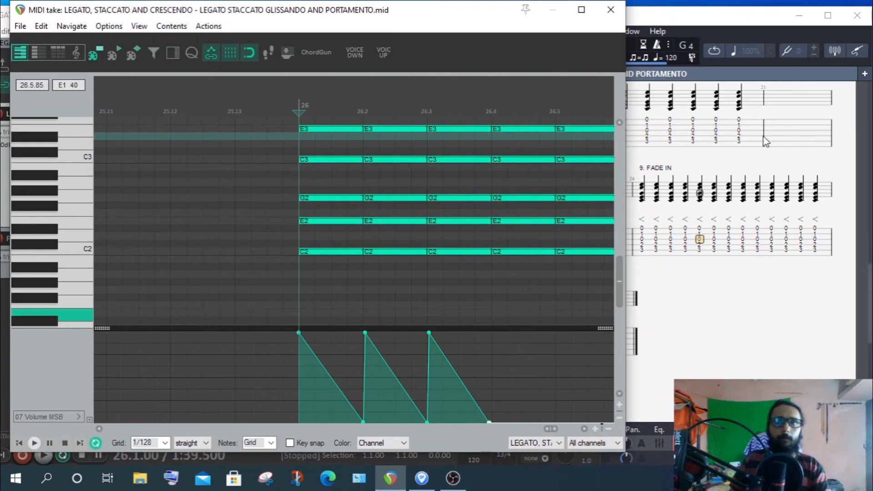
pyautogui.click(700, 30)
pyautogui.click(34, 442)
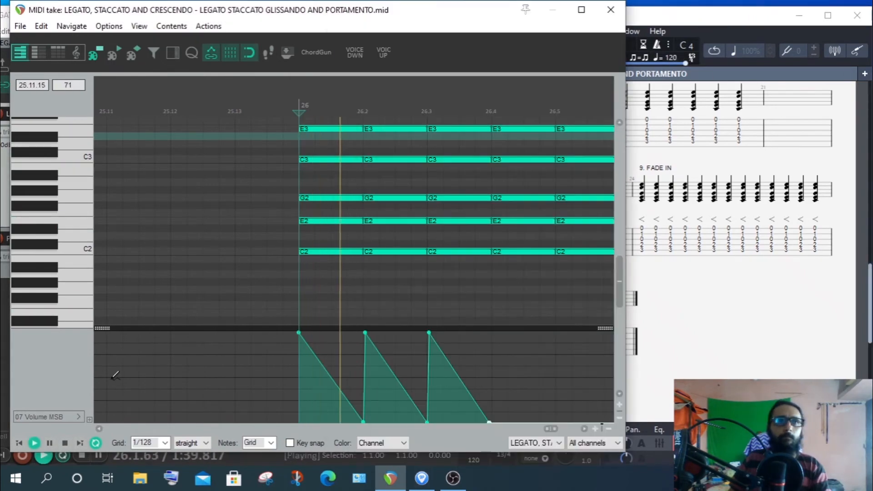
pyautogui.click(64, 443)
pyautogui.click(688, 26)
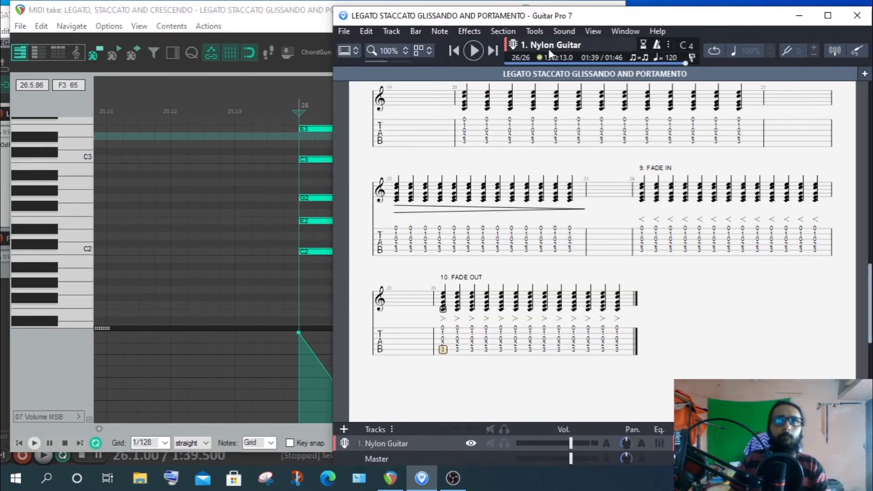
pyautogui.click(478, 53)
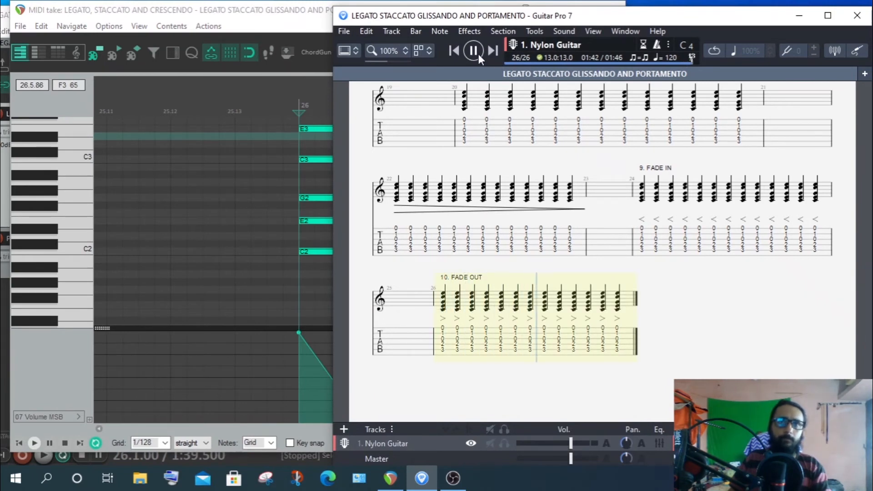
# Back in REAPER's MIDI editor, raise the end points of the three fade-outs at measure 26 to just over half volume, and play them
pyautogui.click(478, 53)
pyautogui.click(280, 28)
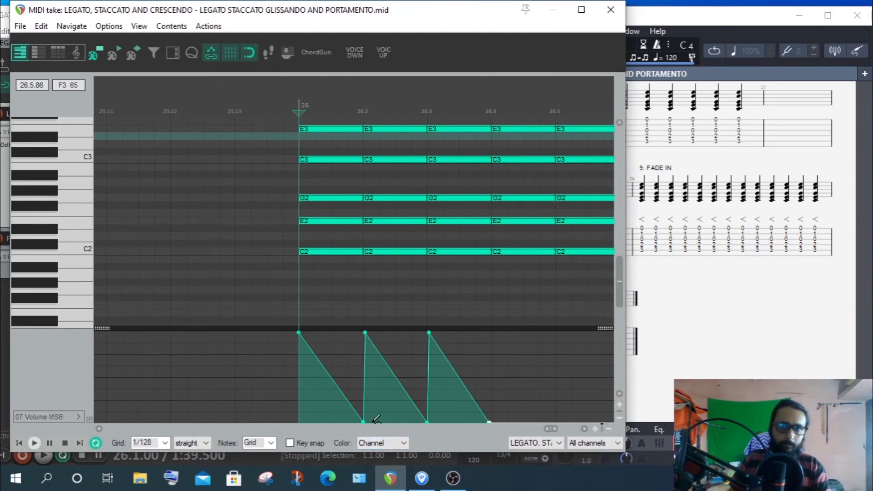
pyautogui.scroll(2, 376, 418)
pyautogui.moveTo(460, 419); pyautogui.dragTo(457, 368)
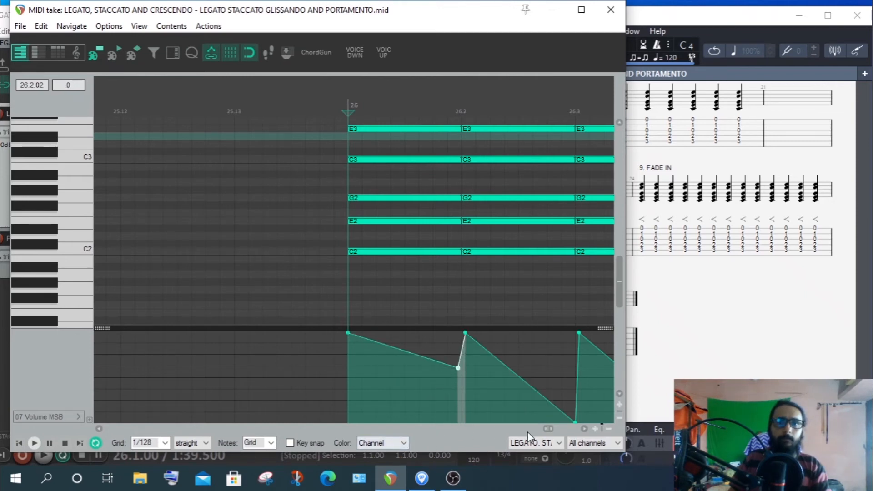
pyautogui.click(585, 428)
pyautogui.moveTo(469, 421); pyautogui.dragTo(469, 369)
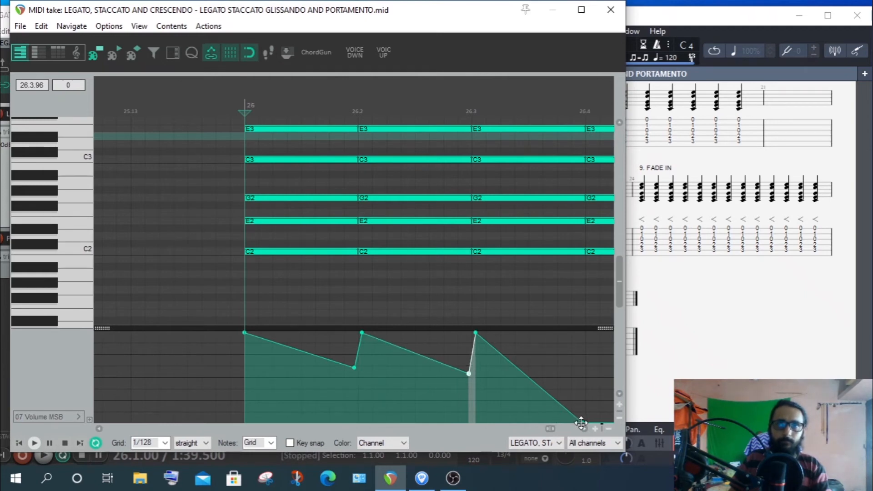
pyautogui.moveTo(580, 423); pyautogui.dragTo(580, 365)
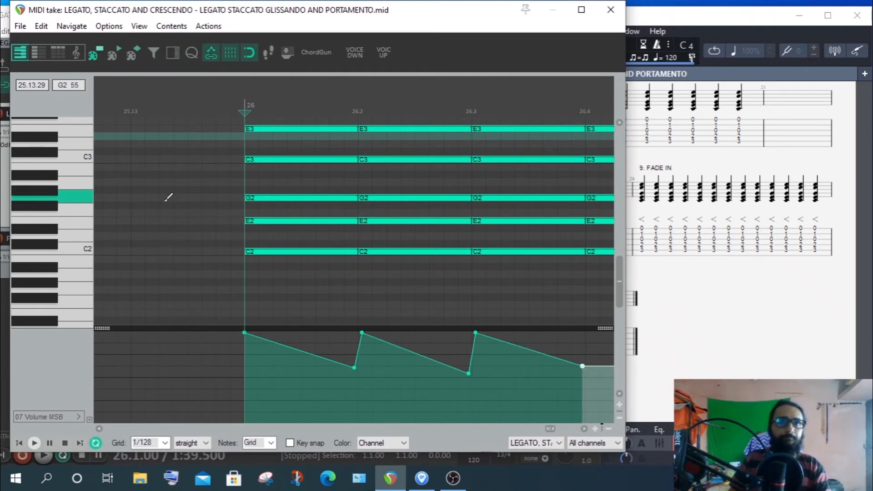
pyautogui.click(36, 443)
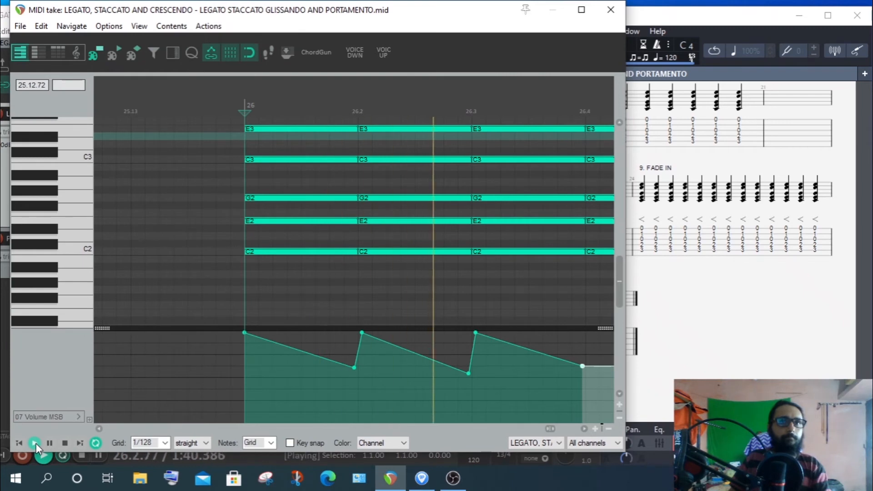
pyautogui.click(64, 444)
# Try to place the second chord's volume peak of 127 exactly at 26.2, on the first chord's fade-out end
pyautogui.hscroll(2, 584, 434)
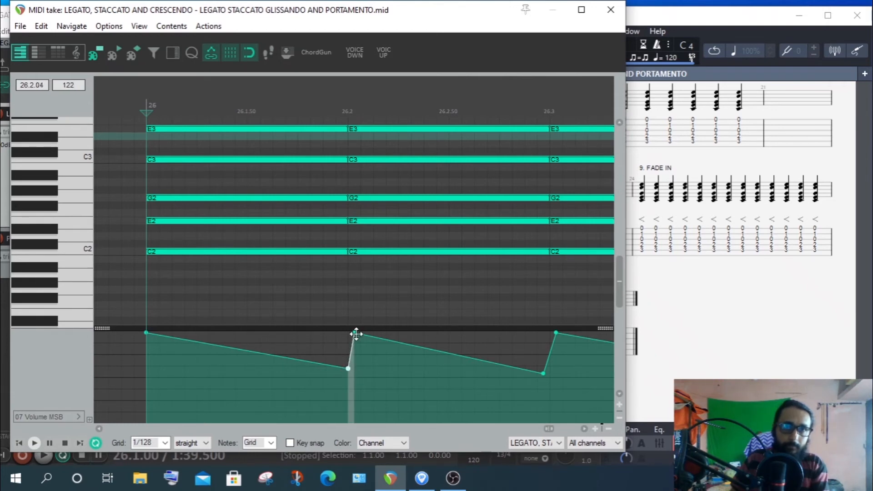
pyautogui.scroll(1, 343, 362)
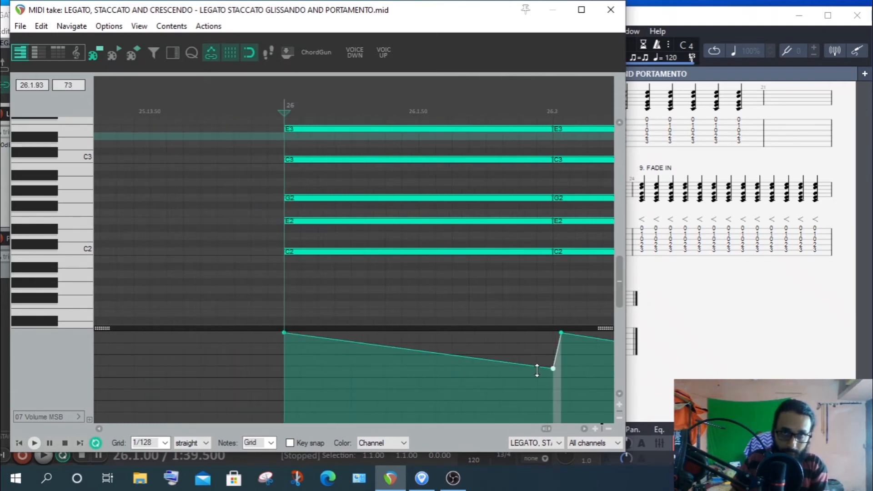
pyautogui.hscroll(3, 583, 431)
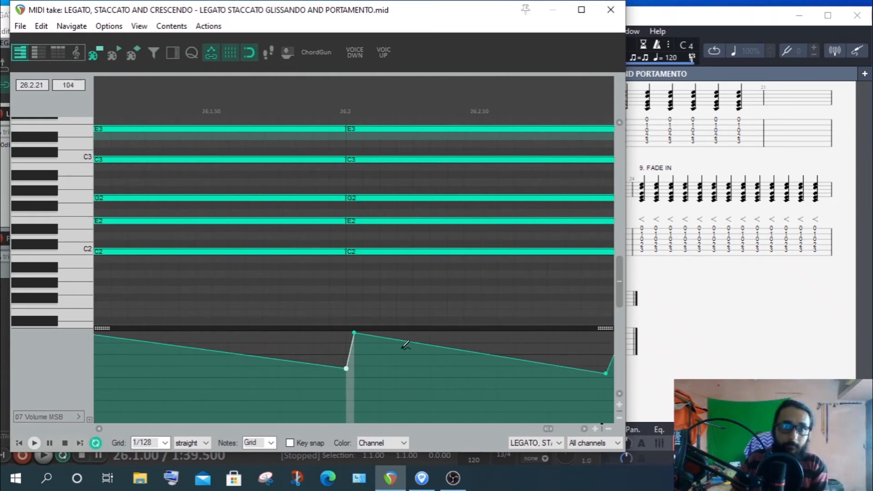
pyautogui.click(355, 332)
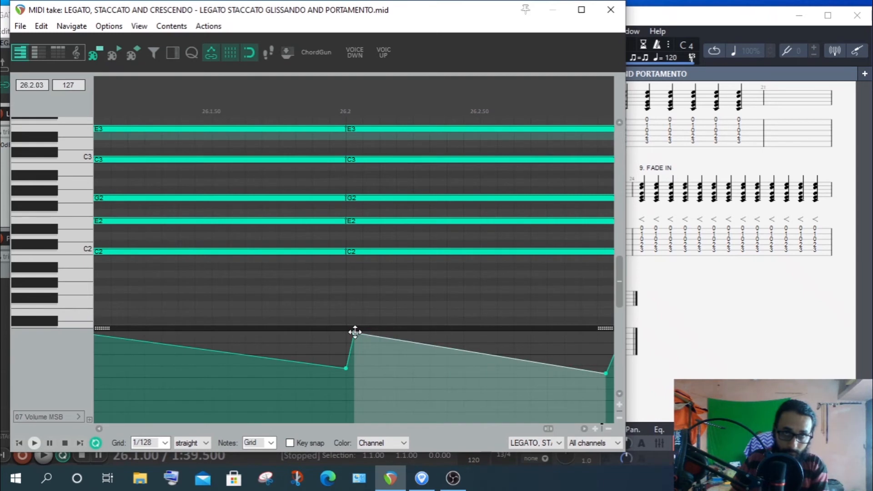
pyautogui.moveTo(355, 333); pyautogui.dragTo(348, 331)
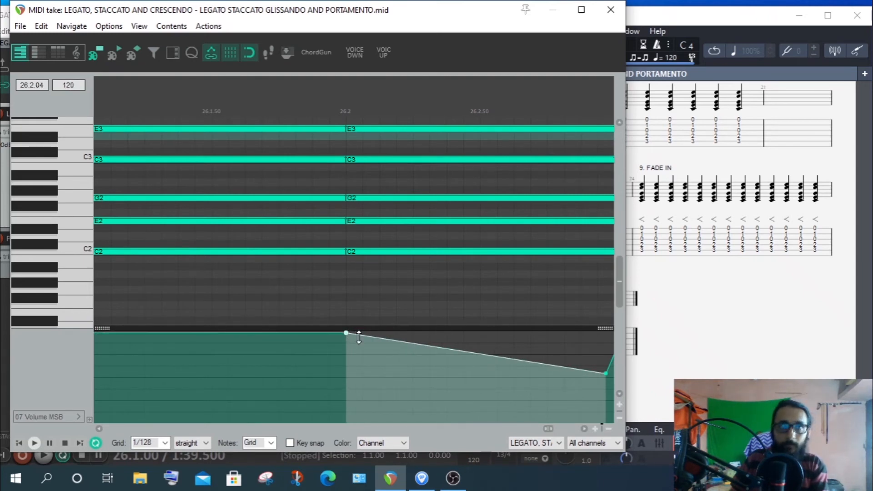
pyautogui.scroll(-1, 359, 337)
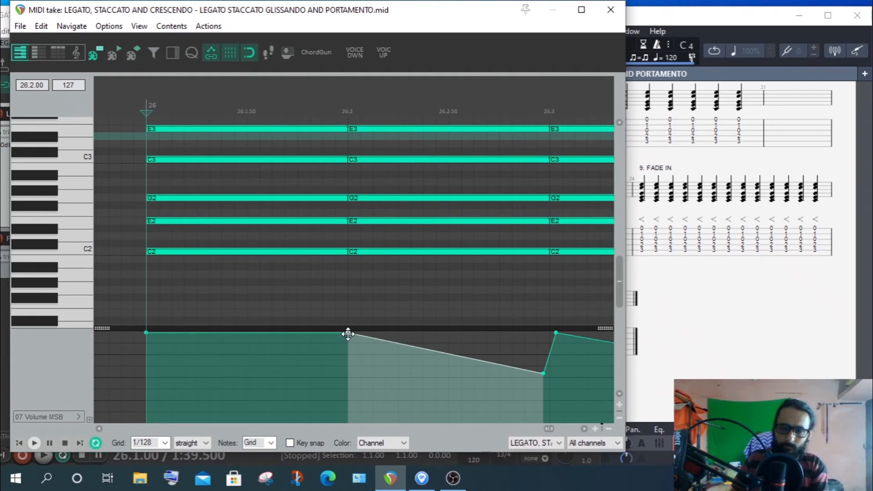
# Redraw two full fade-outs: first chord down to zero at 26.2, second chord from maximum just after 26.2 to zero at 26.3
pyautogui.moveTo(348, 334); pyautogui.dragTo(347, 435)
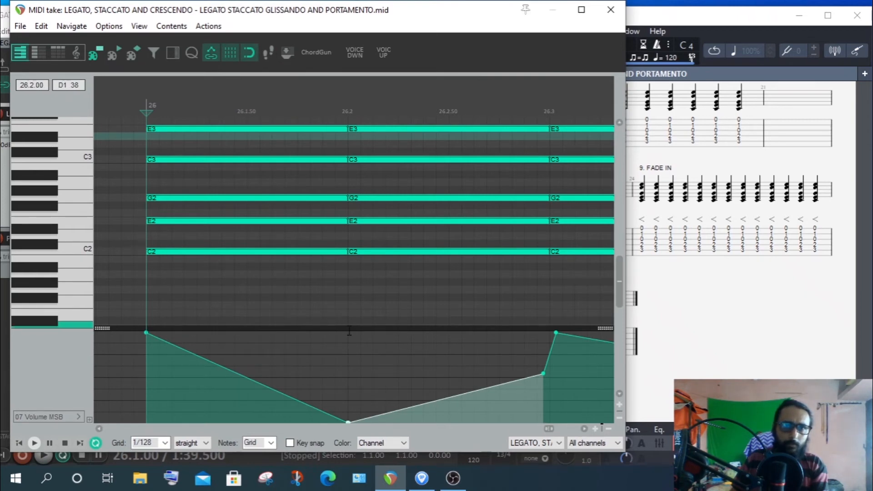
pyautogui.moveTo(543, 374); pyautogui.dragTo(348, 421)
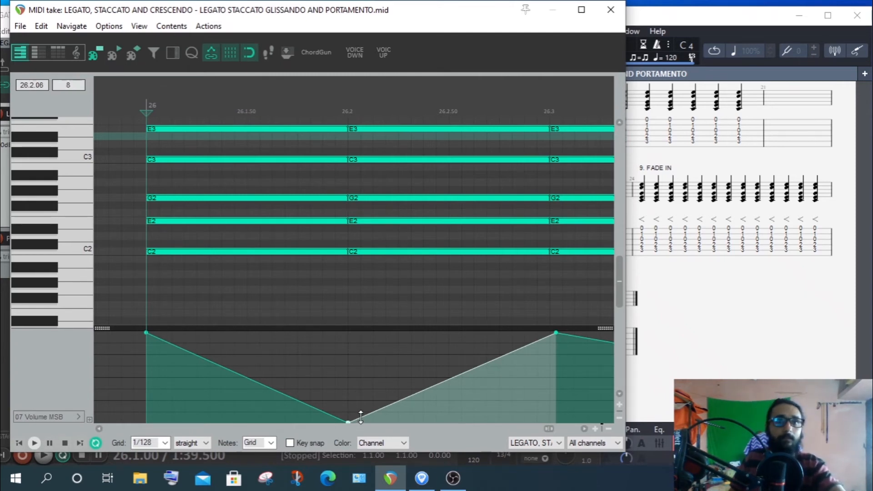
pyautogui.moveTo(360, 416); pyautogui.dragTo(359, 306)
pyautogui.moveTo(555, 333); pyautogui.dragTo(549, 436)
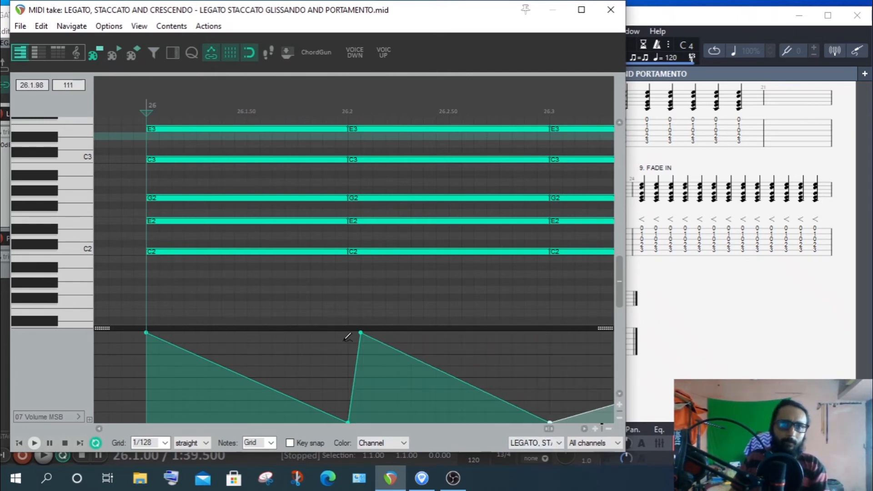
# Try to move the second chord's peak onto the zero-volume point at 26.2
pyautogui.click(361, 334)
pyautogui.moveTo(362, 334); pyautogui.dragTo(346, 329)
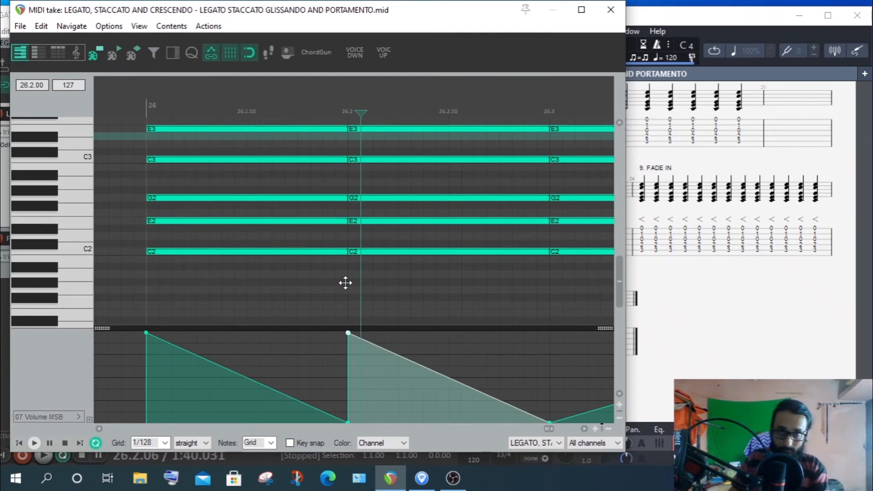
pyautogui.moveTo(345, 282); pyautogui.dragTo(346, 283)
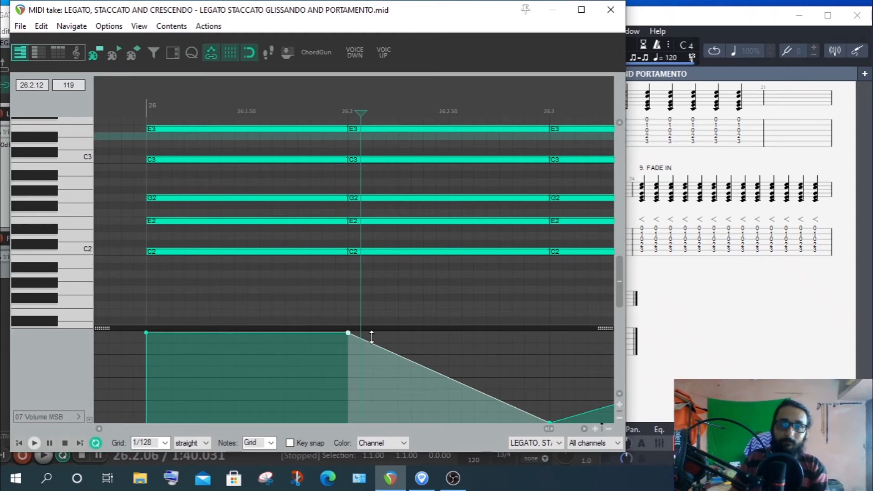
# Lower the point at 26.2 to zero and, with snapping off, position a maximum-volume point immediately after it
pyautogui.moveTo(341, 337); pyautogui.dragTo(345, 452)
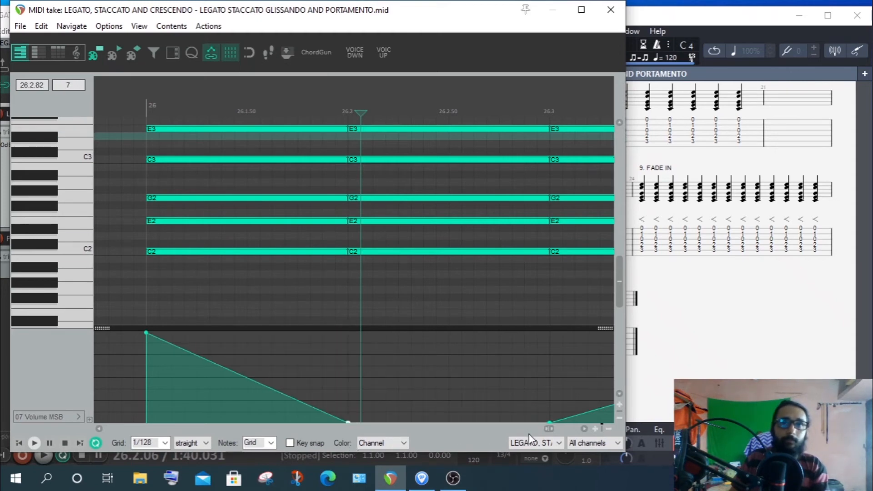
pyautogui.moveTo(548, 424); pyautogui.dragTo(349, 314)
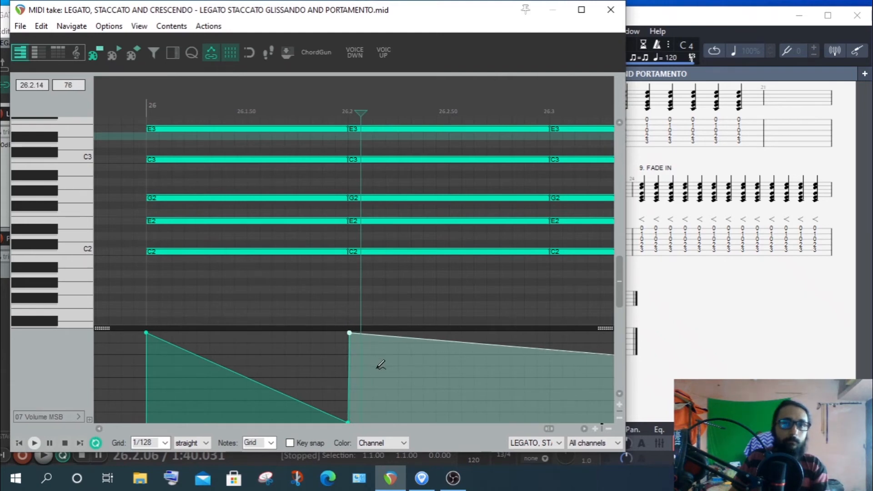
pyautogui.scroll(4, 370, 364)
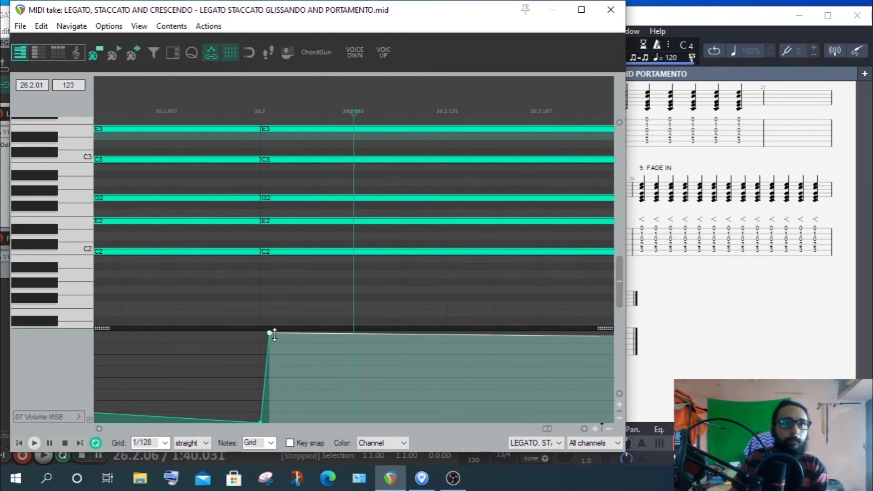
pyautogui.moveTo(271, 333); pyautogui.dragTo(370, 361)
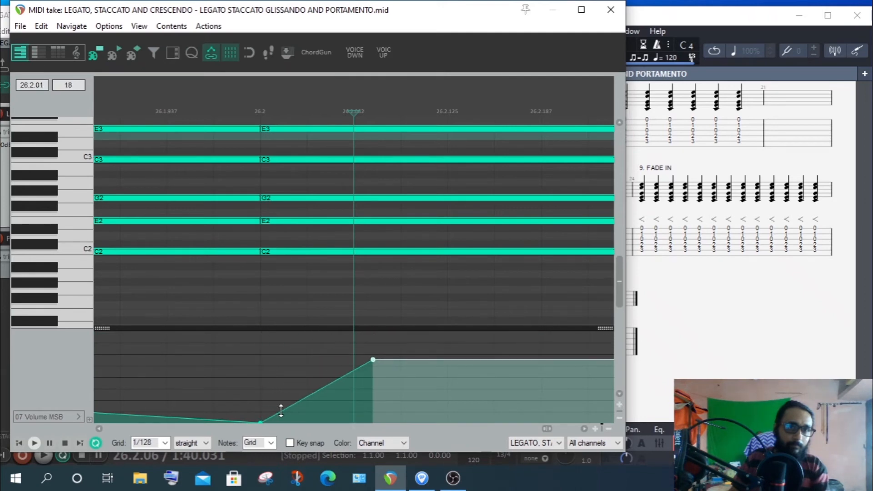
pyautogui.scroll(3, 258, 414)
pyautogui.click(132, 421)
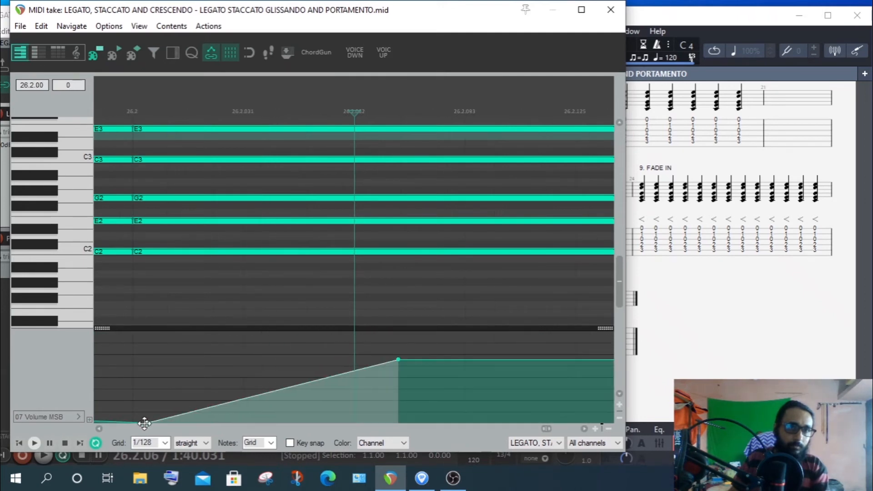
pyautogui.moveTo(401, 359)
pyautogui.mouseDown()
pyautogui.moveTo(185, 306)
pyautogui.moveTo(121, 281)
pyautogui.moveTo(141, 292)
pyautogui.mouseUp()
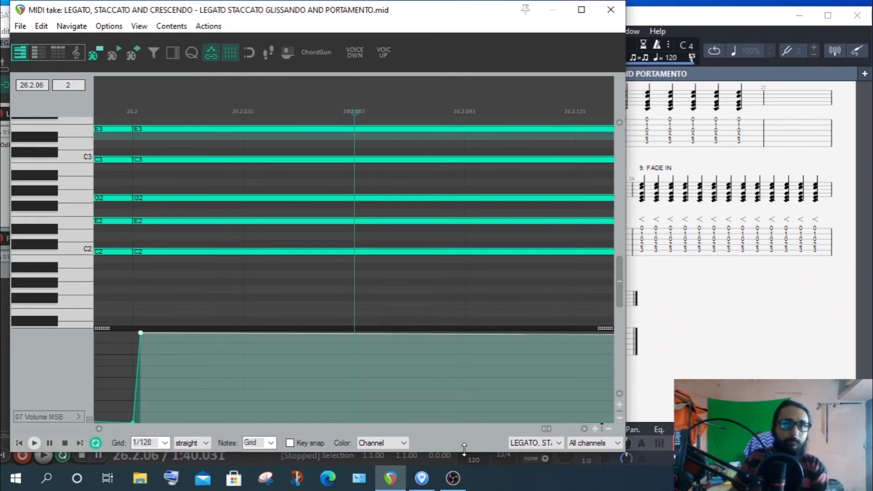
# Move the second chord's peak to 26.2.02 at a volume of about 103, and close the MIDI editor
pyautogui.click(99, 428)
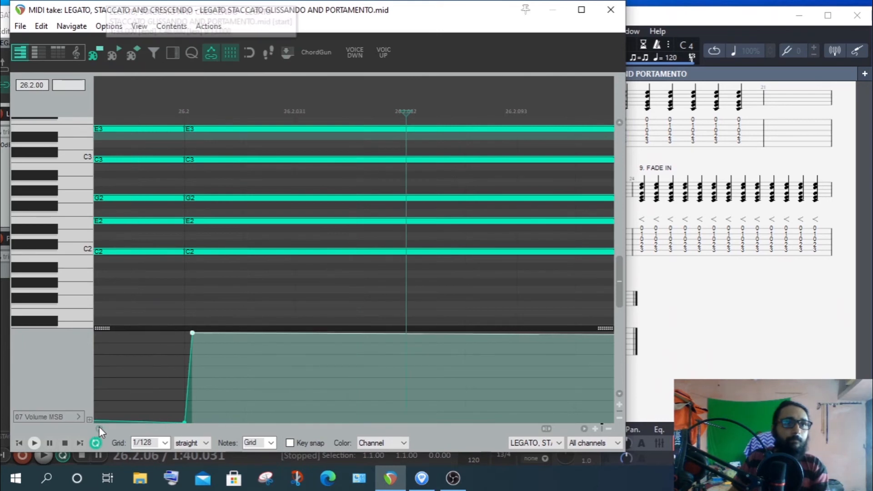
pyautogui.moveTo(240, 331); pyautogui.dragTo(305, 348)
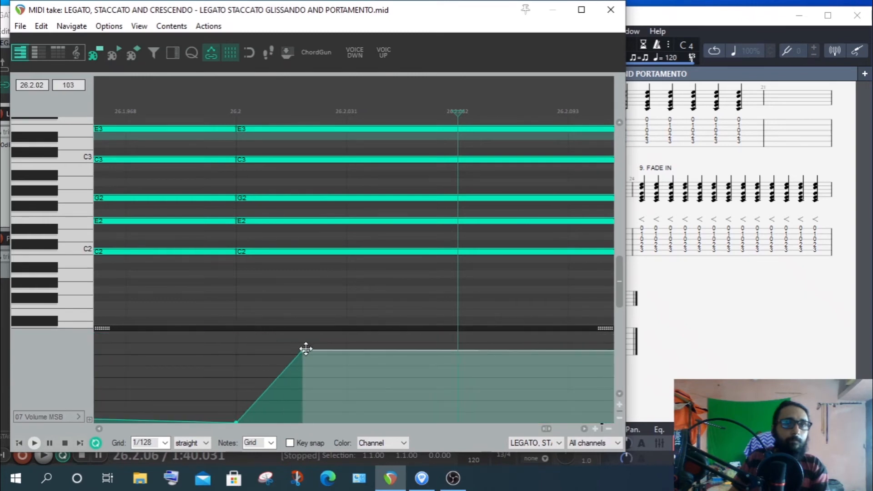
pyautogui.scroll(-15, 306, 349)
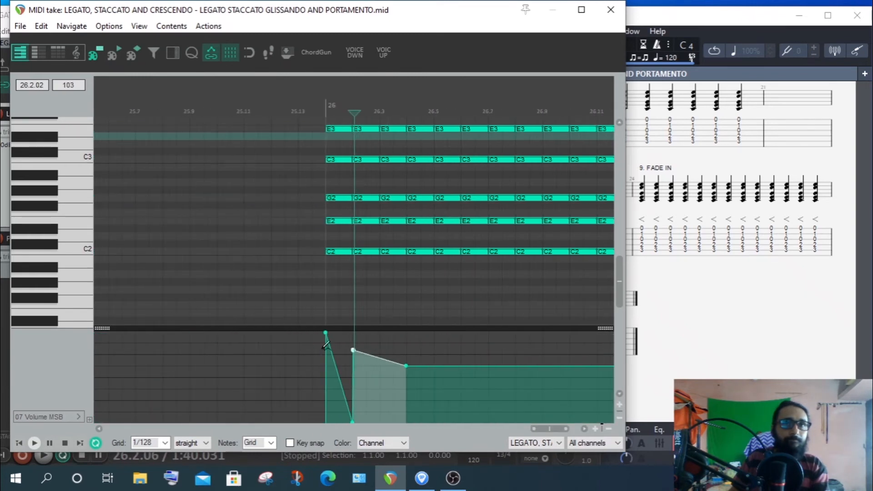
pyautogui.press('Escape')
pyautogui.doubleClick(443, 15)
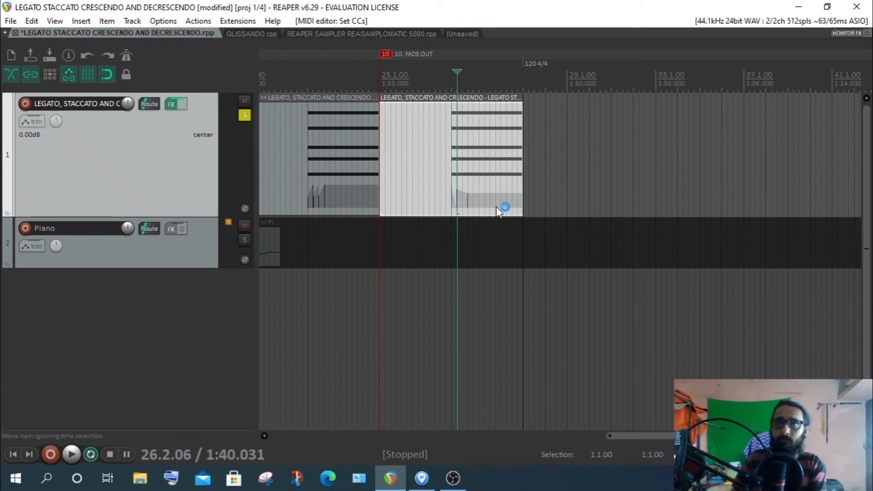
# Open the measure 24 item of the 9. FADE IN section in the MIDI editor, examine its volume ramps, and close it
pyautogui.click(425, 137)
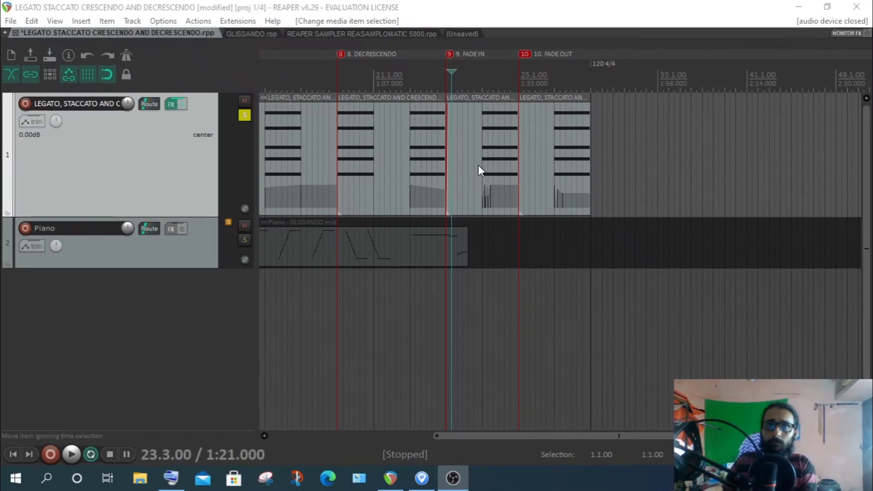
pyautogui.scroll(3, 482, 159)
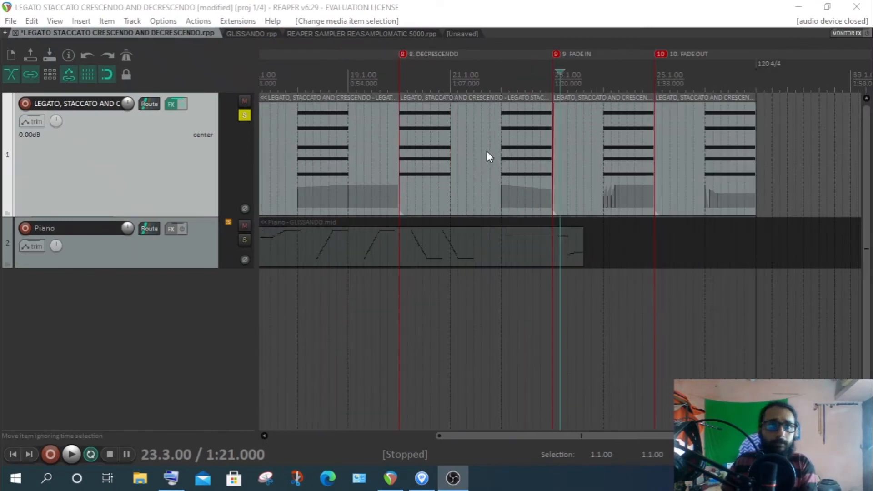
pyautogui.scroll(2, 487, 155)
pyautogui.click(659, 130)
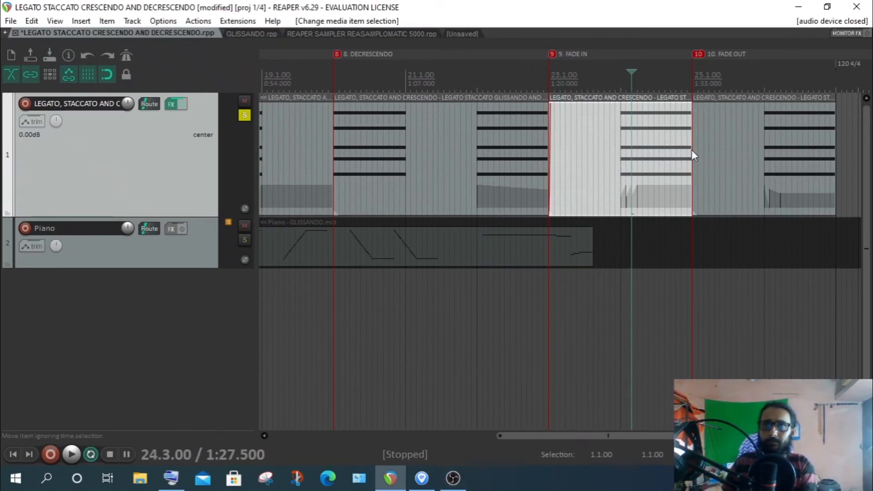
pyautogui.click(736, 153)
pyautogui.click(642, 146)
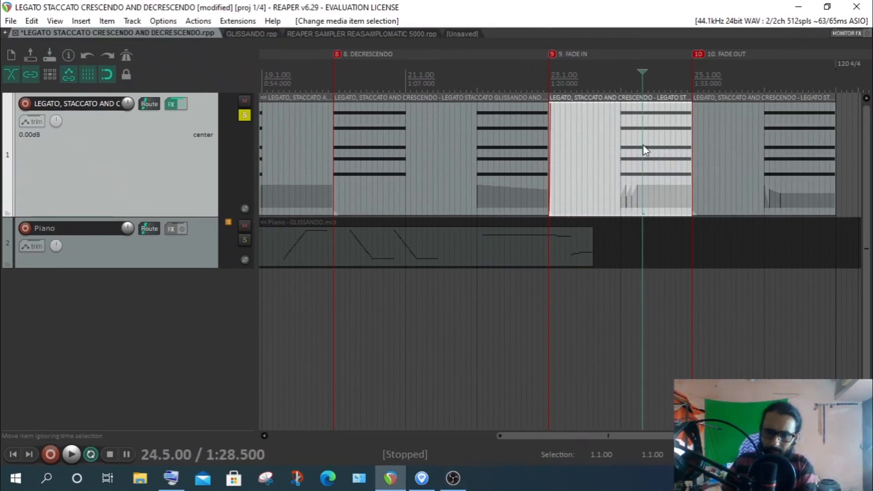
pyautogui.scroll(1, 643, 145)
pyautogui.doubleClick(587, 202)
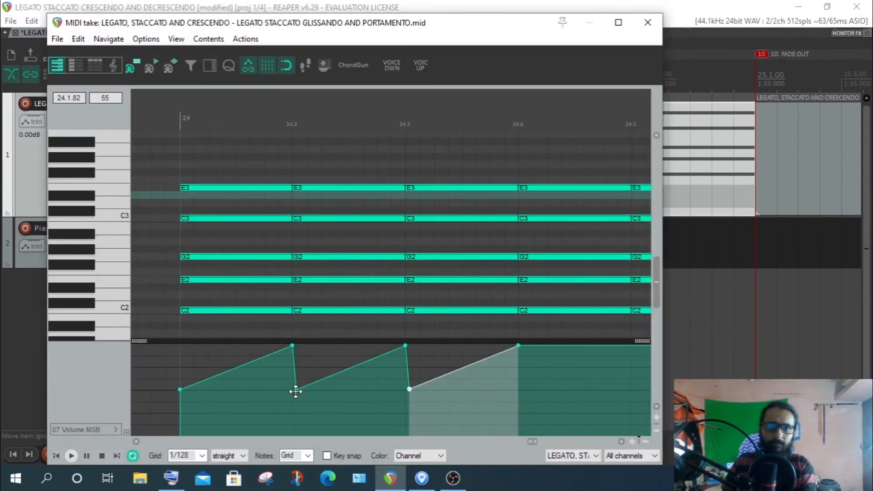
pyautogui.click(648, 23)
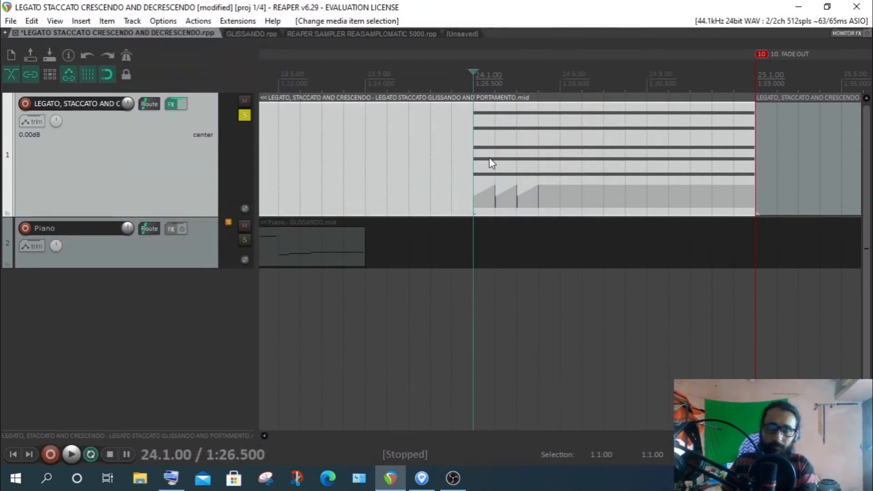
# Reopen the 9. FADE IN item, set the MIDI editor grid to 1/4, and close the editor
pyautogui.doubleClick(501, 109)
pyautogui.click(201, 455)
pyautogui.click(190, 415)
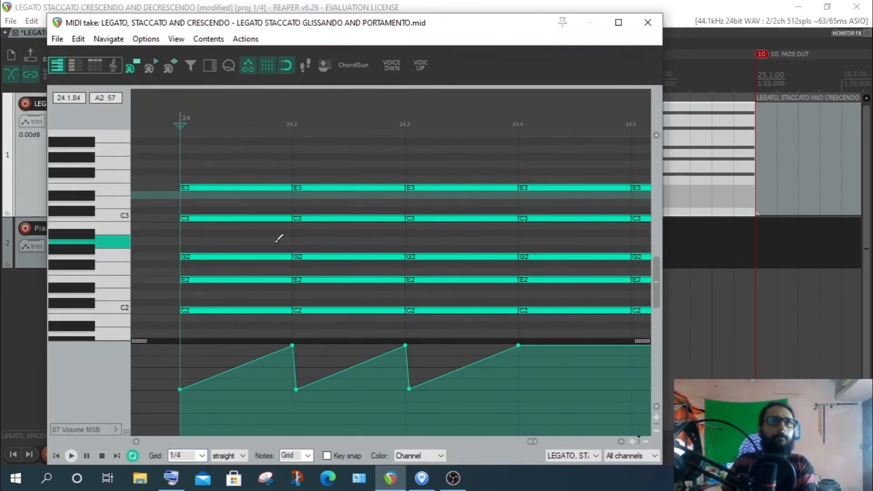
pyautogui.scroll(-3, 296, 189)
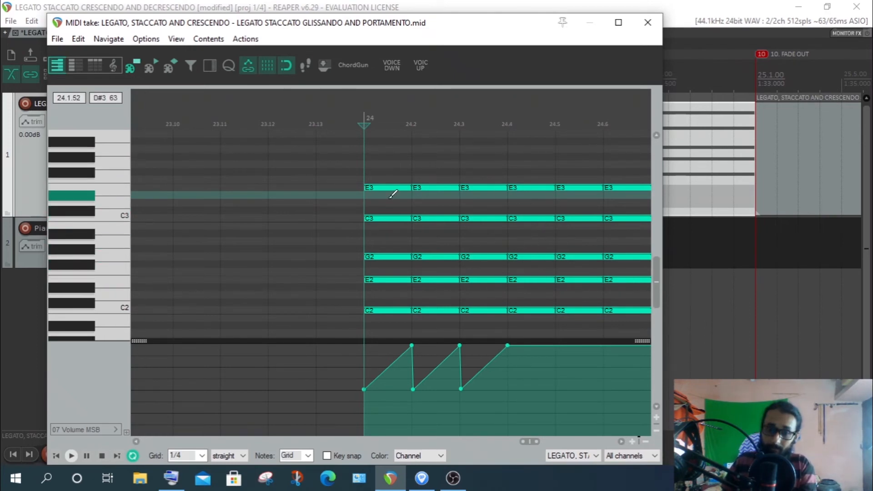
pyautogui.click(648, 23)
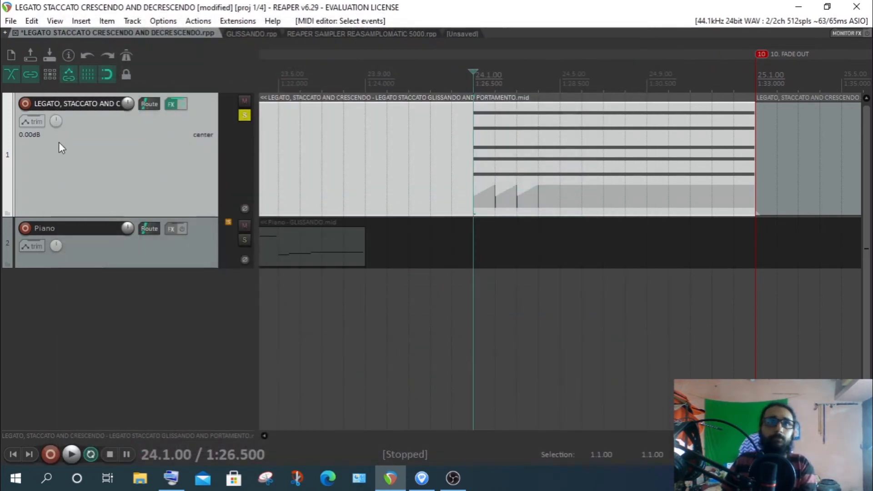
# Open the snap and grid settings, review the arrangement's grid line spacing, and close the dialog
pyautogui.rightClick(105, 75)
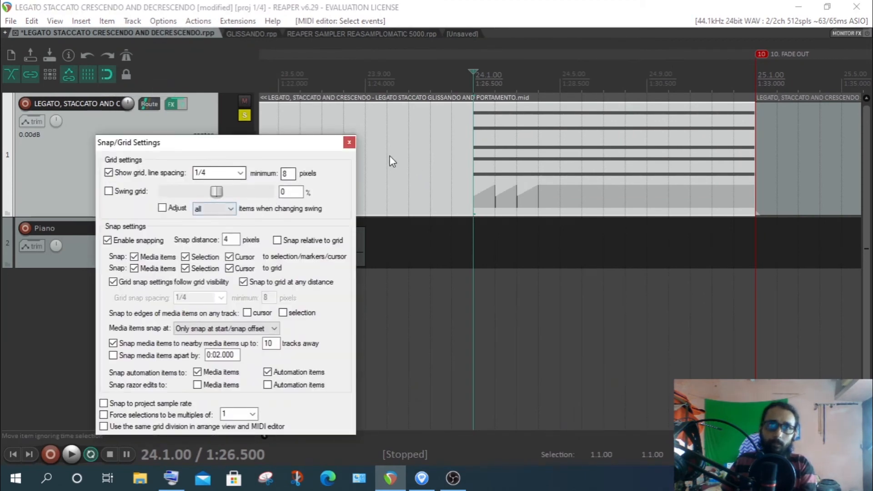
pyautogui.click(349, 142)
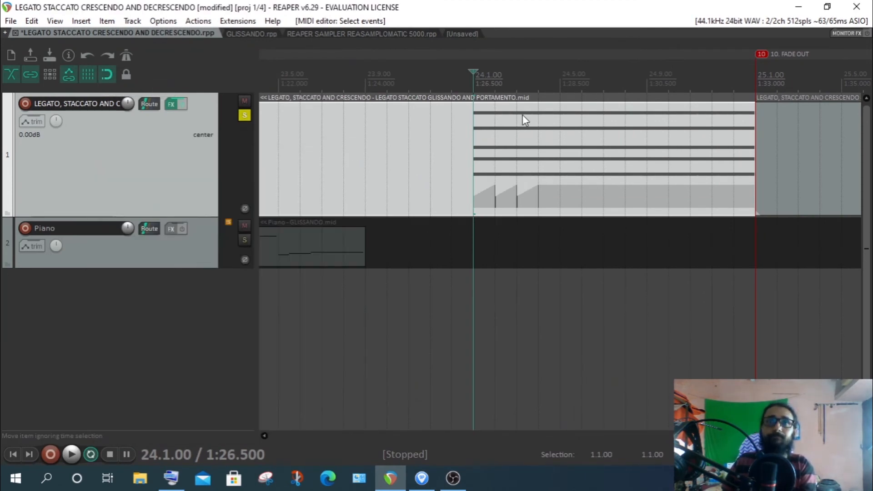
pyautogui.scroll(2, 522, 114)
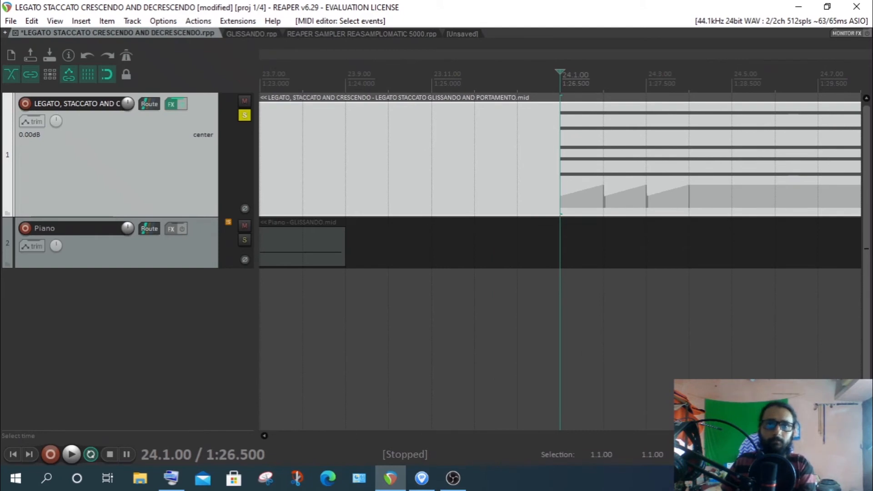
pyautogui.hscroll(4, 560, 262)
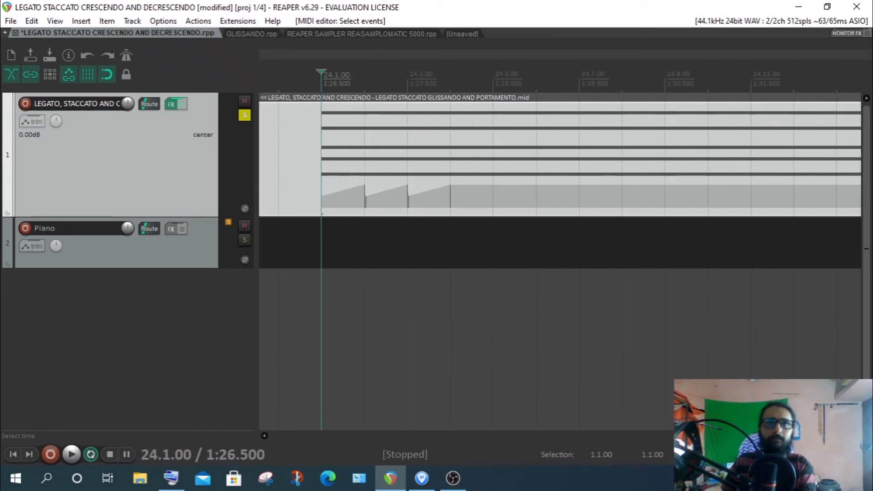
# Open the measure 24 item in the MIDI editor, compare beats 24.2 to 24.5 with the arrangement using the edit cursor, and close the editor
pyautogui.doubleClick(428, 175)
pyautogui.click(365, 120)
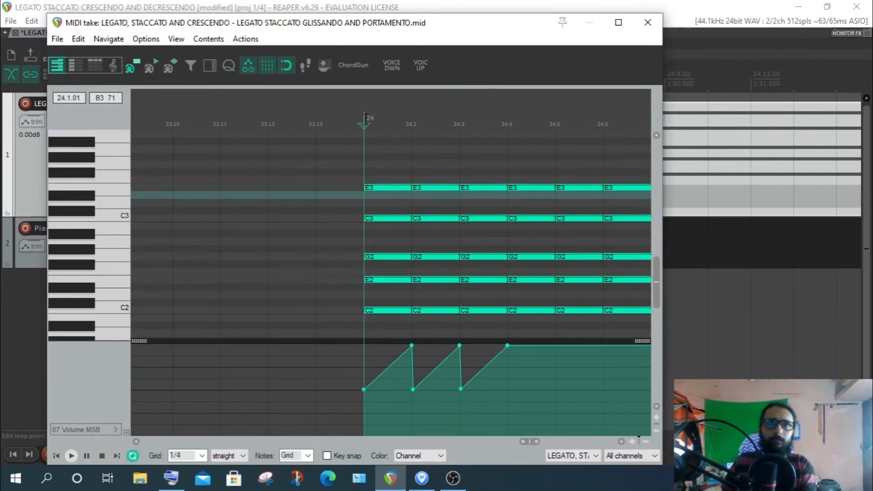
pyautogui.moveTo(428, 33); pyautogui.dragTo(336, 207)
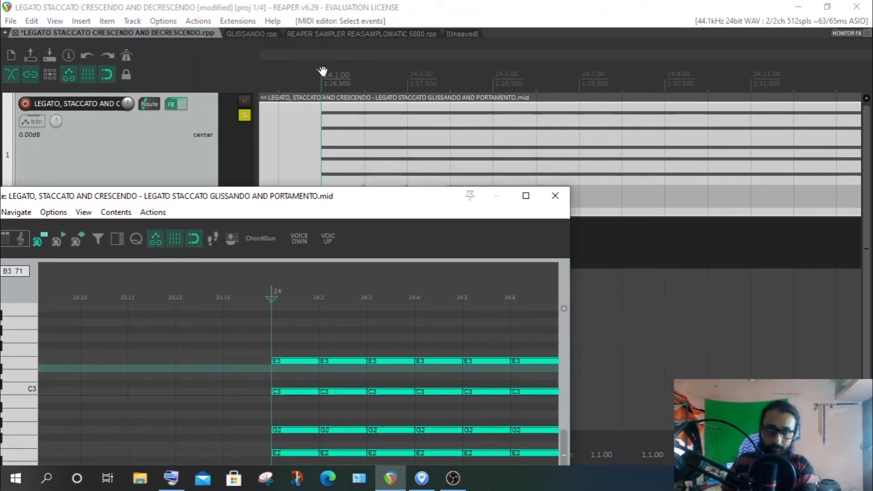
pyautogui.click(318, 297)
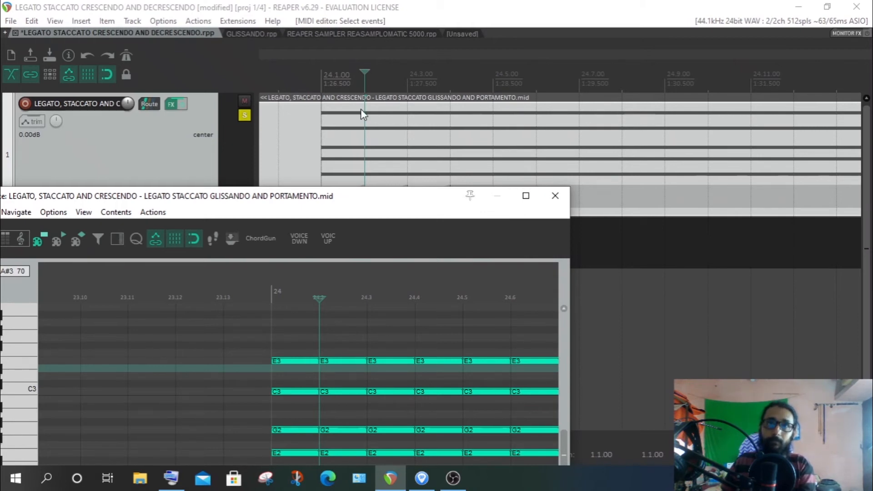
pyautogui.click(367, 298)
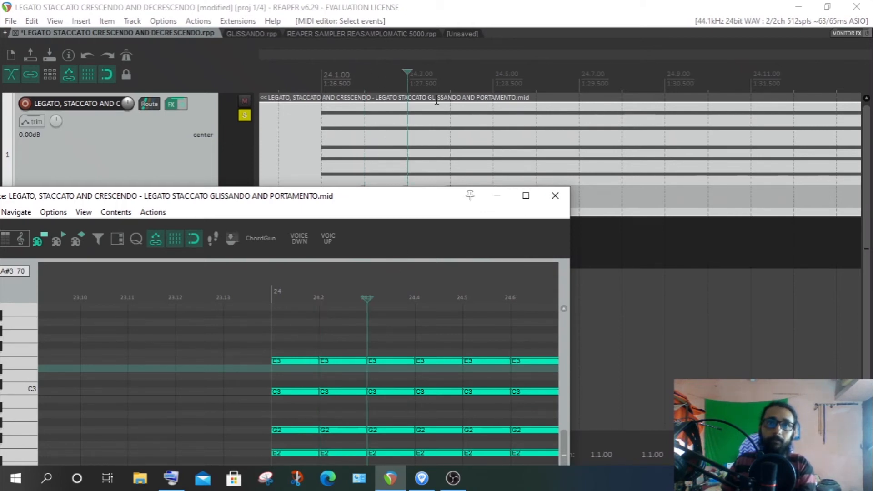
pyautogui.click(417, 298)
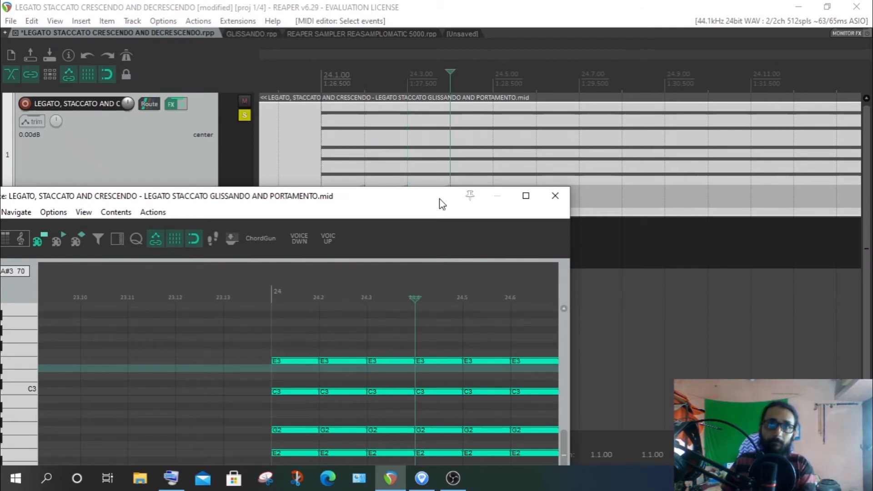
pyautogui.click(469, 299)
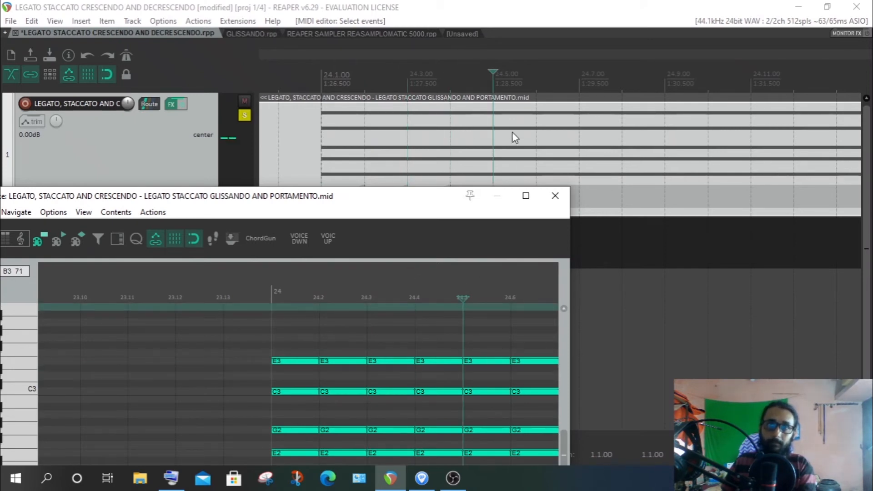
pyautogui.click(555, 195)
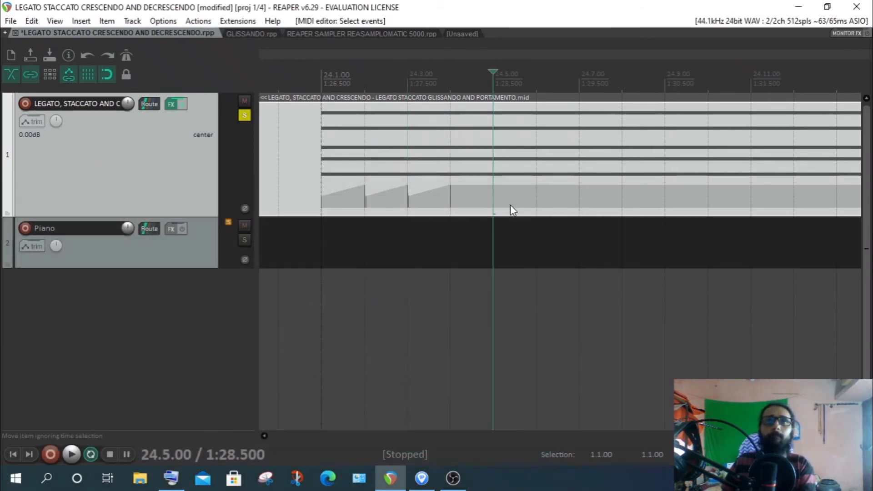
# Reopen the measure 24 item, delete all events in its 07 Volume MSB lane, and close the MIDI editor
pyautogui.doubleClick(431, 145)
pyautogui.doubleClick(367, 197)
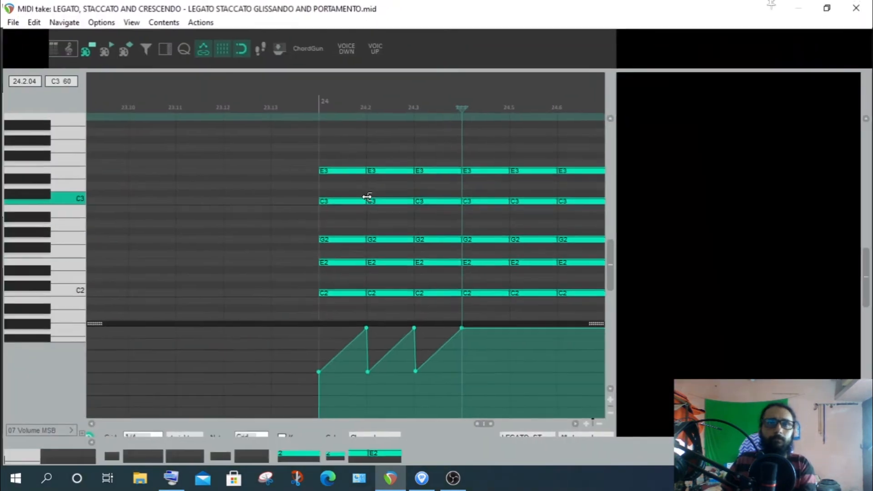
pyautogui.rightClick(304, 370)
pyautogui.click(338, 224)
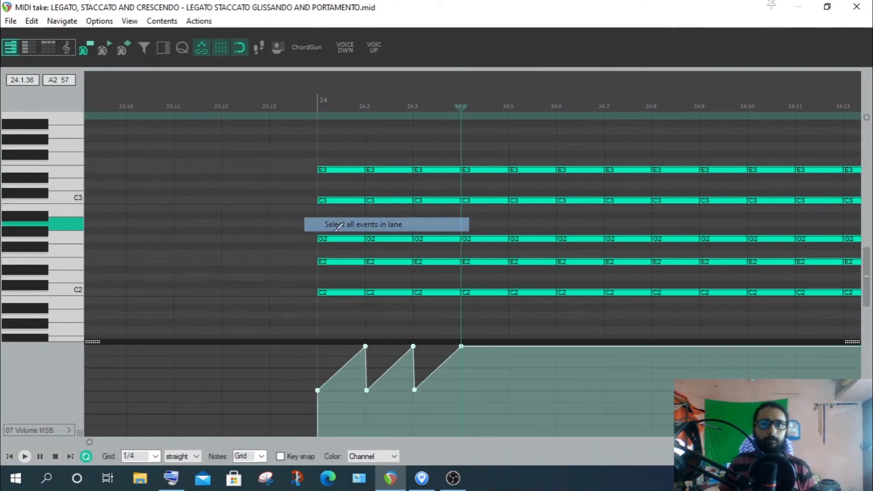
pyautogui.press('Delete')
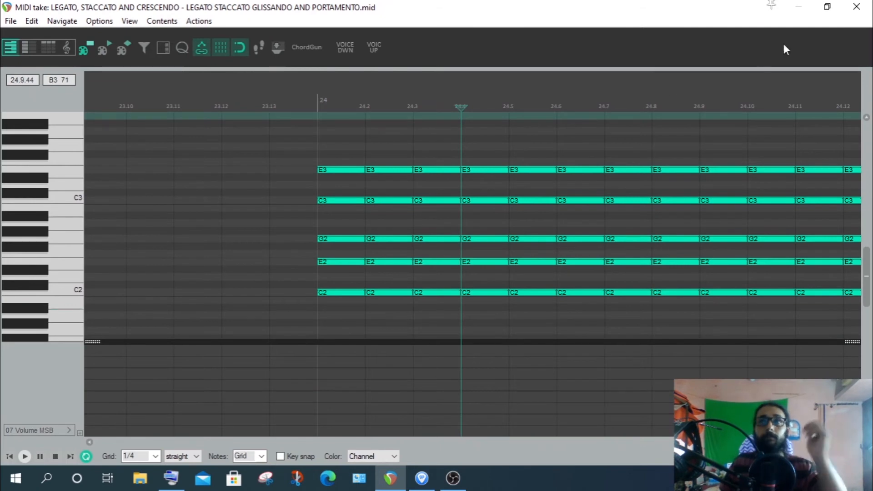
pyautogui.click(856, 7)
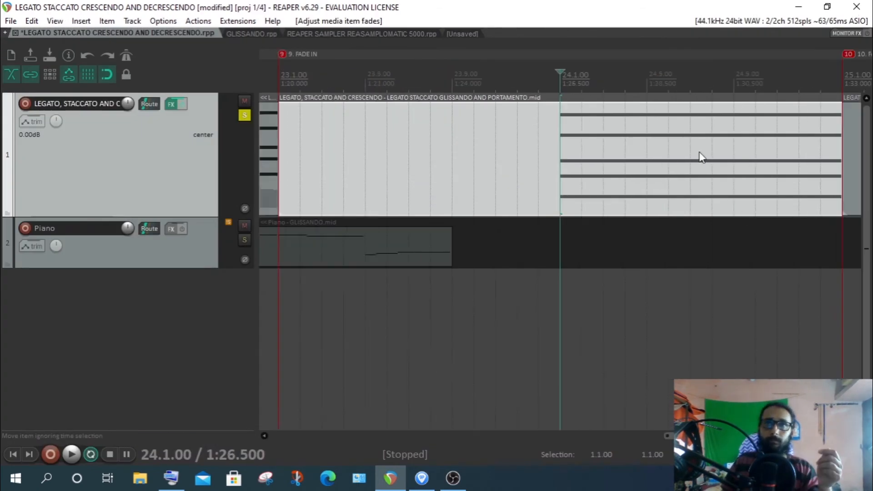
# Show the volume envelope of the LEGATO, STACCATO AND CRESCENDO track
pyautogui.scroll(-1, 700, 156)
pyautogui.scroll(-2, 713, 171)
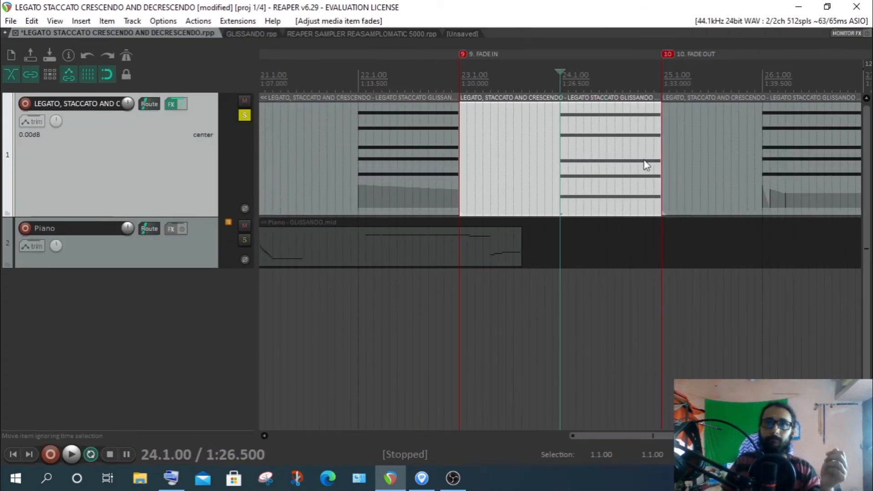
pyautogui.click(615, 155)
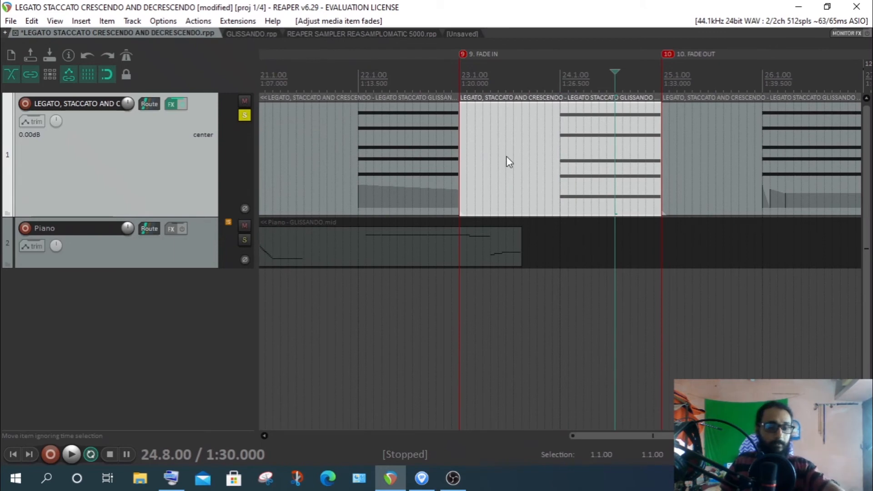
pyautogui.press('v')
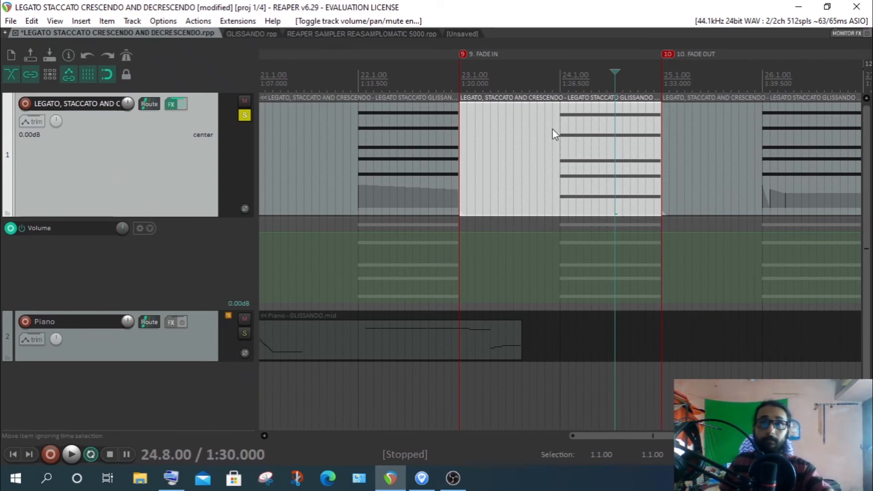
# Add volume envelope points at 24.1.00 and 24.2.00, and lower the first one to -inf dB
pyautogui.click(562, 88)
pyautogui.scroll(5, 608, 136)
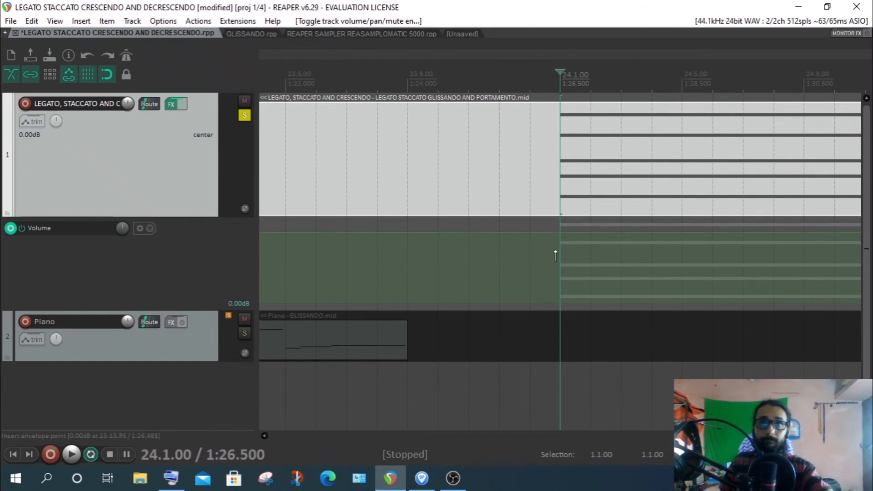
pyautogui.keyDown('shift'); pyautogui.click(579, 232); pyautogui.keyUp('shift')
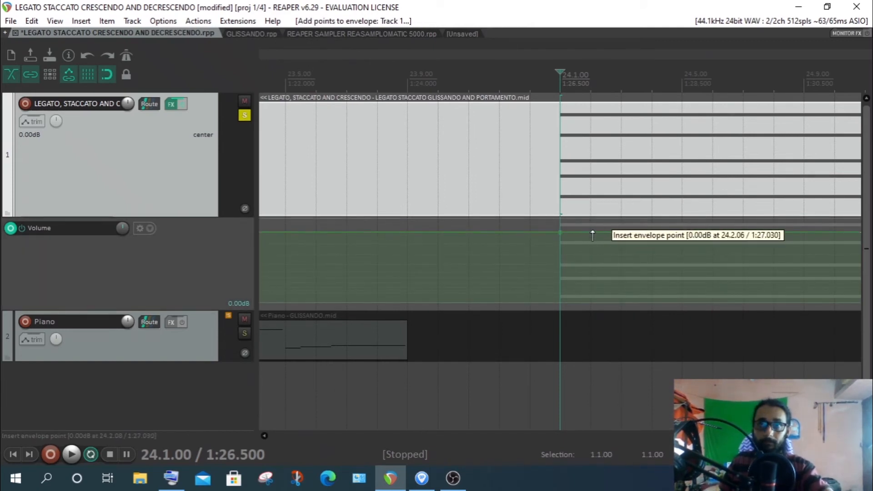
pyautogui.click(591, 233)
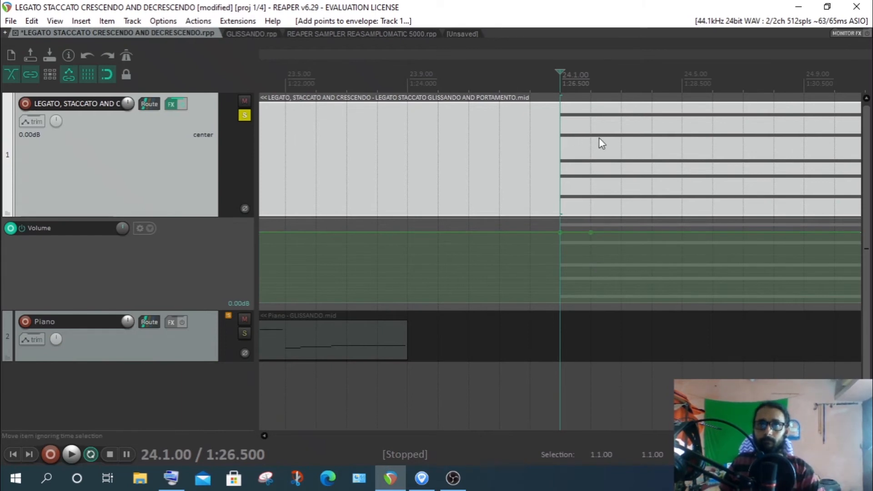
pyautogui.hscroll(3, 490, 436)
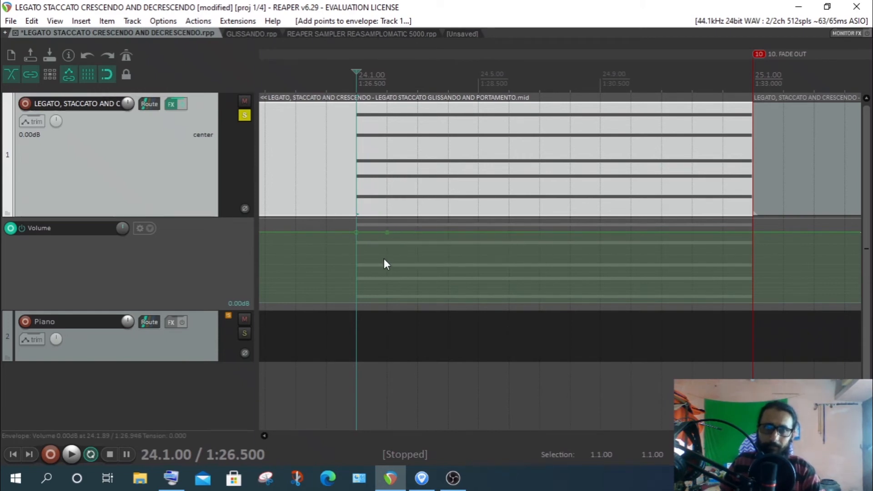
pyautogui.moveTo(357, 233); pyautogui.dragTo(357, 427)
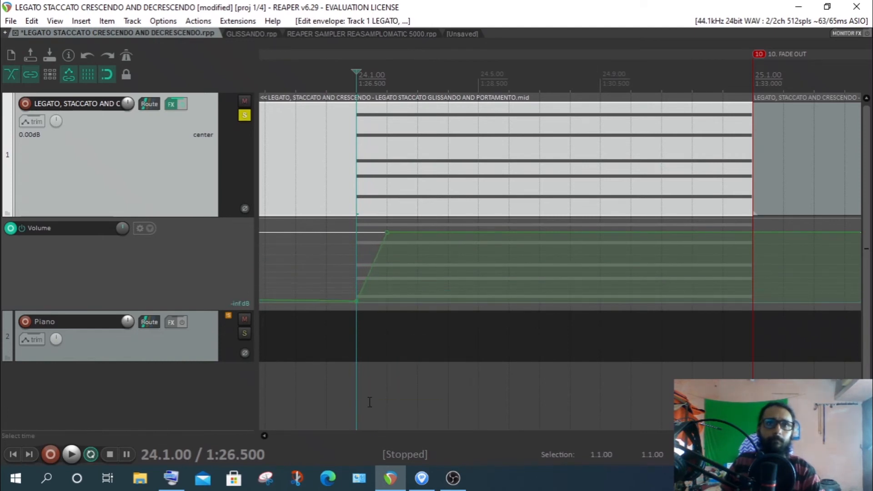
# Add another envelope point, move it to 24.2.00 at -inf dB for a vertical drop, and check its alignment with the edit cursor
pyautogui.keyDown('shift'); pyautogui.click(417, 232); pyautogui.keyUp('shift')
pyautogui.moveTo(415, 229); pyautogui.dragTo(381, 468)
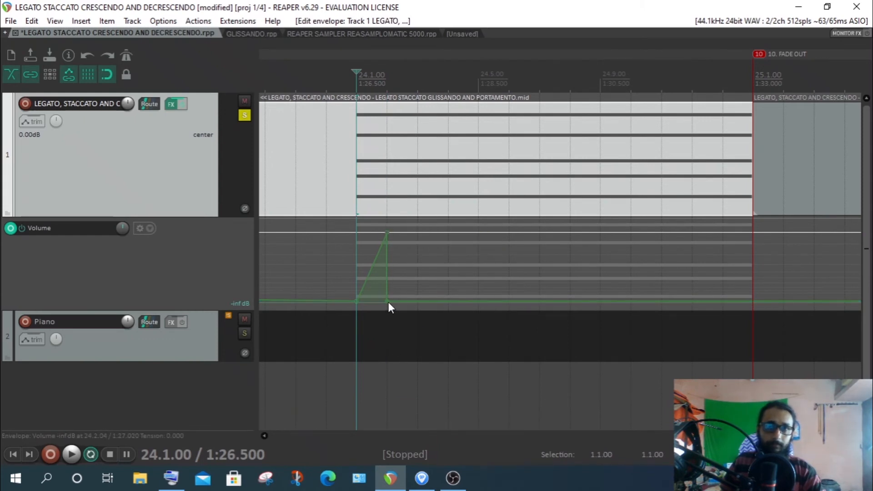
pyautogui.moveTo(385, 300); pyautogui.dragTo(387, 319)
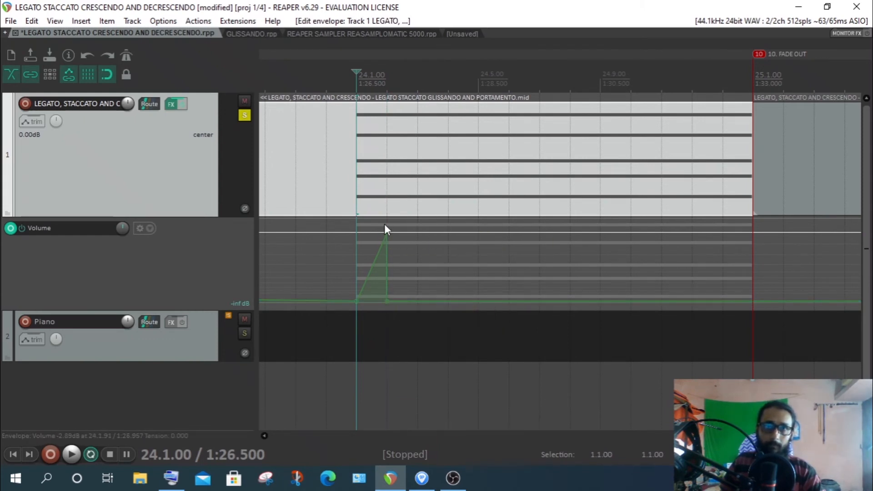
pyautogui.click(389, 100)
pyautogui.scroll(3, 390, 100)
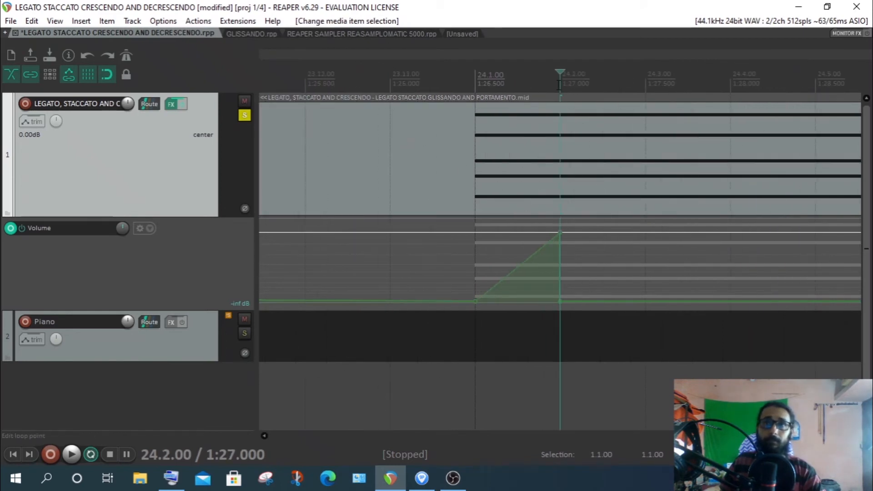
pyautogui.moveTo(562, 68); pyautogui.dragTo(530, 77)
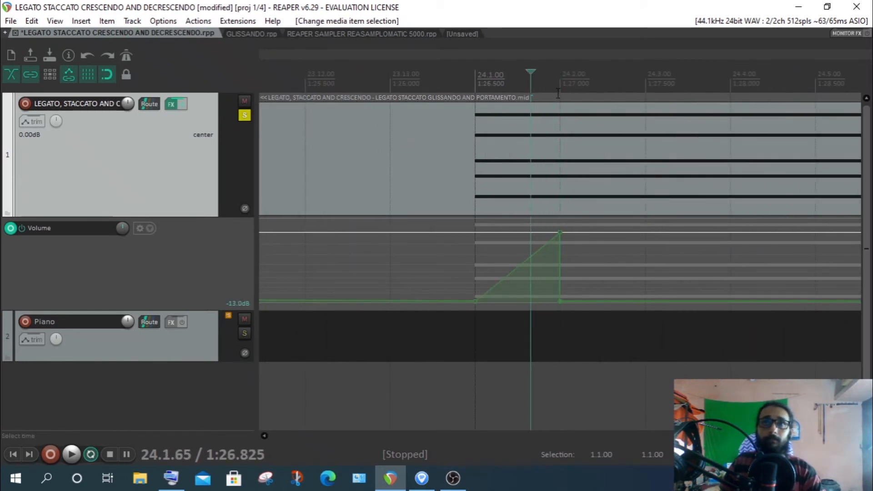
pyautogui.click(557, 82)
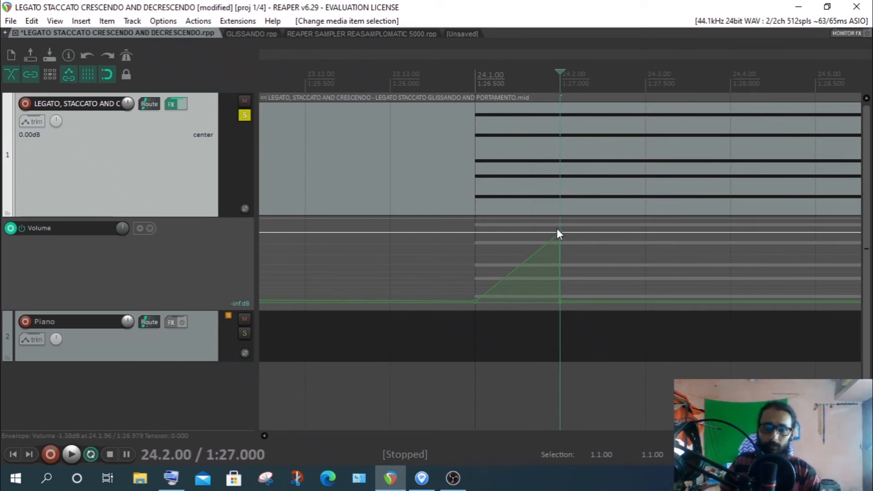
# Add an envelope point at 24.3.00 and raise it to about -0.20 dB to form the second fade-in
pyautogui.scroll(-4, 575, 219)
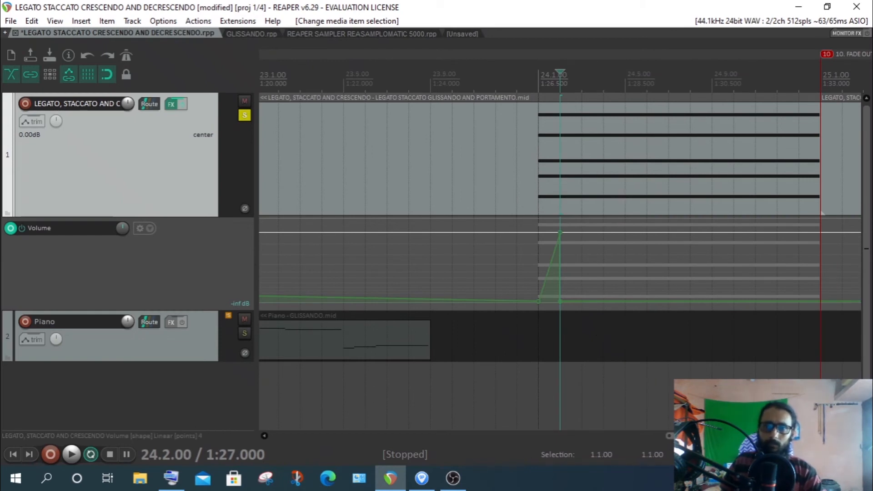
pyautogui.moveTo(705, 436); pyautogui.dragTo(723, 436)
pyautogui.scroll(3, 560, 195)
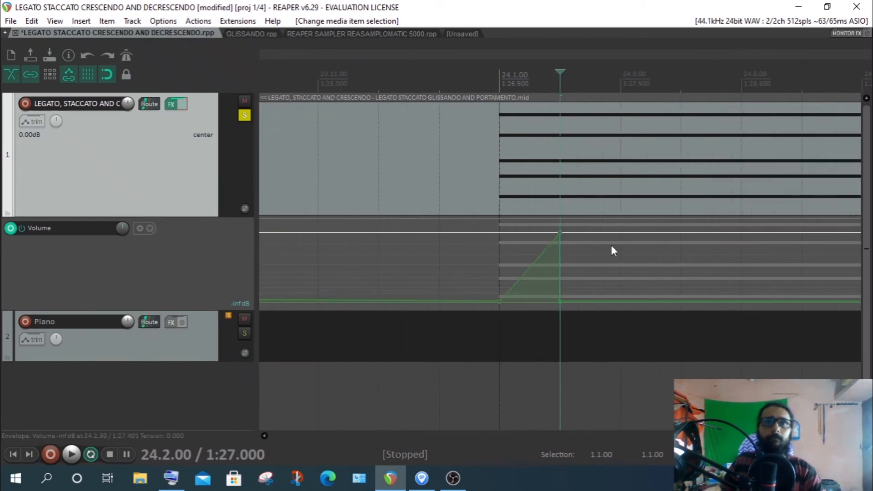
pyautogui.keyDown('shift'); pyautogui.click(601, 300); pyautogui.keyUp('shift')
pyautogui.moveTo(602, 301); pyautogui.dragTo(606, 232)
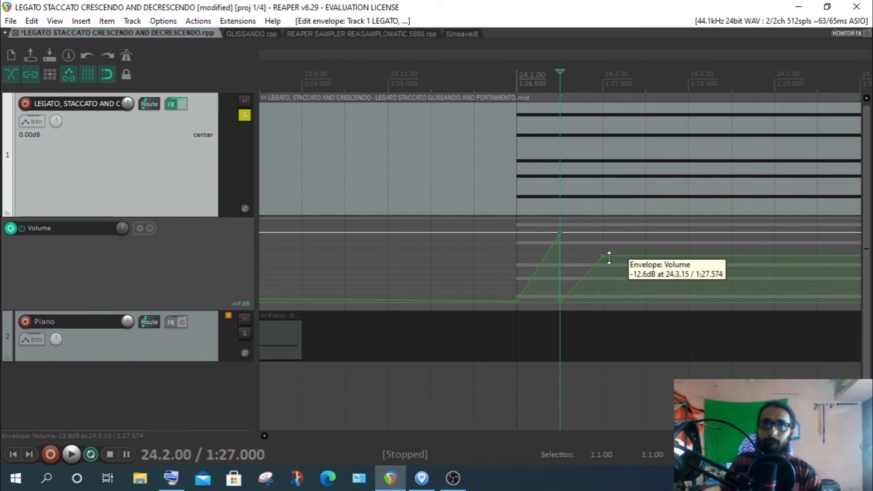
pyautogui.moveTo(603, 255); pyautogui.dragTo(601, 215)
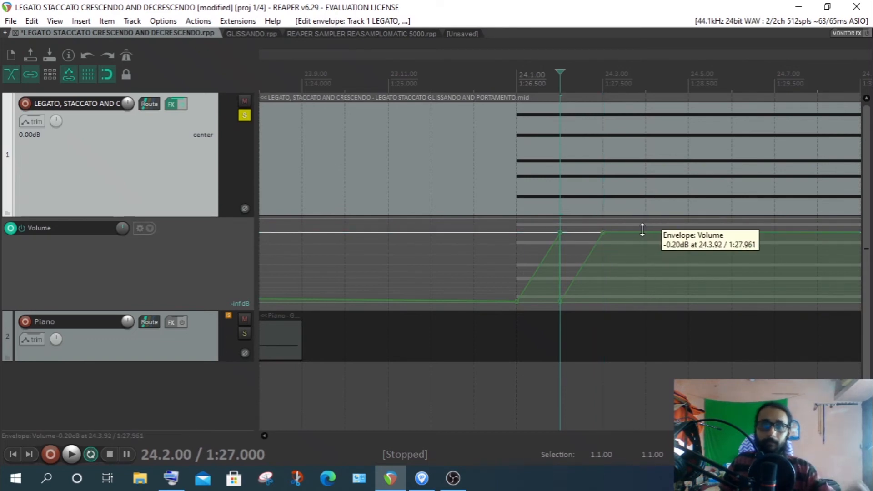
# Add an envelope point at 24.4.00 and move it back to 24.3.00 at -inf dB to end the second ramp vertically
pyautogui.click(642, 232)
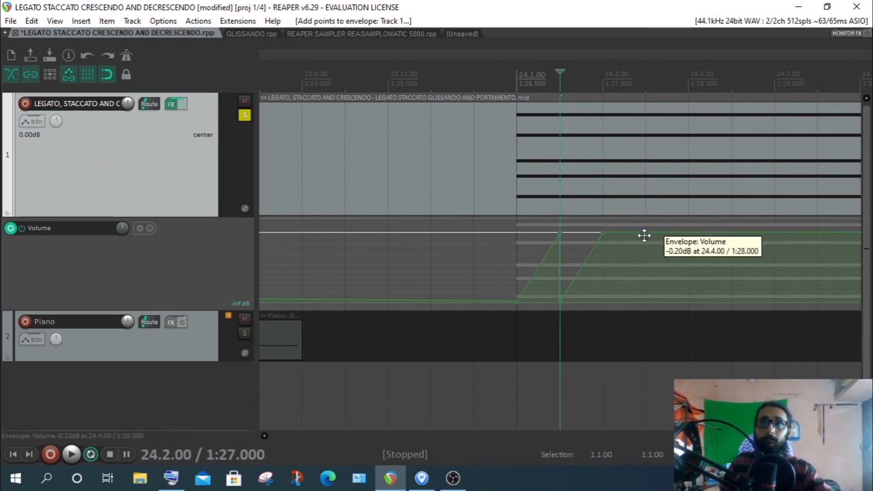
pyautogui.moveTo(642, 232); pyautogui.dragTo(639, 487)
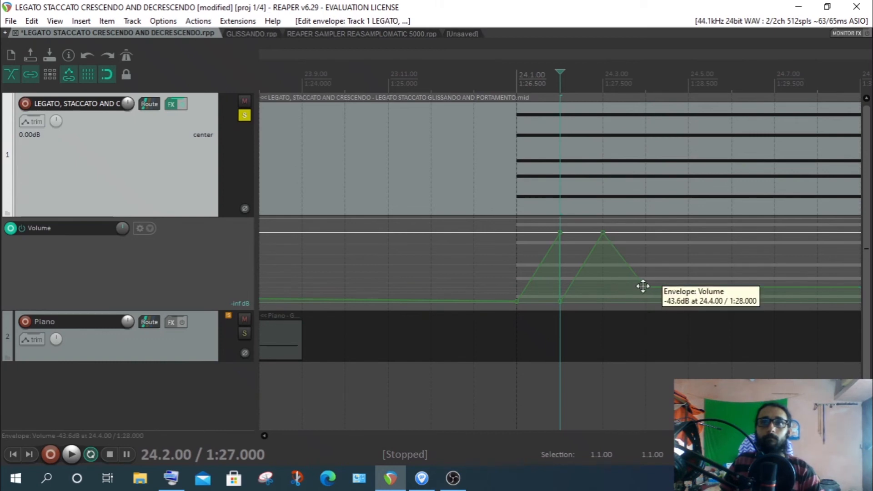
pyautogui.moveTo(642, 287); pyautogui.dragTo(604, 405)
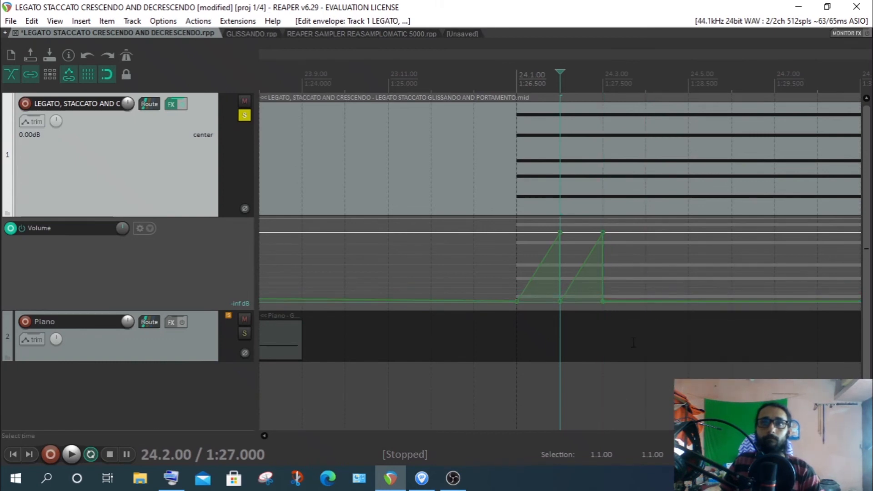
# Add an envelope point at 24.4.00 and raise it to about -0.20 dB to form the third fade-in
pyautogui.click(645, 300)
pyautogui.moveTo(644, 299); pyautogui.dragTo(630, 66)
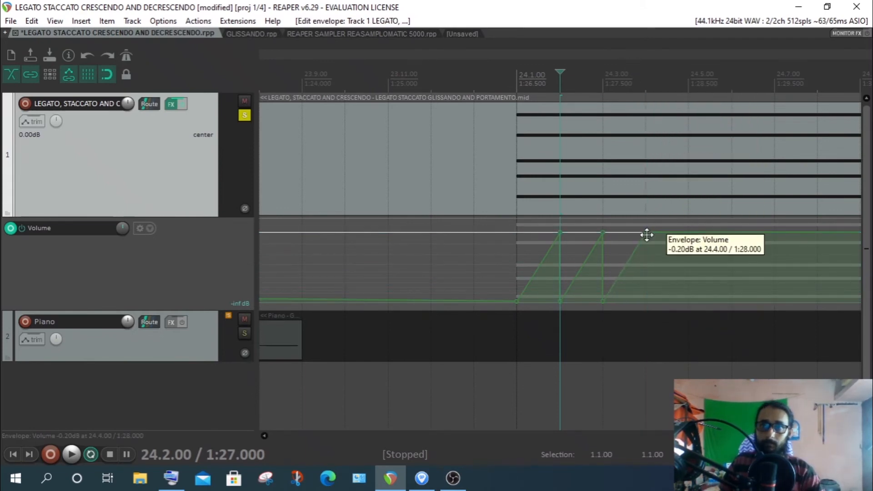
pyautogui.scroll(1, 645, 234)
pyautogui.scroll(1, 646, 234)
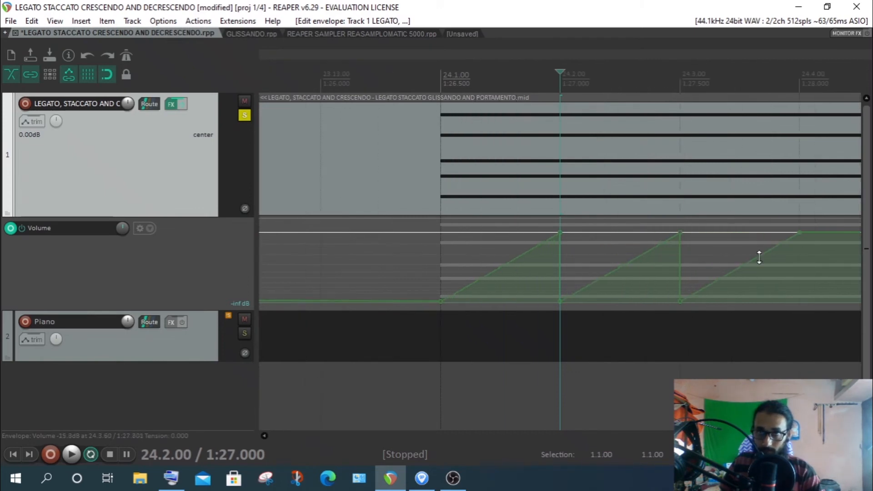
pyautogui.hscroll(3, 546, 251)
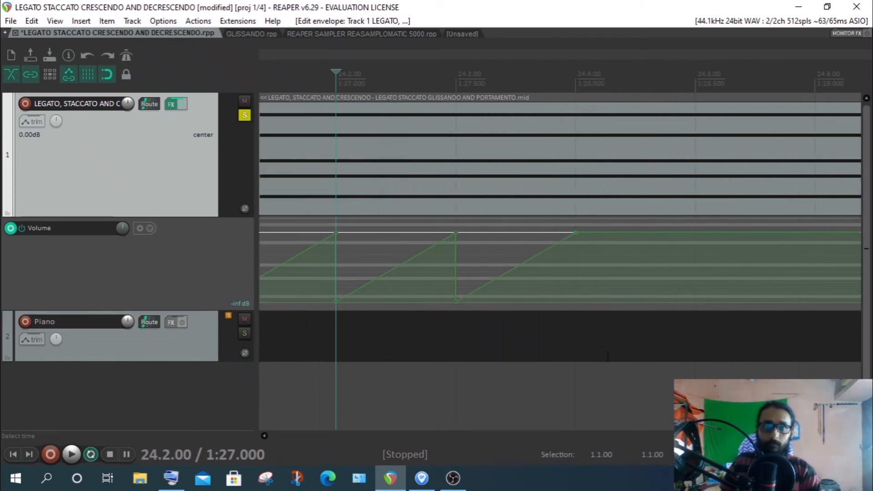
pyautogui.moveTo(577, 234)
pyautogui.mouseDown()
pyautogui.moveTo(579, 255)
pyautogui.moveTo(579, 234)
pyautogui.mouseUp()
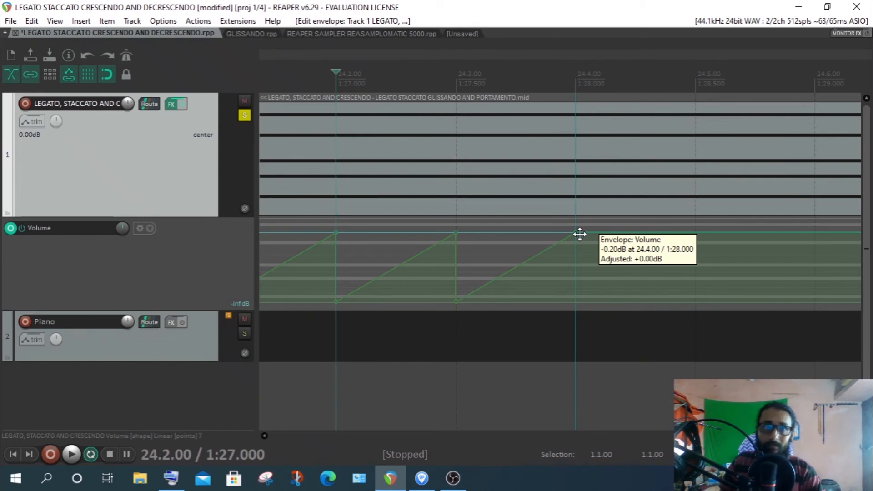
pyautogui.moveTo(579, 234)
pyautogui.mouseDown()
pyautogui.moveTo(571, 248)
pyautogui.moveTo(571, 232)
pyautogui.mouseUp()
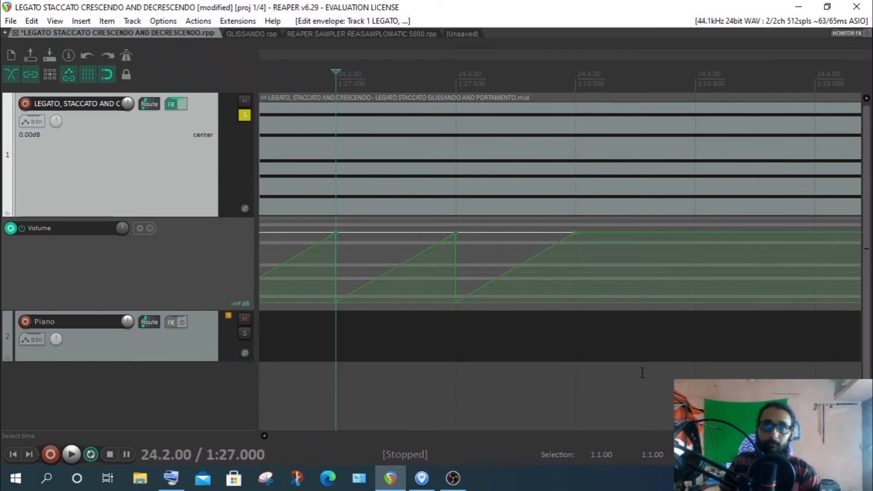
# Open the Track 1 MIDI item in the MIDI editor and place its window beside the bar 24 volume envelope
pyautogui.scroll(-2, 534, 302)
pyautogui.doubleClick(528, 137)
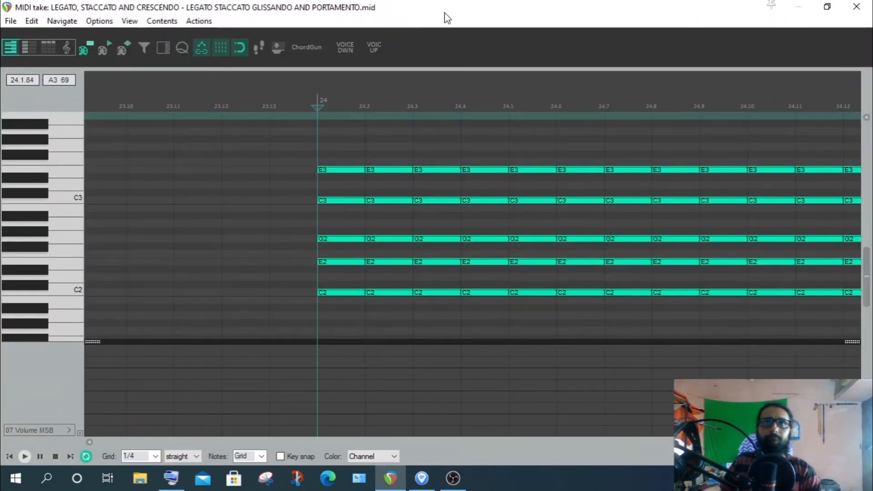
pyautogui.doubleClick(444, 11)
pyautogui.moveTo(429, 213); pyautogui.dragTo(233, 130)
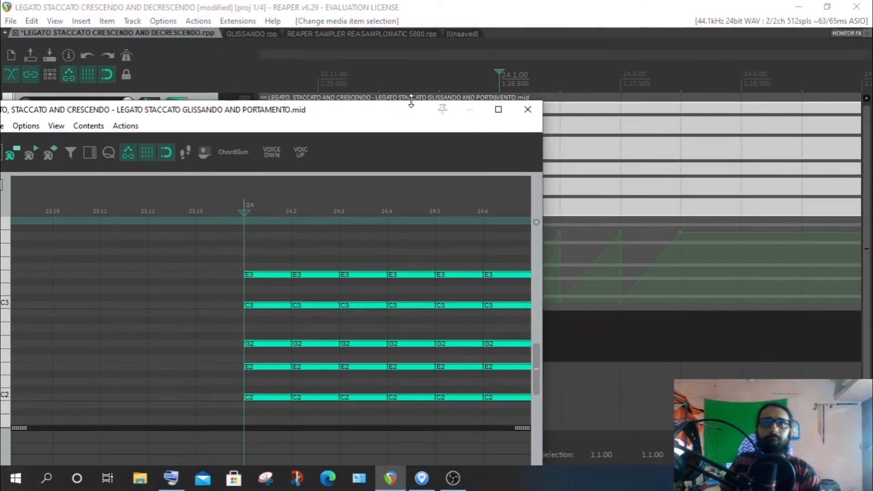
pyautogui.moveTo(369, 120); pyautogui.dragTo(189, 80)
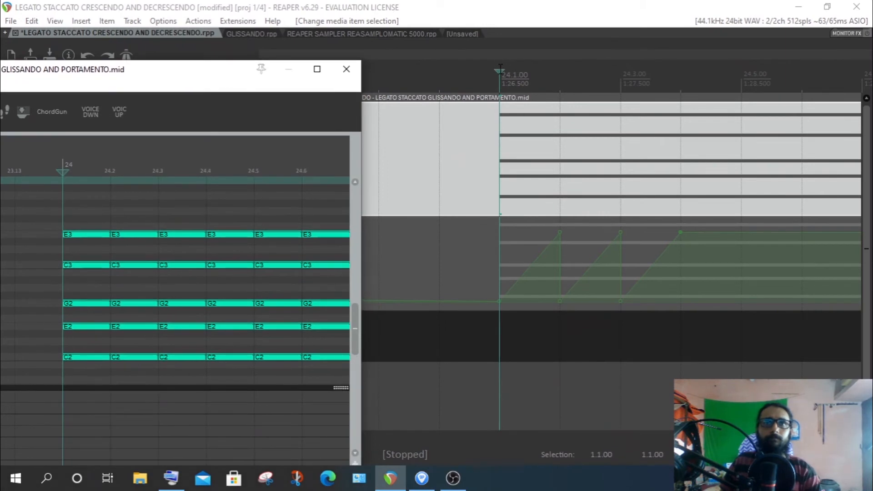
# Mark the first chord from 24.1.00 to 24.2.00 as a time selection, and clear that selection
pyautogui.moveTo(500, 70)
pyautogui.mouseDown()
pyautogui.moveTo(502, 86)
pyautogui.moveTo(548, 80)
pyautogui.mouseUp()
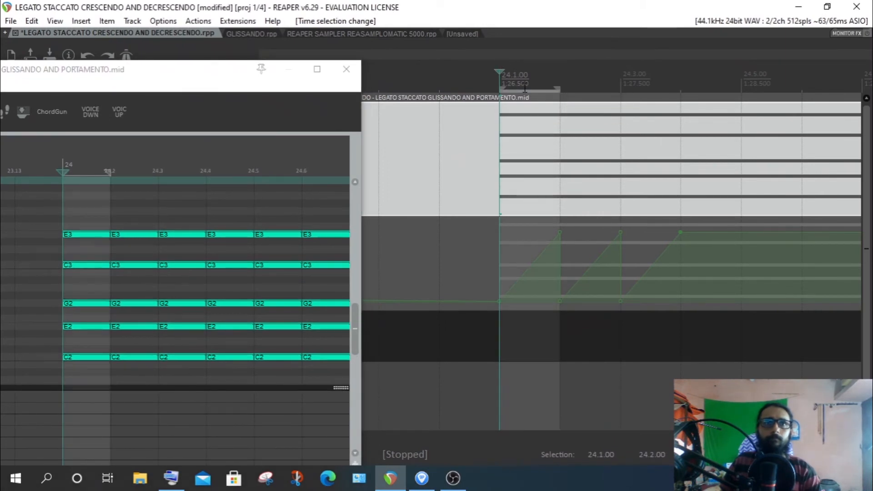
pyautogui.rightClick(525, 88)
pyautogui.click(546, 8)
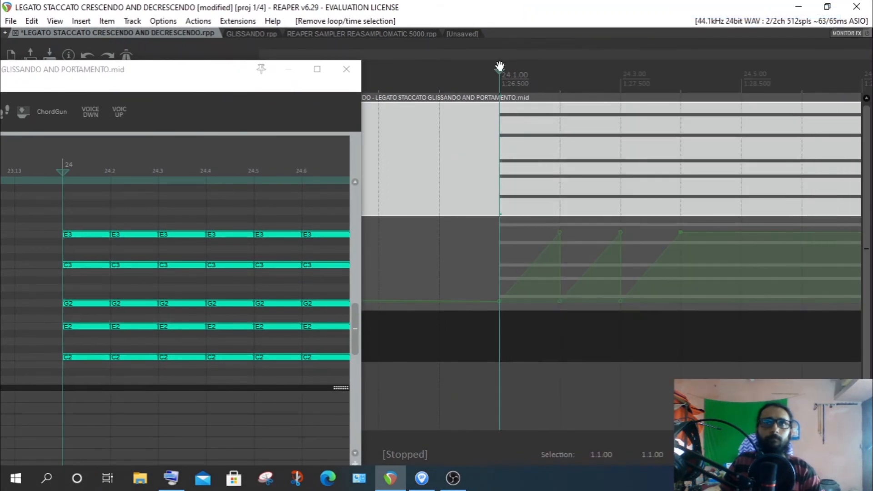
# Look over the bar 24 chords alongside the arrangement, and close the MIDI editor
pyautogui.moveTo(497, 70); pyautogui.dragTo(711, 90)
pyautogui.scroll(-2, 563, 185)
pyautogui.scroll(-2, 563, 184)
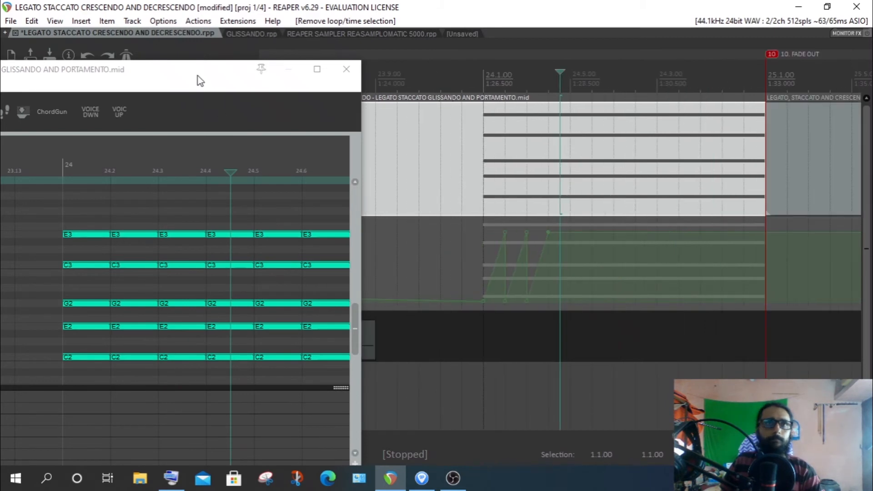
pyautogui.moveTo(200, 81); pyautogui.dragTo(249, 62)
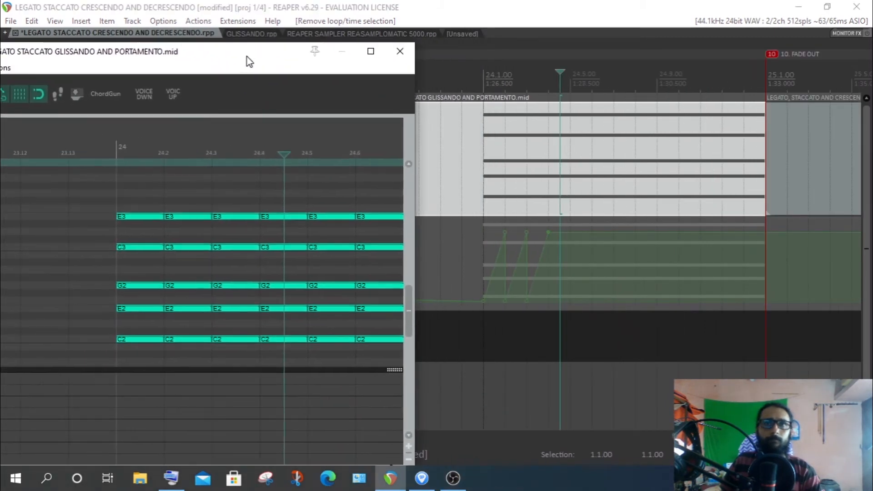
pyautogui.click(402, 56)
# Raise the three low Volume envelope points at 24.1.00, 24.2.00 and 24.3.00 to about -18 dB
pyautogui.scroll(3, 514, 231)
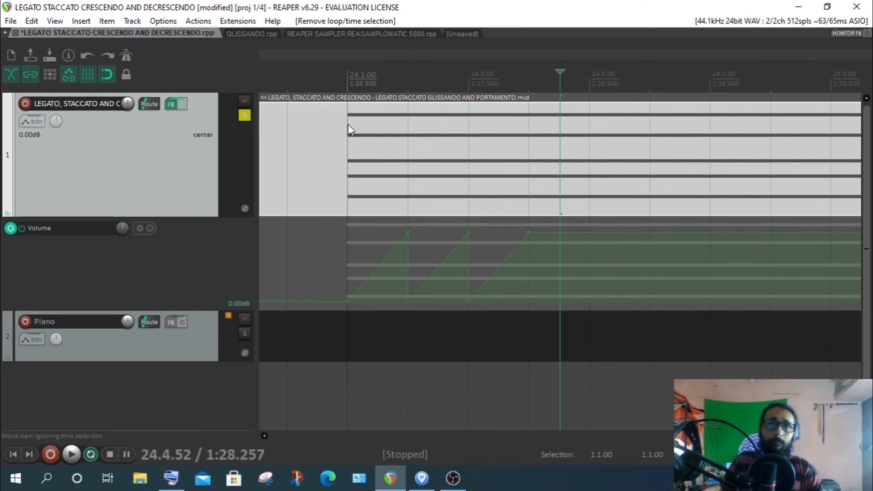
pyautogui.click(351, 78)
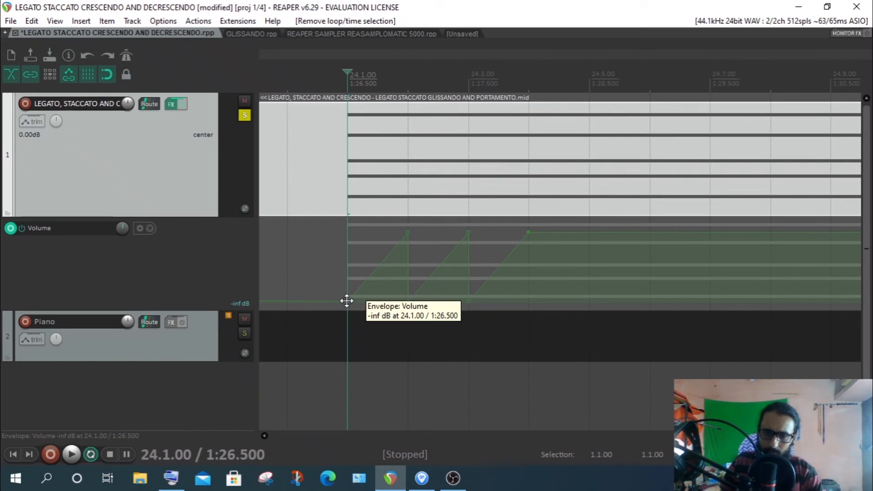
pyautogui.moveTo(347, 300); pyautogui.dragTo(355, 125)
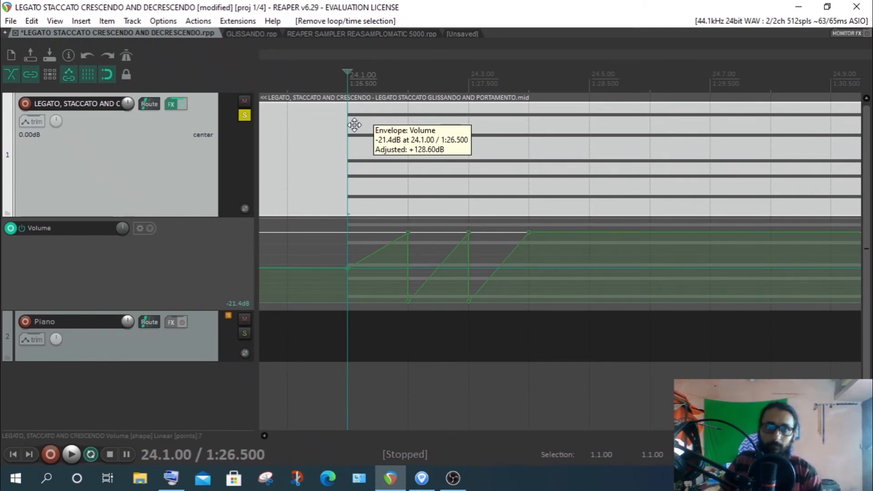
pyautogui.moveTo(354, 124)
pyautogui.mouseDown()
pyautogui.moveTo(356, 134)
pyautogui.moveTo(357, 94)
pyautogui.moveTo(358, 117)
pyautogui.mouseUp()
pyautogui.moveTo(406, 300); pyautogui.dragTo(417, 110)
pyautogui.scroll(2, 414, 194)
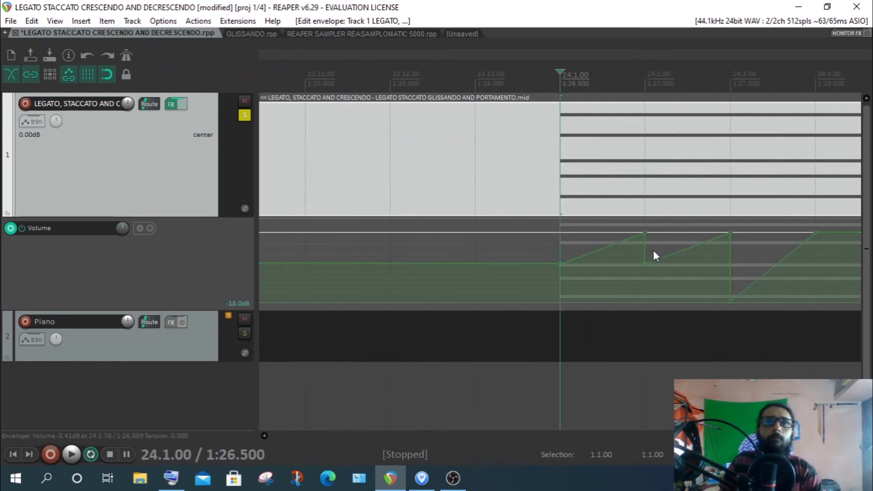
pyautogui.scroll(-2, 768, 299)
pyautogui.moveTo(682, 302); pyautogui.dragTo(686, 129)
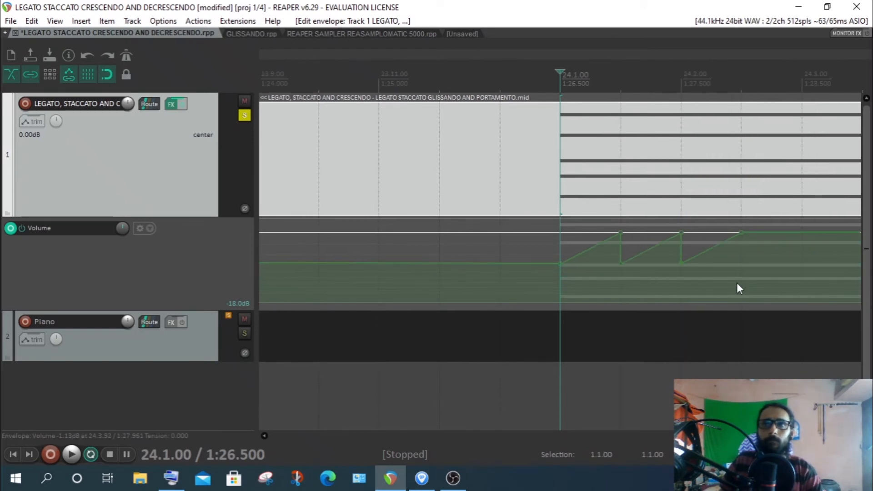
pyautogui.moveTo(682, 263); pyautogui.dragTo(684, 264)
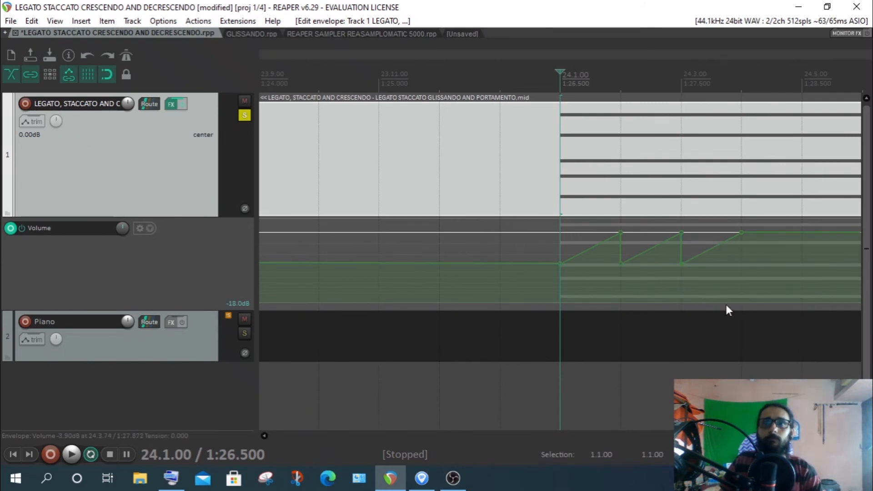
# Play the adjusted fade-in chords twice, starting from 23.13.03 and stopping after each pass
pyautogui.scroll(-2, 717, 216)
pyautogui.scroll(2, 836, 255)
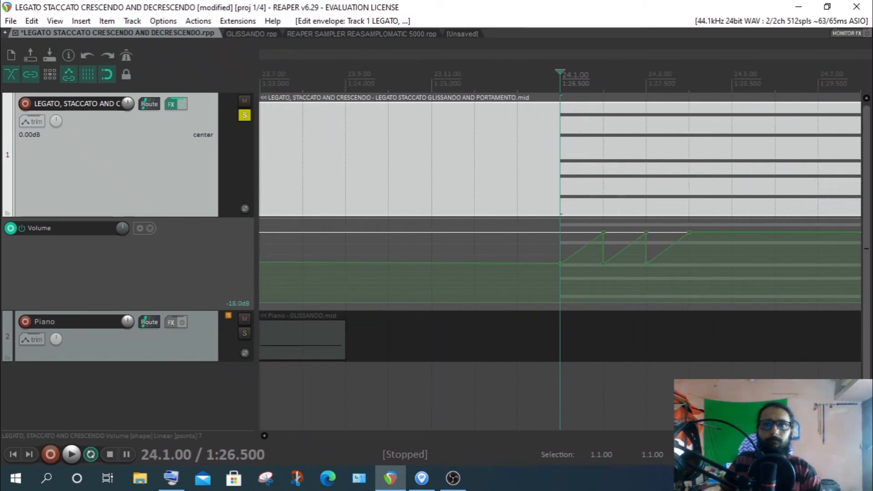
pyautogui.hscroll(4, 559, 254)
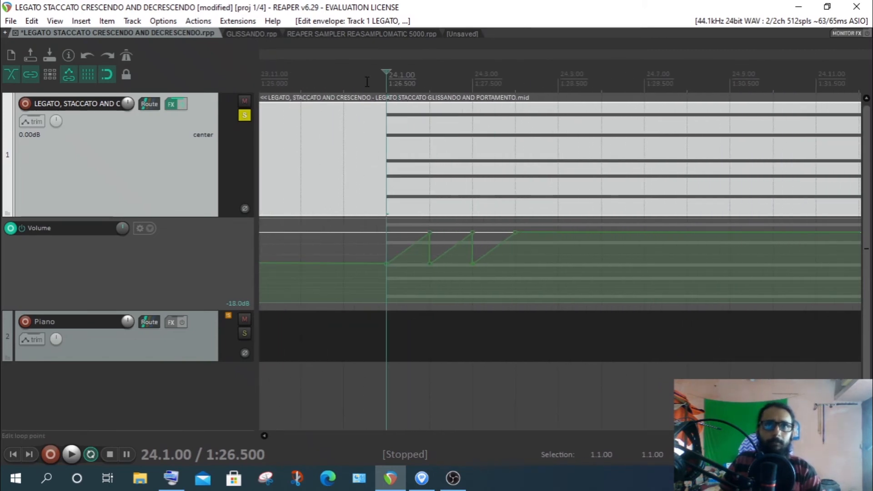
pyautogui.click(344, 68)
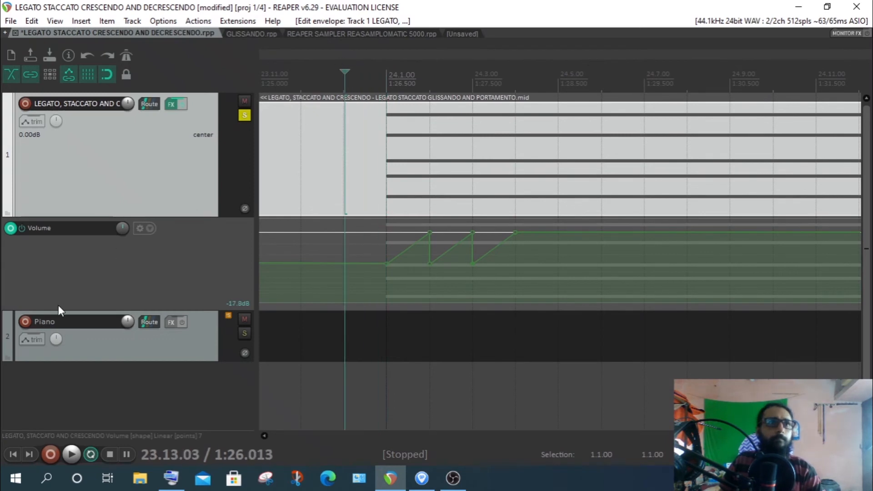
pyautogui.click(72, 456)
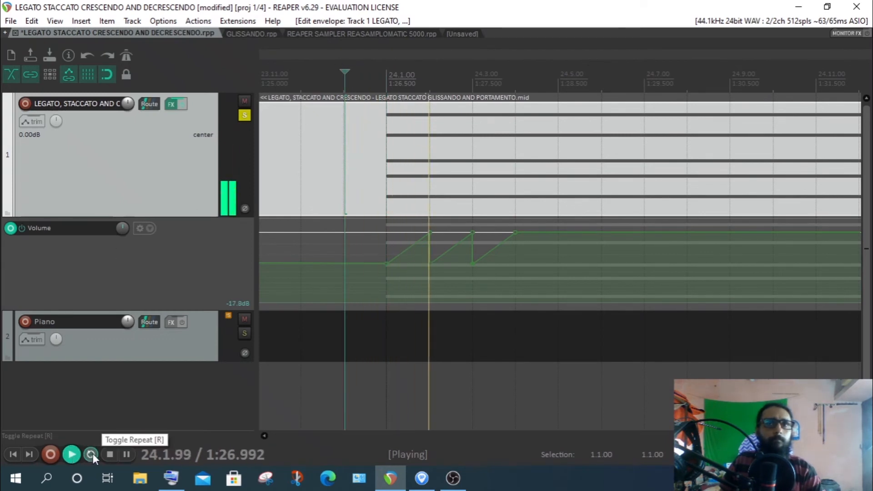
pyautogui.click(109, 453)
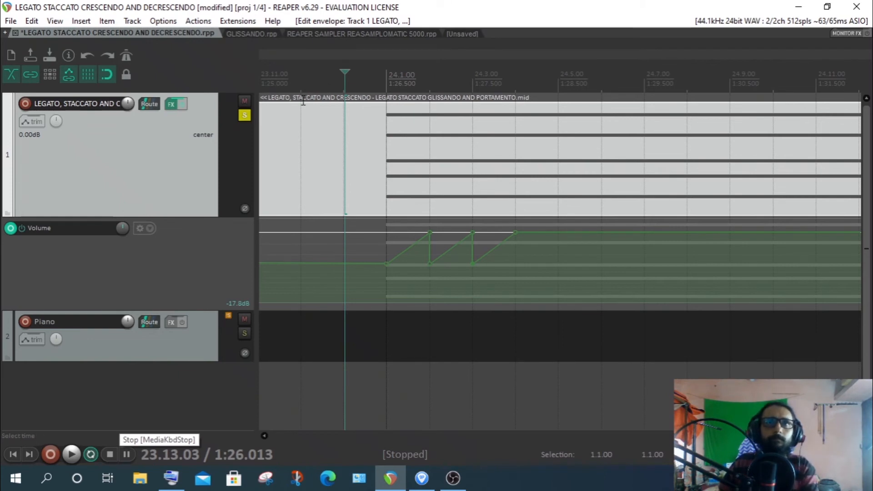
pyautogui.click(71, 455)
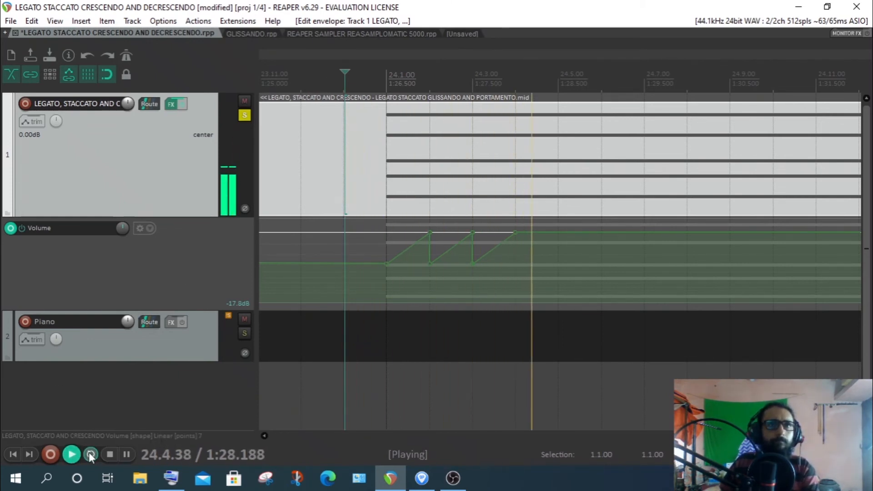
pyautogui.click(110, 454)
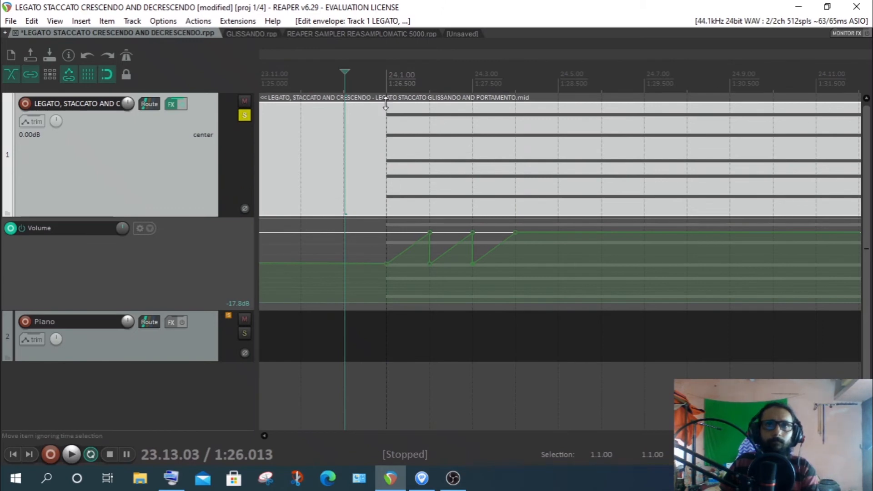
# Move the edit cursor to just before 24.1.00 and listen to the fade-in chords from there
pyautogui.click(382, 79)
pyautogui.moveTo(387, 70); pyautogui.dragTo(385, 70)
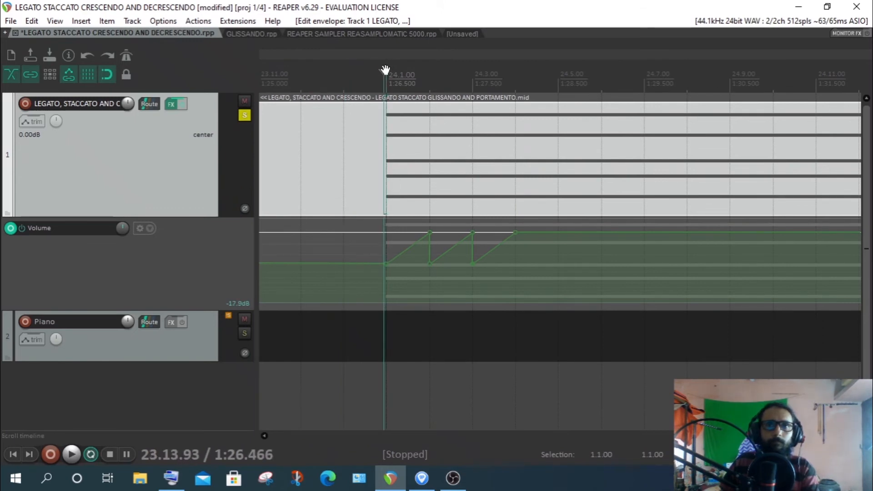
pyautogui.click(76, 454)
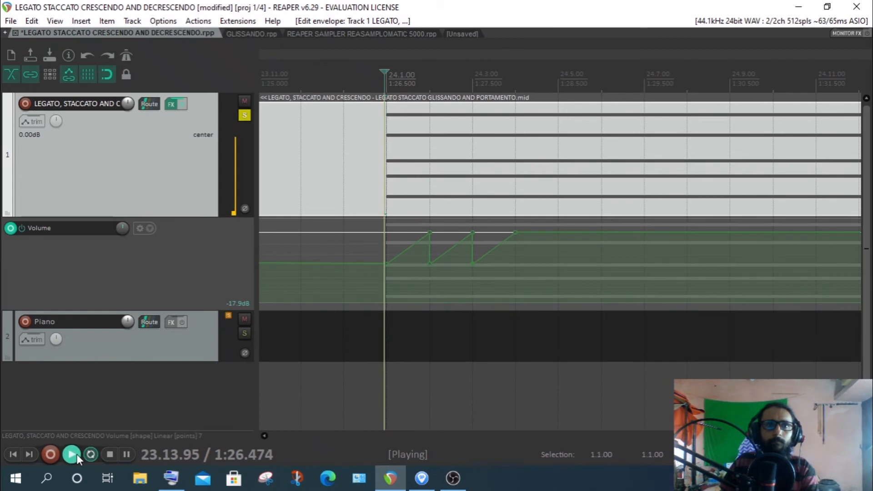
pyautogui.click(114, 454)
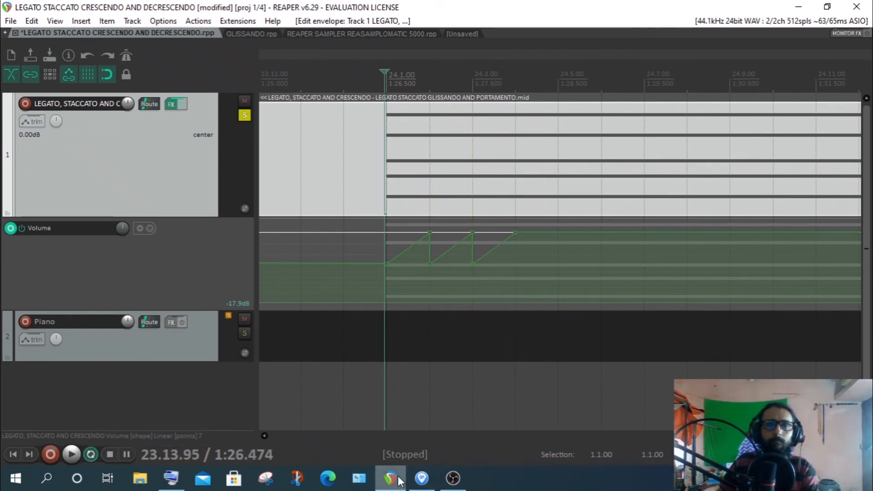
# Switch to Guitar Pro 7 to play the "9. FADE IN" section, and return to REAPER to replay its version for comparison
pyautogui.click(422, 478)
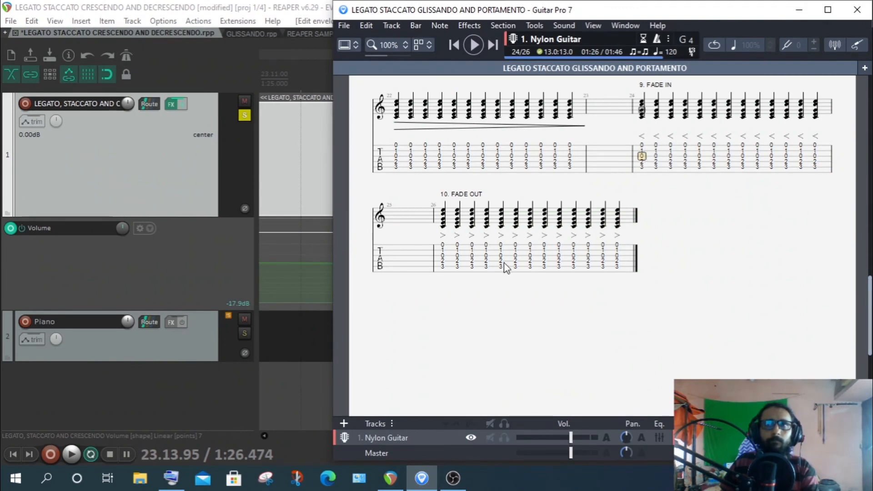
pyautogui.click(474, 45)
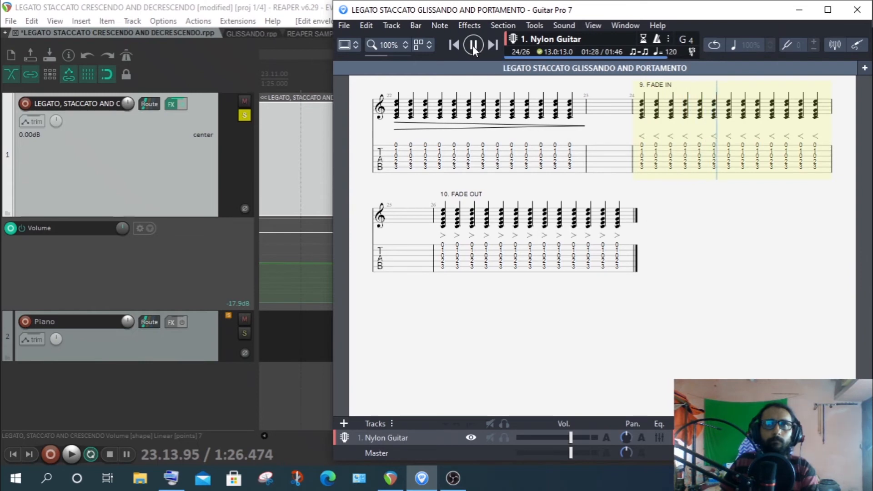
pyautogui.click(294, 8)
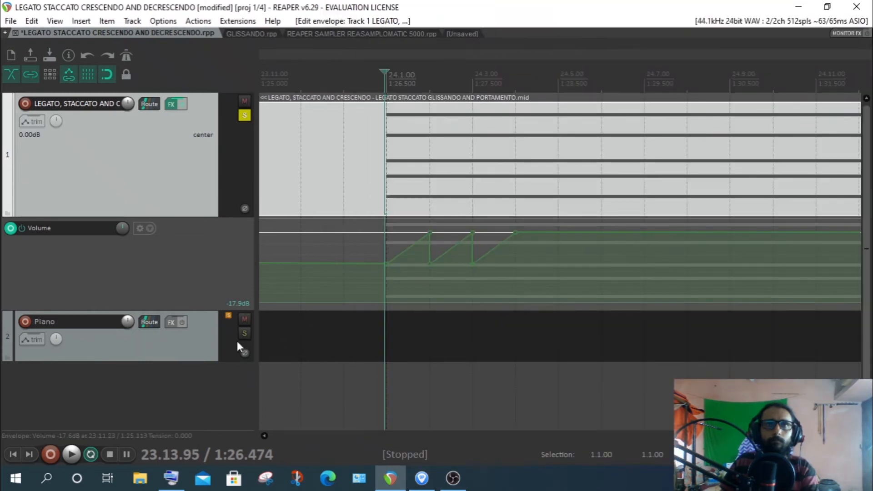
pyautogui.click(66, 455)
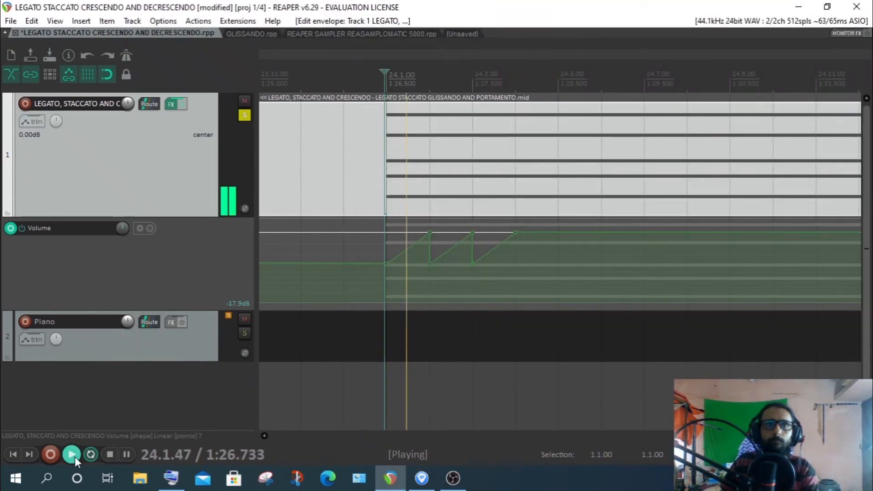
pyautogui.click(108, 457)
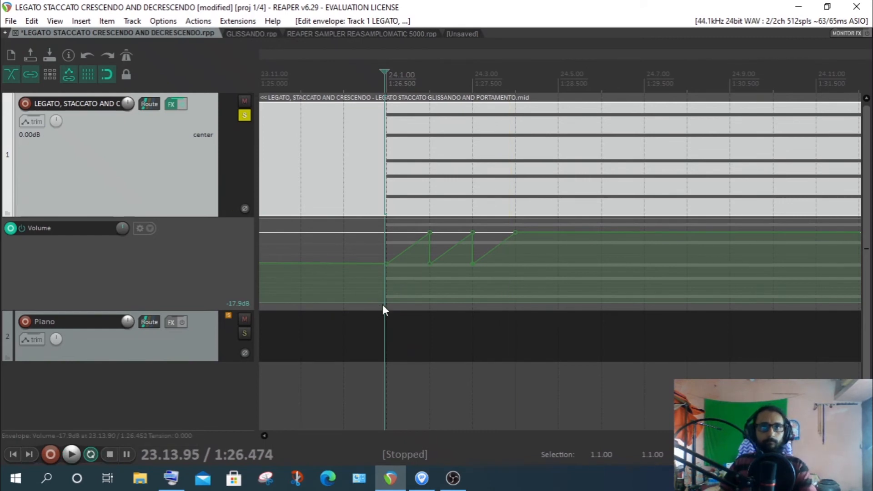
# Move the edit cursor to about 23.13.67 and play the fade-in chords from that position
pyautogui.click(348, 81)
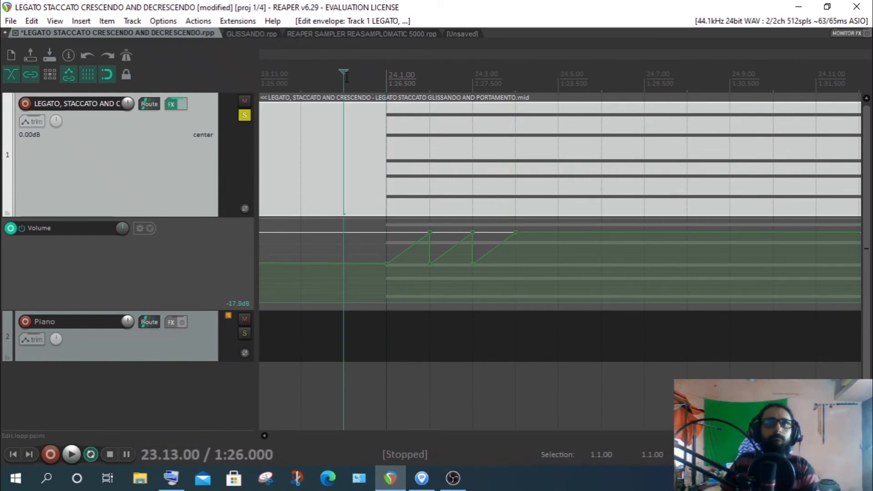
pyautogui.moveTo(343, 71); pyautogui.dragTo(371, 87)
pyautogui.click(71, 454)
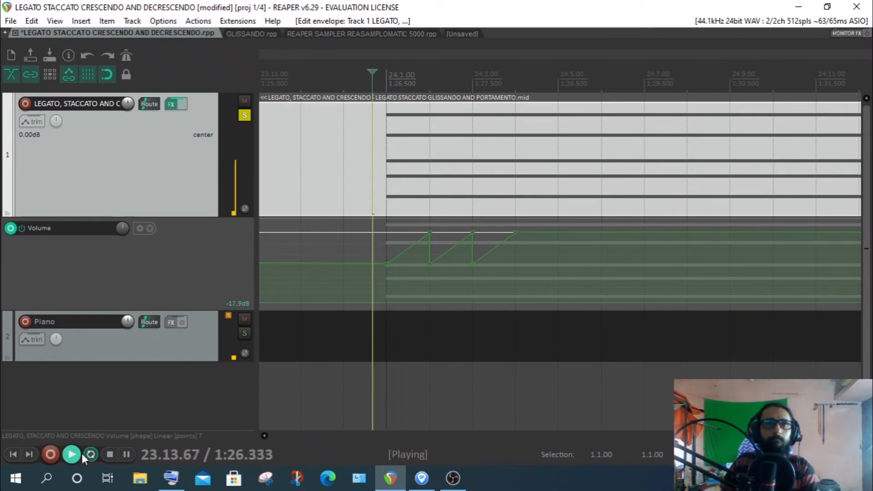
pyautogui.click(110, 454)
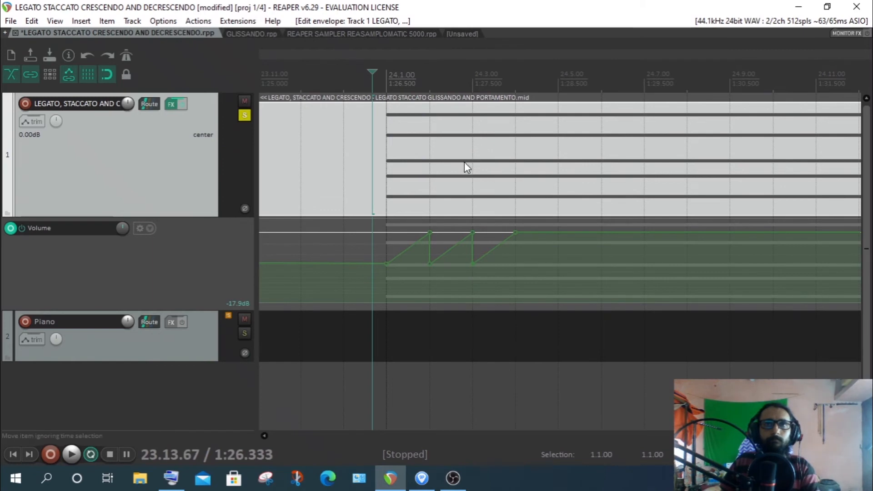
# Place the edit cursor at 24.2.00 and examine the Volume envelope's vertical drop there up close
pyautogui.click(428, 89)
pyautogui.scroll(5, 480, 127)
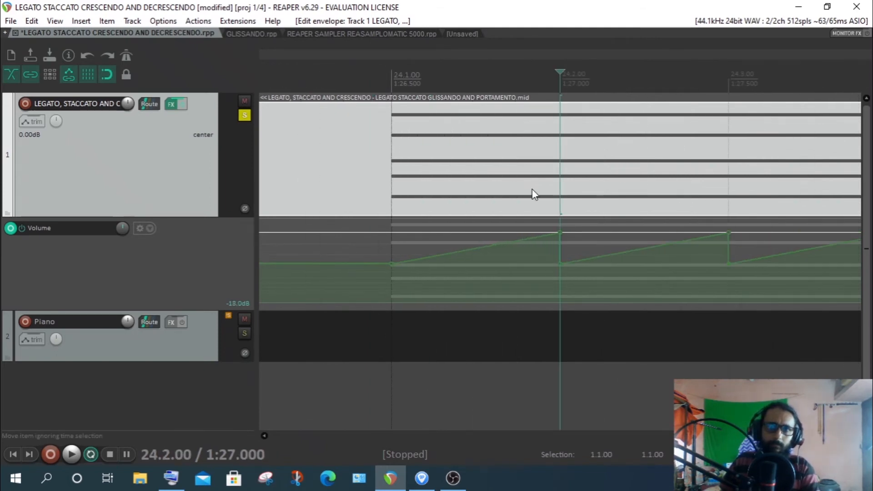
pyautogui.scroll(3, 541, 200)
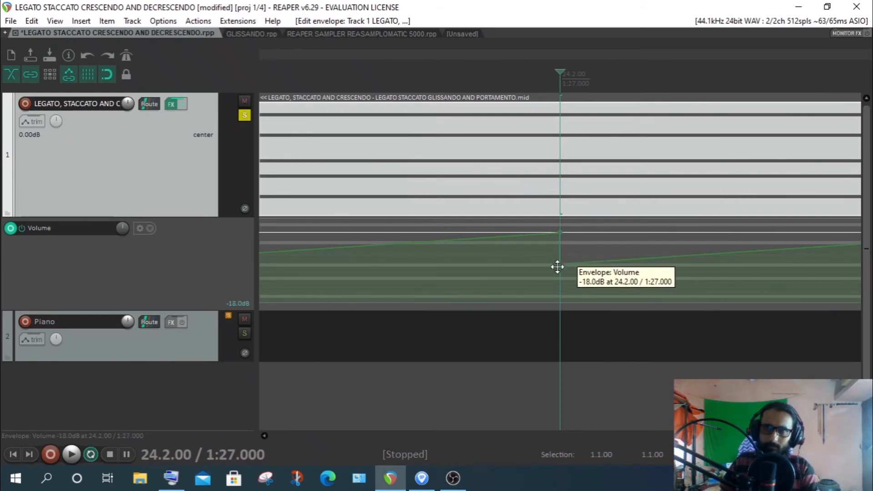
pyautogui.scroll(-3, 603, 269)
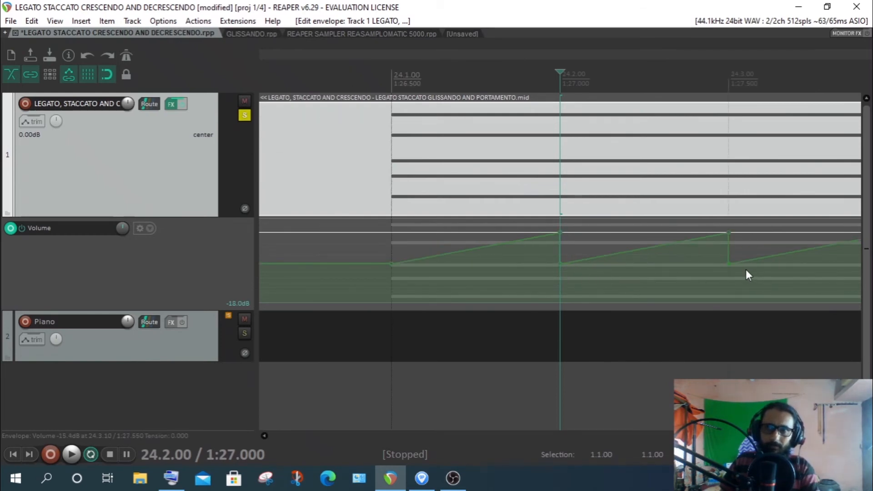
pyautogui.scroll(-3, 738, 269)
pyautogui.scroll(3, 682, 263)
pyautogui.scroll(3, 662, 265)
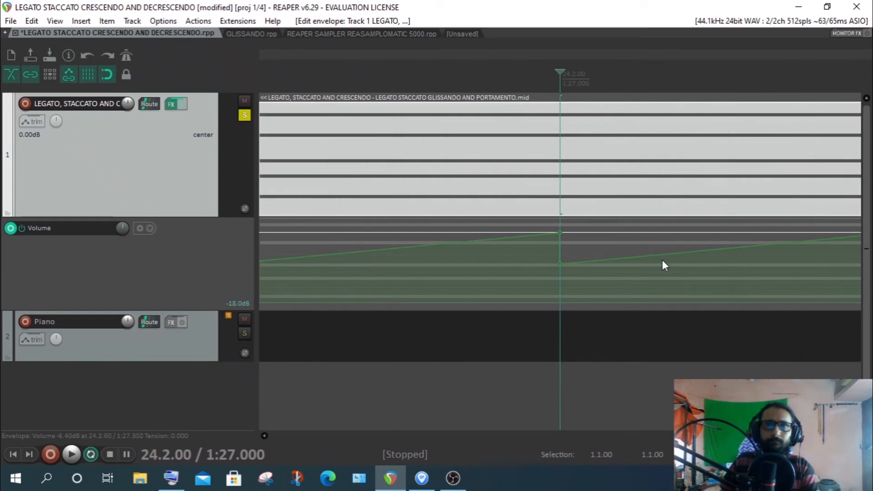
# Shift the Volume envelope's peak points at 24.2.00 and 24.3.00 slightly earlier so each drop becomes a short slope
pyautogui.scroll(-3, 560, 261)
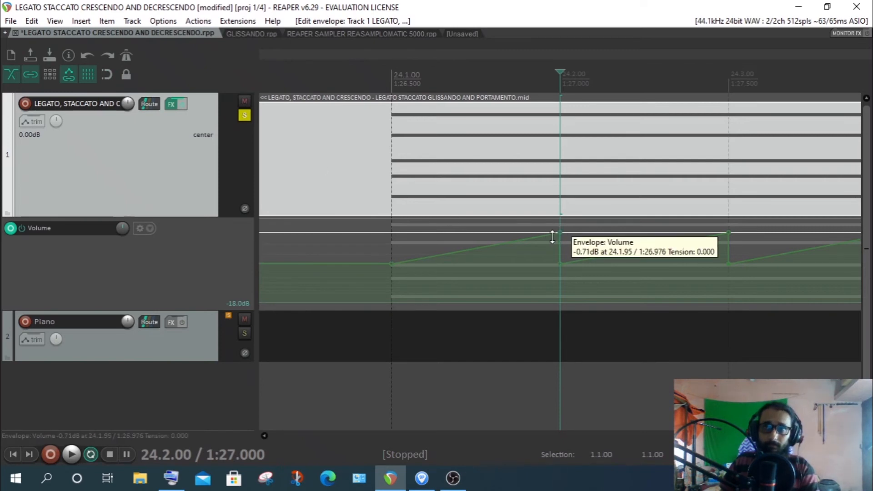
pyautogui.moveTo(560, 232); pyautogui.dragTo(548, 232)
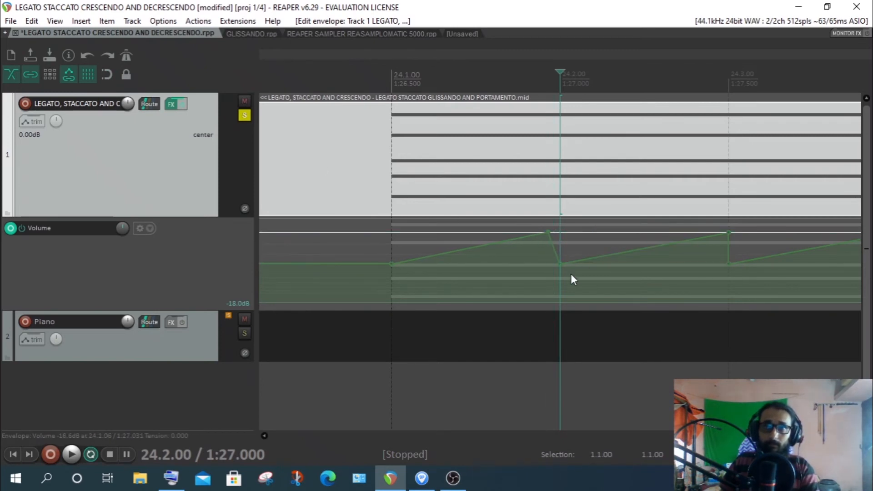
pyautogui.moveTo(727, 232); pyautogui.dragTo(717, 230)
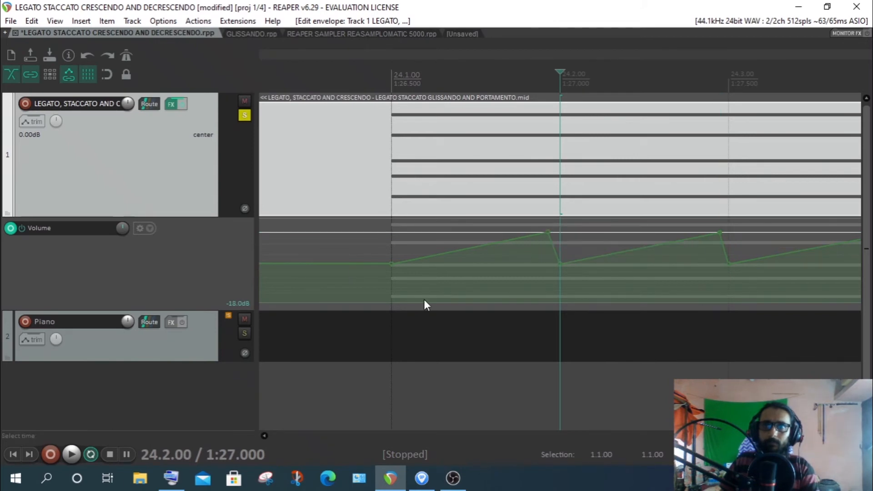
# Place the edit cursor at 24.1.00 and listen twice to the start of the reshaped fade-in chords
pyautogui.scroll(-2, 363, 177)
pyautogui.click(440, 85)
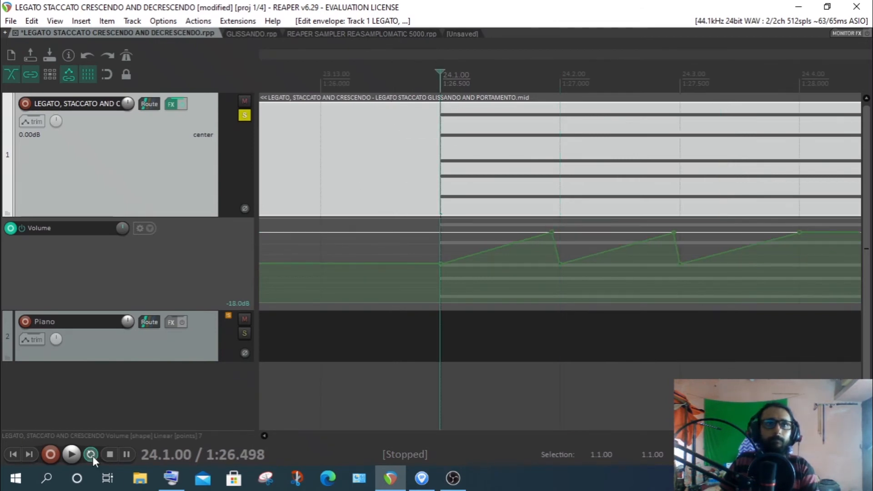
pyautogui.click(73, 453)
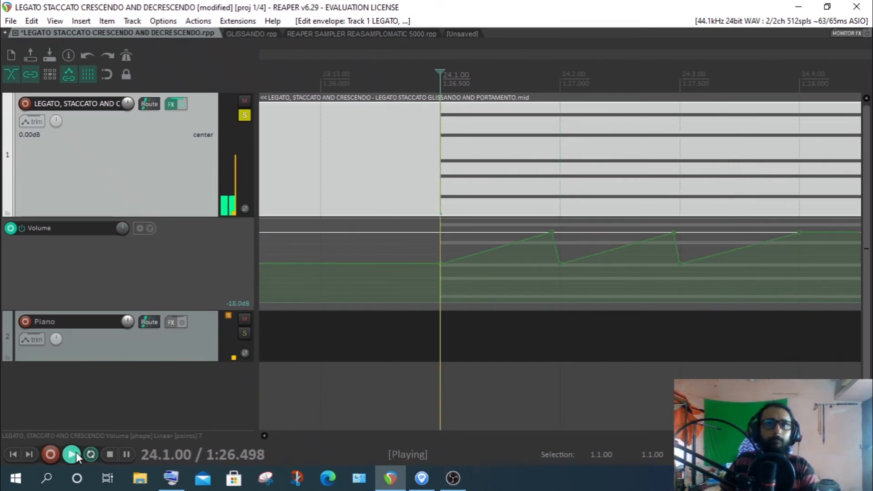
pyautogui.click(109, 454)
pyautogui.scroll(-2, 302, 250)
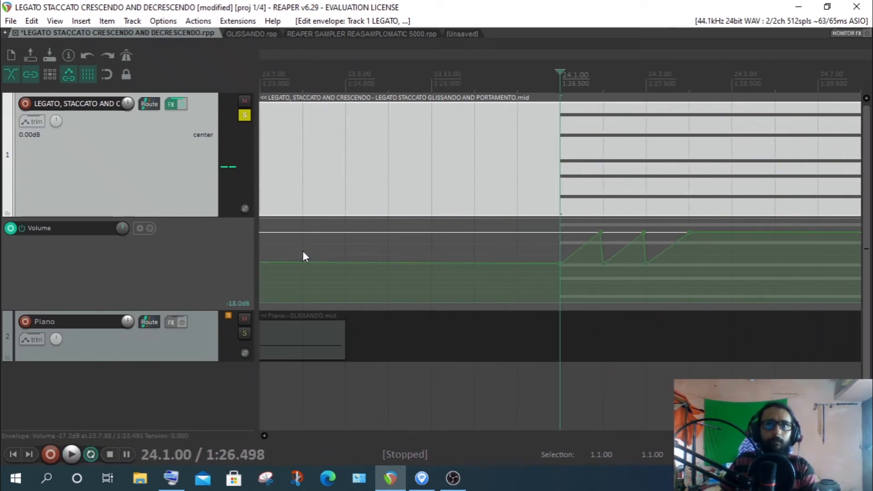
pyautogui.scroll(2, 303, 253)
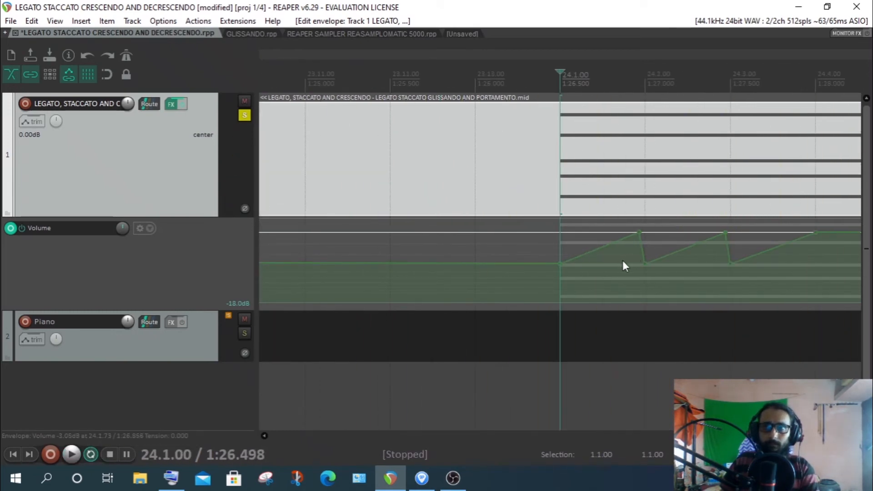
pyautogui.click(72, 455)
pyautogui.click(72, 455)
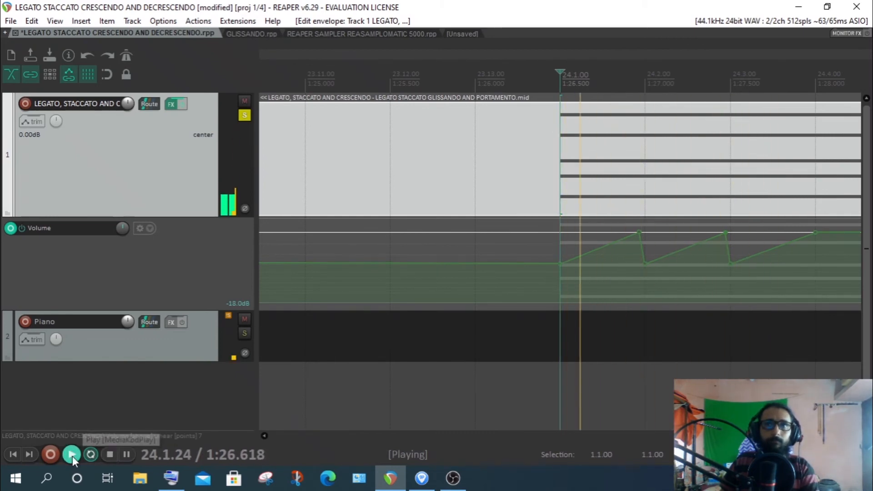
pyautogui.click(109, 454)
pyautogui.scroll(-1, 746, 269)
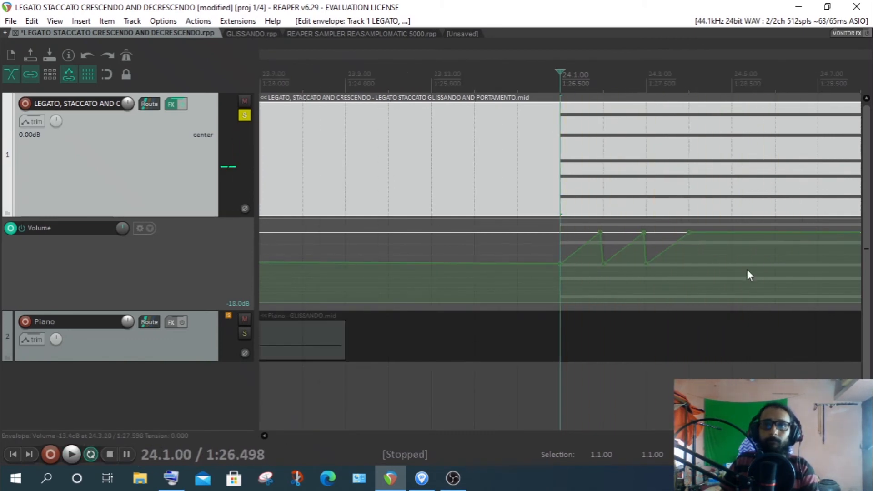
# Add a Volume envelope point at 23.12.99 and move it to 24.1.00 at about -0.27 dB, levelling the envelope before the fade-ins
pyautogui.scroll(-6, 771, 240)
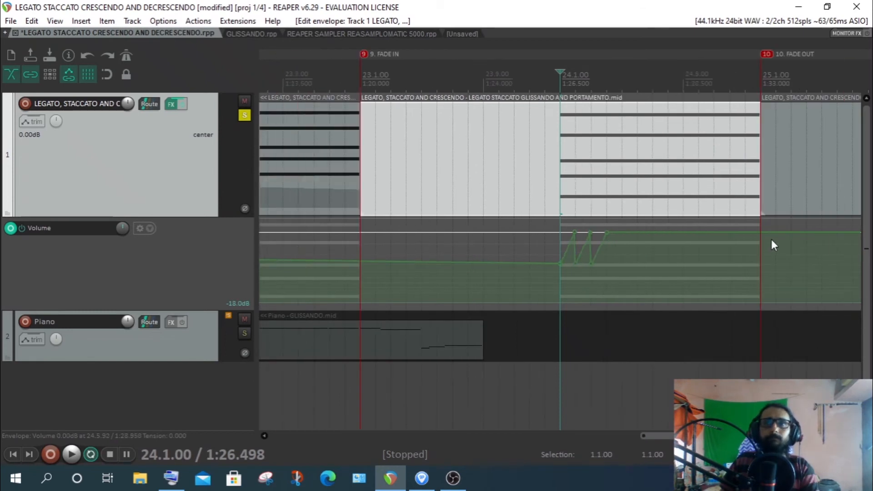
pyautogui.scroll(6, 771, 240)
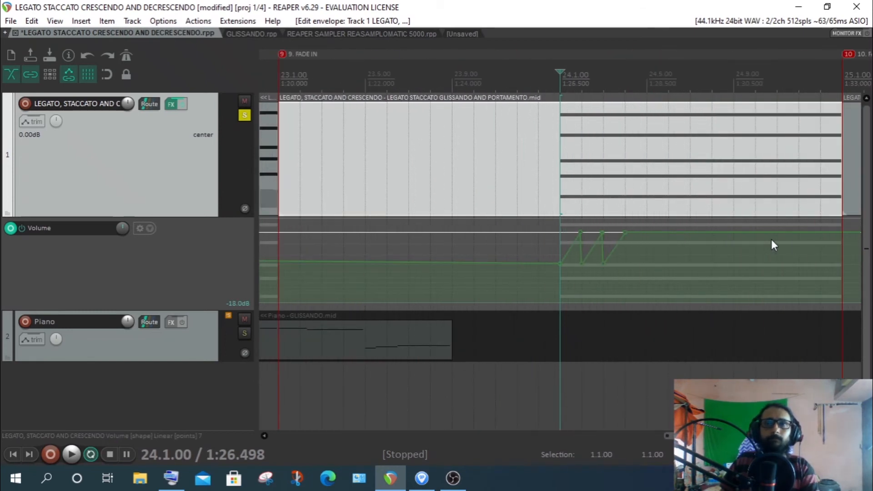
pyautogui.scroll(-8, 772, 240)
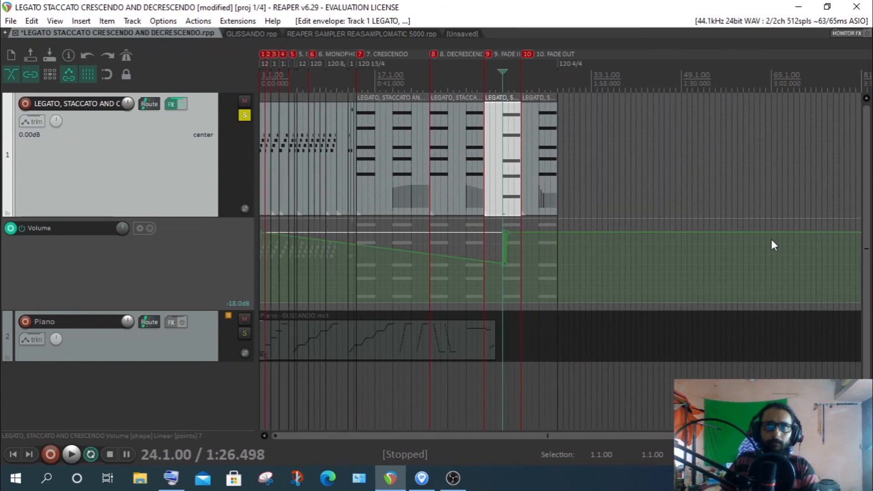
pyautogui.scroll(7, 338, 218)
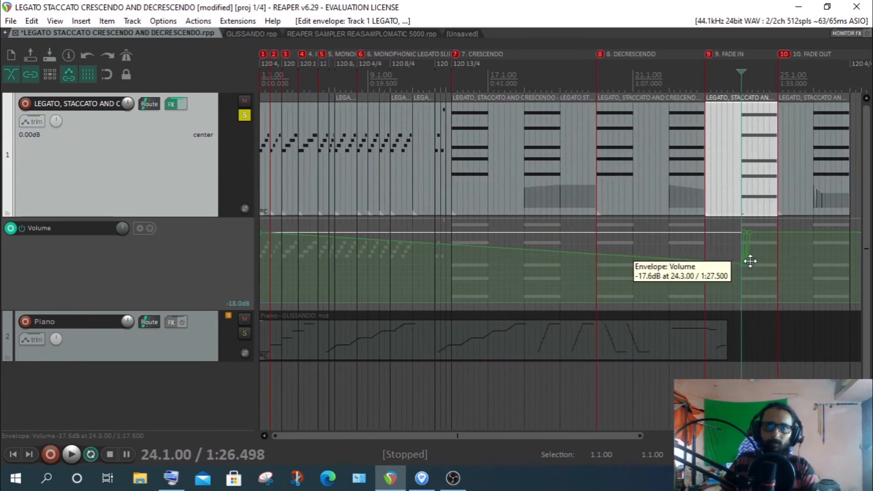
pyautogui.scroll(-1, 661, 282)
pyautogui.scroll(-2, 654, 282)
pyautogui.scroll(6, 654, 282)
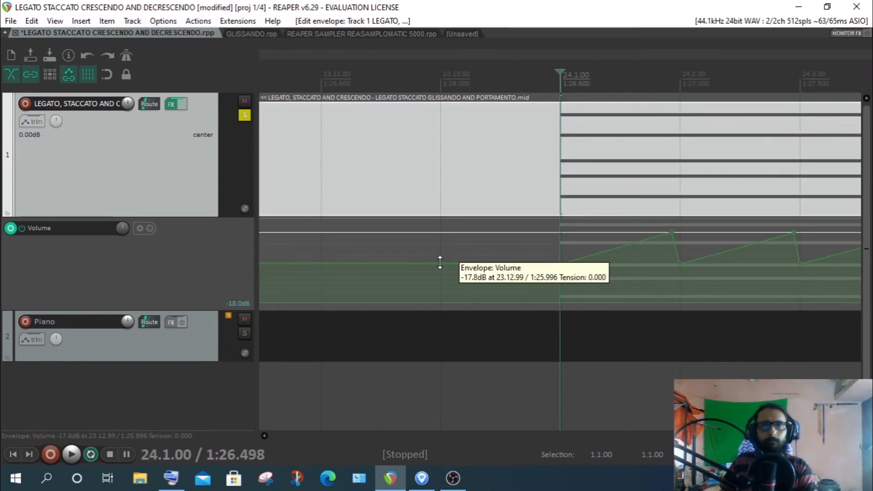
pyautogui.keyDown('shift'); pyautogui.click(440, 262); pyautogui.keyUp('shift')
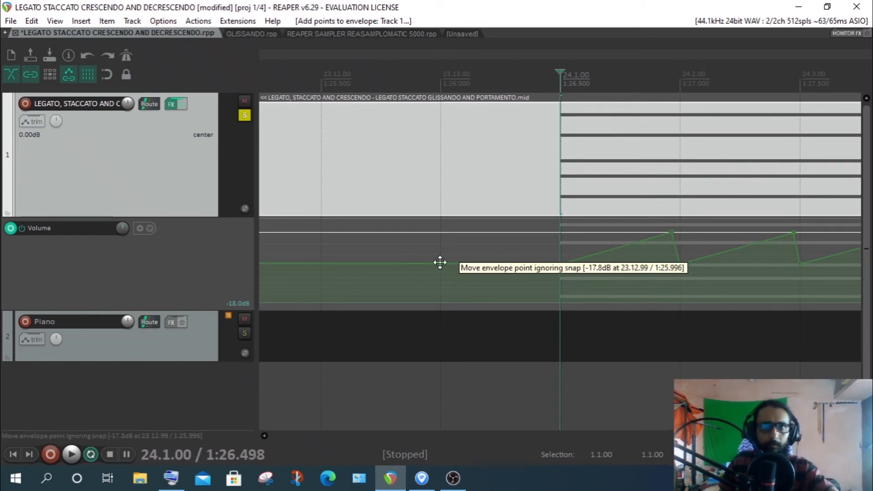
pyautogui.moveTo(439, 262); pyautogui.dragTo(559, 206)
# Make a time selection over the bar 24 chords, from about 24.1.11 to 25.1.09
pyautogui.scroll(-6, 568, 236)
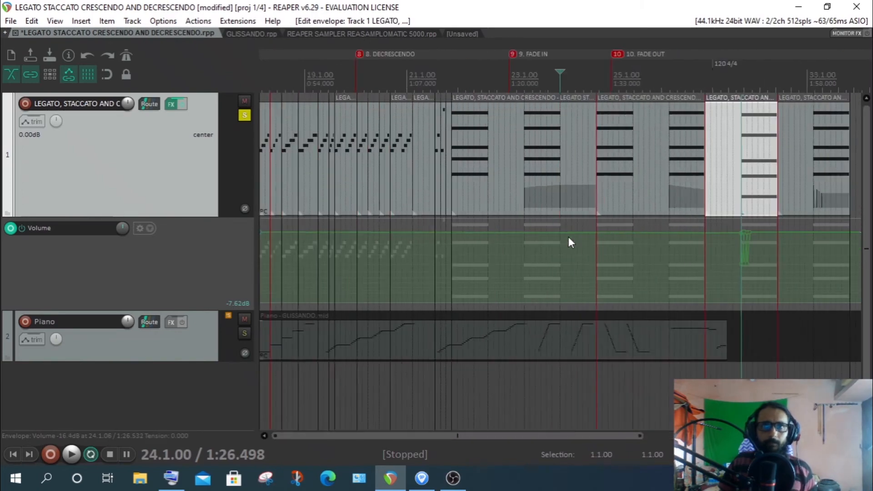
pyautogui.scroll(-8, 568, 238)
pyautogui.scroll(14, 282, 241)
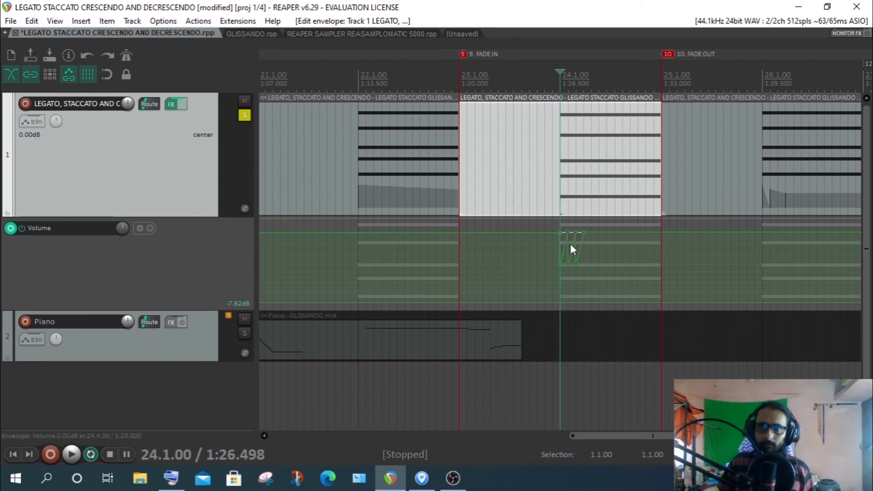
pyautogui.scroll(5, 587, 130)
pyautogui.scroll(-3, 587, 130)
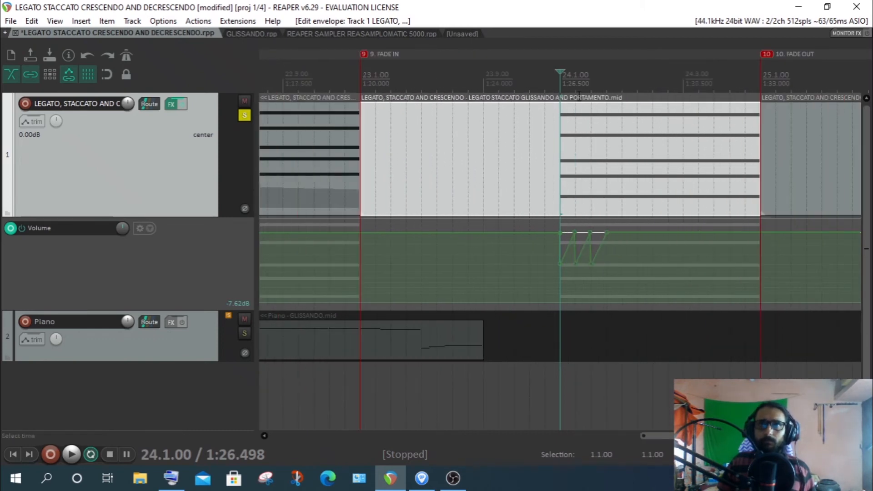
pyautogui.moveTo(562, 88); pyautogui.dragTo(763, 92)
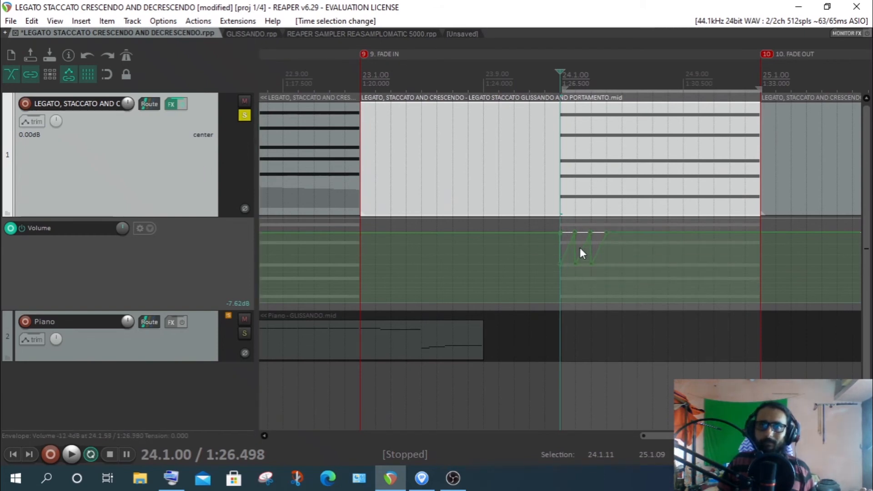
# Raise the upper Volume envelope point at 24.1.00 to 0 dB
pyautogui.scroll(-10, 469, 252)
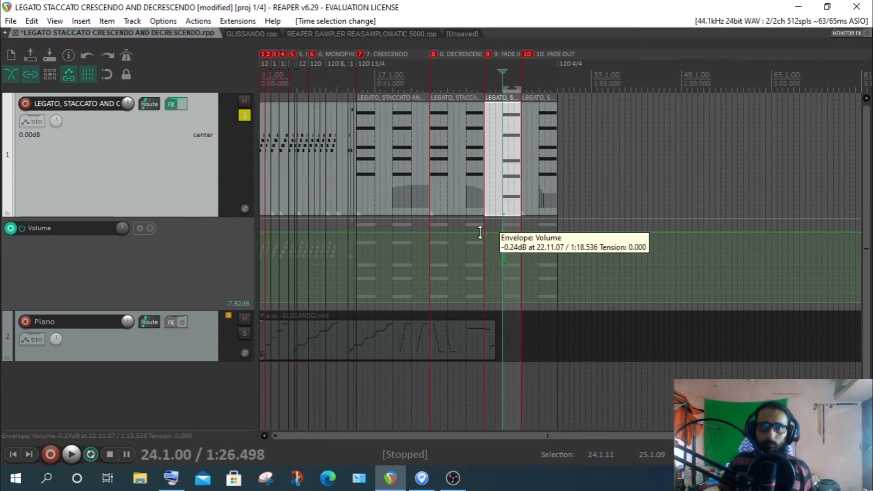
pyautogui.scroll(10, 480, 232)
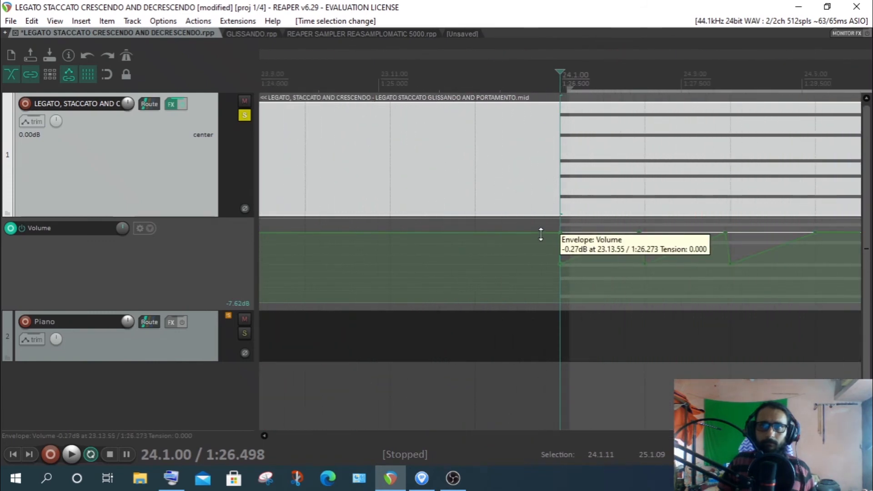
pyautogui.scroll(3, 540, 233)
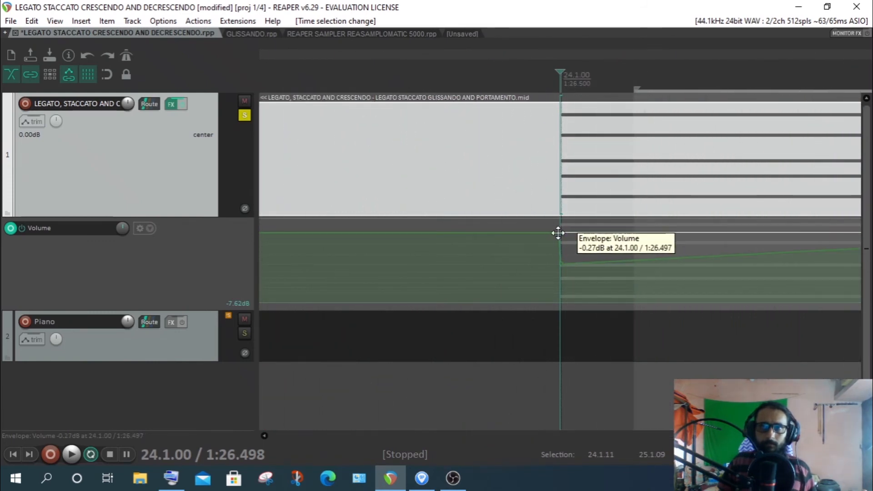
pyautogui.moveTo(559, 232); pyautogui.dragTo(559, 231)
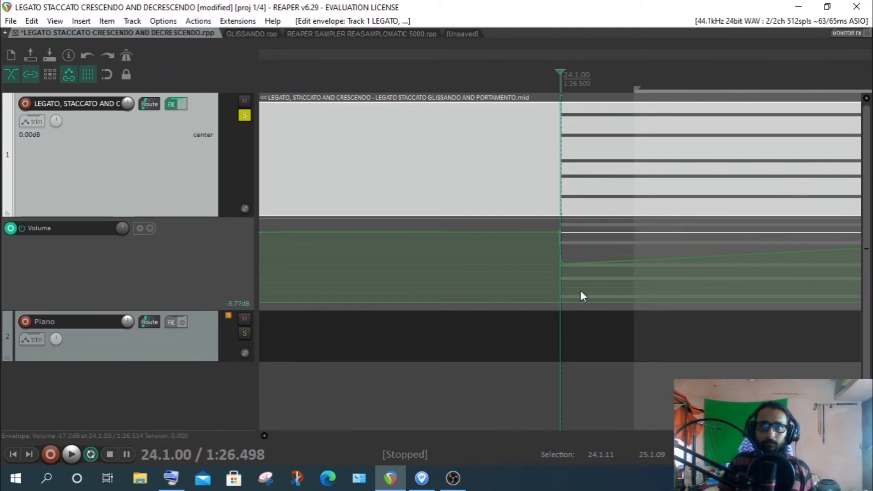
# Move the edit cursor to about 23.13.74 and play the first fade-in chord to check the corrected envelope
pyautogui.scroll(-10, 501, 253)
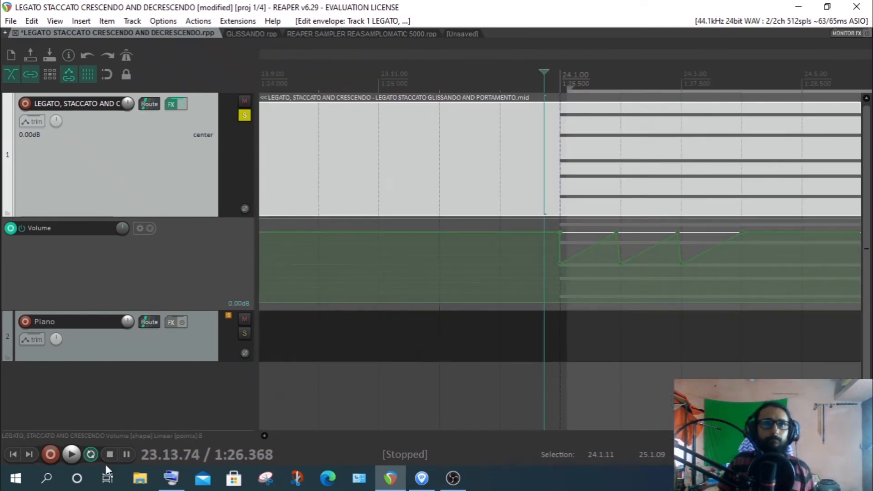
pyautogui.click(71, 454)
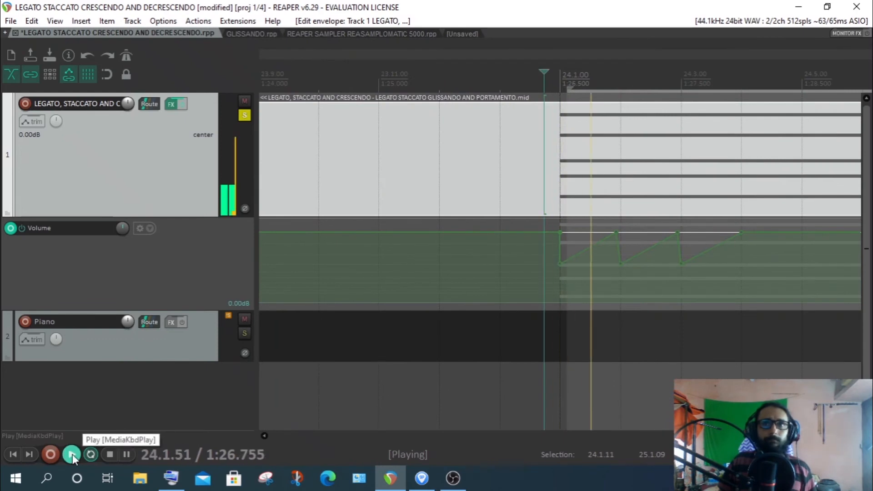
pyautogui.click(109, 454)
pyautogui.scroll(-3, 759, 182)
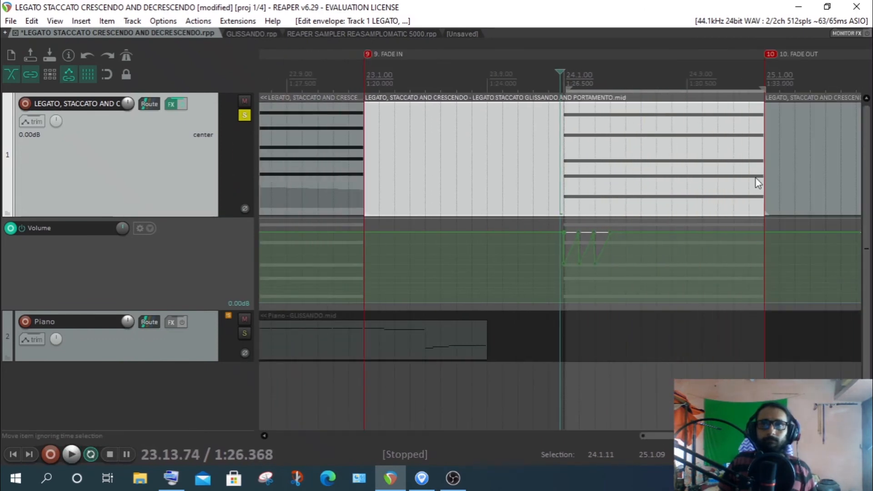
pyautogui.scroll(3, 688, 78)
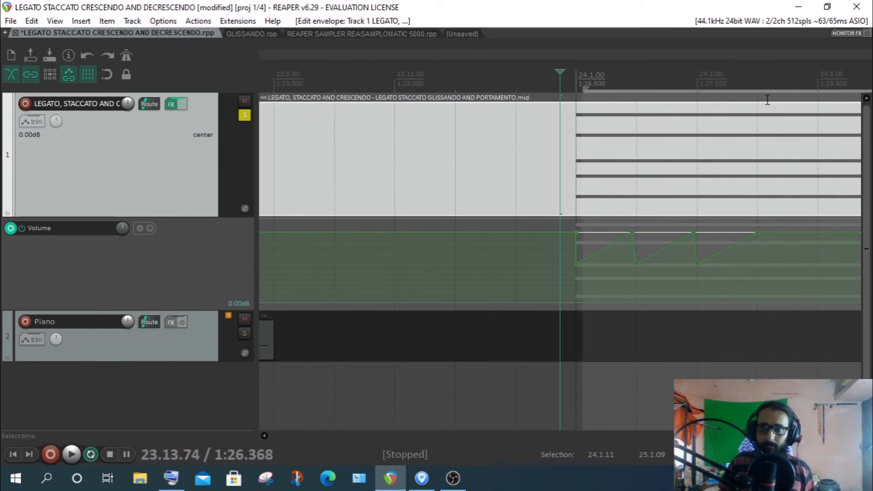
pyautogui.scroll(-3, 716, 216)
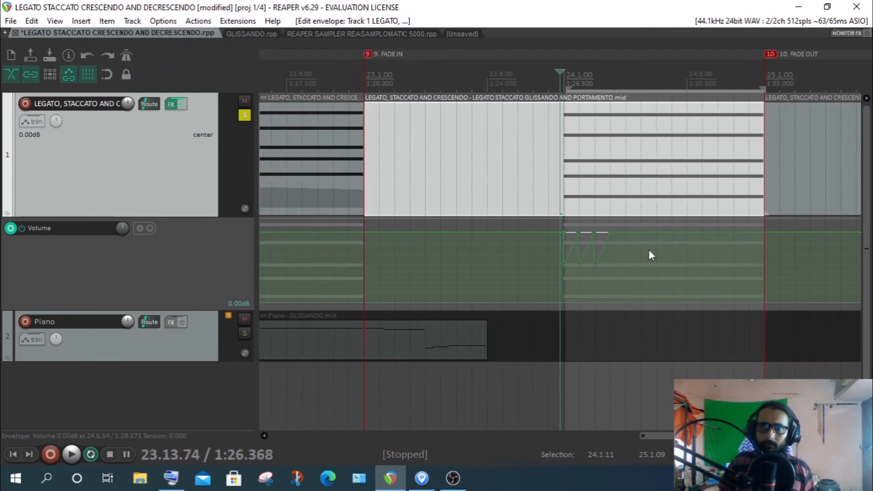
# Go to the "10. FADE OUT" section and place the edit cursor at the start of its chords, about 26.1.01
pyautogui.hscroll(5, 696, 132)
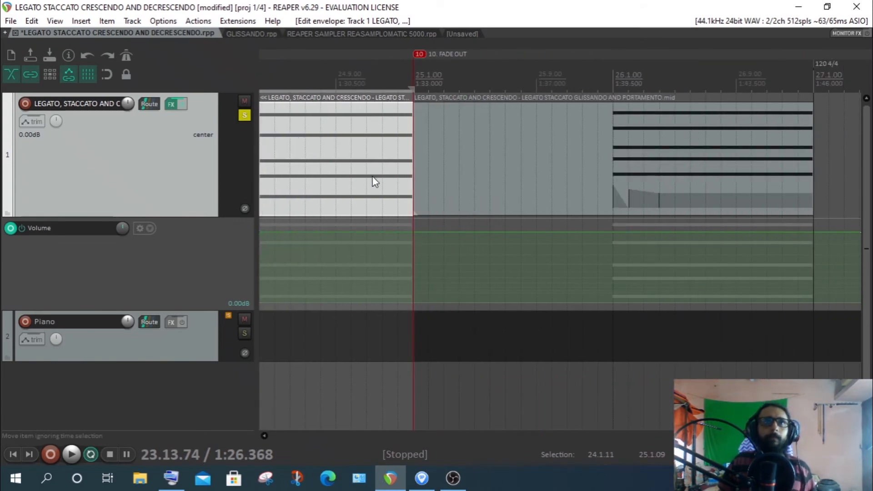
pyautogui.hscroll(-6, 449, 244)
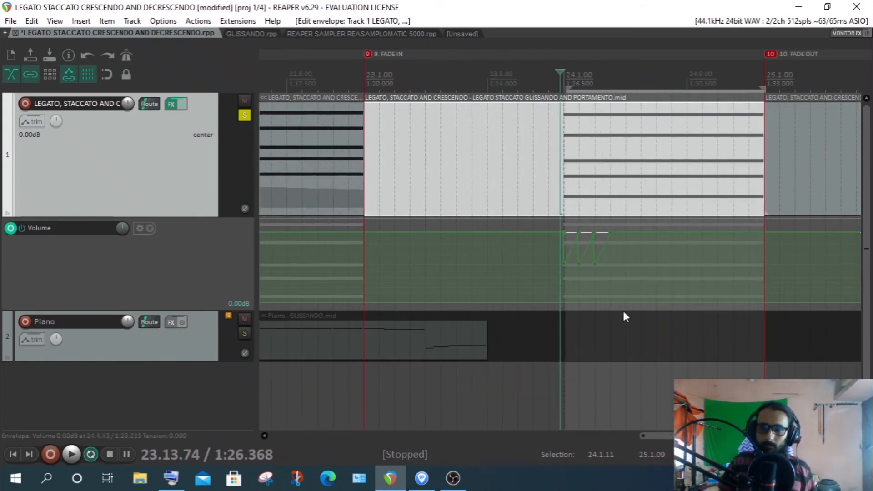
pyautogui.hscroll(6, 541, 138)
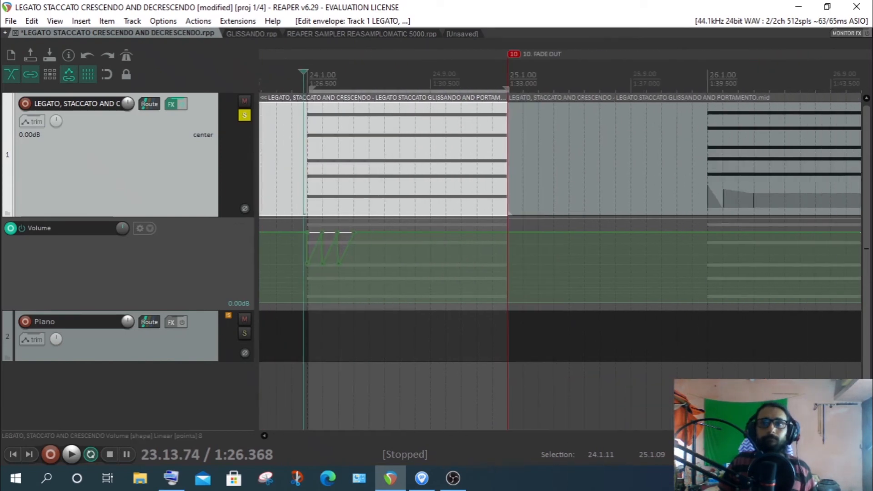
pyautogui.click(500, 92)
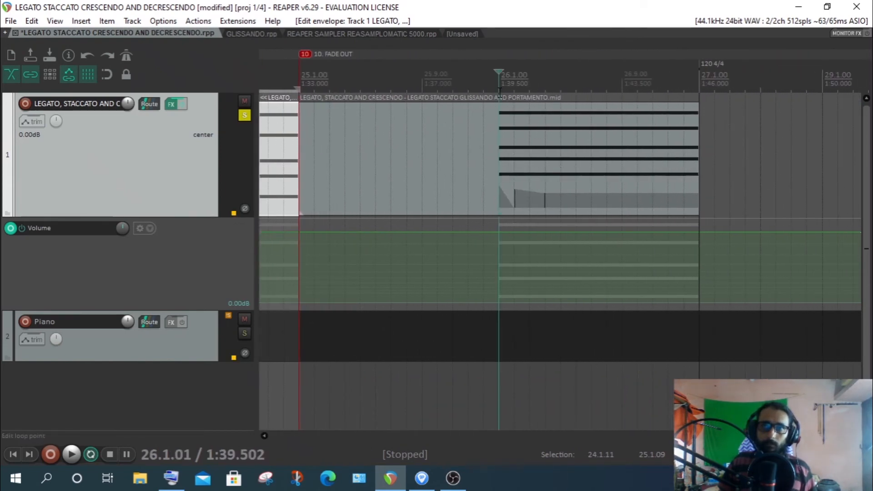
pyautogui.scroll(4, 647, 158)
pyautogui.scroll(-4, 674, 168)
pyautogui.scroll(-3, 673, 174)
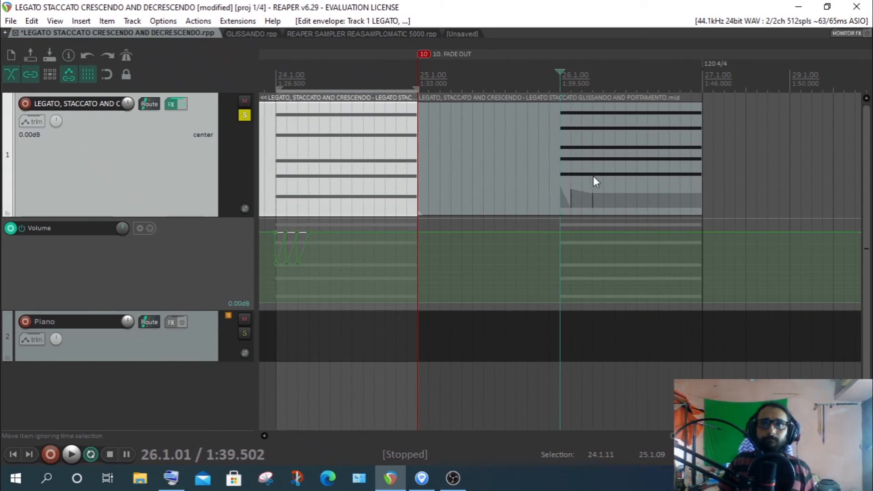
# Delete all the CC 07 Volume MSB events from the bar 26 fade-out chords in the MIDI editor and close it
pyautogui.doubleClick(592, 175)
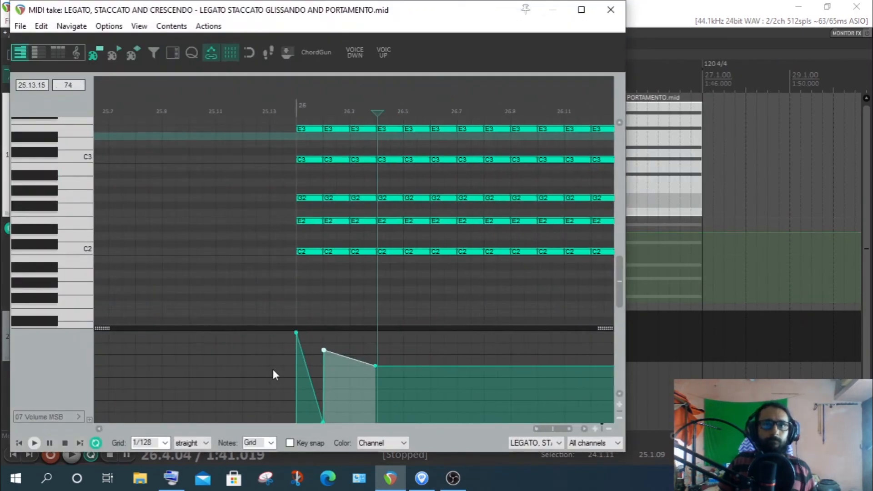
pyautogui.rightClick(273, 370)
pyautogui.click(317, 222)
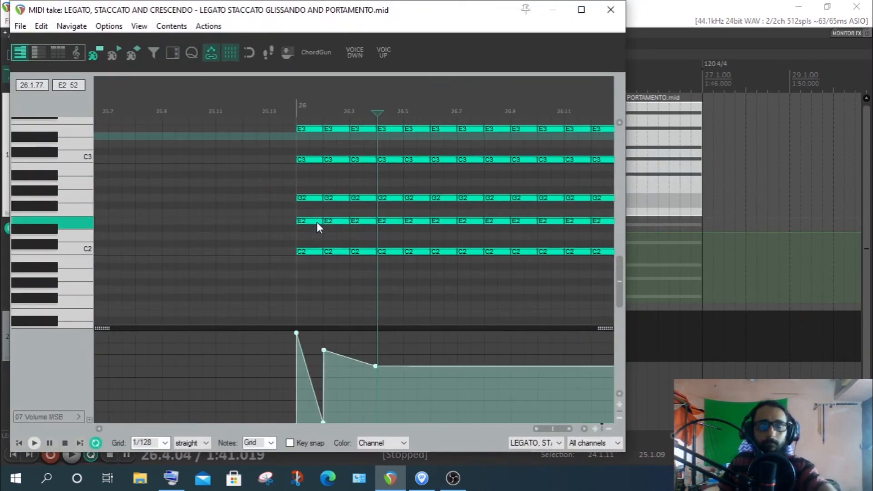
pyautogui.press('Delete')
pyautogui.click(611, 10)
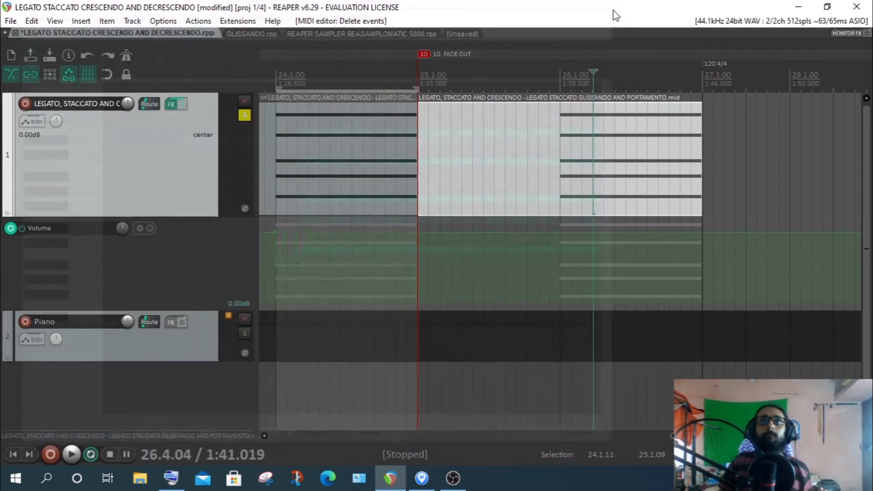
# Enable snapping and place the edit cursor exactly at 26.1.00, where the fade-out chords begin
pyautogui.click(558, 87)
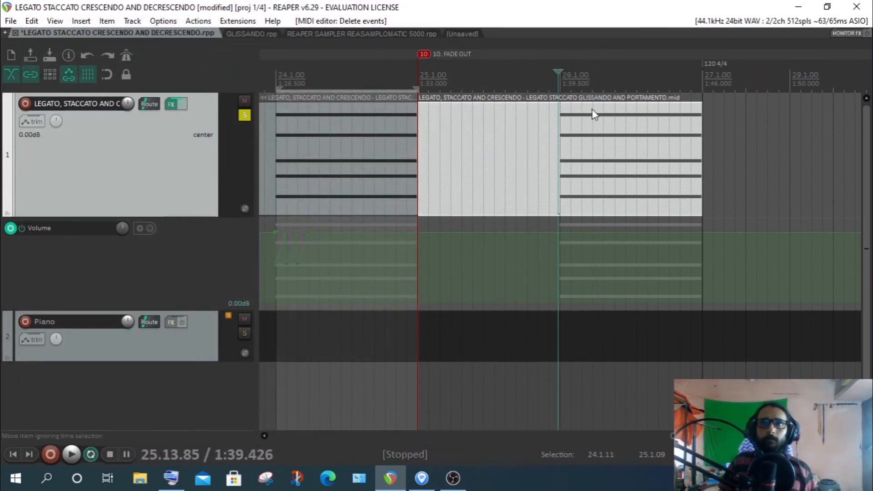
pyautogui.scroll(5, 592, 108)
pyautogui.click(568, 86)
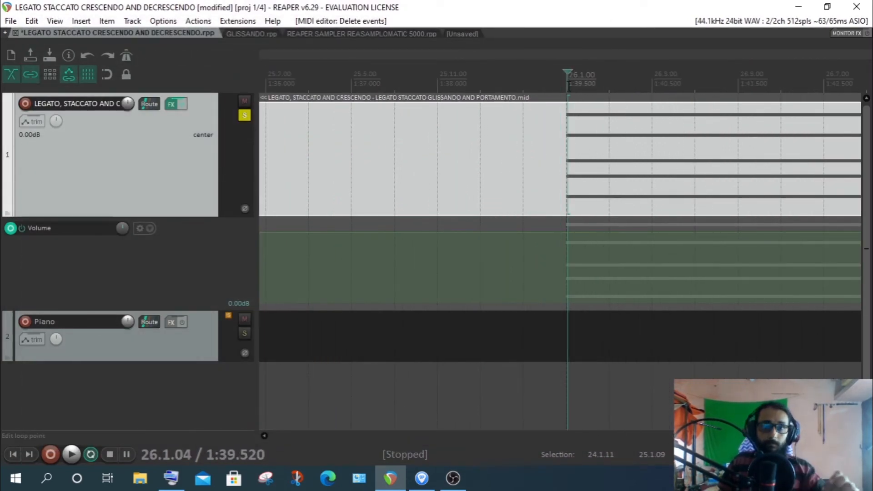
pyautogui.click(565, 86)
pyautogui.click(106, 74)
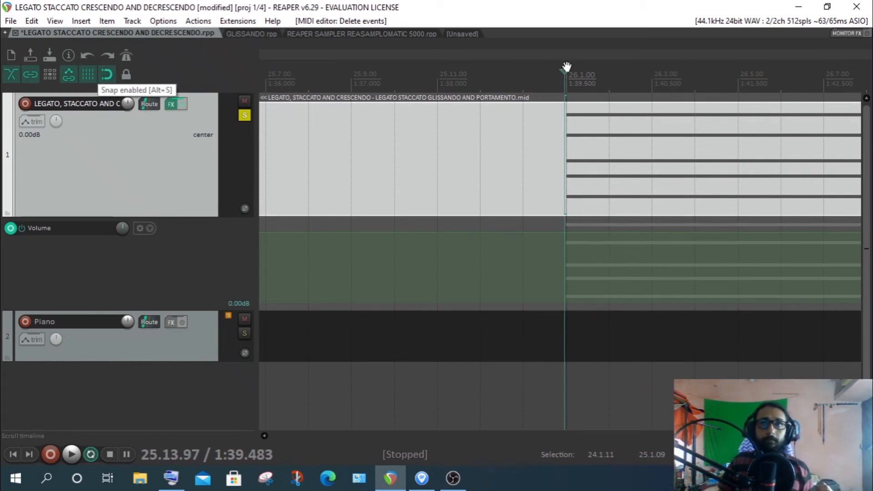
pyautogui.click(567, 67)
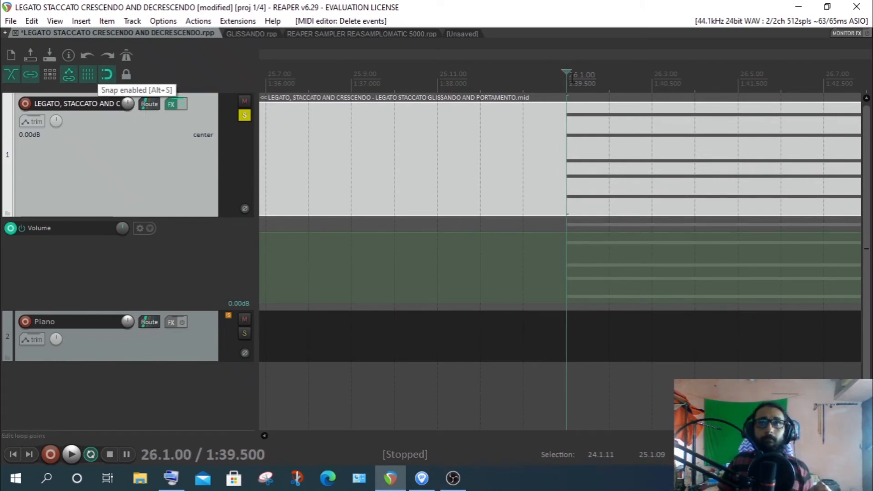
# Shape the first chord's fade-out on the Volume envelope, from 0 dB at 26.1.00 to about -28.2 dB at 26.2.00
pyautogui.click(566, 232)
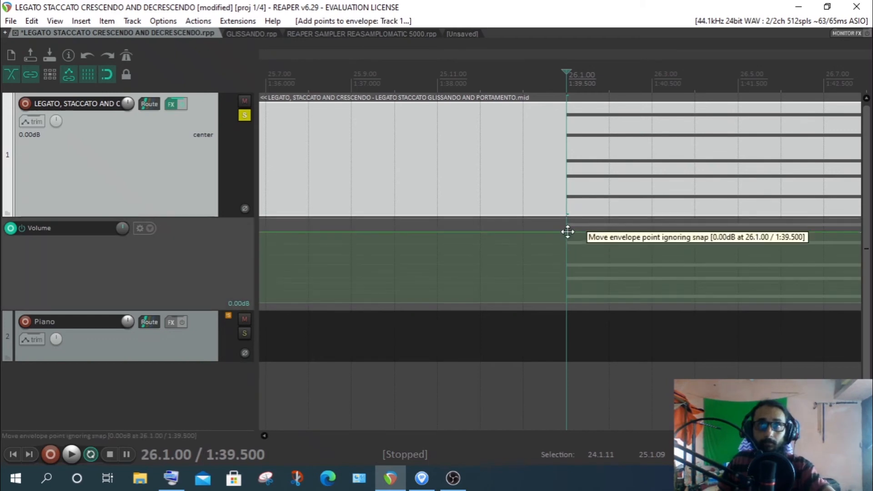
pyautogui.click(614, 88)
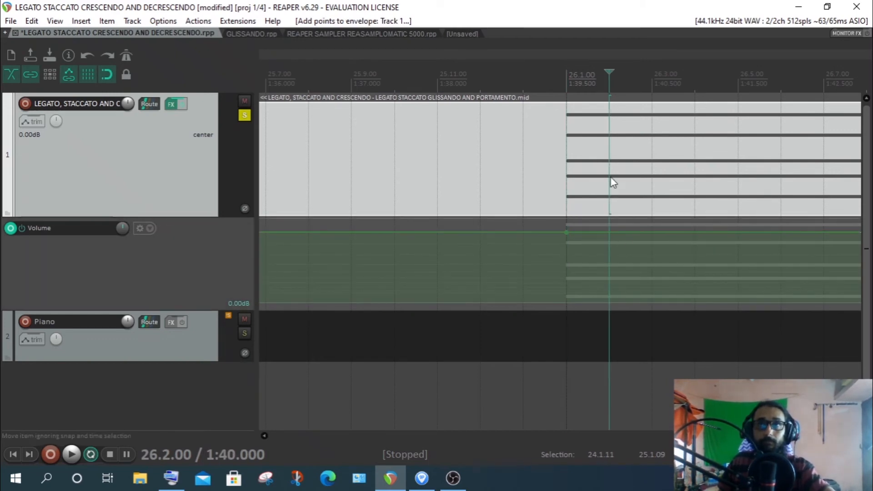
pyautogui.click(616, 233)
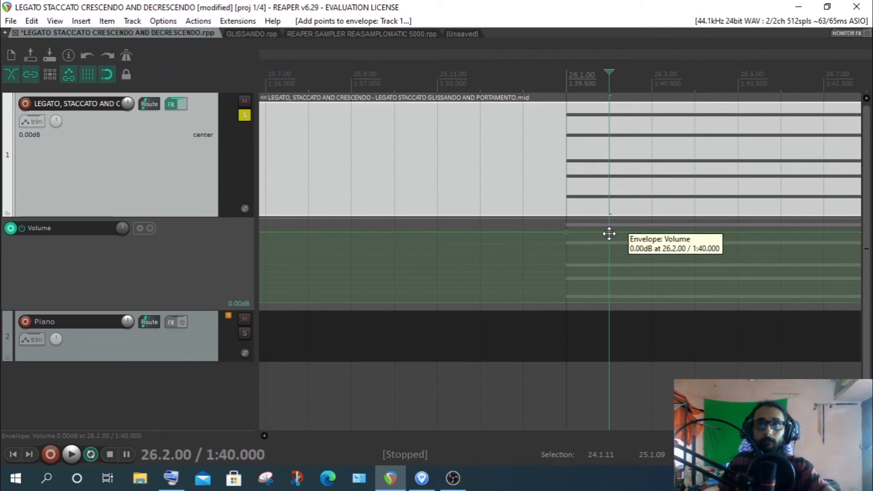
pyautogui.moveTo(609, 233); pyautogui.dragTo(609, 448)
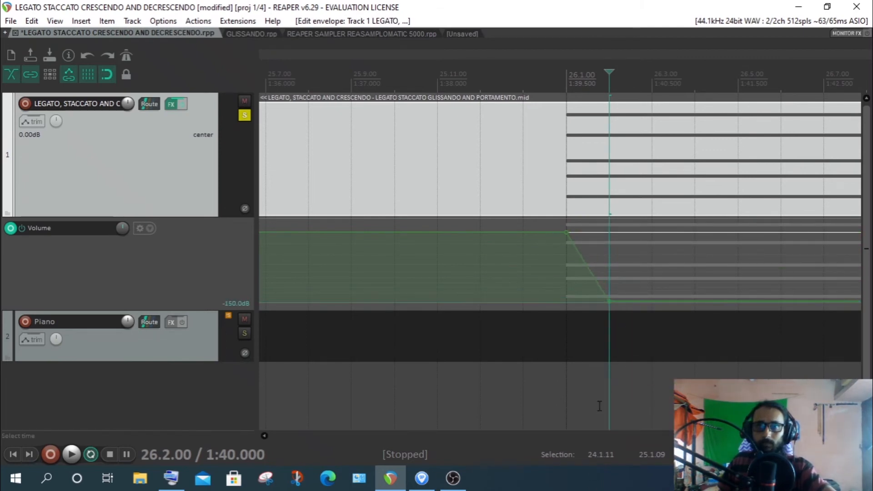
pyautogui.moveTo(609, 302); pyautogui.dragTo(598, 143)
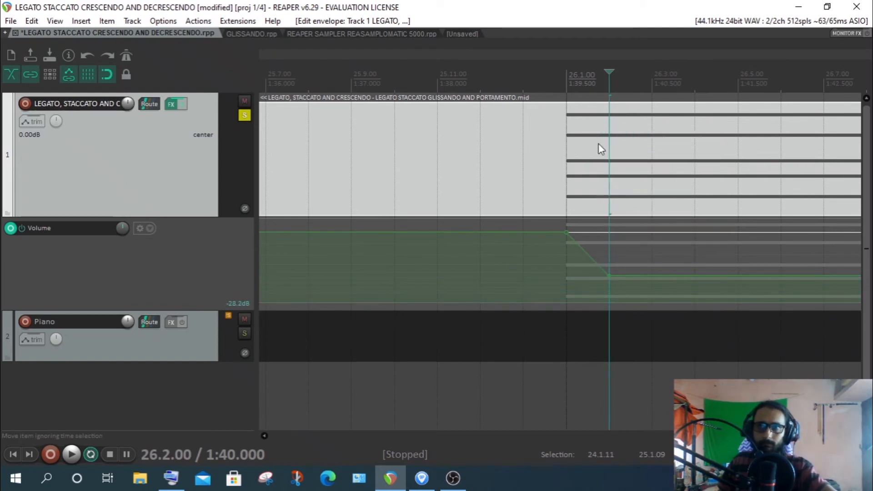
# Shape the second chord's fade-out on the Volume envelope, from about 0 dB at 26.2.00 to about -28 dB at 26.3.00
pyautogui.click(651, 232)
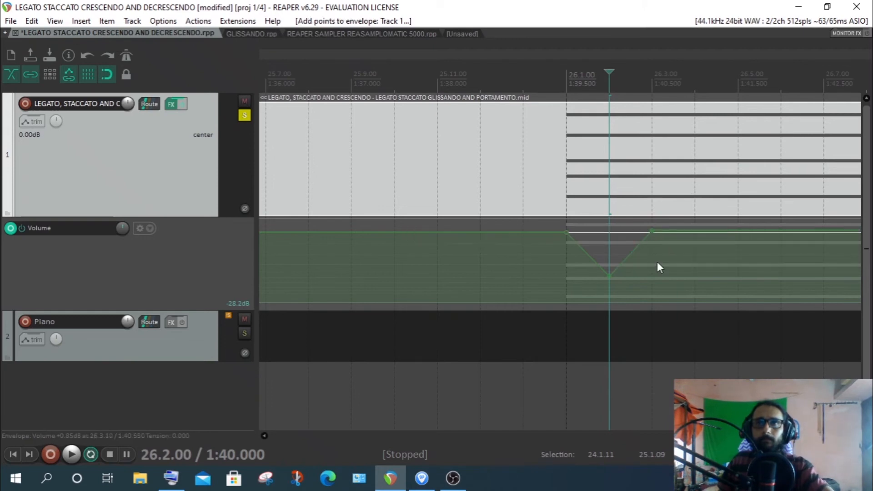
pyautogui.moveTo(652, 236); pyautogui.dragTo(653, 321)
pyautogui.click(652, 233)
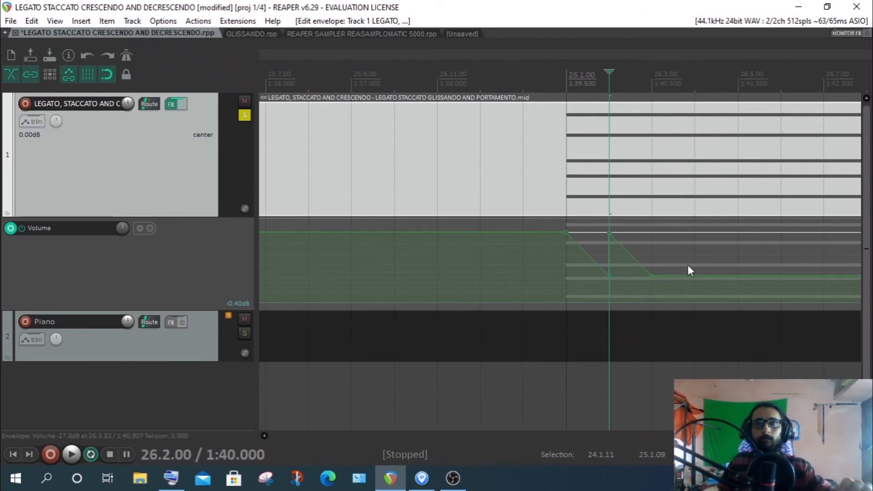
# Play the first two fade-out chords from 26.1.00 to check the envelope, and stop playback
pyautogui.click(565, 87)
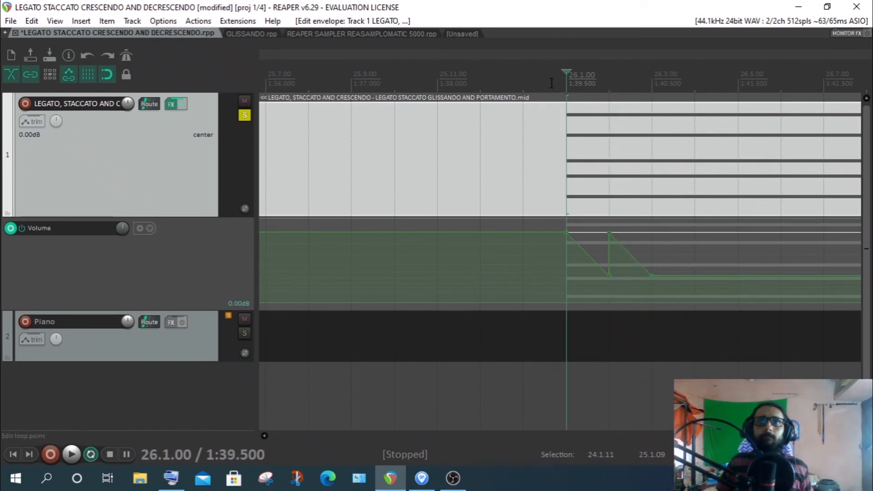
pyautogui.click(71, 454)
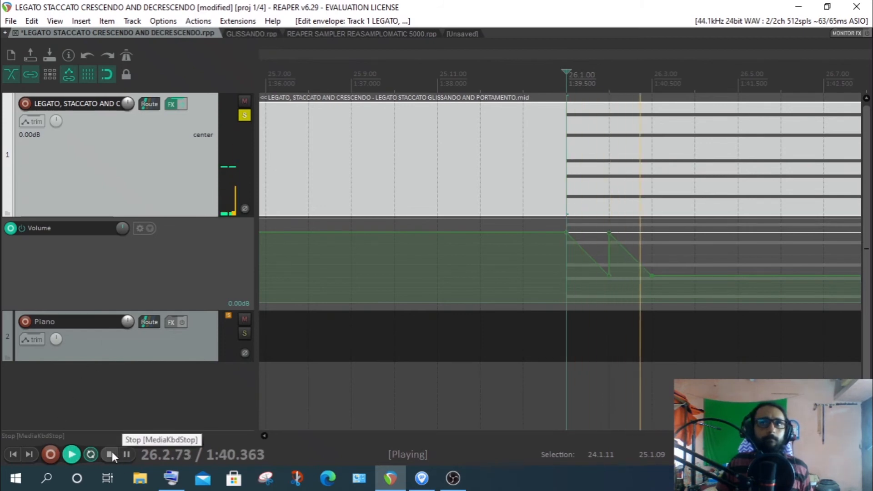
pyautogui.click(109, 454)
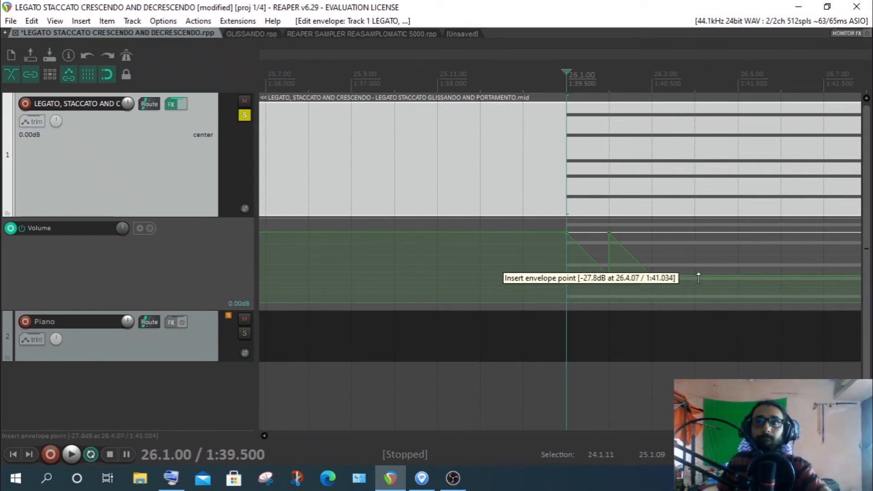
# Add a third fade-out to the Volume envelope, from 0 dB at 26.3.00 to the same low level at 26.4.00, and play the result
pyautogui.moveTo(695, 279); pyautogui.dragTo(650, 187)
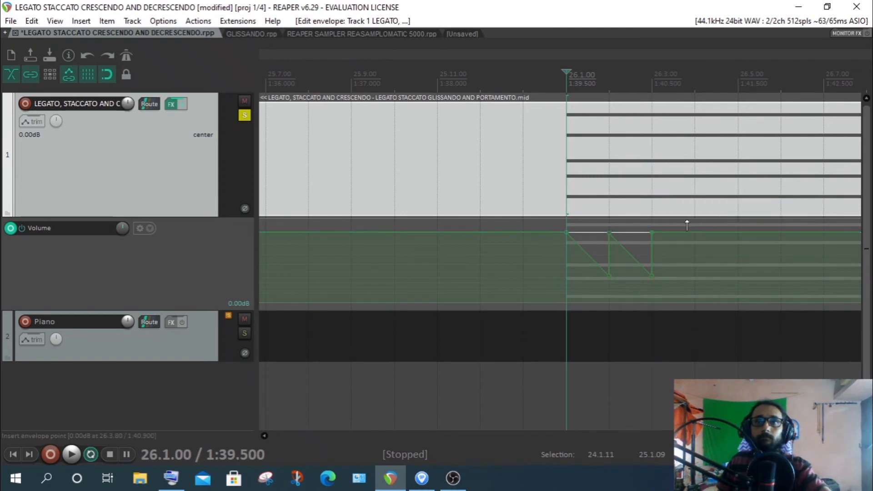
pyautogui.moveTo(694, 236); pyautogui.dragTo(700, 322)
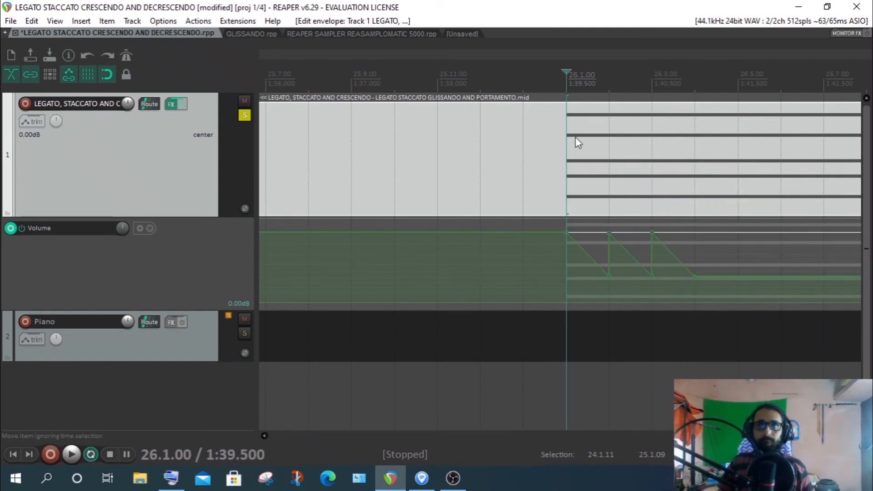
pyautogui.click(70, 454)
pyautogui.click(109, 454)
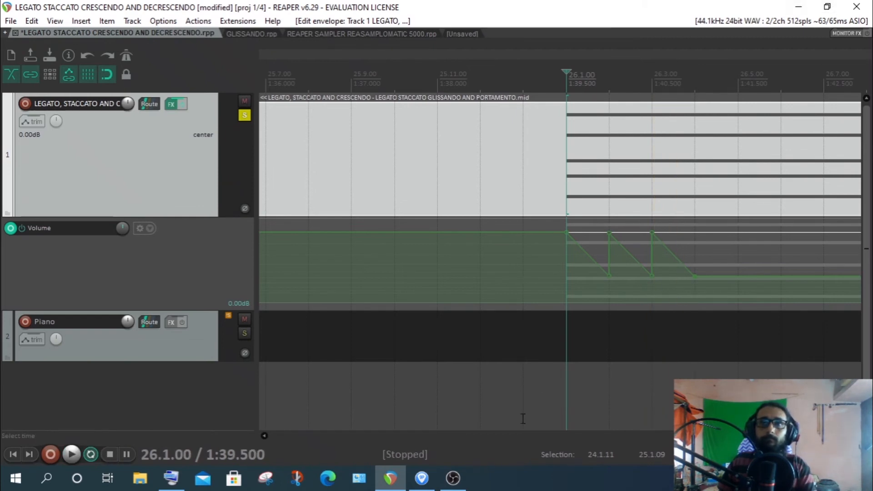
# Switch to Guitar Pro and play its fade-out bar, and return to REAPER to play the envelope version for comparison
pyautogui.click(422, 477)
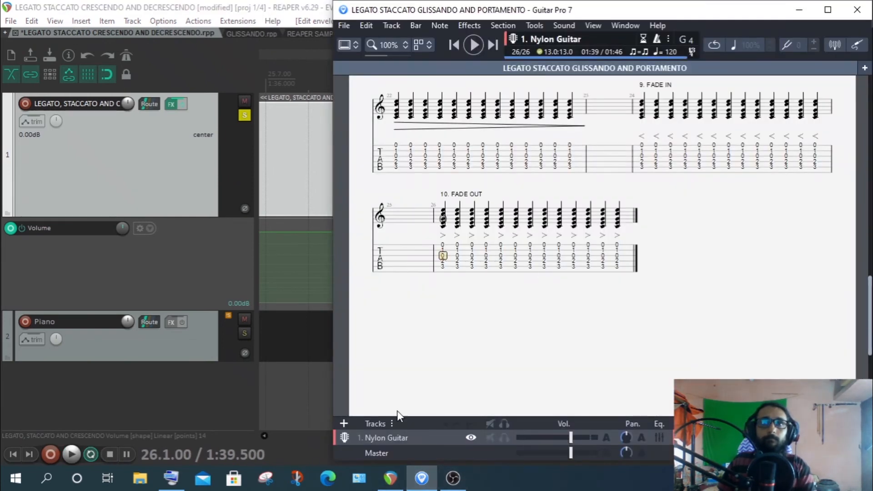
pyautogui.click(474, 46)
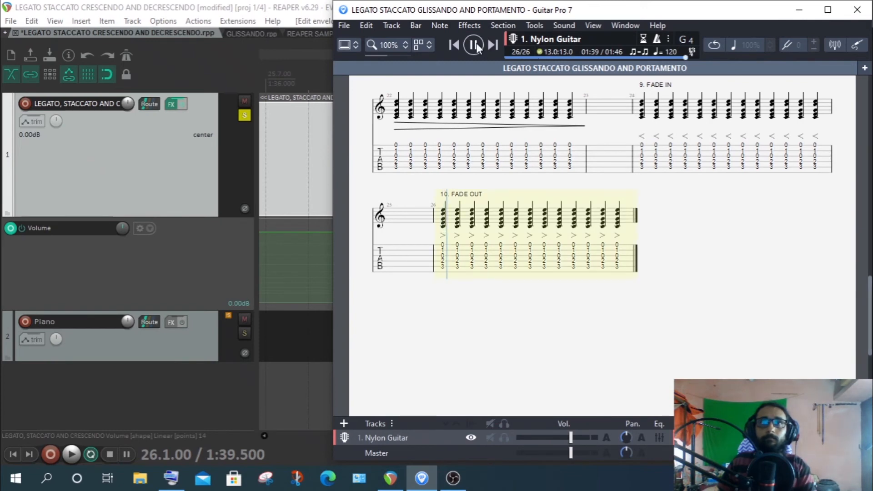
pyautogui.click(289, 6)
pyautogui.click(73, 456)
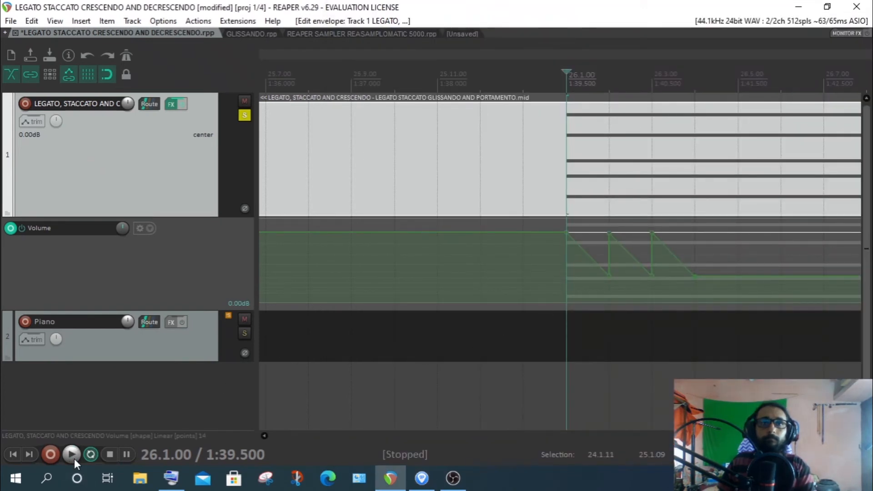
pyautogui.click(112, 454)
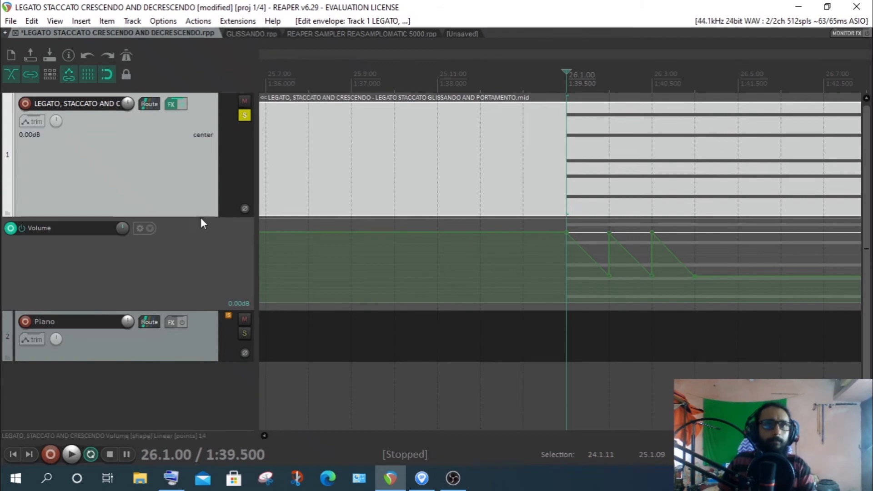
# Open the bar 24 fade-in chords in the MIDI editor with the 07 Volume MSB lane in view
pyautogui.scroll(-7, 487, 197)
pyautogui.scroll(4, 445, 213)
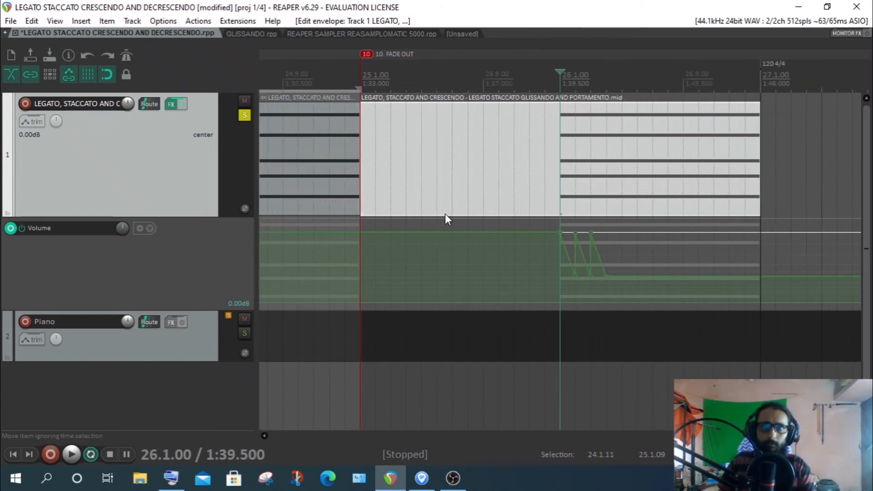
pyautogui.scroll(-4, 446, 214)
pyautogui.scroll(-2, 446, 214)
pyautogui.scroll(2, 437, 213)
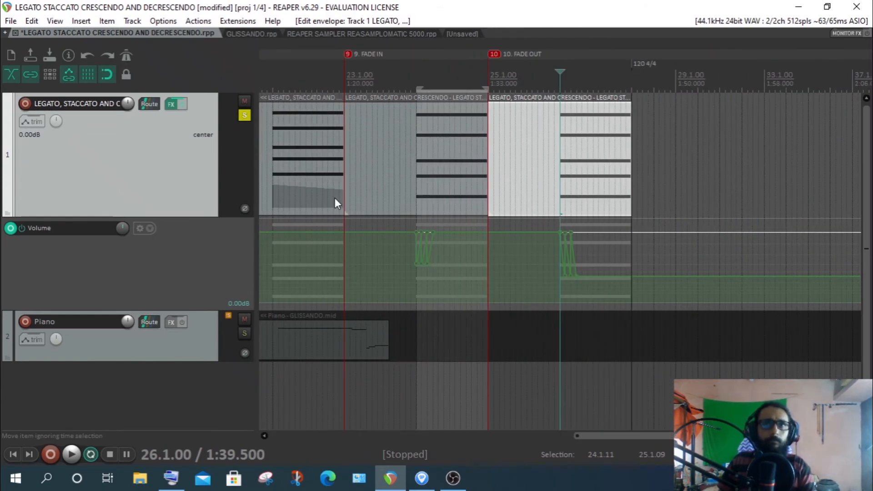
pyautogui.scroll(2, 419, 227)
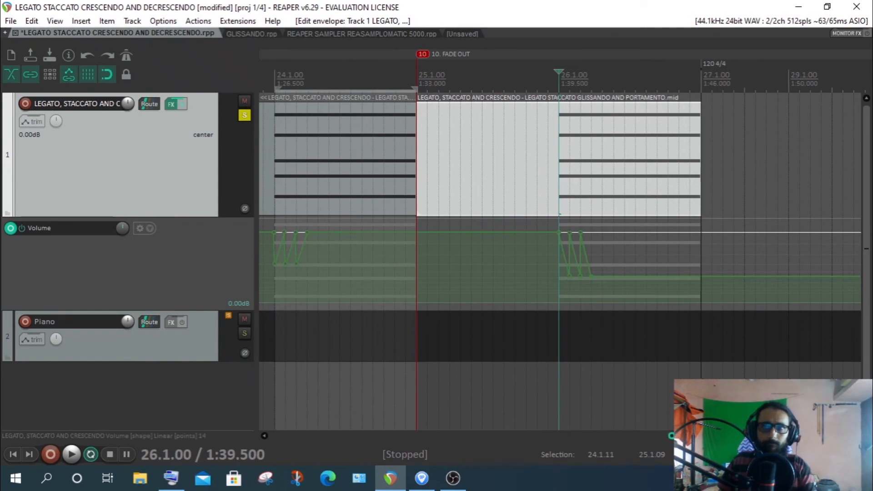
pyautogui.moveTo(707, 437)
pyautogui.mouseDown()
pyautogui.moveTo(395, 454)
pyautogui.moveTo(225, 448)
pyautogui.moveTo(698, 439)
pyautogui.mouseUp()
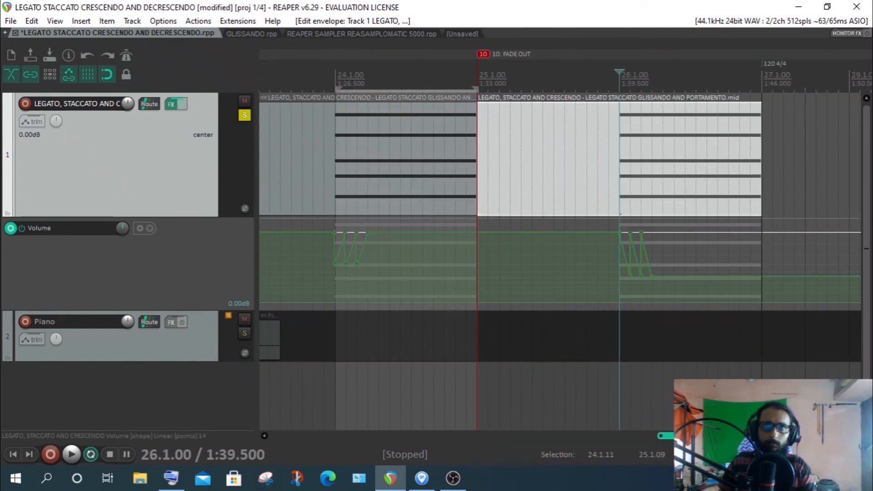
pyautogui.doubleClick(380, 163)
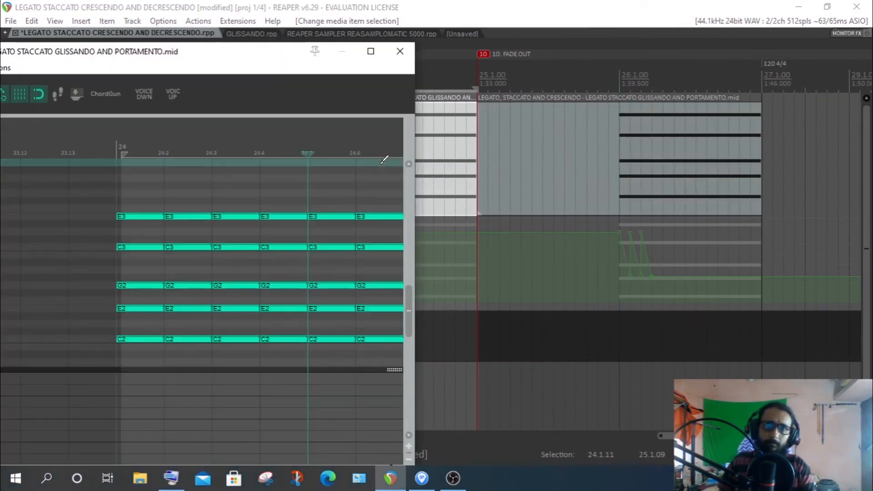
pyautogui.moveTo(278, 50); pyautogui.dragTo(532, 12)
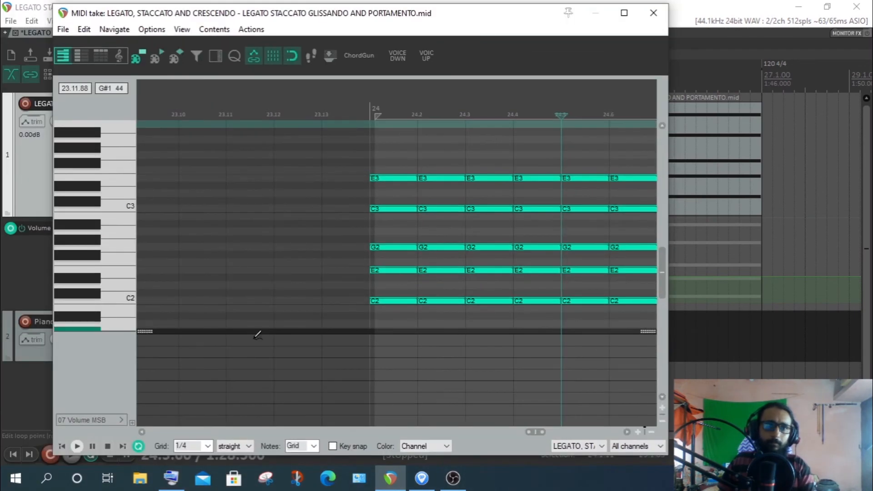
pyautogui.scroll(3, 417, 345)
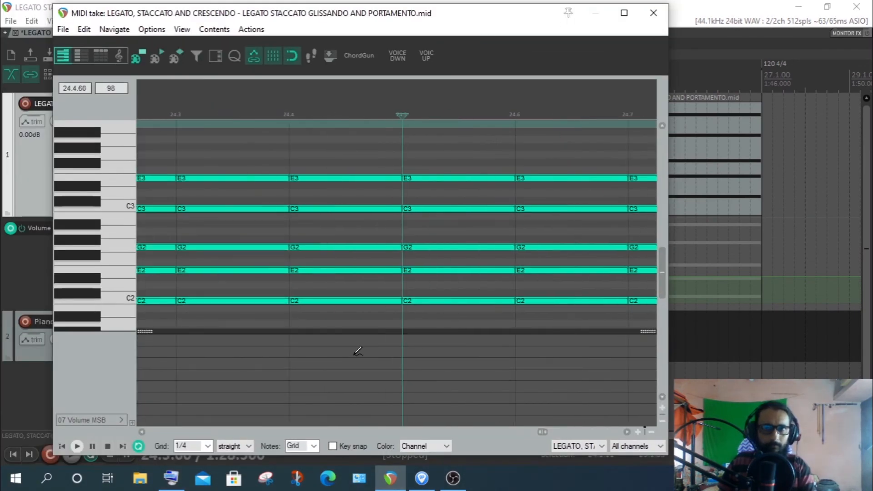
pyautogui.scroll(-3, 348, 353)
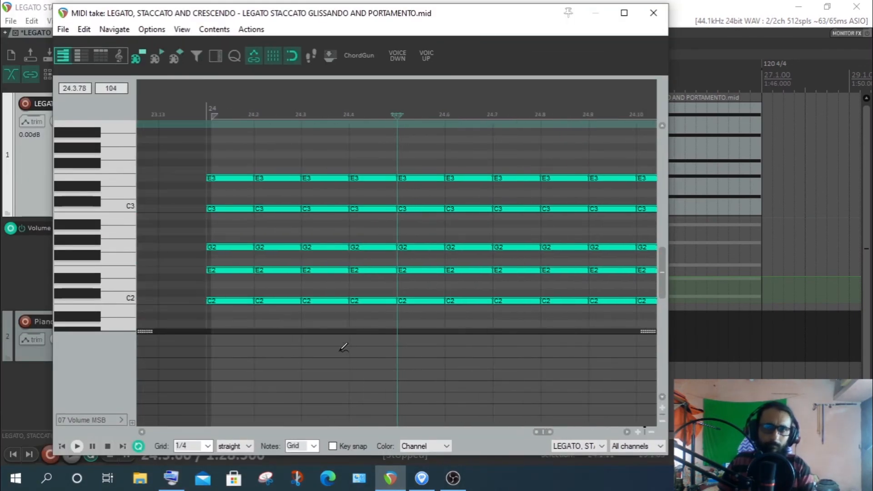
# Draw a fade-in ramp in the 07 Volume MSB lane from a low level at 24.2.00 up to 127 at 24.3.00
pyautogui.click(210, 404)
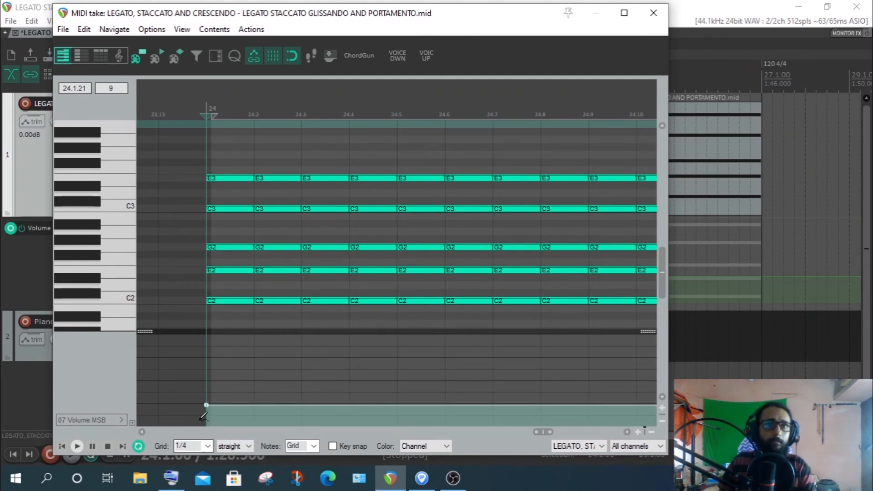
pyautogui.moveTo(203, 406); pyautogui.dragTo(231, 406)
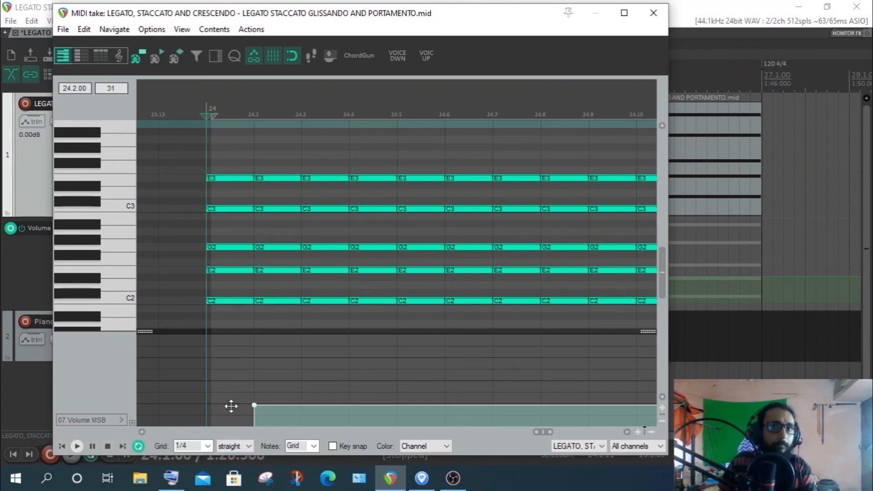
pyautogui.click(301, 405)
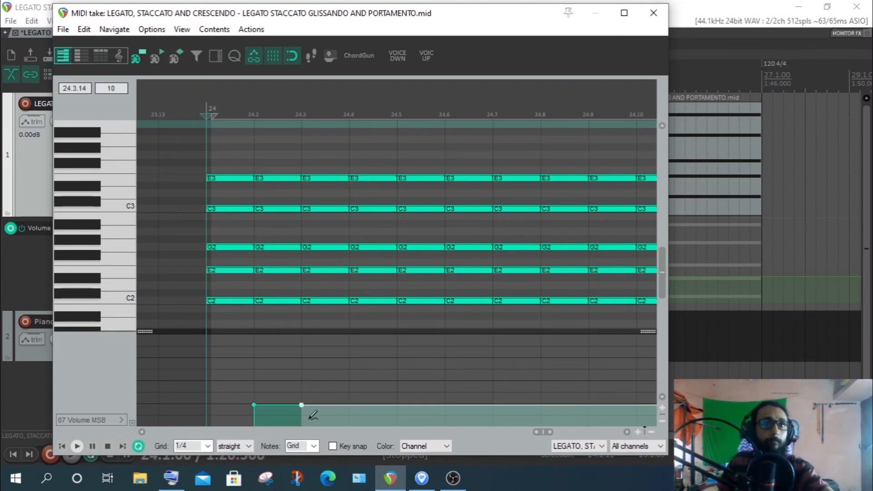
pyautogui.moveTo(302, 405); pyautogui.dragTo(300, 325)
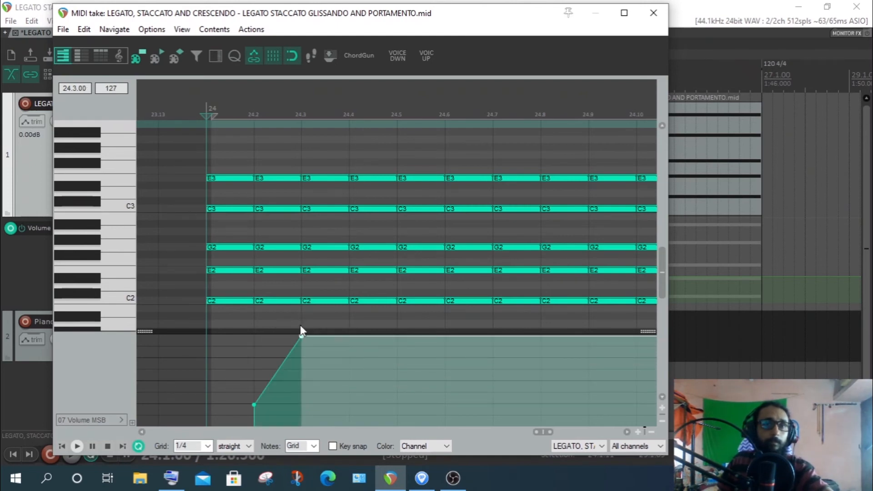
# Add a volume event at 24.4.00, move it back to the low level at 24.3.00, and close the MIDI editor
pyautogui.click(350, 336)
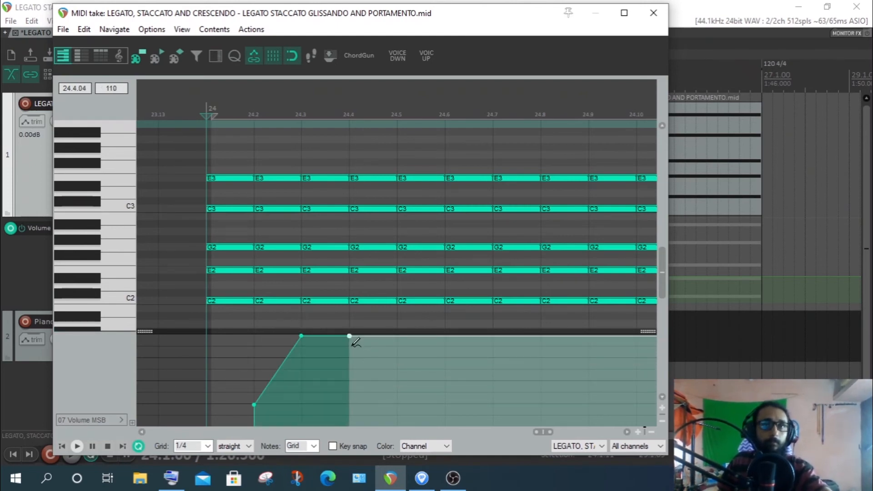
pyautogui.moveTo(348, 337); pyautogui.dragTo(307, 404)
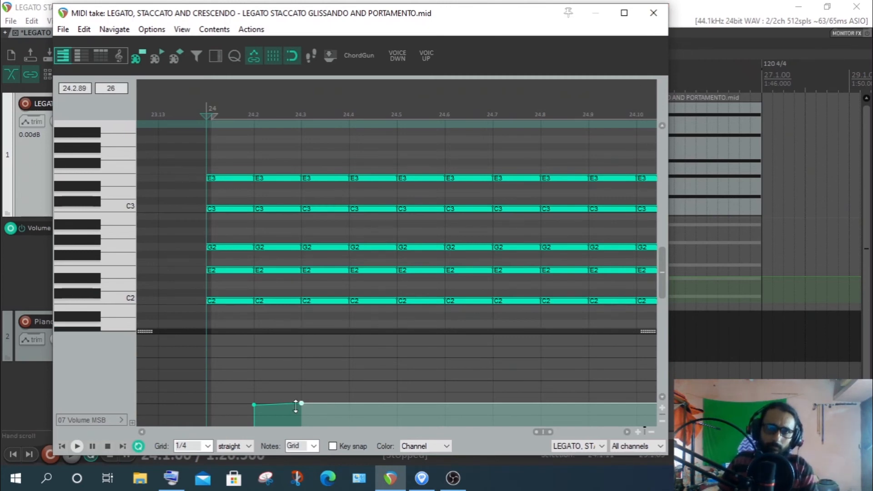
pyautogui.click(653, 13)
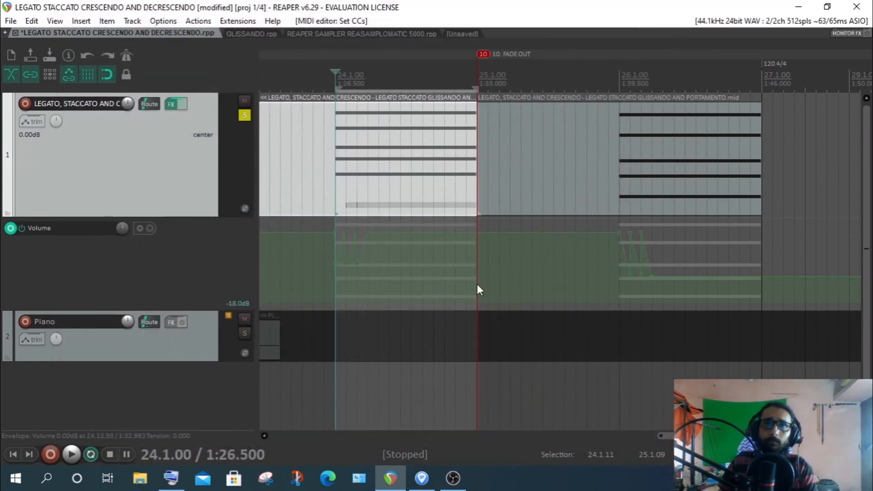
# Examine the Volume envelope's fade-in points over the first chords of bar 24 in the arrangement
pyautogui.click(347, 137)
pyautogui.scroll(7, 347, 137)
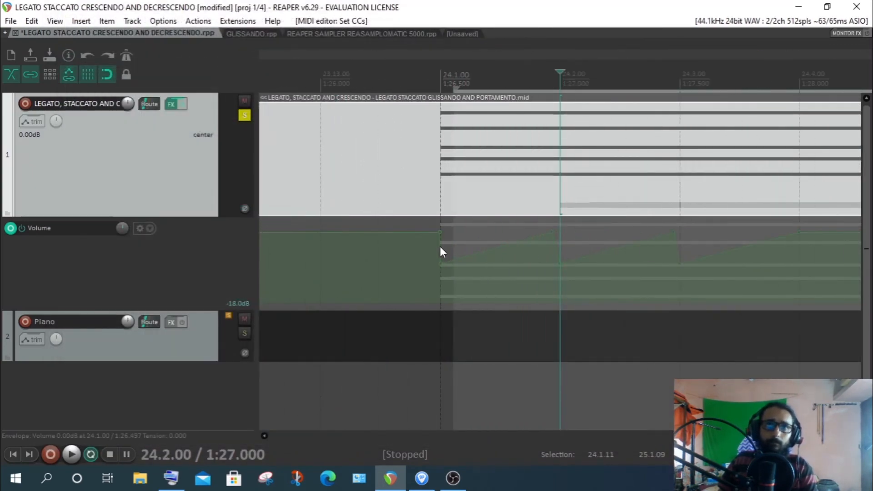
pyautogui.scroll(2, 440, 247)
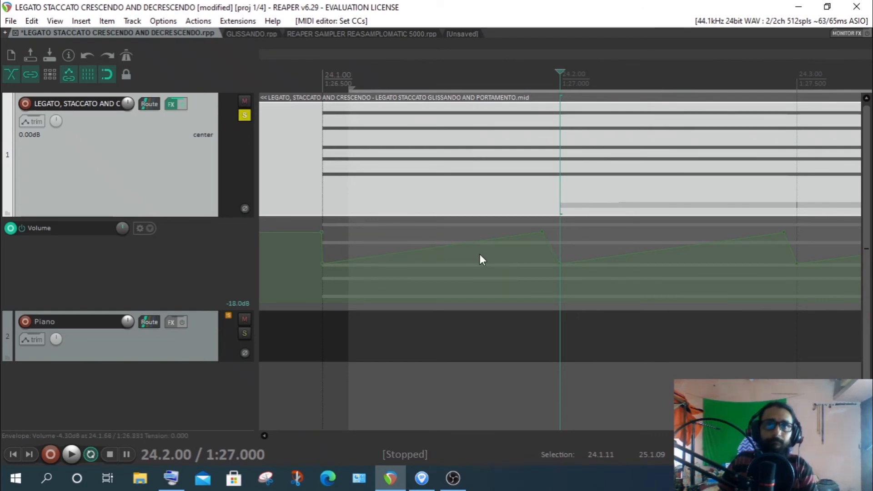
pyautogui.scroll(-6, 481, 256)
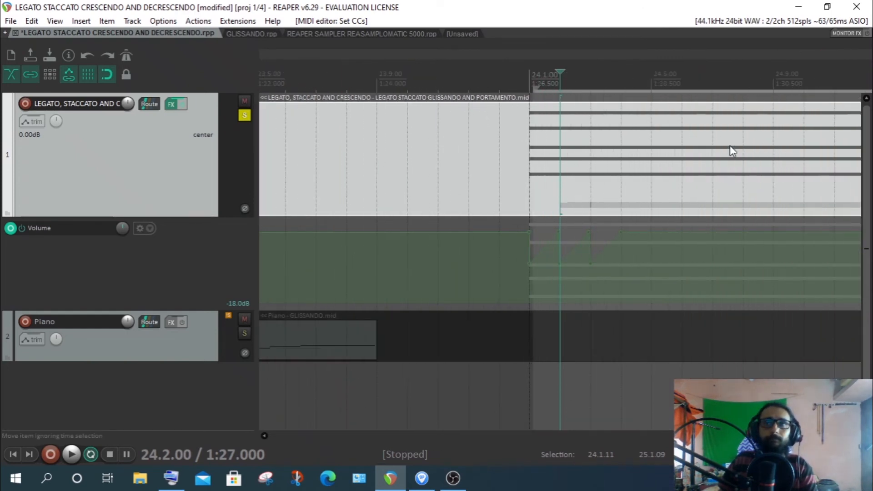
pyautogui.scroll(3, 709, 172)
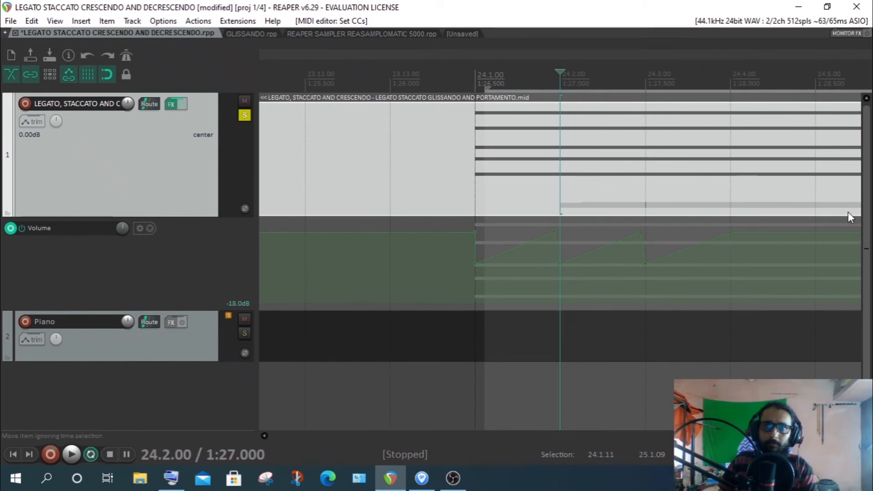
pyautogui.scroll(-5, 715, 251)
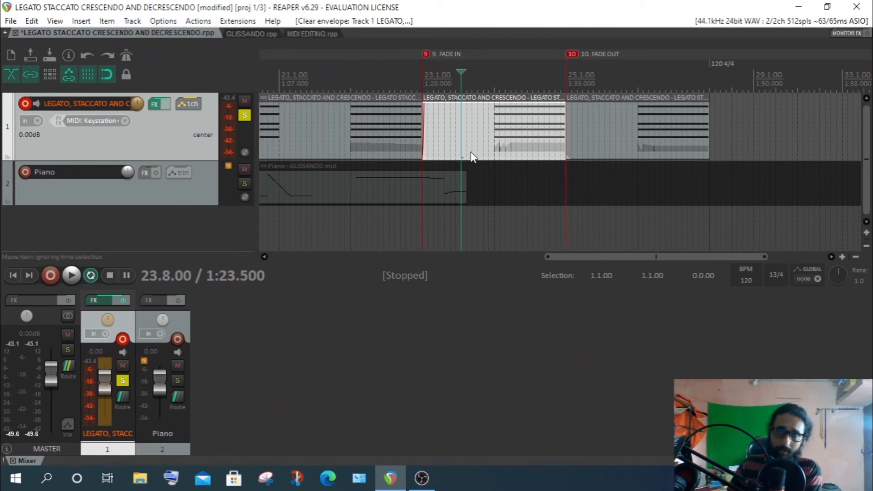
# Open the fade-in item in the MIDI editor and examine the three CC 07 volume ramps at the start of bar 24
pyautogui.click(506, 135)
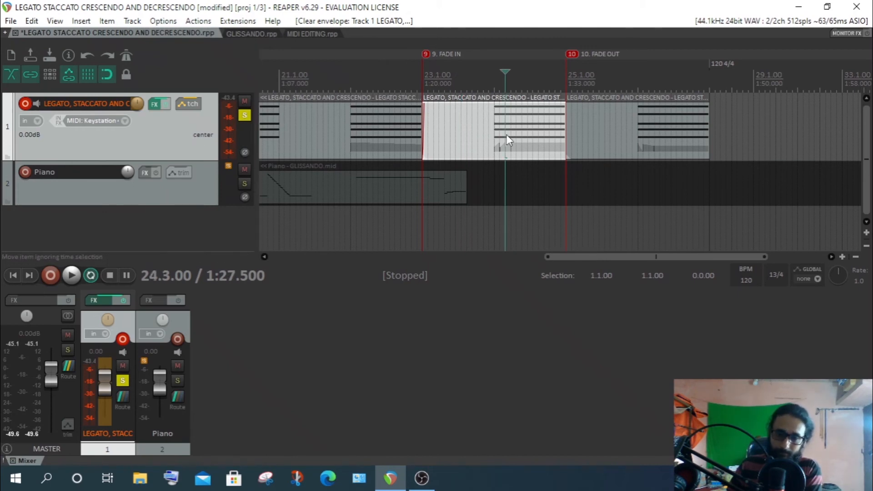
pyautogui.doubleClick(471, 131)
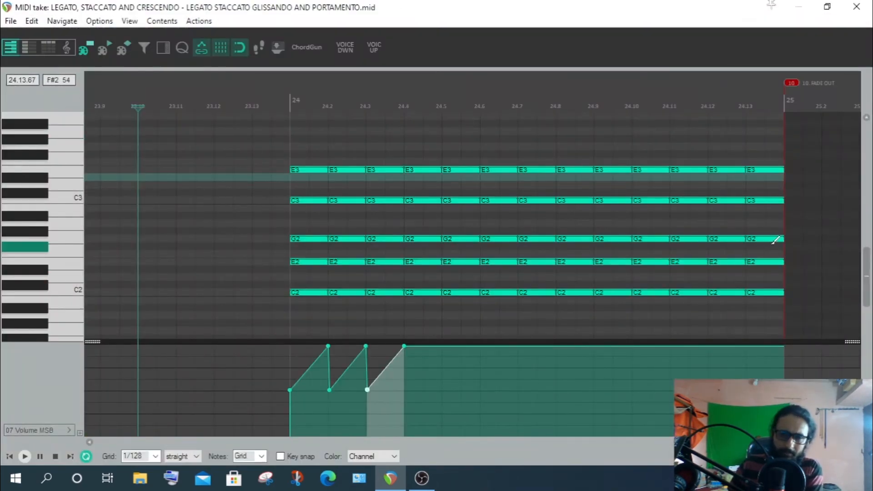
pyautogui.scroll(-1, 805, 303)
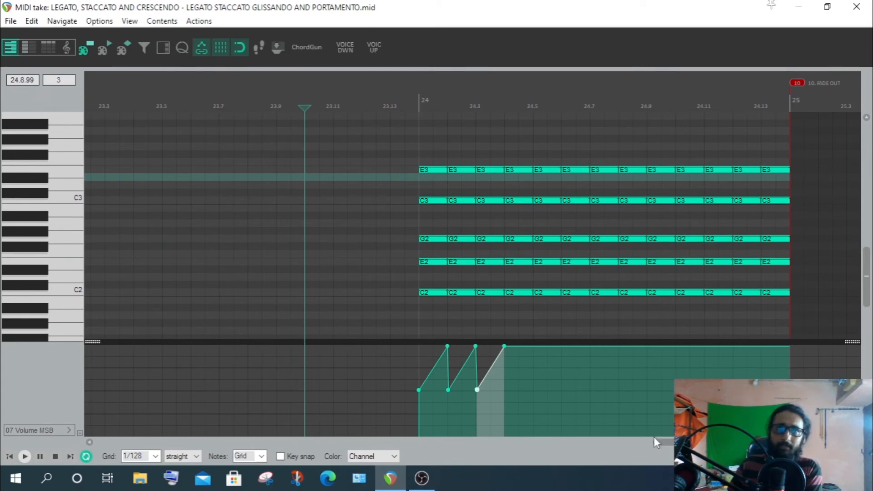
pyautogui.moveTo(700, 442)
pyautogui.mouseDown()
pyautogui.moveTo(735, 442)
pyautogui.moveTo(711, 442)
pyautogui.mouseUp()
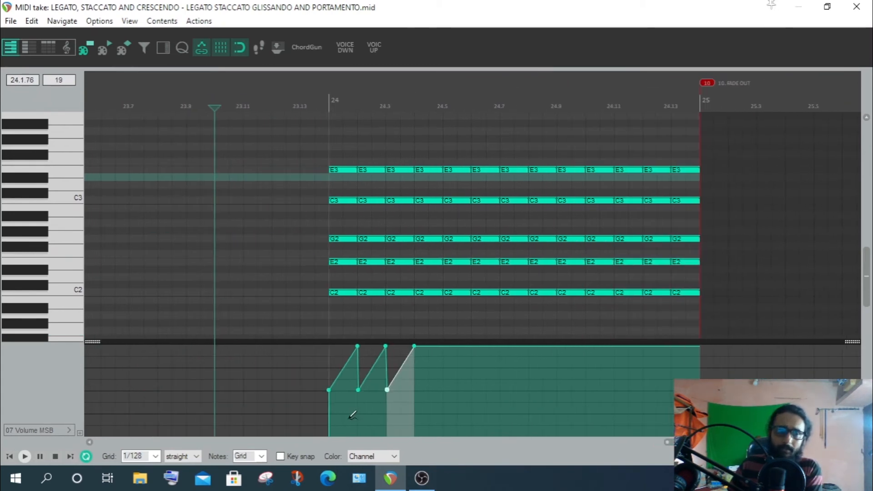
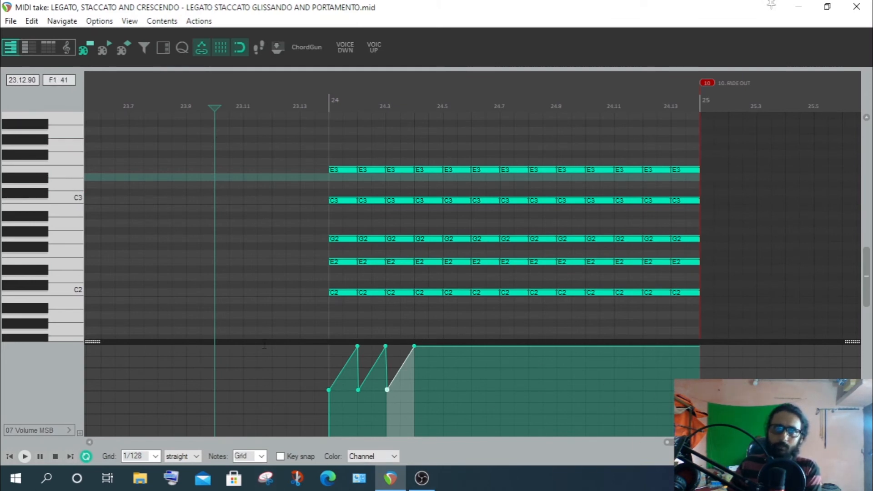
pyautogui.click(555, 231)
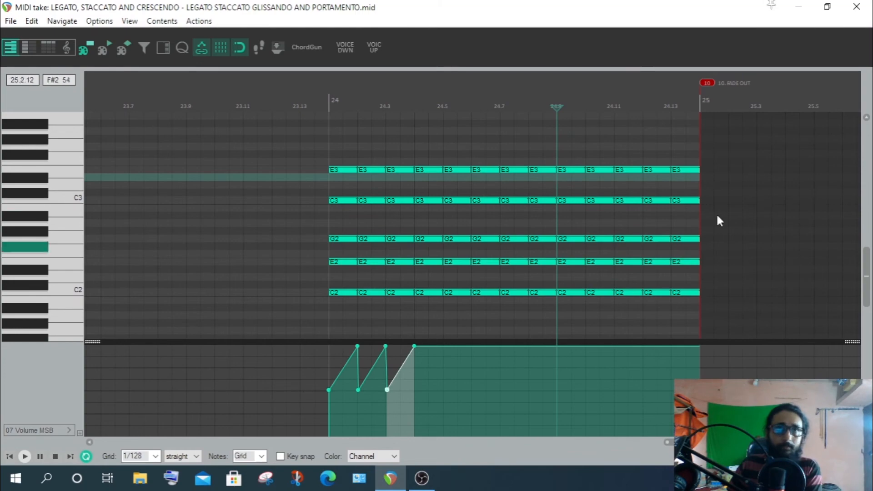
# Uncover the arrangement to view the fade-in item, reopen its MIDI events for another look, and close the MIDI editor
pyautogui.click(827, 6)
pyautogui.moveTo(453, 12); pyautogui.dragTo(483, 279)
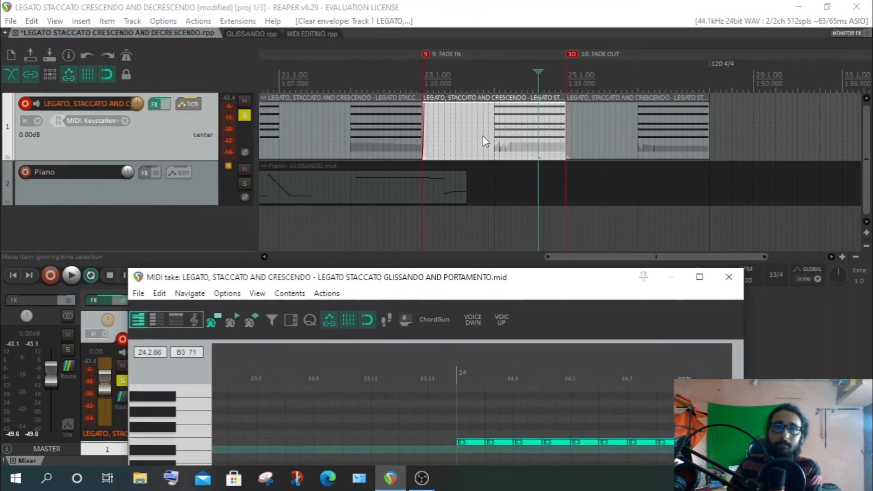
pyautogui.doubleClick(483, 122)
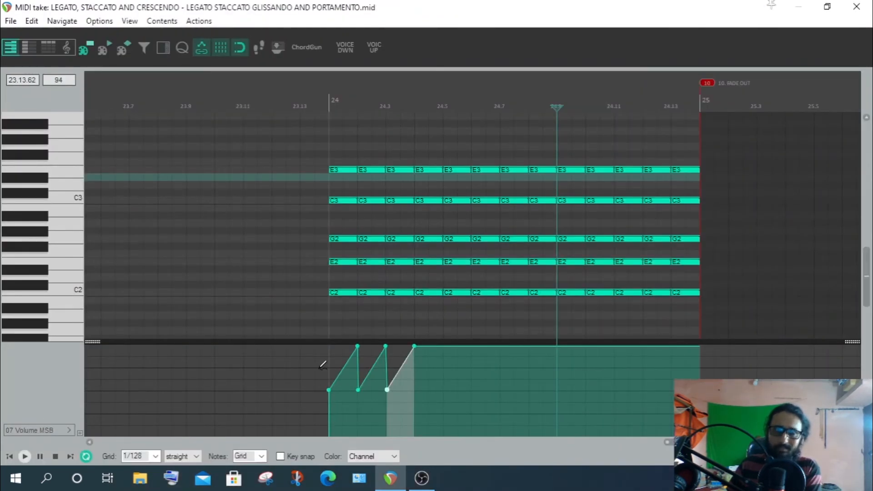
pyautogui.click(856, 7)
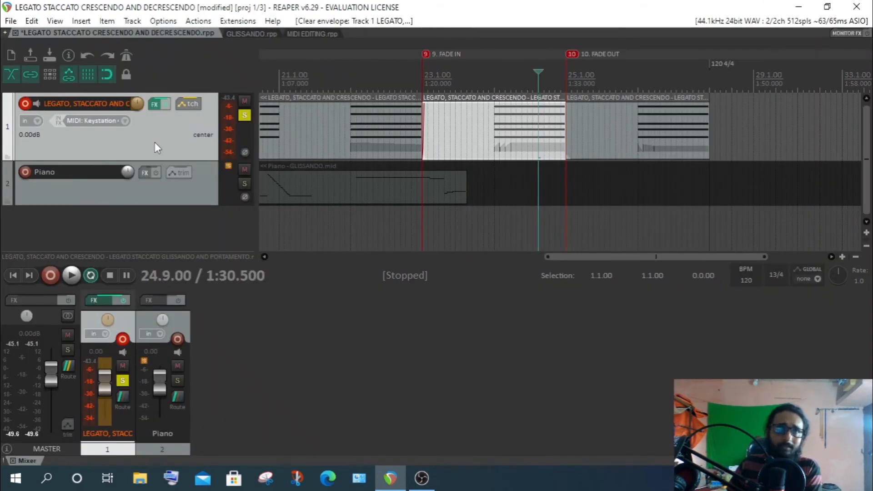
# With the edit cursor at 24.2.00, raise the first track's fader to +0.68 dB to write its Volume envelope, and select that envelope
pyautogui.click(501, 134)
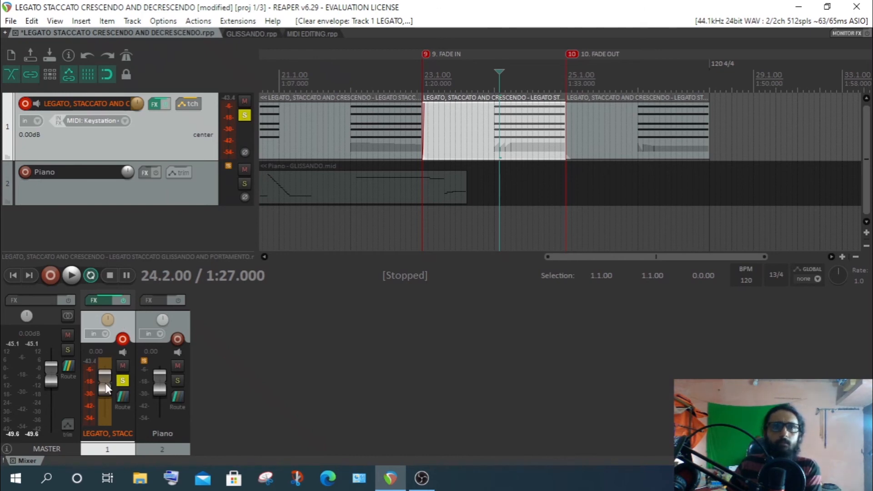
pyautogui.moveTo(106, 388)
pyautogui.mouseDown()
pyautogui.moveTo(104, 380)
pyautogui.moveTo(105, 403)
pyautogui.moveTo(103, 374)
pyautogui.moveTo(105, 387)
pyautogui.mouseUp()
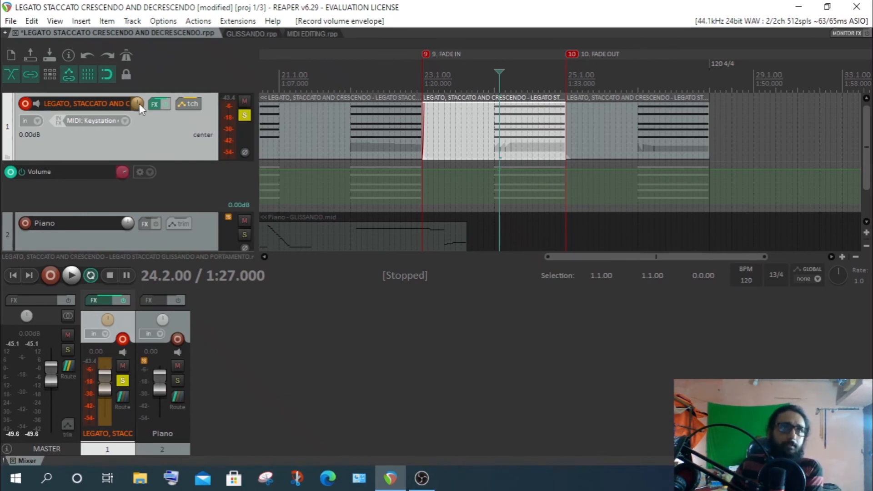
pyautogui.moveTo(105, 389)
pyautogui.mouseDown()
pyautogui.moveTo(105, 398)
pyautogui.moveTo(101, 355)
pyautogui.moveTo(108, 394)
pyautogui.moveTo(110, 382)
pyautogui.mouseUp()
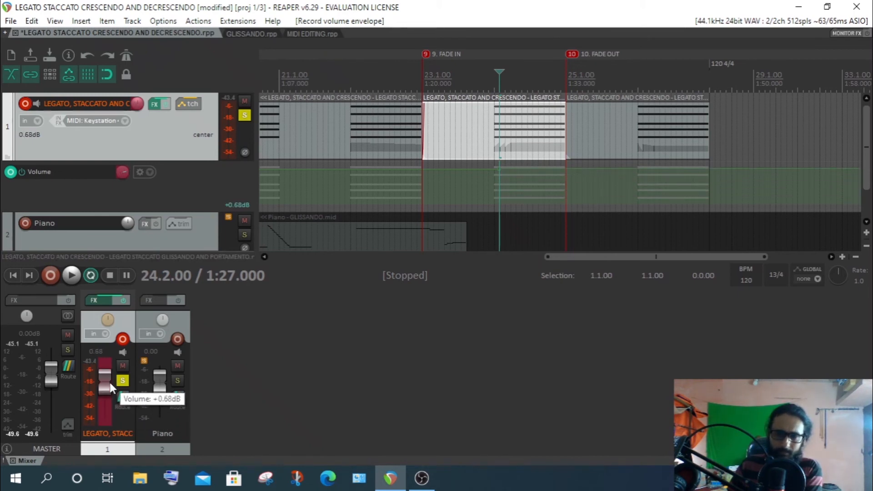
pyautogui.moveTo(110, 391)
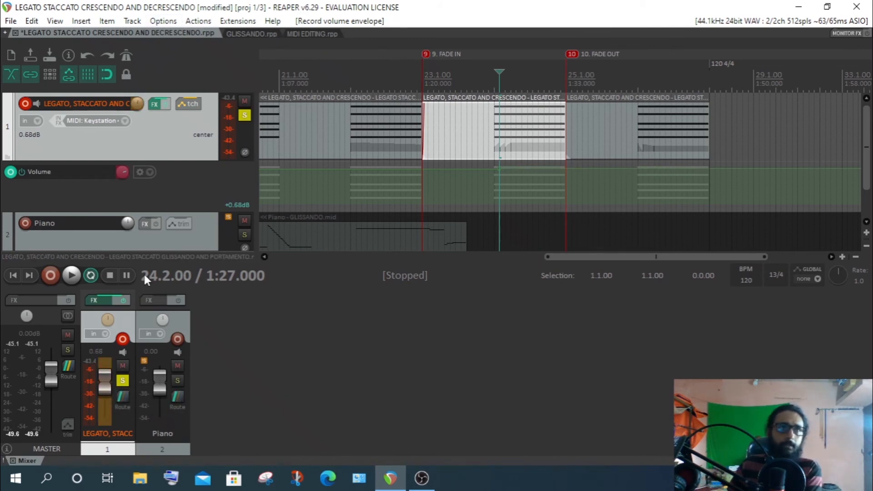
pyautogui.click(180, 190)
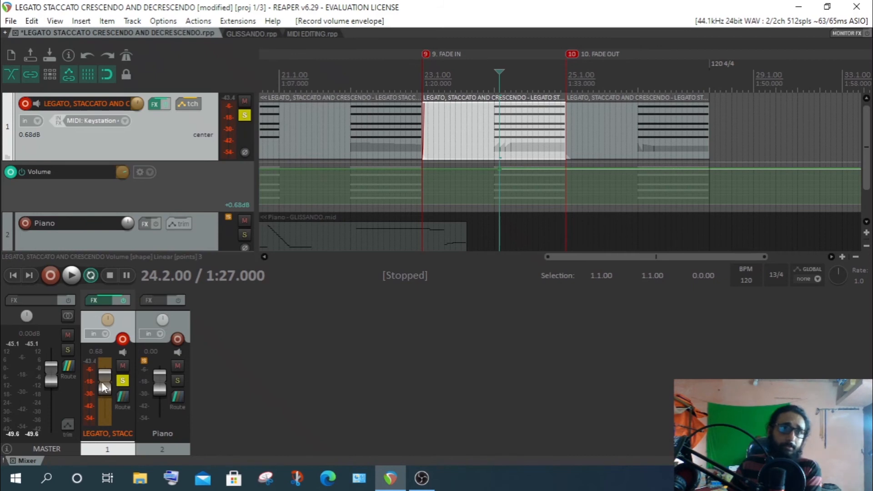
# Move the first track's fader through -10.2, +6.03 and -15.8 dB down to -22.6 dB to rewrite the Volume envelope from 24.2.00
pyautogui.moveTo(104, 387)
pyautogui.mouseDown()
pyautogui.moveTo(110, 371)
pyautogui.moveTo(111, 400)
pyautogui.mouseUp()
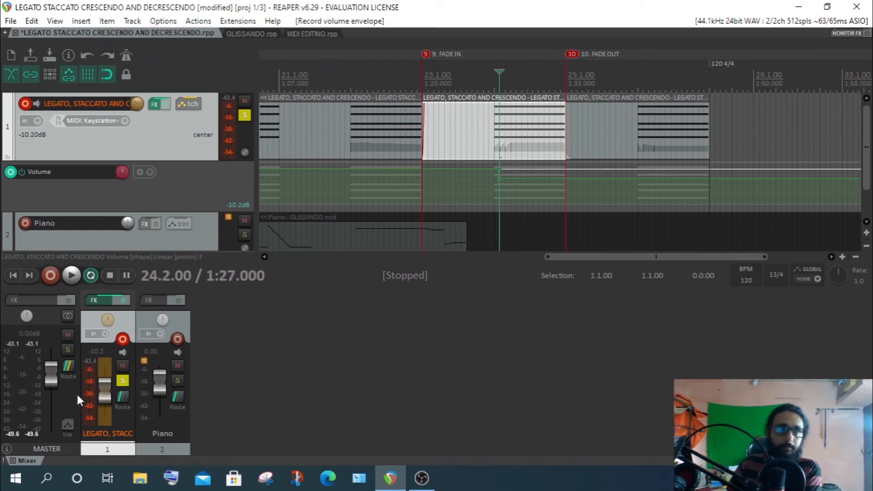
pyautogui.moveTo(102, 395); pyautogui.dragTo(102, 373)
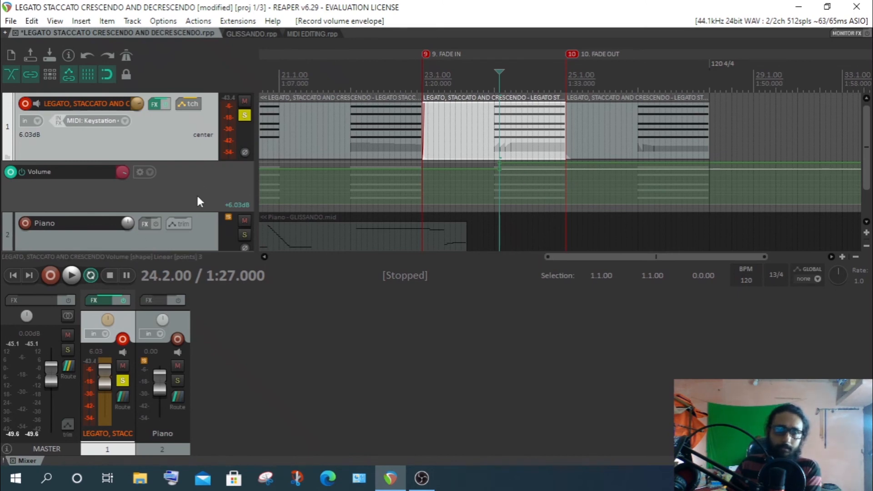
pyautogui.moveTo(103, 385); pyautogui.dragTo(110, 401)
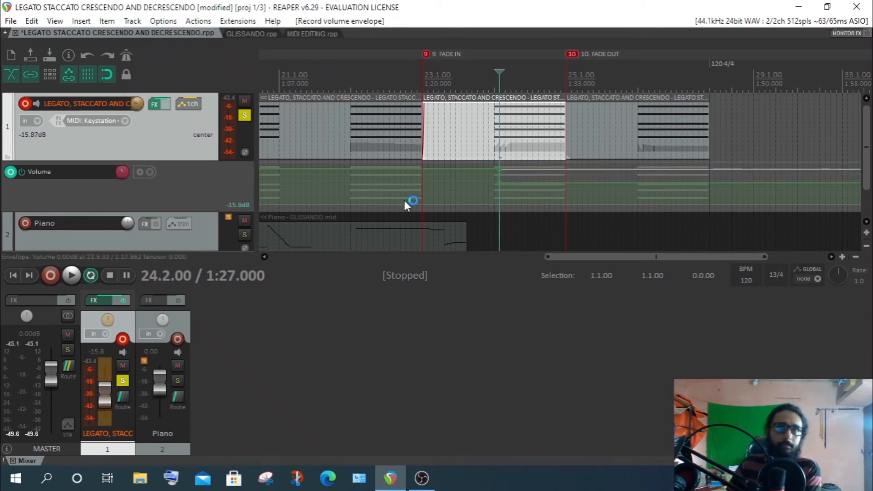
pyautogui.moveTo(105, 403)
pyautogui.mouseDown()
pyautogui.moveTo(109, 381)
pyautogui.moveTo(111, 420)
pyautogui.moveTo(116, 377)
pyautogui.moveTo(119, 406)
pyautogui.moveTo(114, 369)
pyautogui.moveTo(112, 400)
pyautogui.mouseUp()
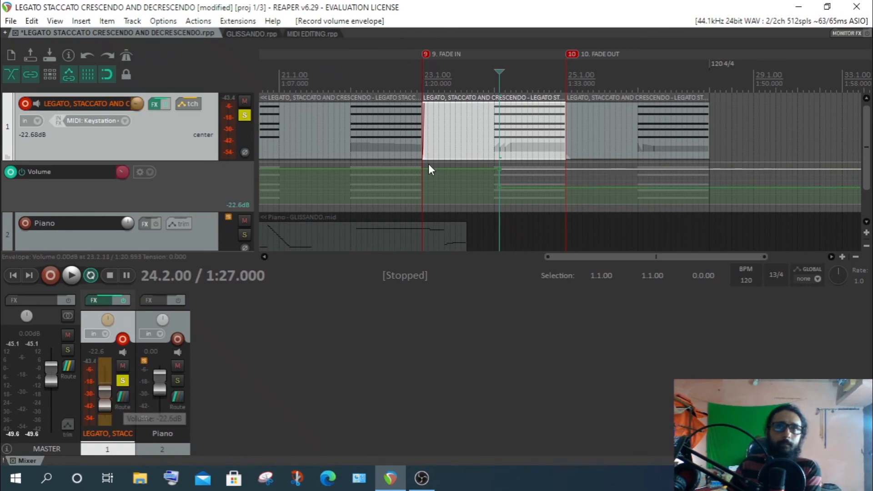
# Set ReaControlMIDI's Volume control change to 10578 on the first track, and uncover the resulting automation envelope
pyautogui.click(155, 104)
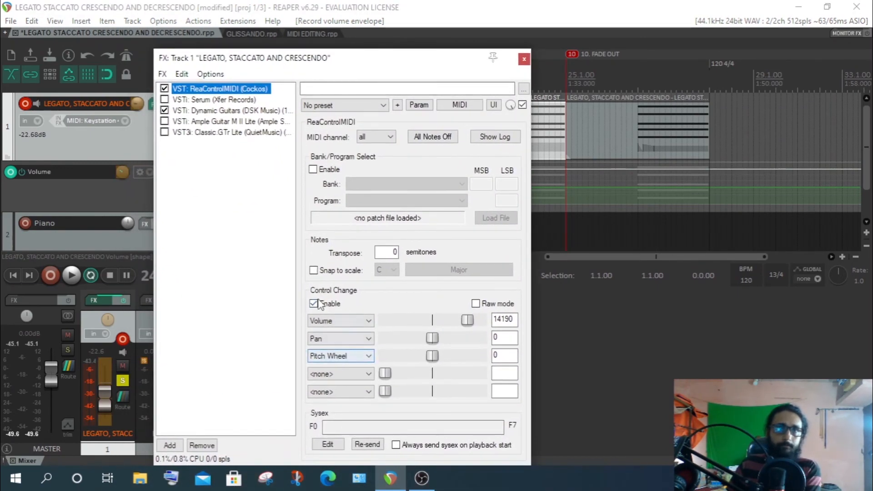
pyautogui.moveTo(468, 320)
pyautogui.mouseDown()
pyautogui.moveTo(413, 322)
pyautogui.moveTo(434, 322)
pyautogui.moveTo(422, 325)
pyautogui.moveTo(443, 337)
pyautogui.moveTo(462, 330)
pyautogui.mouseUp()
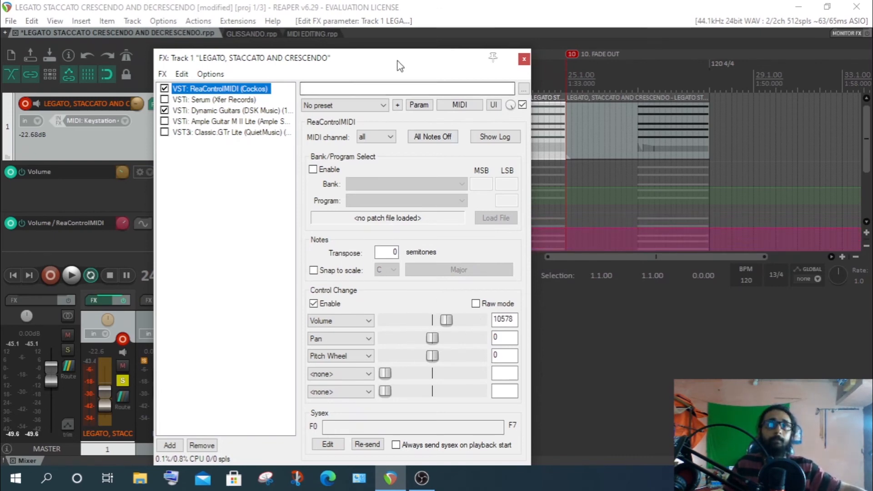
pyautogui.moveTo(399, 66); pyautogui.dragTo(415, 362)
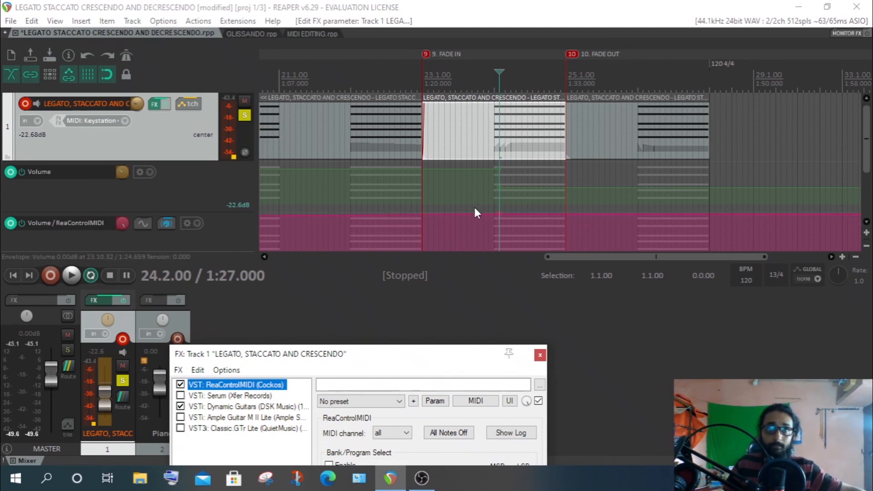
# Lower ReaControlMIDI's Volume control to see how its envelope follows, and undo that change
pyautogui.moveTo(408, 356); pyautogui.dragTo(287, 94)
pyautogui.moveTo(372, 353); pyautogui.dragTo(313, 357)
pyautogui.moveTo(313, 93); pyautogui.dragTo(429, 384)
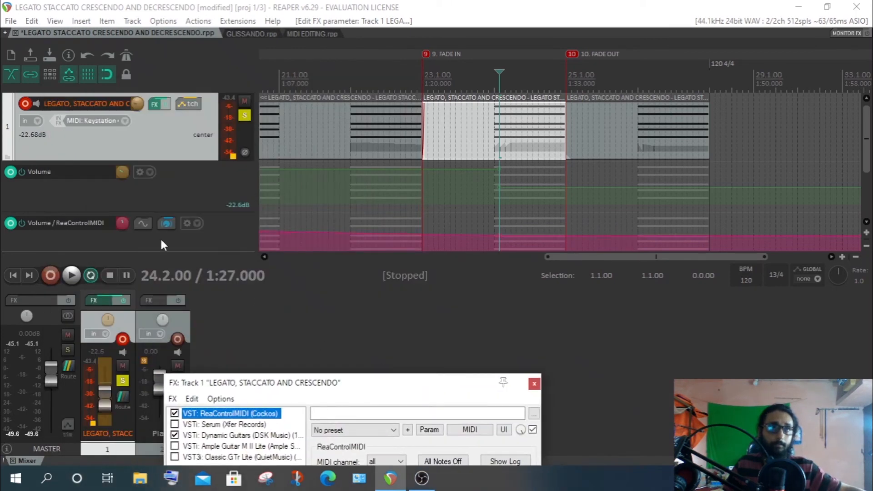
pyautogui.hotkey('ctrl', 'z')
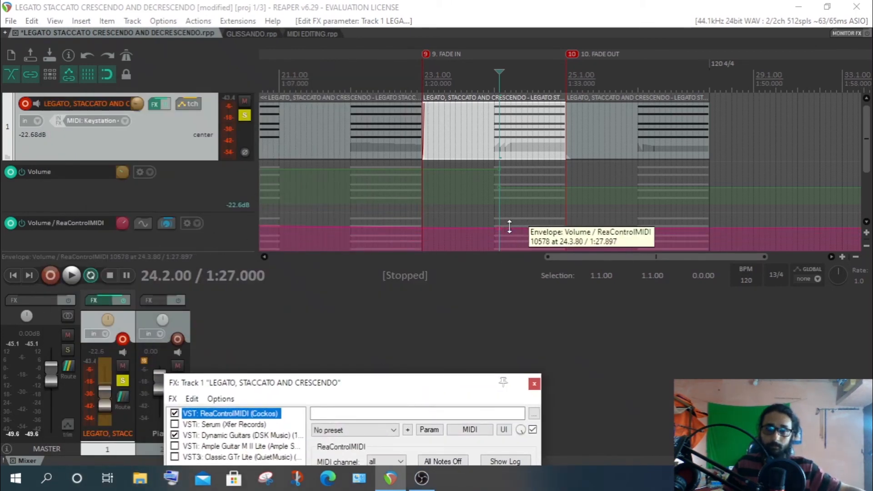
# Try lowering the ReaControlMIDI Volume envelope, close the first track's FX window, and undo the envelope change
pyautogui.moveTo(455, 227); pyautogui.dragTo(499, 242)
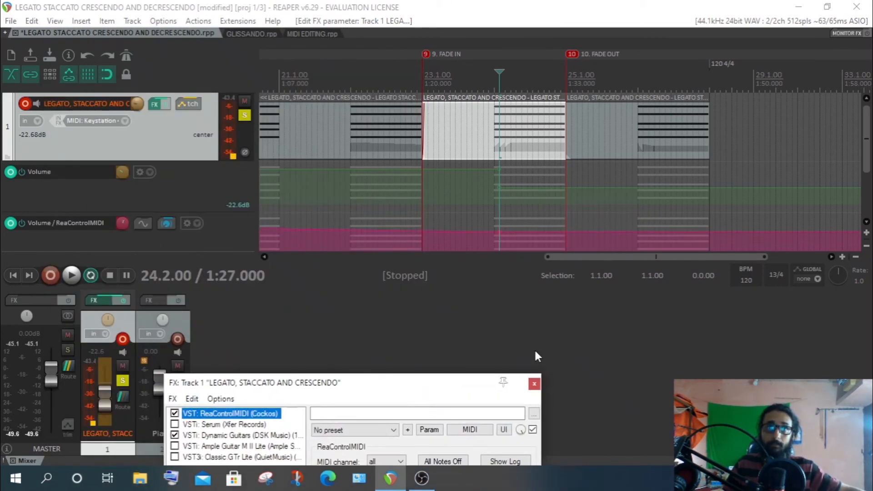
pyautogui.click(533, 386)
pyautogui.hotkey('ctrl', 'z')
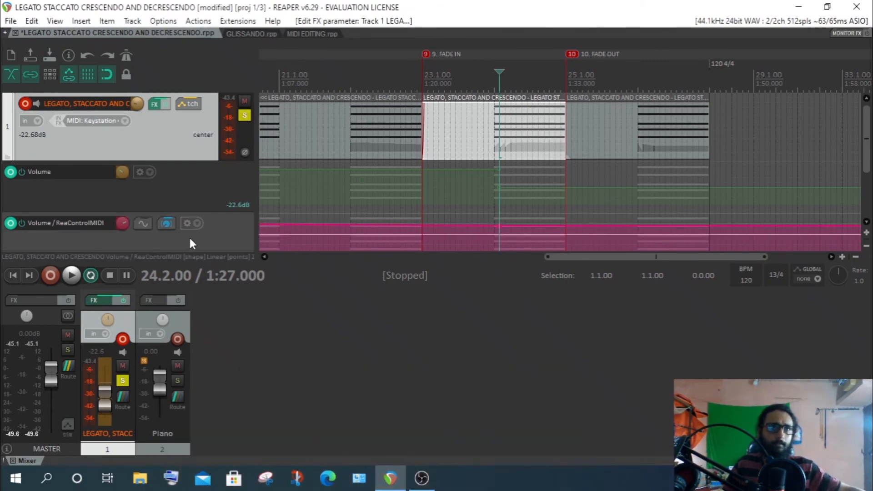
# Compare the 07 Volume MSB lane of the Fade In MIDI item with the first track's ReaControlMIDI Volume envelope
pyautogui.doubleClick(501, 117)
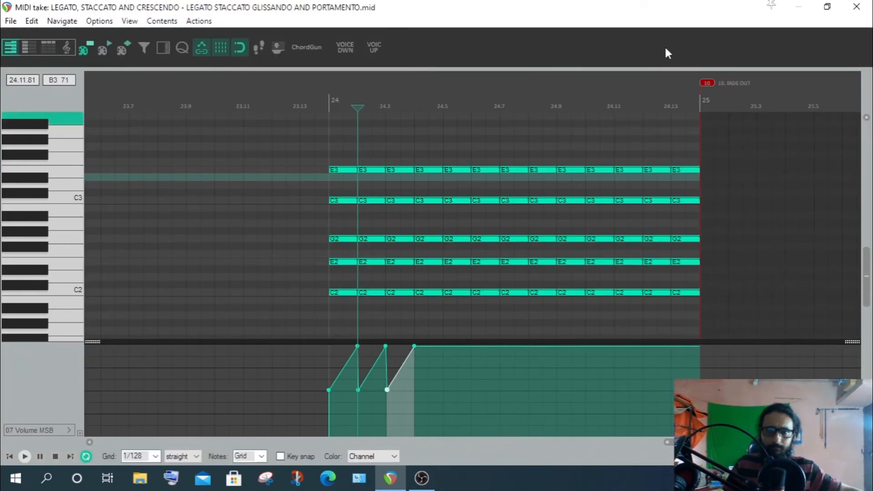
pyautogui.click(857, 7)
pyautogui.click(216, 238)
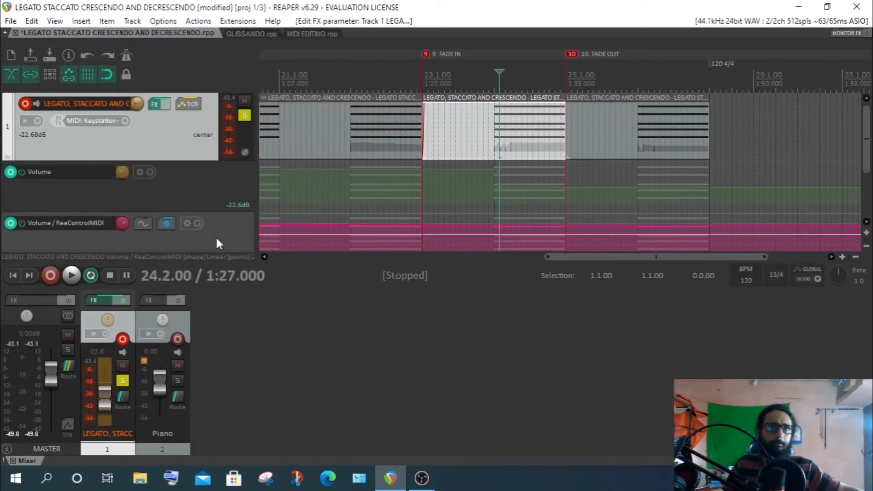
pyautogui.doubleClick(496, 128)
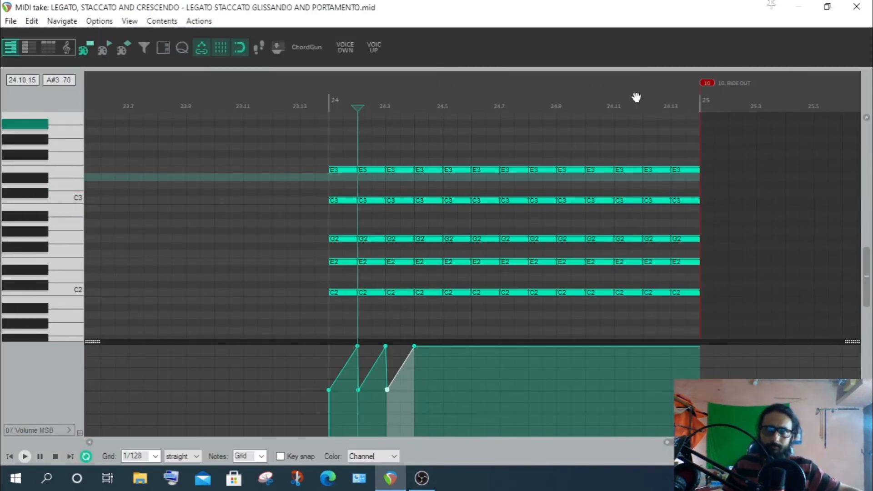
pyautogui.click(856, 6)
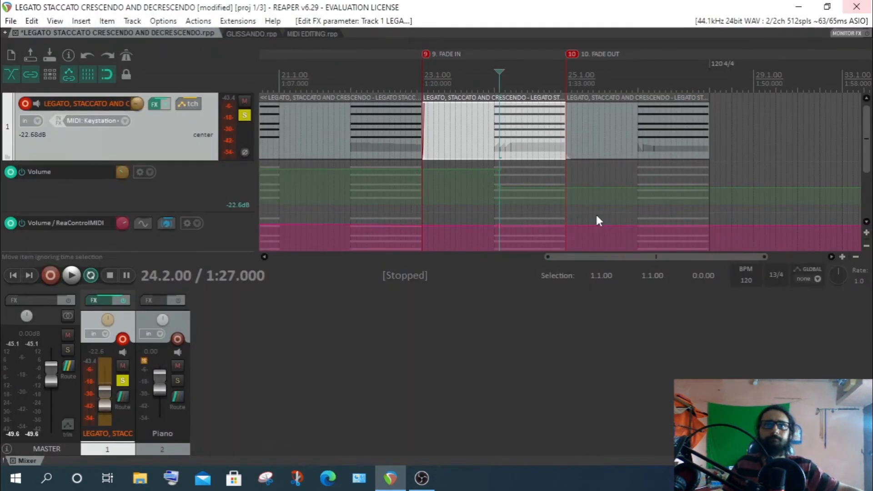
# Record repeated rises and falls of ReaControlMIDI's Volume on the first track, from early bar 23 through the bar 24 chords into bar 25
pyautogui.click(430, 83)
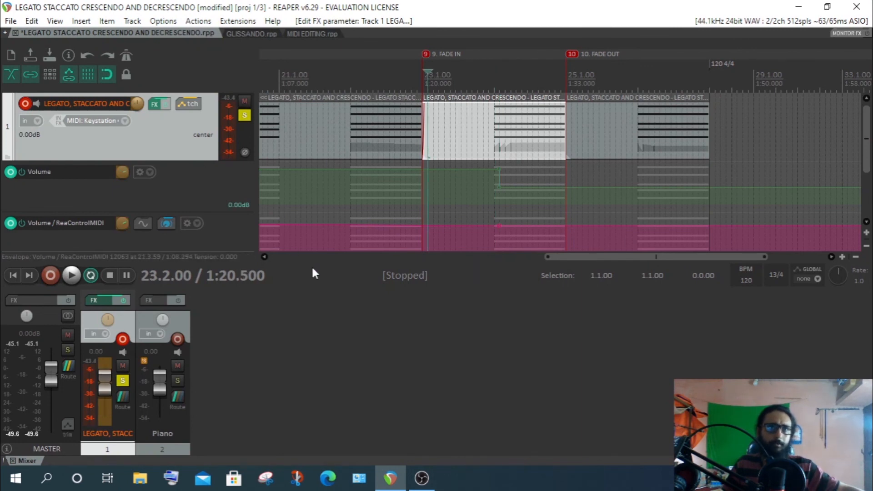
pyautogui.click(283, 194)
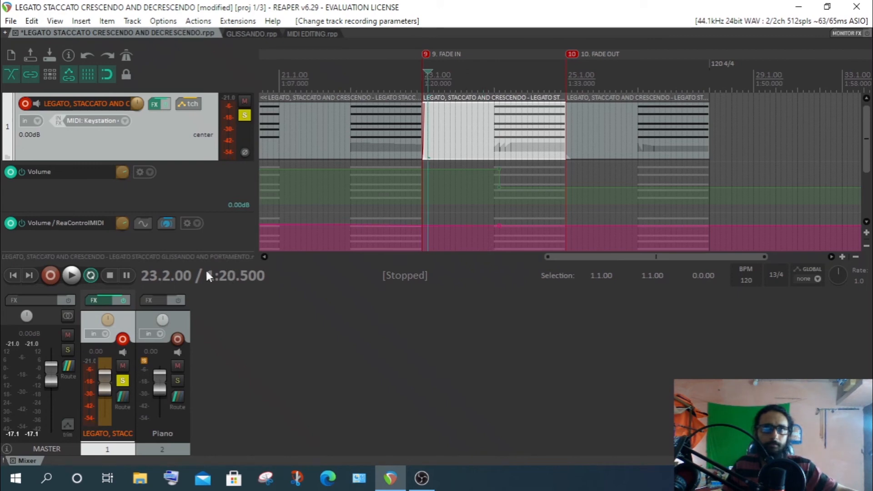
pyautogui.click(52, 274)
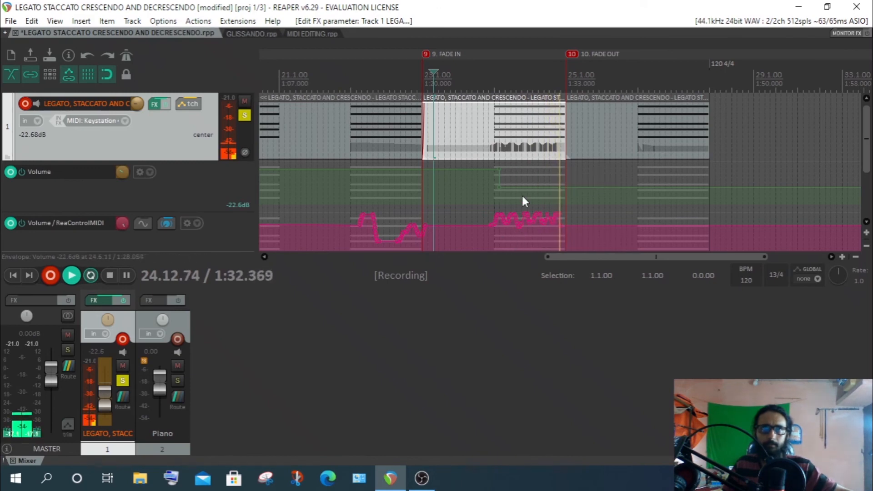
pyautogui.click(110, 274)
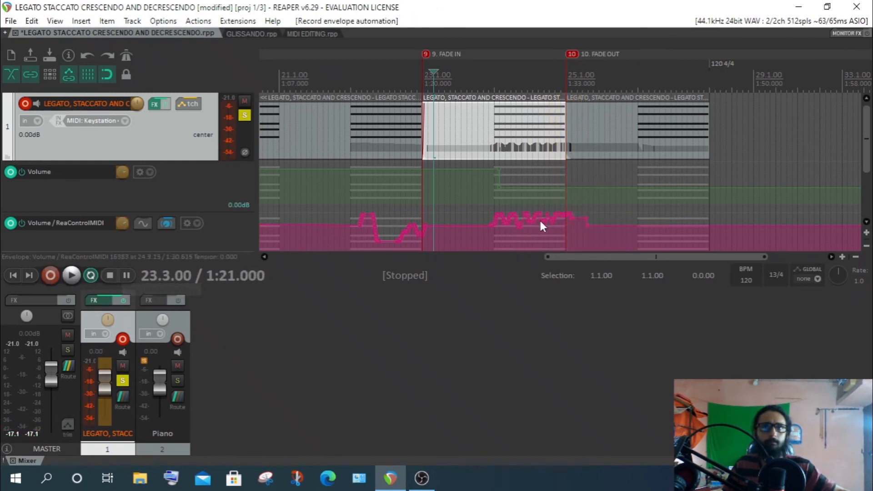
# Examine the recorded 07 Volume MSB curve beneath the bar 24 chords of the Fade In MIDI item
pyautogui.click(540, 79)
pyautogui.scroll(3, 540, 79)
pyautogui.scroll(3, 540, 79)
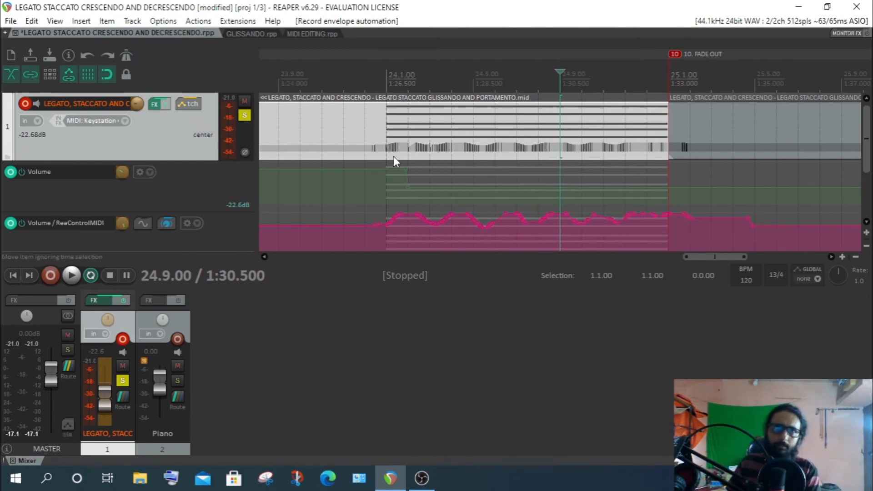
pyautogui.doubleClick(416, 138)
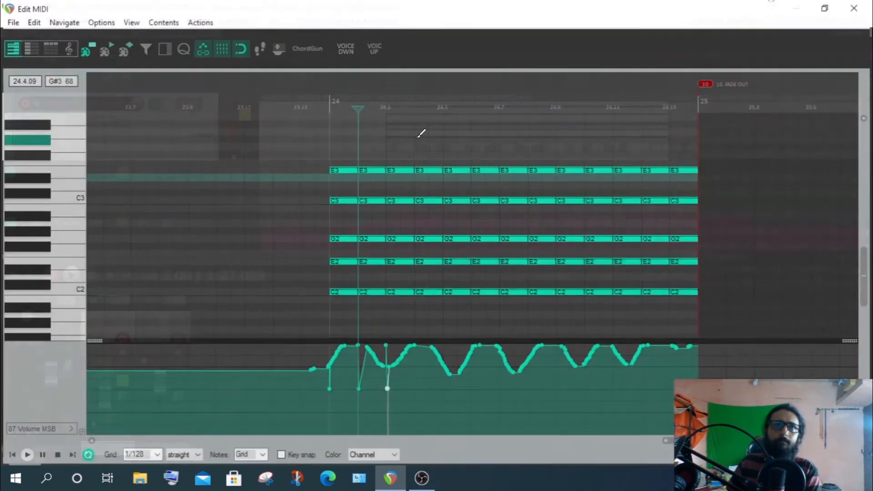
pyautogui.scroll(2, 514, 373)
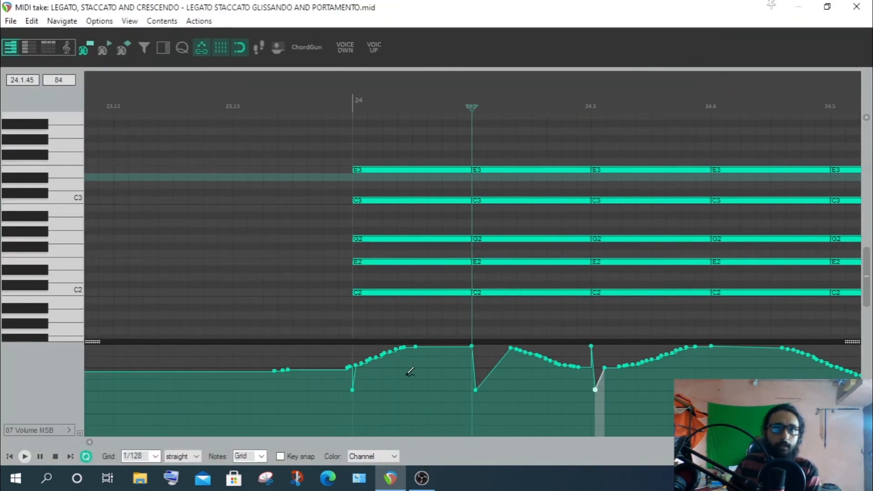
pyautogui.scroll(-2, 471, 347)
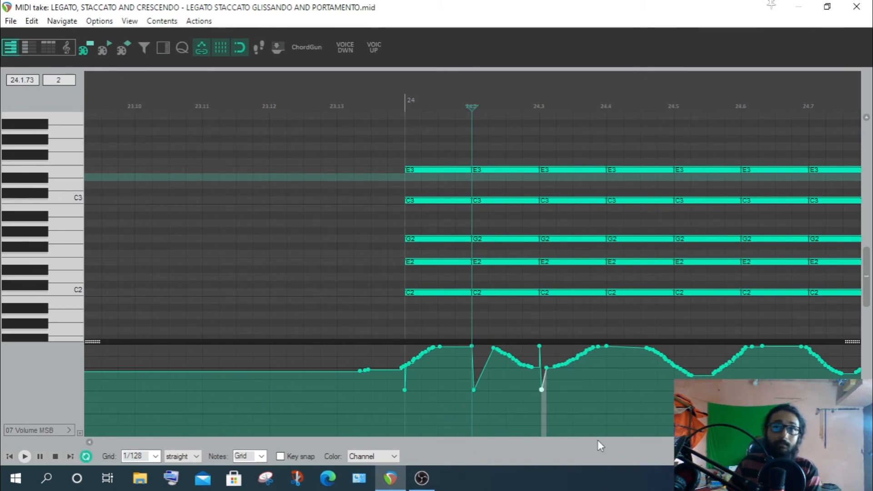
pyautogui.moveTo(709, 441); pyautogui.dragTo(715, 441)
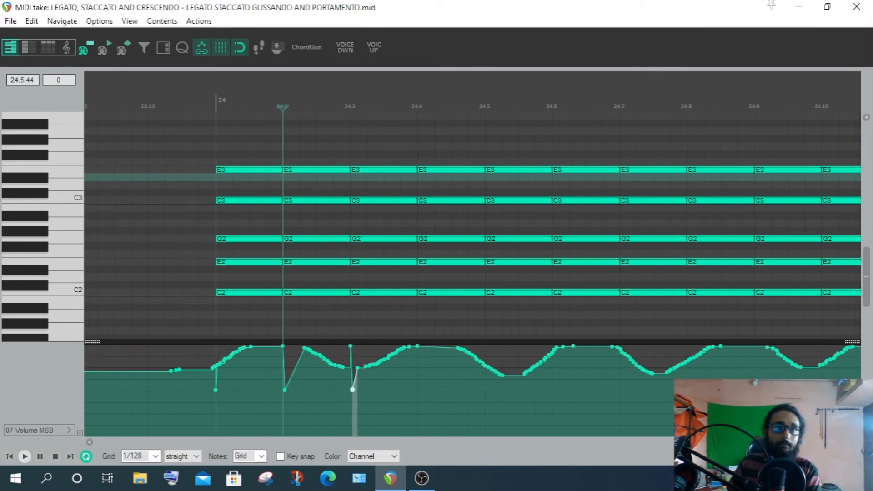
pyautogui.press('Escape')
# Raise the first track's fader to -4.57 dB to rewrite its Volume envelope from 24.2.00
pyautogui.click(214, 247)
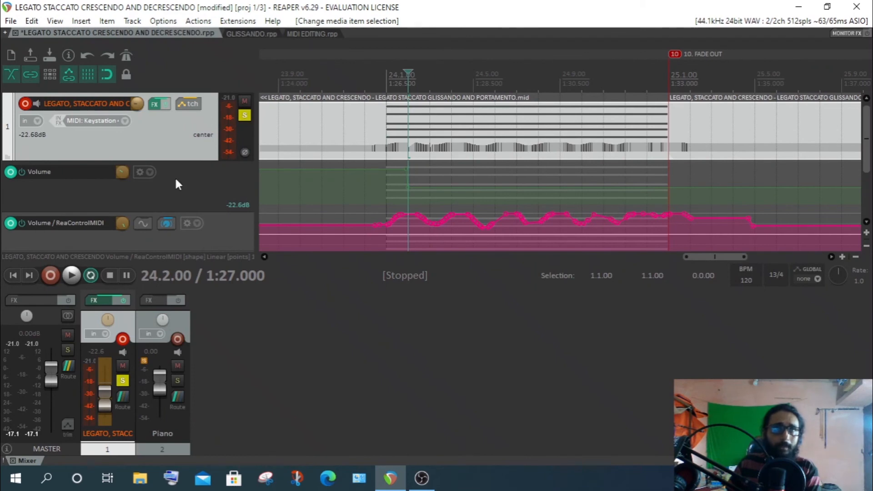
pyautogui.click(198, 186)
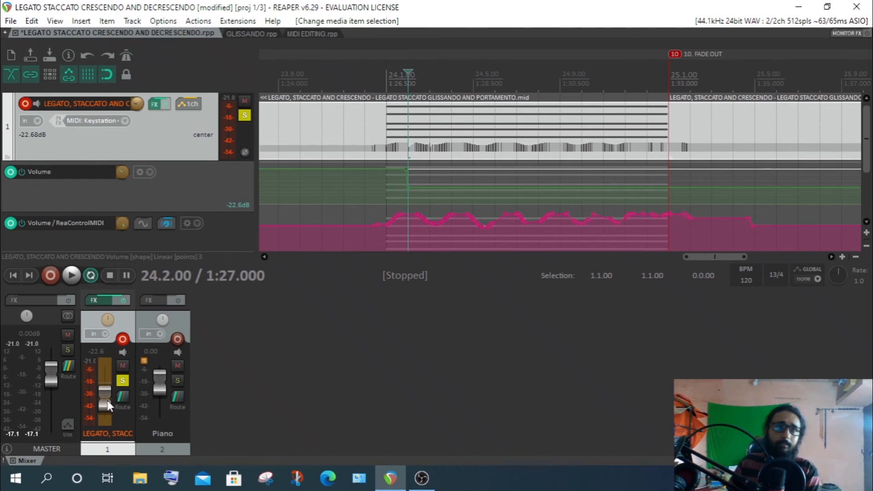
pyautogui.moveTo(108, 401); pyautogui.dragTo(105, 393)
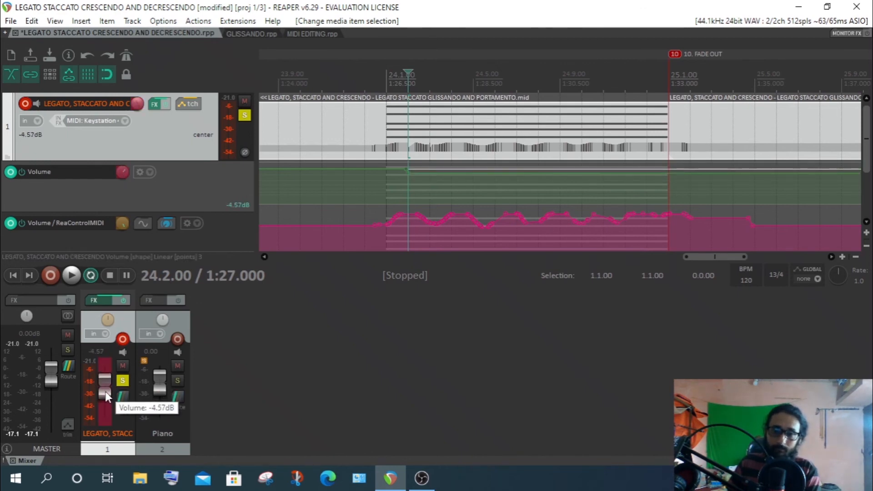
pyautogui.click(105, 393)
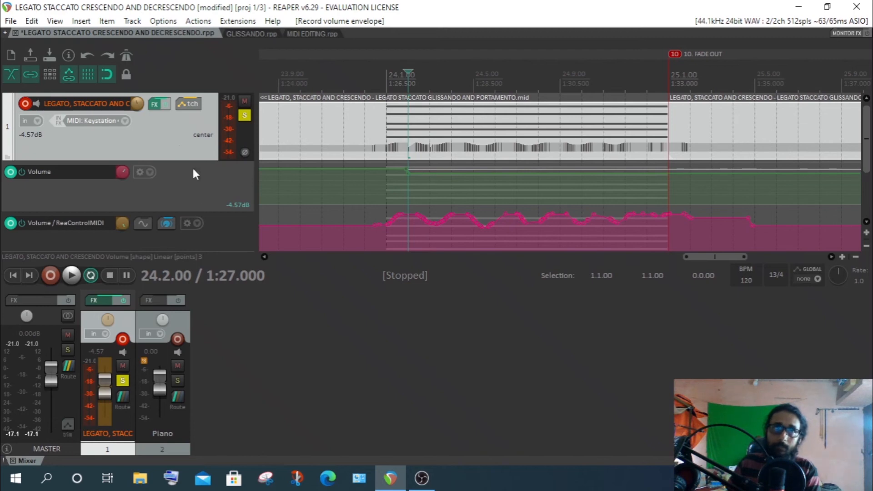
# Compare the track Volume envelope with the ReaControlMIDI Volume envelope by selecting each in turn
pyautogui.click(53, 241)
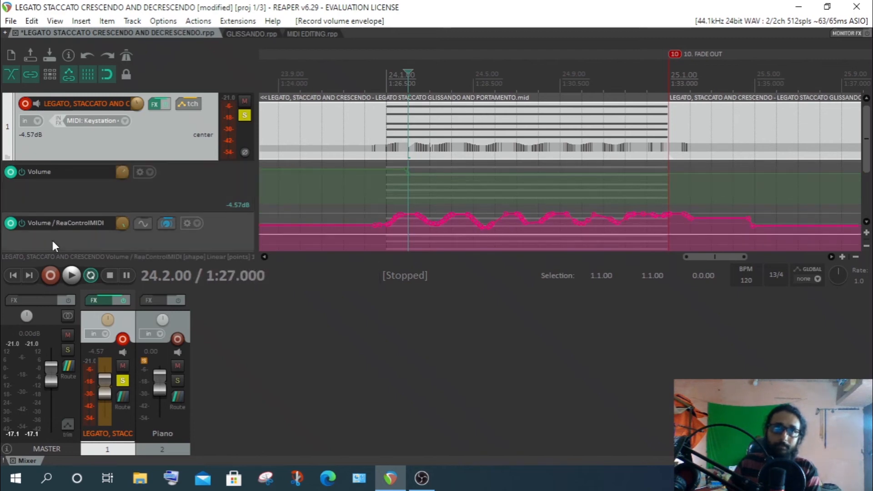
pyautogui.click(183, 197)
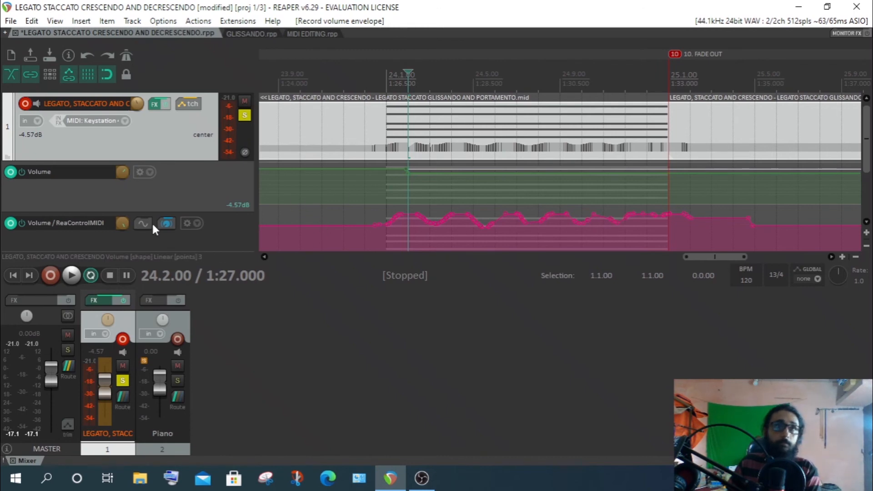
pyautogui.click(209, 236)
pyautogui.click(209, 187)
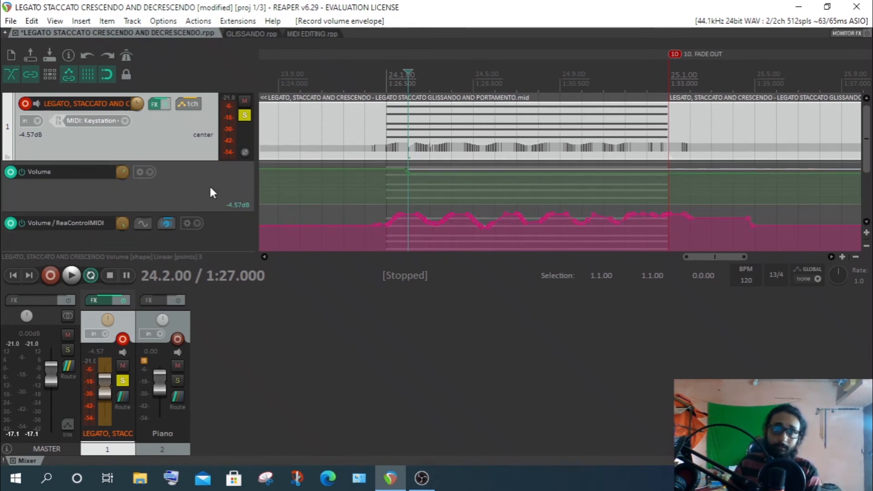
pyautogui.click(219, 233)
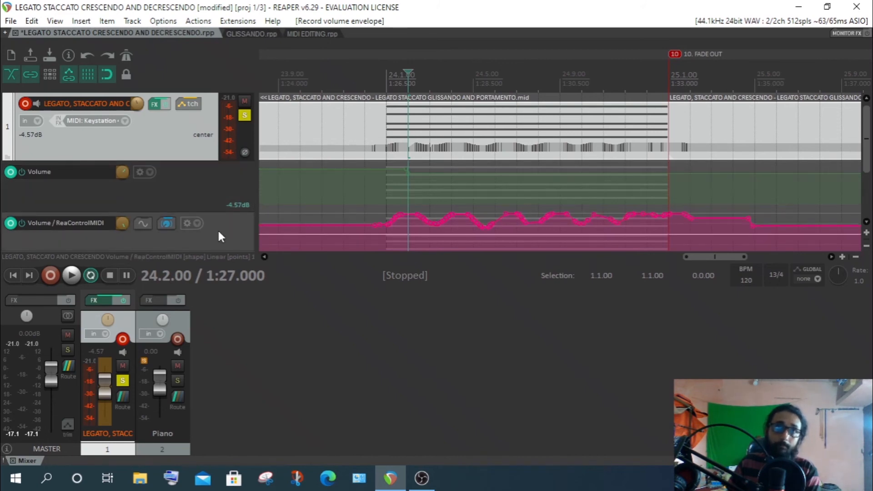
# Add points to the track Volume envelope in bar 24 and shape a gradual rise from about -19.7 dB to -5.57 dB at 24.10.00
pyautogui.click(206, 189)
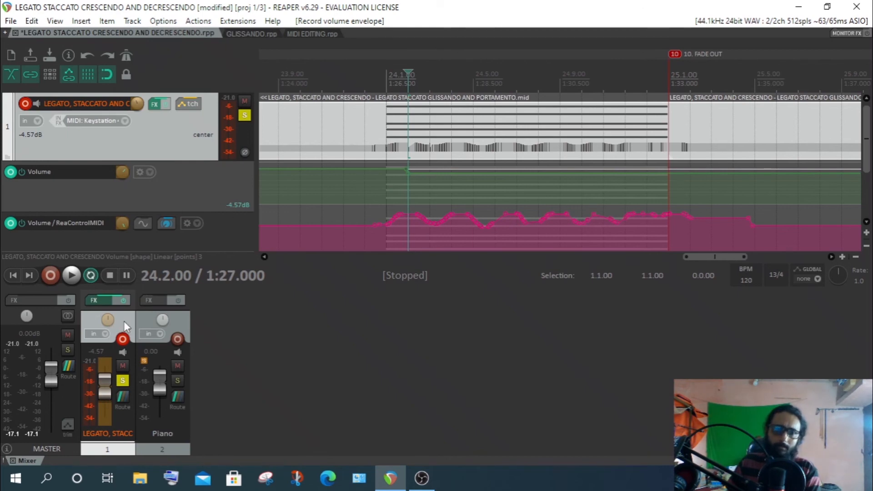
pyautogui.keyDown('shift'); pyautogui.click(445, 173); pyautogui.keyUp('shift')
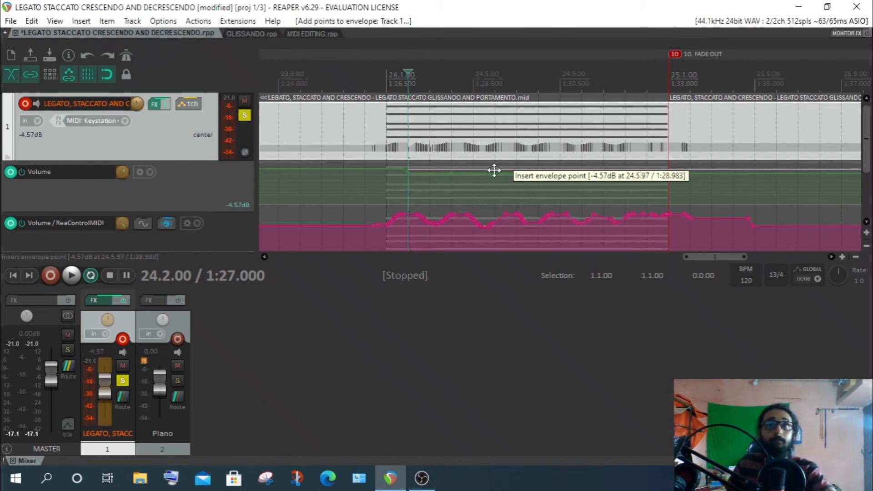
pyautogui.keyDown('shift'); pyautogui.click(495, 171); pyautogui.keyUp('shift')
pyautogui.keyDown('shift'); pyautogui.click(533, 171); pyautogui.keyUp('shift')
pyautogui.moveTo(444, 172); pyautogui.dragTo(526, 201)
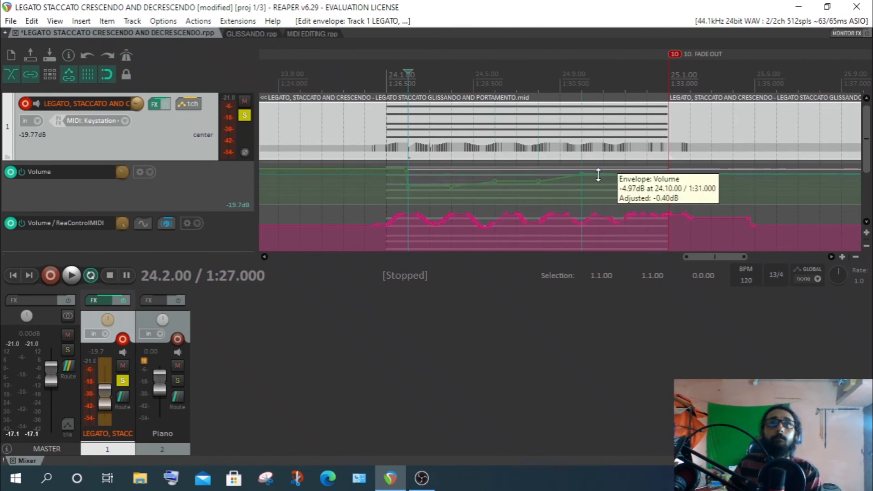
# Play the first track from 24.1.00 into bar 25 to hear the shaped Volume envelope, and stop playback
pyautogui.click(392, 79)
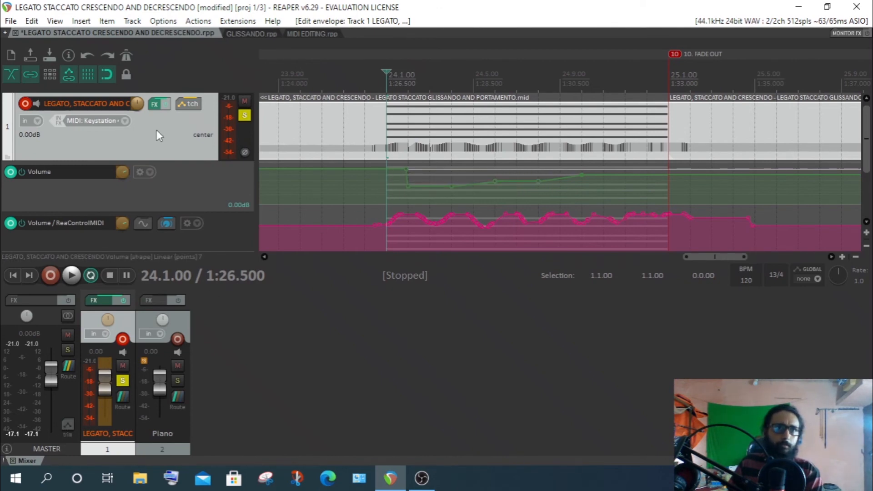
pyautogui.press('space')
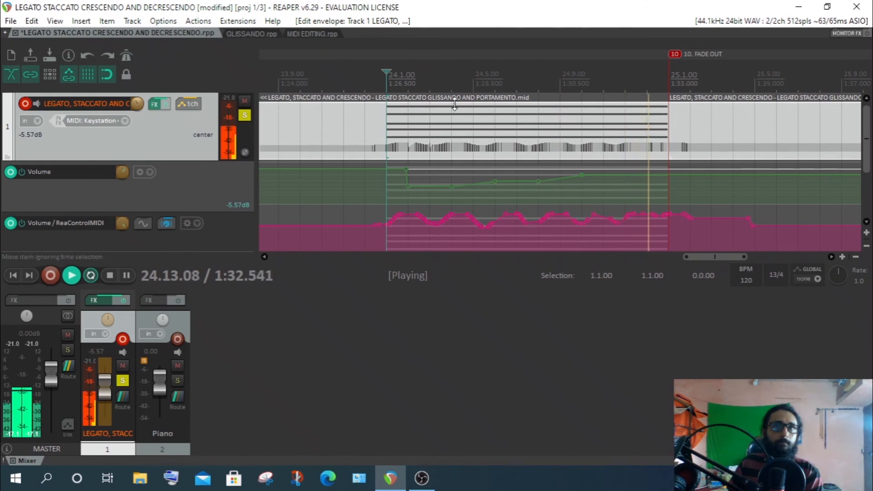
pyautogui.click(386, 74)
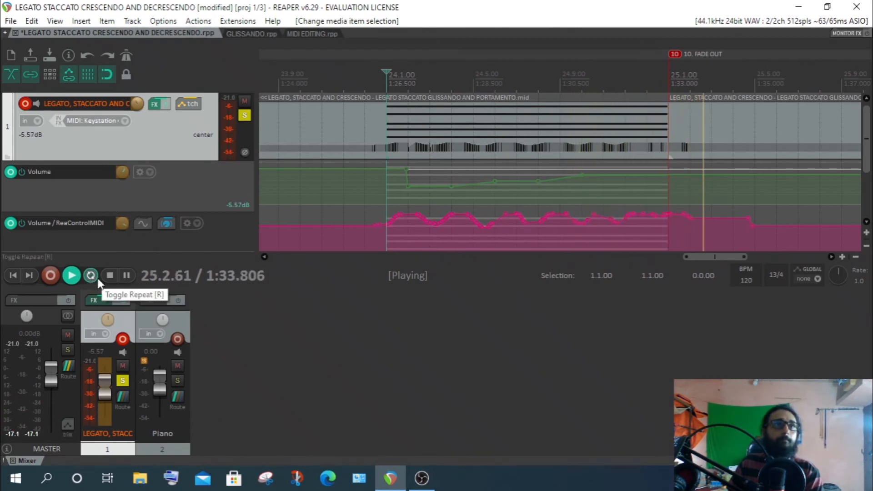
pyautogui.click(110, 275)
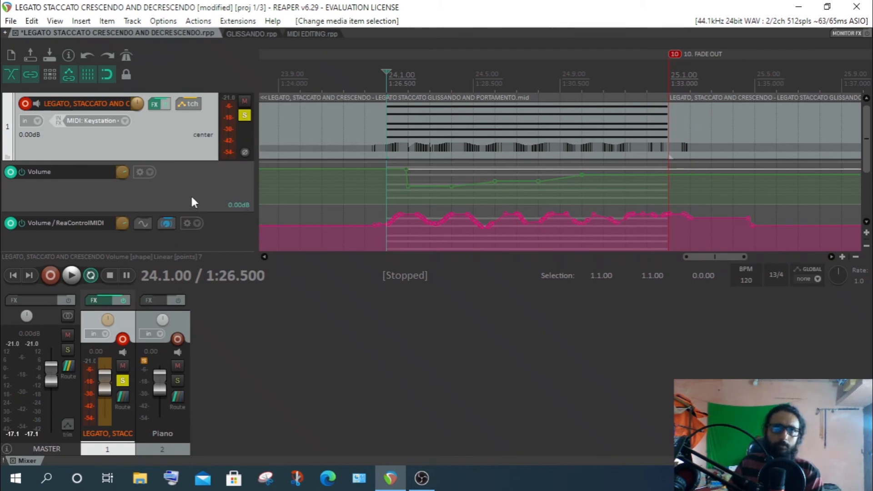
# Select the ReaControlMIDI Volume envelope and check it against the 07 Volume MSB lane of the Fade In MIDI item
pyautogui.click(219, 241)
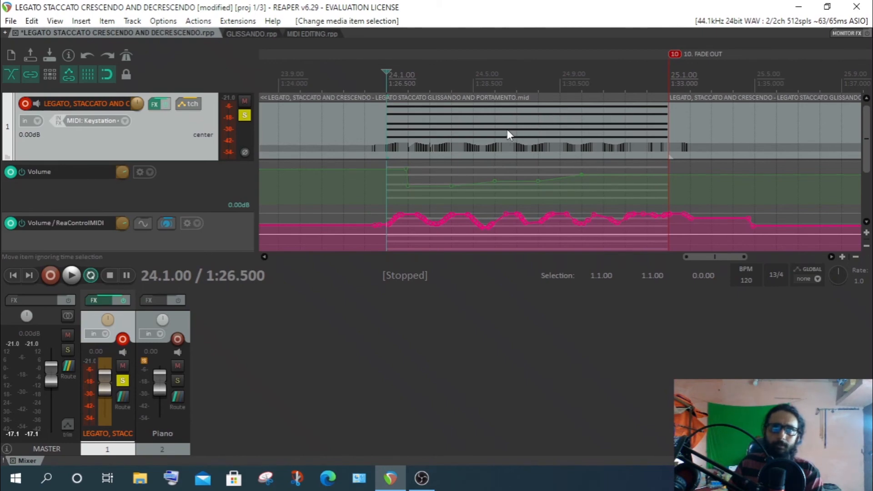
pyautogui.scroll(-8, 507, 133)
pyautogui.doubleClick(614, 132)
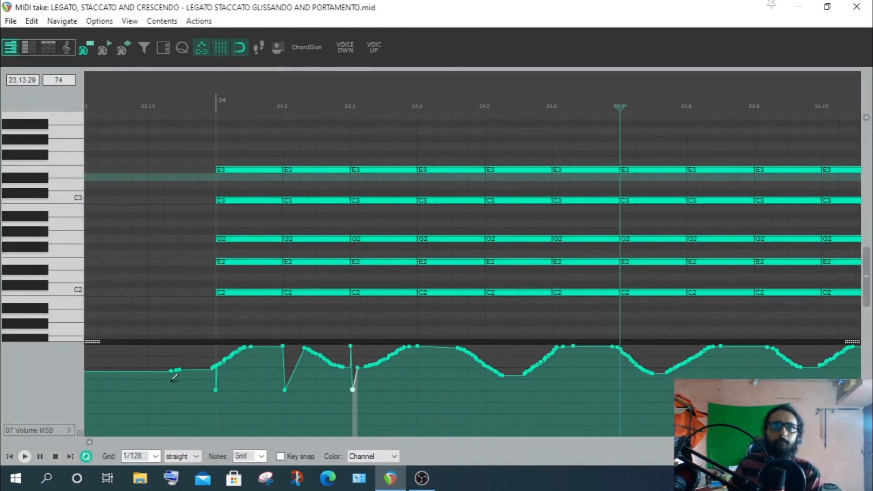
pyautogui.click(857, 7)
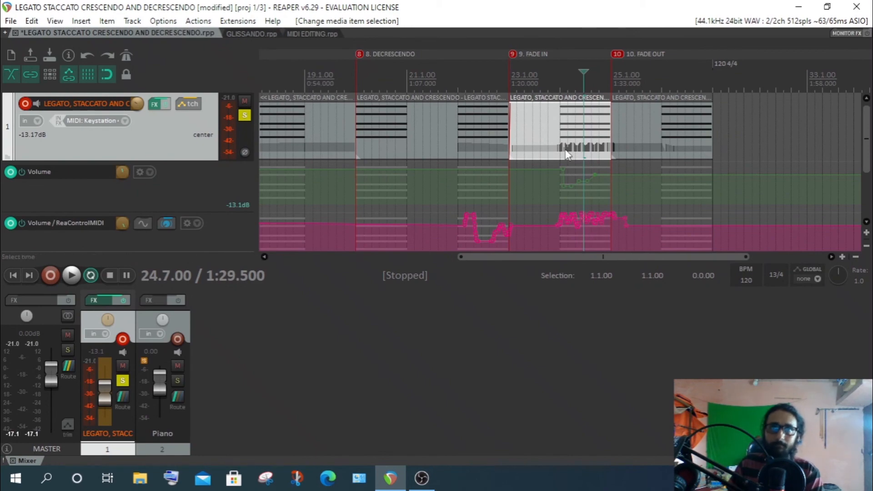
pyautogui.doubleClick(558, 137)
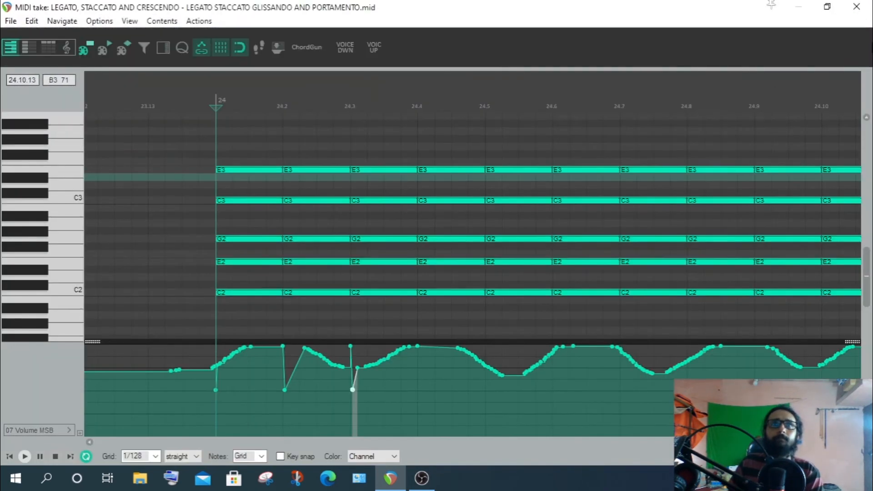
pyautogui.click(857, 6)
pyautogui.doubleClick(552, 138)
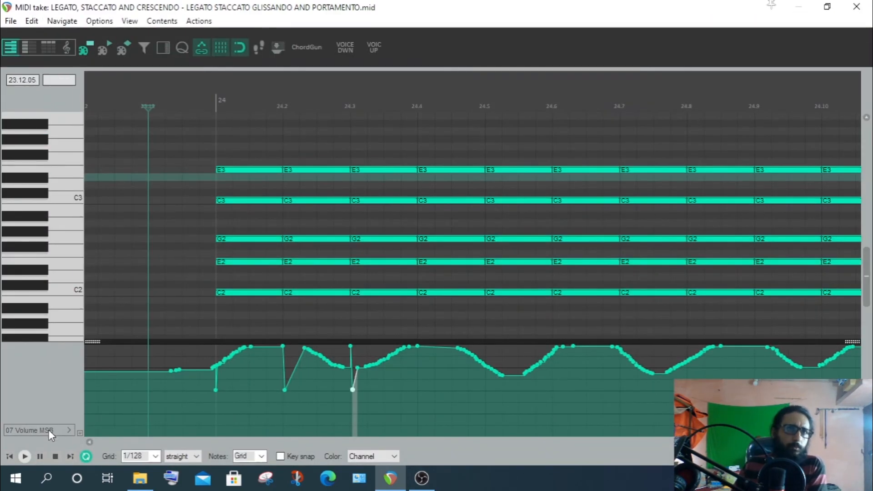
# Review the CC lane choices for the Fade In MIDI item, with 07 Volume MSB as the current lane
pyautogui.click(49, 430)
pyautogui.click(14, 452)
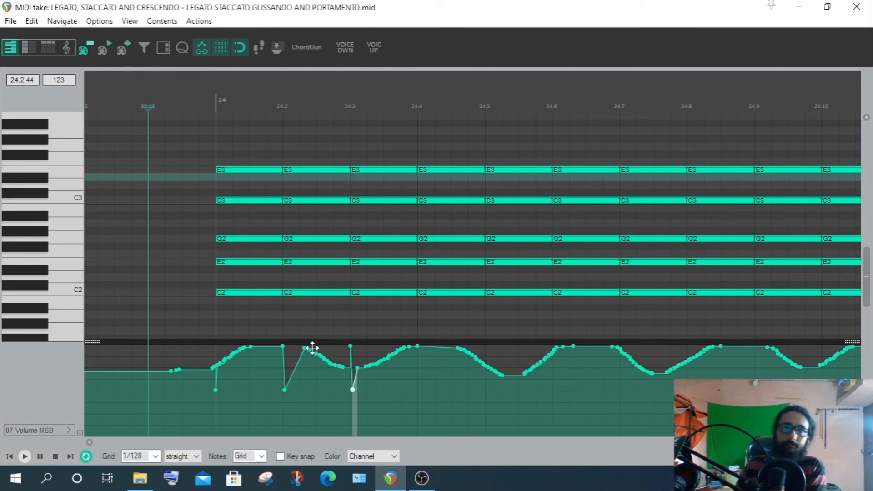
pyautogui.click(37, 430)
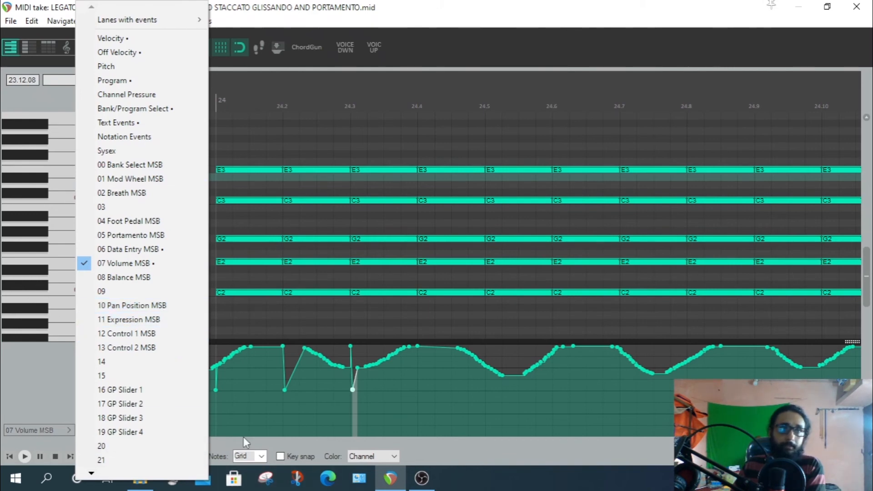
pyautogui.click(39, 386)
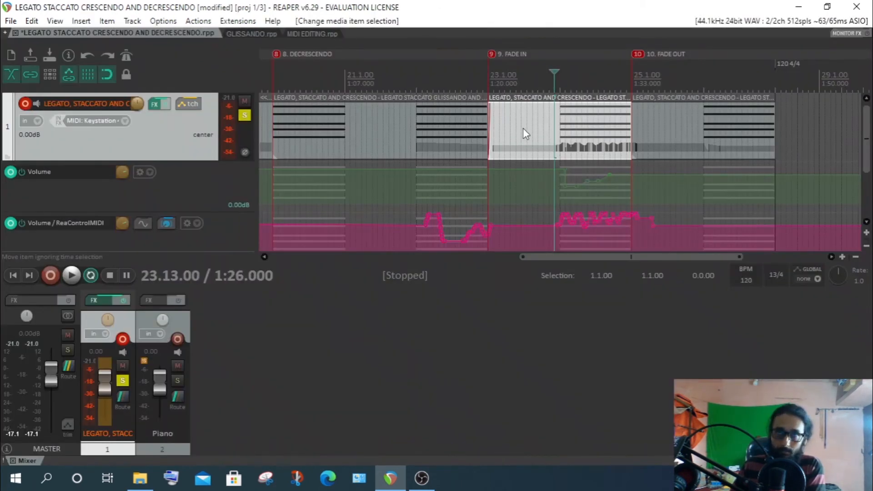
# Select the Fade In item, review the first track's list of available envelopes, and close the list
pyautogui.click(523, 128)
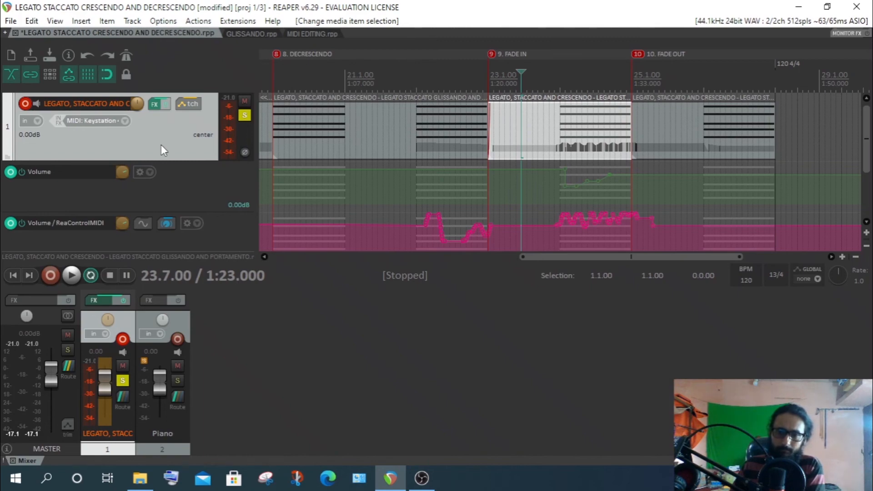
pyautogui.click(189, 104)
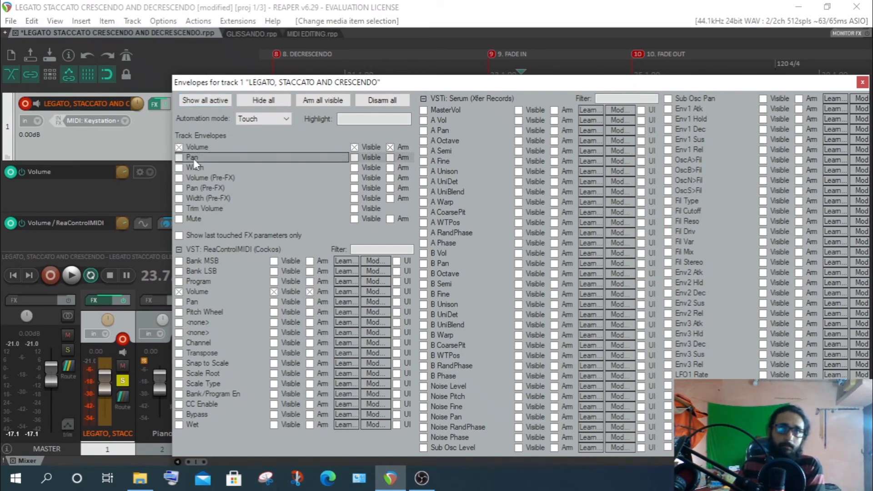
pyautogui.click(118, 148)
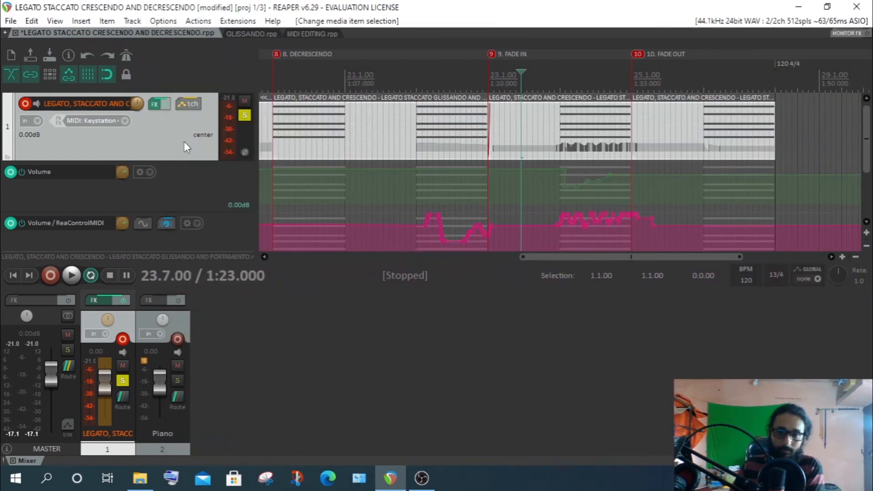
# Reopen the Fade In item in the MIDI editor to check its CC lane list, and close the editor
pyautogui.click(570, 138)
pyautogui.doubleClick(570, 137)
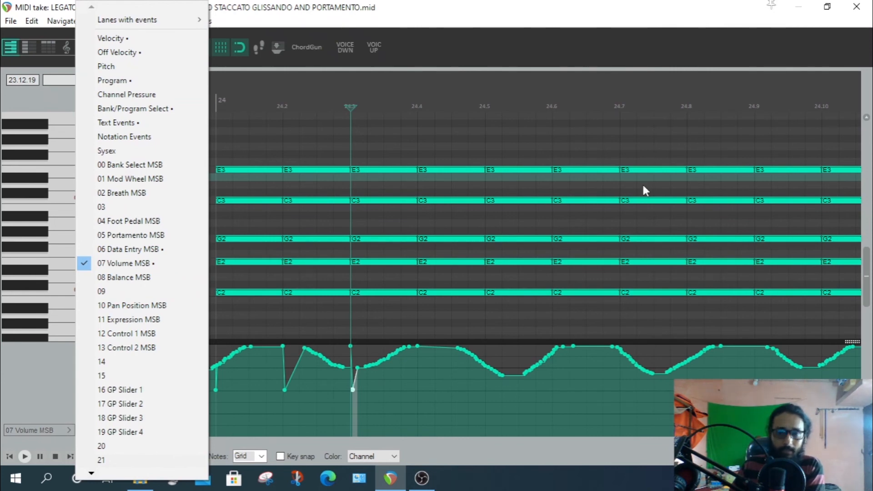
pyautogui.click(856, 7)
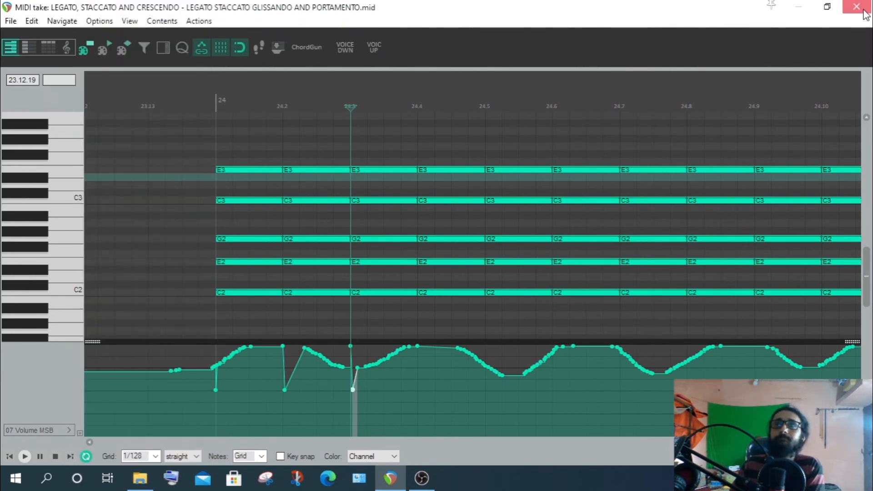
pyautogui.click(856, 7)
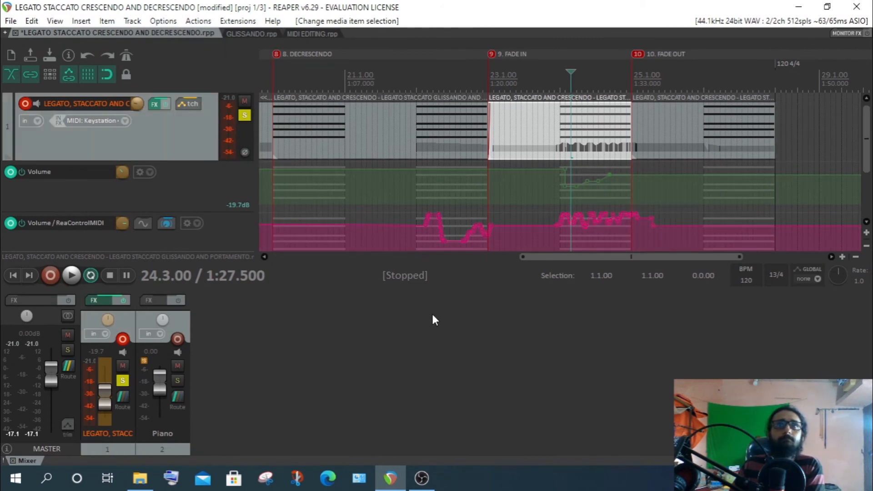
# Compare the CC lanes with the track and plug-in parameters in the first track's envelope list, and close it
pyautogui.click(565, 119)
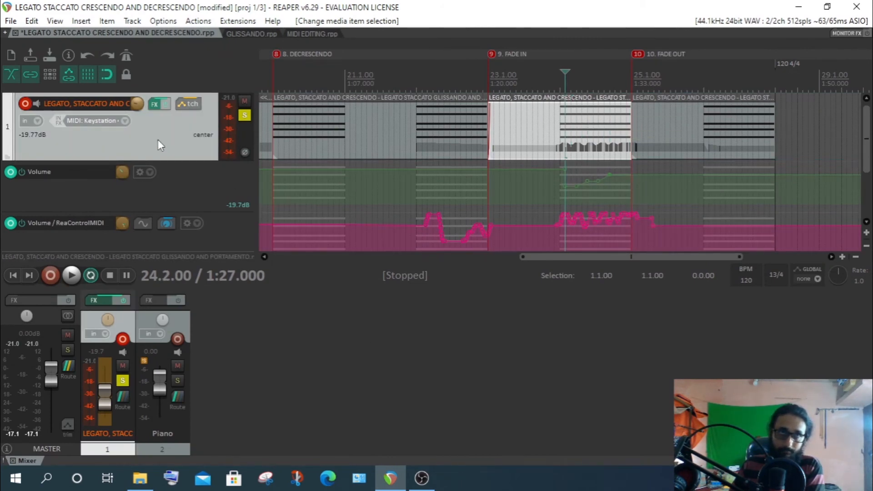
pyautogui.click(187, 103)
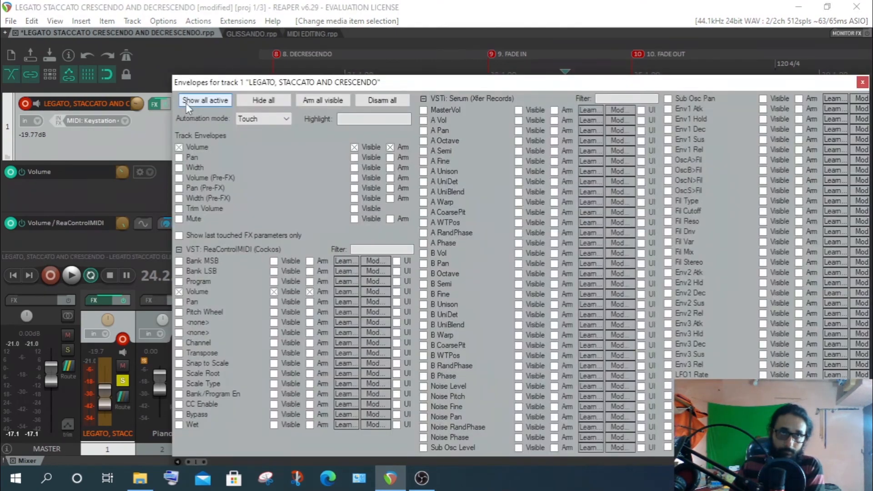
pyautogui.click(141, 141)
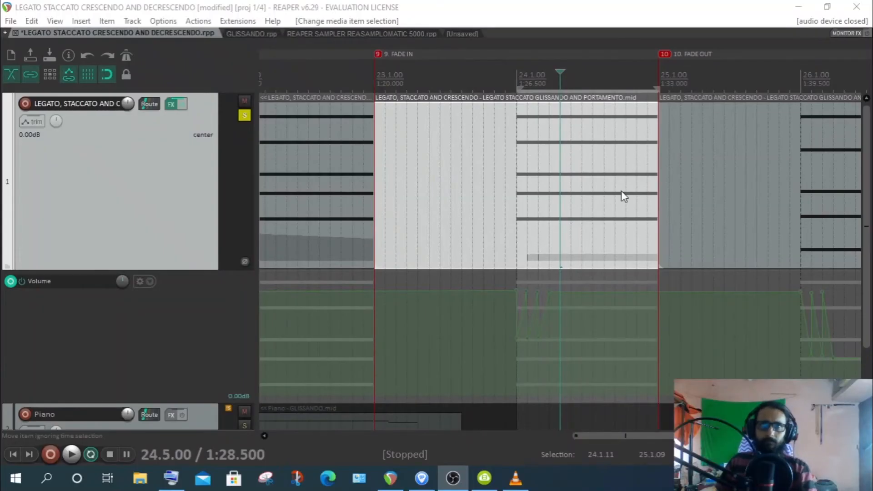
# Delete the peak points of the track Volume envelope in bar 24 and remove the whole envelope from the first track
pyautogui.scroll(3, 525, 140)
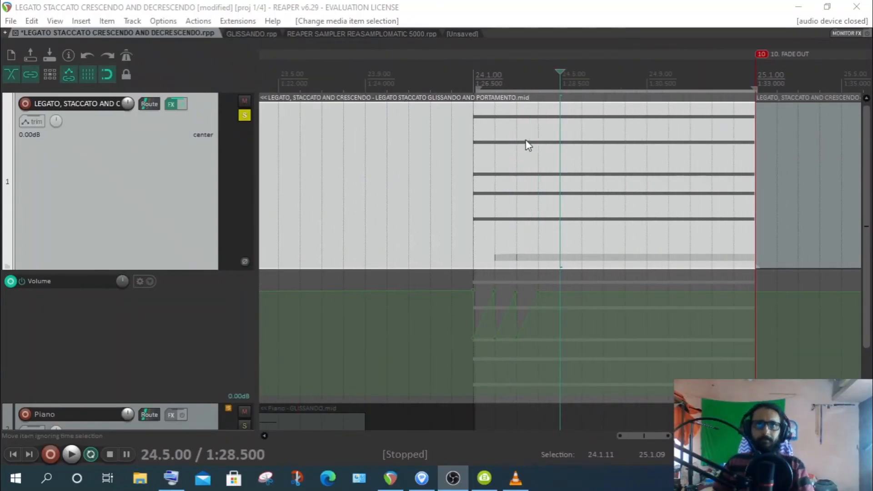
pyautogui.click(475, 292)
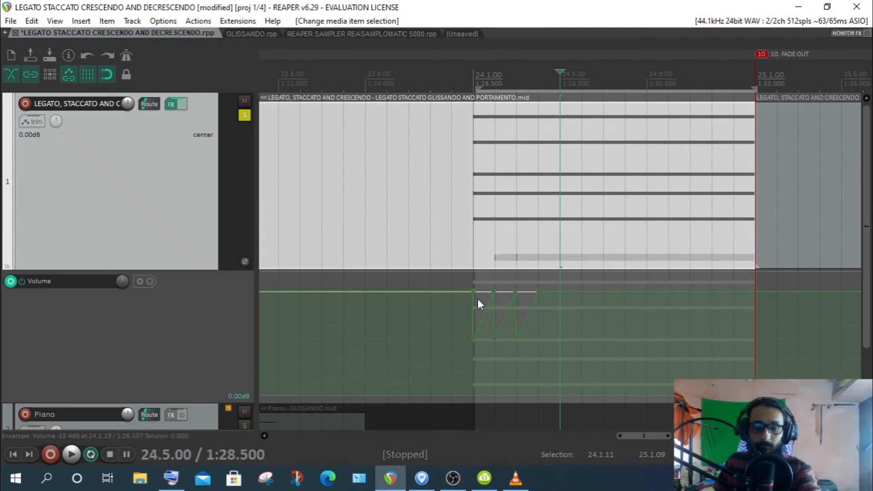
pyautogui.press('Delete')
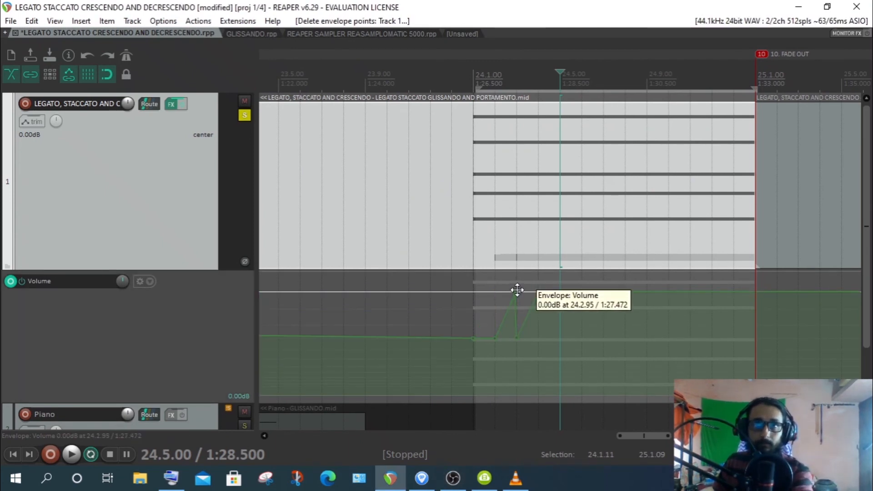
pyautogui.keyDown('alt'); pyautogui.click(515, 291); pyautogui.keyUp('alt')
pyautogui.rightClick(188, 340)
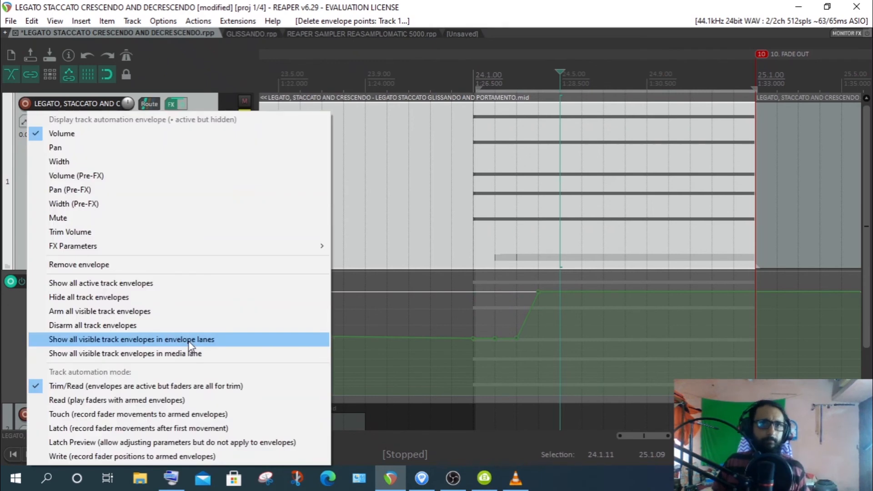
pyautogui.click(109, 265)
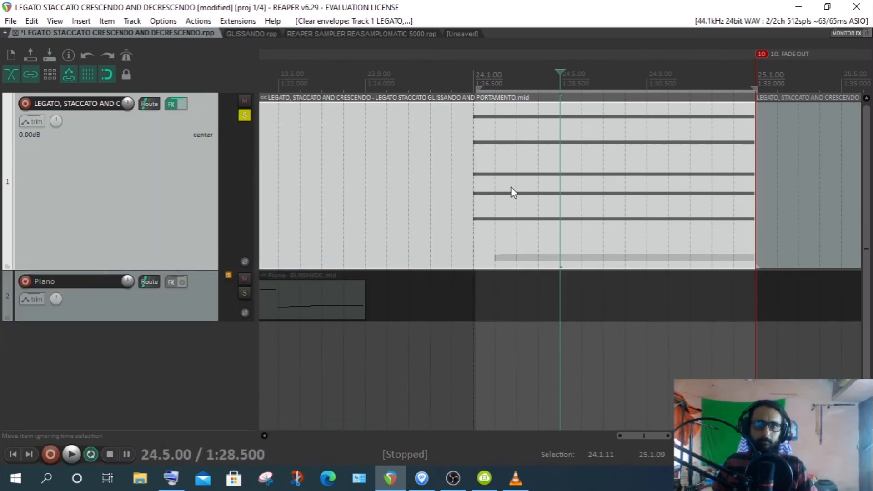
# Split the Fade In MIDI item at 24.1.00 and at each following beat up to 24.7.00
pyautogui.click(476, 89)
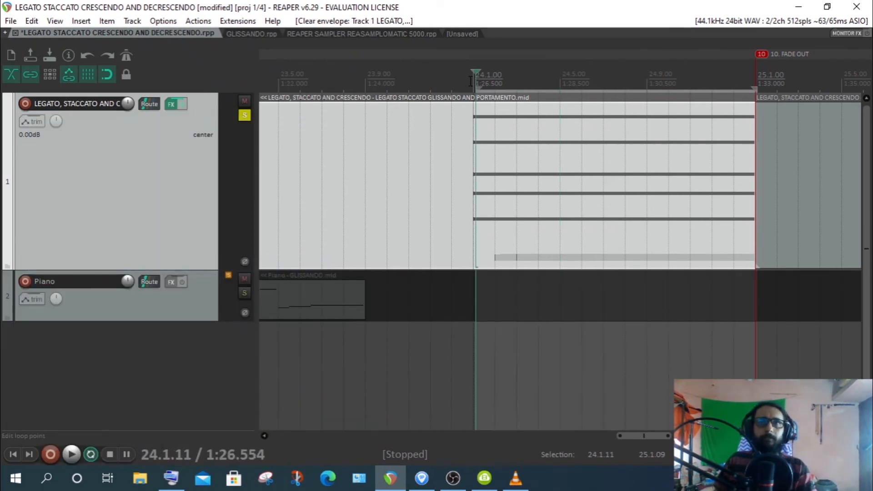
pyautogui.scroll(3, 491, 86)
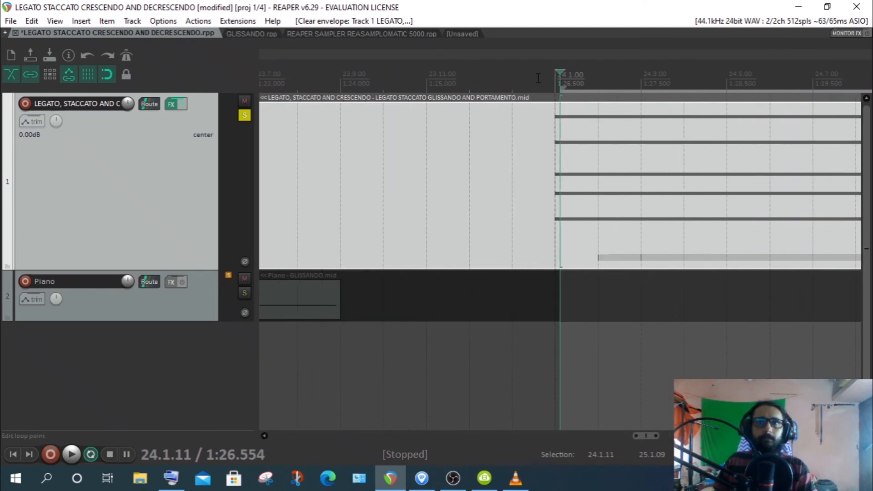
pyautogui.click(554, 76)
pyautogui.press('s')
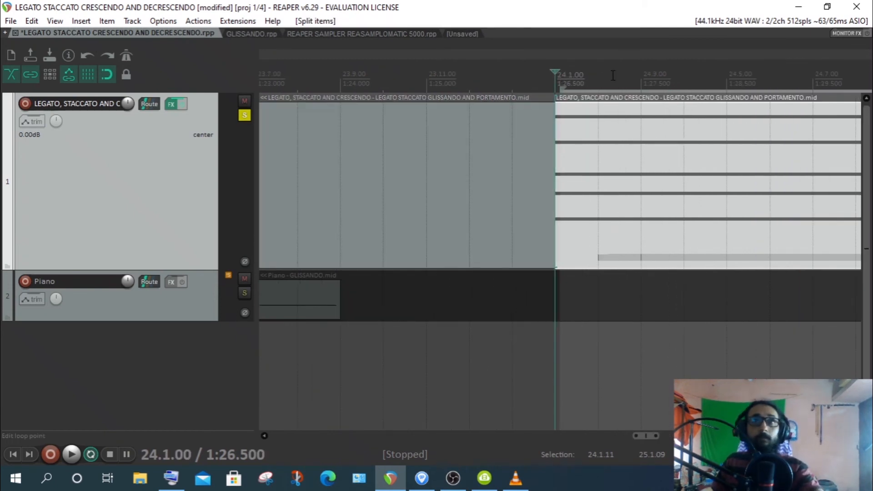
pyautogui.click(598, 82)
pyautogui.press('s')
pyautogui.click(640, 84)
pyautogui.press('s')
pyautogui.click(683, 84)
pyautogui.press('s')
pyautogui.click(726, 84)
pyautogui.press('s')
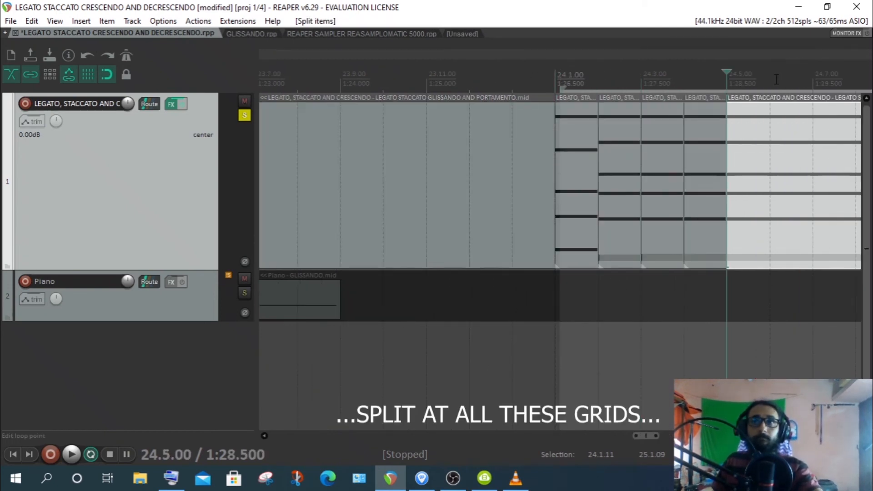
pyautogui.click(770, 82)
pyautogui.press('s')
pyautogui.click(811, 80)
pyautogui.press('s')
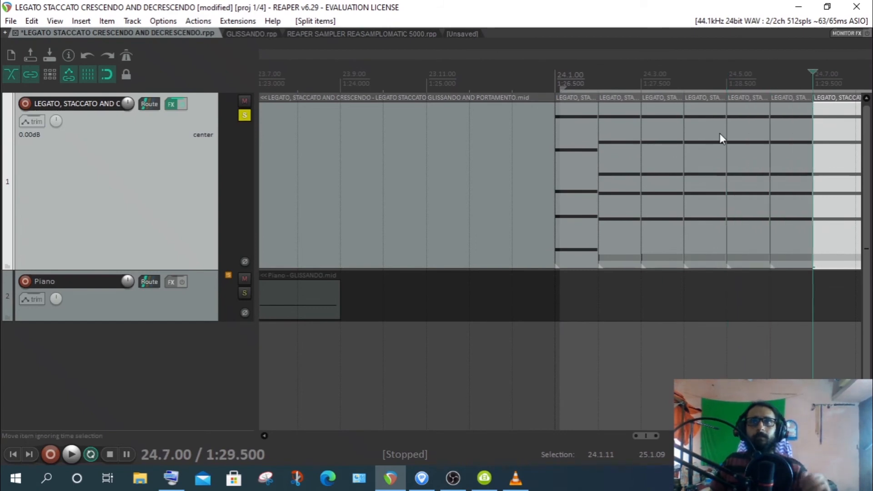
# Clear the time selection that spans bar 24
pyautogui.scroll(-3, 766, 183)
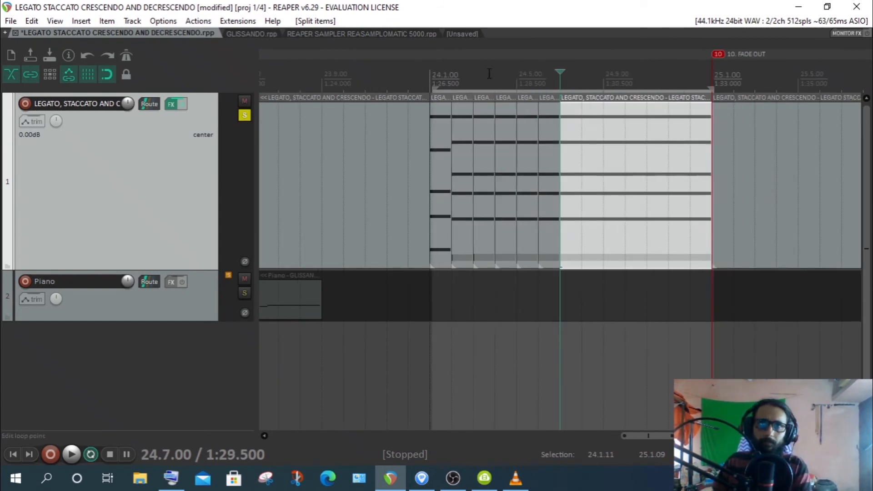
pyautogui.click(452, 77)
pyautogui.scroll(5, 454, 84)
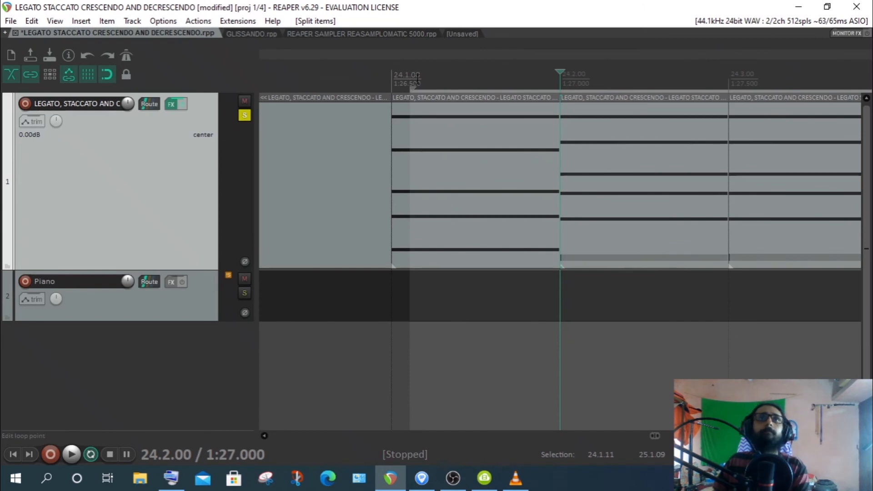
pyautogui.rightClick(425, 87)
pyautogui.click(477, 12)
# Add a fade-in across the full length of the split item at 24.1.00 and set its shape to linear
pyautogui.click(406, 124)
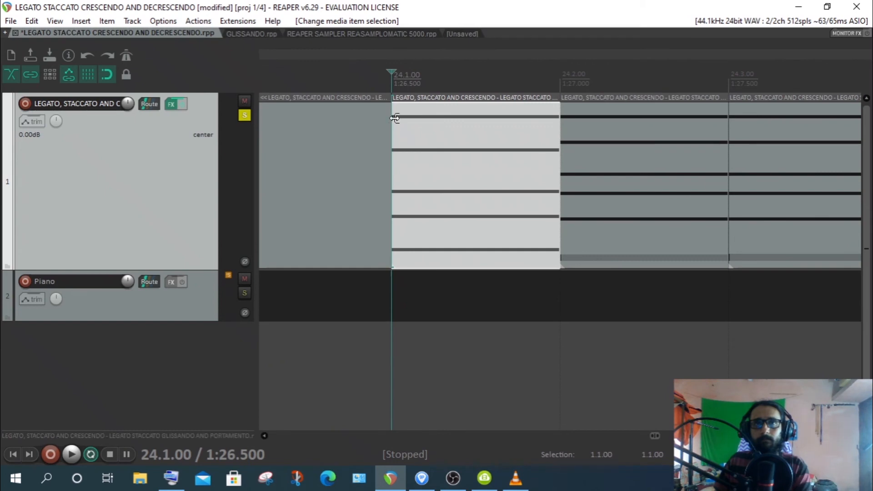
pyautogui.moveTo(391, 105); pyautogui.dragTo(580, 111)
pyautogui.click(580, 113)
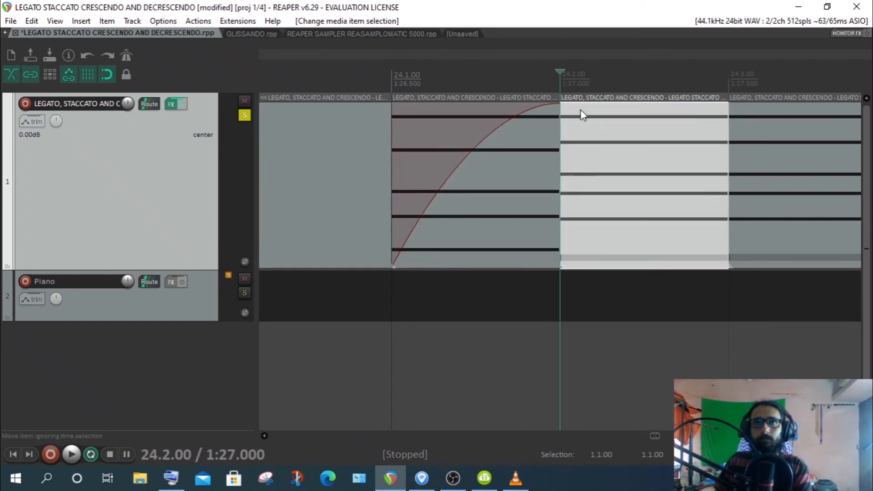
pyautogui.click(535, 120)
pyautogui.rightClick(552, 106)
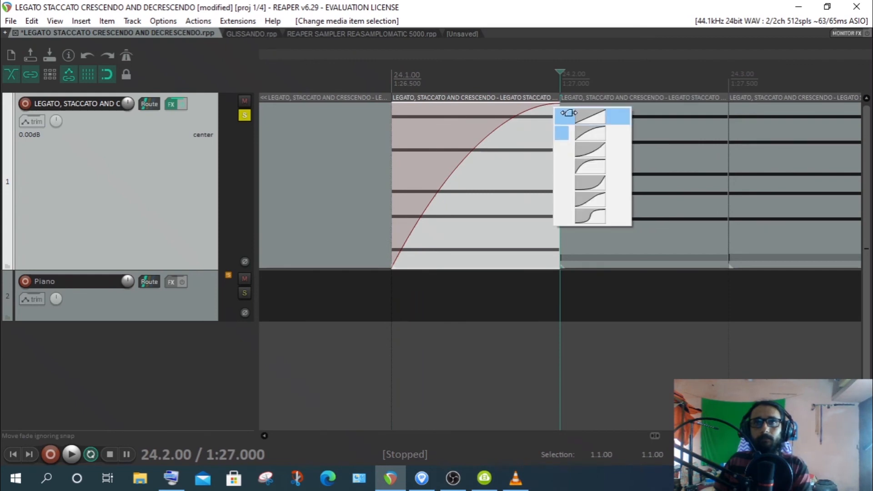
pyautogui.click(574, 115)
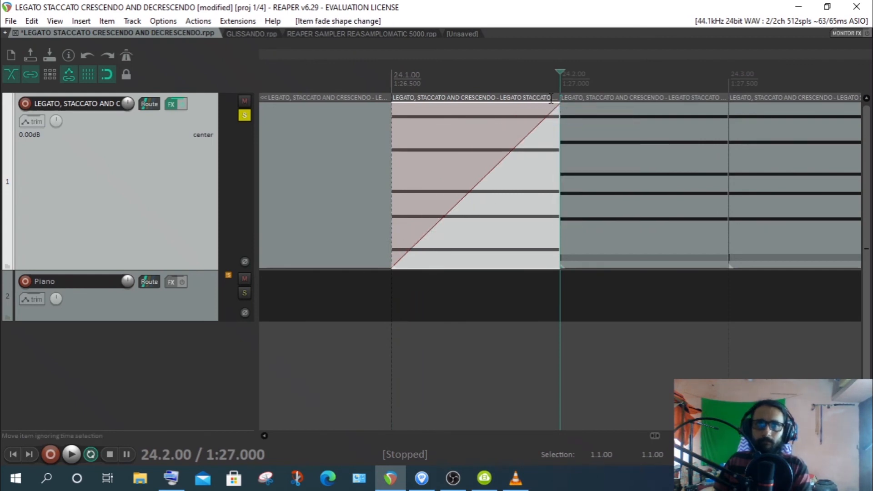
# Add a full-length fade-in to the split item at 24.2.00 and set its shape to linear
pyautogui.click(567, 112)
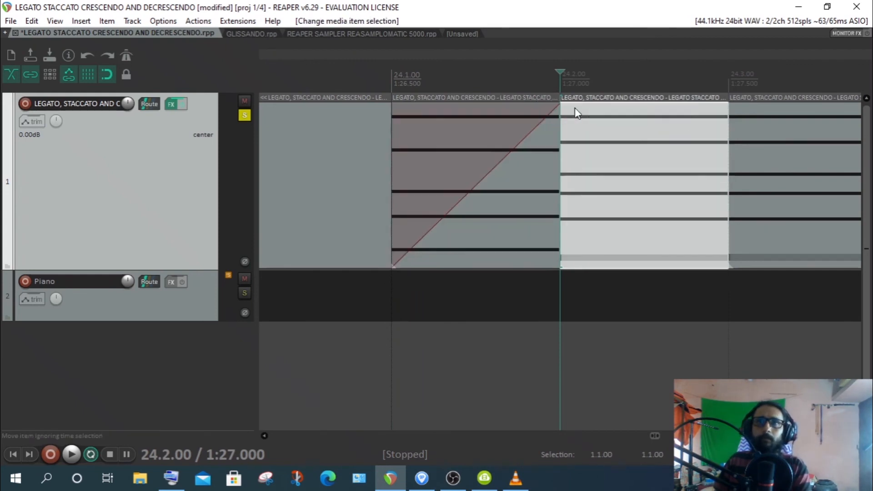
pyautogui.moveTo(564, 104); pyautogui.dragTo(744, 111)
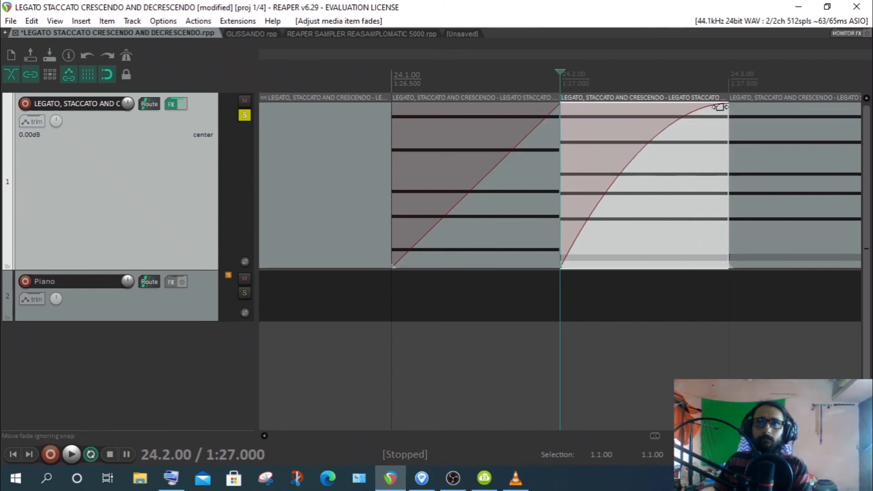
pyautogui.rightClick(723, 107)
pyautogui.click(748, 112)
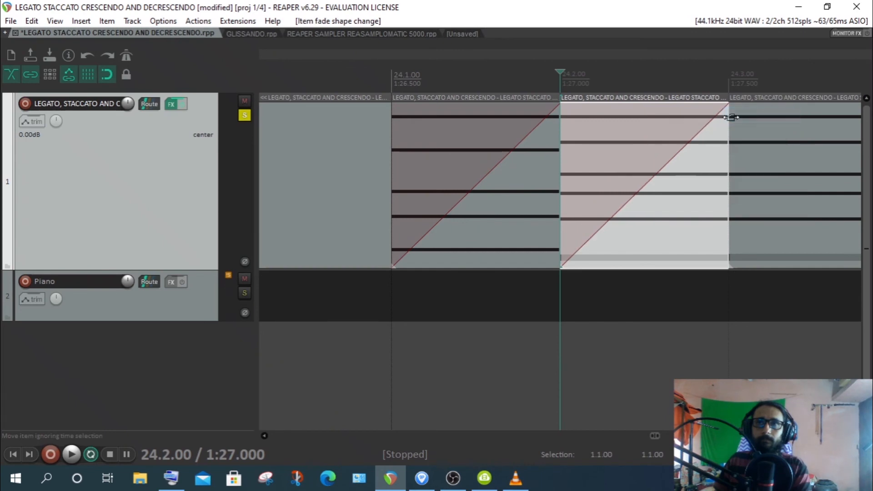
# Examine the fade-ins on the first two split items of bar 24 by selecting each in turn
pyautogui.scroll(-3, 698, 130)
pyautogui.scroll(4, 667, 140)
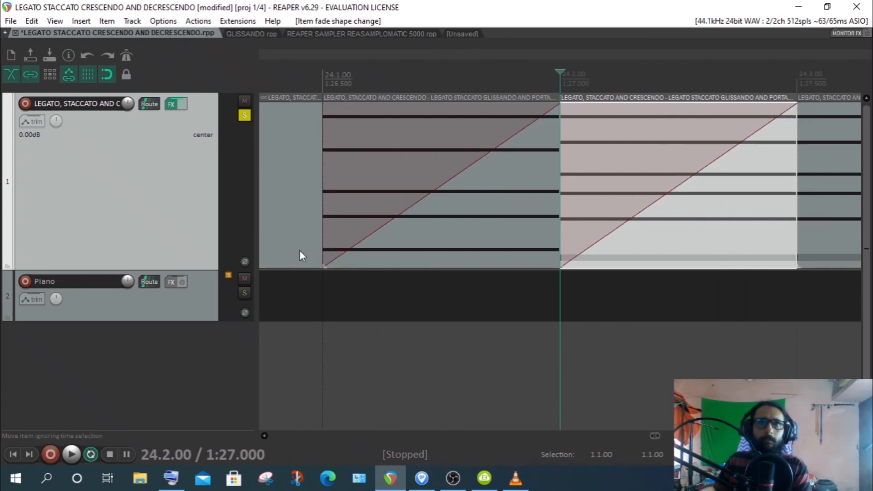
pyautogui.click(465, 183)
pyautogui.scroll(-3, 465, 184)
pyautogui.scroll(2, 576, 159)
pyautogui.scroll(2, 636, 152)
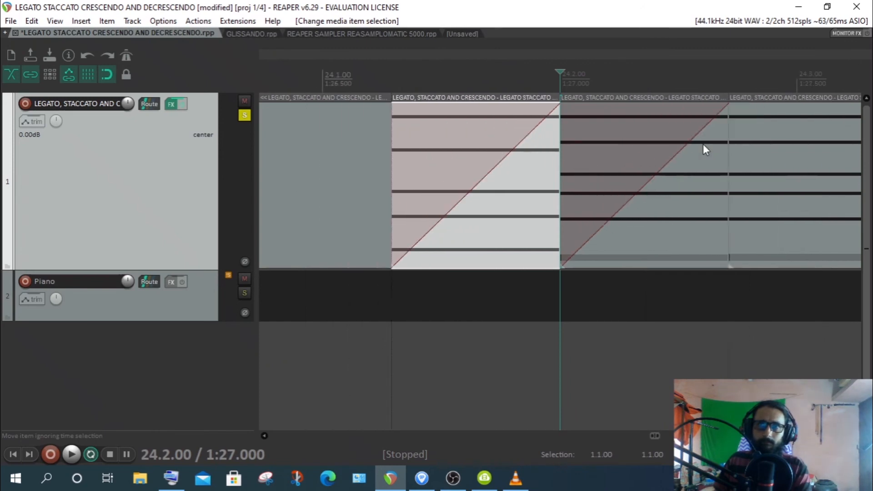
pyautogui.scroll(-4, 703, 144)
pyautogui.click(614, 178)
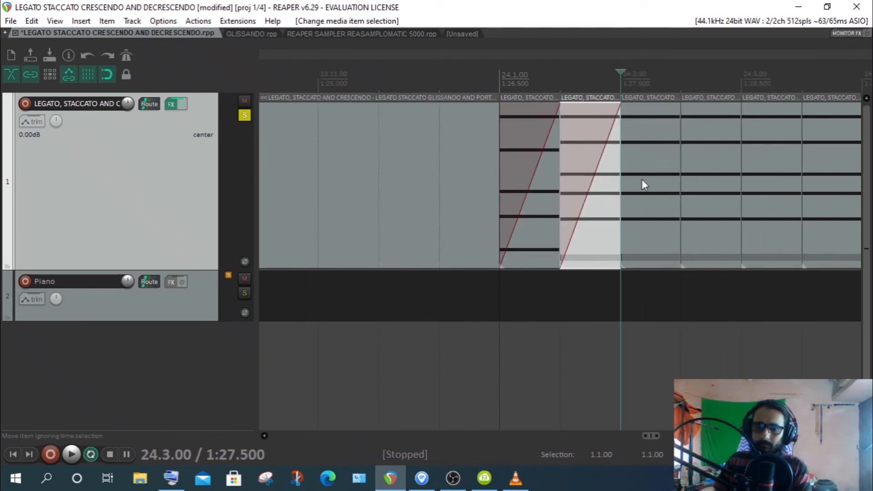
pyautogui.click(534, 206)
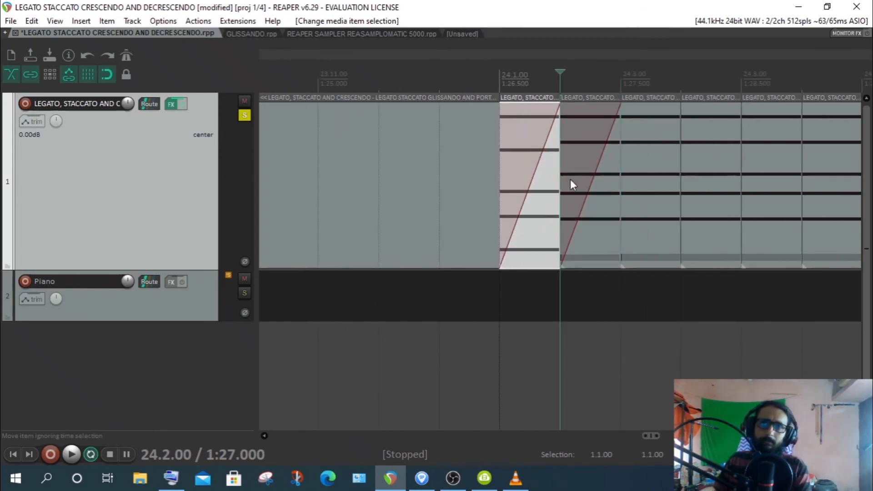
# Check the top note's velocity in the split item at 24.1.00 using the MIDI editor's Velocity lane instead of 07 Volume MSB
pyautogui.scroll(4, 570, 183)
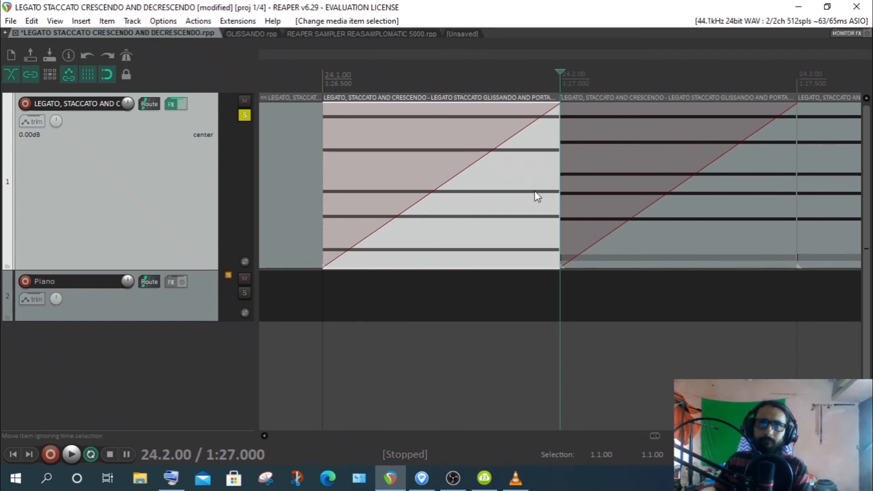
pyautogui.scroll(-5, 571, 180)
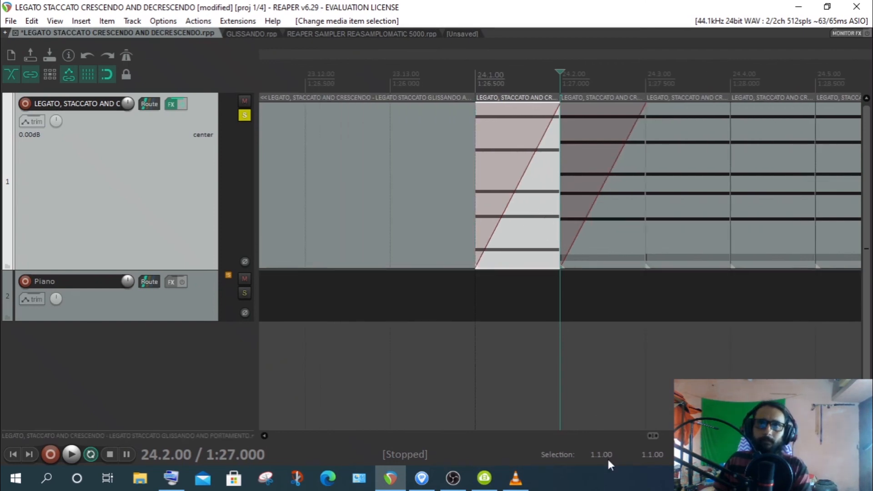
pyautogui.hscroll(2, 401, 258)
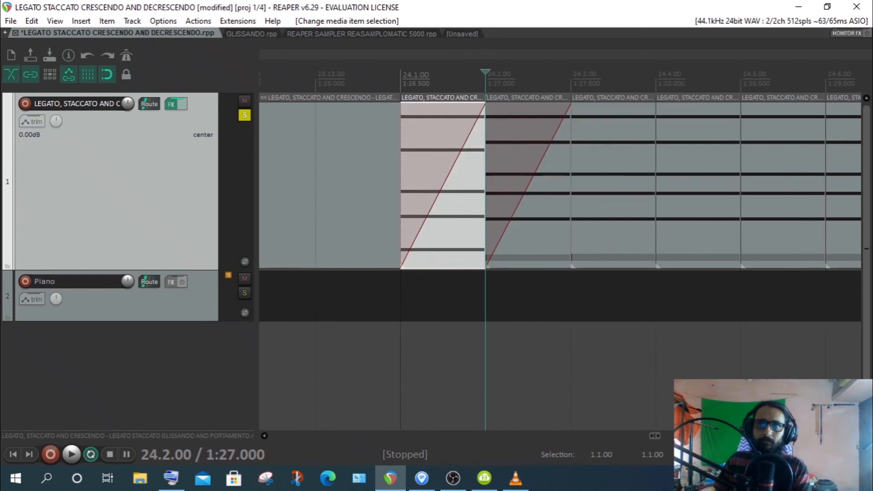
pyautogui.doubleClick(380, 225)
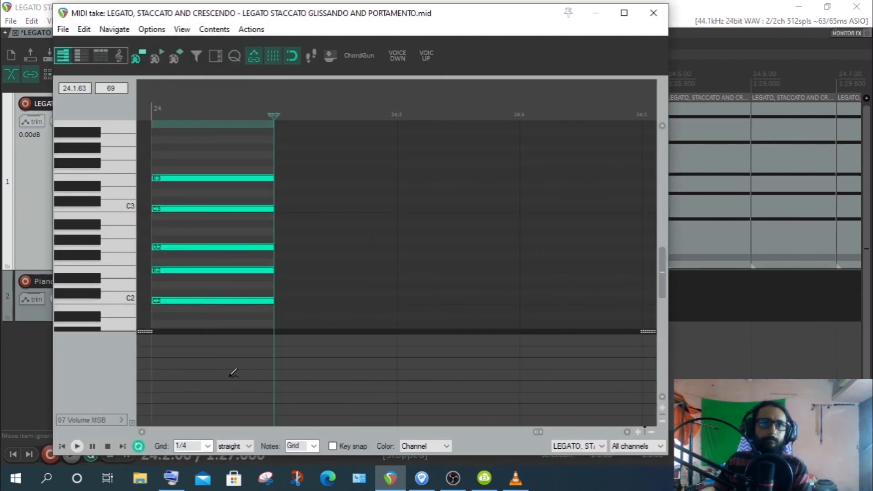
pyautogui.click(113, 420)
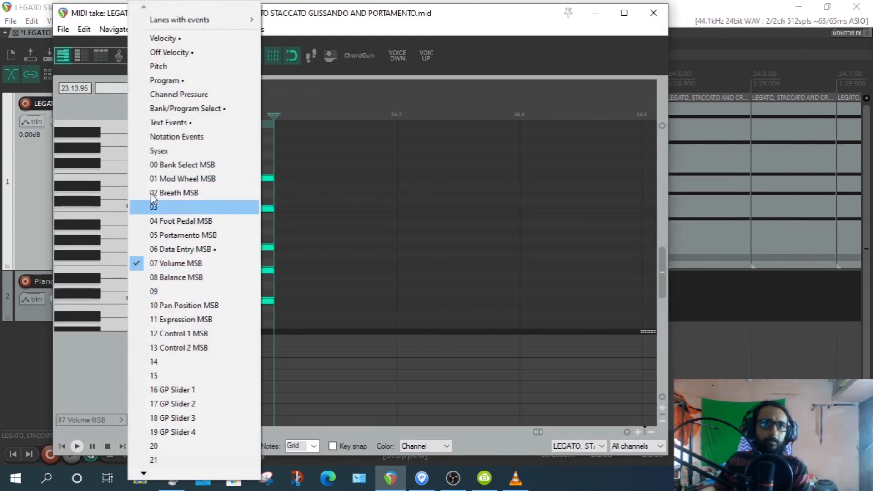
pyautogui.click(163, 38)
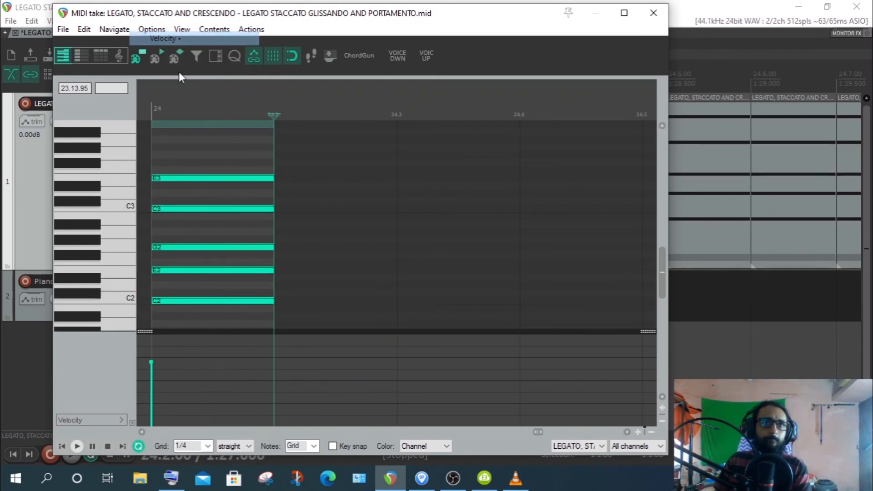
pyautogui.click(152, 362)
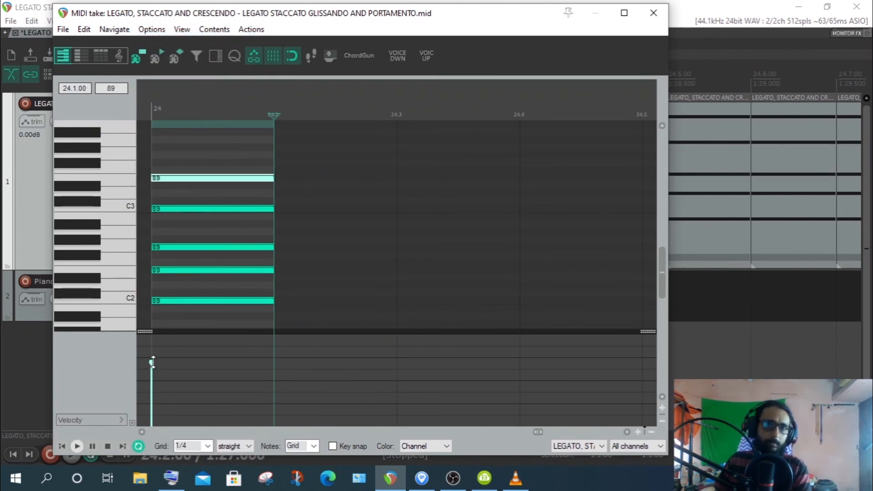
pyautogui.click(653, 13)
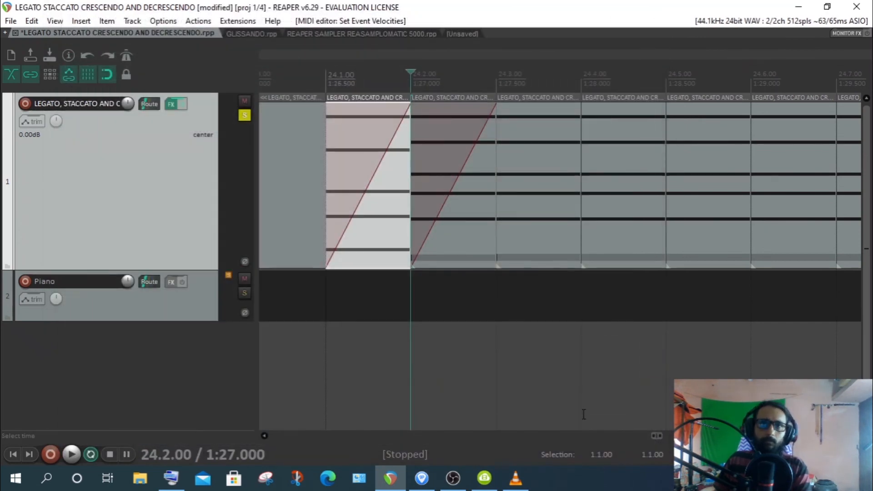
# Render the faded split item at 24.1.00 to a new item on the same track at 28.1.00
pyautogui.scroll(-5, 571, 233)
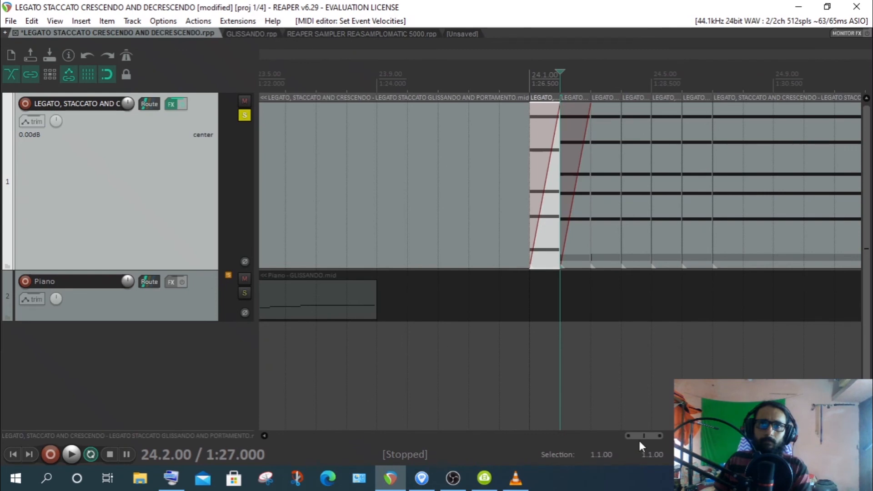
pyautogui.moveTo(638, 439); pyautogui.dragTo(663, 439)
pyautogui.scroll(-6, 715, 256)
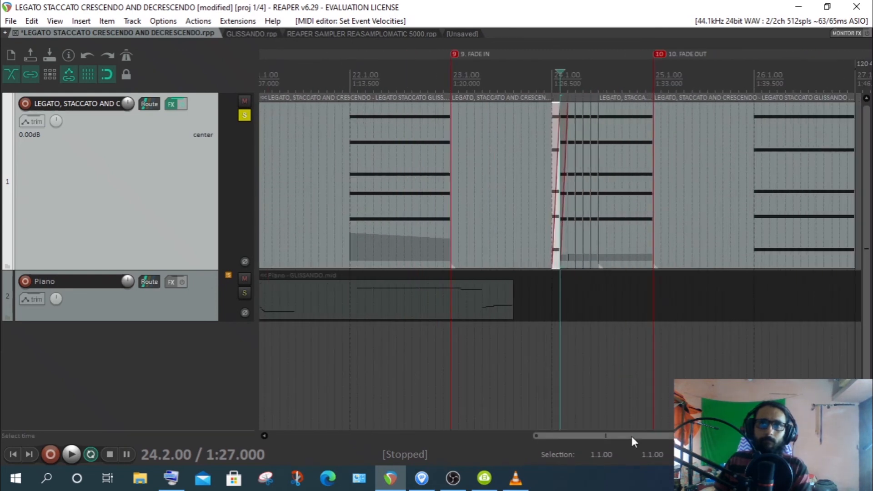
pyautogui.moveTo(631, 435); pyautogui.dragTo(680, 435)
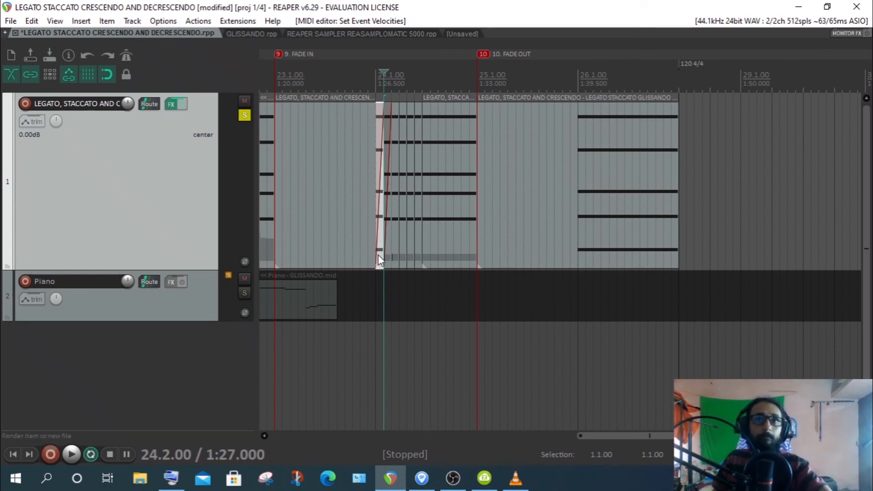
pyautogui.click(378, 260)
pyautogui.moveTo(378, 260); pyautogui.dragTo(711, 252)
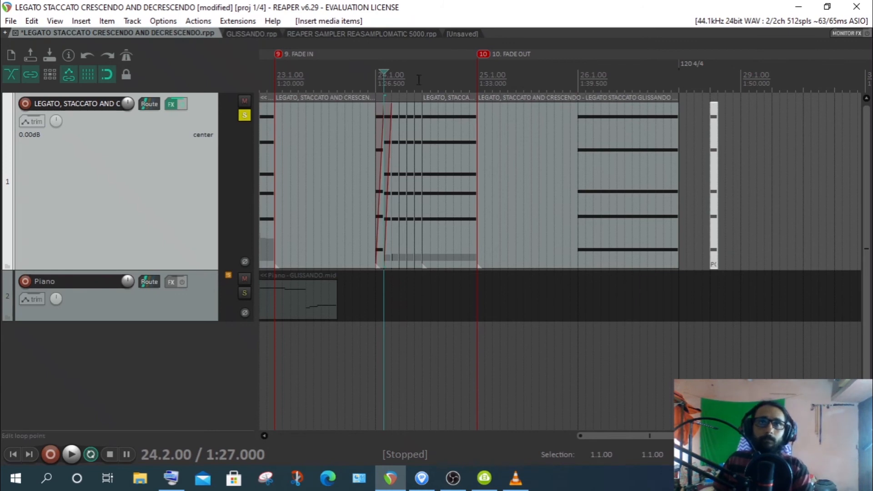
# Inspect the E3 note's velocity in the original faded item at 24.1.00 in the MIDI editor
pyautogui.scroll(3, 418, 79)
pyautogui.scroll(-3, 522, 108)
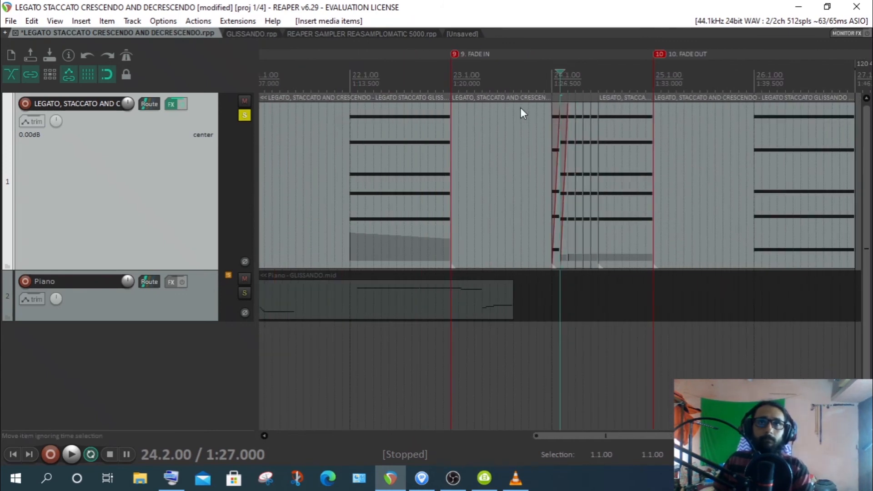
pyautogui.scroll(4, 545, 182)
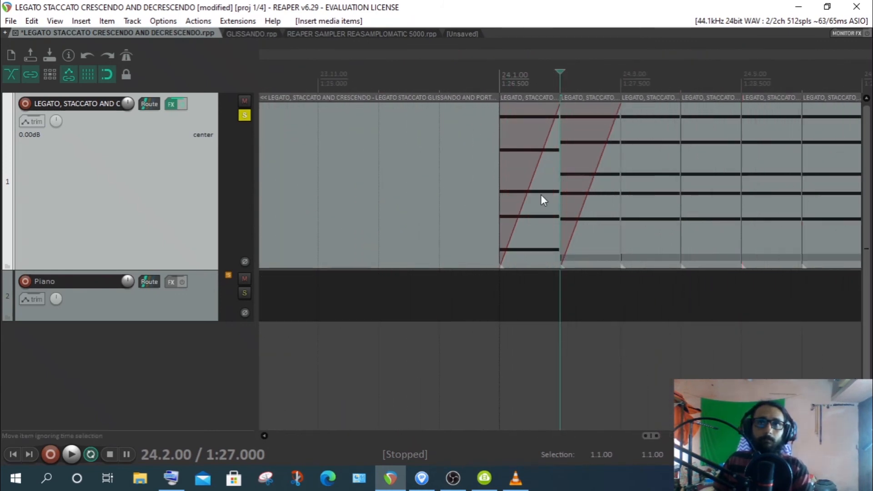
pyautogui.click(539, 216)
pyautogui.doubleClick(539, 215)
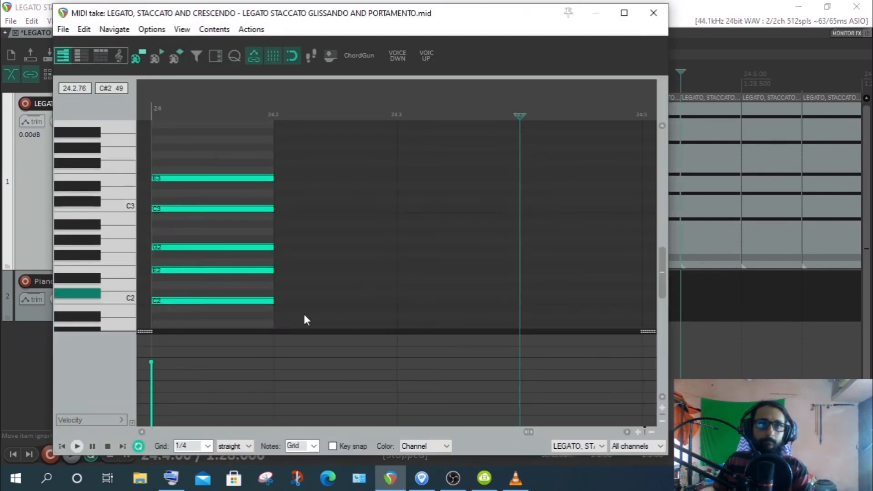
pyautogui.click(153, 363)
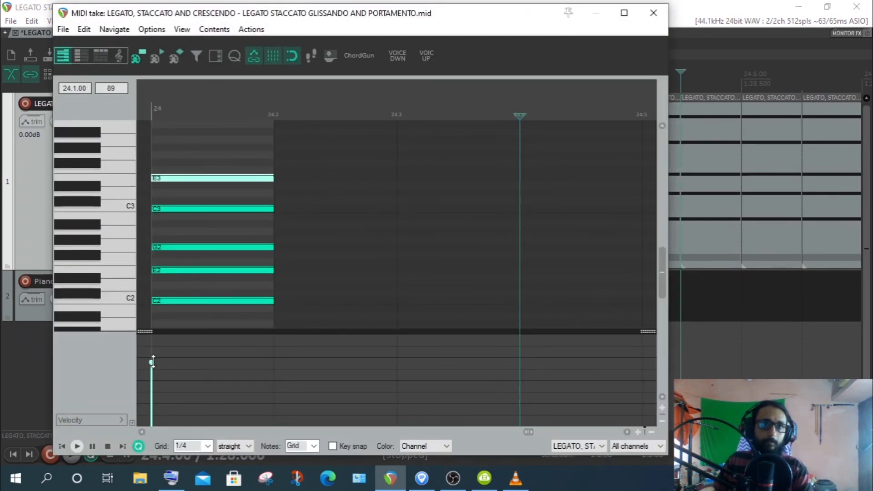
pyautogui.moveTo(153, 362); pyautogui.dragTo(152, 361)
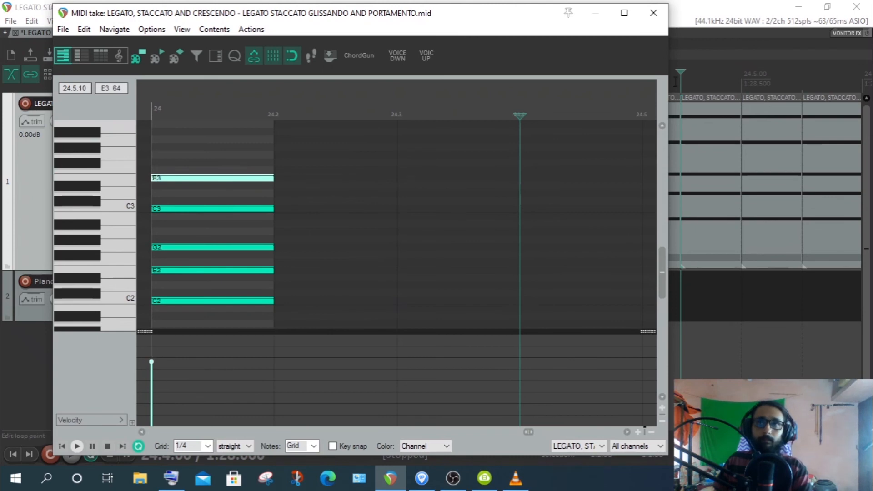
pyautogui.click(653, 13)
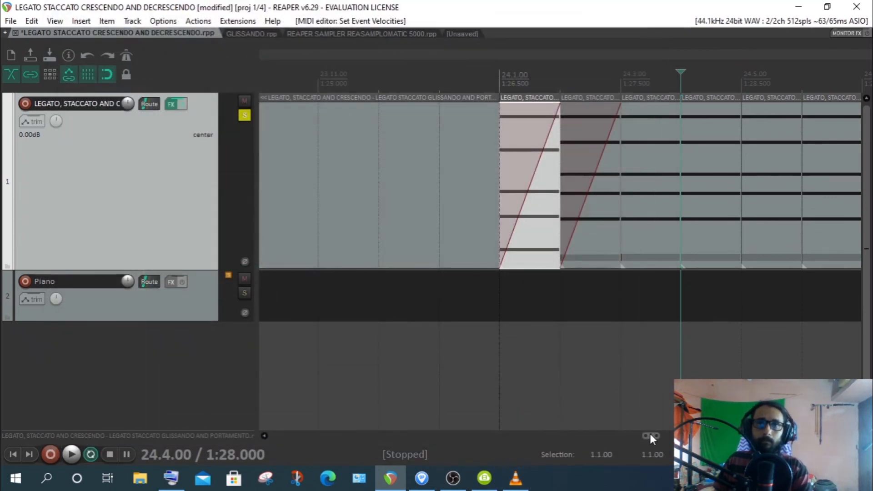
# Open the rendered item at 28.1.00 in the MIDI editor and set its E3 note's velocity to 4
pyautogui.moveTo(650, 436); pyautogui.dragTo(655, 435)
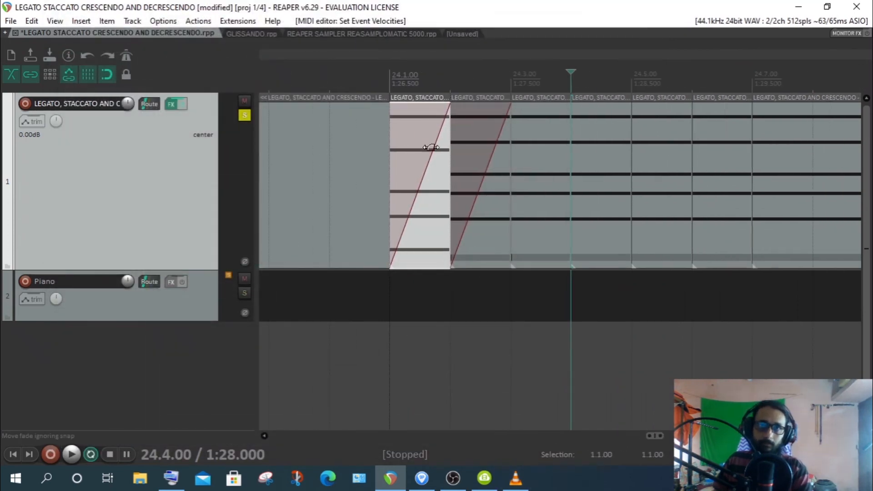
pyautogui.moveTo(655, 436); pyautogui.dragTo(755, 436)
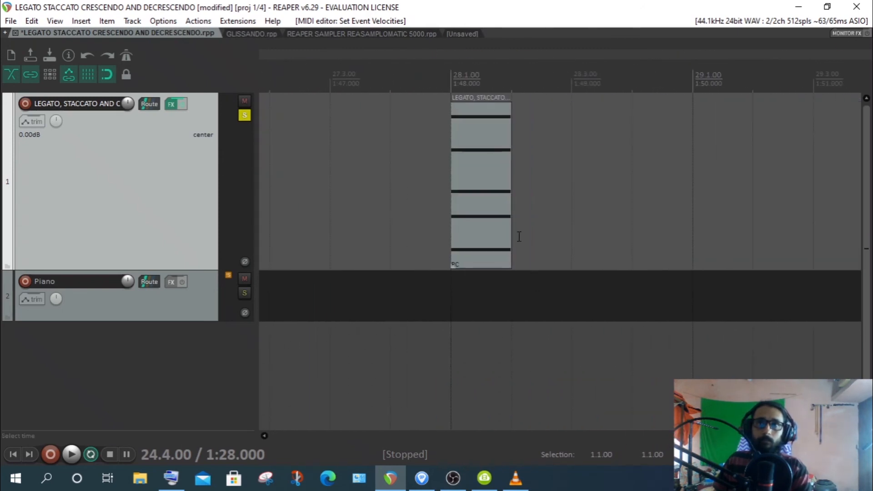
pyautogui.click(473, 178)
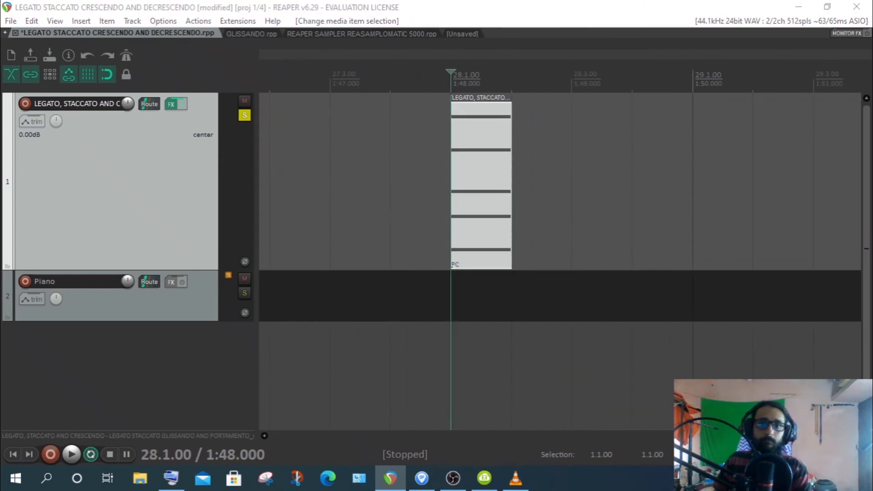
pyautogui.doubleClick(491, 220)
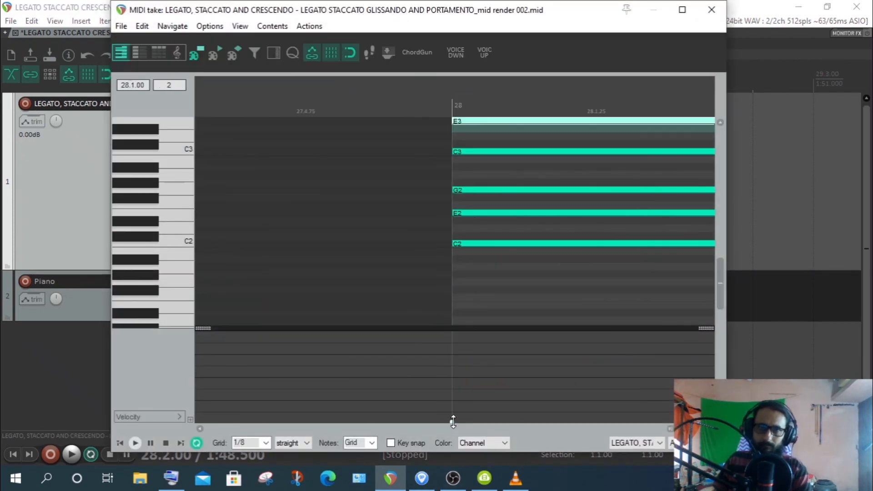
pyautogui.moveTo(453, 422); pyautogui.dragTo(454, 419)
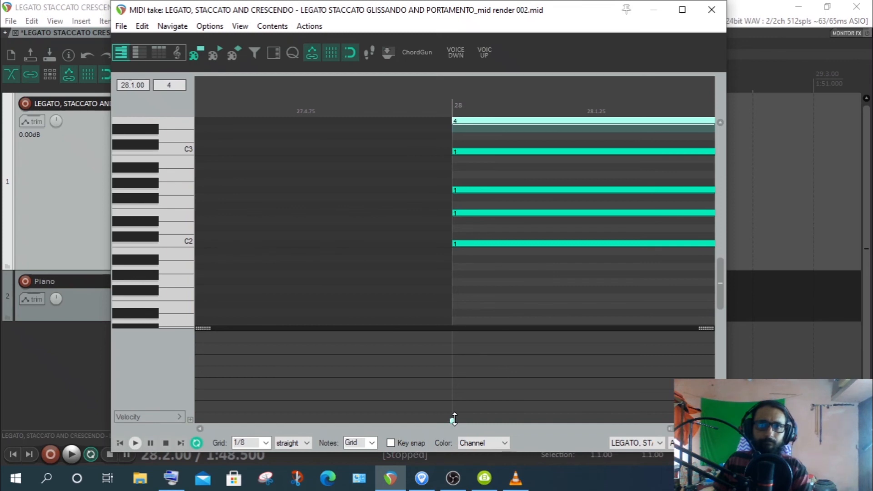
pyautogui.click(721, 10)
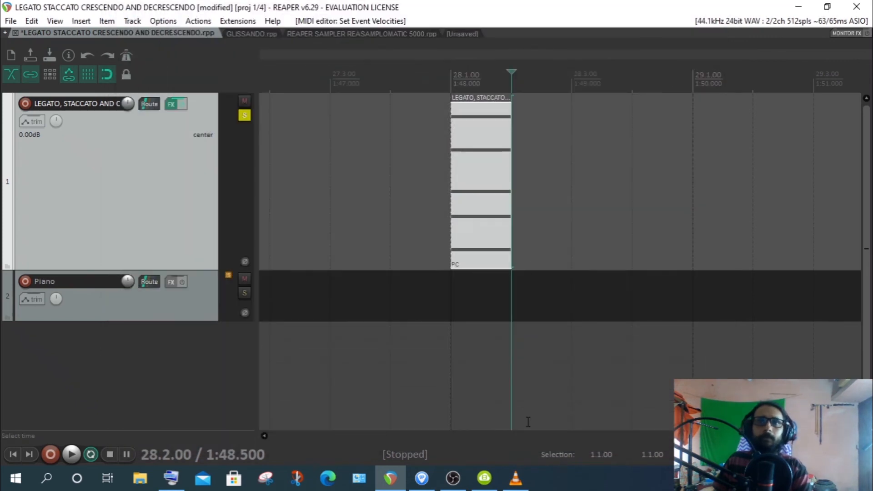
# Delete the rendered item at 28.1.00
pyautogui.hscroll(-10, 560, 261)
pyautogui.click(453, 140)
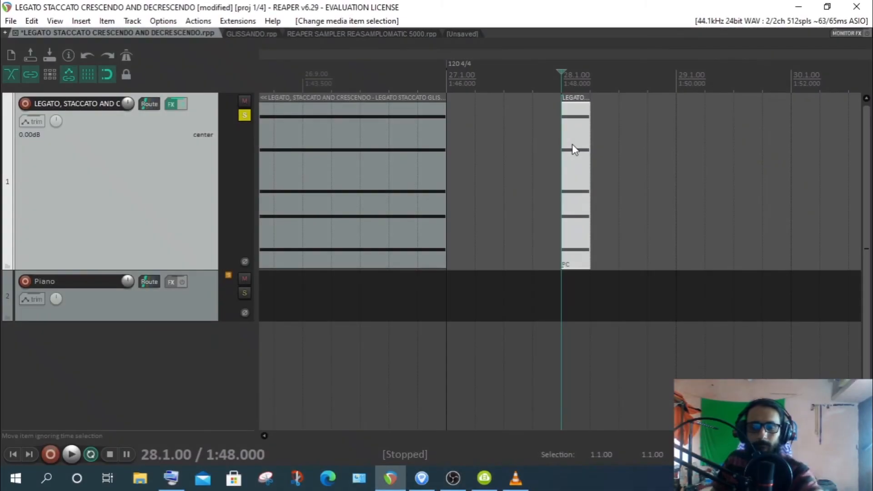
pyautogui.press('Delete')
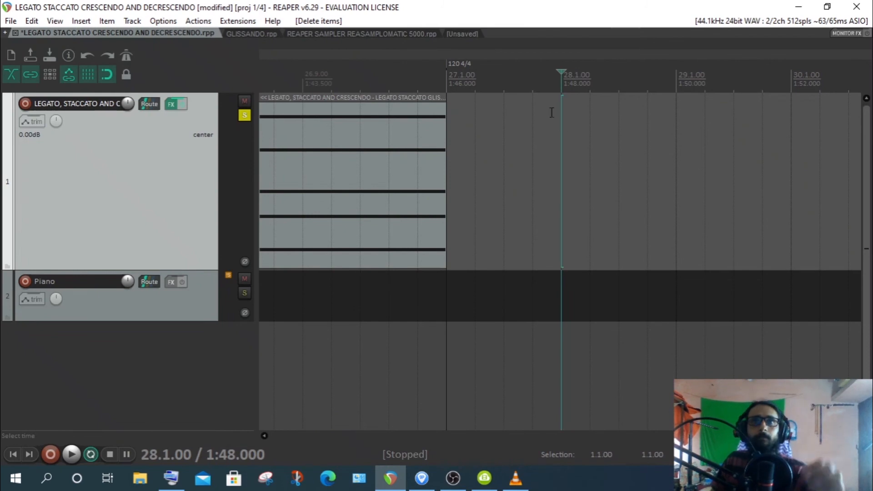
# Insert a new MIDI item on the first track spanning 27.4.00 to 29.4.00
pyautogui.moveTo(533, 103); pyautogui.dragTo(772, 145)
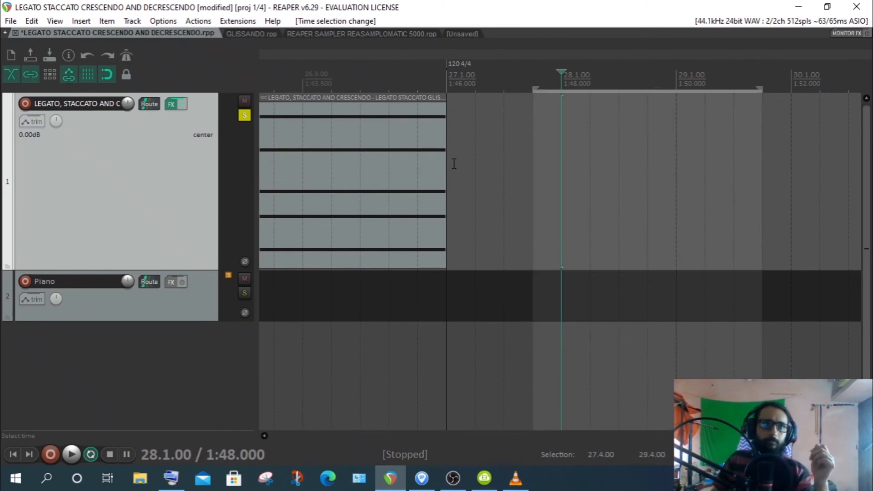
pyautogui.click(81, 20)
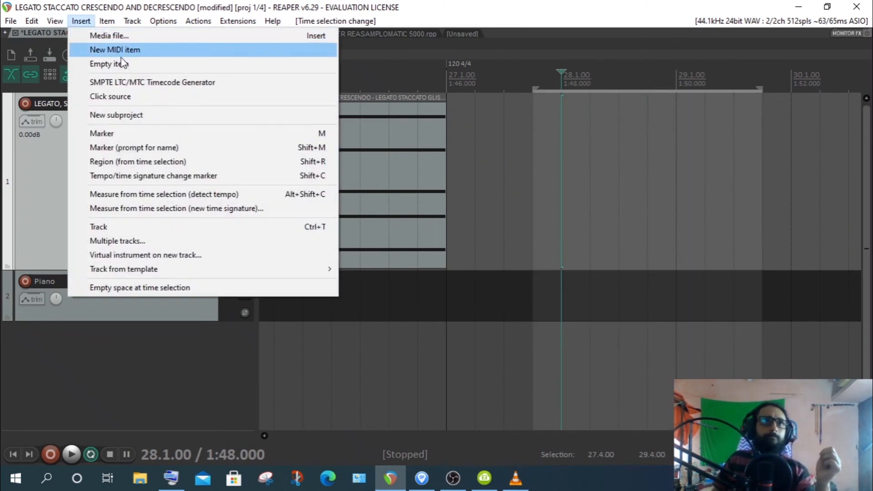
pyautogui.click(114, 48)
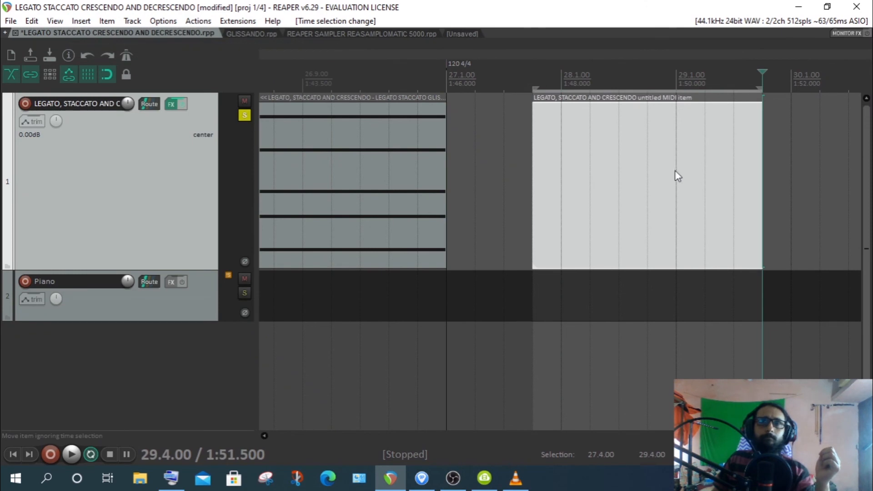
# Draw eighth notes C#2, E2, G2, three A2, C3, C#3, C3, B2 and F#2 across the new MIDI item in the MIDI editor
pyautogui.click(566, 179)
pyautogui.doubleClick(566, 179)
pyautogui.moveTo(385, 248); pyautogui.dragTo(435, 43)
pyautogui.doubleClick(435, 43)
pyautogui.click(119, 246)
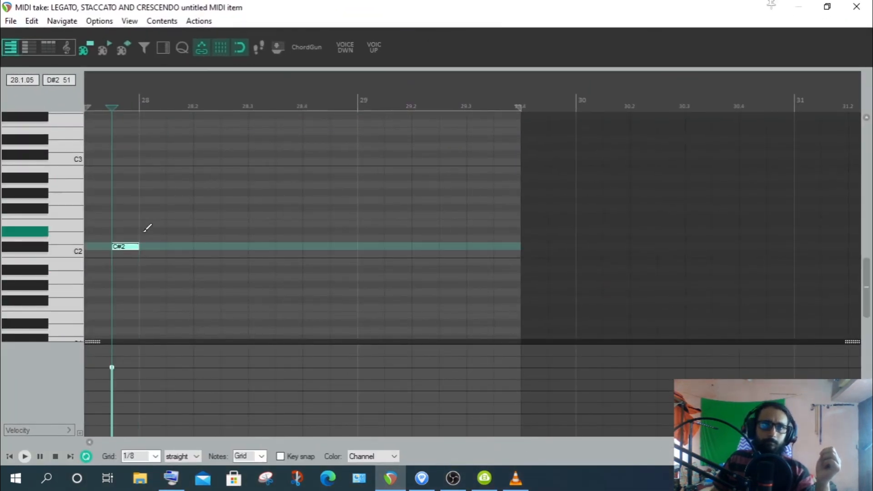
pyautogui.click(146, 224)
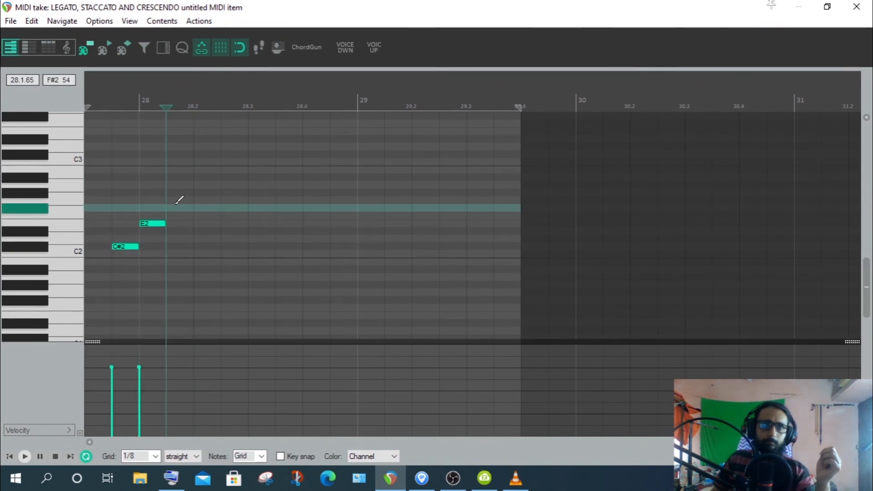
pyautogui.click(178, 201)
pyautogui.click(253, 185)
pyautogui.click(217, 187)
pyautogui.click(218, 186)
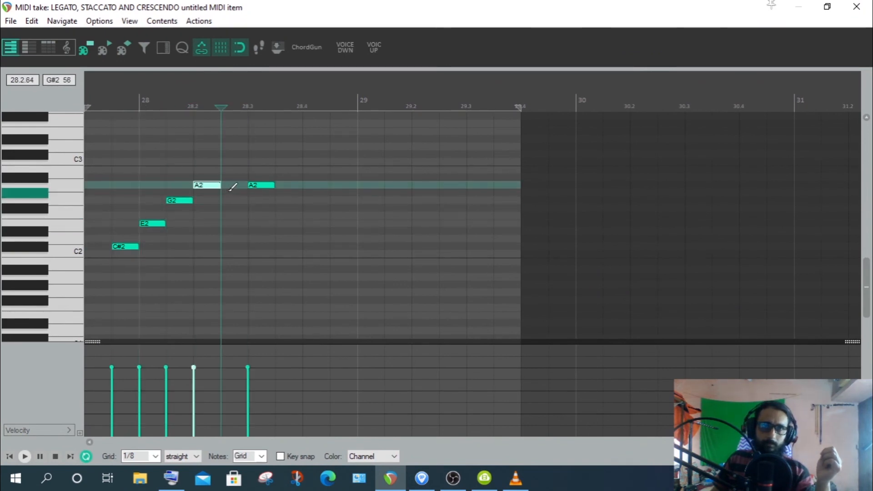
pyautogui.click(232, 185)
pyautogui.click(278, 161)
pyautogui.click(310, 155)
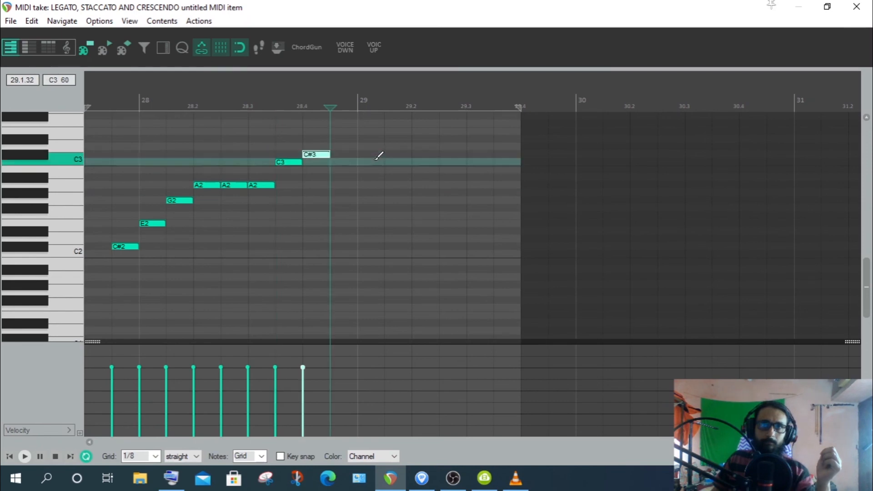
pyautogui.click(365, 162)
pyautogui.click(473, 169)
pyautogui.click(473, 208)
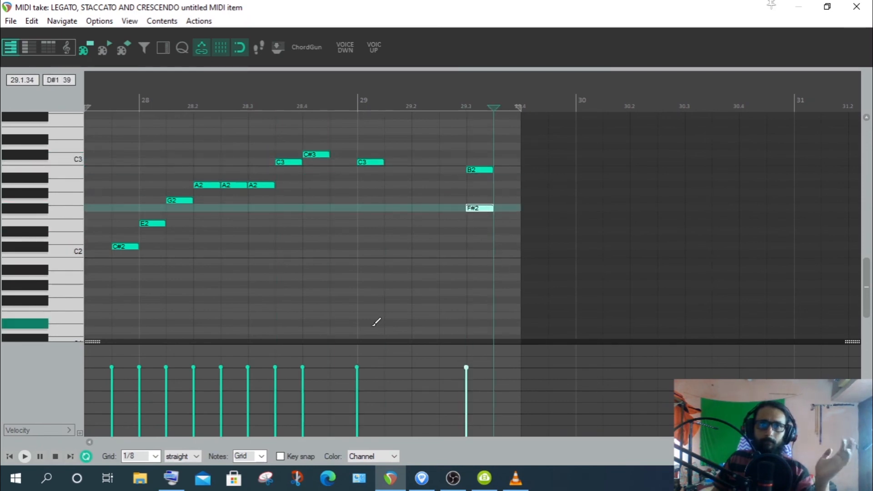
pyautogui.click(856, 6)
pyautogui.click(590, 172)
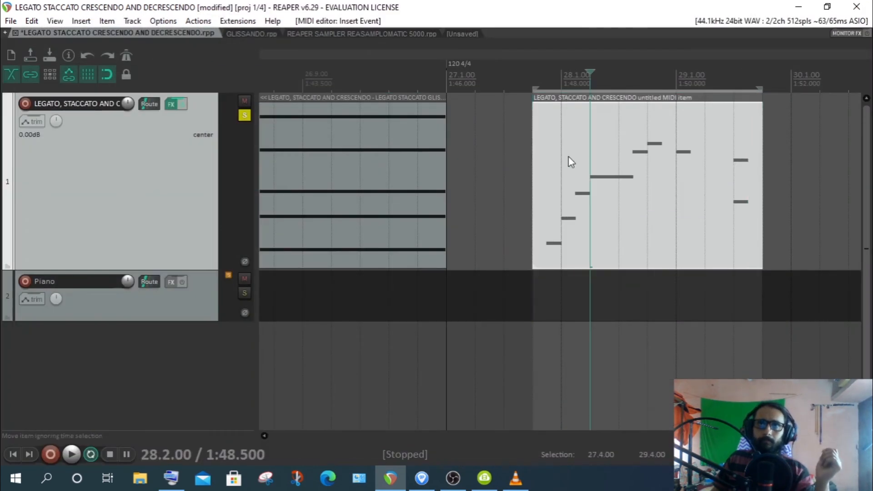
# Apply a linear fade-in across the full length of the MIDI item at 27.4.00
pyautogui.moveTo(533, 104); pyautogui.dragTo(758, 102)
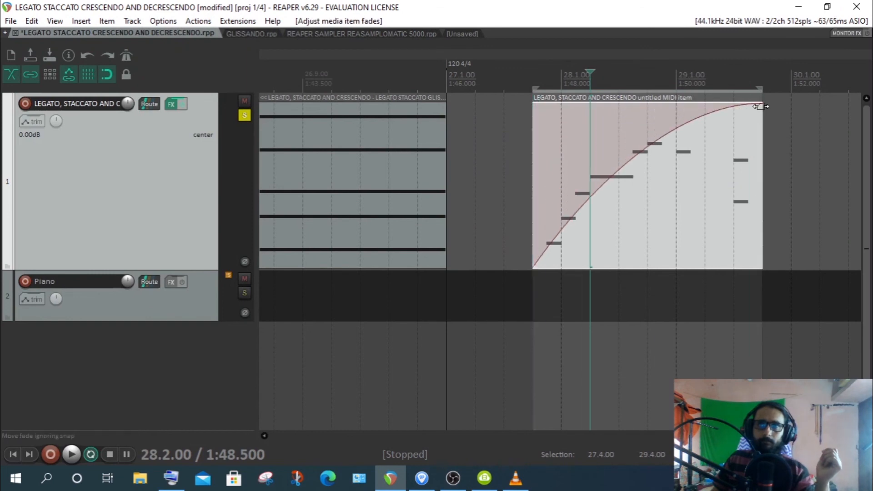
pyautogui.rightClick(757, 103)
pyautogui.click(779, 117)
# Render the faded MIDI item to a new MIDI item on the same track, starting at 30.3.00
pyautogui.scroll(-4, 607, 201)
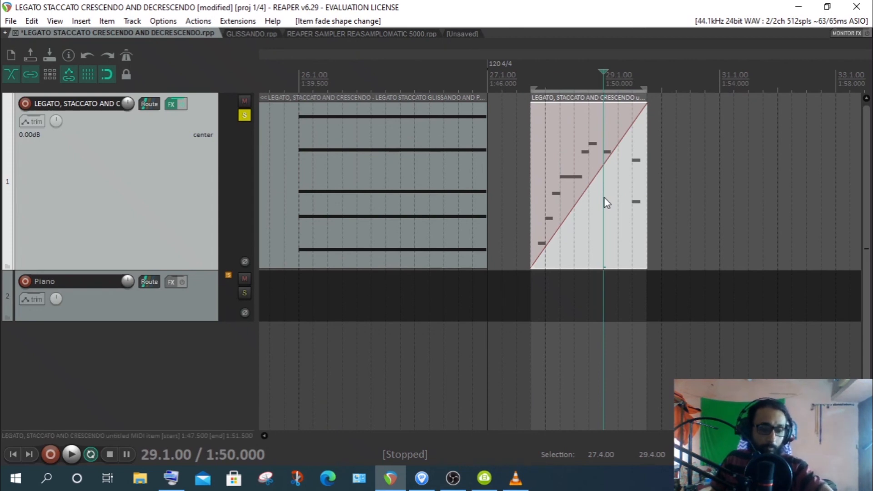
pyautogui.moveTo(579, 161); pyautogui.dragTo(697, 185)
pyautogui.moveTo(814, 254); pyautogui.dragTo(770, 250)
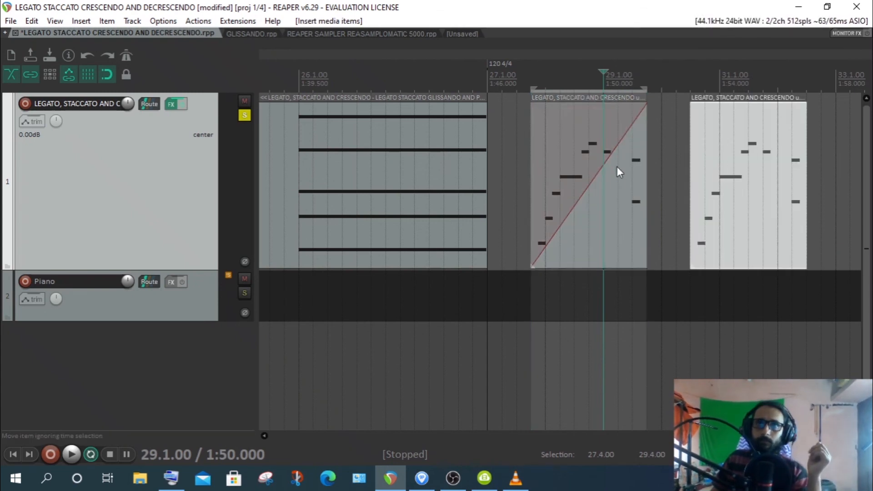
pyautogui.click(747, 164)
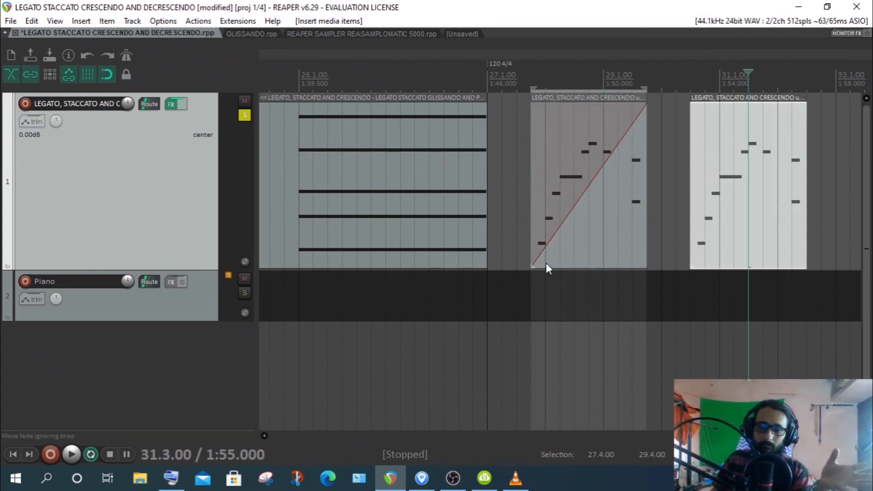
pyautogui.click(734, 177)
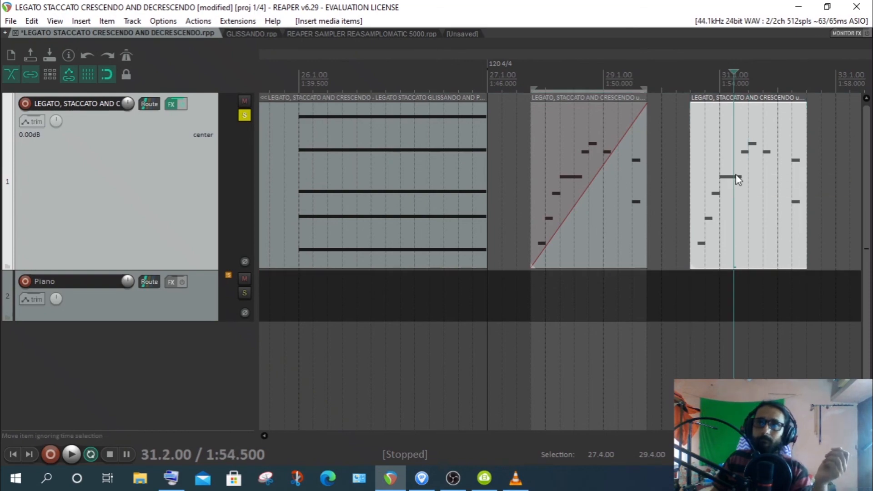
# Check the original faded item's note velocities in the MIDI editor, and close the editor
pyautogui.click(620, 179)
pyautogui.doubleClick(621, 179)
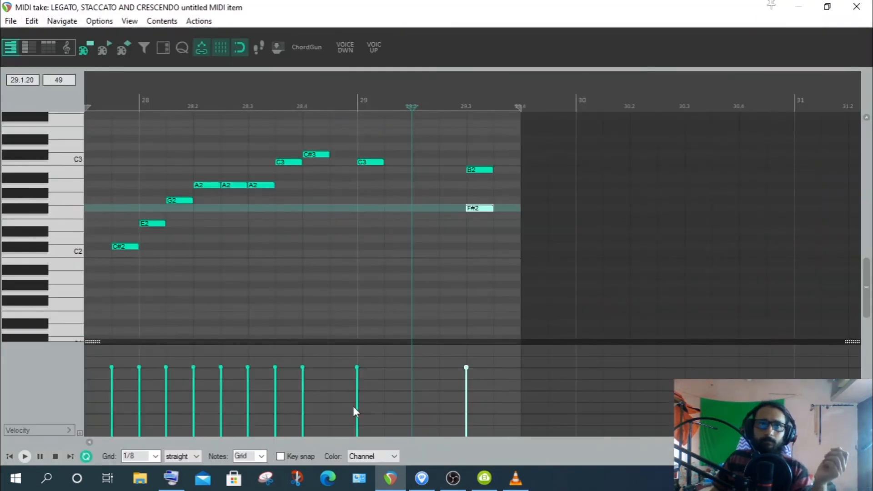
pyautogui.click(859, 10)
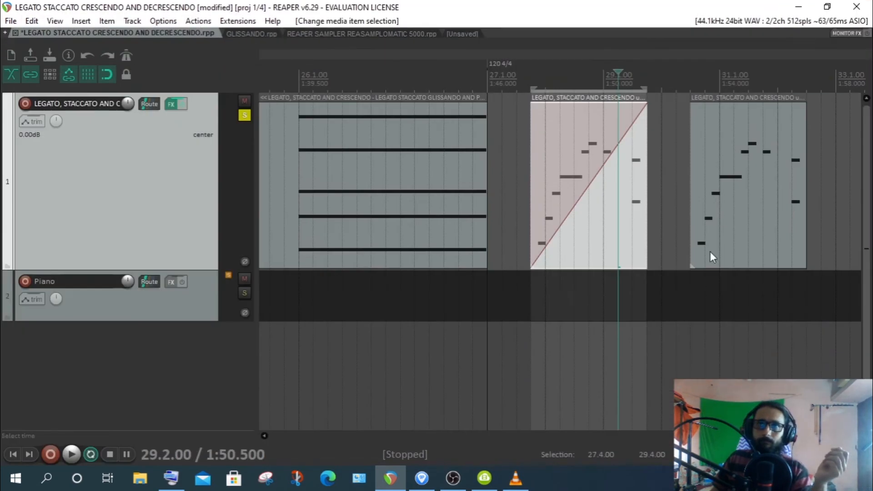
# Examine the rendered item's note velocities in the MIDI editor for comparison with the original, and close the editor
pyautogui.click(747, 174)
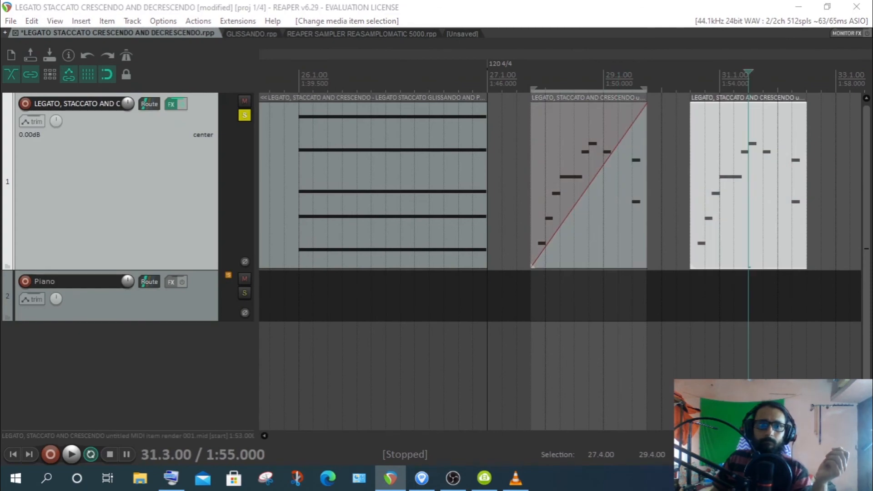
pyautogui.doubleClick(747, 175)
pyautogui.doubleClick(483, 51)
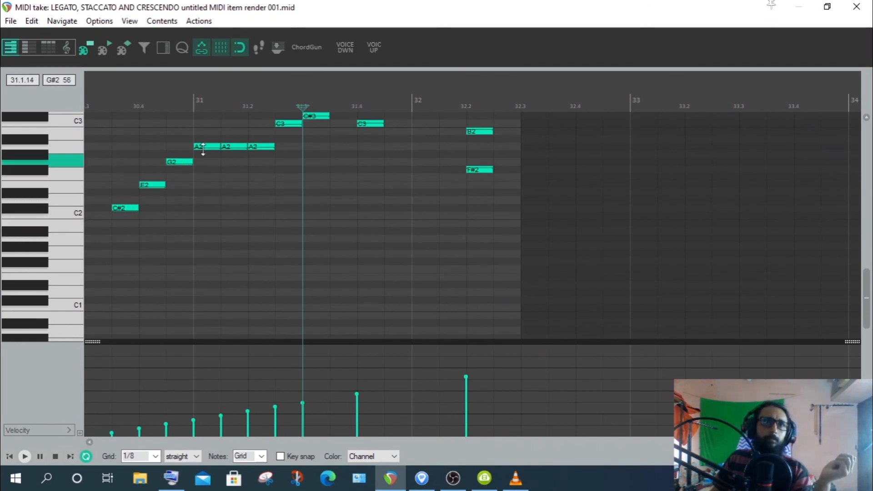
pyautogui.scroll(2, 159, 175)
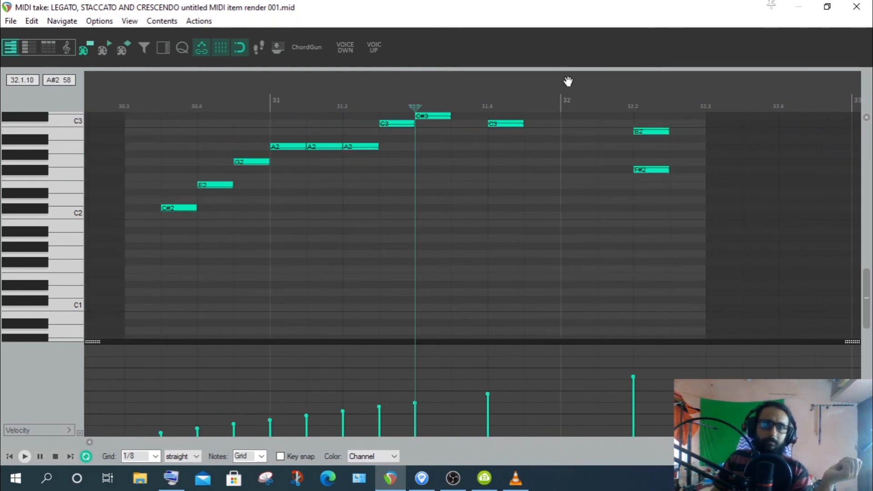
pyautogui.click(870, 8)
# Inspect the velocities of the faded chord item at 24.1.00 in the MIDI editor, and close the editor
pyautogui.moveTo(629, 436); pyautogui.dragTo(541, 437)
pyautogui.click(577, 85)
pyautogui.scroll(10, 577, 85)
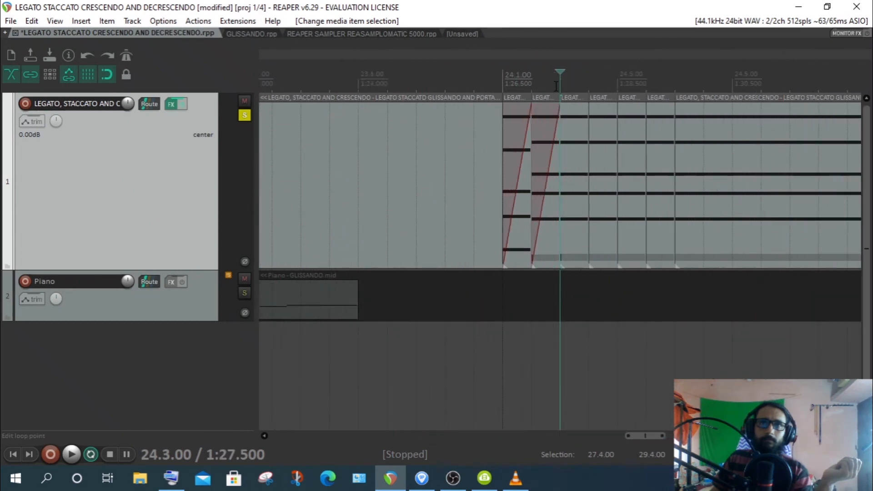
pyautogui.click(394, 159)
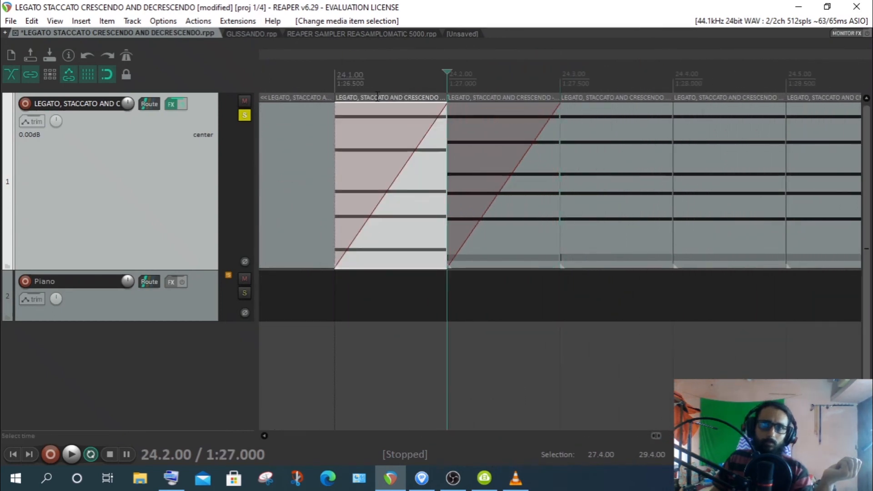
pyautogui.click(375, 151)
pyautogui.doubleClick(375, 152)
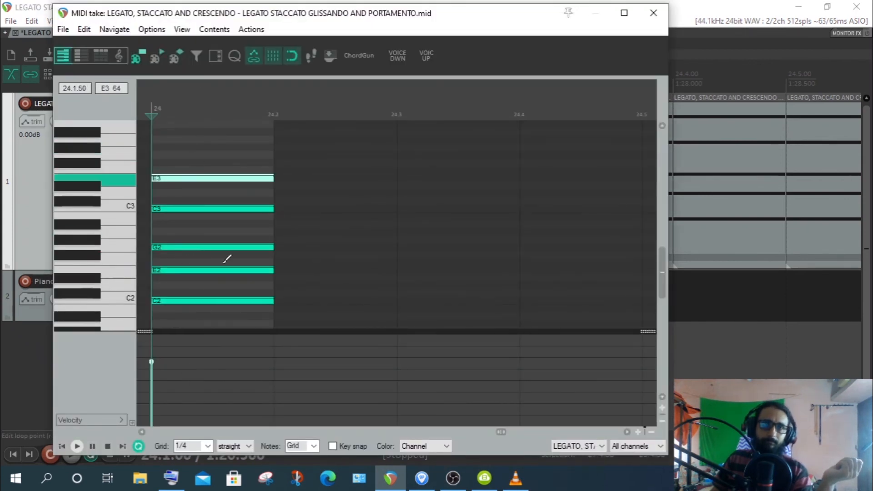
pyautogui.click(659, 19)
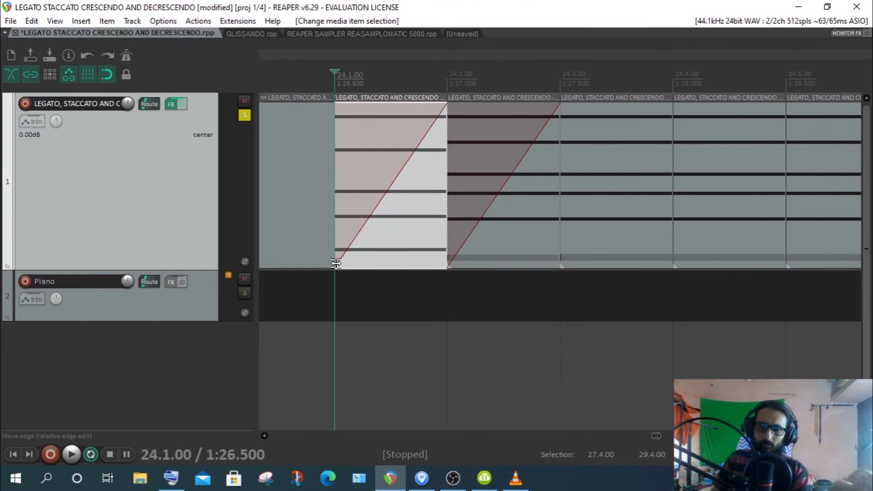
# Return to the rendered item at 30.3.00 and review its velocity lane in the MIDI editor once more
pyautogui.scroll(-4, 453, 193)
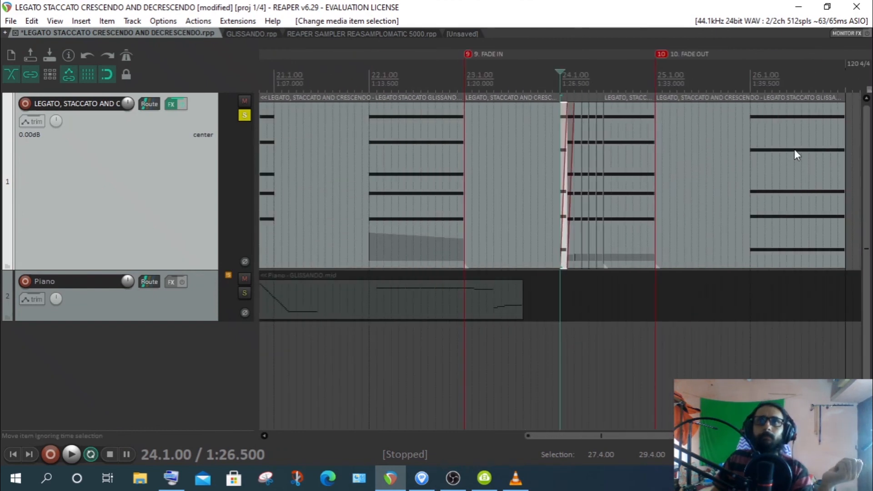
pyautogui.scroll(-5, 794, 150)
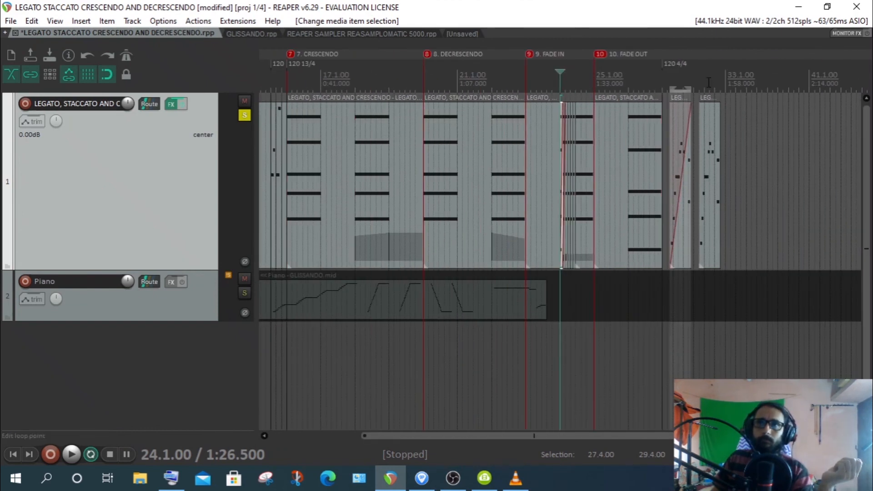
pyautogui.click(709, 82)
pyautogui.scroll(7, 723, 97)
pyautogui.click(495, 189)
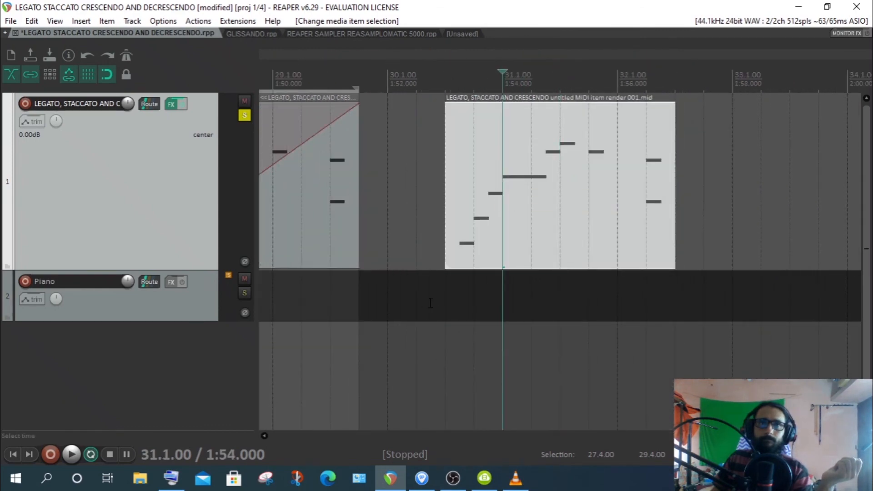
pyautogui.doubleClick(514, 192)
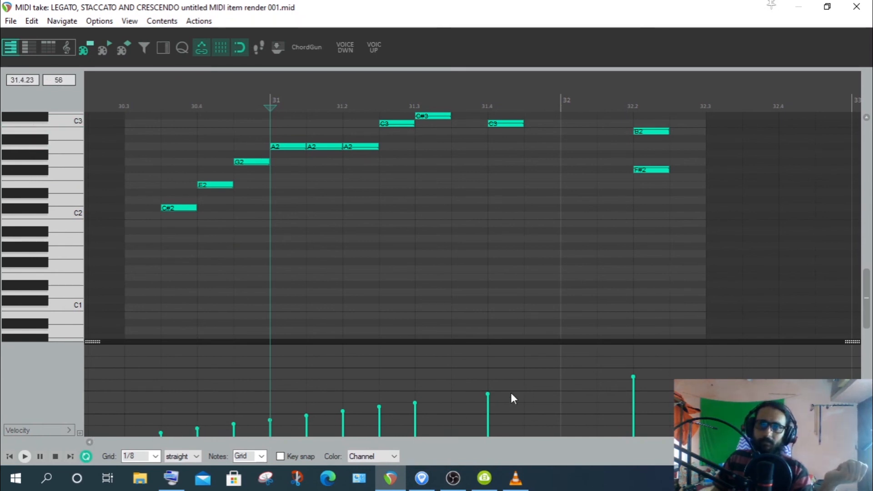
pyautogui.click(856, 6)
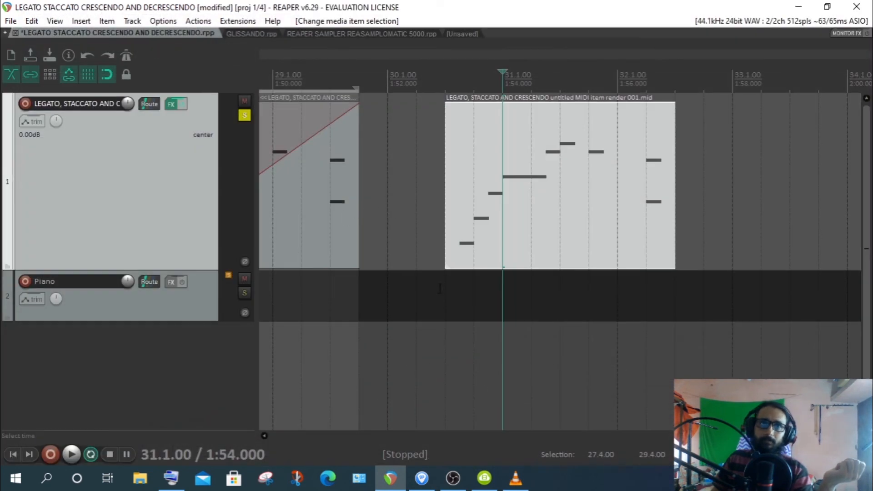
pyautogui.hscroll(-7, 614, 152)
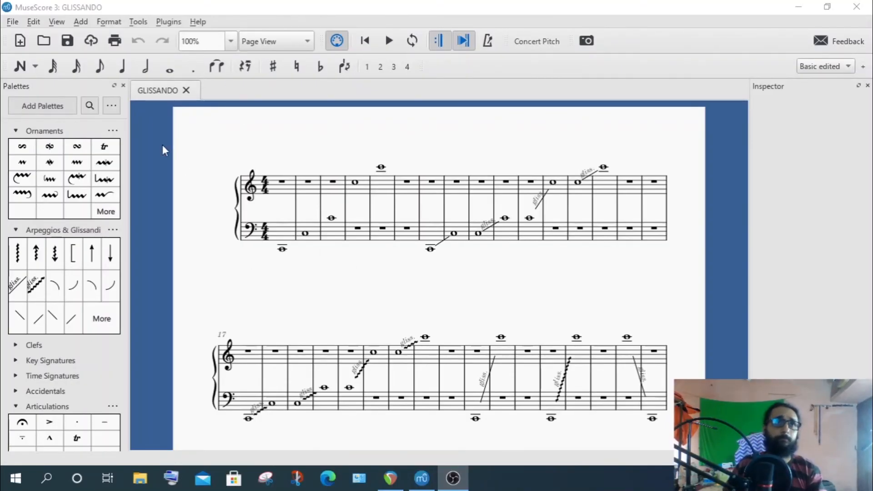
# Arrange the MuseScore GLISSANDO score beside the REAPER GLISSANDO project so both windows are in view
pyautogui.scroll(-3, 390, 180)
pyautogui.scroll(4, 389, 177)
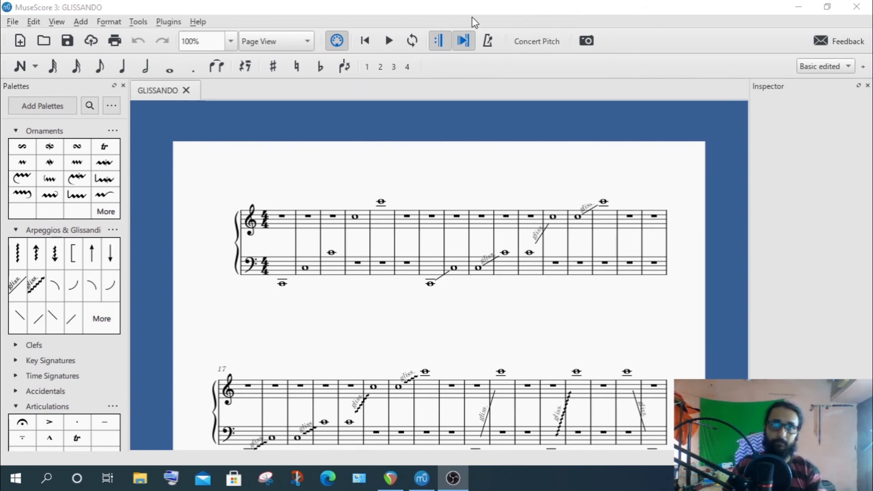
pyautogui.moveTo(476, 6); pyautogui.dragTo(619, 167)
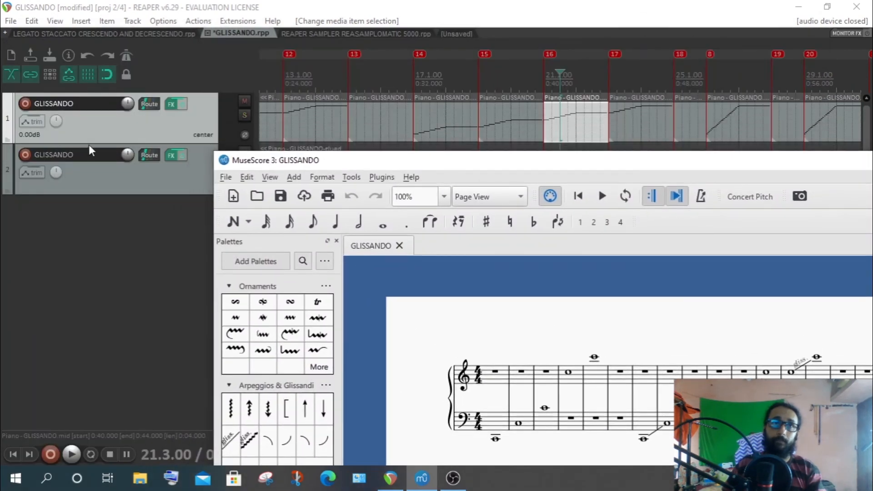
pyautogui.moveTo(462, 165); pyautogui.dragTo(286, 25)
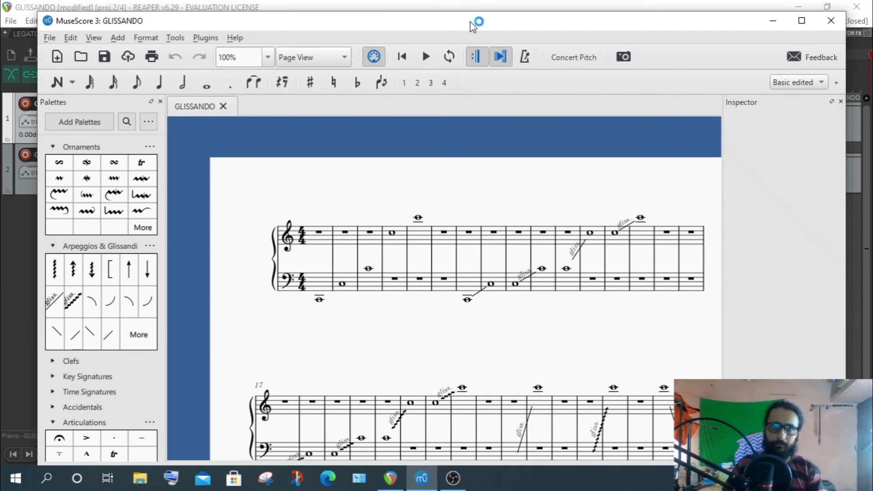
pyautogui.moveTo(473, 28); pyautogui.dragTo(501, 47)
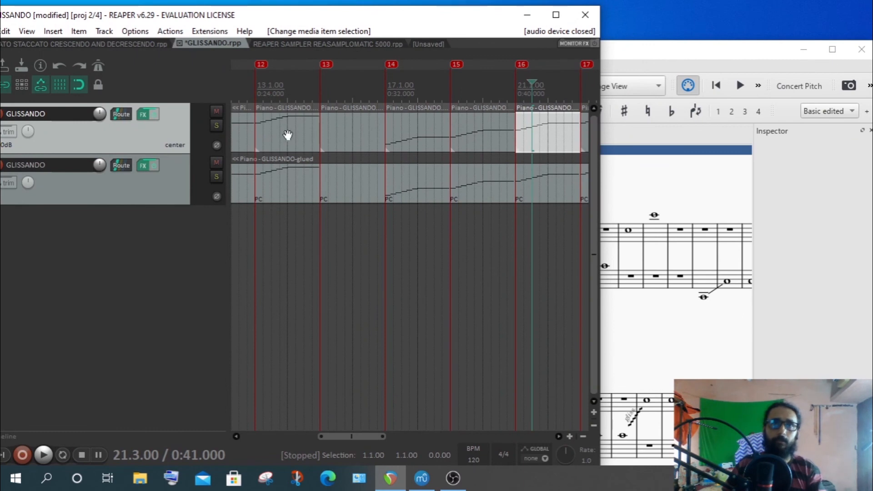
# Compare the GLISSANDO project's first item with the score by inspecting its note in the MIDI editor
pyautogui.moveTo(351, 436); pyautogui.dragTo(200, 440)
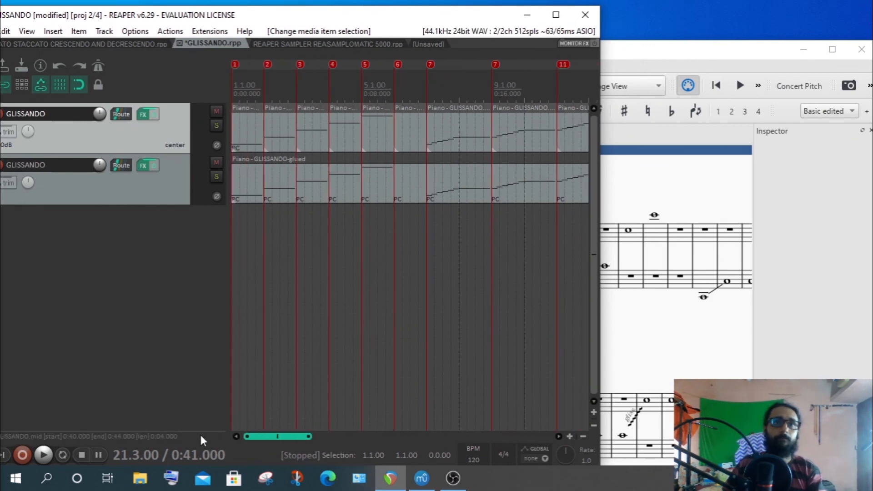
pyautogui.click(247, 134)
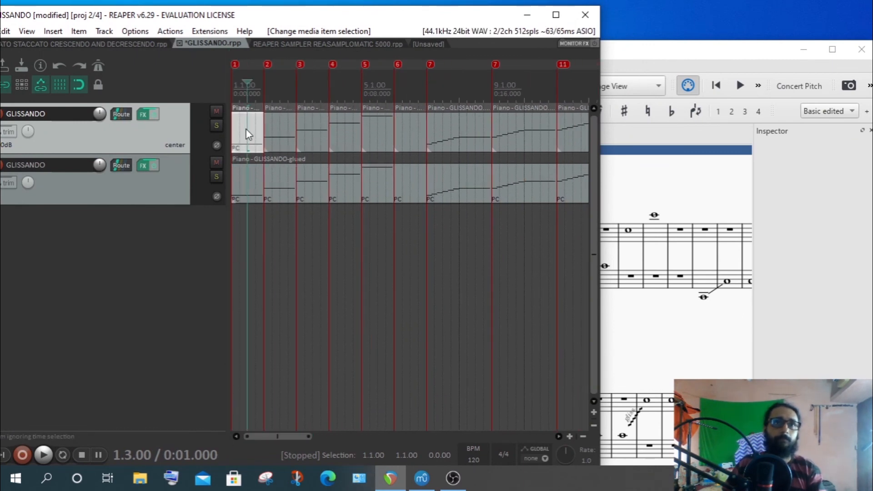
pyautogui.click(659, 179)
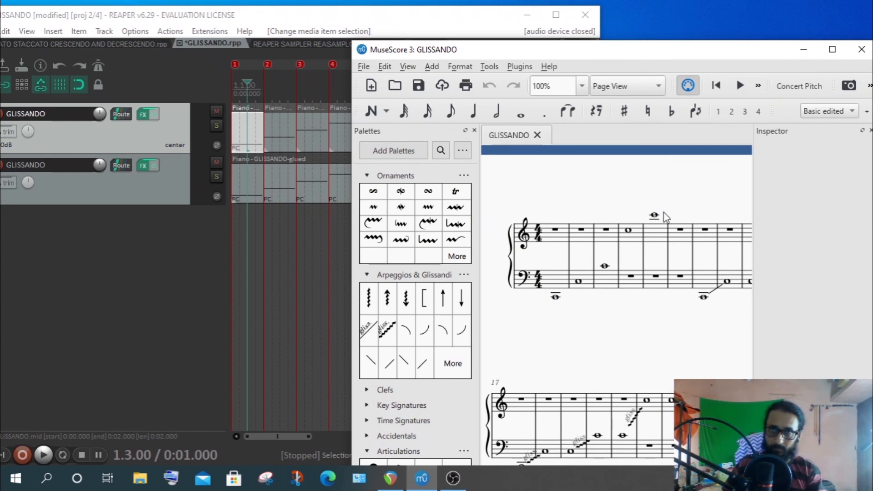
pyautogui.click(252, 138)
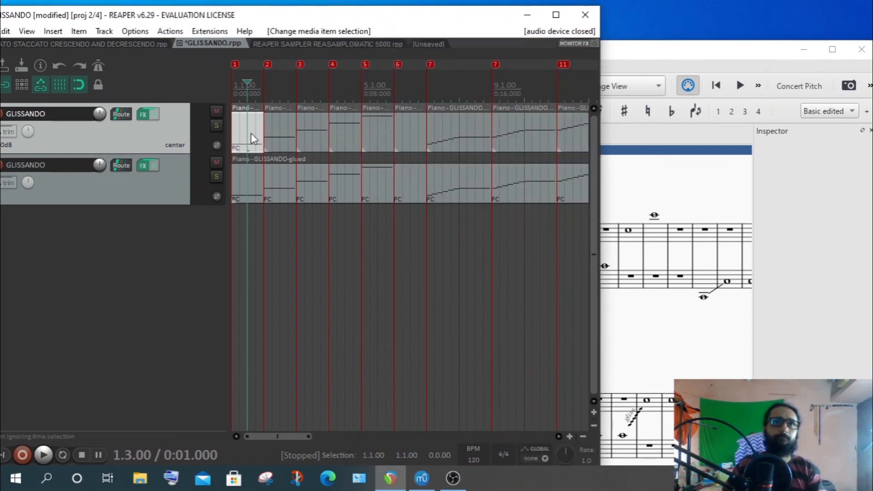
pyautogui.doubleClick(252, 135)
pyautogui.moveTo(663, 302); pyautogui.dragTo(664, 370)
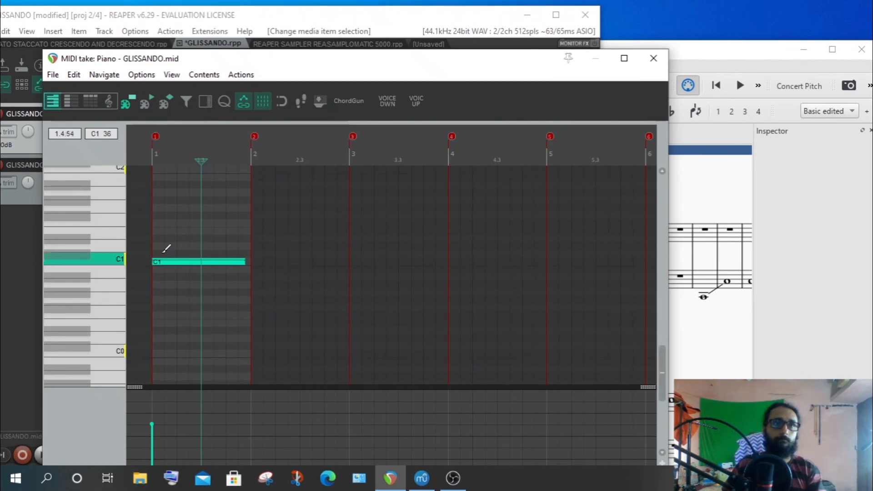
pyautogui.click(653, 59)
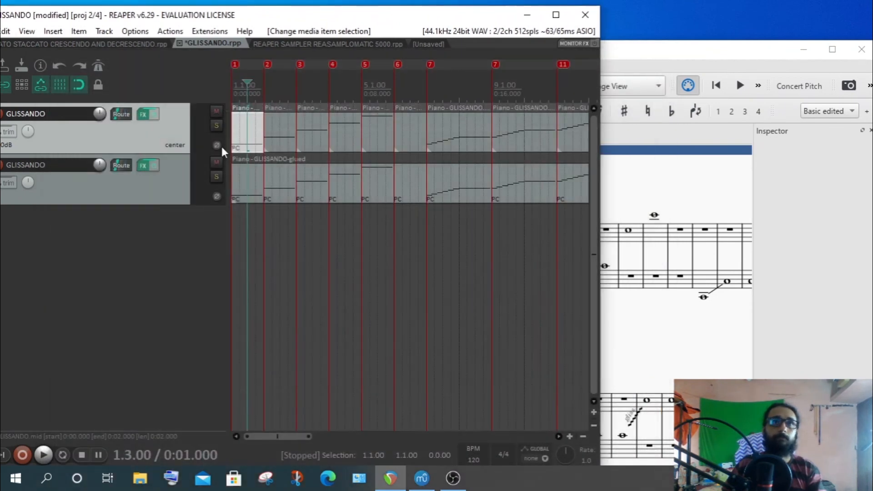
# Check the pitch of the note in the second GLISSANDO item in the MIDI editor, and close the editor
pyautogui.click(279, 140)
pyautogui.doubleClick(280, 140)
pyautogui.moveTo(686, 324); pyautogui.dragTo(686, 332)
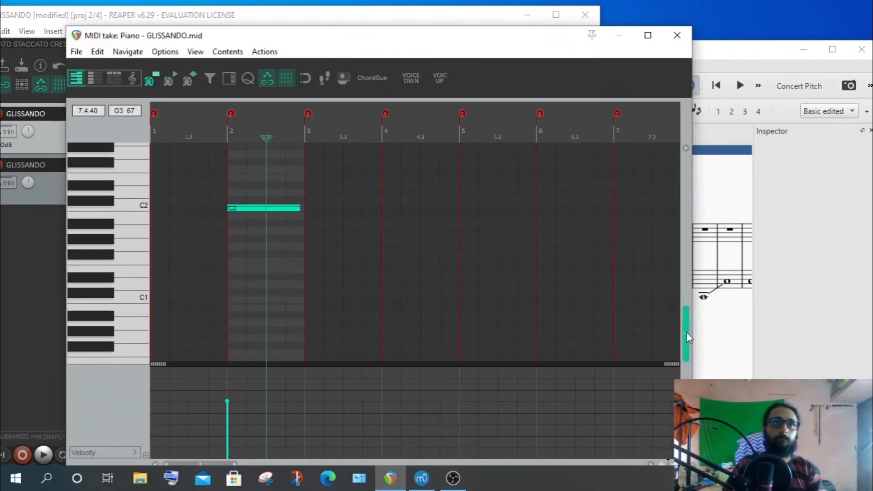
pyautogui.click(676, 35)
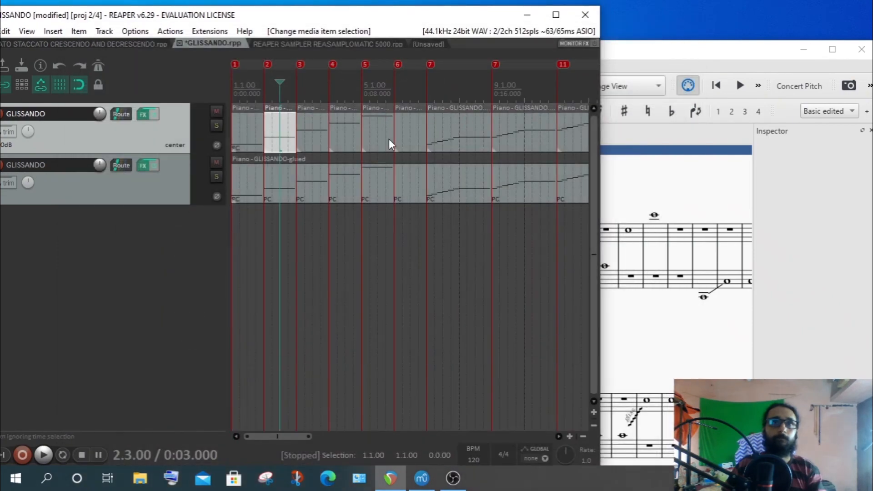
# Check the note pitches of the third and fourth GLISSANDO items in the MIDI editor, closing it after each
pyautogui.click(311, 134)
pyautogui.doubleClick(311, 135)
pyautogui.click(677, 33)
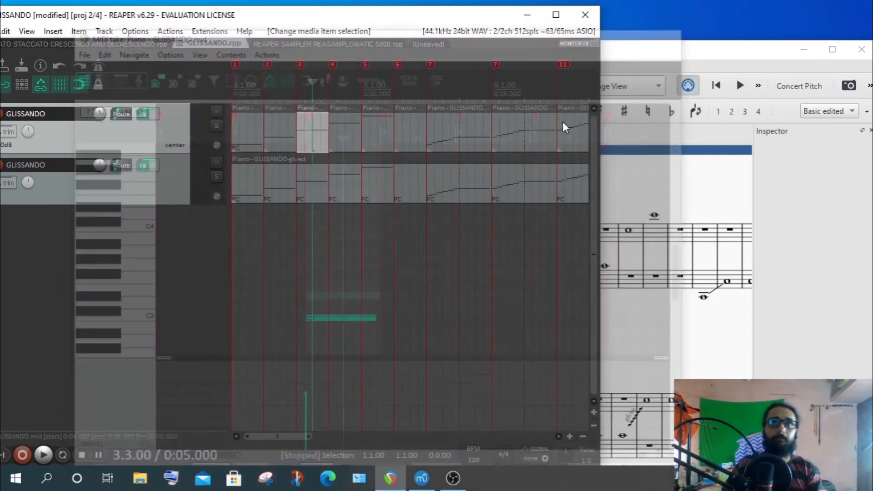
pyautogui.click(348, 124)
pyautogui.doubleClick(347, 125)
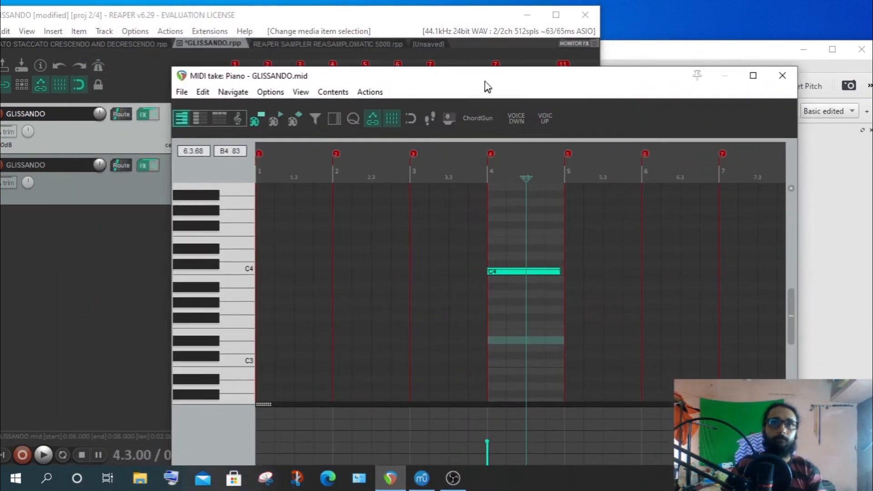
pyautogui.click(782, 75)
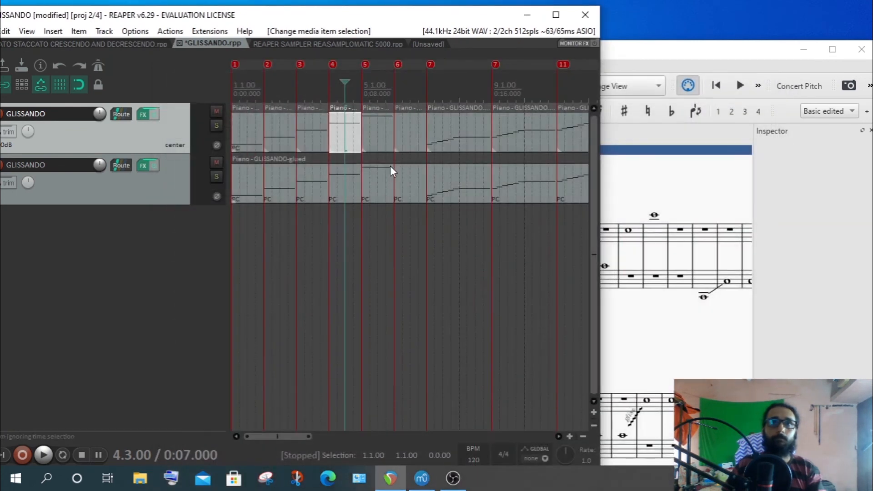
# Check the pitch of the note in the fifth GLISSANDO item in the MIDI editor, and close the editor
pyautogui.click(381, 129)
pyautogui.doubleClick(381, 129)
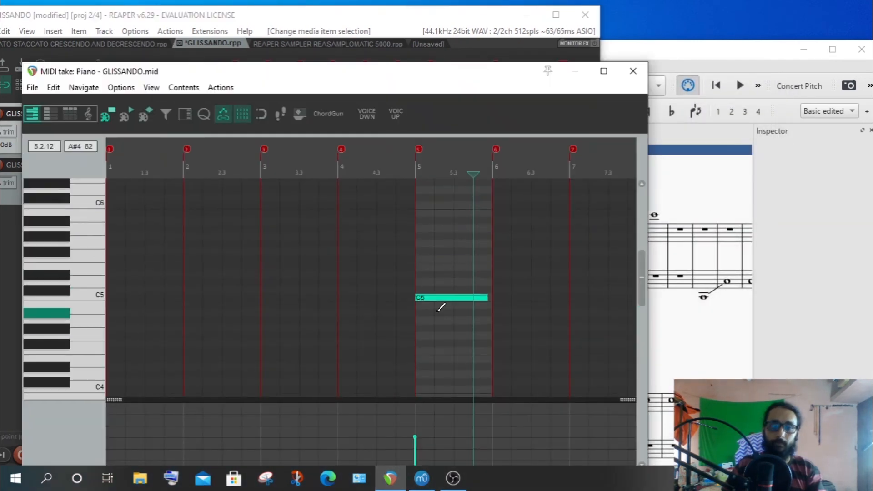
pyautogui.click(633, 73)
# Play the score's first glissando in MuseScore from its low starting note, and stop playback
pyautogui.moveTo(657, 47); pyautogui.dragTo(662, 21)
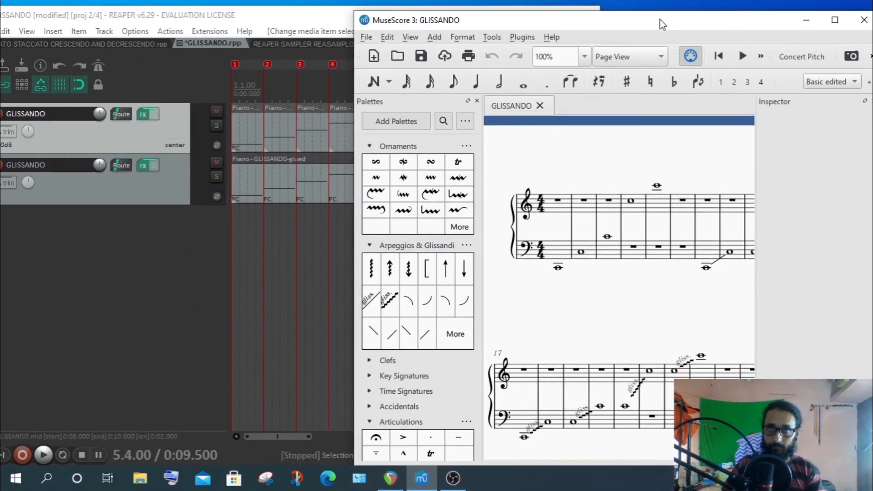
pyautogui.moveTo(659, 320); pyautogui.dragTo(542, 313)
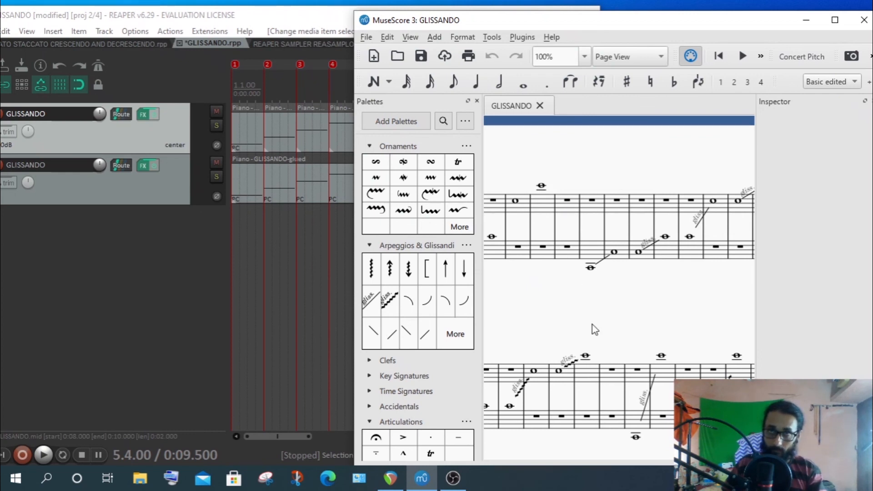
pyautogui.moveTo(619, 327); pyautogui.dragTo(584, 335)
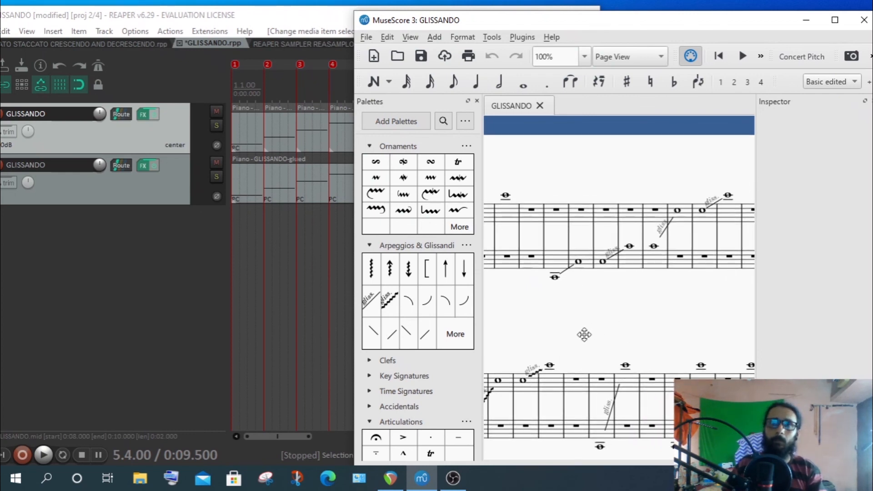
pyautogui.click(555, 279)
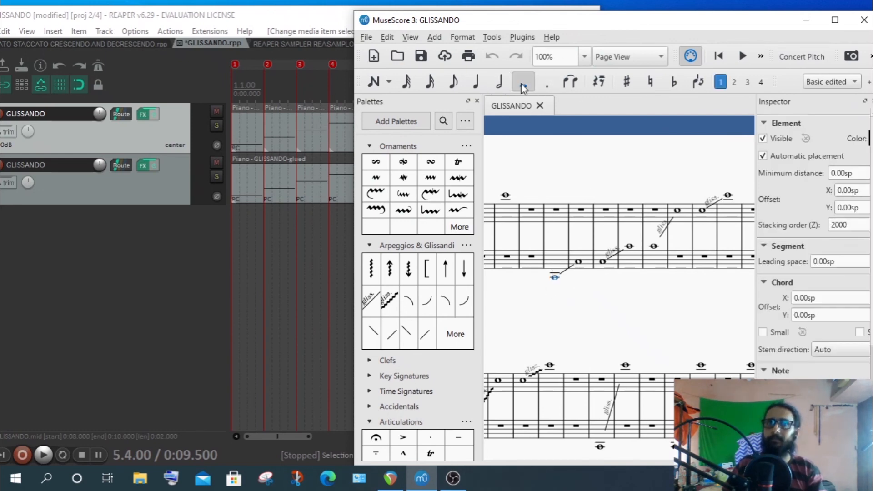
pyautogui.click(735, 57)
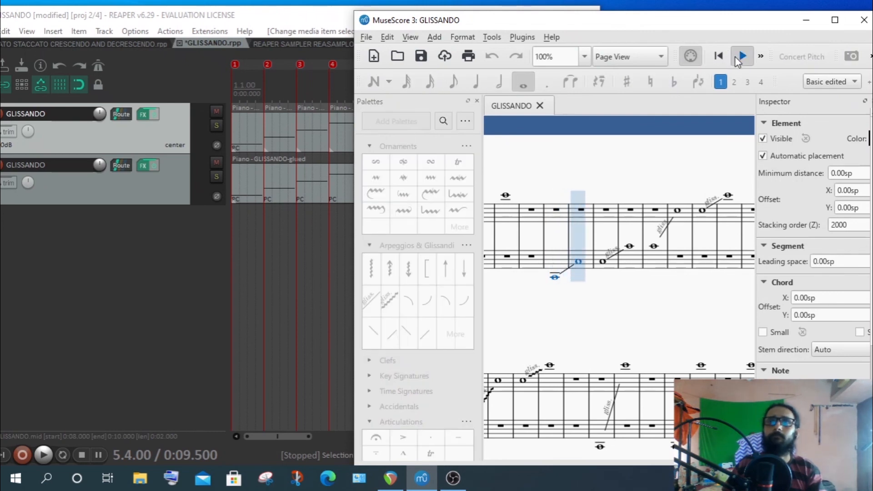
pyautogui.click(735, 57)
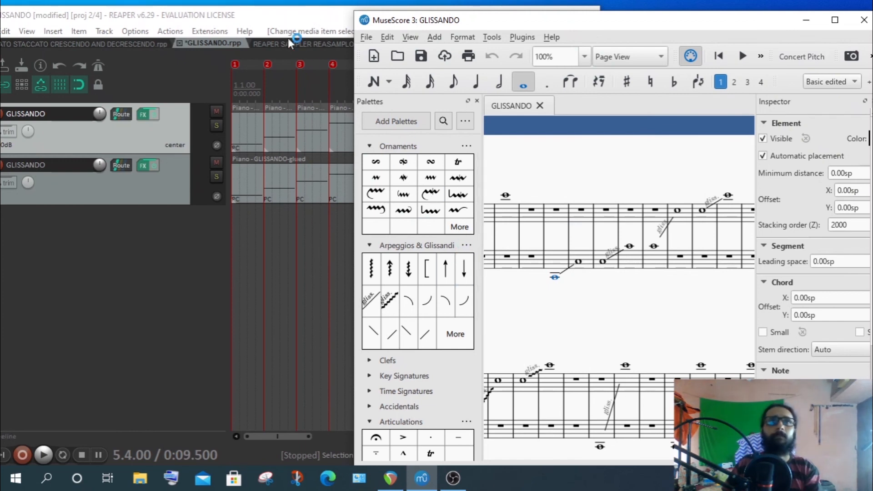
# Open the REAPER GLISSANDO item starting at measure 7 in the MIDI editor and examine its ascending run of notes
pyautogui.click(277, 12)
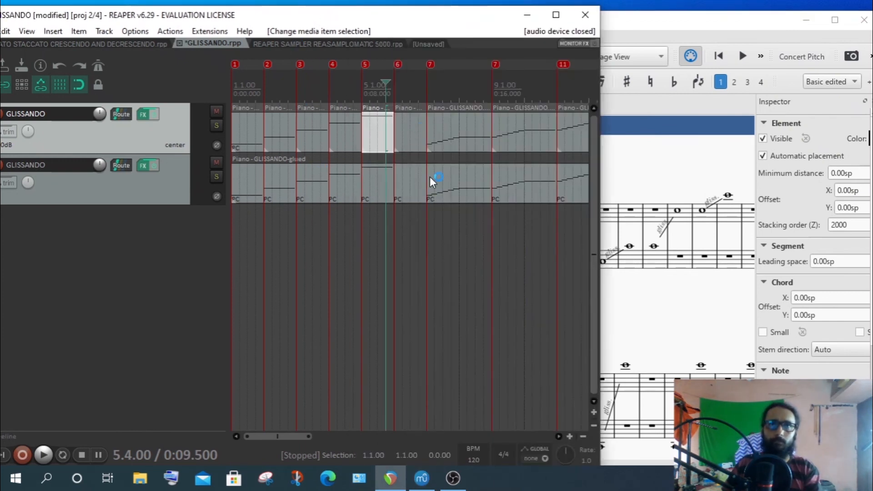
pyautogui.click(411, 129)
pyautogui.click(446, 127)
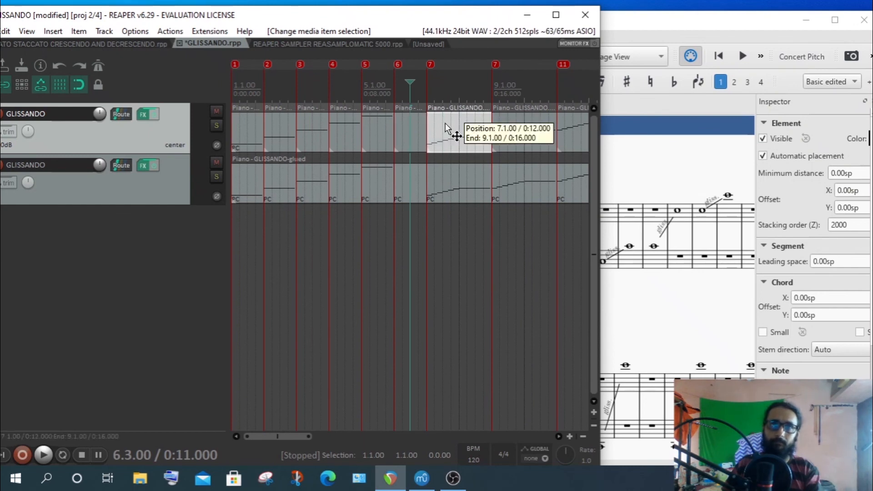
pyautogui.doubleClick(445, 124)
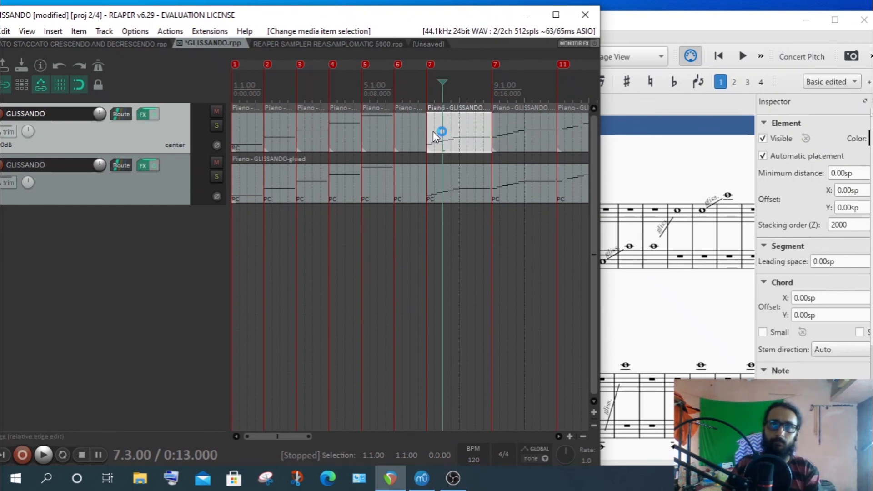
pyautogui.click(459, 131)
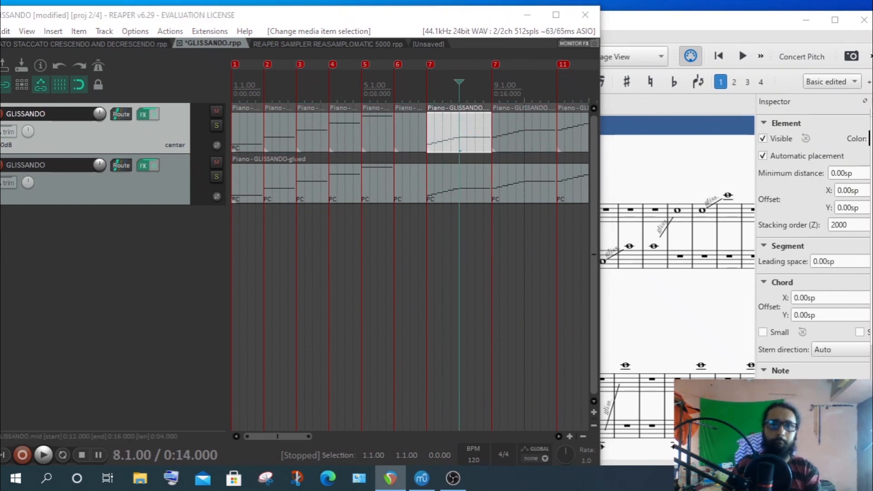
pyautogui.scroll(-2, 238, 273)
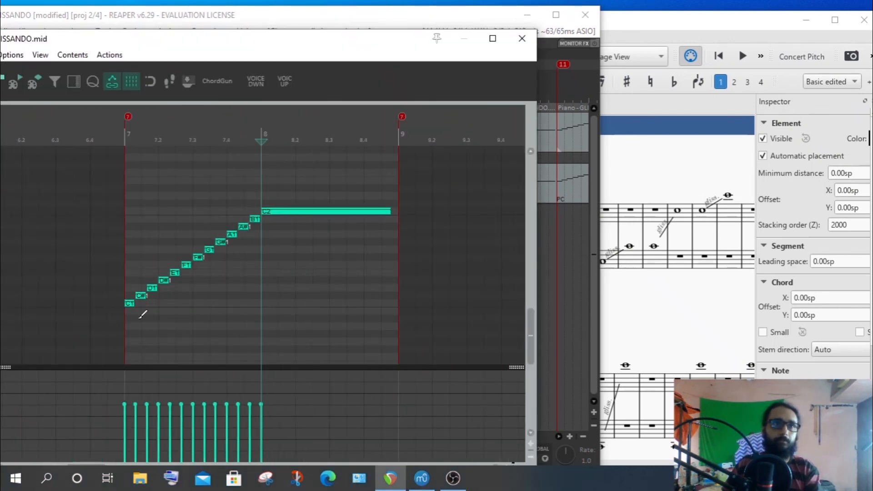
pyautogui.click(125, 136)
pyautogui.scroll(1, 301, 150)
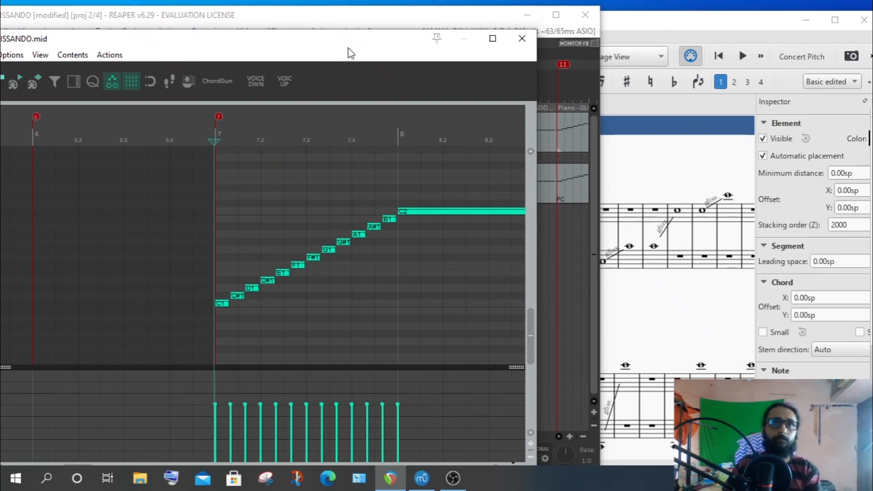
# Examine the measure 7 run in the enlarged MIDI editor, and place the editor beside the MuseScore score
pyautogui.moveTo(349, 50); pyautogui.dragTo(431, 26)
pyautogui.doubleClick(431, 25)
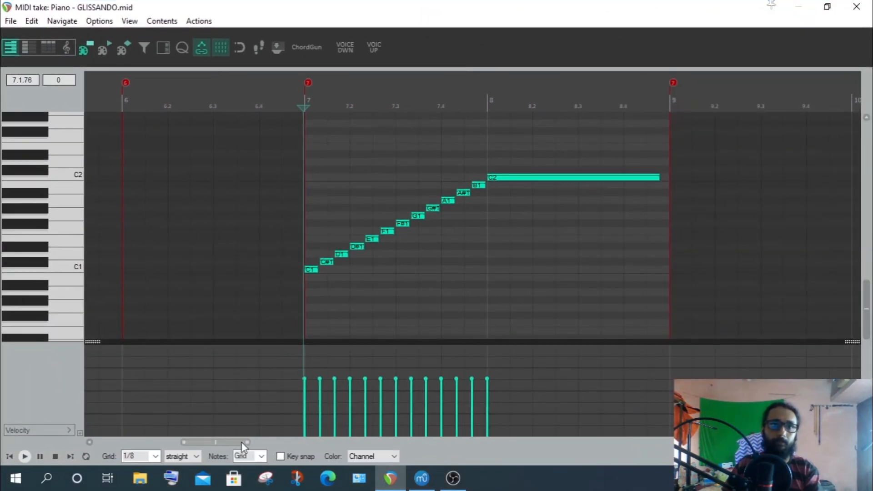
pyautogui.moveTo(242, 444)
pyautogui.mouseDown()
pyautogui.moveTo(259, 443)
pyautogui.moveTo(230, 444)
pyautogui.mouseUp()
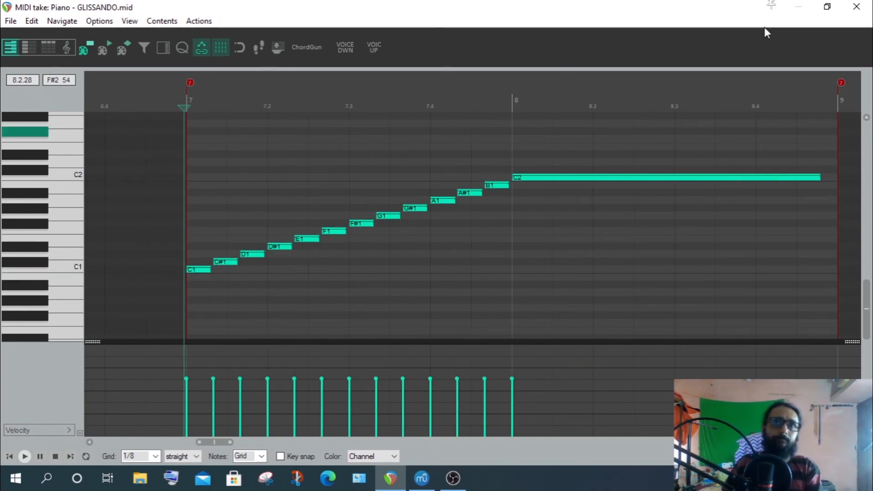
pyautogui.doubleClick(701, 11)
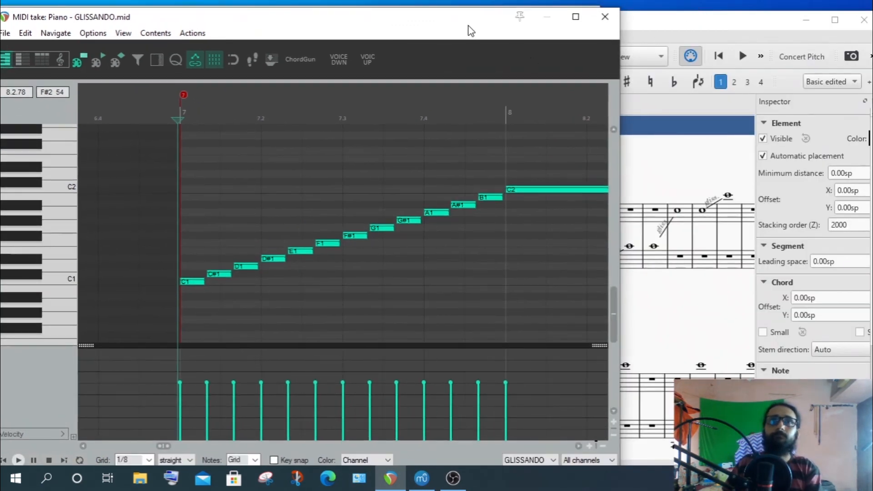
pyautogui.moveTo(473, 27); pyautogui.dragTo(361, 26)
pyautogui.click(832, 57)
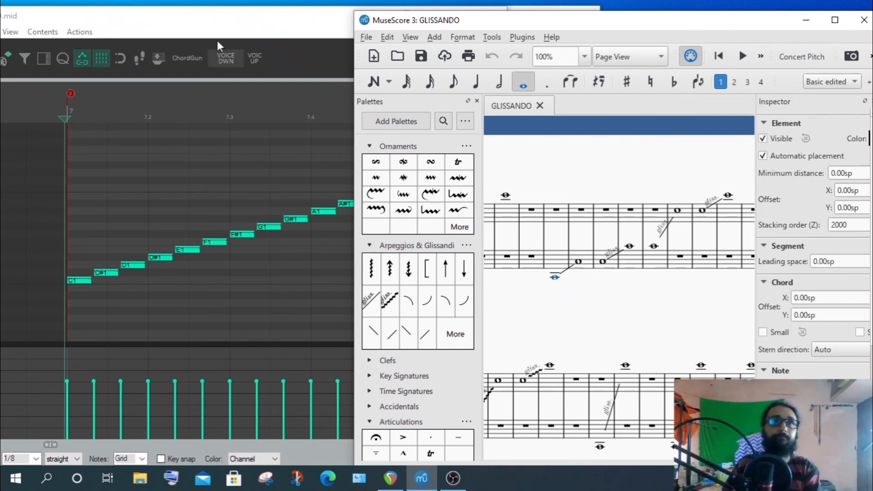
# Set the time selection to measure 7 in the MIDI editor and compare the run with the score's first glissando
pyautogui.doubleClick(223, 23)
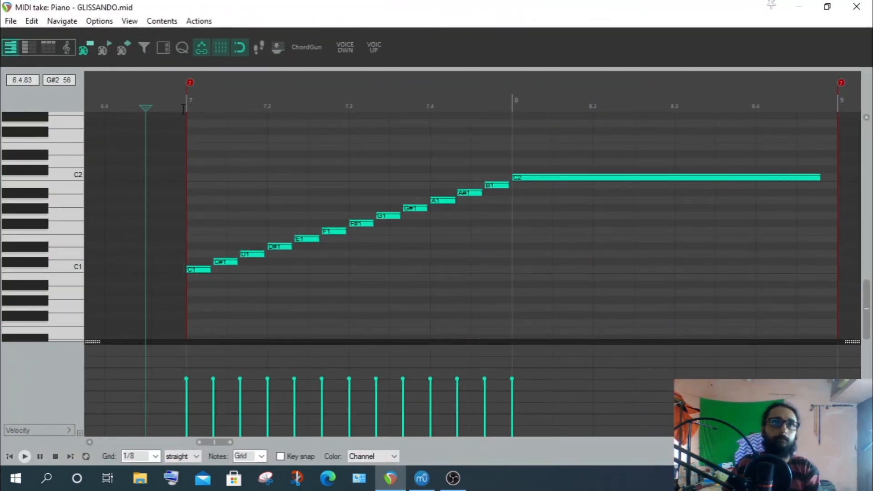
pyautogui.moveTo(199, 111); pyautogui.dragTo(509, 149)
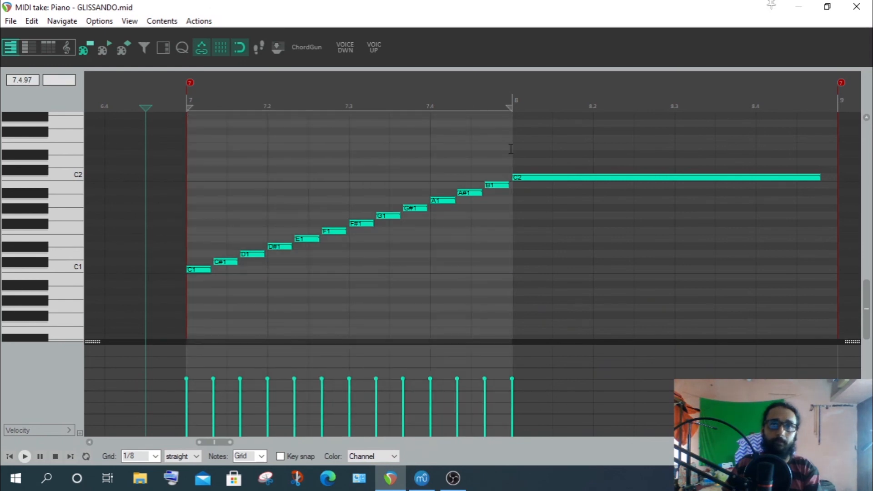
pyautogui.click(827, 6)
pyautogui.click(644, 171)
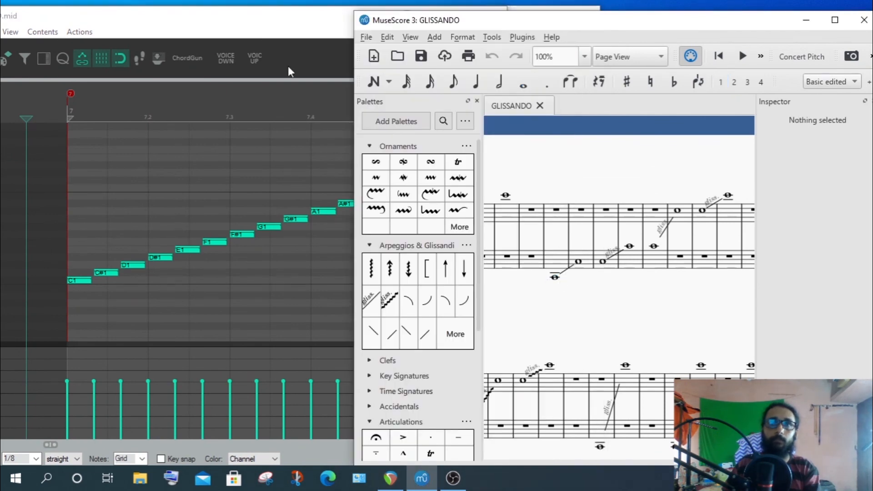
# Set the time selection to measure 8 in the MIDI editor and compare its held note with the glissando's ending note in the score
pyautogui.click(271, 26)
pyautogui.scroll(-3, 409, 146)
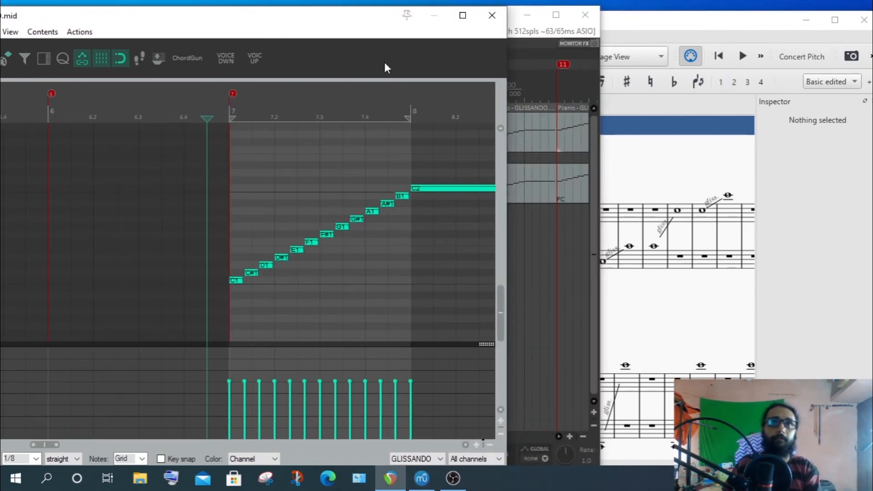
pyautogui.doubleClick(325, 17)
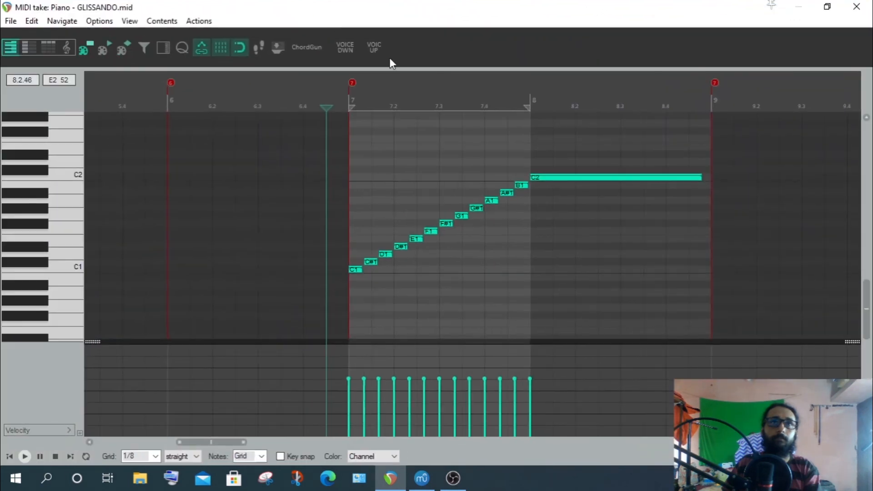
pyautogui.moveTo(536, 106); pyautogui.dragTo(711, 109)
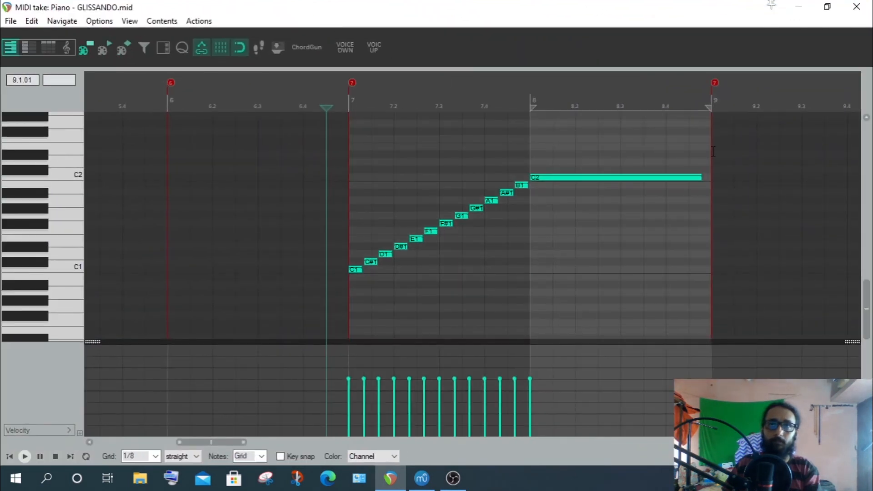
pyautogui.click(827, 6)
pyautogui.click(635, 190)
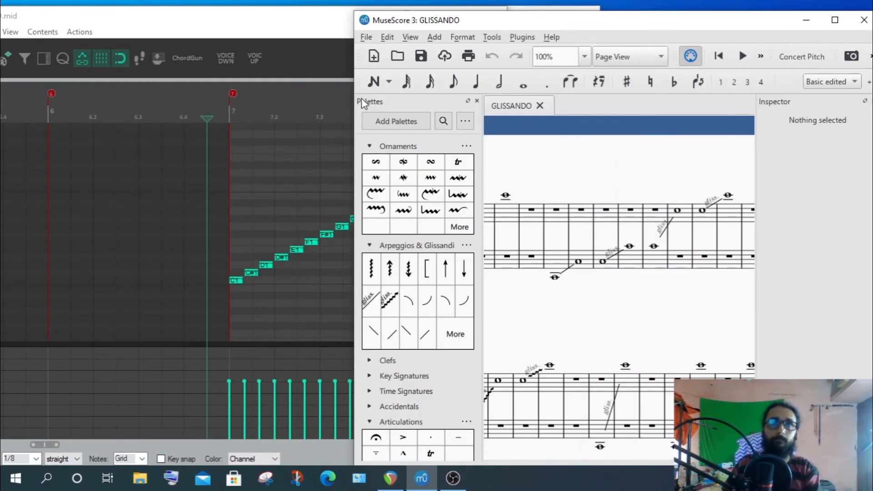
# Reselect measure 7 in the MIDI editor's timeline and examine where its run reaches the held note, returning to the score
pyautogui.doubleClick(294, 15)
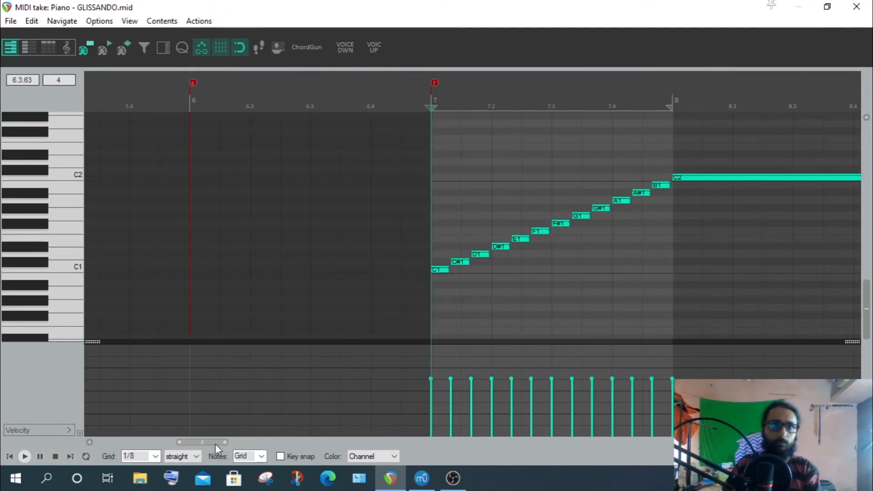
pyautogui.moveTo(214, 444); pyautogui.dragTo(234, 456)
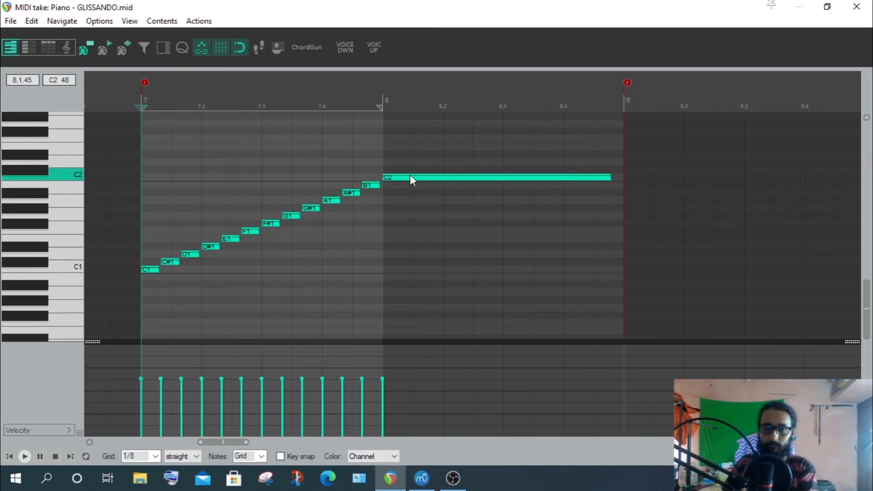
pyautogui.click(391, 107)
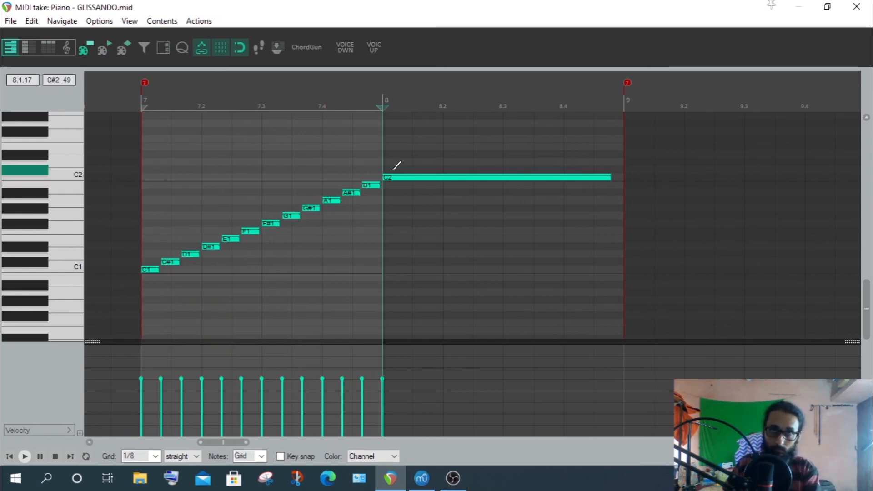
pyautogui.click(418, 105)
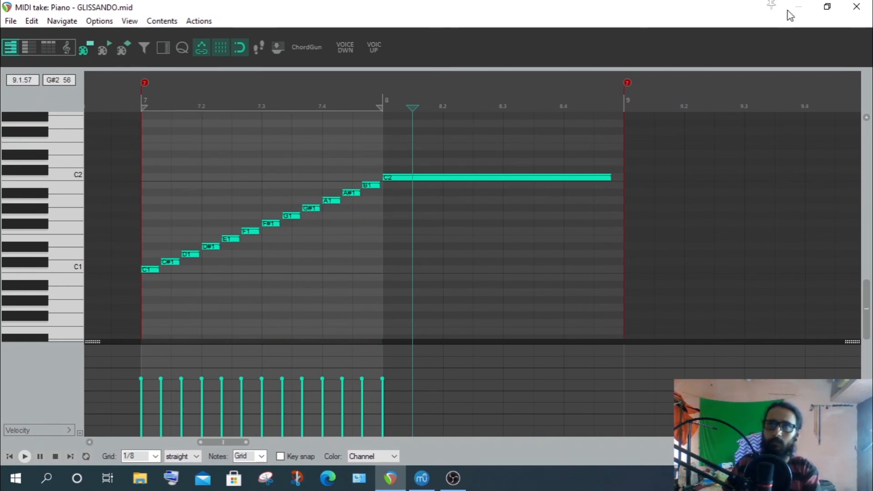
pyautogui.click(827, 6)
pyautogui.click(655, 135)
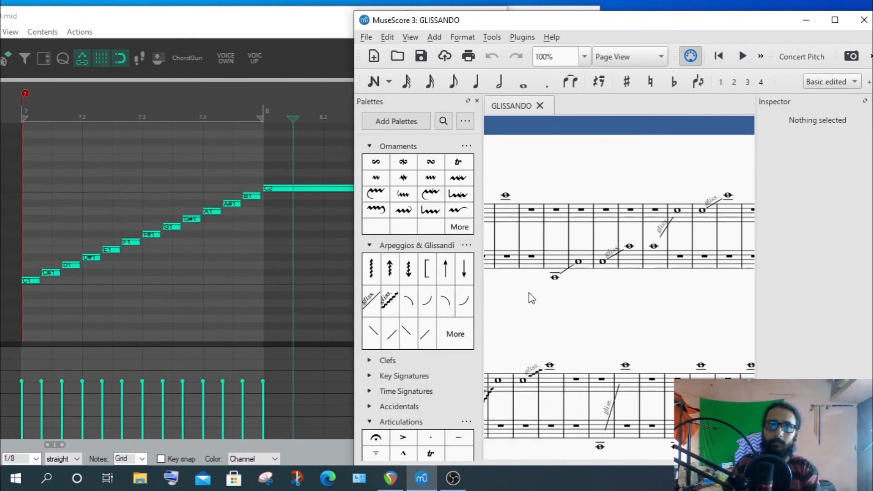
# Select the starting note of the score's first glissando and compare it with the beginning of the measure 7 run in REAPER
pyautogui.click(555, 279)
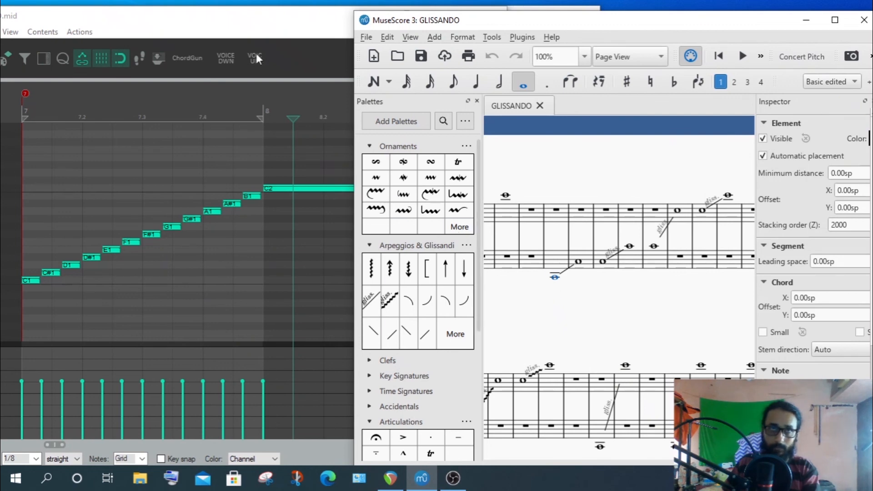
pyautogui.doubleClick(246, 21)
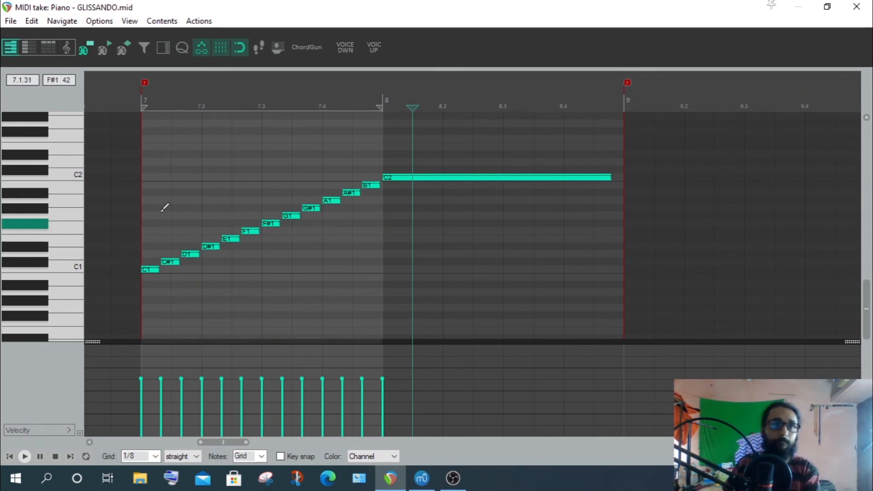
pyautogui.click(159, 100)
pyautogui.scroll(1, 159, 100)
pyautogui.scroll(-1, 425, 222)
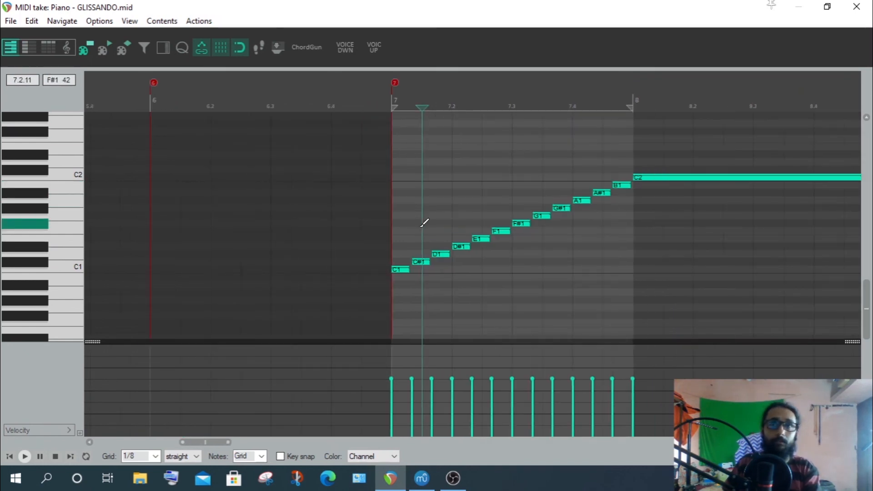
# Place the edit cursor at measure 9 in the MIDI editor and examine the item's full span from measure 7
pyautogui.moveTo(205, 447); pyautogui.dragTo(219, 443)
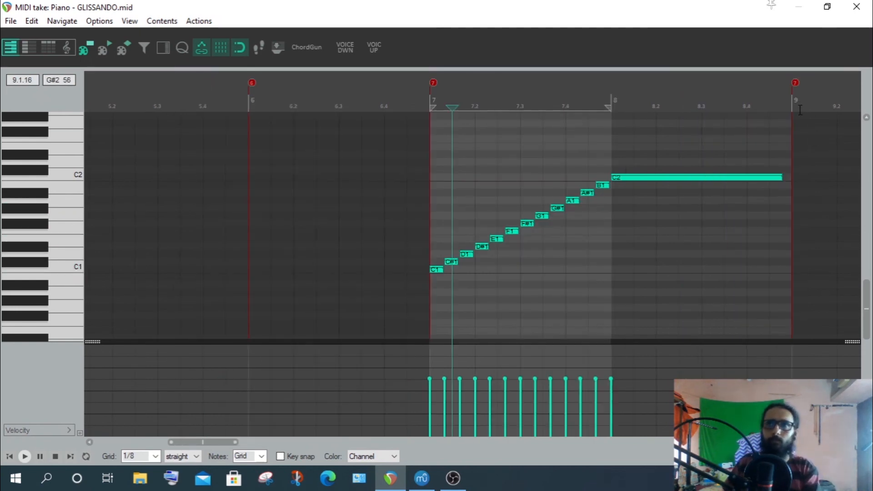
pyautogui.click(800, 110)
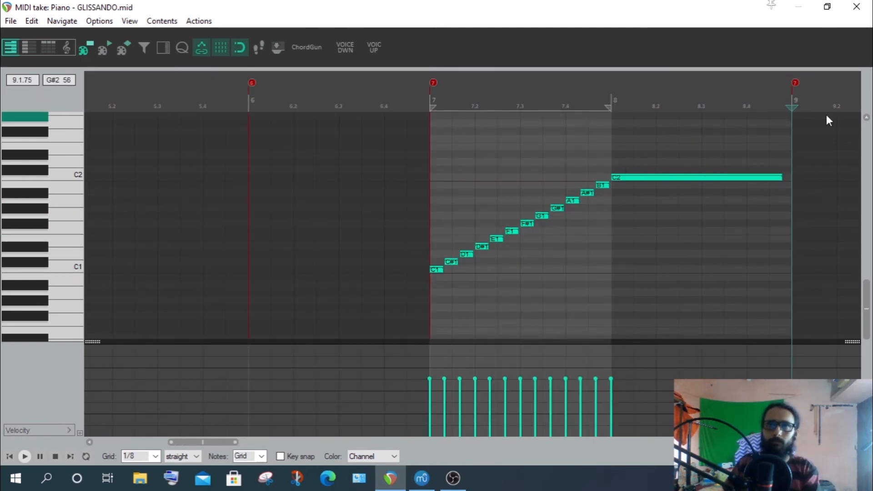
pyautogui.scroll(1, 824, 115)
pyautogui.scroll(-1, 391, 158)
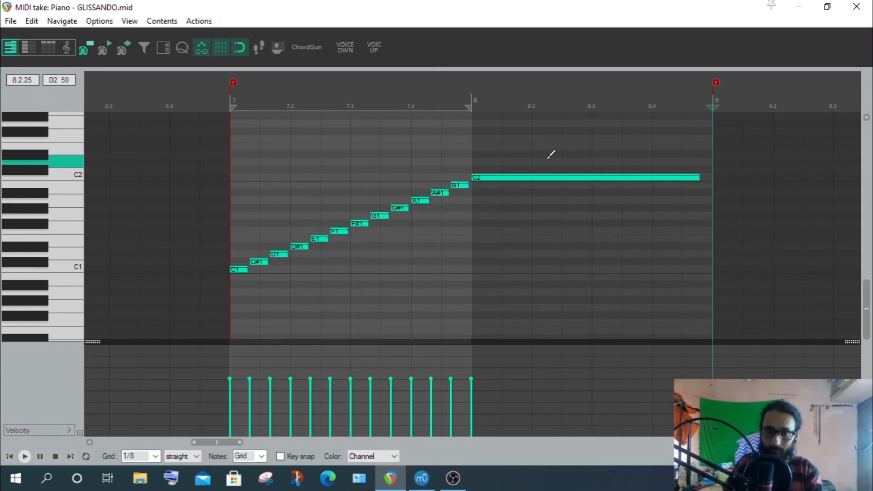
# Play measures 7 and 8 in a loop twice in the MIDI editor to hear the glissando run, stopping after each pass
pyautogui.click(27, 458)
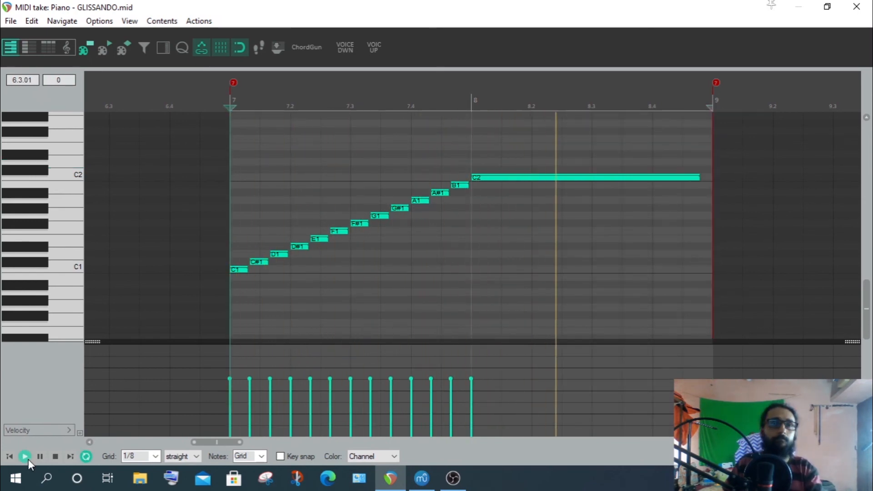
pyautogui.click(55, 457)
pyautogui.click(24, 456)
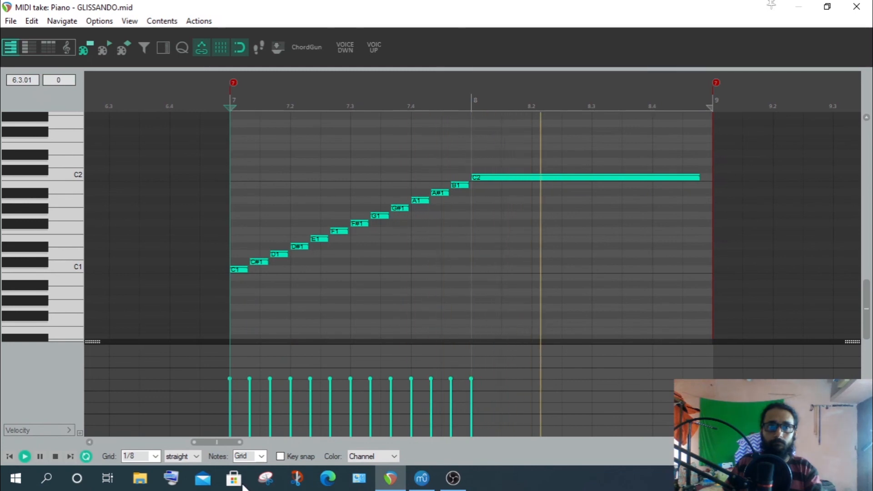
pyautogui.click(54, 456)
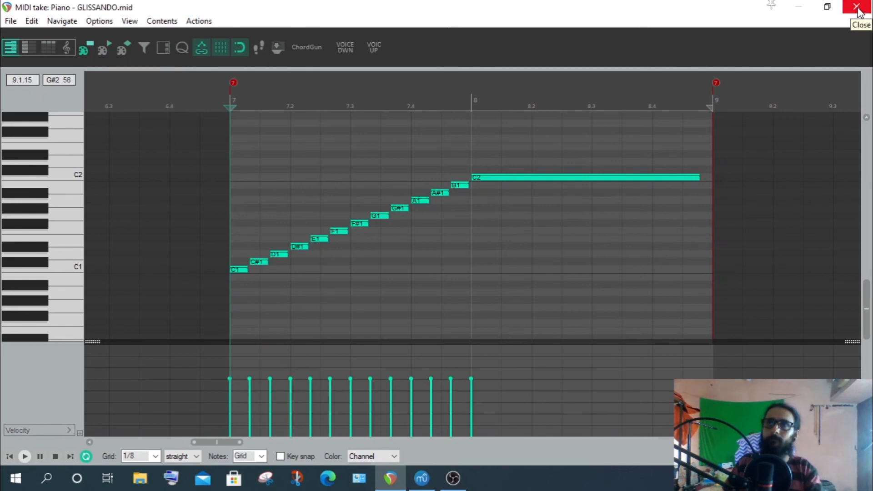
# Open the first GLISSANDO track's synth to inspect its portamento control, and replay the run from the MIDI editor
pyautogui.click(827, 7)
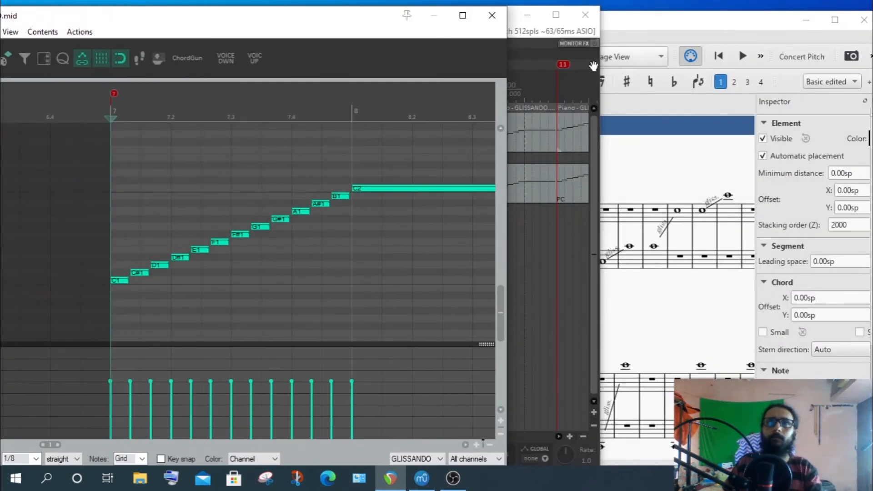
pyautogui.click(555, 15)
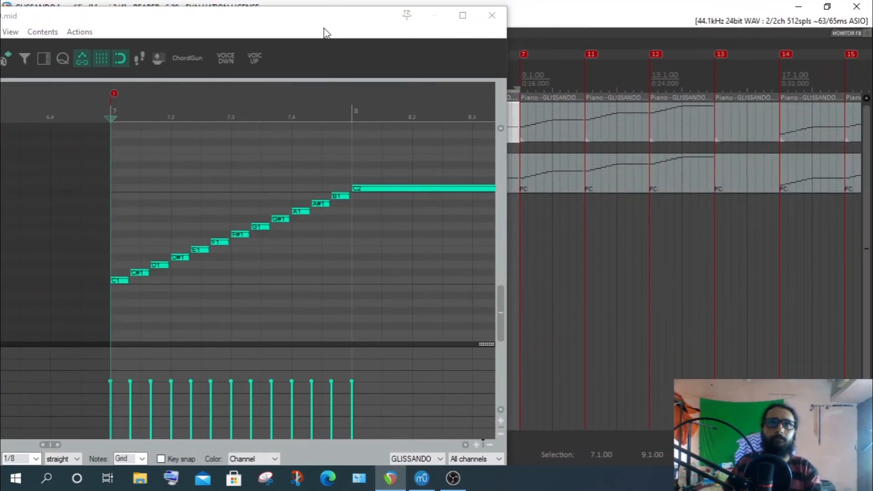
pyautogui.moveTo(315, 26); pyautogui.dragTo(744, 249)
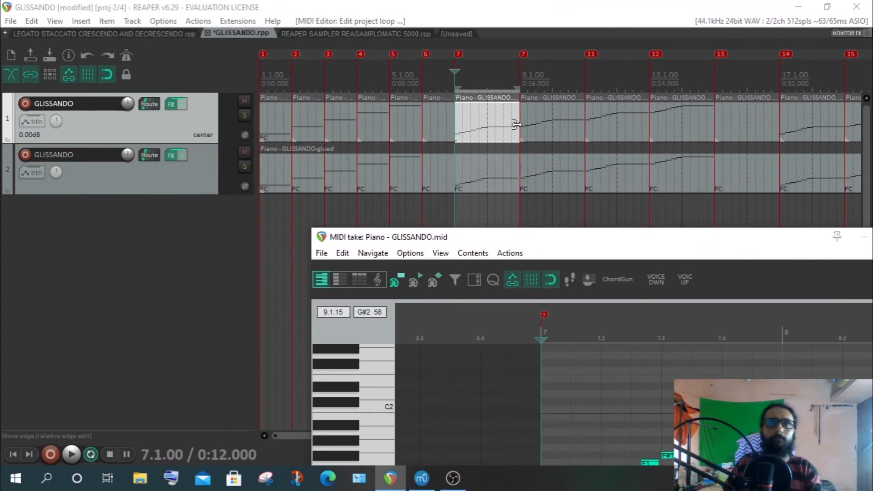
pyautogui.click(174, 104)
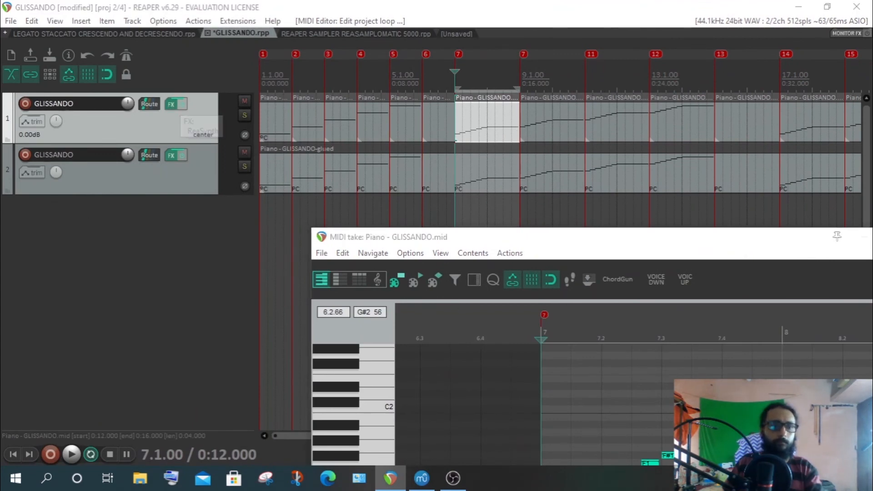
pyautogui.click(668, 281)
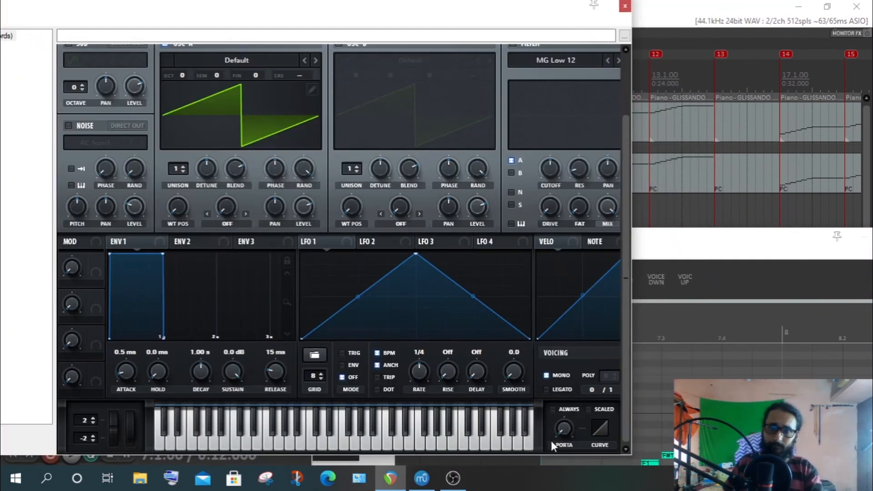
pyautogui.click(680, 14)
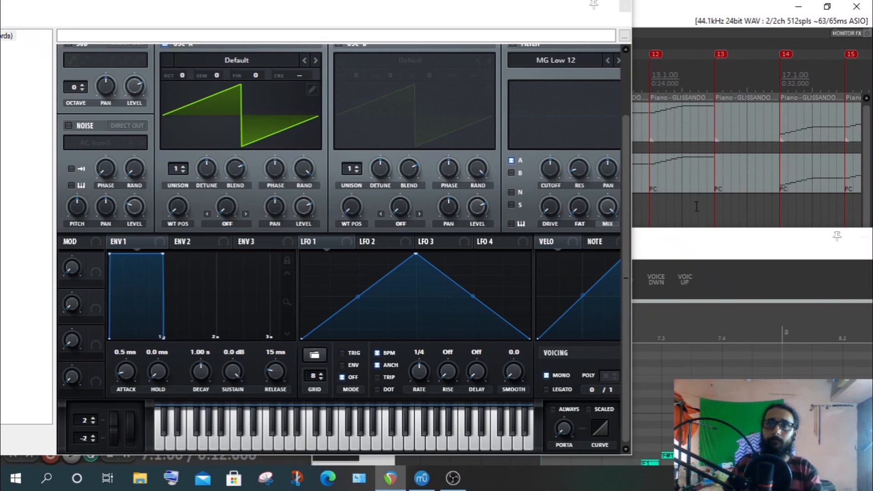
pyautogui.doubleClick(689, 246)
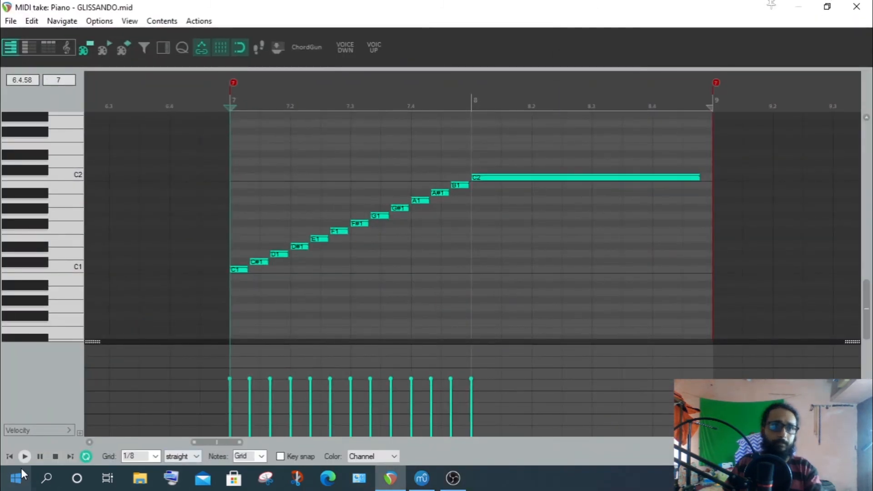
pyautogui.click(25, 456)
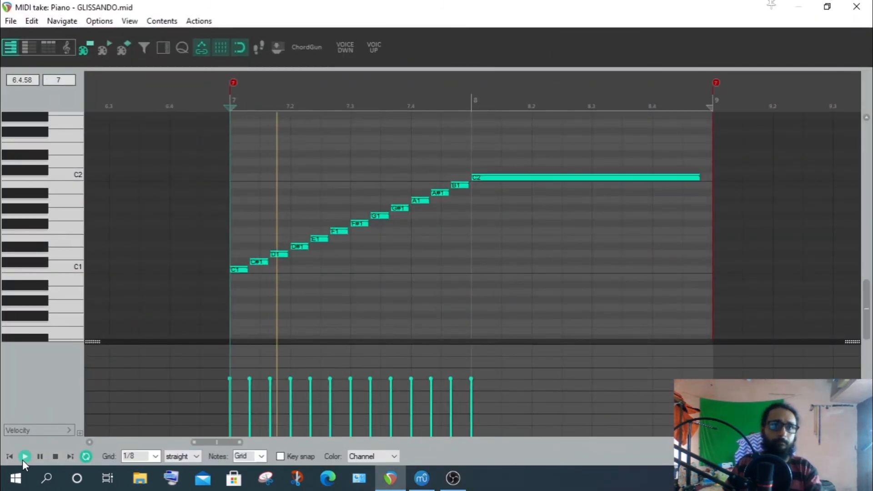
pyautogui.click(55, 456)
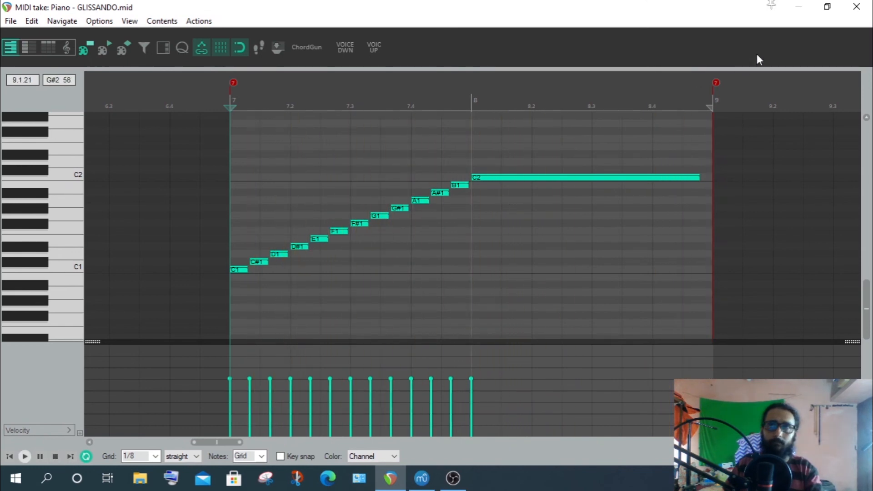
# Set the synth's portamento time to 3.66 sec and return to the maximized MIDI editor
pyautogui.click(825, 8)
pyautogui.click(321, 173)
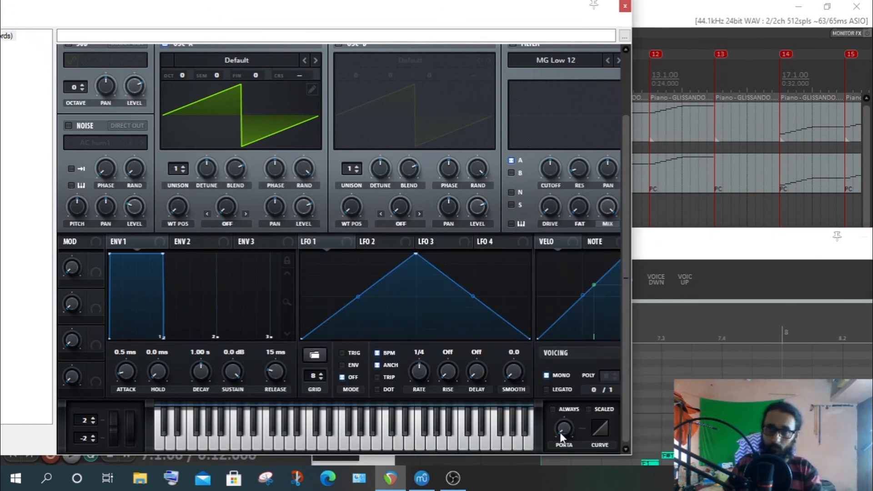
pyautogui.moveTo(561, 433); pyautogui.dragTo(529, 321)
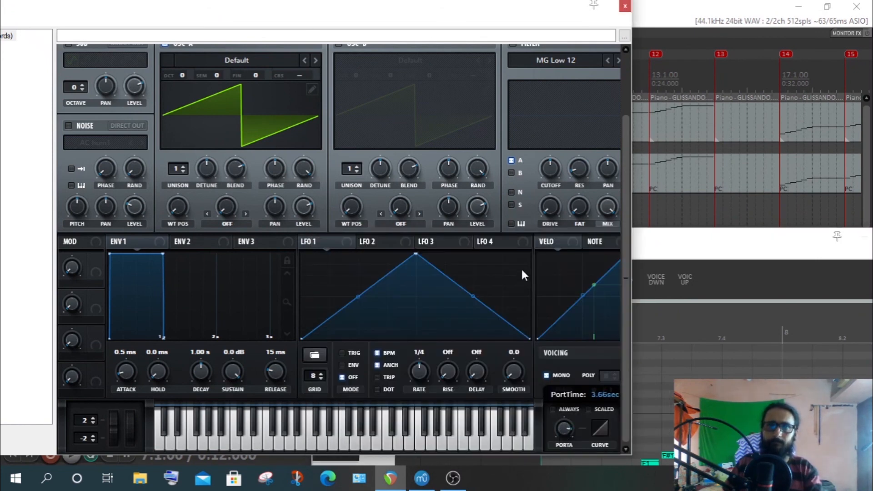
pyautogui.click(676, 6)
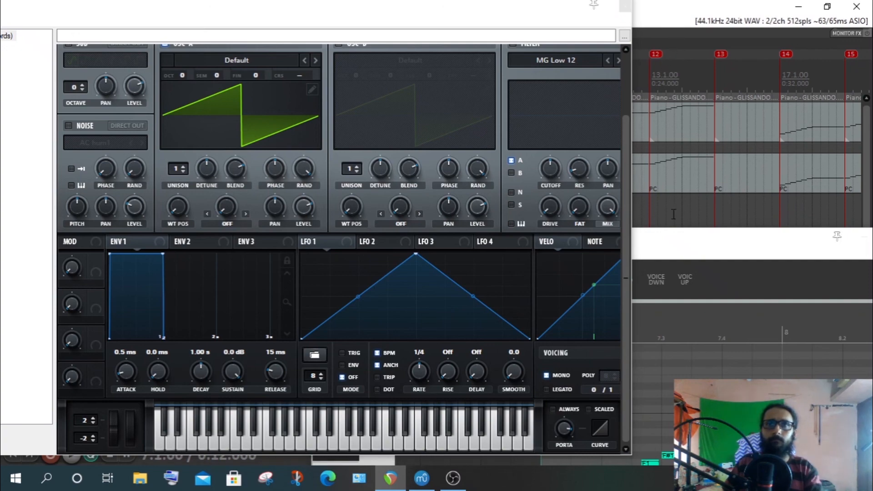
pyautogui.doubleClick(682, 238)
# Select all notes of the measure 7–8 run and lengthen them together so the held C2 ends at measure 9
pyautogui.scroll(-1, 536, 239)
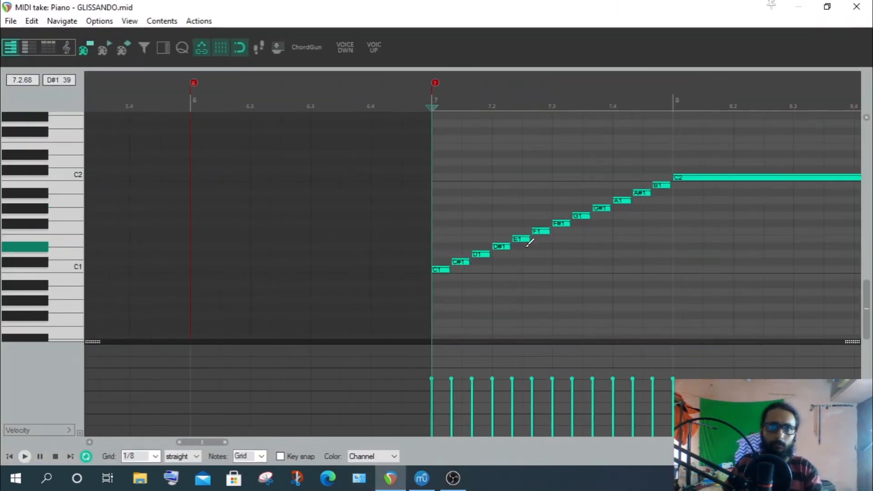
pyautogui.moveTo(200, 441); pyautogui.dragTo(222, 447)
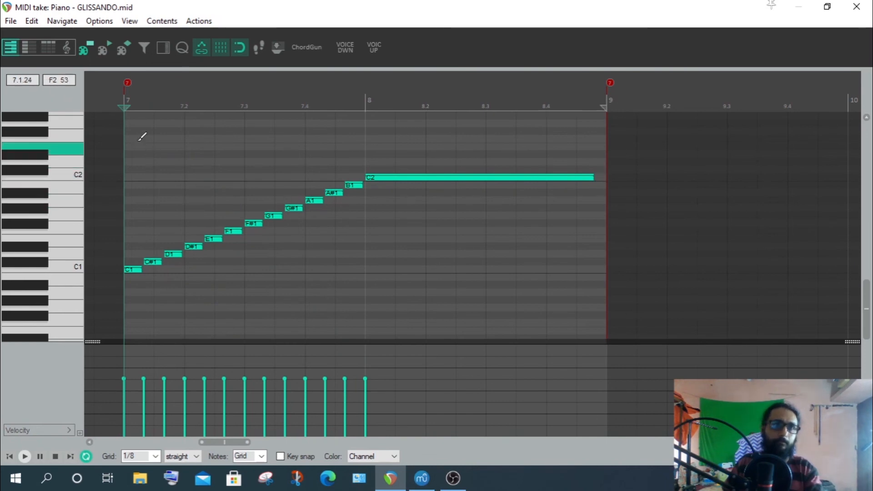
pyautogui.moveTo(129, 123); pyautogui.dragTo(591, 255)
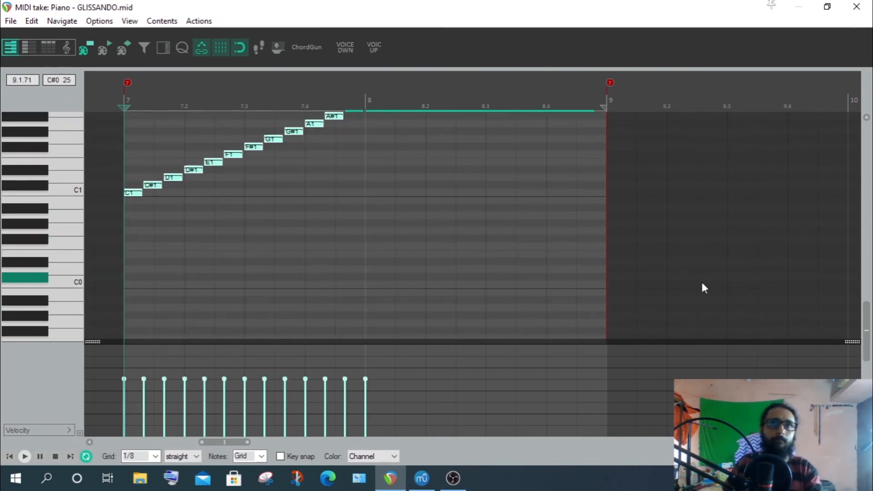
pyautogui.moveTo(867, 316); pyautogui.dragTo(868, 281)
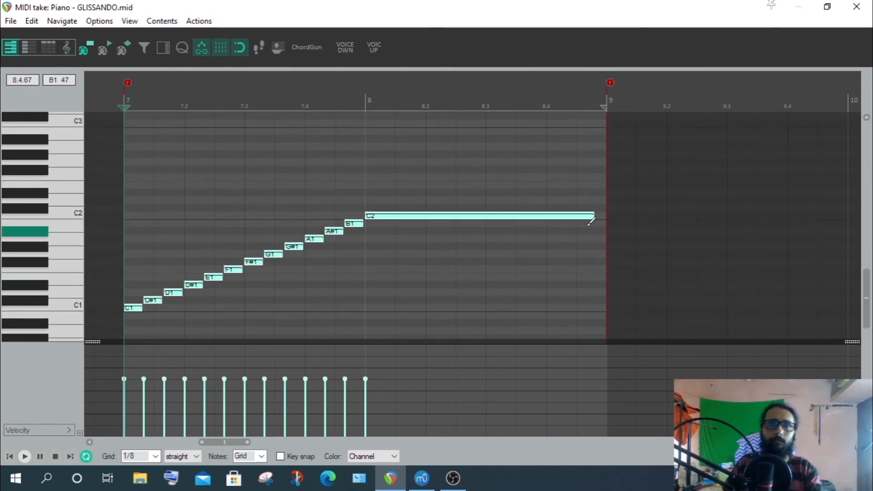
pyautogui.moveTo(589, 216); pyautogui.dragTo(591, 217)
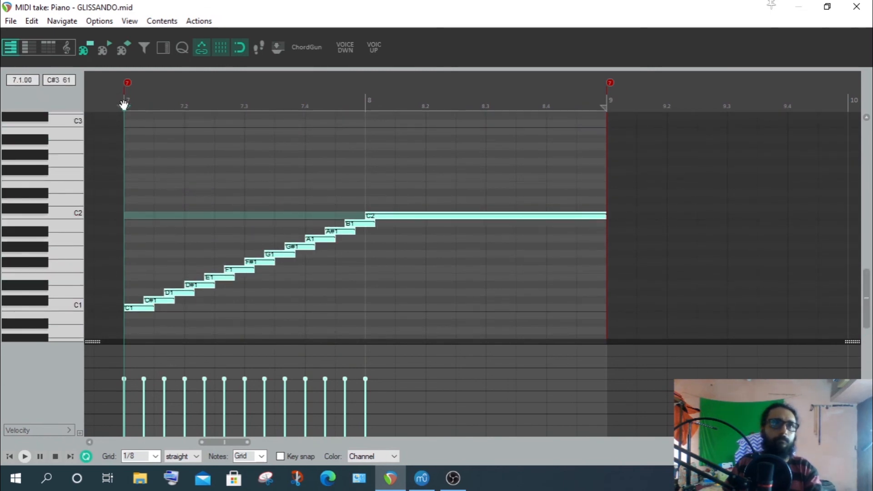
# Play the overlapping glissando notes from measure 7, stop, and restart the looped playback
pyautogui.click(27, 457)
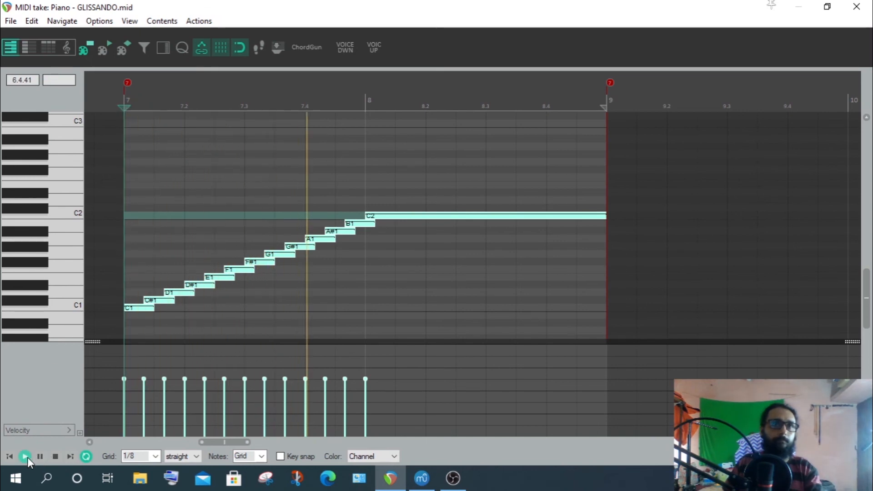
pyautogui.click(58, 457)
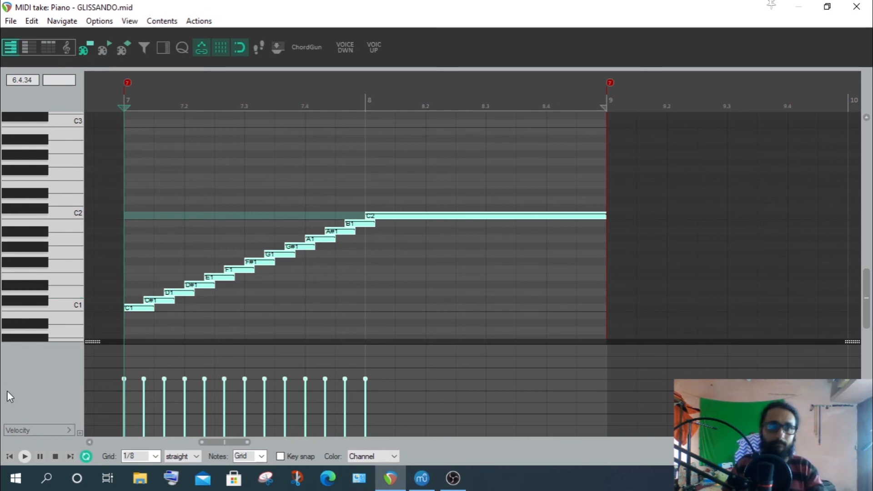
pyautogui.click(25, 460)
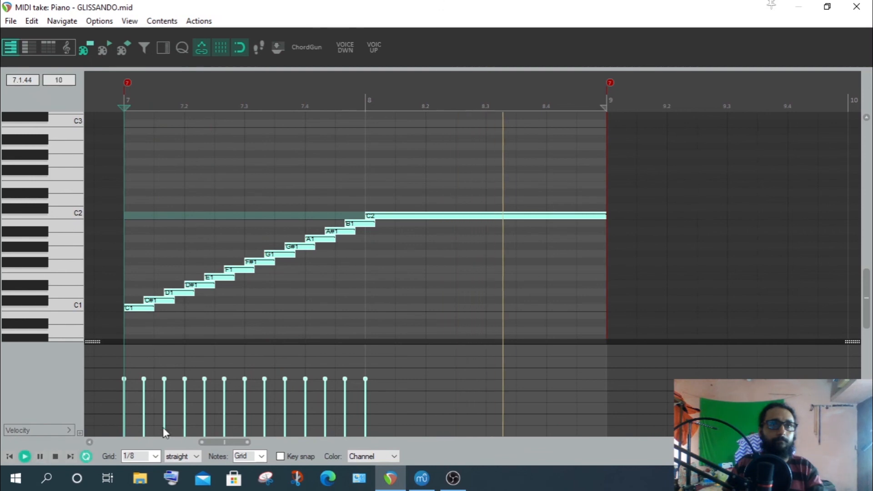
# Try portamento curve values of 48%, -52% and 100% in the synth during playback, leave it convex, and stop playback in the MIDI editor
pyautogui.click(827, 6)
pyautogui.click(403, 24)
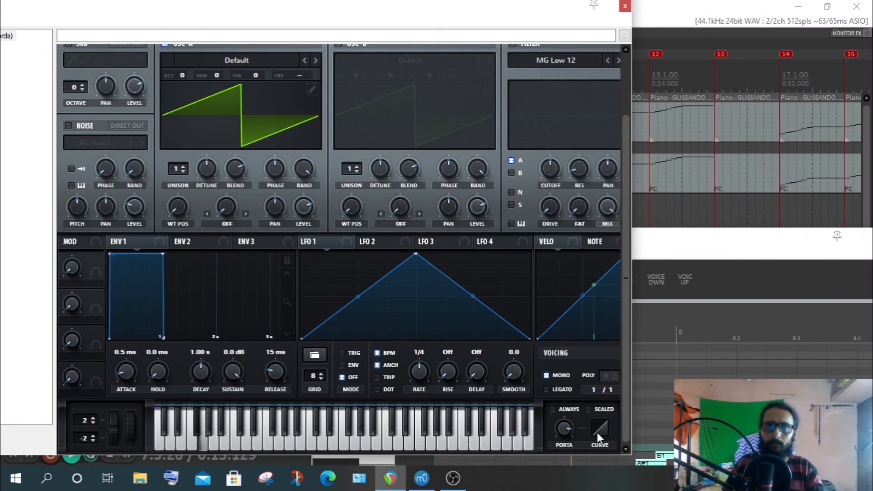
pyautogui.moveTo(596, 432); pyautogui.dragTo(587, 396)
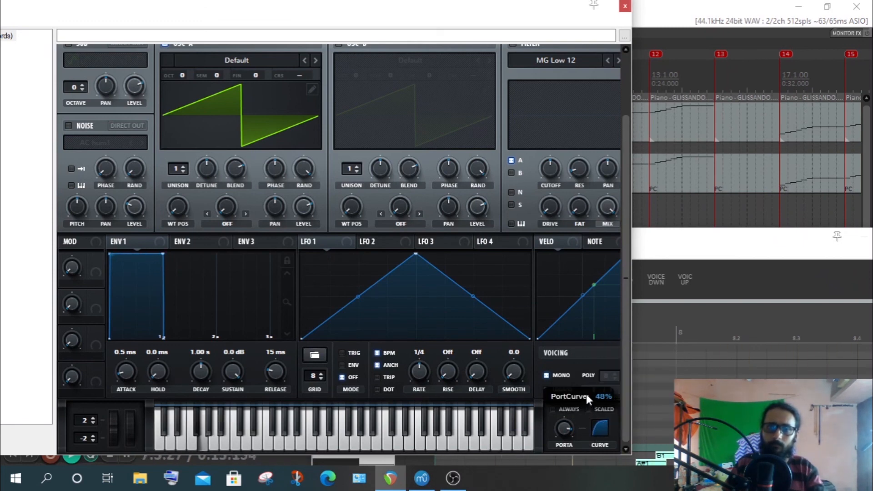
pyautogui.moveTo(585, 392); pyautogui.dragTo(628, 471)
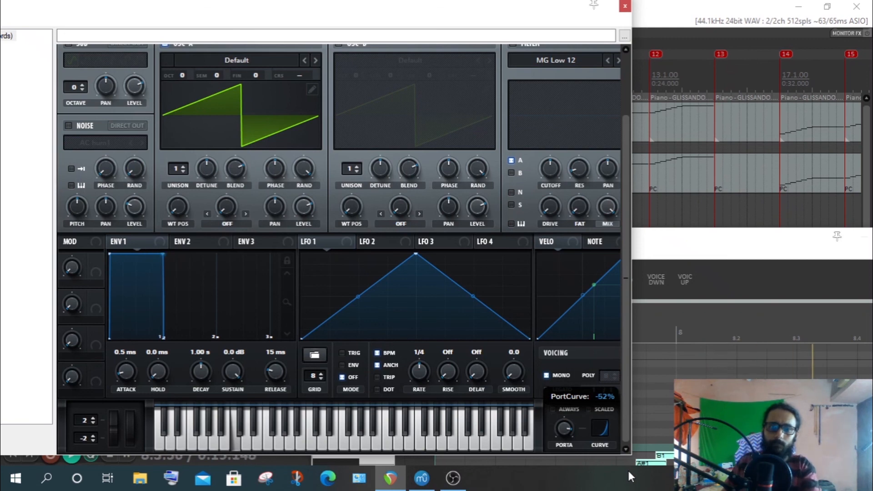
pyautogui.moveTo(628, 469); pyautogui.dragTo(585, 407)
pyautogui.moveTo(571, 367); pyautogui.dragTo(569, 356)
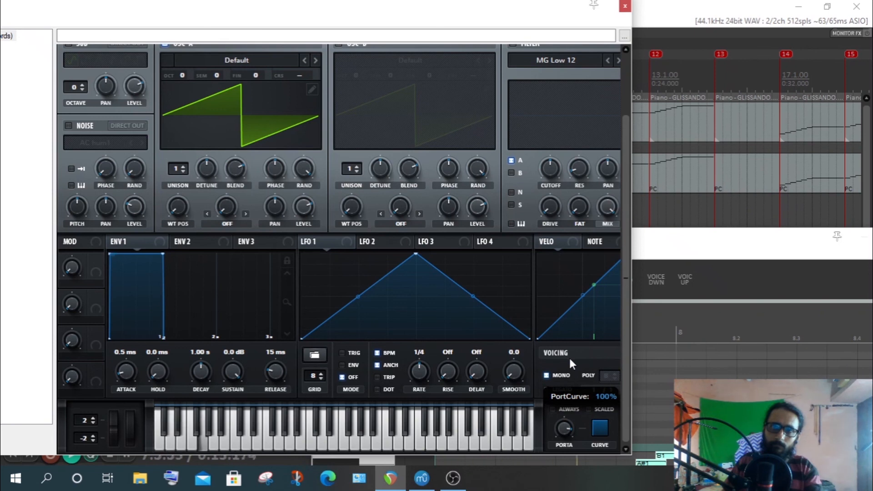
pyautogui.moveTo(574, 369); pyautogui.dragTo(586, 394)
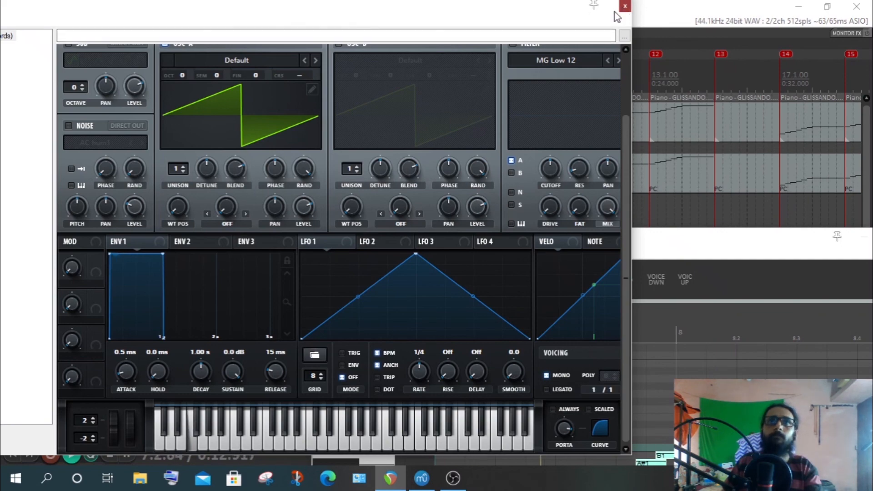
pyautogui.click(624, 6)
pyautogui.doubleClick(530, 238)
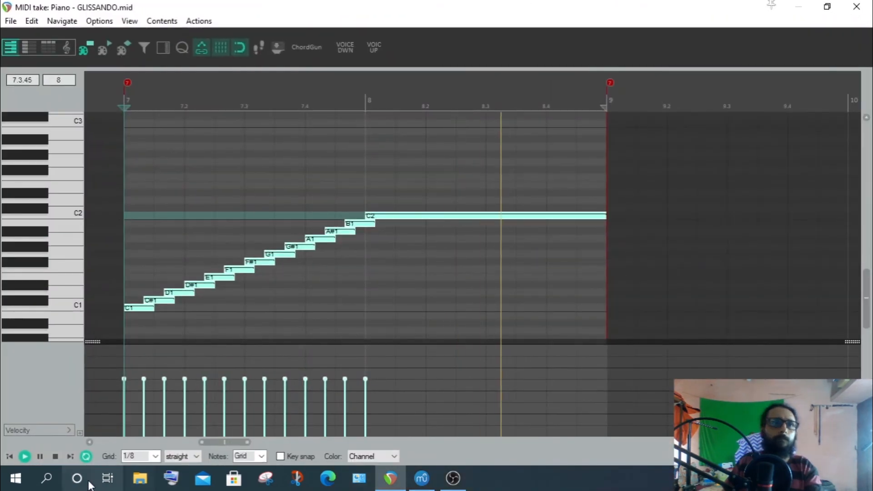
pyautogui.click(55, 457)
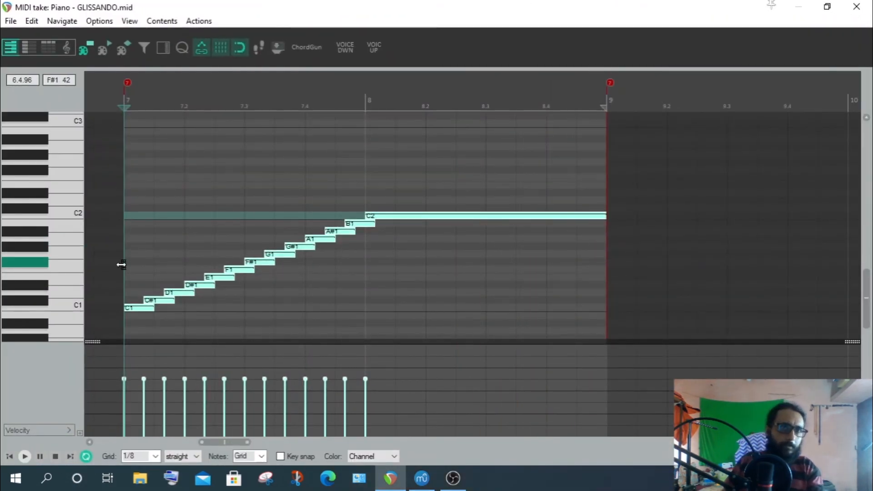
# Insert an E1 note at the start of measure 7, turn off snapping, and shorten the note to a tiny length
pyautogui.scroll(2, 121, 263)
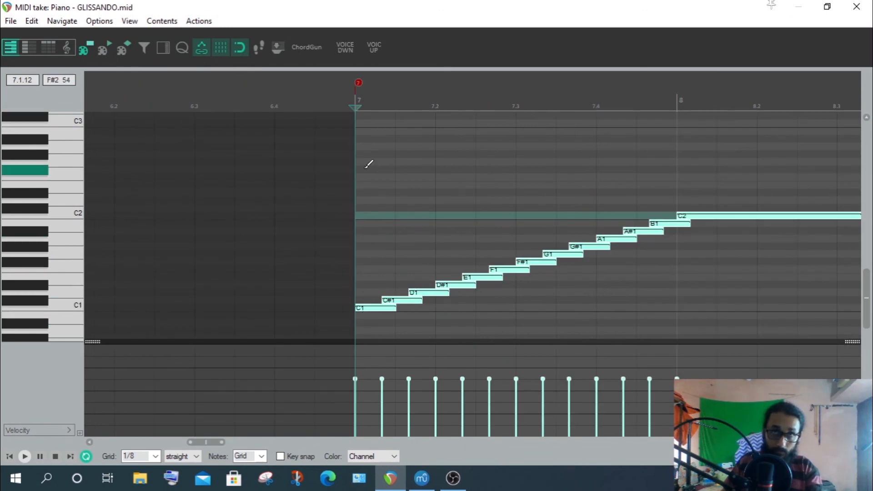
pyautogui.click(370, 205)
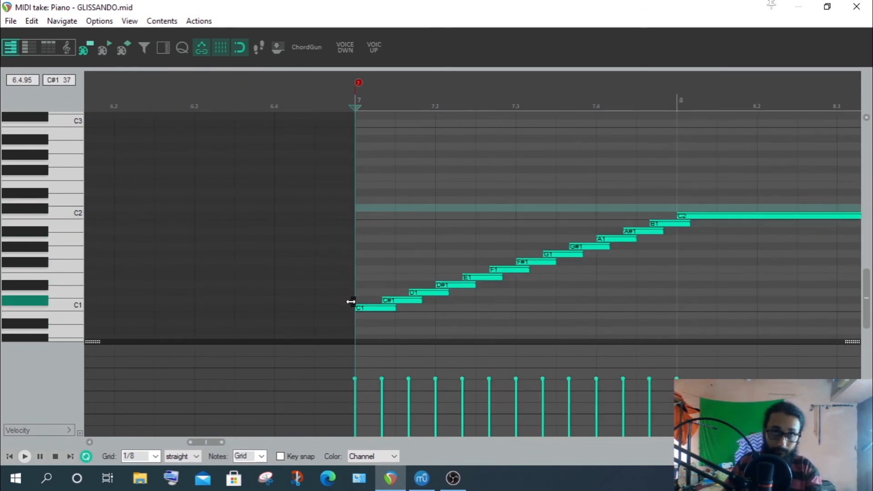
pyautogui.click(363, 276)
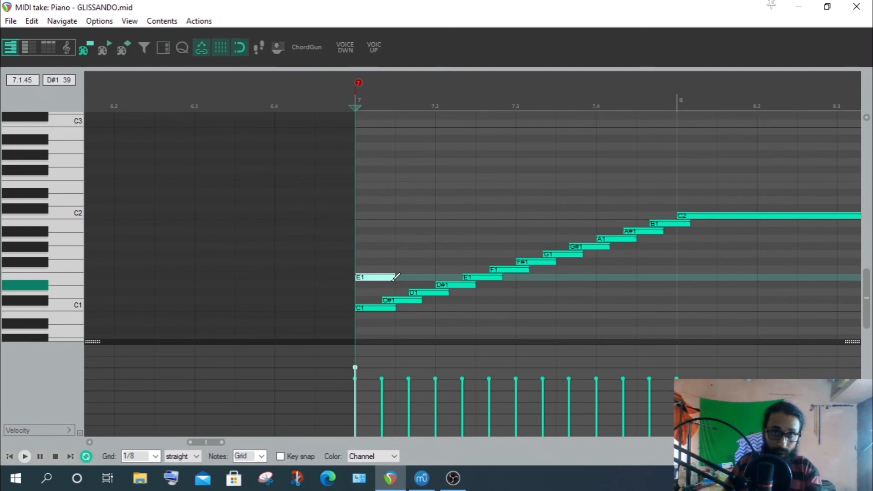
pyautogui.click(239, 47)
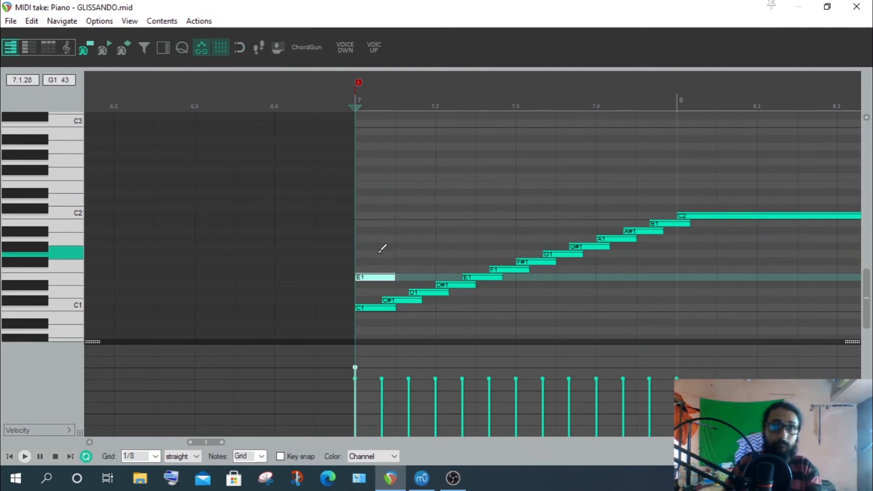
pyautogui.moveTo(367, 277); pyautogui.dragTo(362, 278)
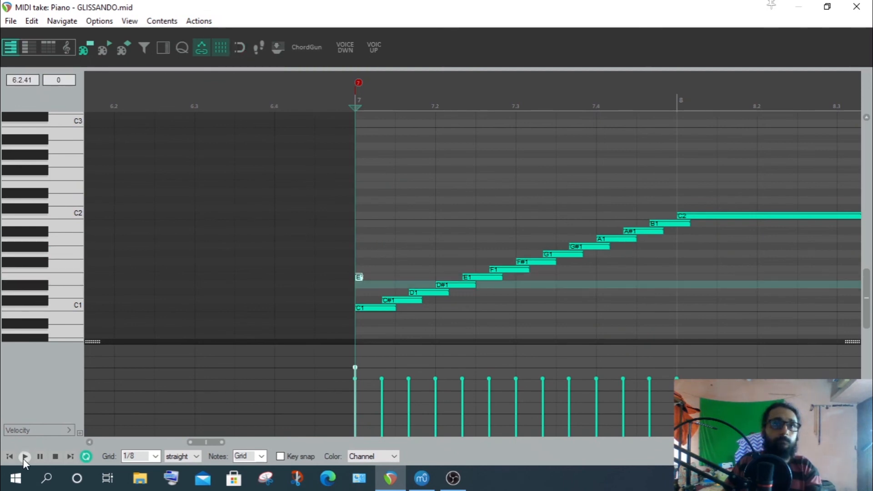
# Play the run with the short E1 note, lower that note's velocity to almost zero, and play measures 7–8 again
pyautogui.click(23, 458)
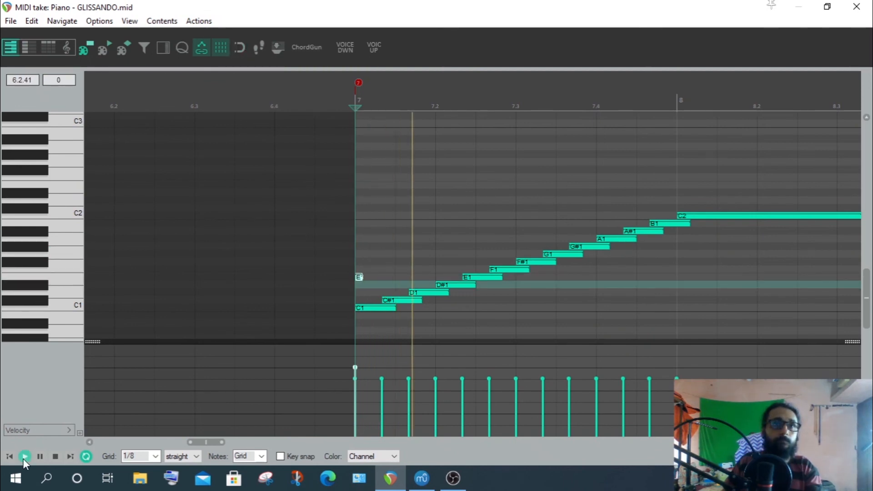
pyautogui.click(60, 458)
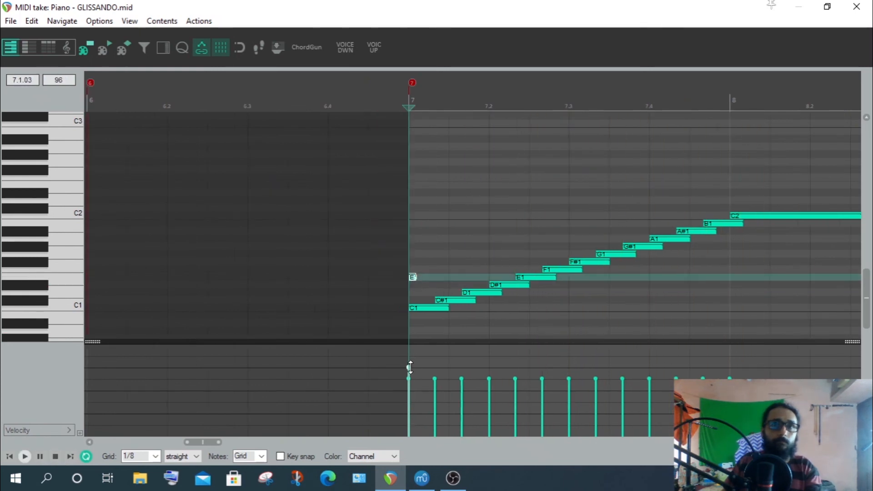
pyautogui.click(28, 457)
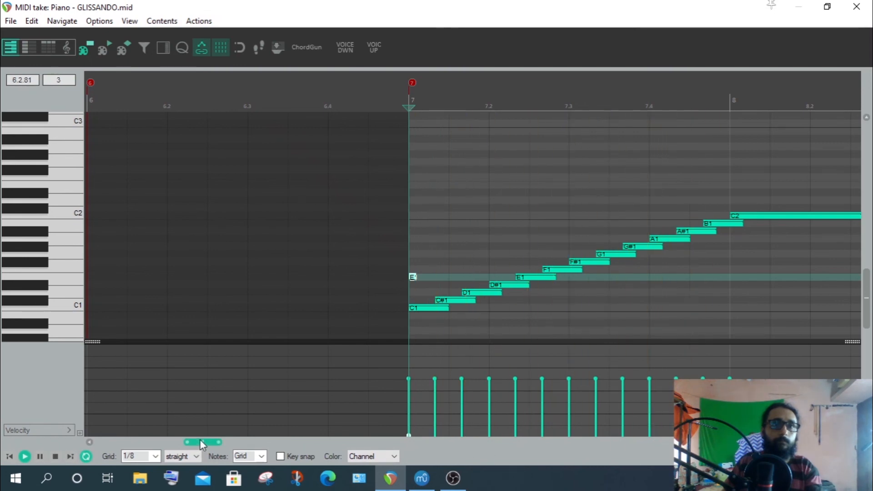
pyautogui.moveTo(200, 439); pyautogui.dragTo(216, 446)
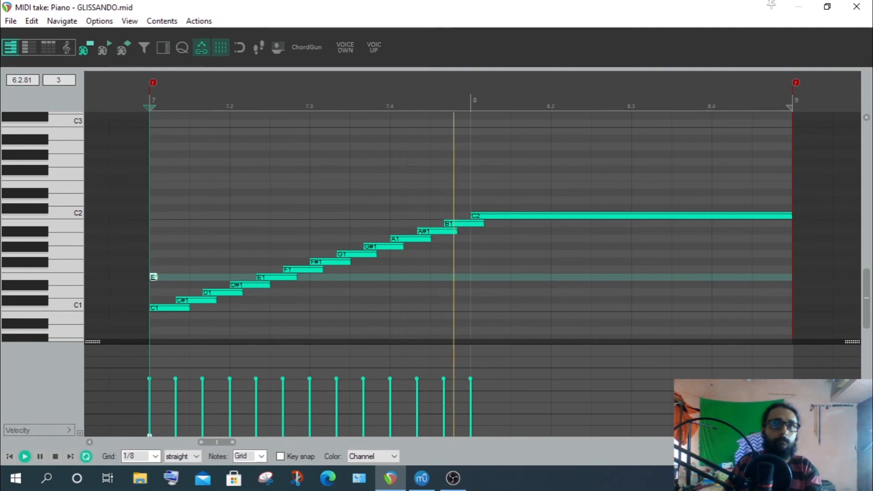
# Reopen the measure 7 item in the MIDI editor, reduce the editor's window, and play the run from measure 7, stopping after listening
pyautogui.click(859, 13)
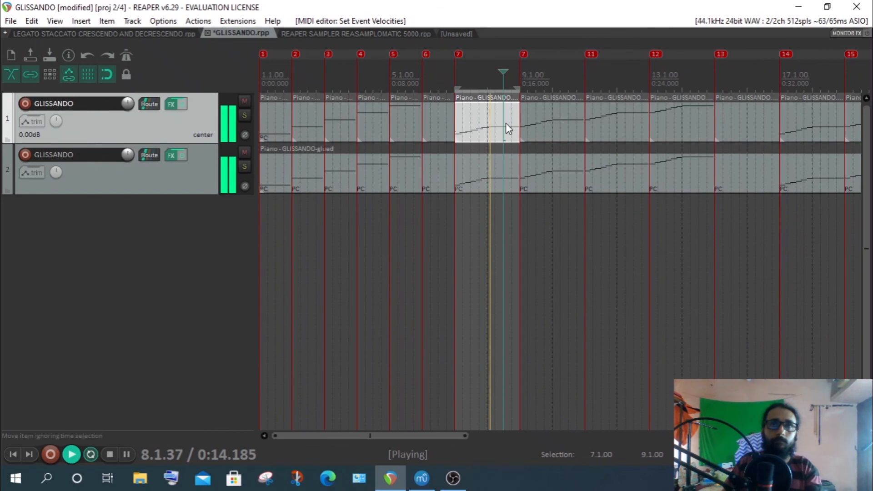
pyautogui.doubleClick(507, 127)
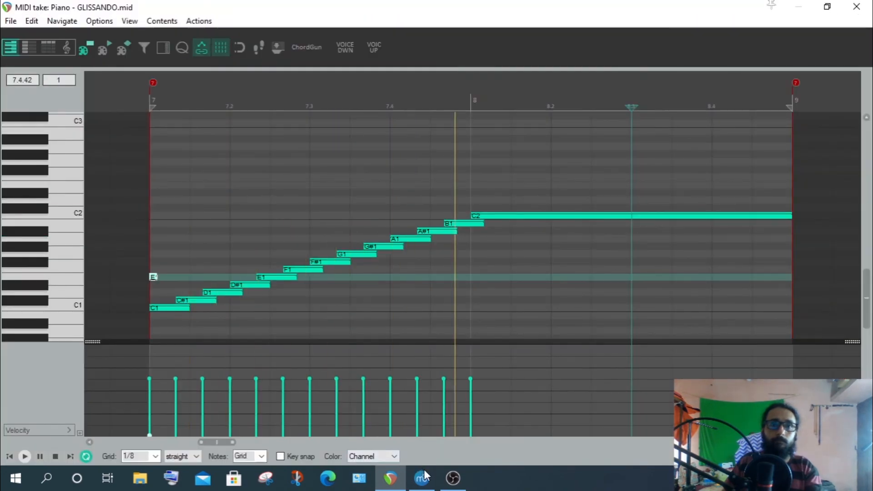
pyautogui.doubleClick(658, 12)
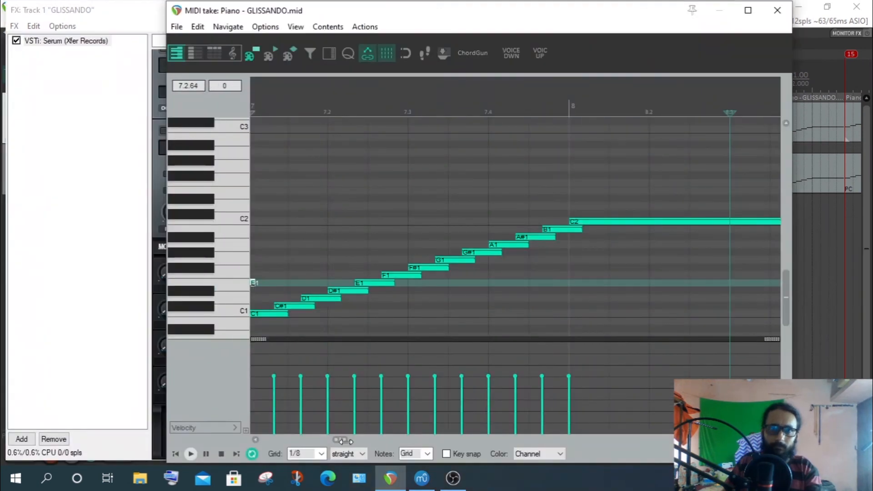
pyautogui.moveTo(345, 442); pyautogui.dragTo(338, 442)
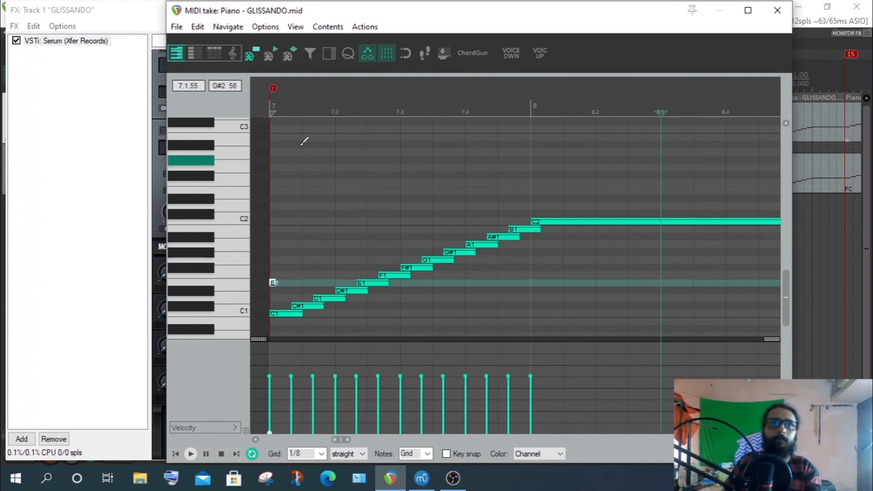
pyautogui.click(273, 105)
pyautogui.click(190, 453)
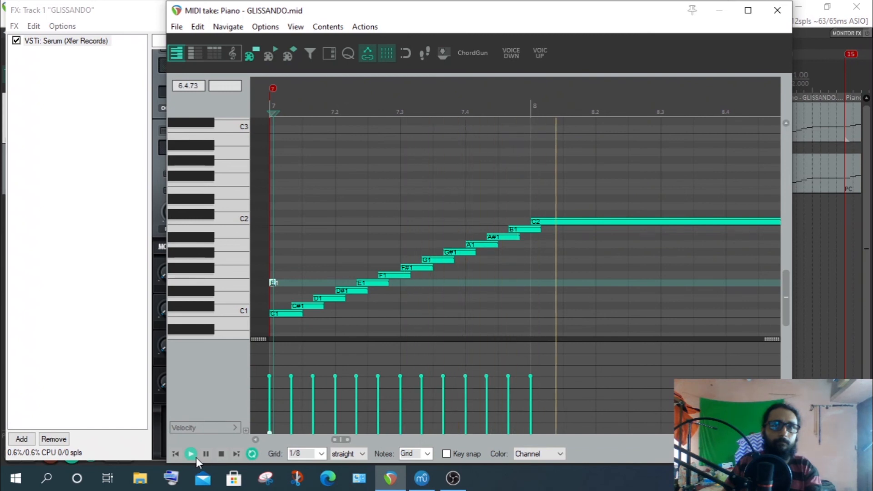
pyautogui.click(222, 455)
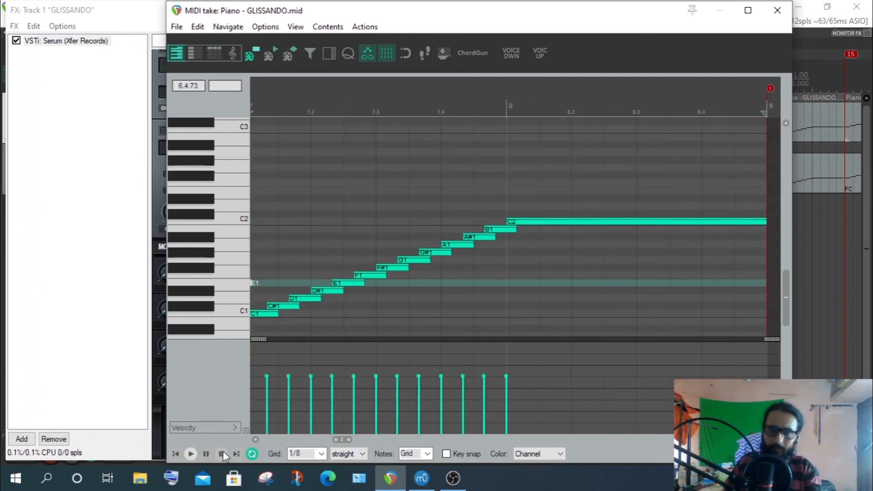
# Adjust the portamento time in Serum, replay the glissando in the enlarged MIDI editor, stop playback, and close the editor
pyautogui.moveTo(300, 18); pyautogui.dragTo(226, 18)
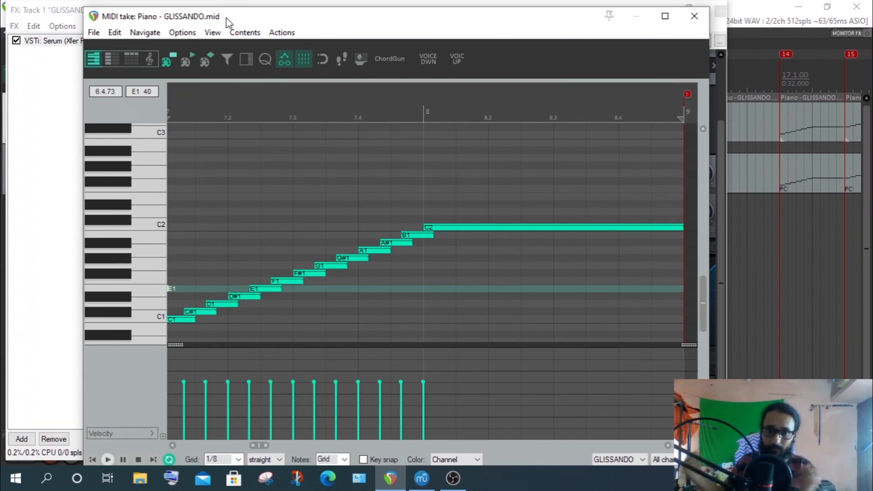
pyautogui.moveTo(542, 20); pyautogui.dragTo(378, 24)
pyautogui.click(659, 440)
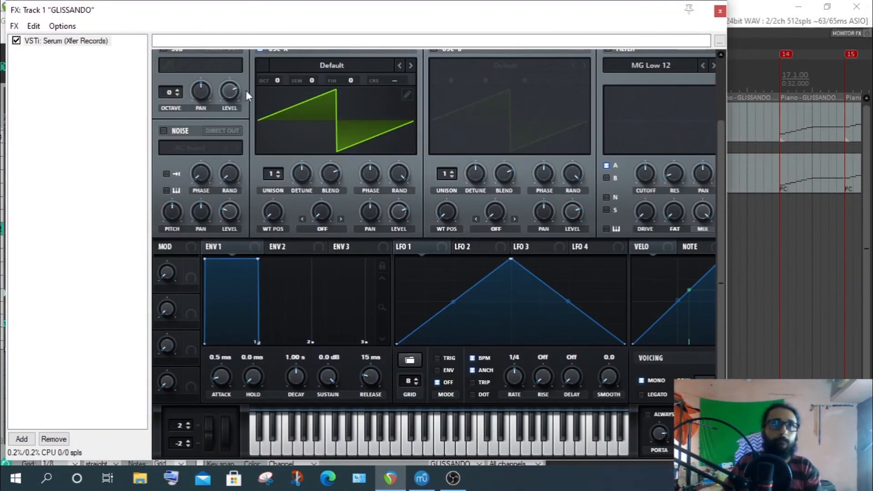
pyautogui.moveTo(252, 12); pyautogui.dragTo(427, 115)
pyautogui.doubleClick(273, 24)
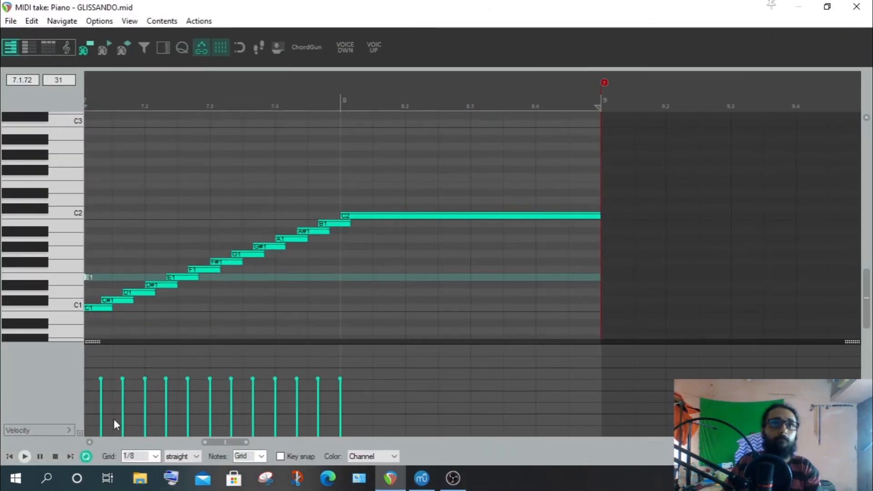
pyautogui.click(27, 457)
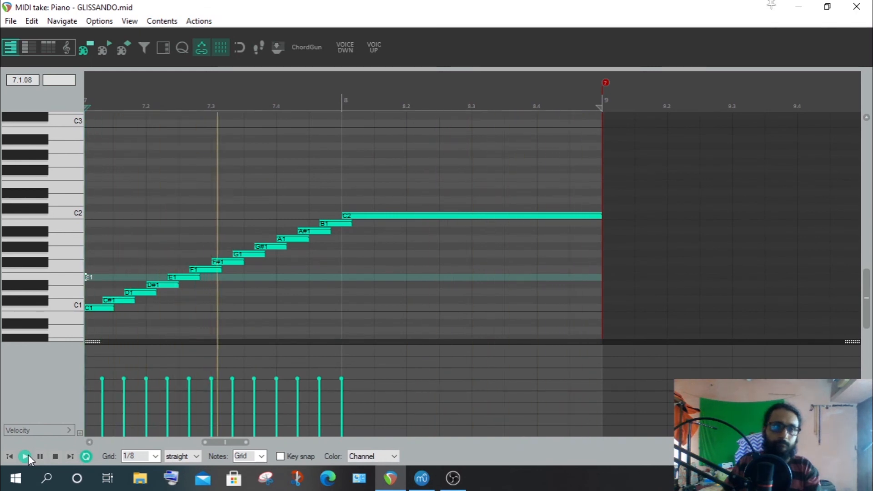
pyautogui.click(56, 460)
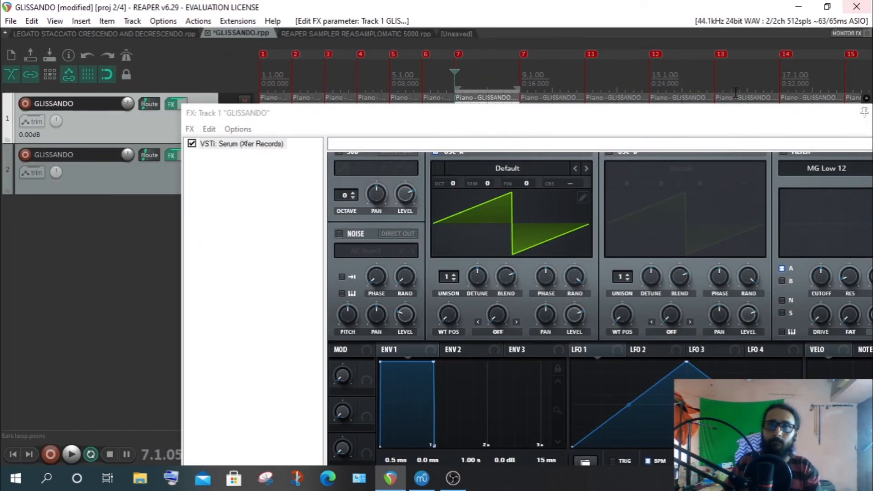
pyautogui.click(856, 6)
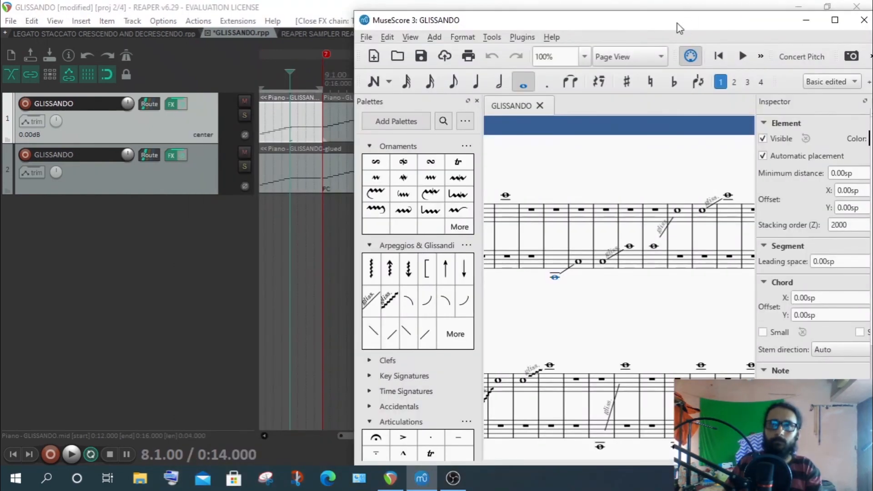
# Enlarge the MuseScore score and examine the written glissandos in both systems
pyautogui.doubleClick(677, 24)
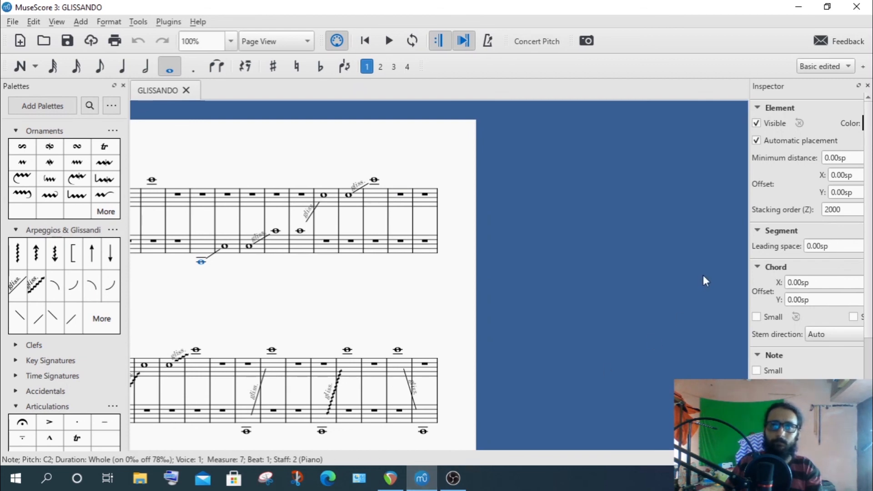
pyautogui.moveTo(309, 290); pyautogui.dragTo(504, 220)
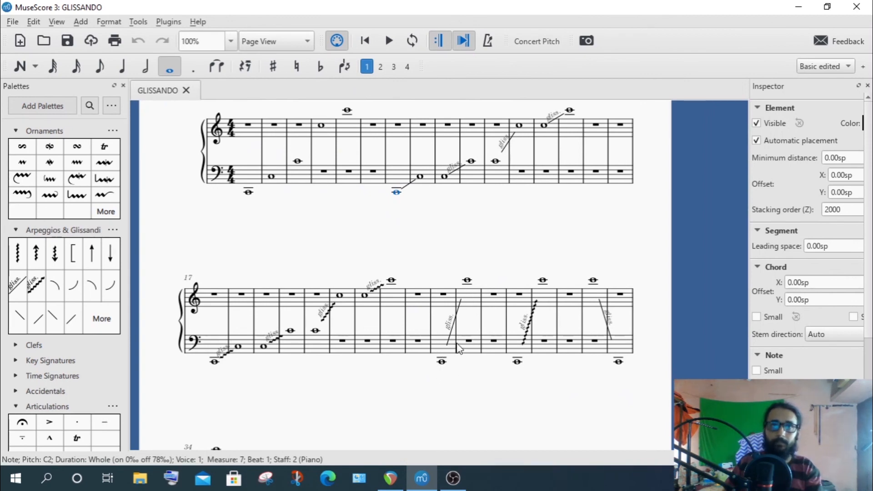
pyautogui.click(826, 7)
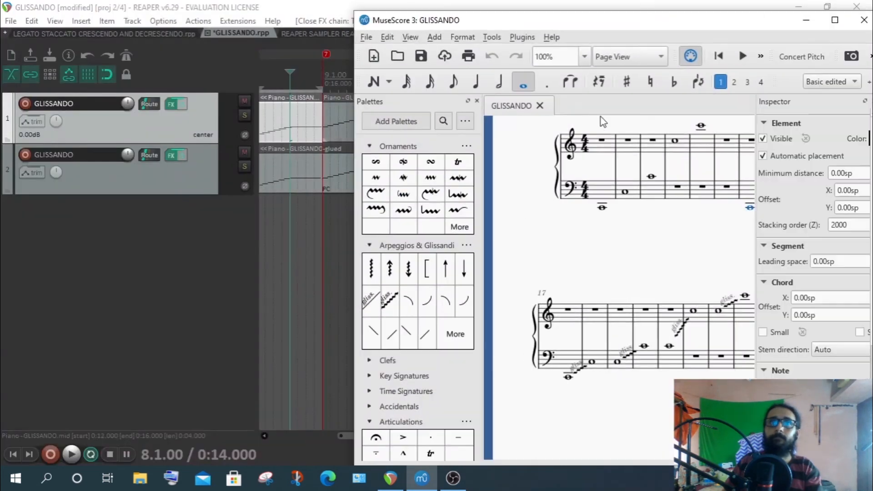
# Switch back to REAPER and open the first track's item at measure 26 in the MIDI editor, viewing its run from C1 to C5
pyautogui.click(292, 3)
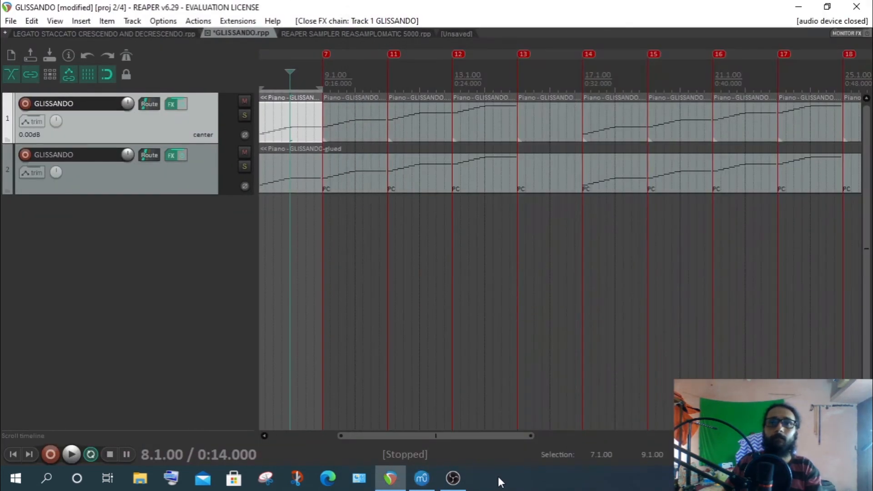
pyautogui.moveTo(478, 439); pyautogui.dragTo(637, 464)
pyautogui.moveTo(433, 132); pyautogui.dragTo(424, 122)
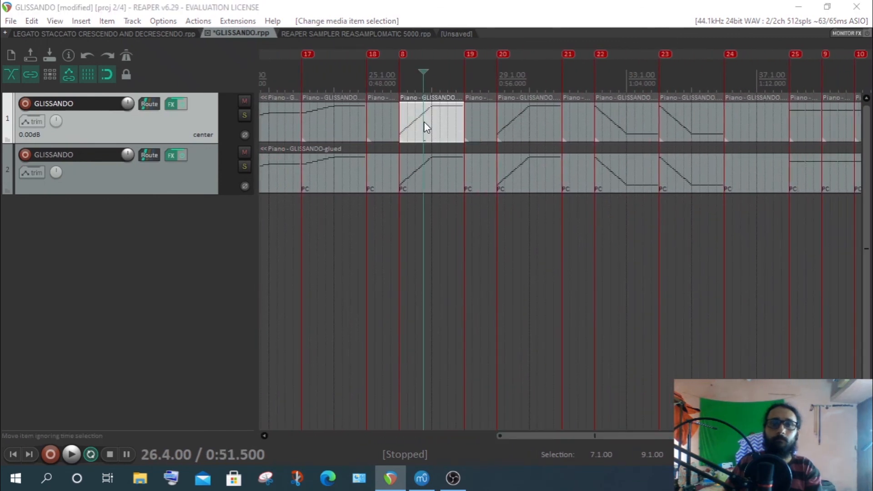
pyautogui.doubleClick(424, 121)
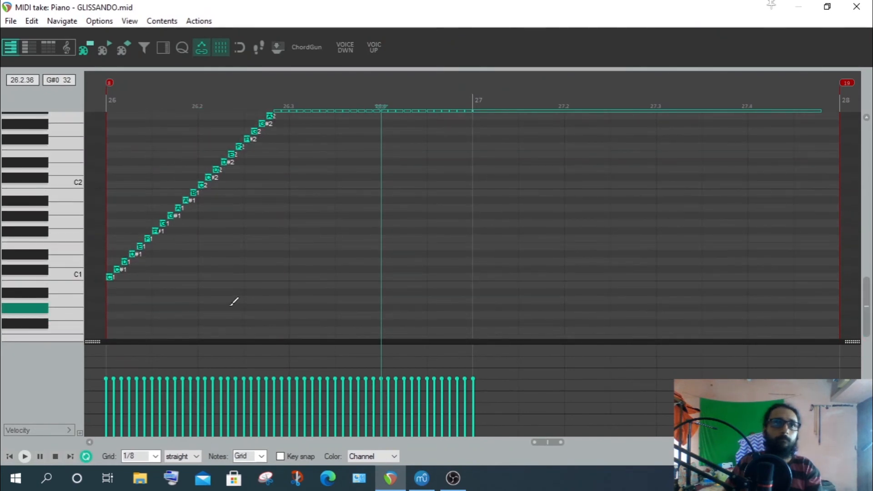
pyautogui.moveTo(866, 303); pyautogui.dragTo(868, 250)
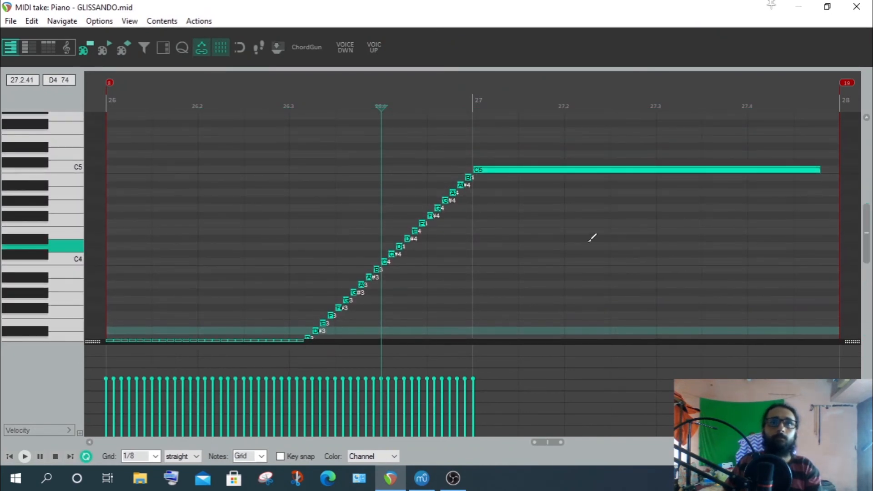
pyautogui.scroll(-3, 522, 170)
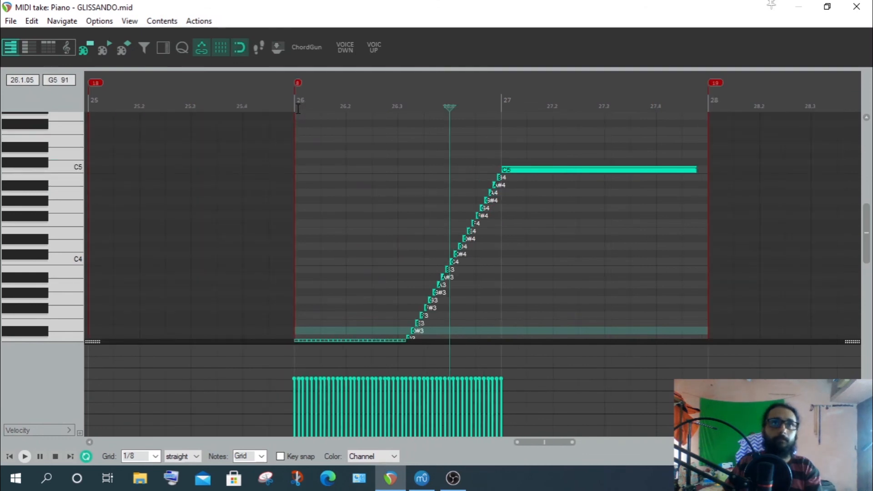
# Turn snapping back on and set the time selection over measure 26, and after that over measure 27
pyautogui.hotkey('alt', 's')
pyautogui.moveTo(296, 105); pyautogui.dragTo(502, 144)
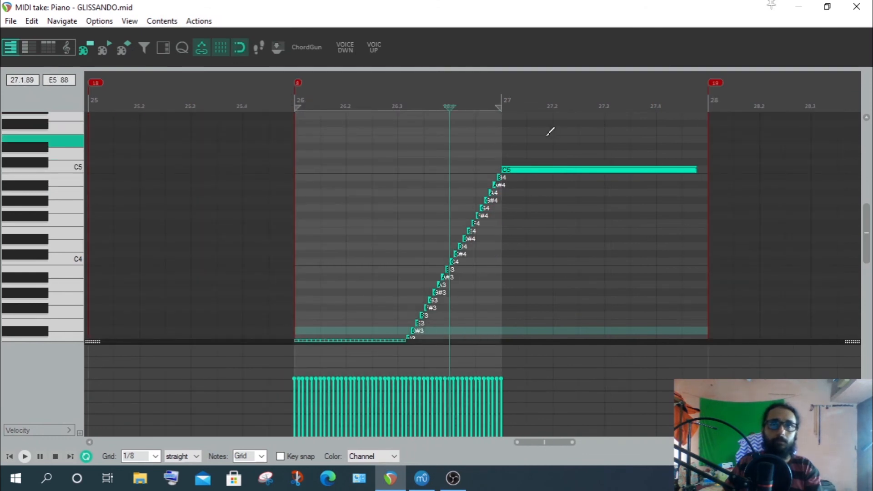
pyautogui.moveTo(506, 106); pyautogui.dragTo(706, 162)
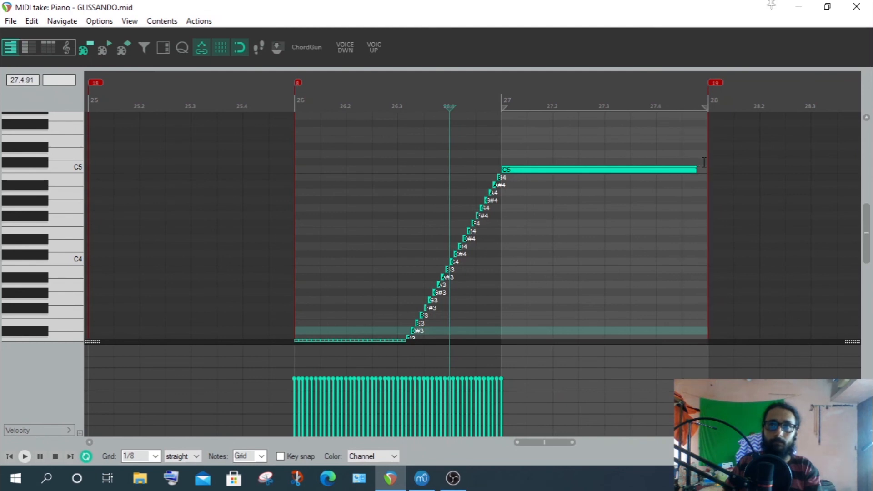
# Mark measure 26, examine the chromatic run leading up to the held C5, and move the time selection to measure 27
pyautogui.moveTo(297, 106); pyautogui.dragTo(493, 136)
pyautogui.moveTo(867, 219); pyautogui.dragTo(871, 295)
pyautogui.scroll(2, 313, 262)
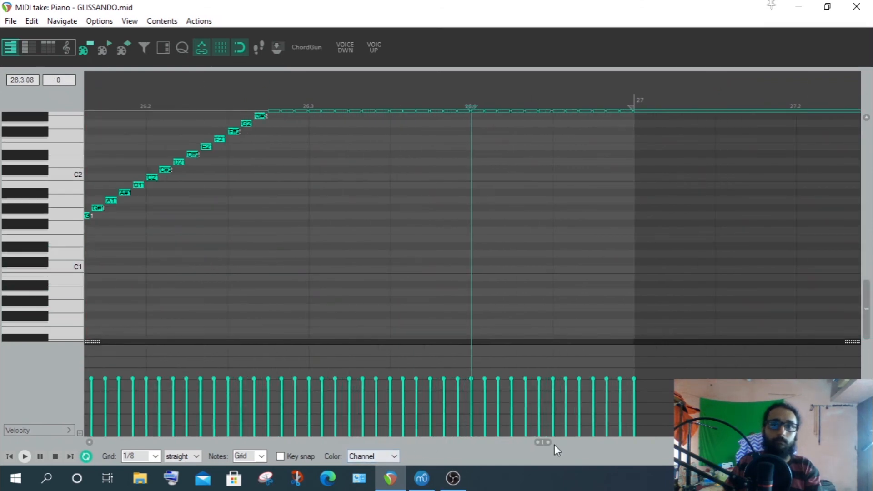
pyautogui.moveTo(554, 444)
pyautogui.mouseDown()
pyautogui.moveTo(535, 445)
pyautogui.moveTo(546, 444)
pyautogui.mouseUp()
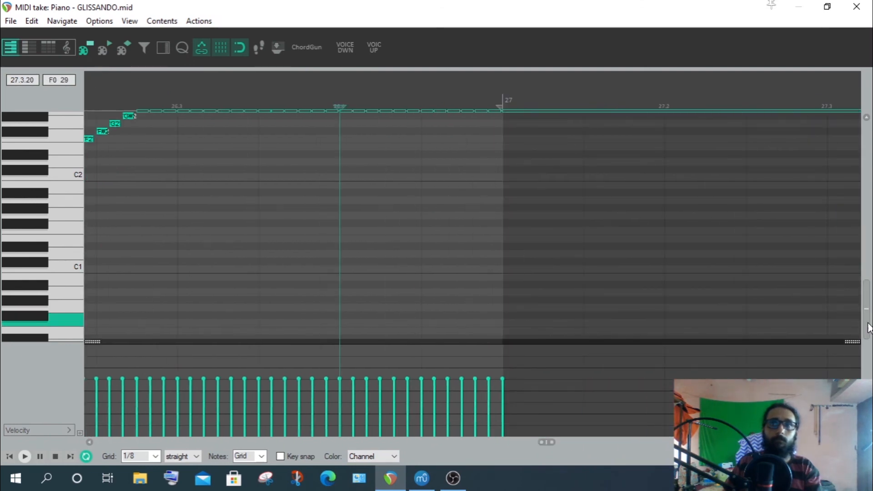
pyautogui.moveTo(868, 327); pyautogui.dragTo(868, 248)
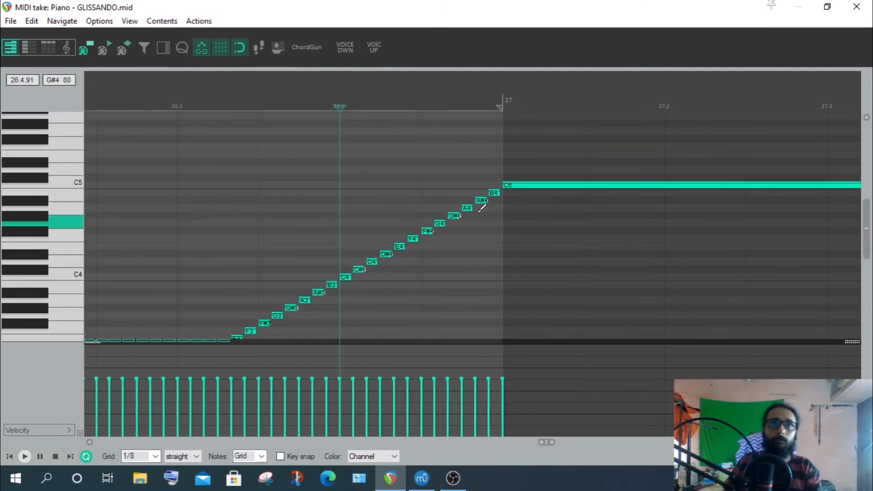
pyautogui.scroll(-2, 577, 110)
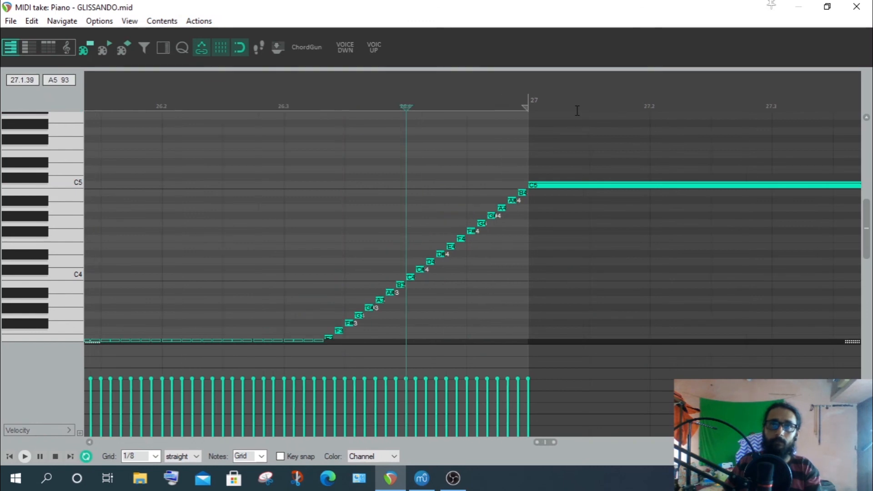
pyautogui.scroll(-2, 577, 111)
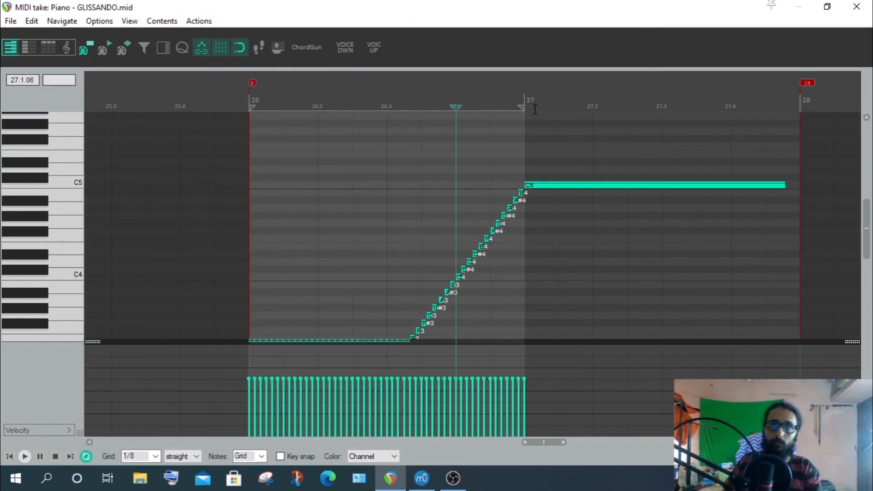
pyautogui.moveTo(535, 109); pyautogui.dragTo(796, 146)
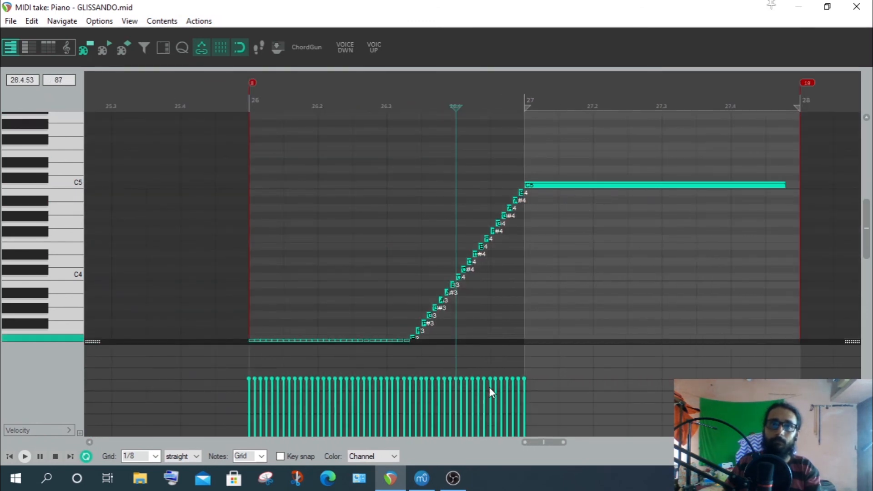
# Reduce the MIDI editor window and switch to an enlarged MuseScore to compare the run with its written glissando in the second system
pyautogui.click(826, 7)
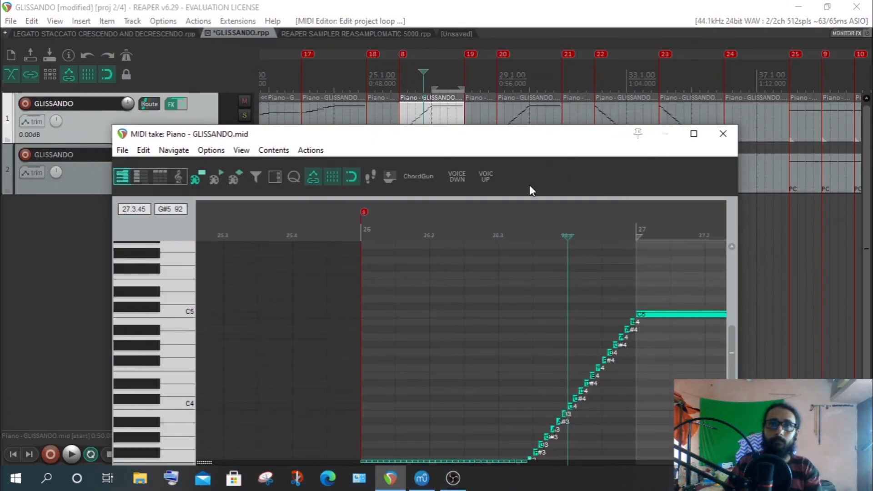
pyautogui.hotkey('alt', 'Tab')
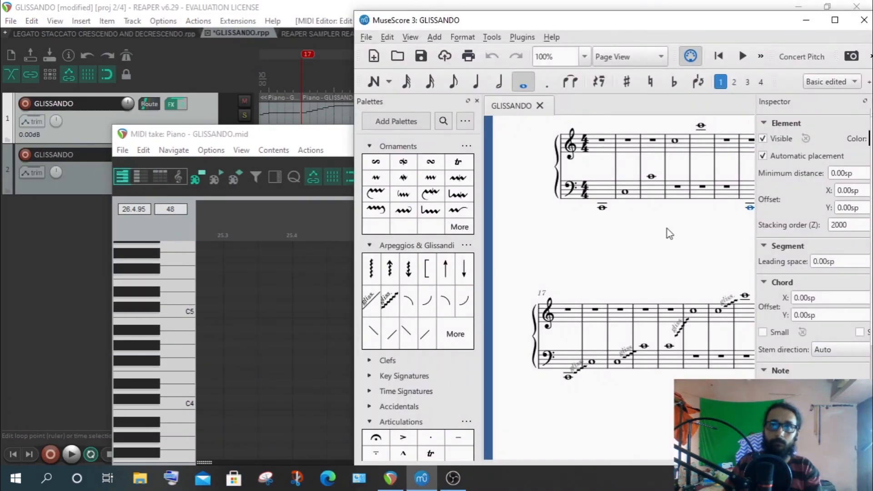
pyautogui.doubleClick(699, 29)
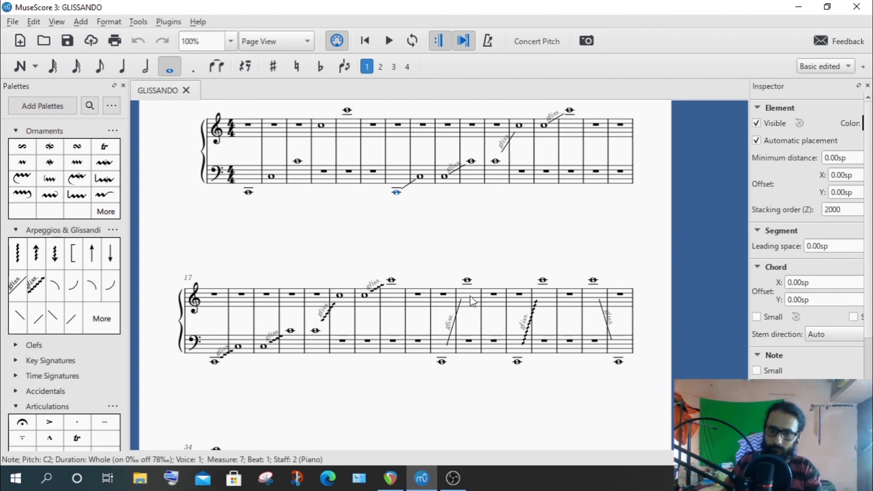
# Play the straight-line glissando from its low starting note in measure 26 of the MuseScore score, and reduce the window
pyautogui.doubleClick(689, 6)
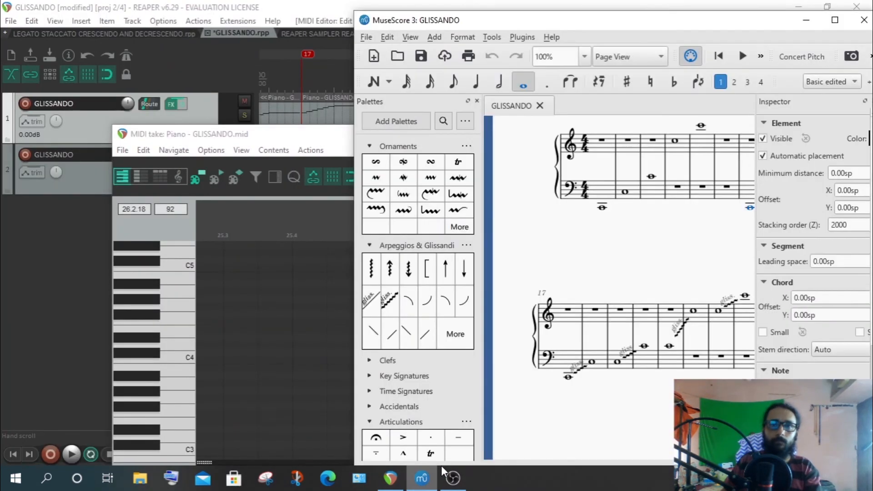
pyautogui.doubleClick(710, 19)
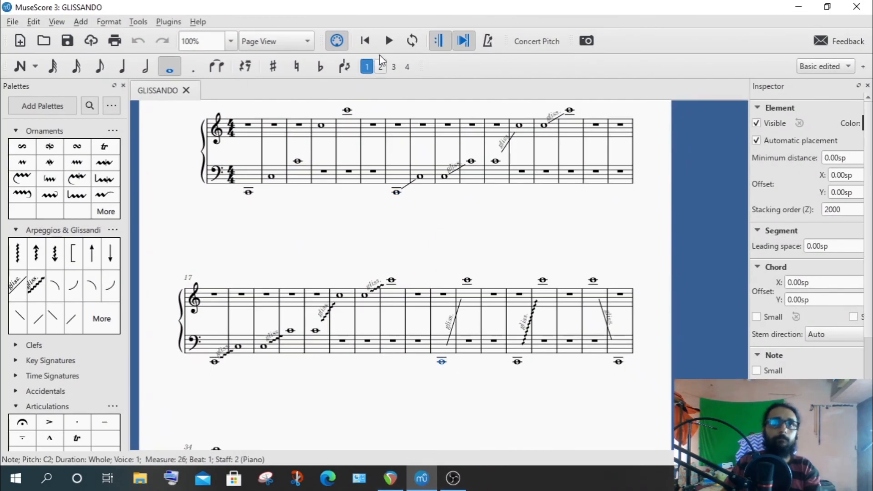
pyautogui.click(388, 42)
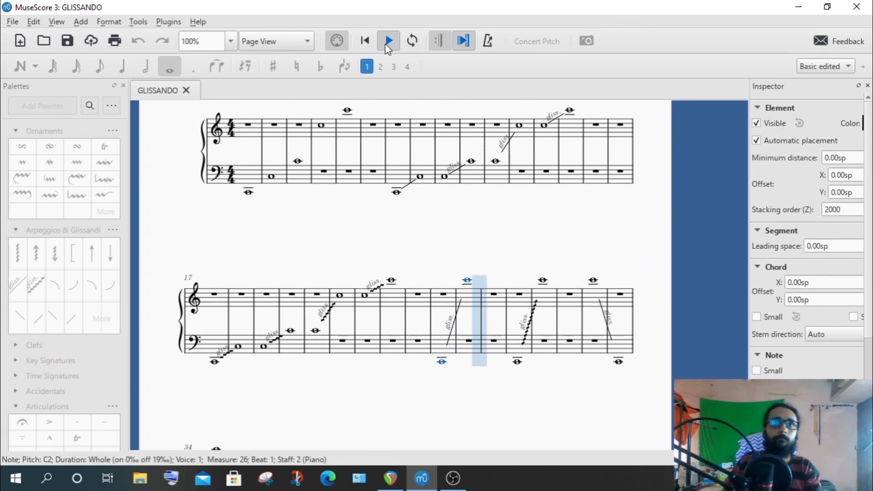
pyautogui.click(387, 42)
pyautogui.doubleClick(713, 3)
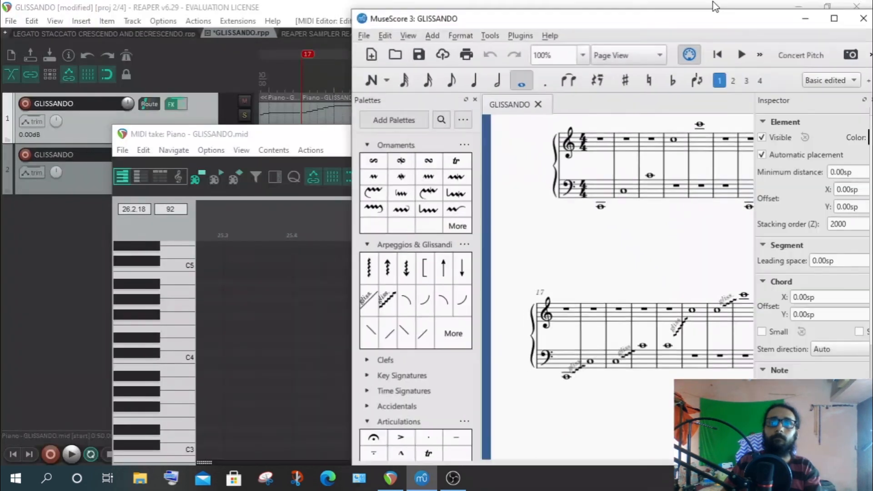
# Switch to REAPER's enlarged MIDI editor and play the chromatic run from the start of measure 26
pyautogui.click(247, 141)
pyautogui.doubleClick(247, 141)
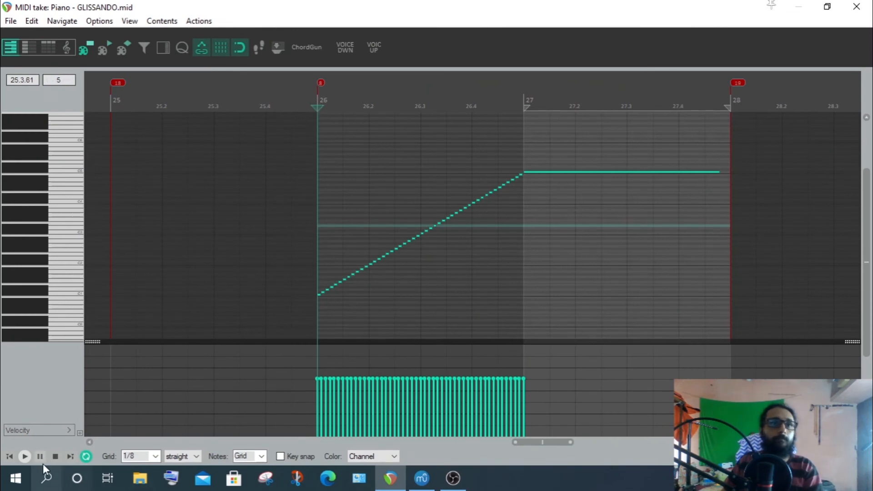
pyautogui.click(28, 458)
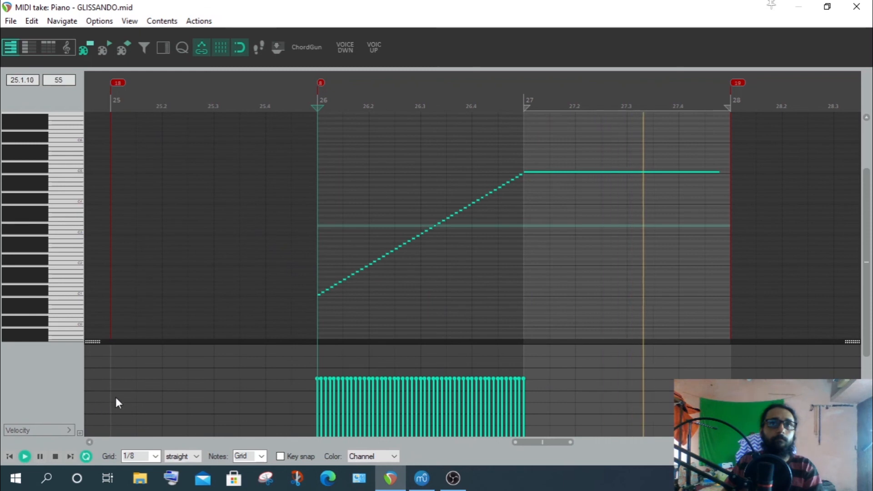
pyautogui.click(318, 99)
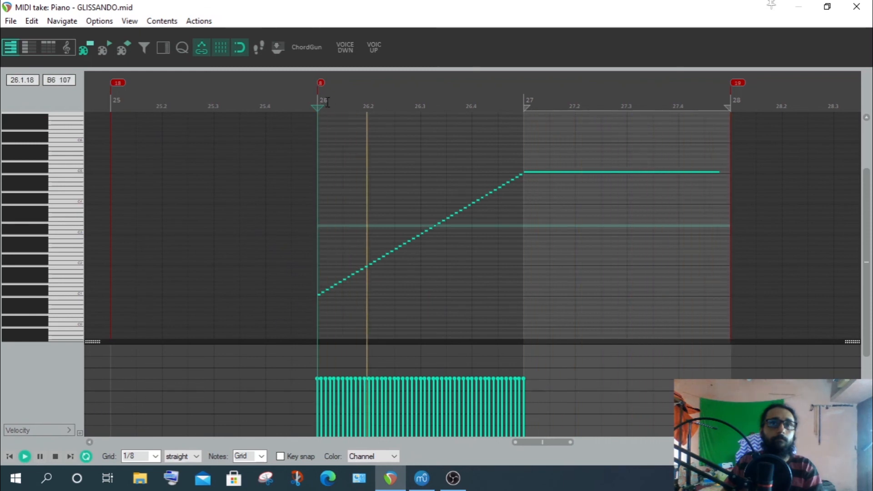
# Set the time selection over measures 26 and 27 during playback, stop after listening, and close the MIDI editor
pyautogui.moveTo(320, 101); pyautogui.dragTo(734, 175)
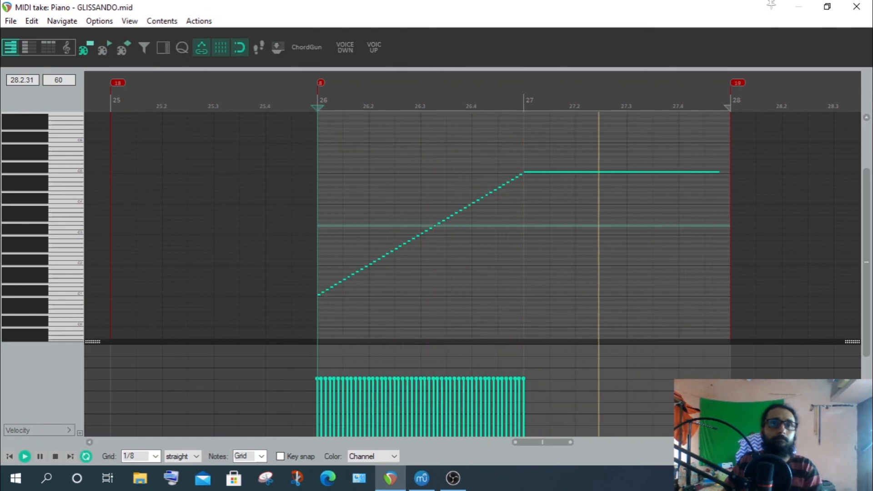
pyautogui.click(55, 456)
pyautogui.click(856, 7)
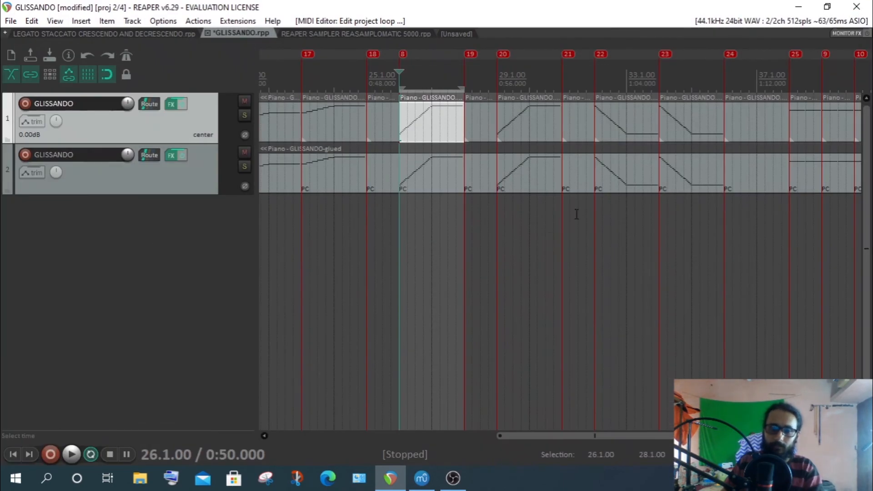